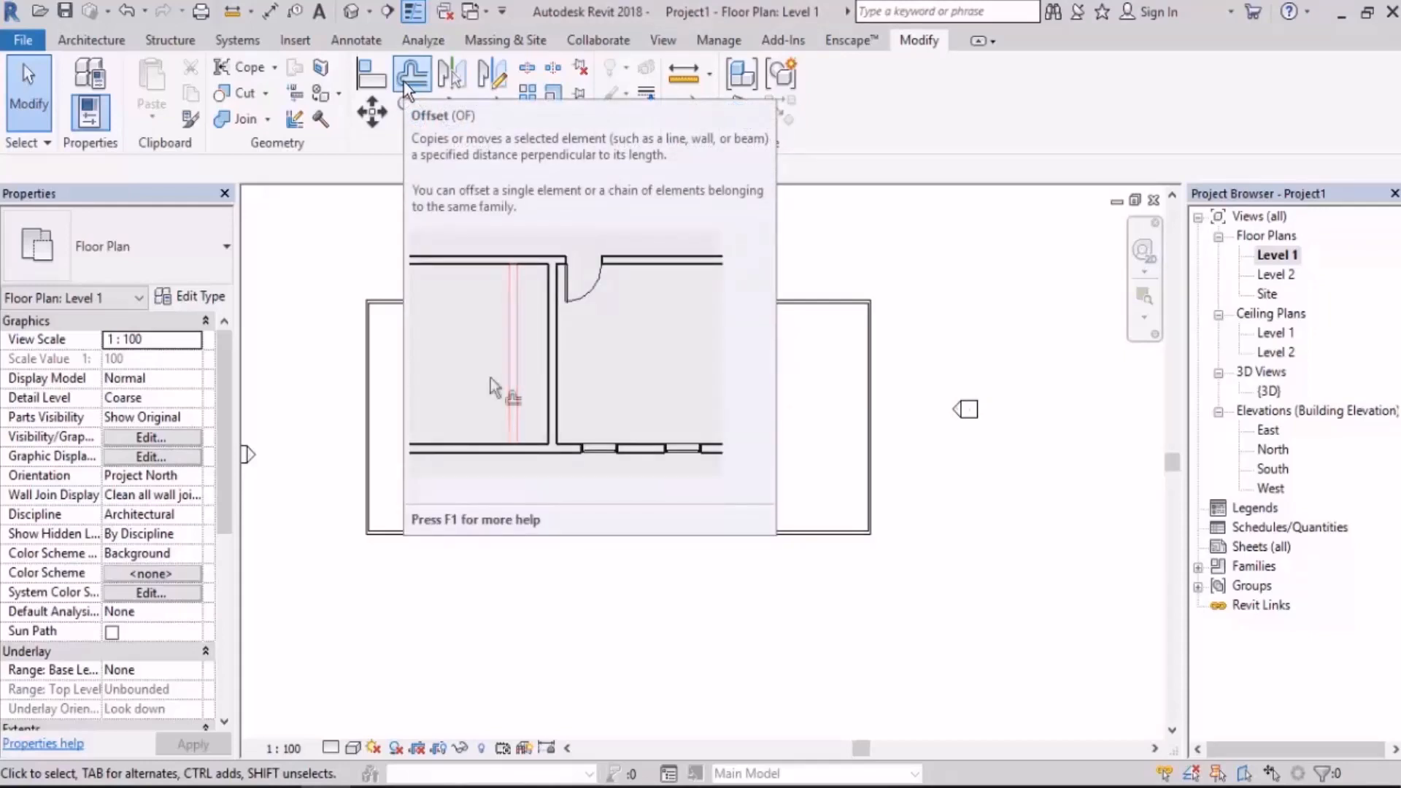
Offset copies of the upper wall segment right of the notch and the right wall outward by a numerical distance of 5
{"action": "left_click", "coordinate": [412, 74]}
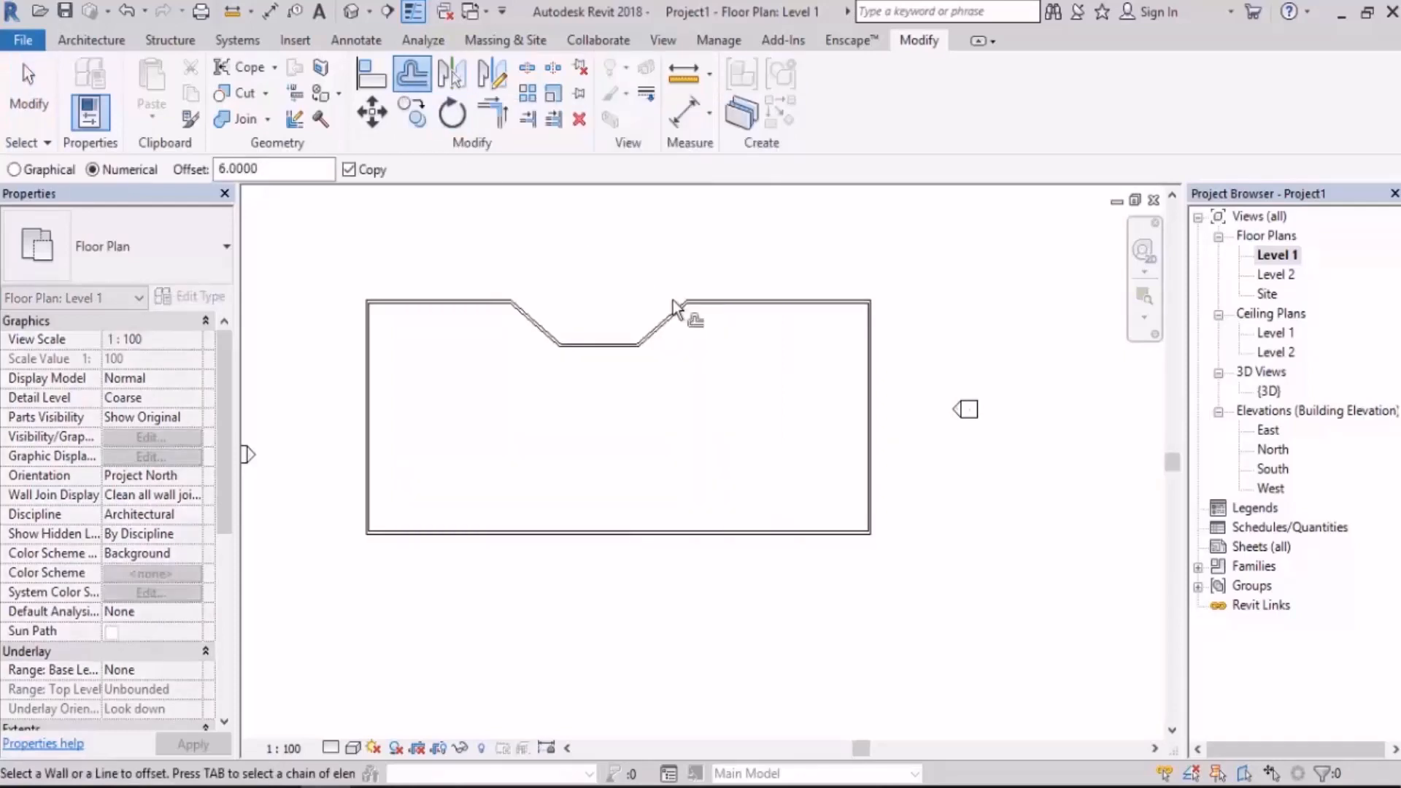
{"action": "middle_click_drag", "start_coordinate": [637, 261], "coordinate": [620, 273]}
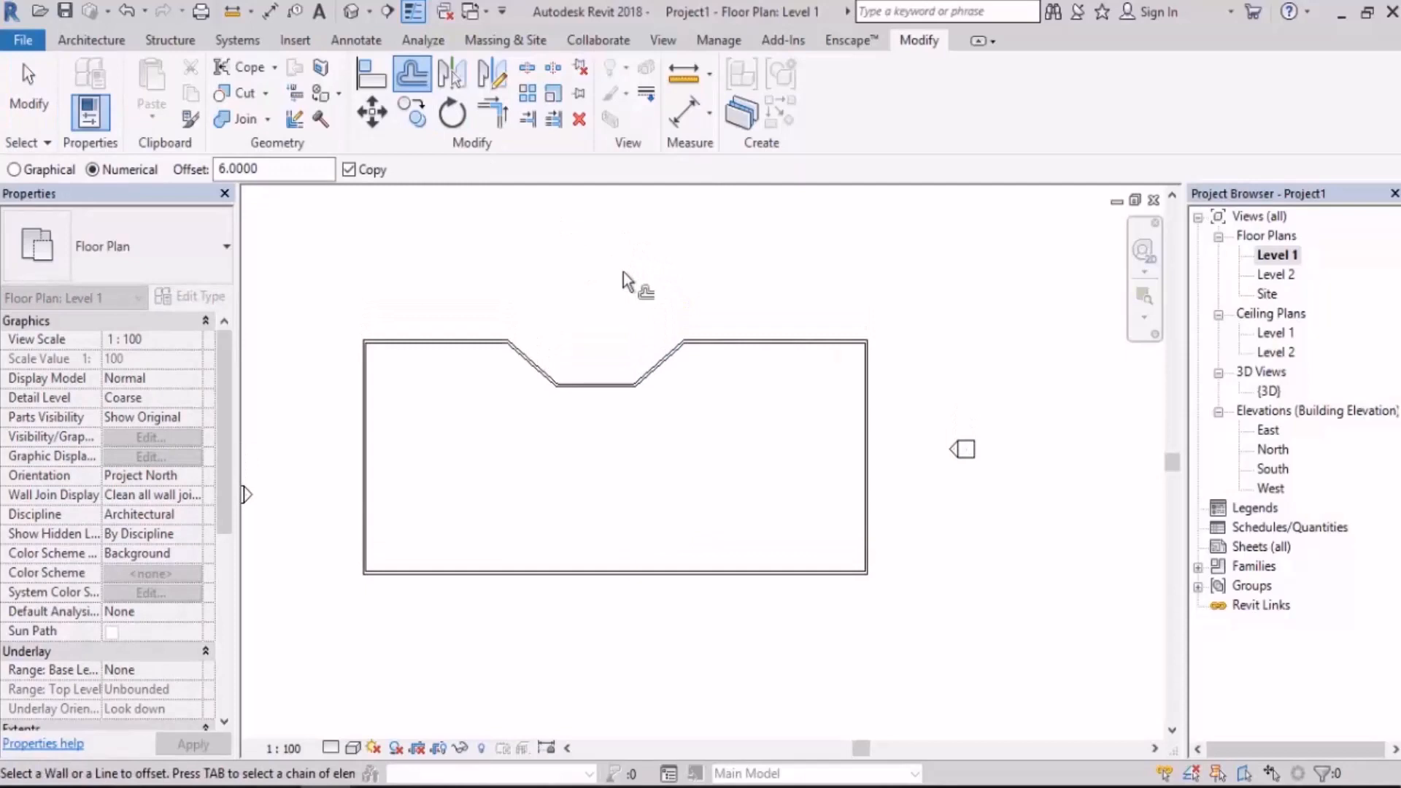
{"action": "left_click_drag", "start_coordinate": [275, 167], "coordinate": [178, 176]}
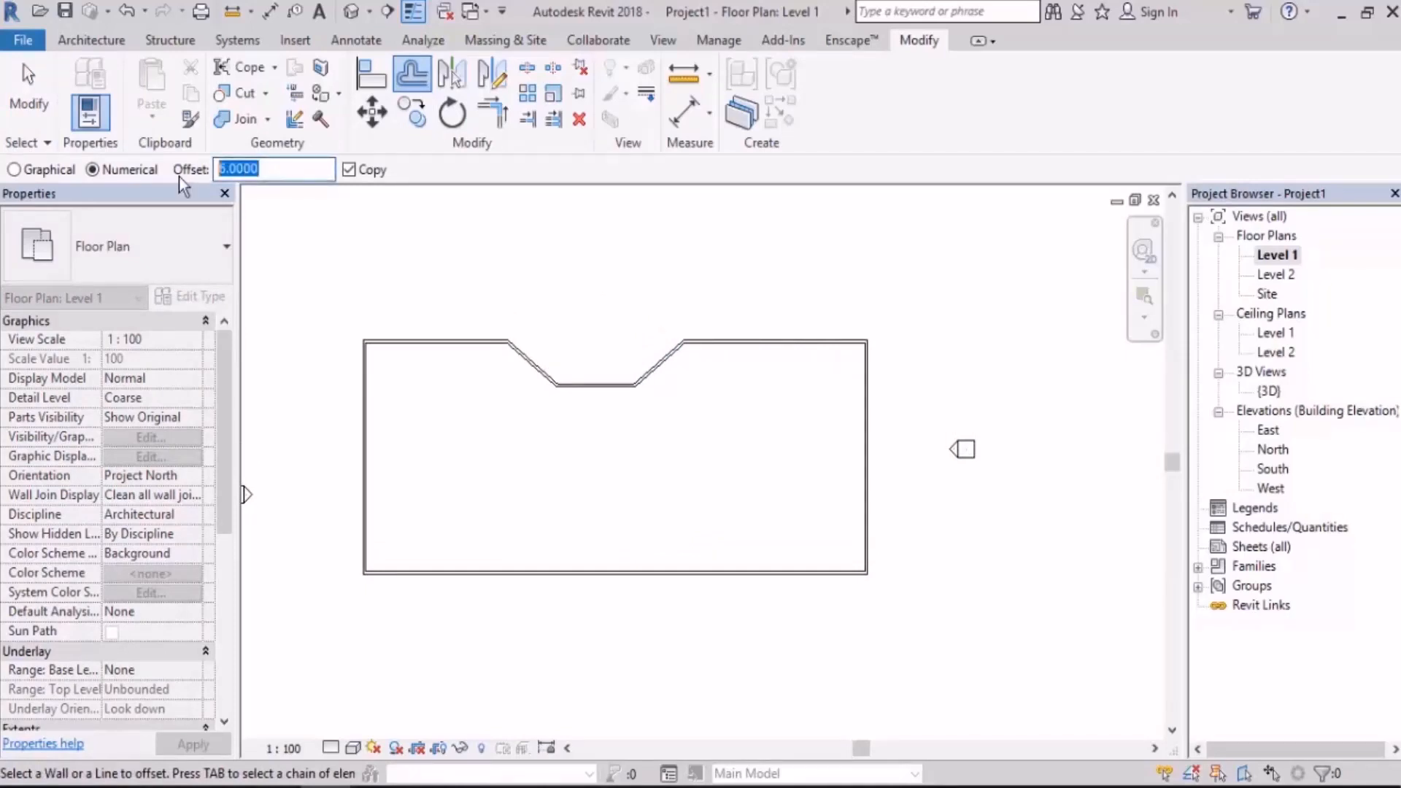
{"action": "type", "text": "5"}
{"action": "key", "text": "Return"}
{"action": "mouse_move", "coordinate": [471, 220]}
{"action": "middle_mouse_down"}
{"action": "mouse_move", "coordinate": [510, 275]}
{"action": "mouse_move", "coordinate": [501, 260]}
{"action": "middle_mouse_up"}
{"action": "scroll", "coordinate": [759, 307], "scroll_direction": "up", "scroll_amount": 3}
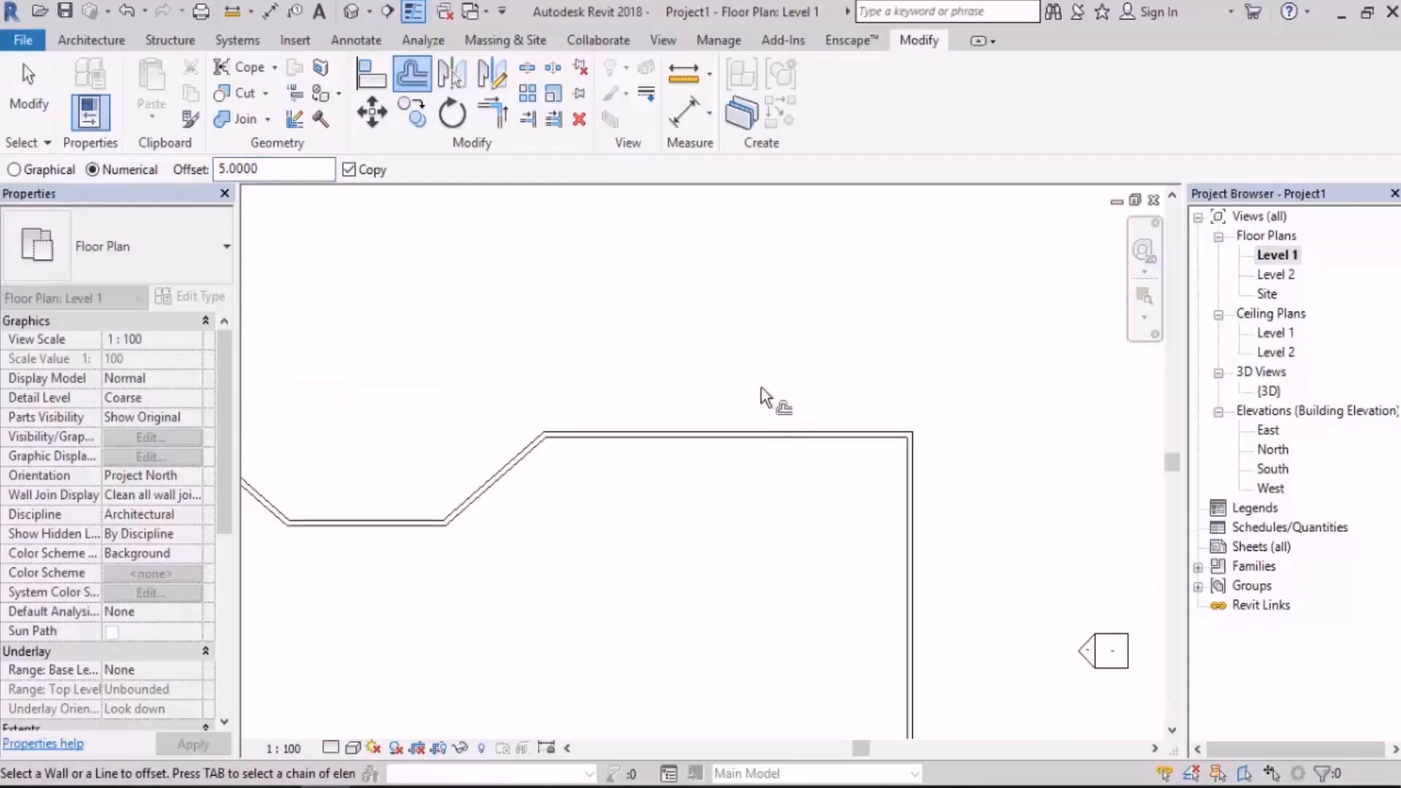
{"action": "middle_click_drag", "start_coordinate": [761, 388], "coordinate": [703, 352]}
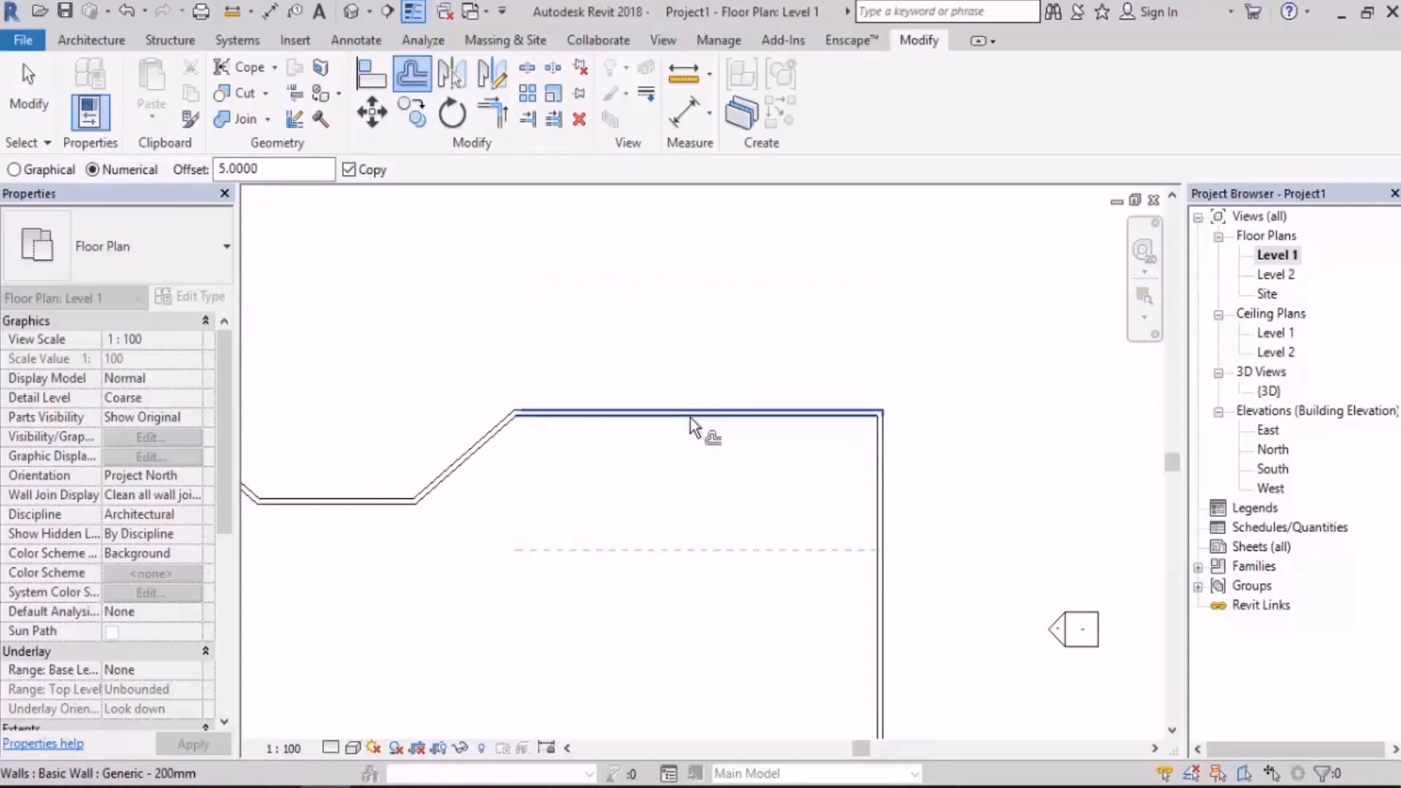
{"action": "scroll", "coordinate": [666, 366], "scroll_direction": "down", "scroll_amount": 3}
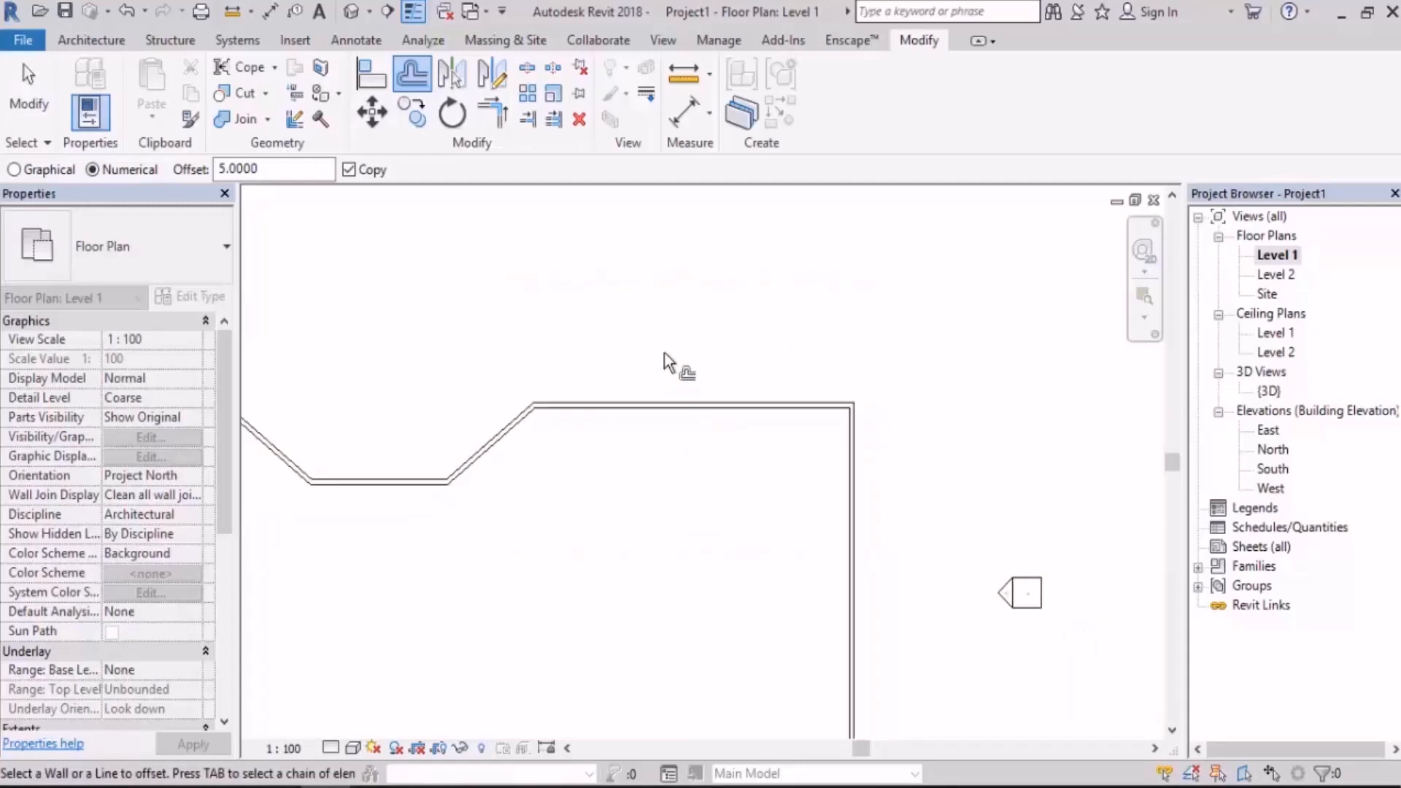
{"action": "scroll", "coordinate": [659, 406], "scroll_direction": "up", "scroll_amount": 1}
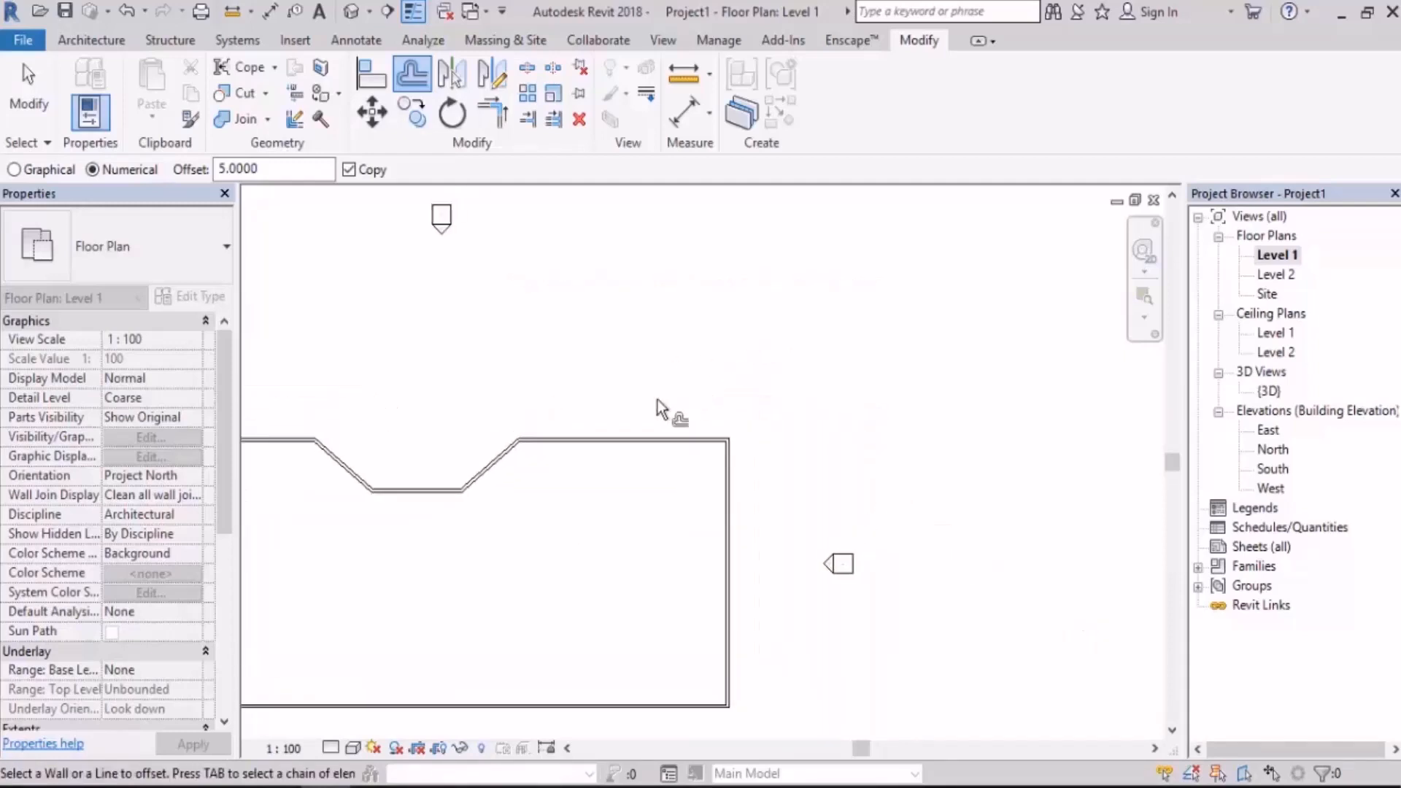
{"action": "left_click", "coordinate": [653, 440]}
{"action": "middle_click_drag", "start_coordinate": [833, 440], "coordinate": [823, 373]}
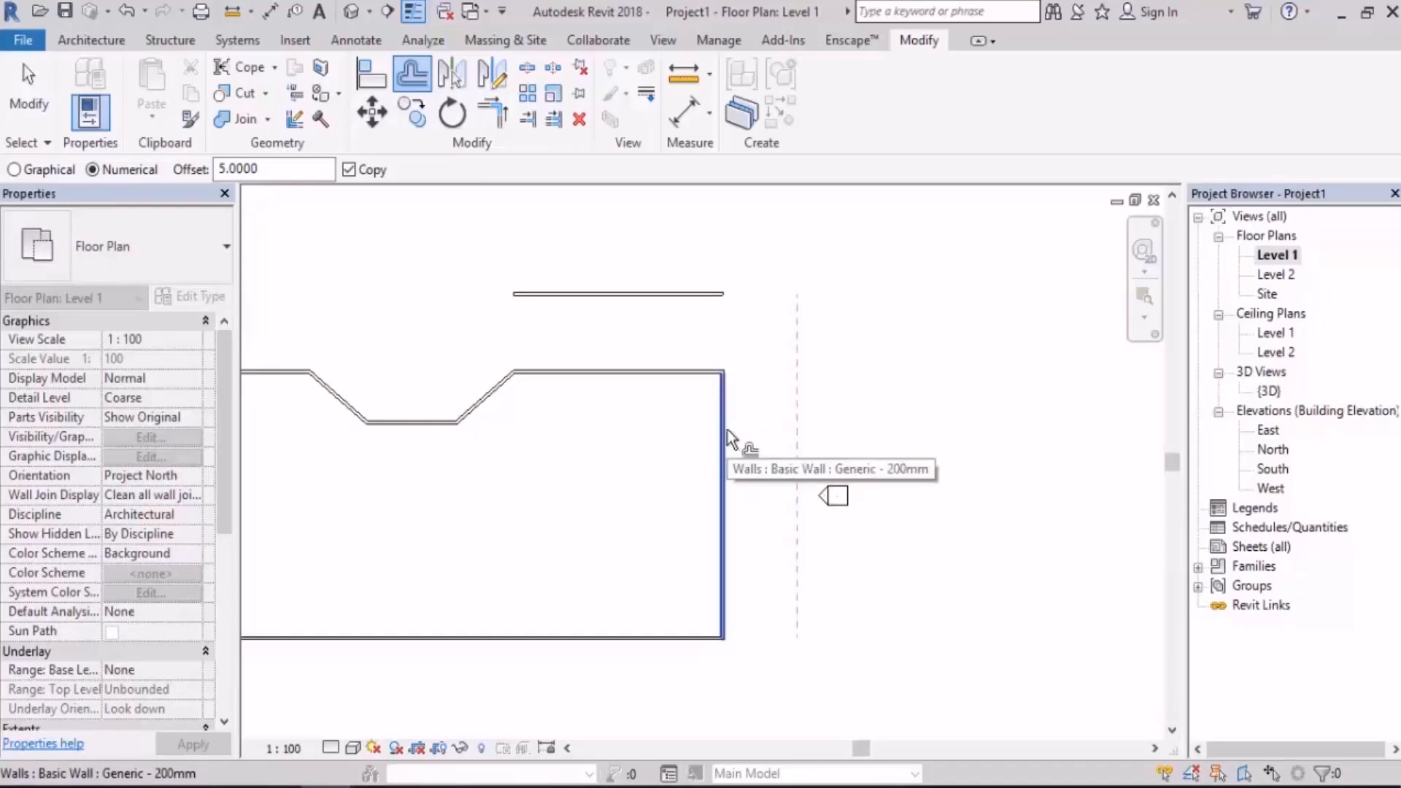
{"action": "left_click", "coordinate": [730, 432]}
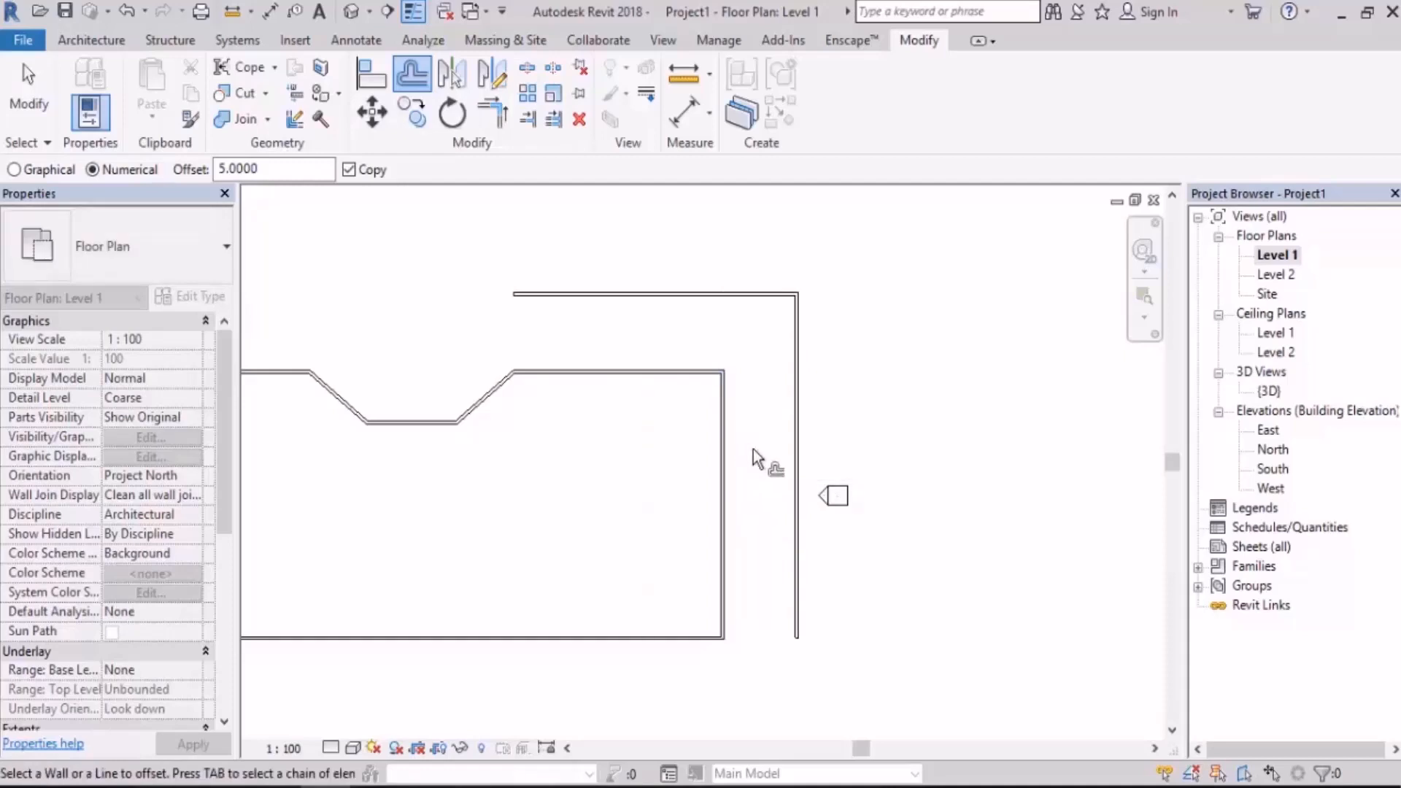
Offset copies of the building's lower wall by 5, one outward and one inward
{"action": "middle_click_drag", "start_coordinate": [773, 539], "coordinate": [781, 502]}
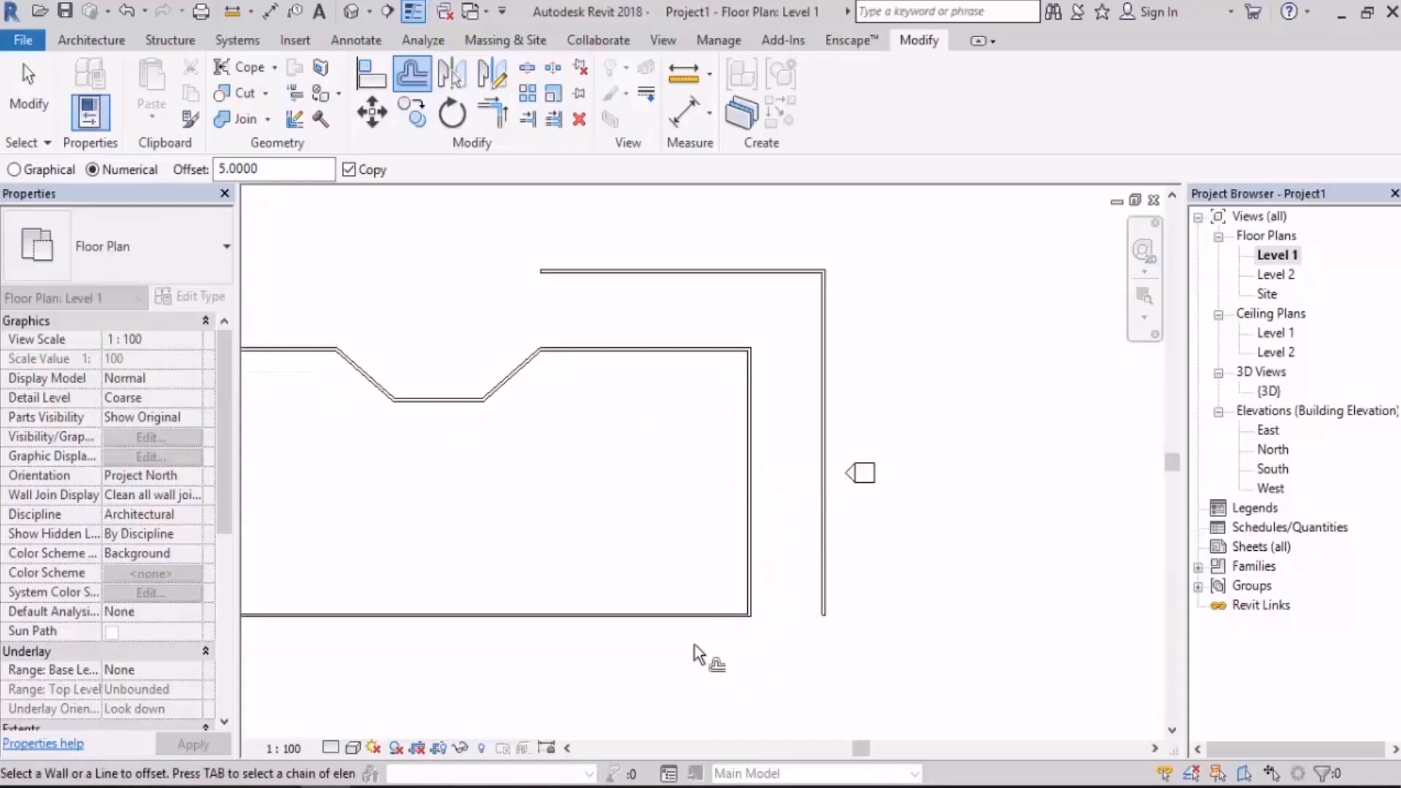
{"action": "scroll", "coordinate": [697, 647], "scroll_direction": "up", "scroll_amount": 1}
{"action": "mouse_move", "coordinate": [711, 657]}
{"action": "middle_mouse_down"}
{"action": "mouse_move", "coordinate": [787, 625]}
{"action": "mouse_move", "coordinate": [769, 613]}
{"action": "middle_mouse_up"}
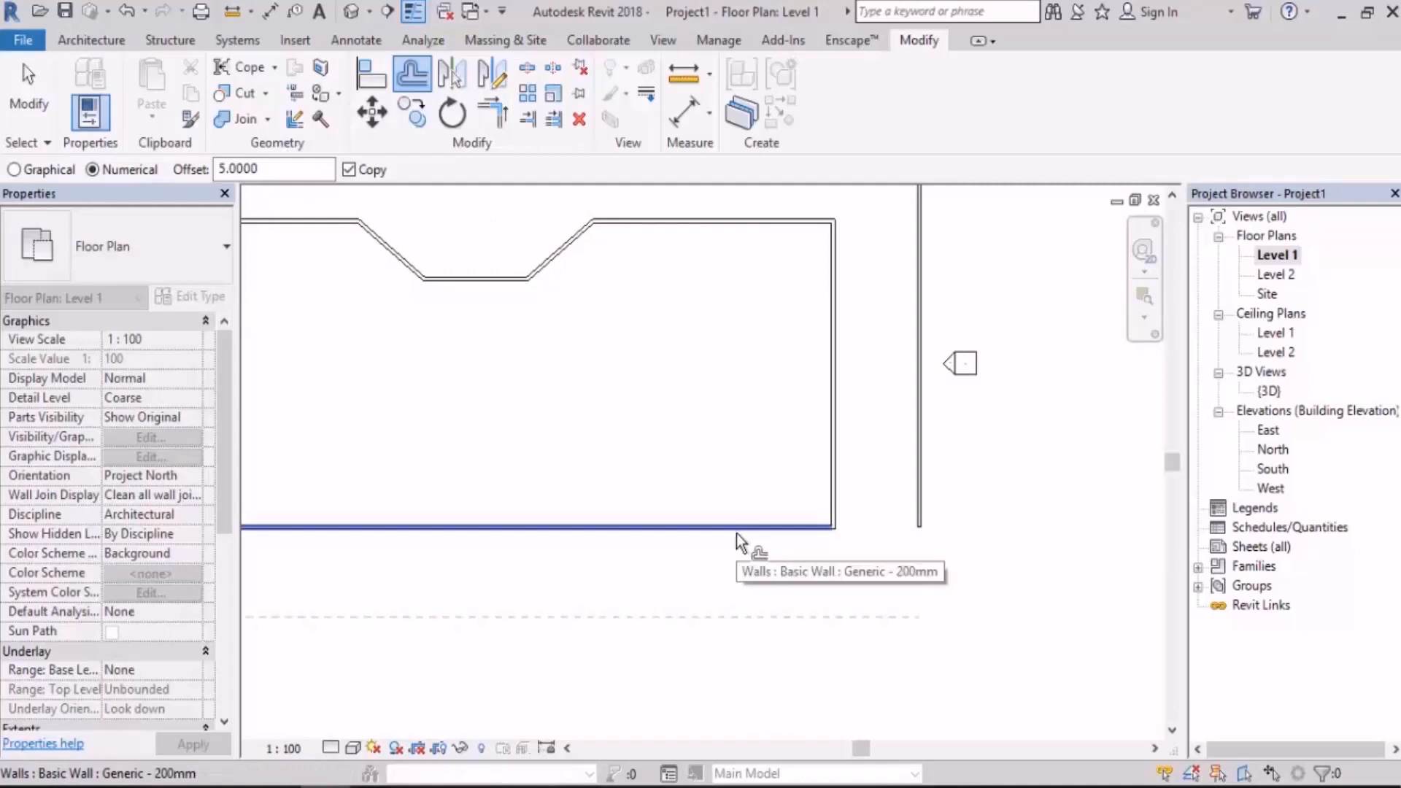
{"action": "middle_click_drag", "start_coordinate": [737, 533], "coordinate": [736, 593]}
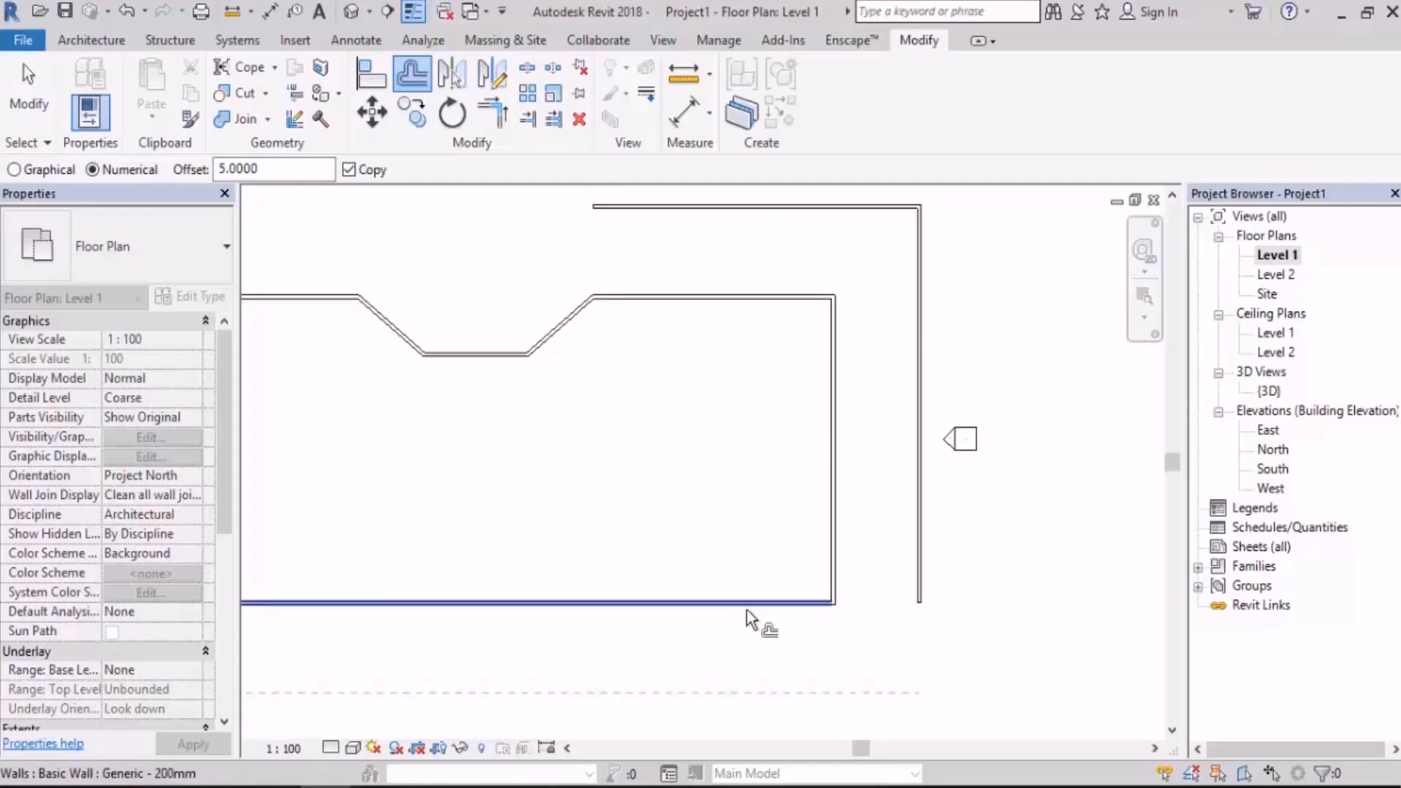
{"action": "left_click", "coordinate": [746, 609]}
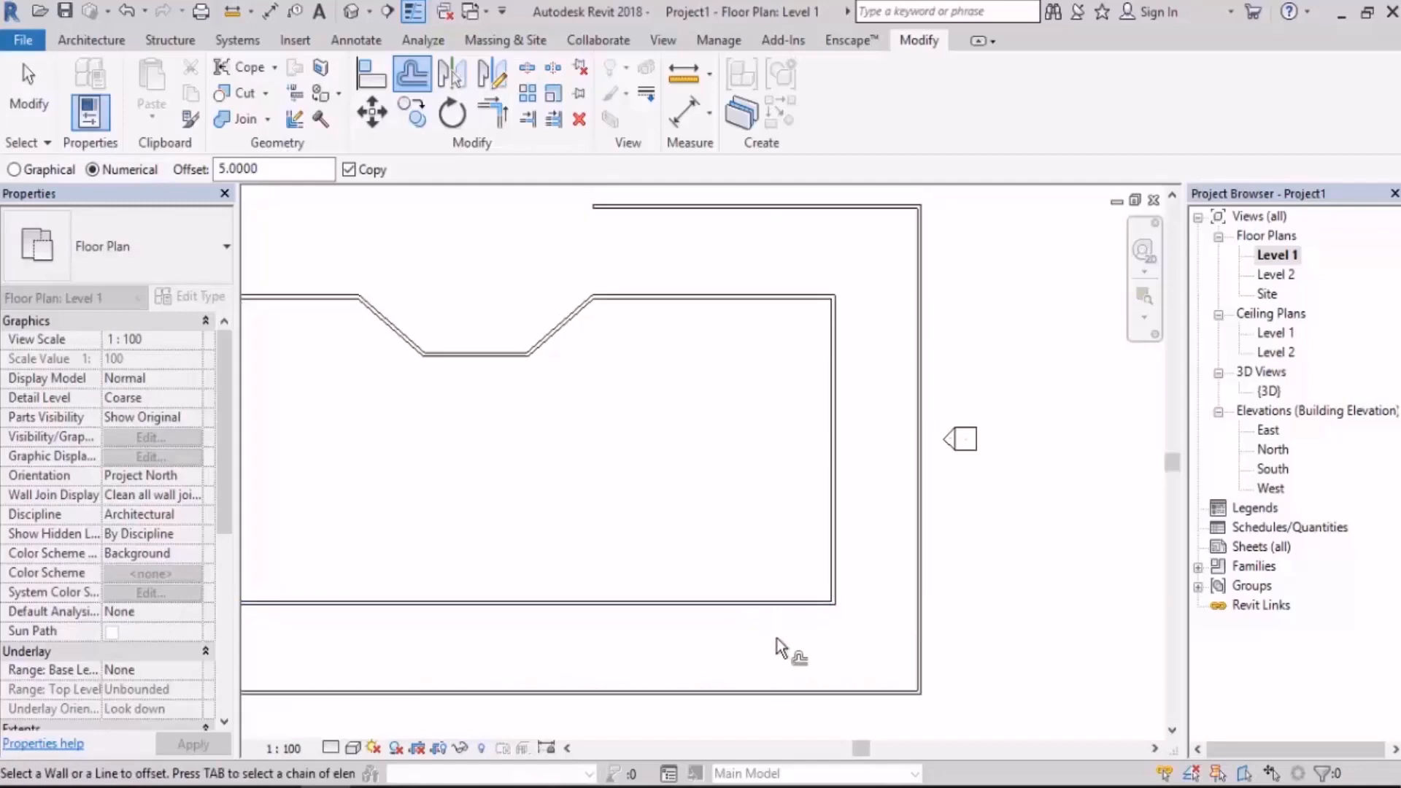
{"action": "left_click", "coordinate": [733, 597]}
{"action": "key", "text": "Escape"}
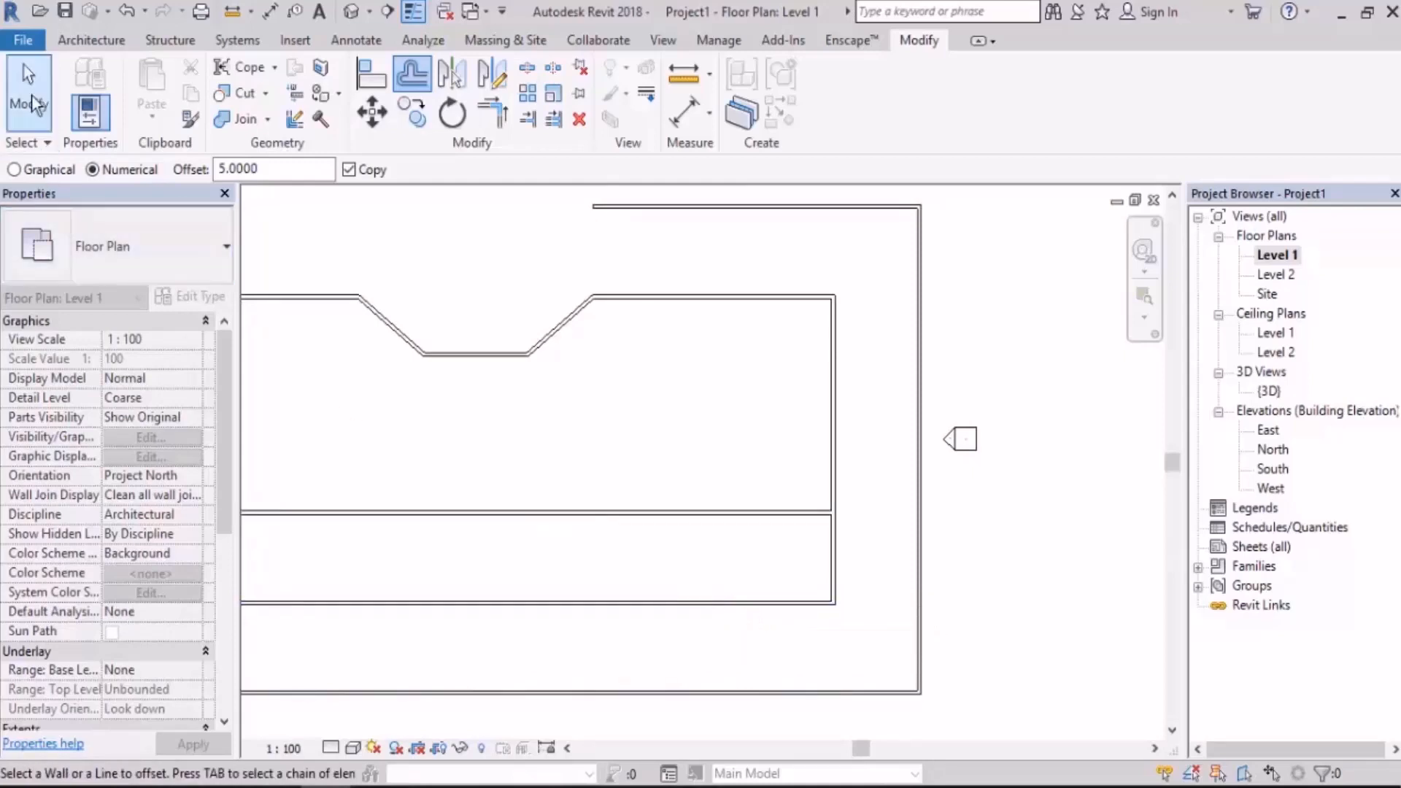
Delete all offset wall copies outside the outline and the one inside it, keeping the original building walls
{"action": "left_click_drag", "start_coordinate": [655, 658], "coordinate": [607, 724]}
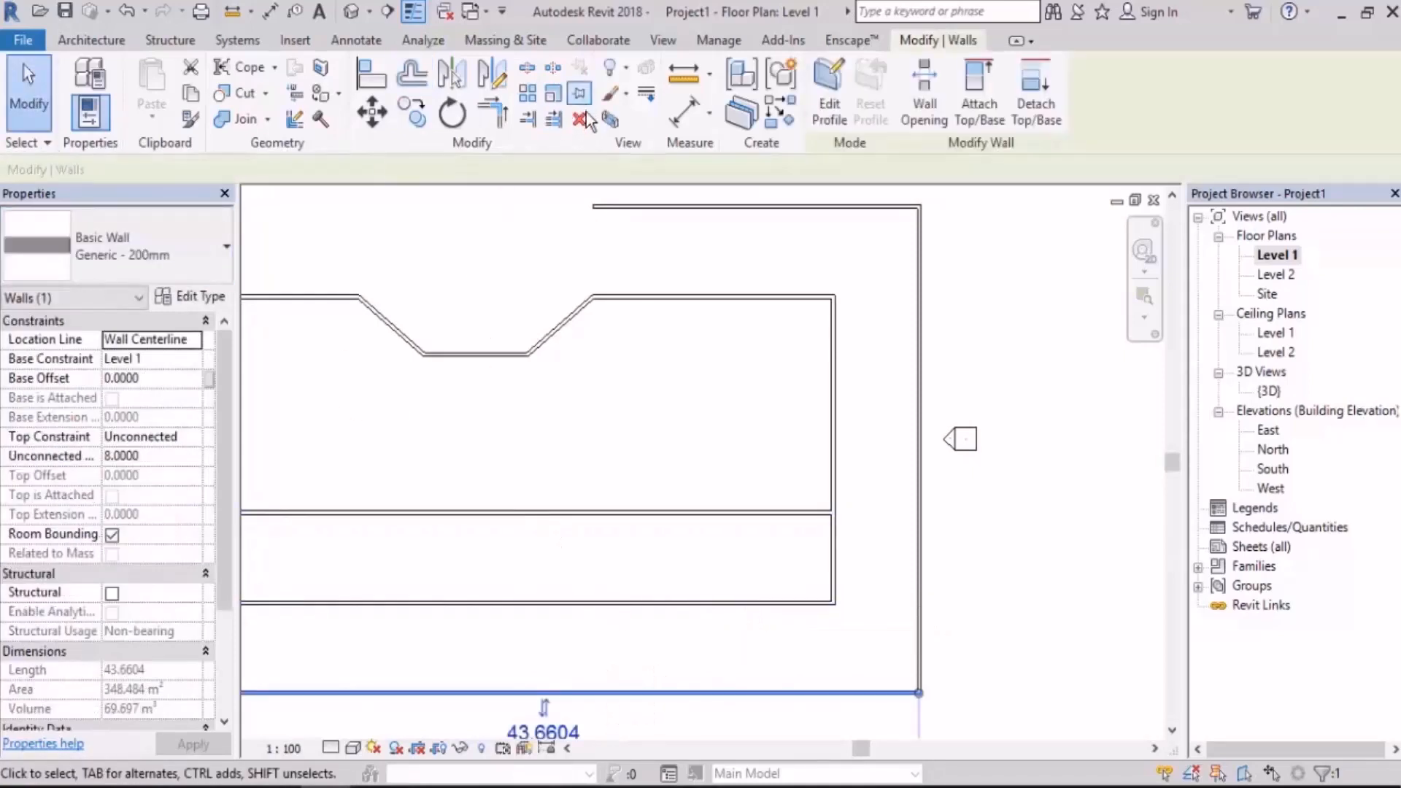
{"action": "left_click", "coordinate": [579, 119]}
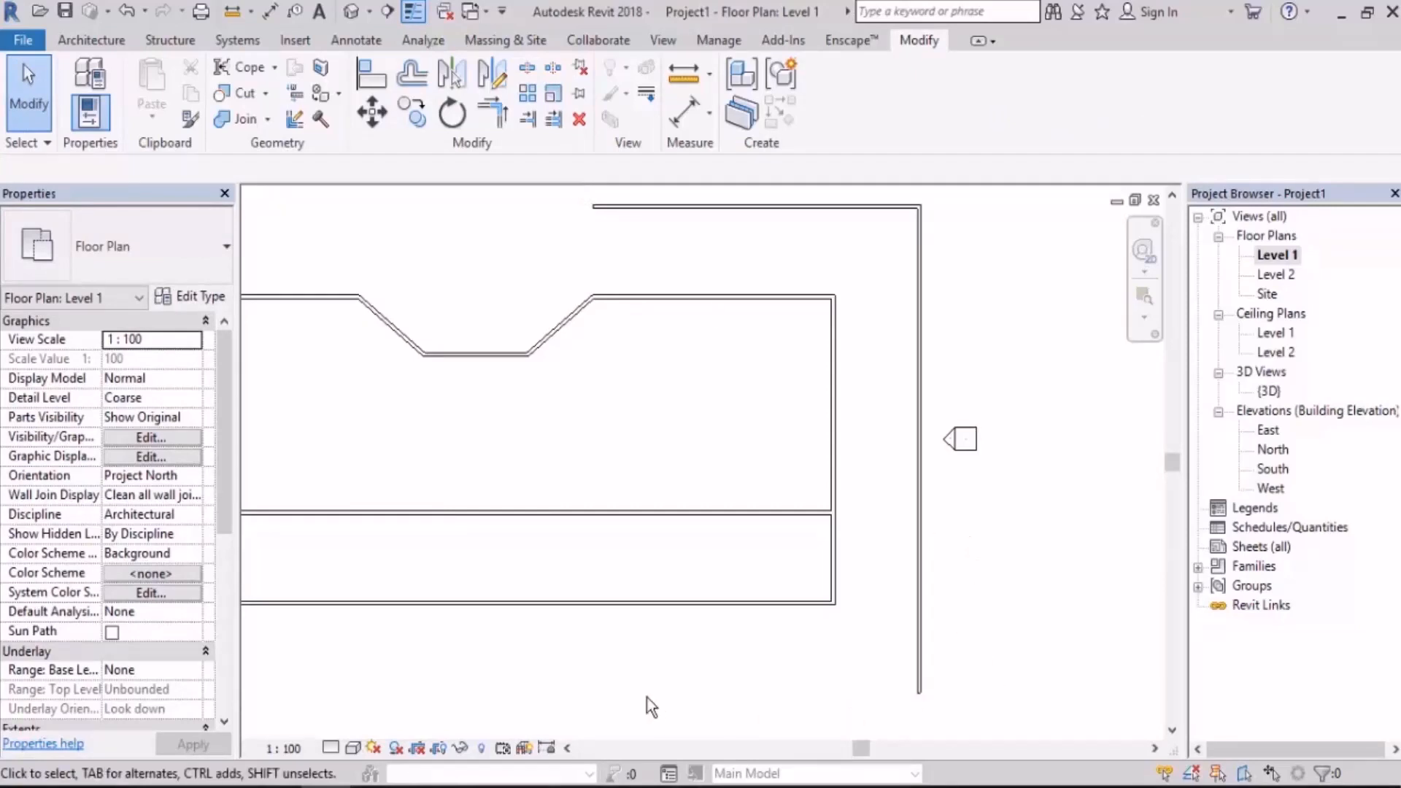
{"action": "left_click", "coordinate": [646, 519]}
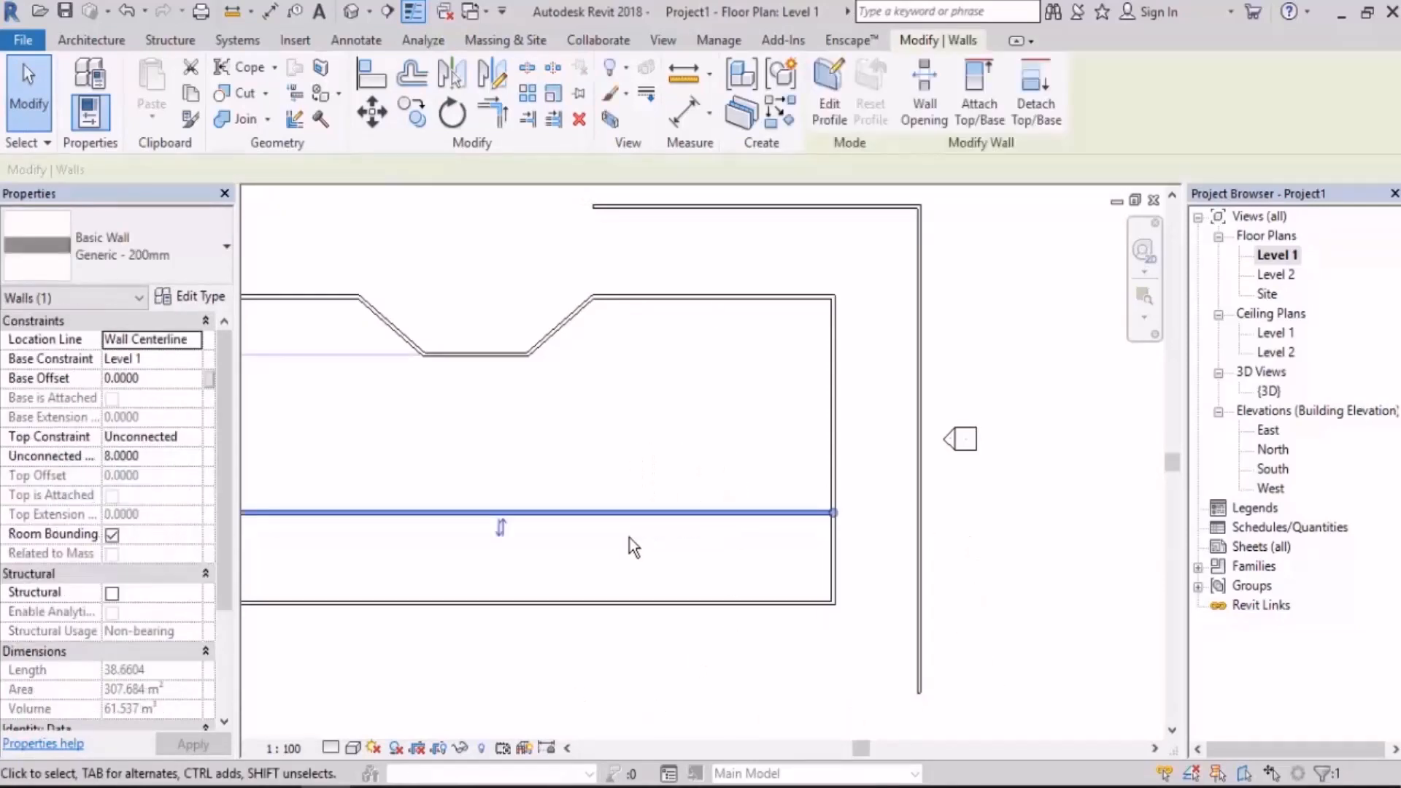
{"action": "key", "text": "Delete"}
{"action": "middle_click_drag", "start_coordinate": [666, 448], "coordinate": [907, 407]}
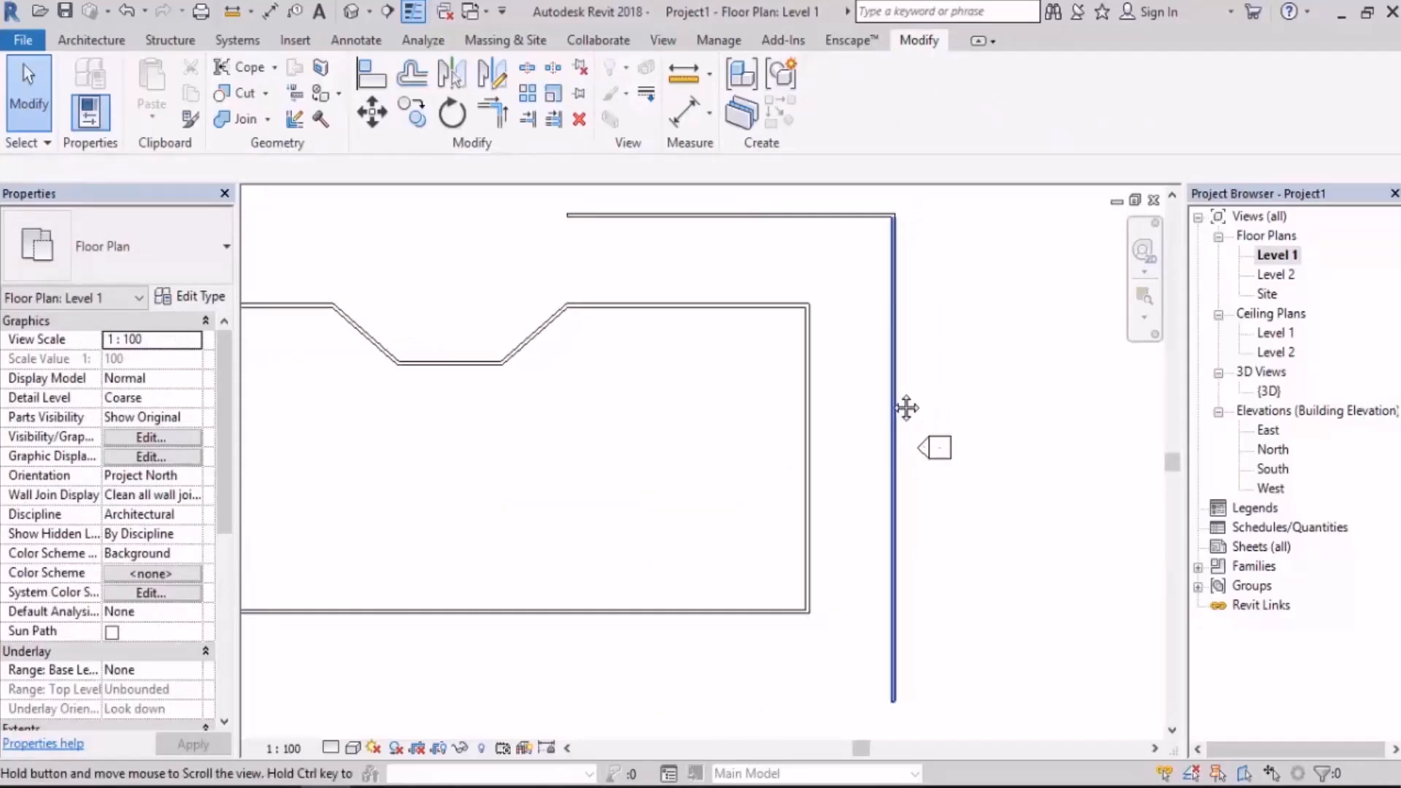
{"action": "scroll", "coordinate": [898, 474], "scroll_direction": "down", "scroll_amount": 2}
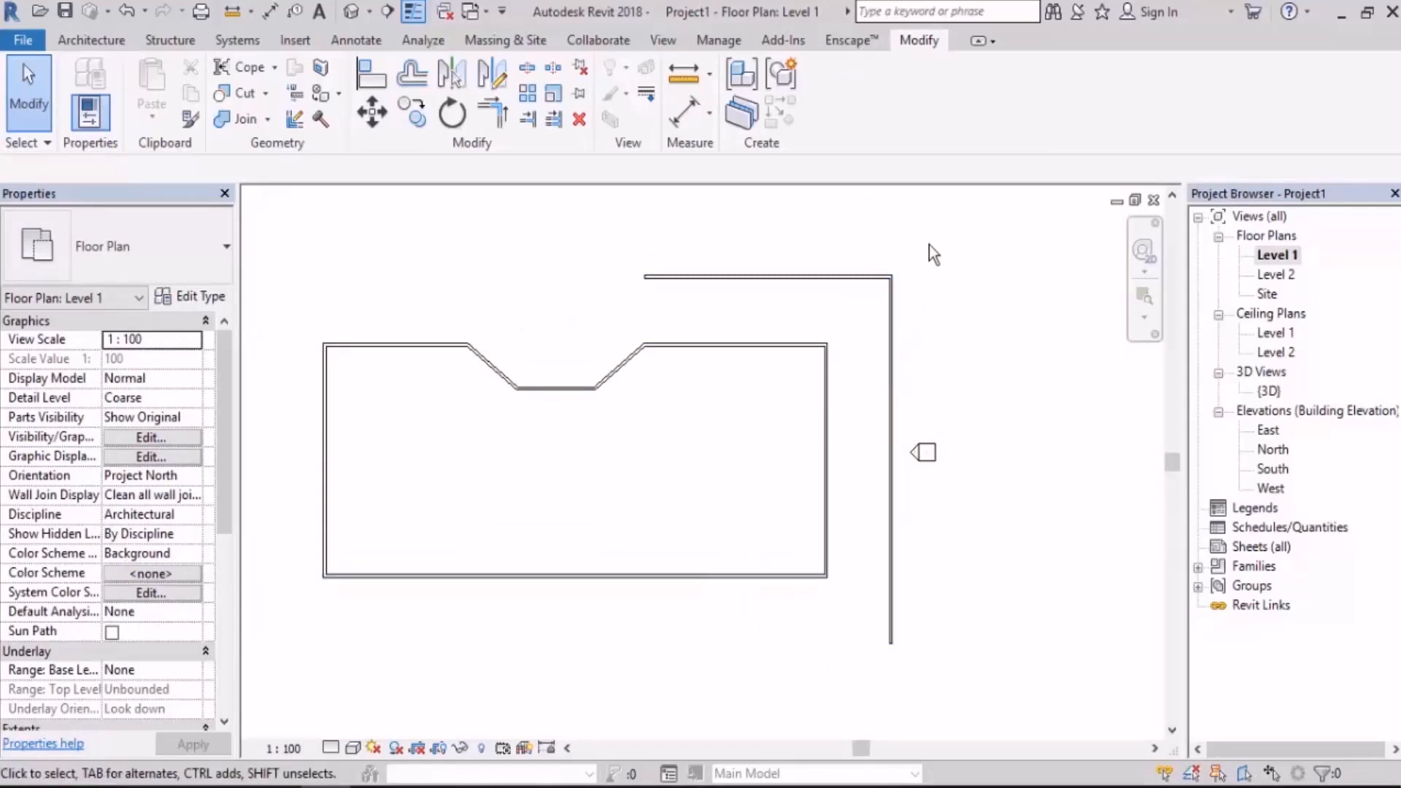
{"action": "left_click_drag", "start_coordinate": [929, 244], "coordinate": [852, 304]}
{"action": "key", "text": "Delete"}
Offset copies of the right wall and the upper wall segment right of the notch inward by 5
{"action": "scroll", "coordinate": [850, 400], "scroll_direction": "up", "scroll_amount": 2}
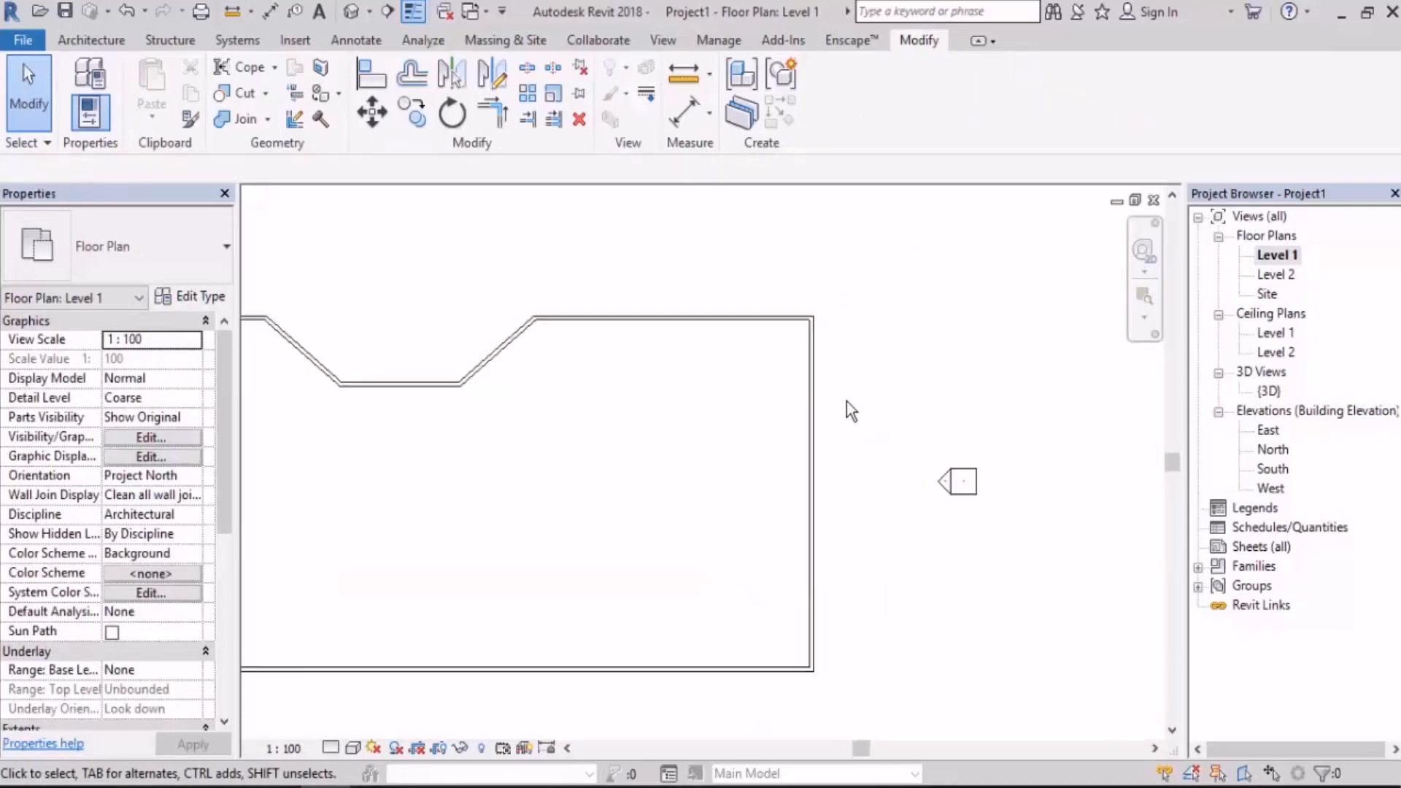
{"action": "left_click", "coordinate": [412, 74]}
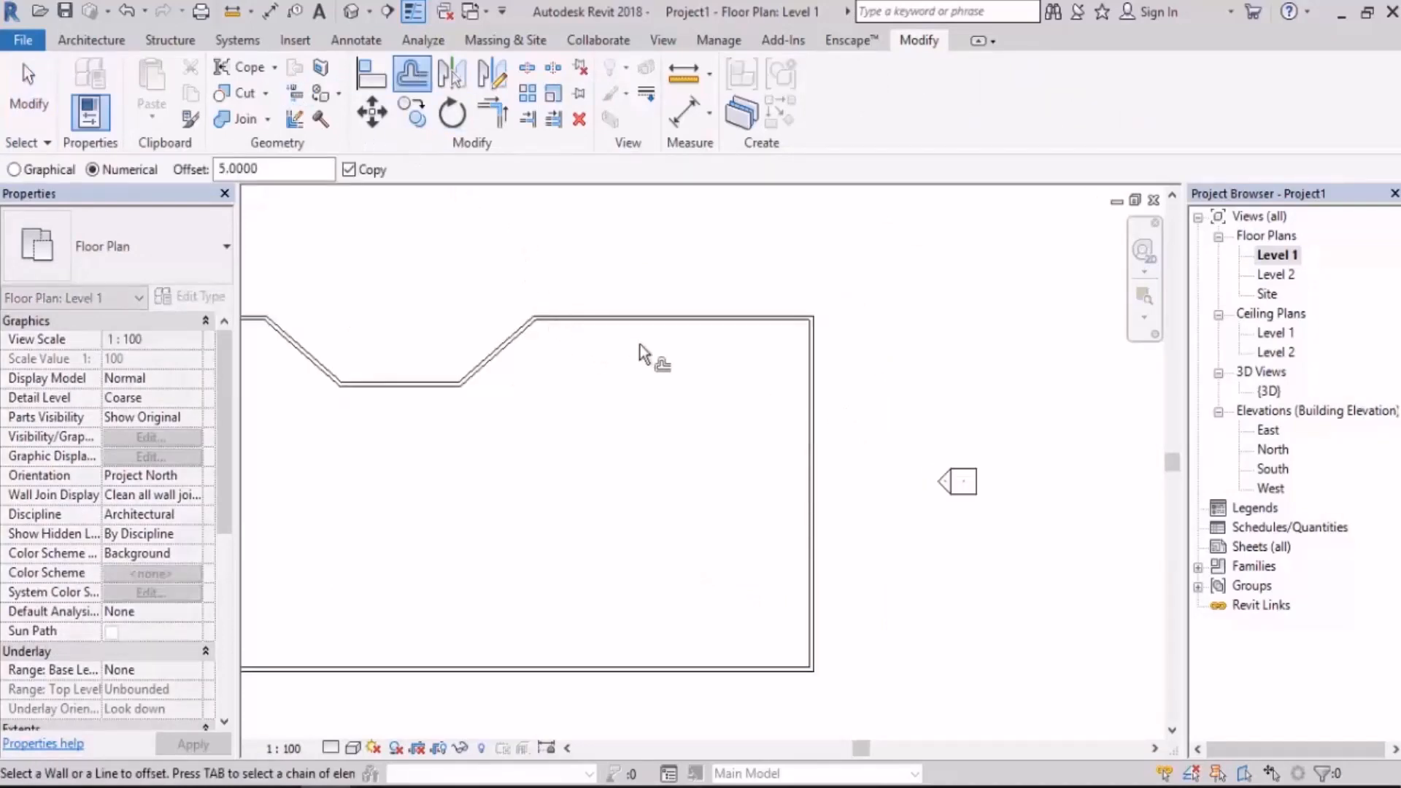
{"action": "left_click", "coordinate": [748, 426]}
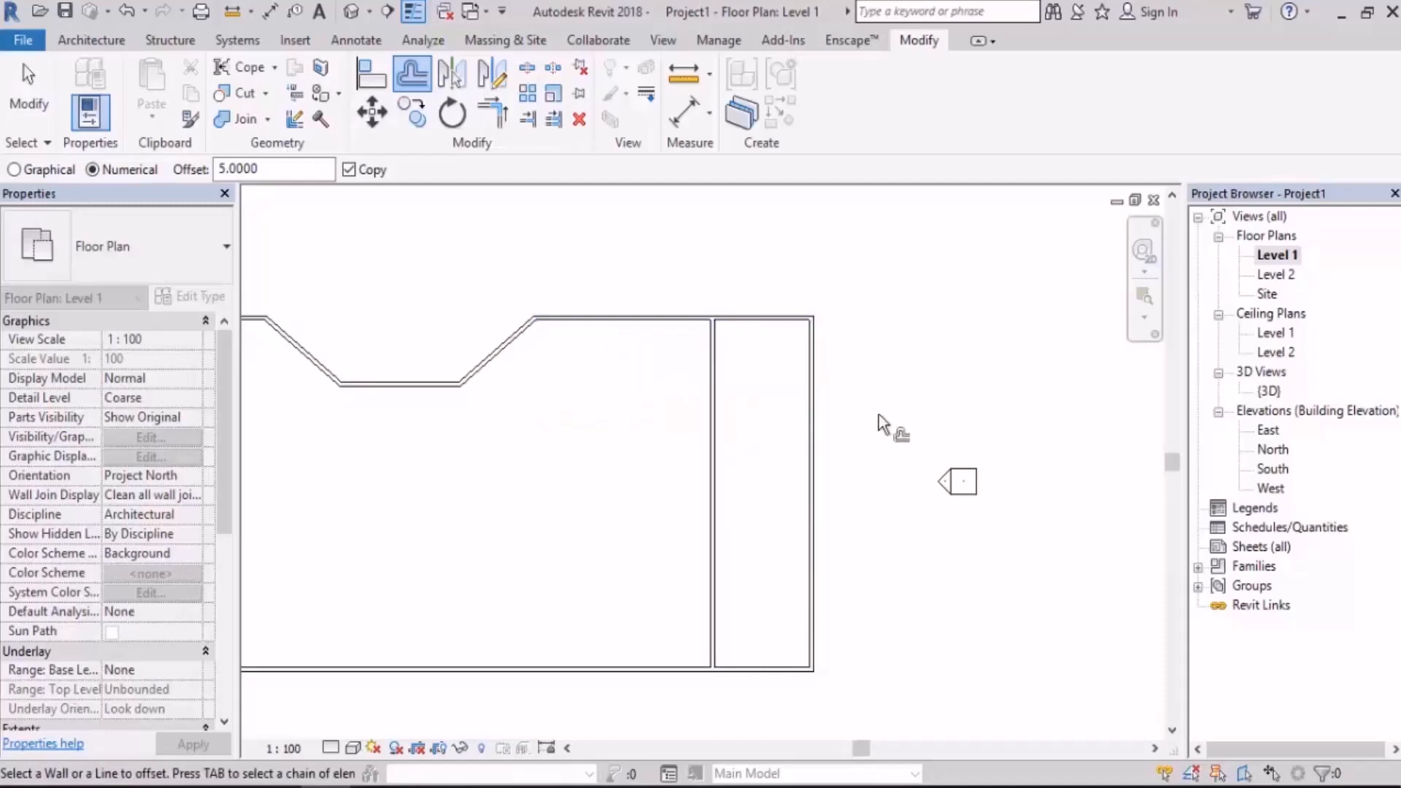
{"action": "left_click", "coordinate": [634, 326]}
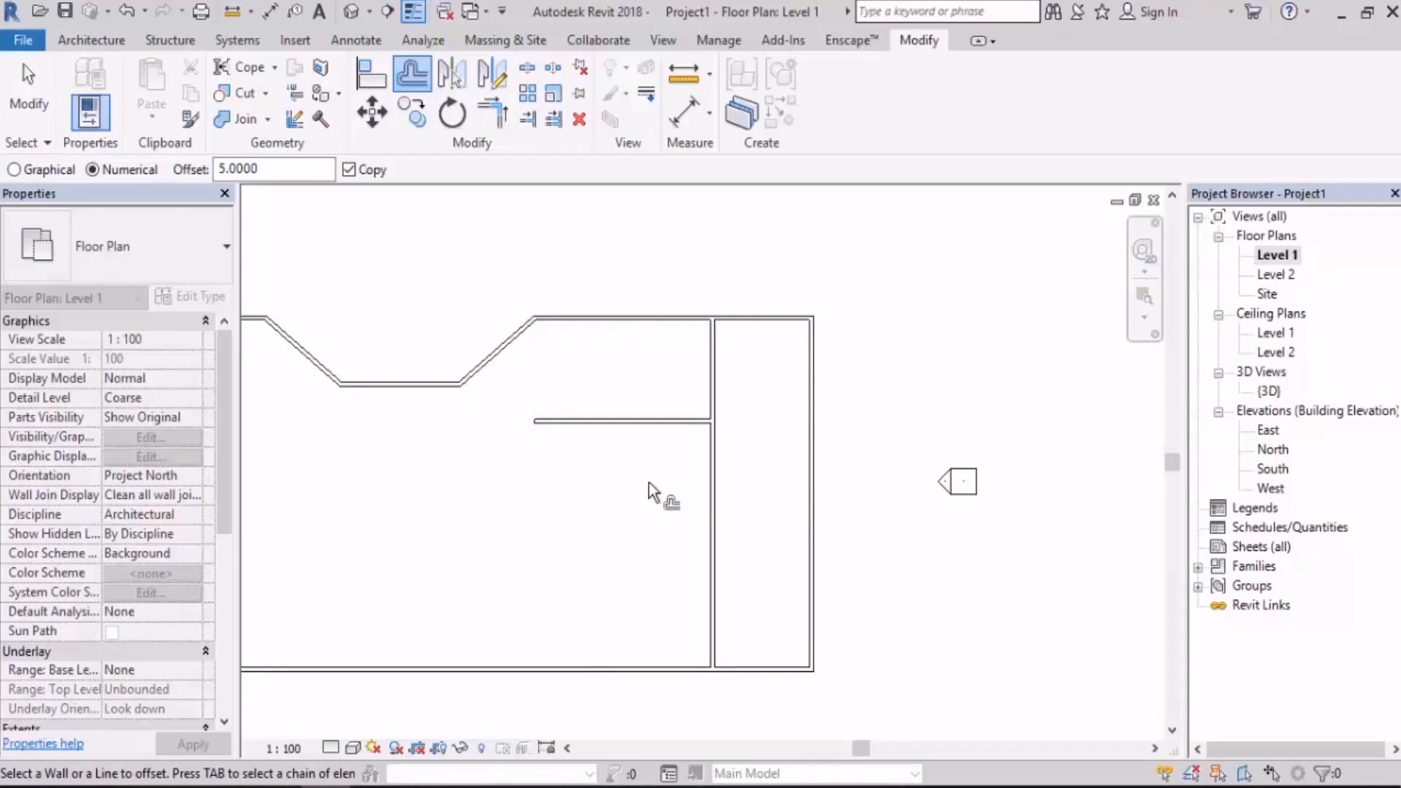
Delete the horizontal inner wall and offset a new copy of the upper wall segment right of the notch inward by 5
{"action": "left_click", "coordinate": [29, 106]}
{"action": "left_click", "coordinate": [641, 422]}
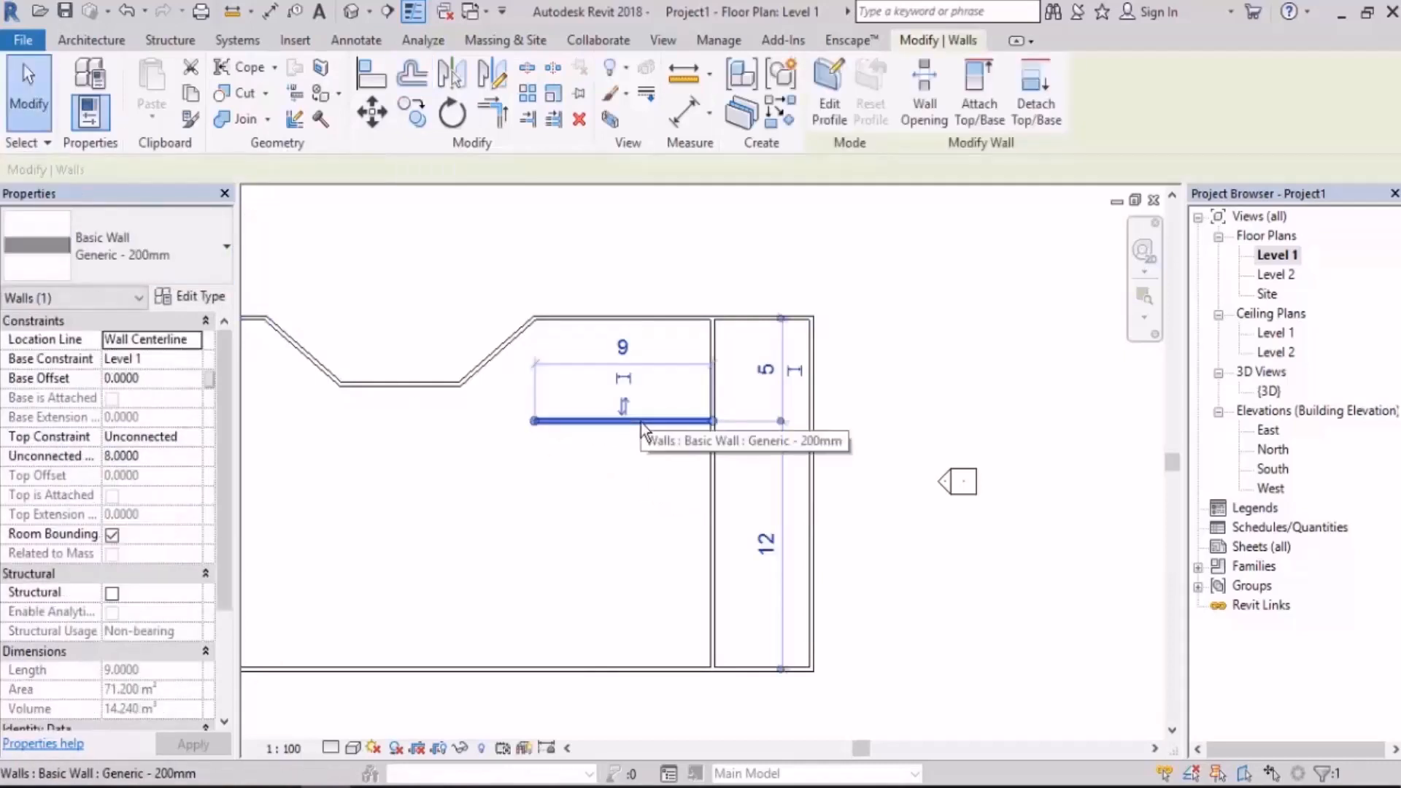
{"action": "key", "text": "Delete"}
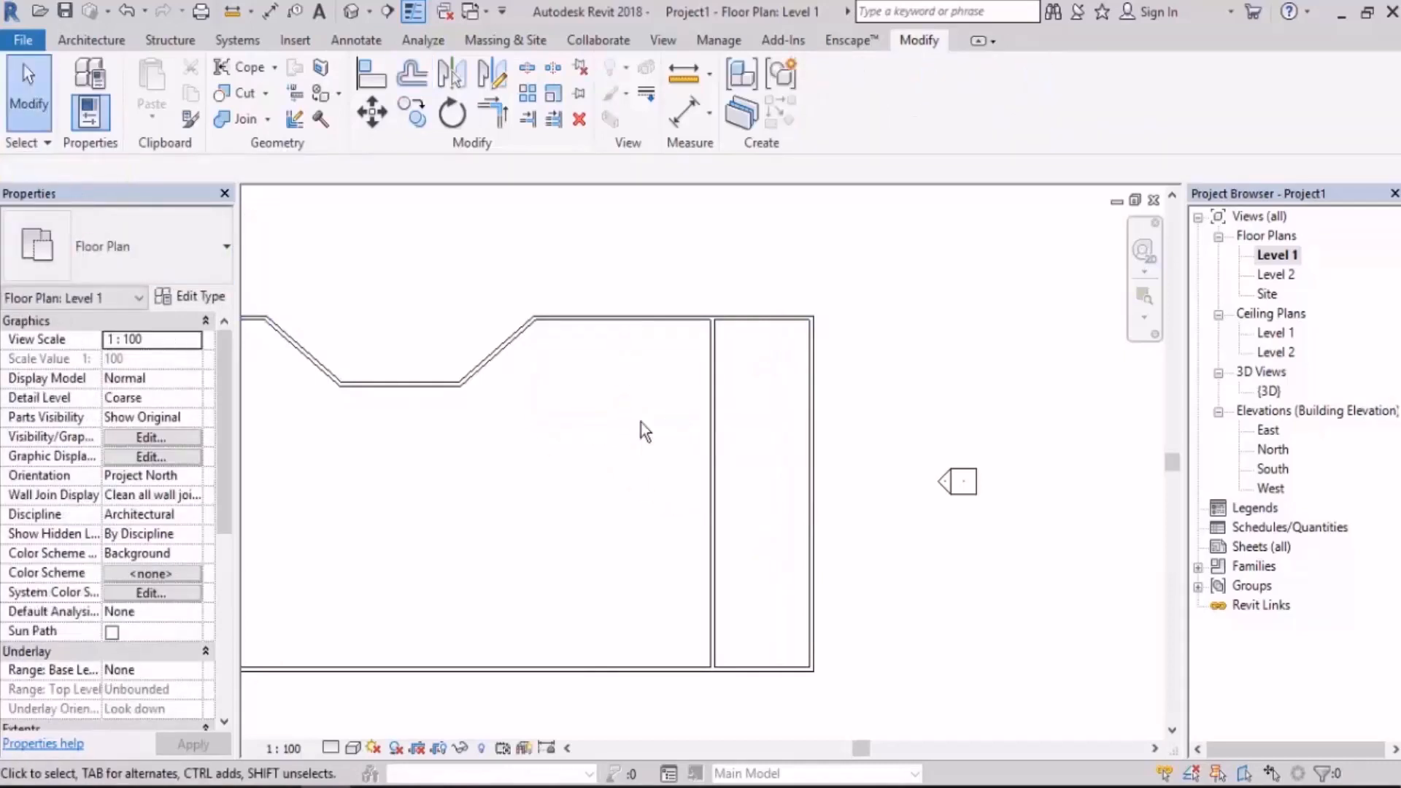
{"action": "left_click", "coordinate": [419, 68]}
{"action": "left_click", "coordinate": [637, 325]}
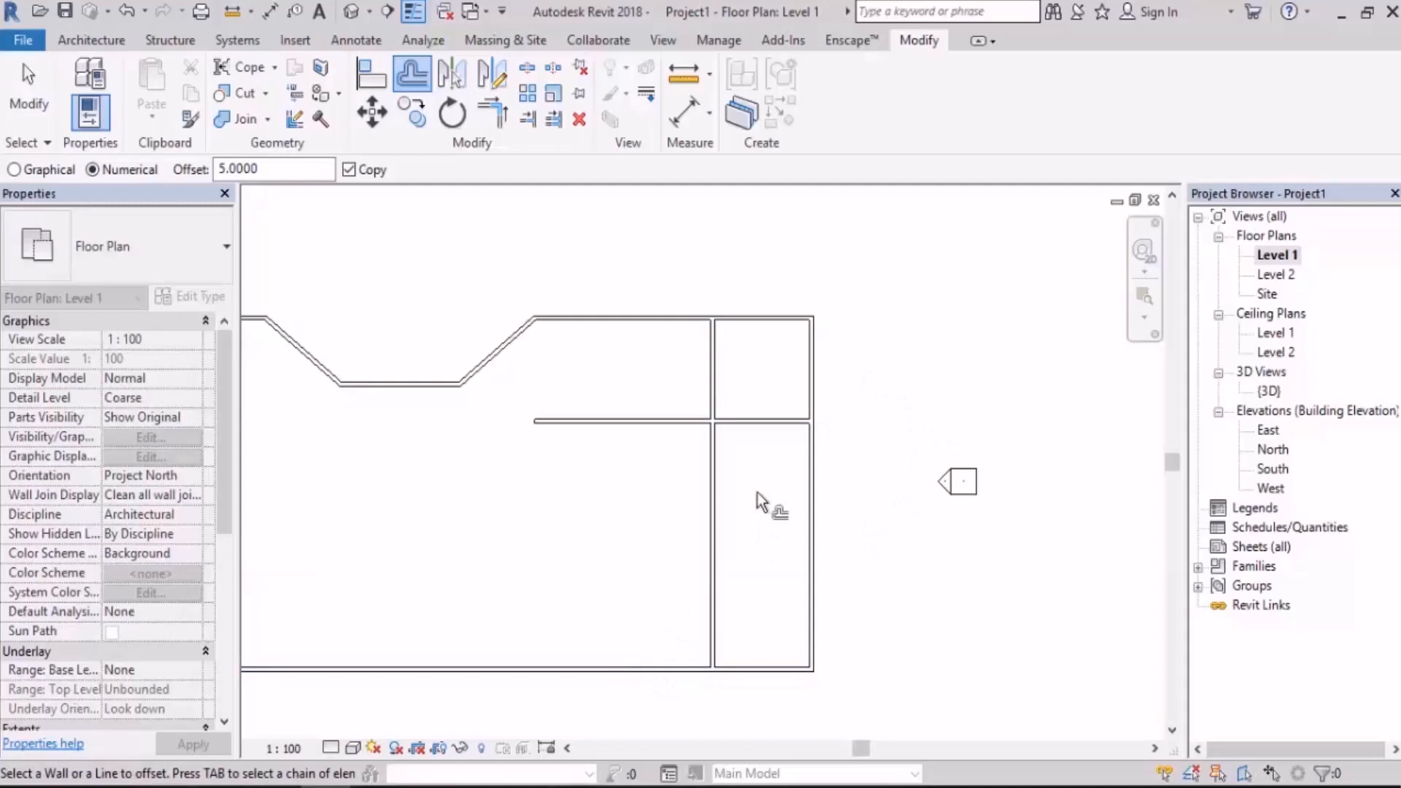
Delete both the vertical and the horizontal inner walls made by the offsets
{"action": "left_click", "coordinate": [29, 95]}
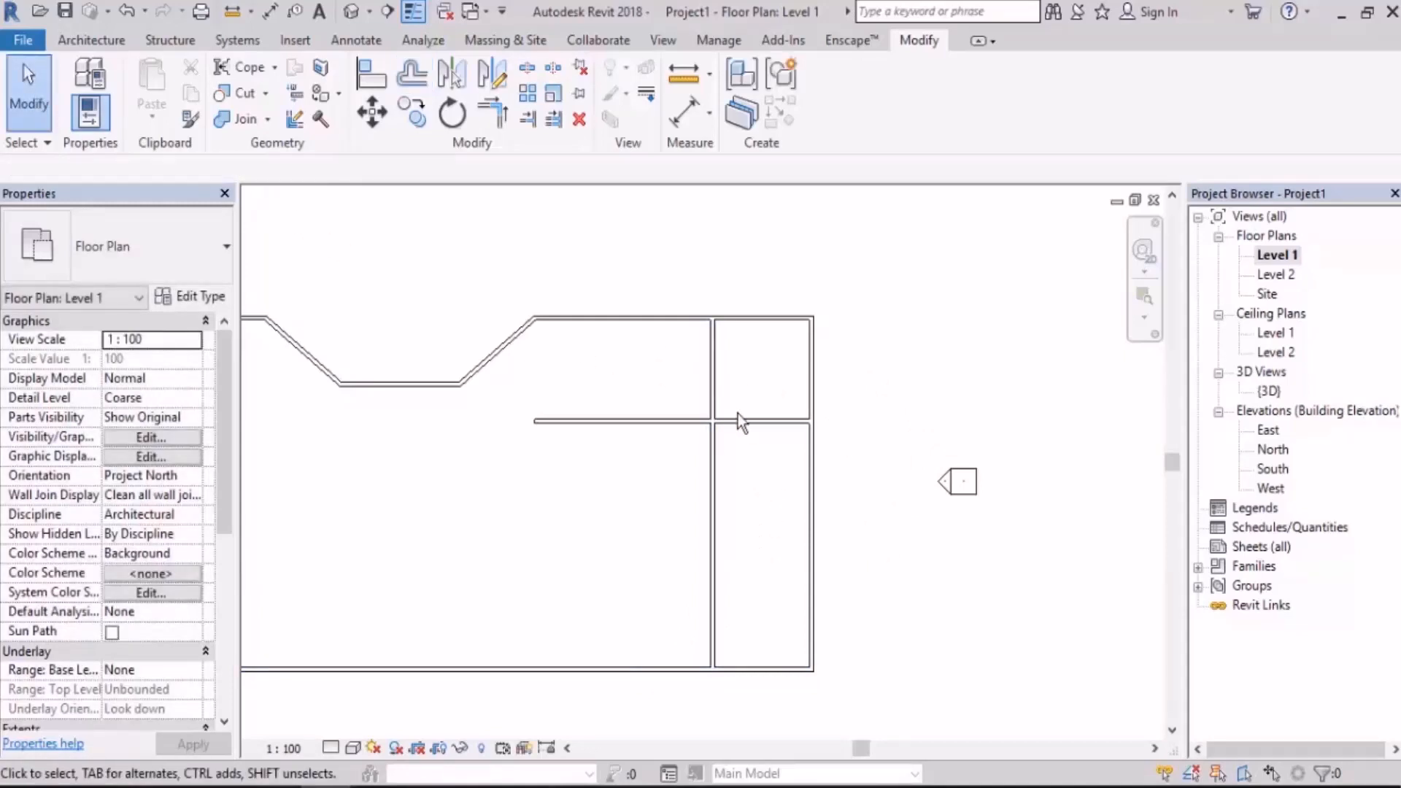
{"action": "left_click_drag", "start_coordinate": [737, 413], "coordinate": [660, 493]}
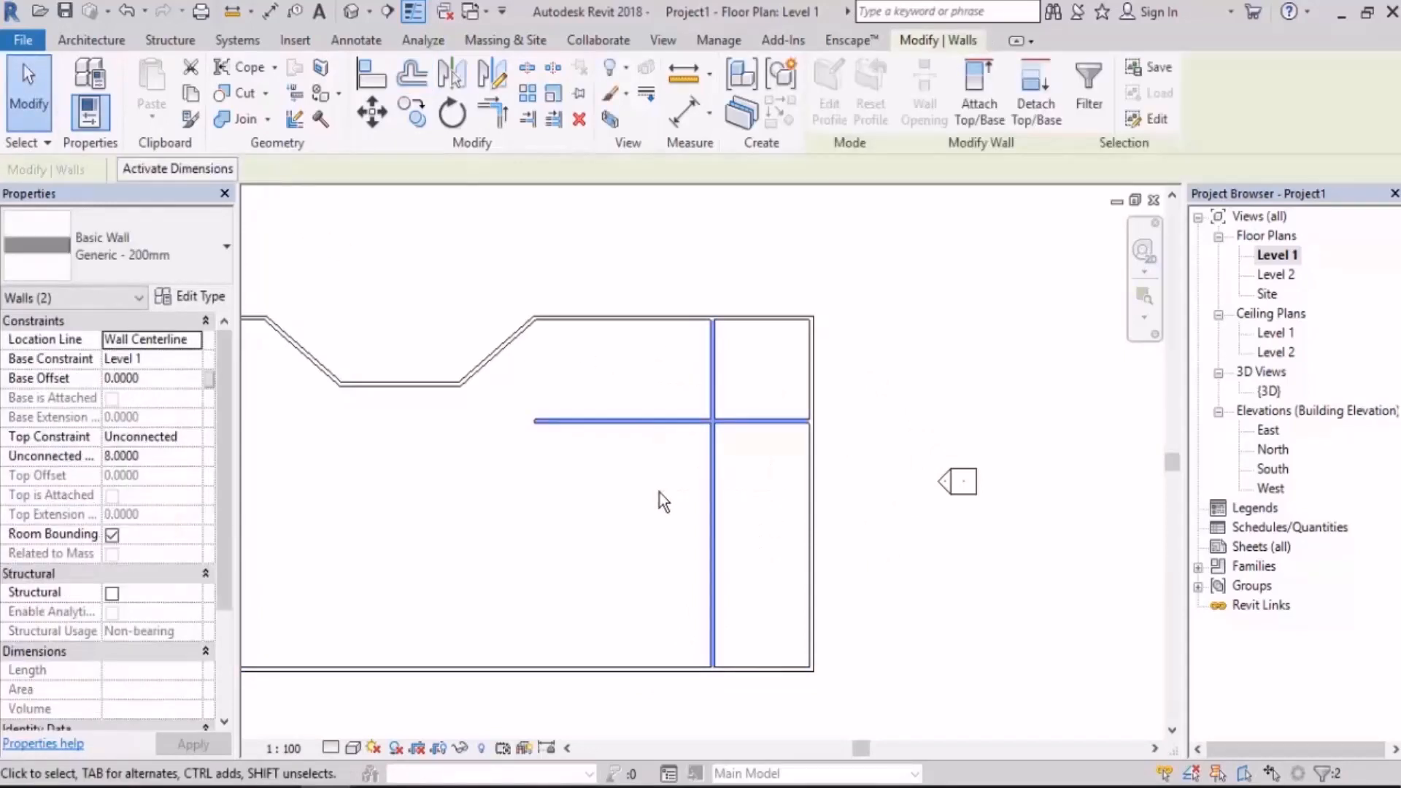
{"action": "key", "text": "Delete"}
Start the Offset tool with copying turned off and a numerical distance of 1
{"action": "middle_click_drag", "start_coordinate": [700, 446], "coordinate": [904, 487]}
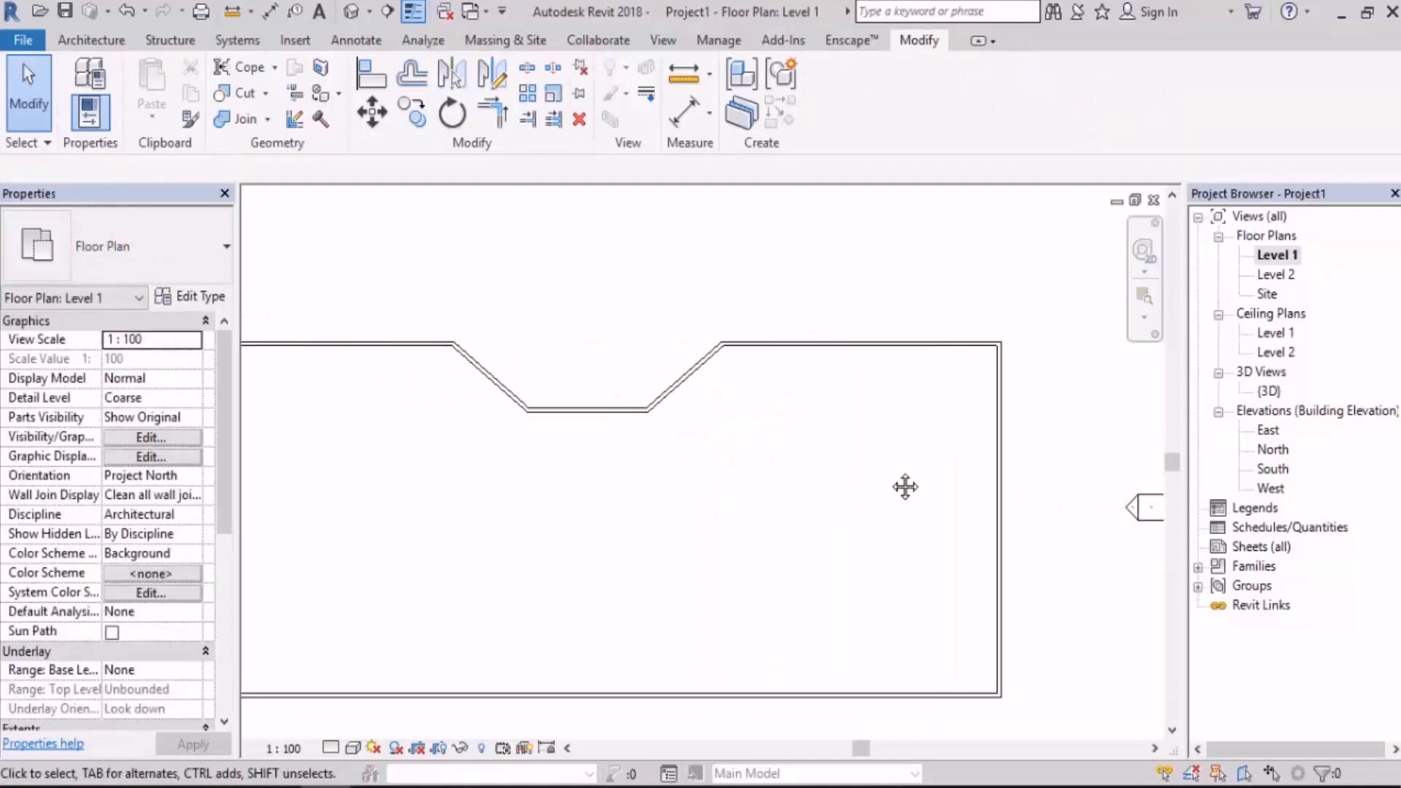
{"action": "scroll", "coordinate": [802, 350], "scroll_direction": "down", "scroll_amount": 2}
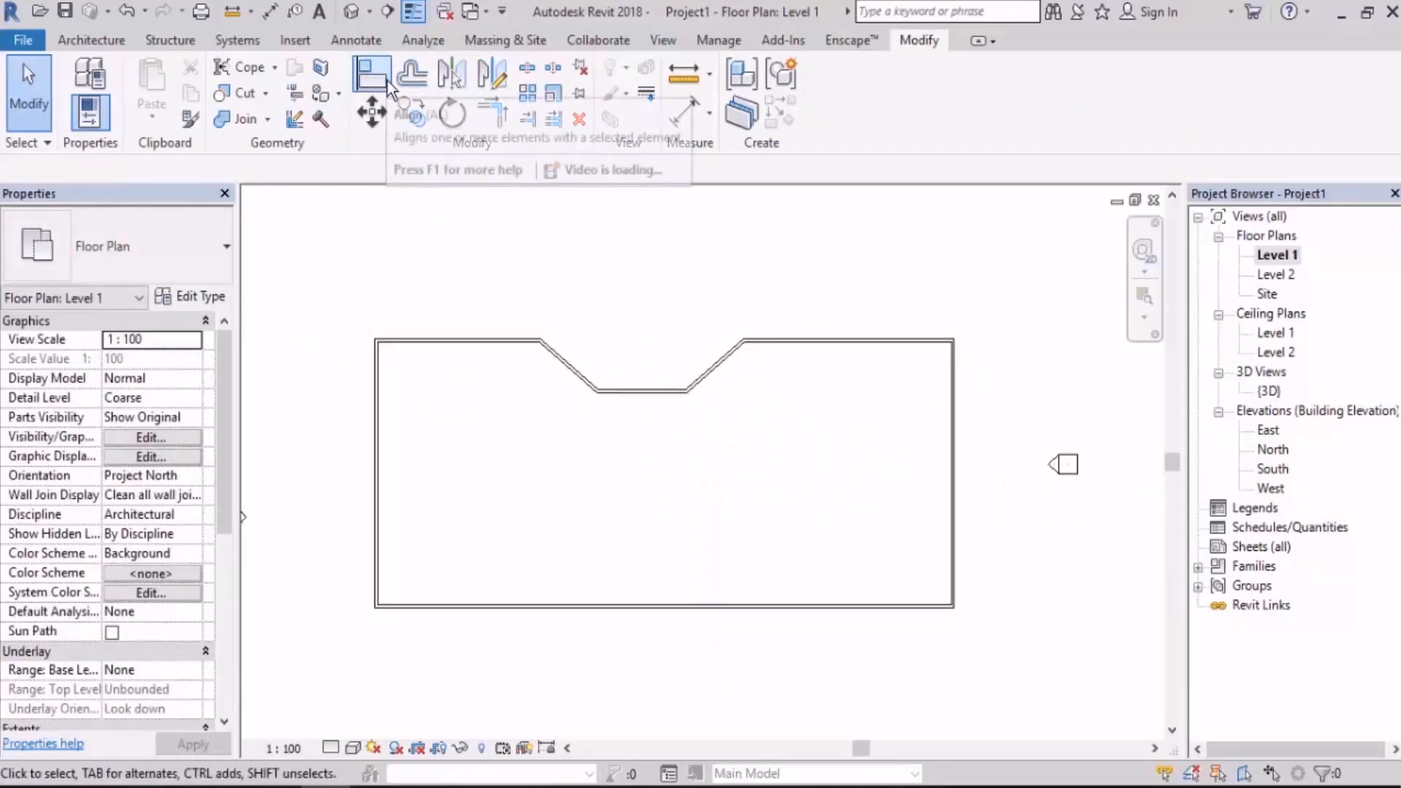
{"action": "left_click", "coordinate": [412, 73]}
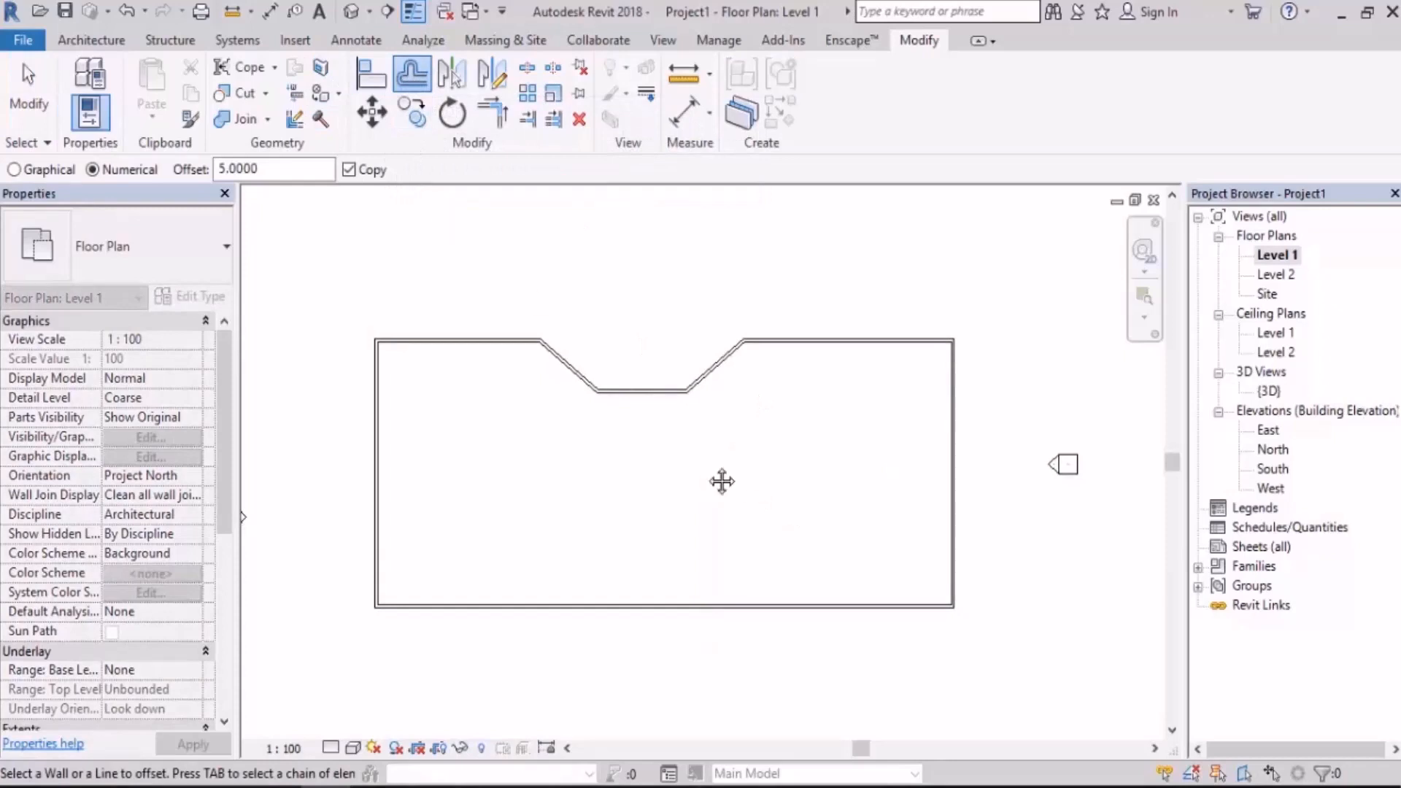
{"action": "middle_click_drag", "start_coordinate": [721, 480], "coordinate": [611, 442]}
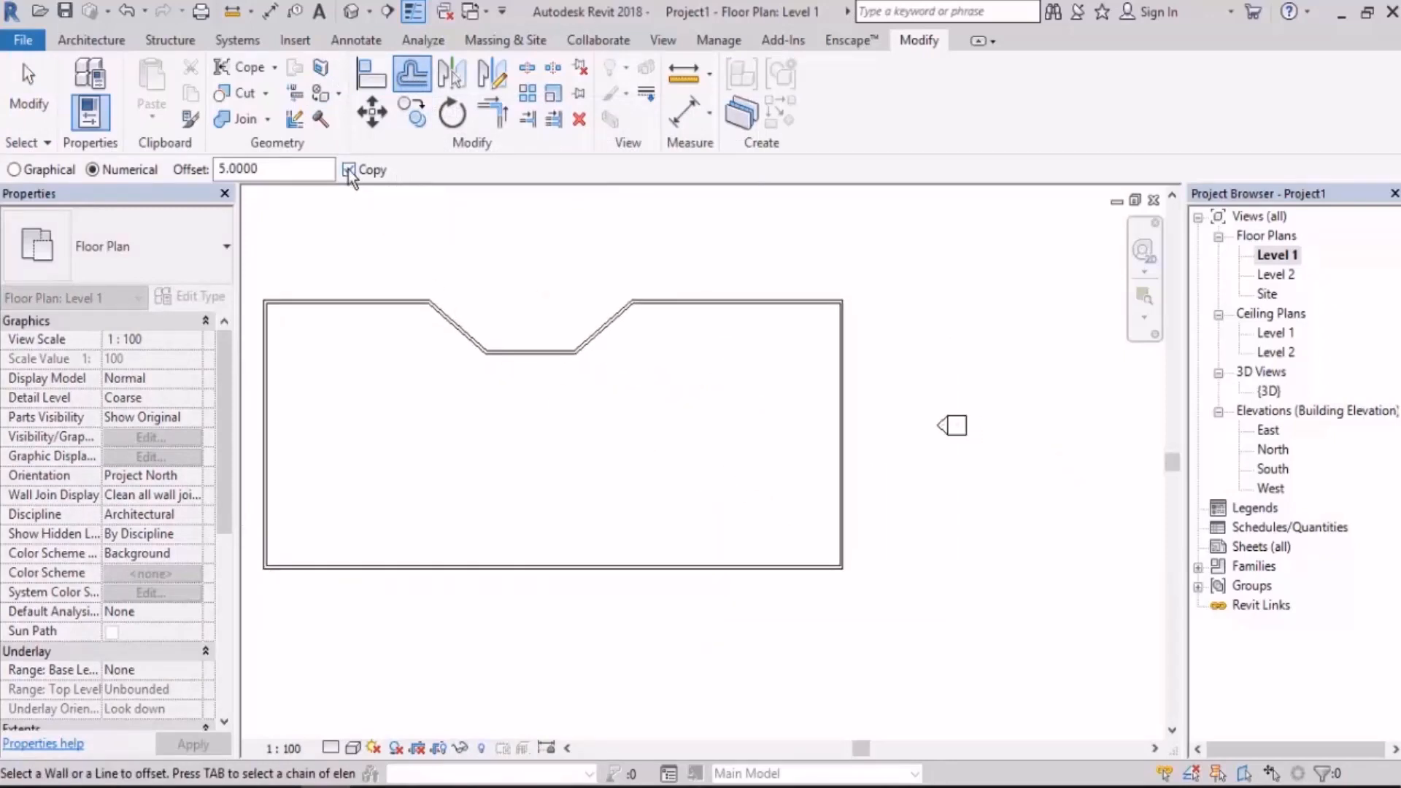
{"action": "left_click", "coordinate": [348, 169]}
{"action": "middle_click_drag", "start_coordinate": [432, 266], "coordinate": [440, 293]}
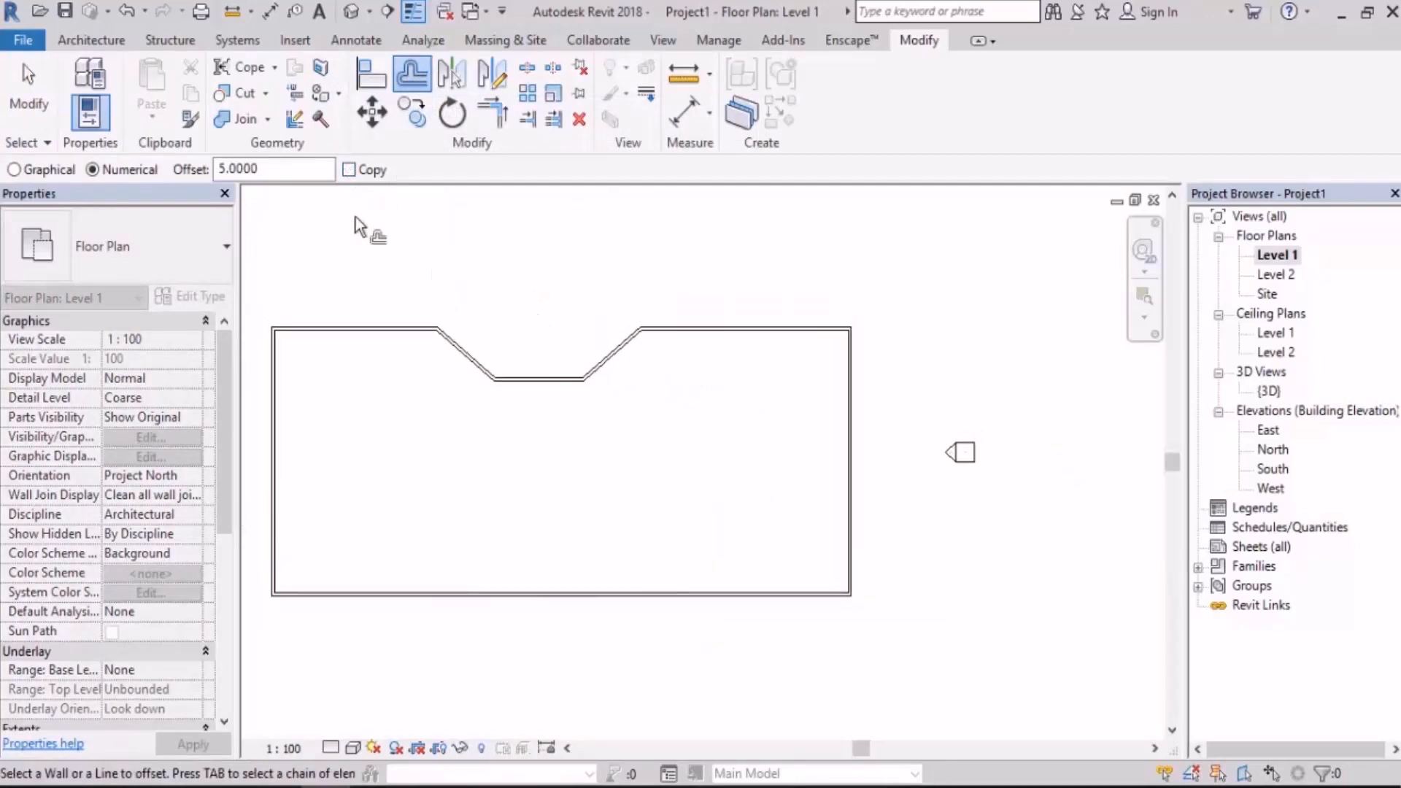
{"action": "double_click", "coordinate": [282, 169]}
{"action": "type", "text": "1"}
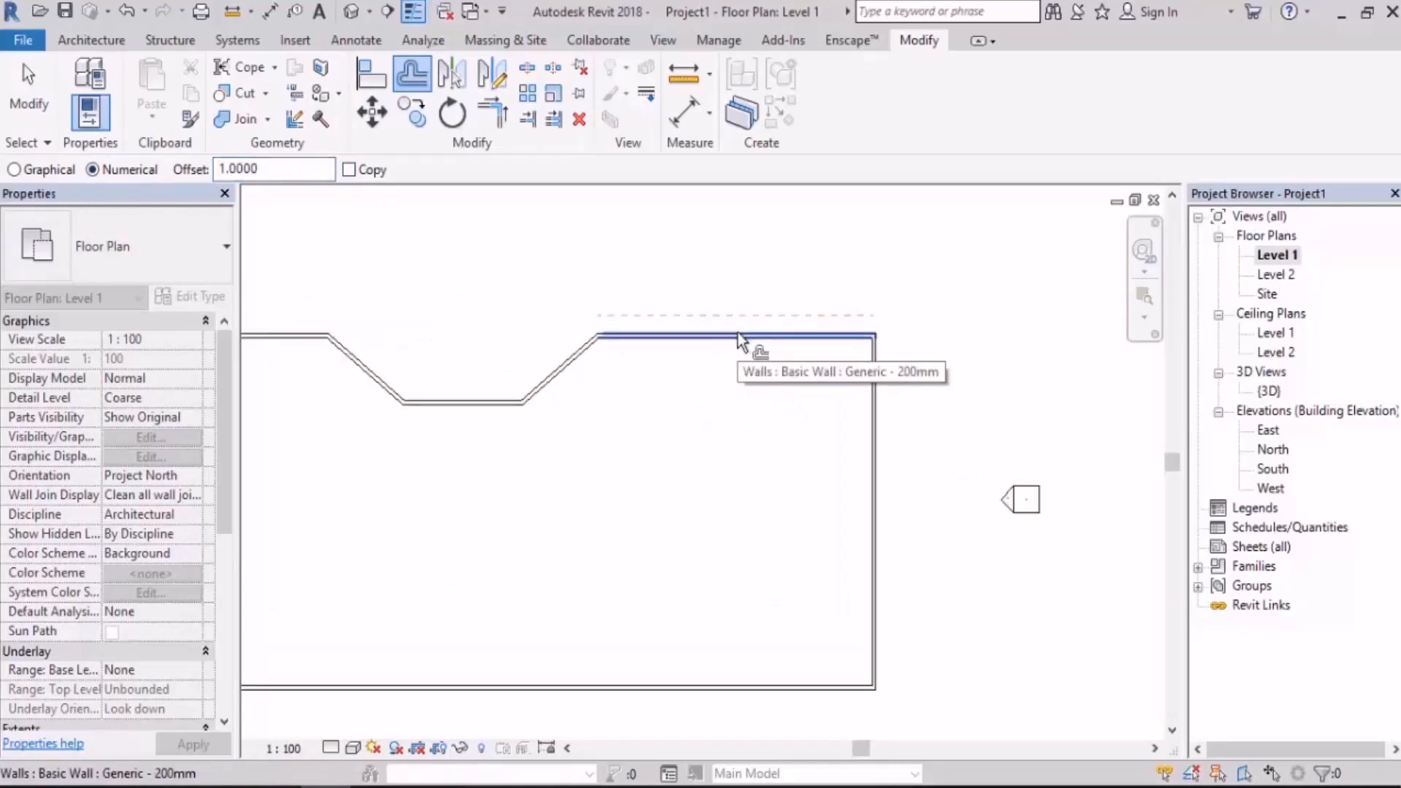
Try offsetting the upper wall segment right of the notch outward by 1 without copying, and undo it
{"action": "scroll", "coordinate": [737, 336], "scroll_direction": "up", "scroll_amount": 2}
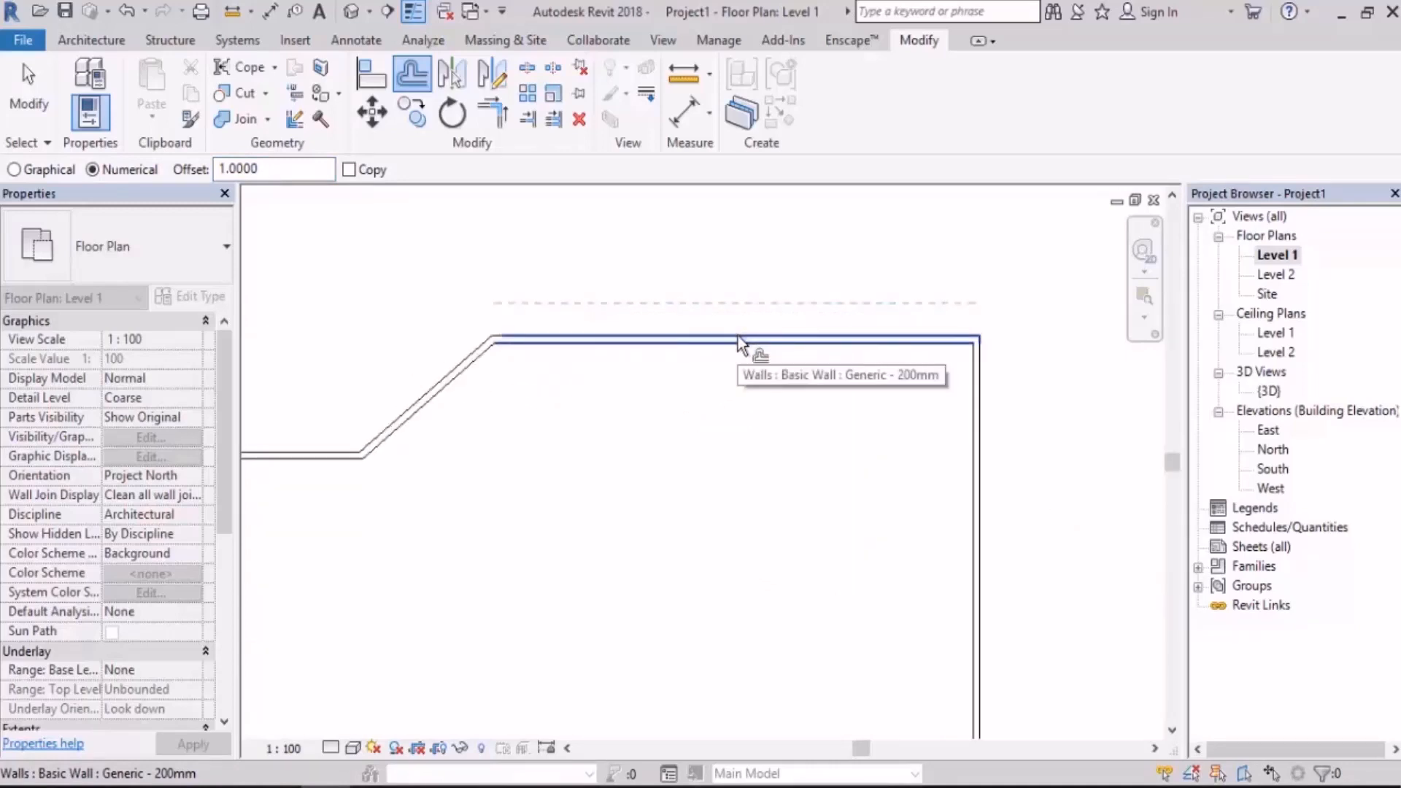
{"action": "left_click", "coordinate": [737, 335]}
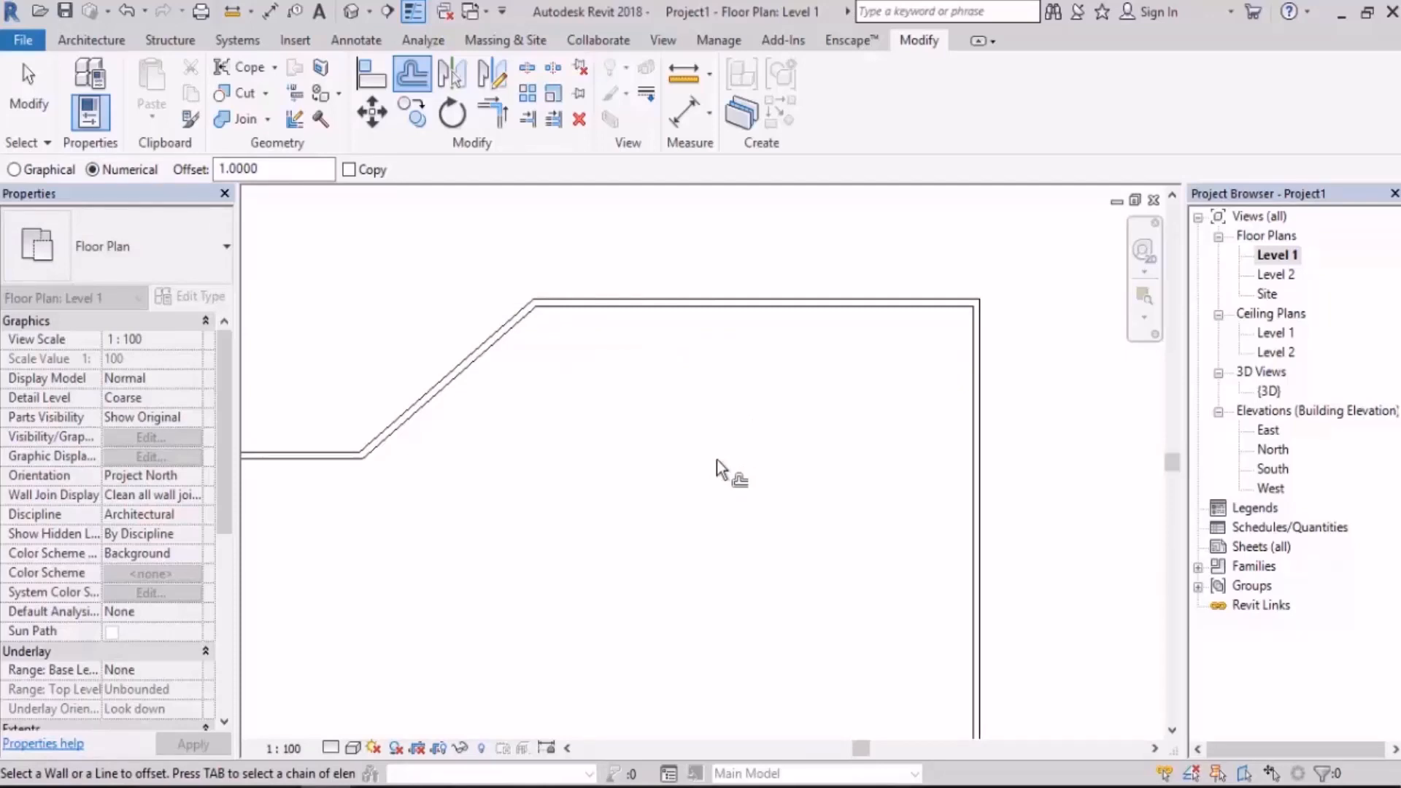
{"action": "key", "text": "ctrl+z"}
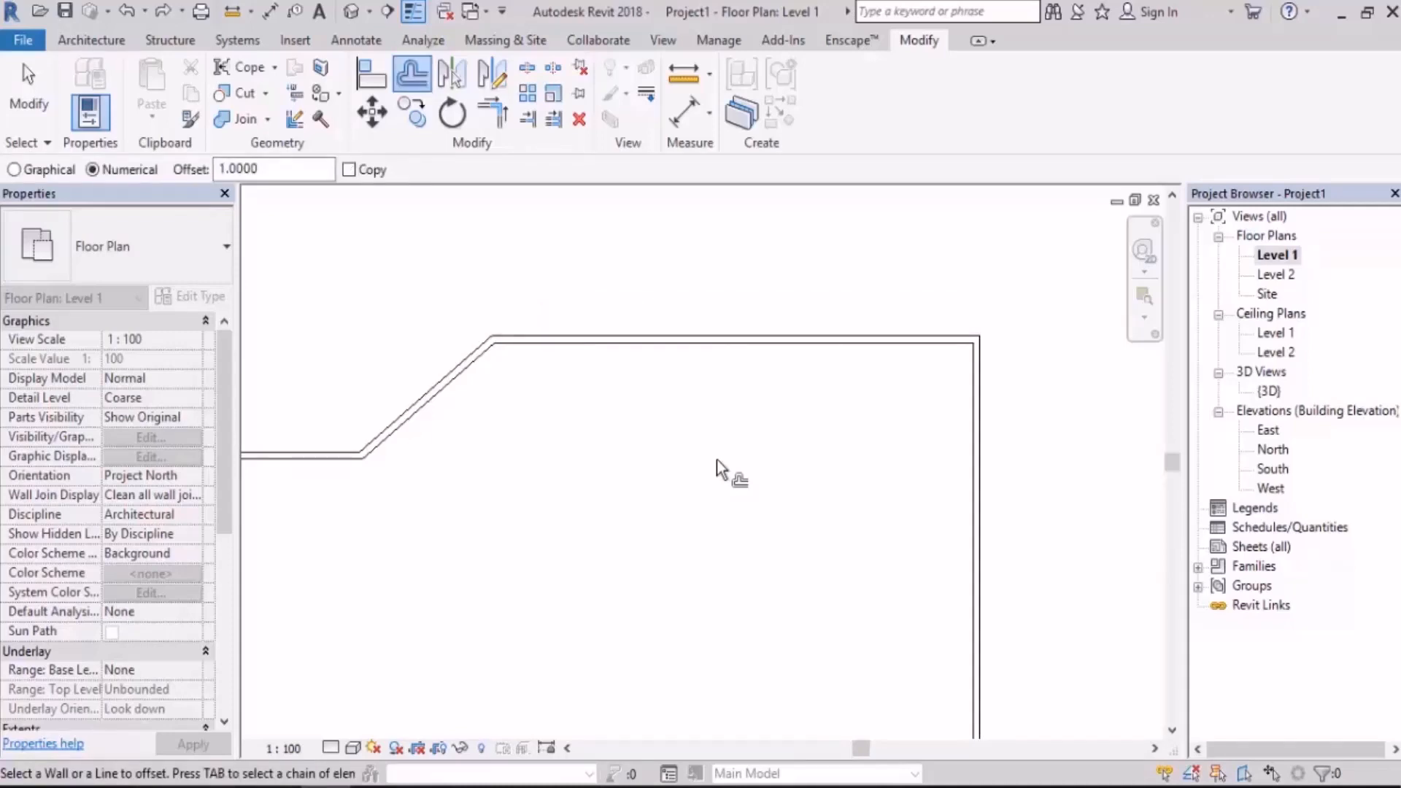
Try offsetting the notch's right sloped wall by 1 toward the building's interior without copying, and undo it
{"action": "scroll", "coordinate": [759, 405], "scroll_direction": "down", "scroll_amount": 4}
{"action": "middle_click_drag", "start_coordinate": [838, 388], "coordinate": [796, 469]}
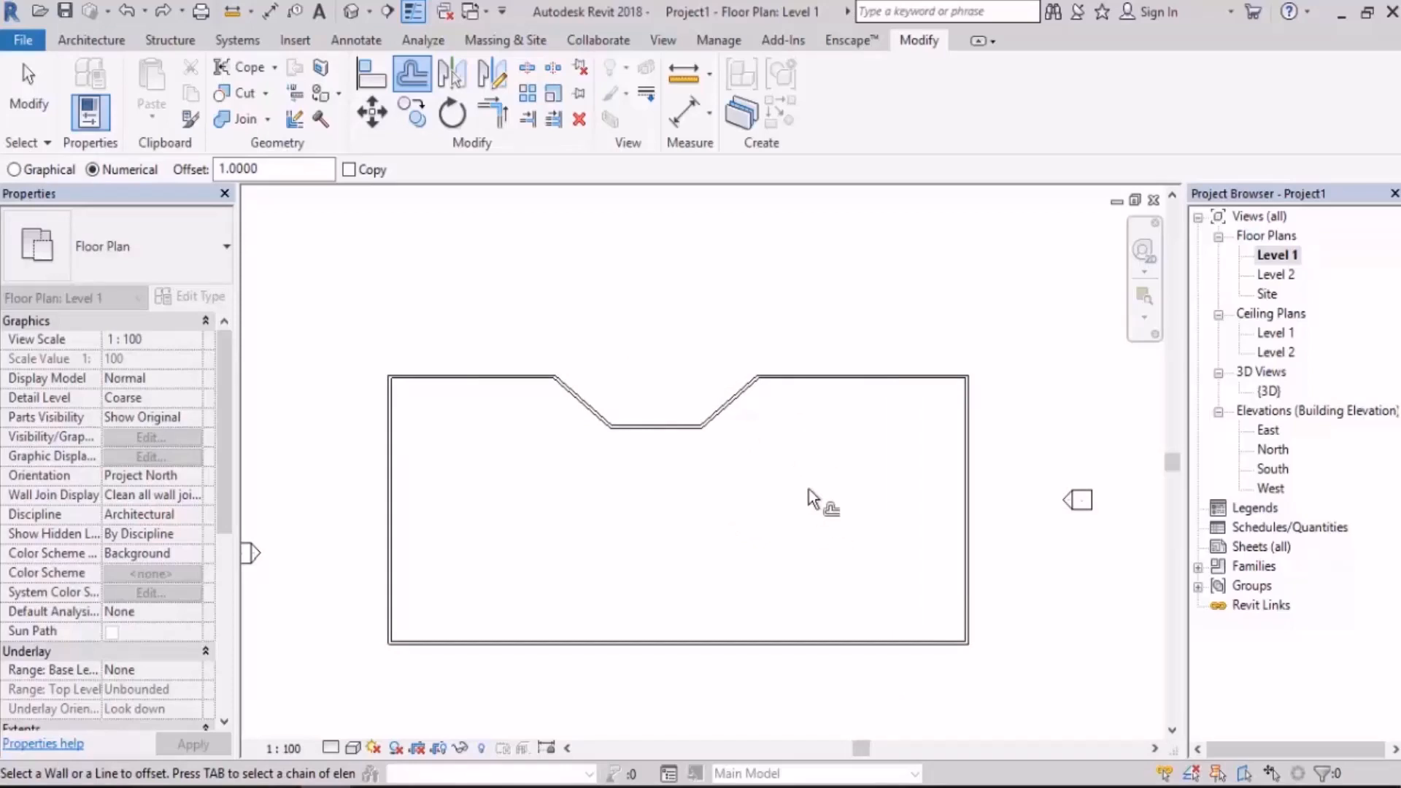
{"action": "scroll", "coordinate": [742, 410], "scroll_direction": "up", "scroll_amount": 4}
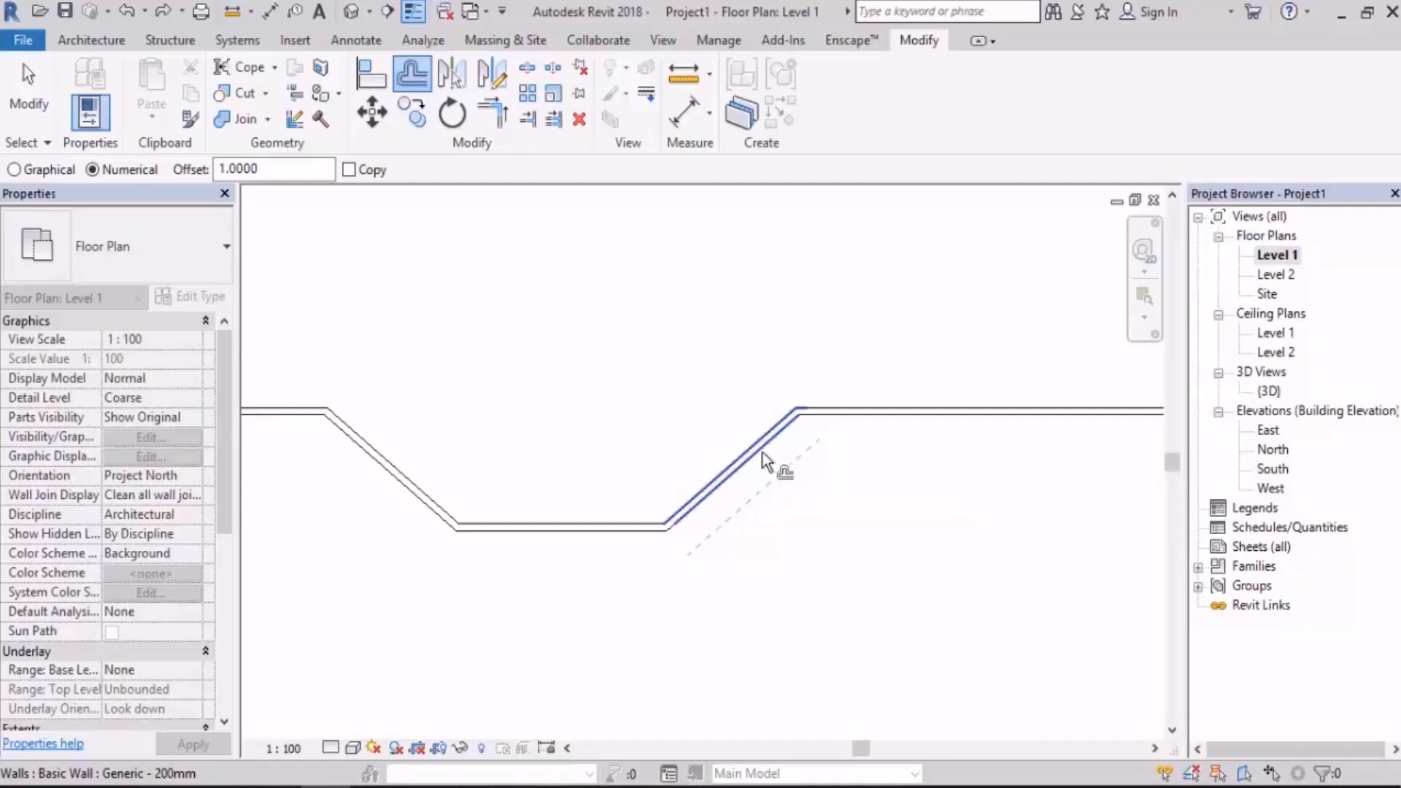
{"action": "left_click", "coordinate": [763, 452]}
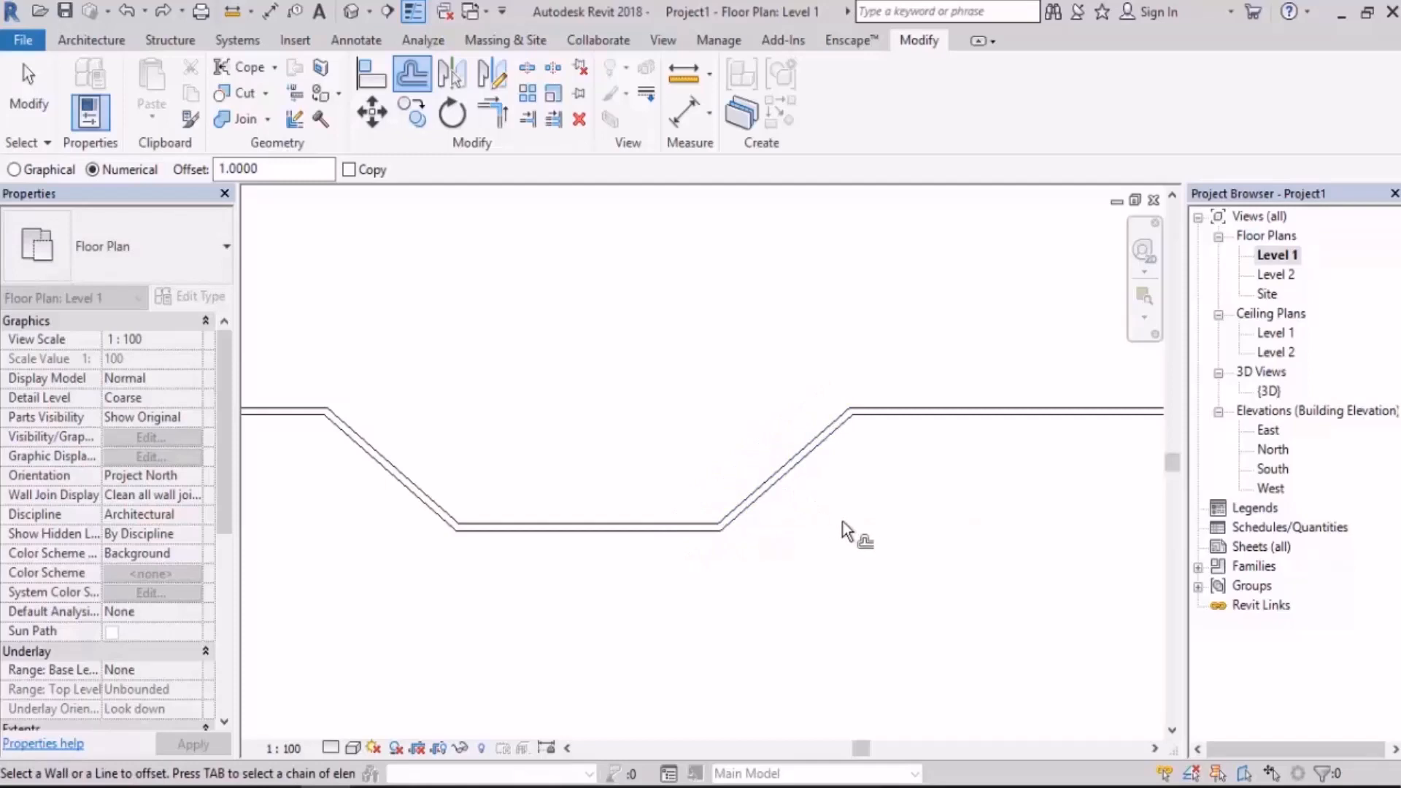
{"action": "key", "text": "ctrl+z"}
Round the building's upper right corner with a fillet-arc wall of about 3.3 radius between the upper and right walls
{"action": "scroll", "coordinate": [843, 522], "scroll_direction": "down", "scroll_amount": 2}
{"action": "middle_click_drag", "start_coordinate": [894, 508], "coordinate": [690, 487]}
{"action": "scroll", "coordinate": [889, 456], "scroll_direction": "up", "scroll_amount": 2}
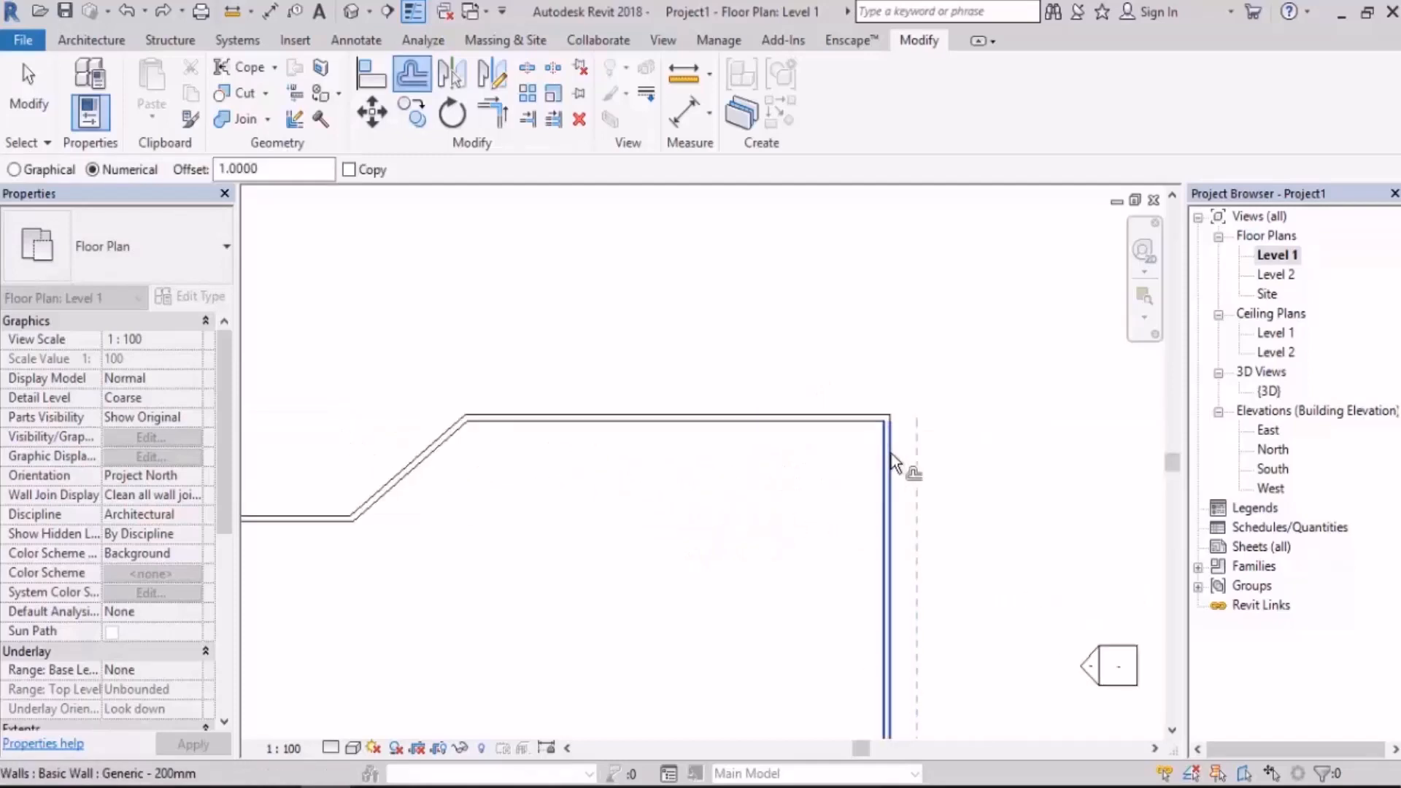
{"action": "left_click", "coordinate": [91, 40]}
{"action": "left_click", "coordinate": [102, 76]}
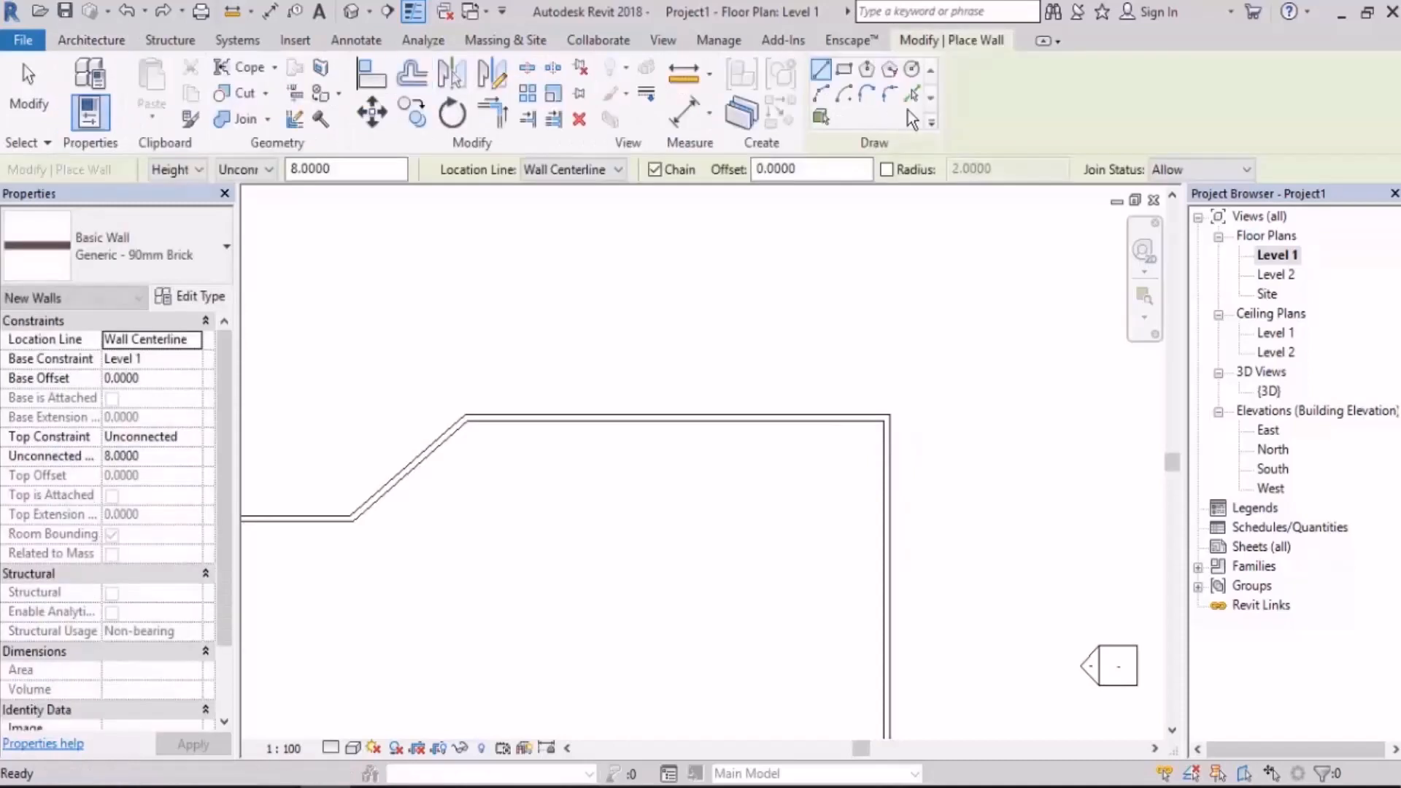
{"action": "left_click", "coordinate": [890, 93]}
{"action": "left_click", "coordinate": [868, 418]}
{"action": "left_click", "coordinate": [886, 456]}
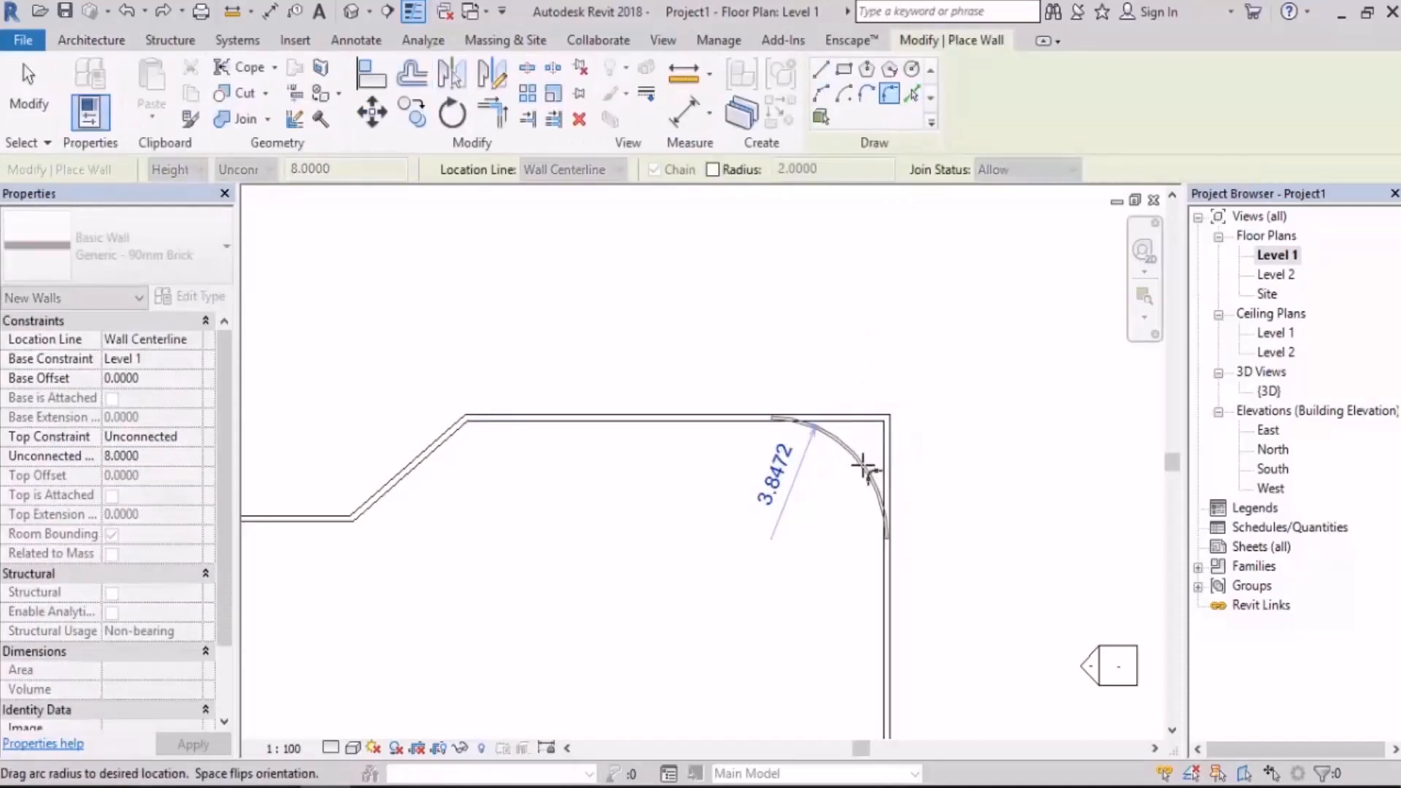
{"action": "left_click", "coordinate": [861, 442]}
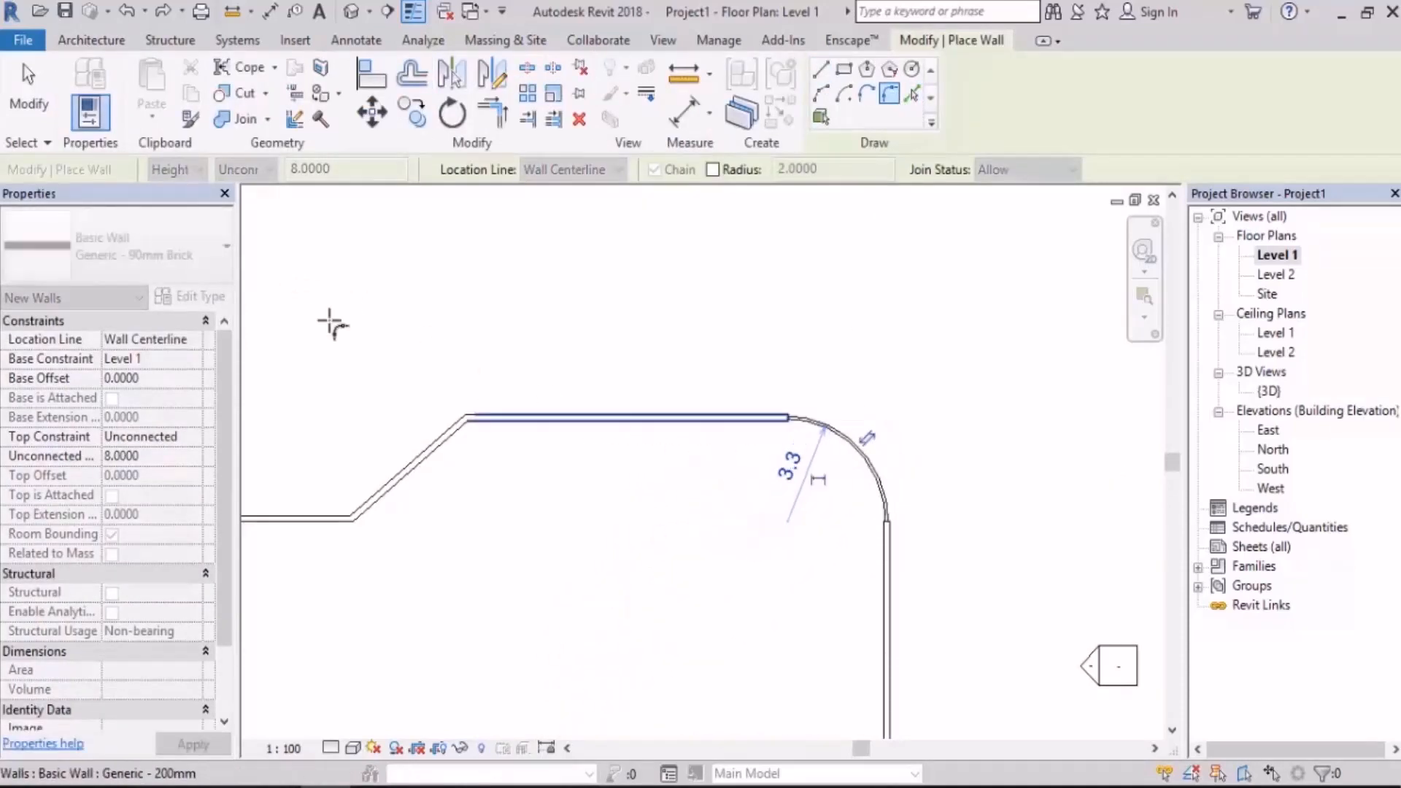
Change the curved corner wall's type to Generic - 200mm
{"action": "key", "text": "Escape"}
{"action": "key", "text": "Escape"}
{"action": "left_click", "coordinate": [864, 454]}
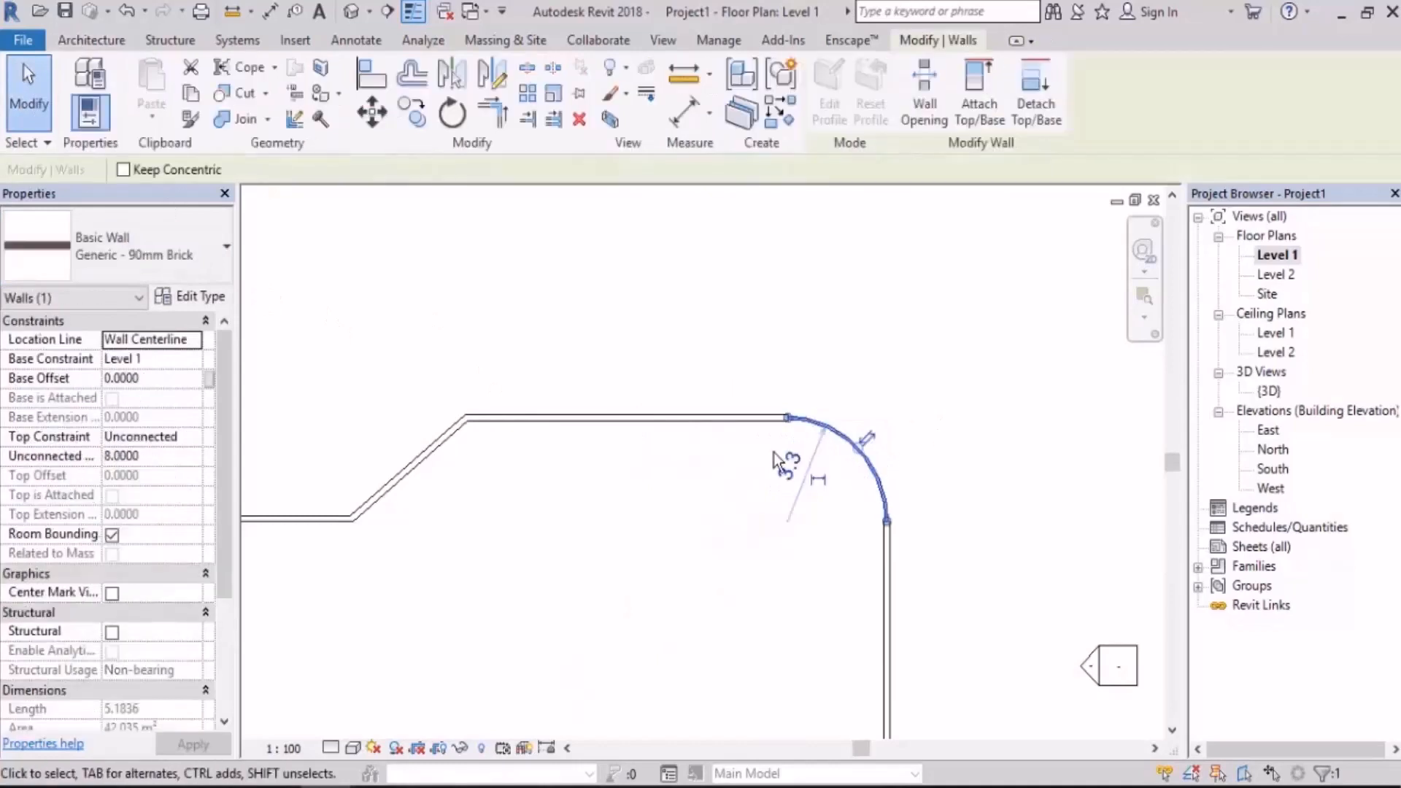
{"action": "left_click", "coordinate": [194, 247]}
{"action": "scroll", "coordinate": [175, 379], "scroll_direction": "down", "scroll_amount": 1}
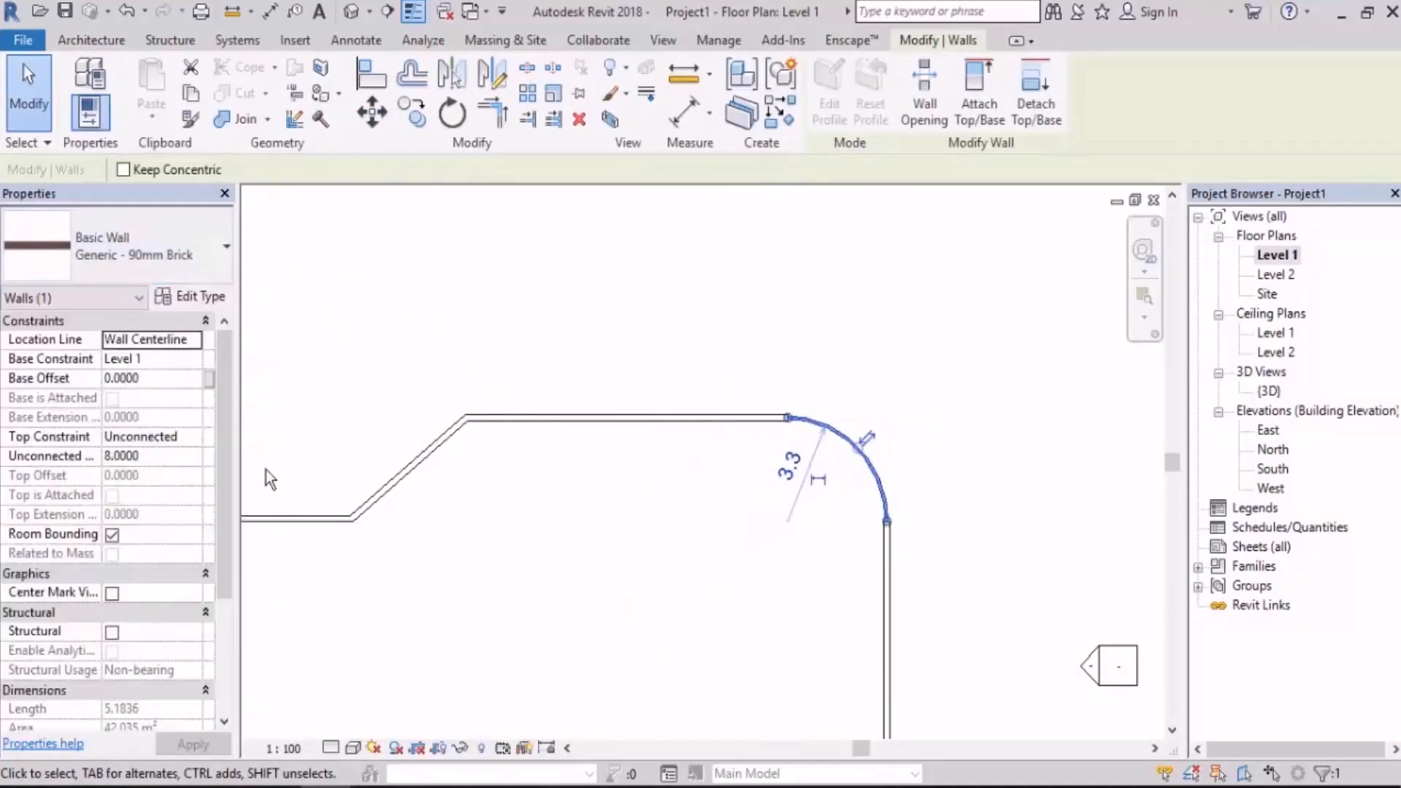
{"action": "left_click", "coordinate": [645, 552]}
Try offsetting the curved corner wall inward by 1 without copying
{"action": "middle_click_drag", "start_coordinate": [722, 483], "coordinate": [731, 395]}
{"action": "scroll", "coordinate": [777, 356], "scroll_direction": "down", "scroll_amount": 2}
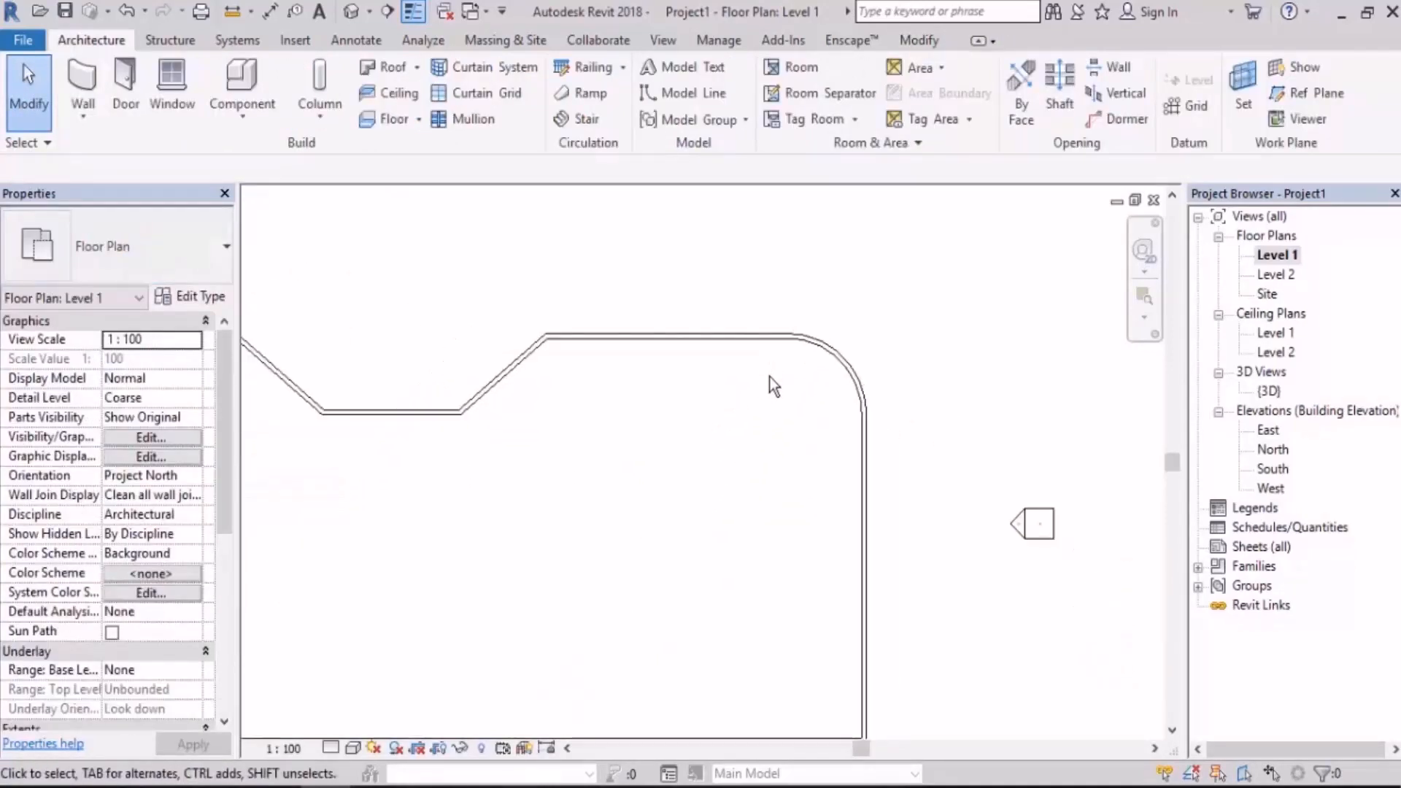
{"action": "left_click", "coordinate": [82, 88]}
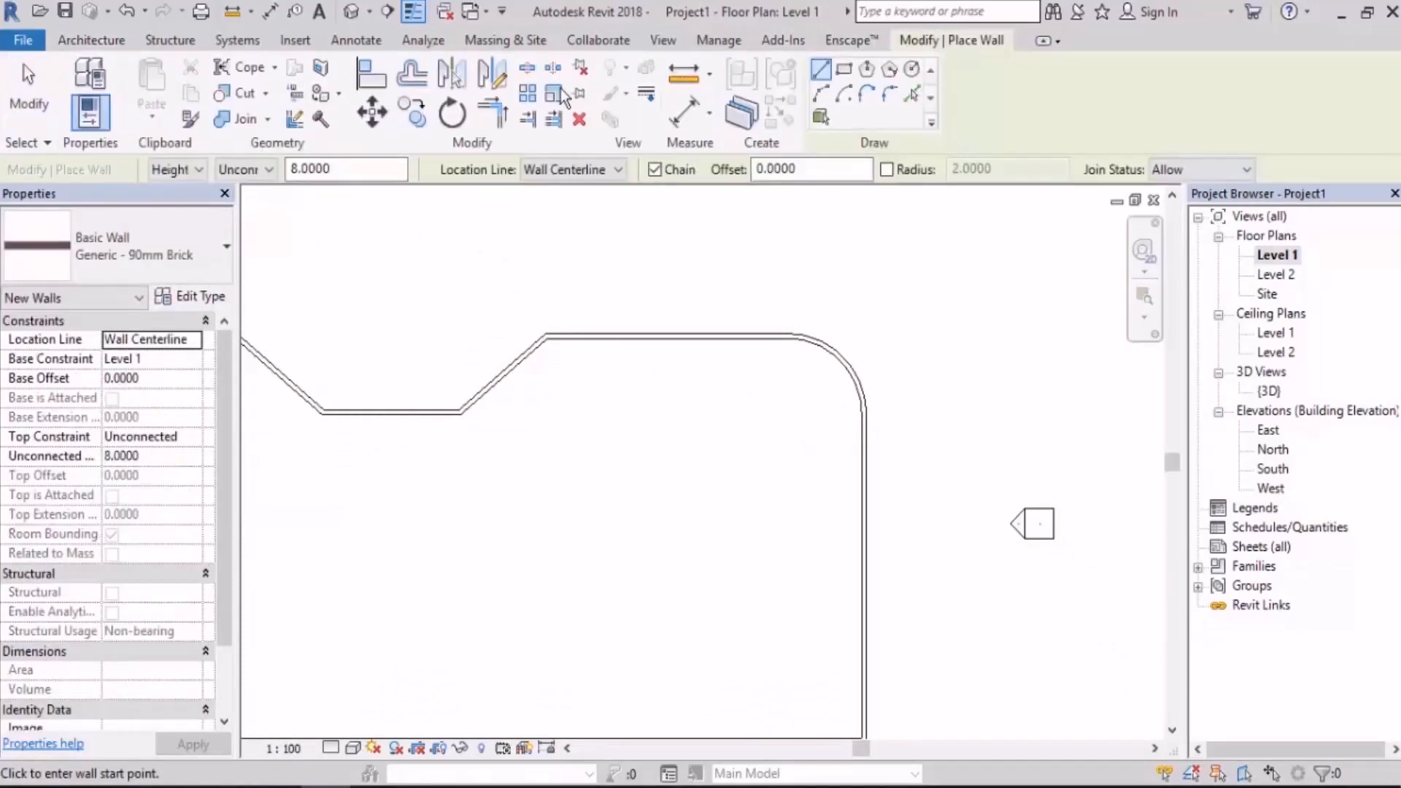
{"action": "left_click", "coordinate": [412, 73]}
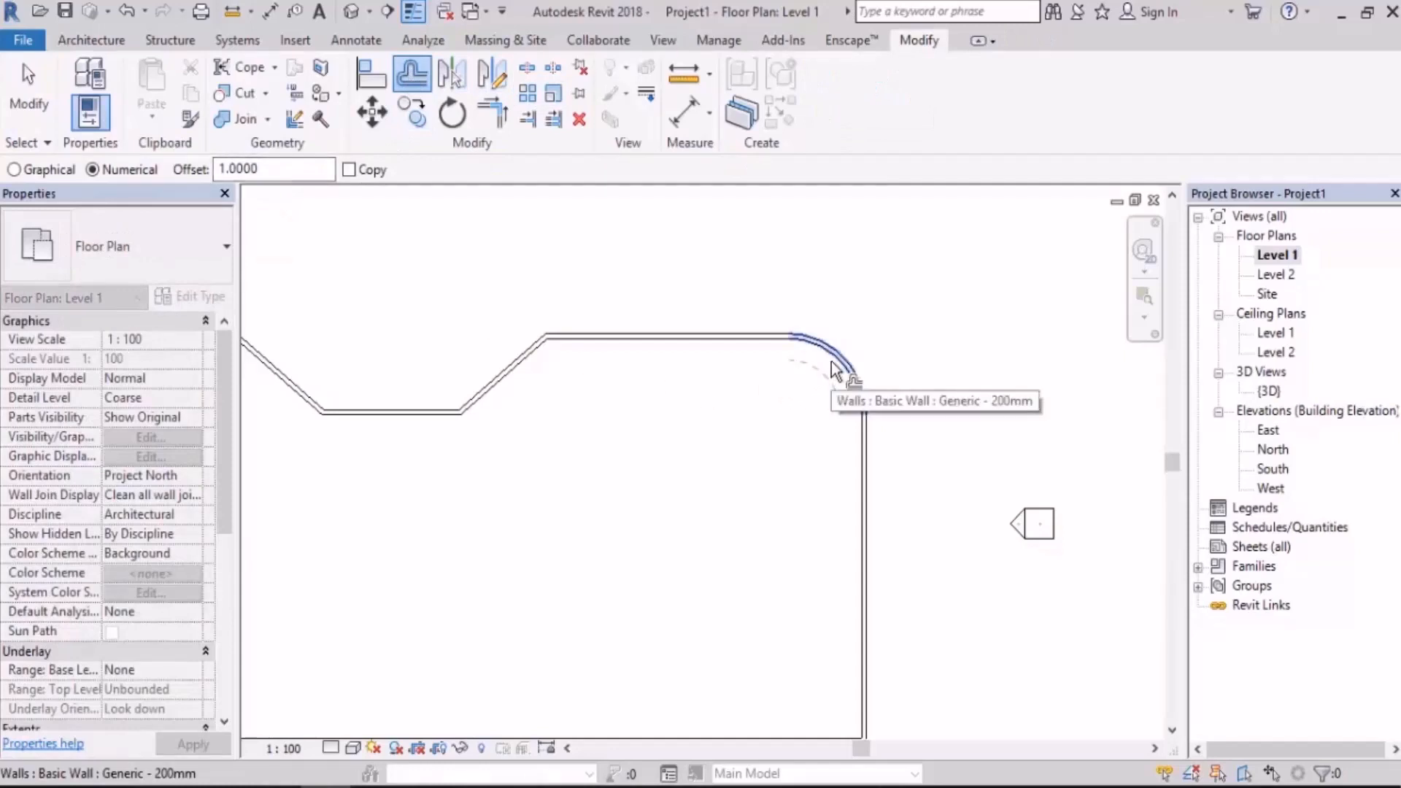
{"action": "left_click", "coordinate": [830, 361]}
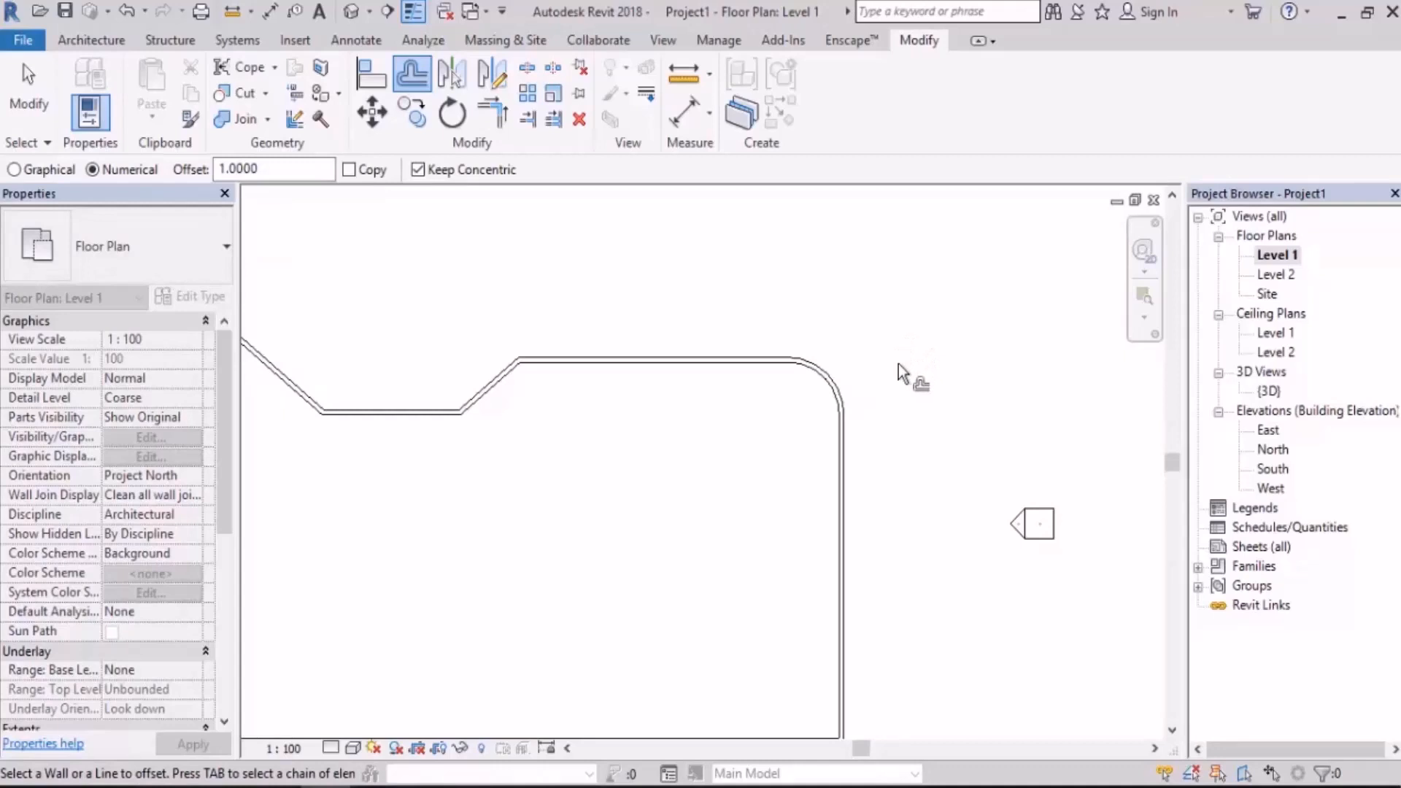
Try offsetting the whole chain of building walls outward by 1 without copying, and undo it
{"action": "scroll", "coordinate": [899, 363], "scroll_direction": "down", "scroll_amount": 3}
{"action": "middle_click_drag", "start_coordinate": [903, 369], "coordinate": [935, 403]}
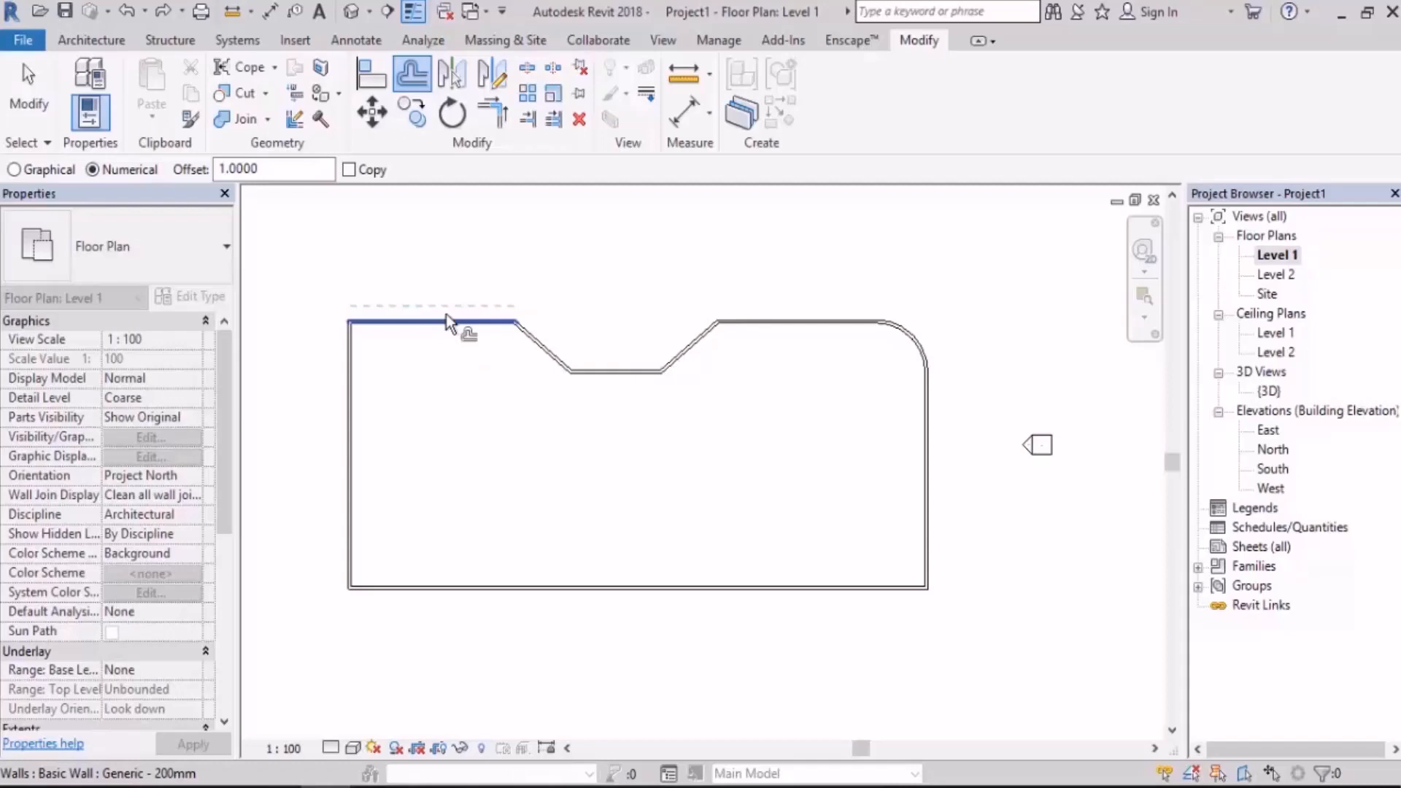
{"action": "middle_click_drag", "start_coordinate": [515, 450], "coordinate": [527, 478]}
{"action": "scroll", "coordinate": [527, 478], "scroll_direction": "up", "scroll_amount": 1}
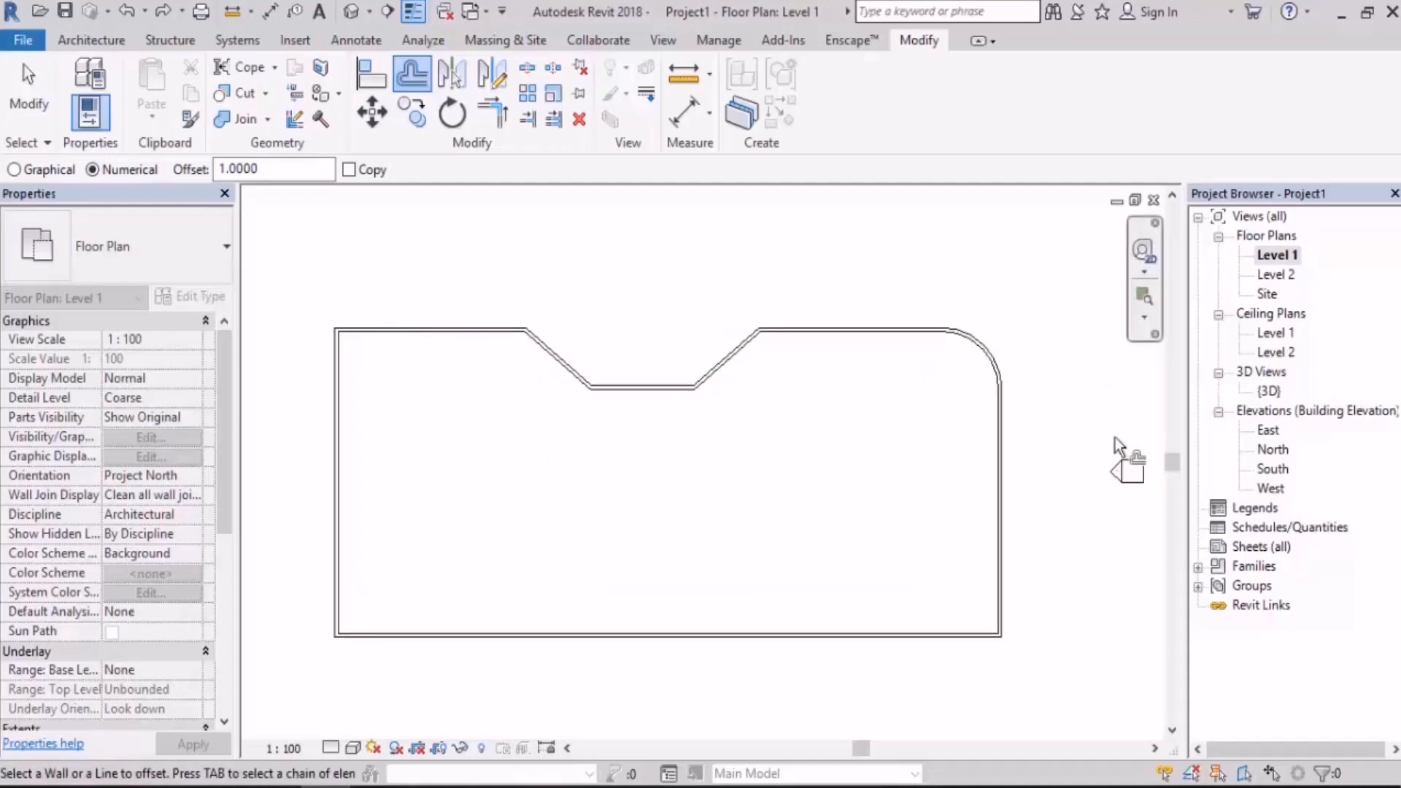
{"action": "middle_click_drag", "start_coordinate": [720, 513], "coordinate": [588, 456]}
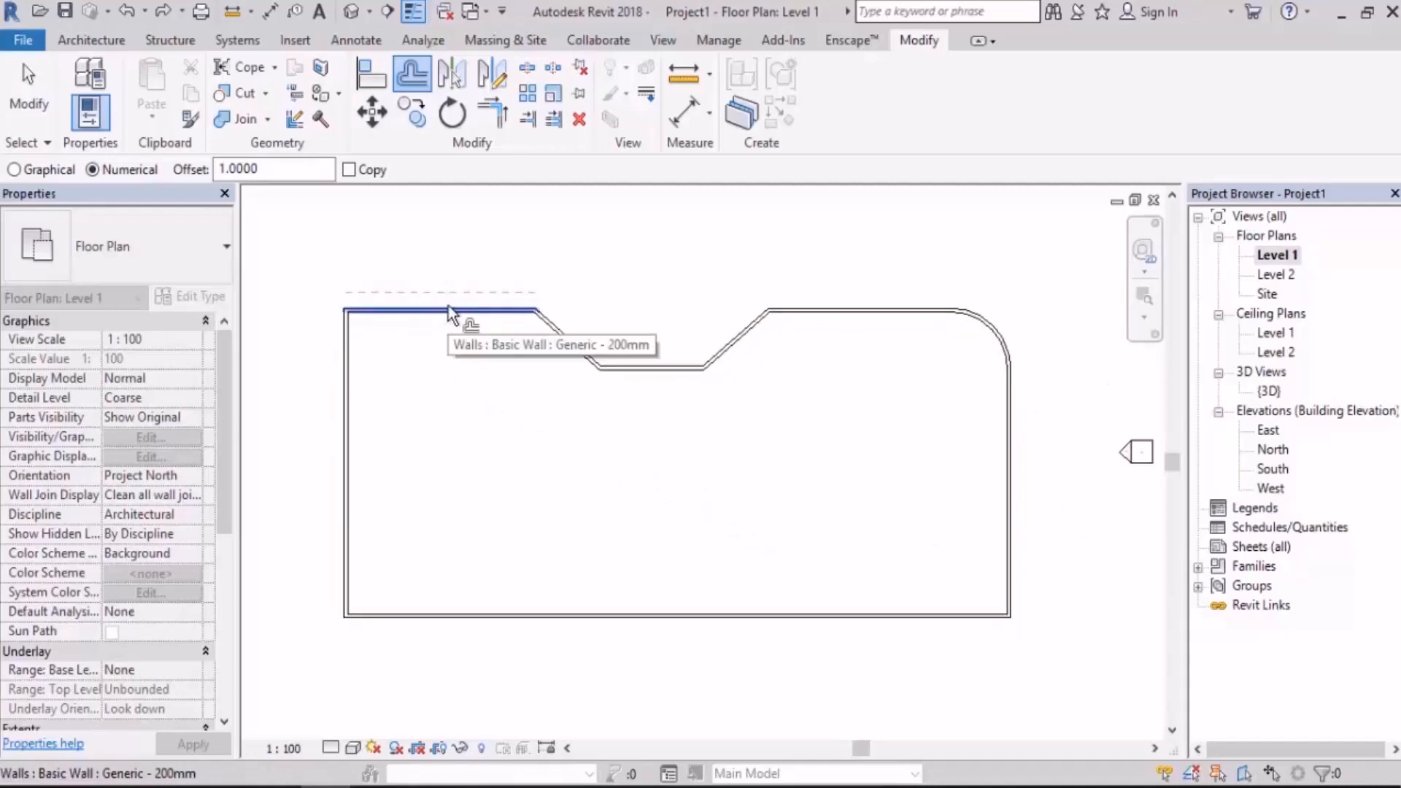
{"action": "key", "text": "Tab"}
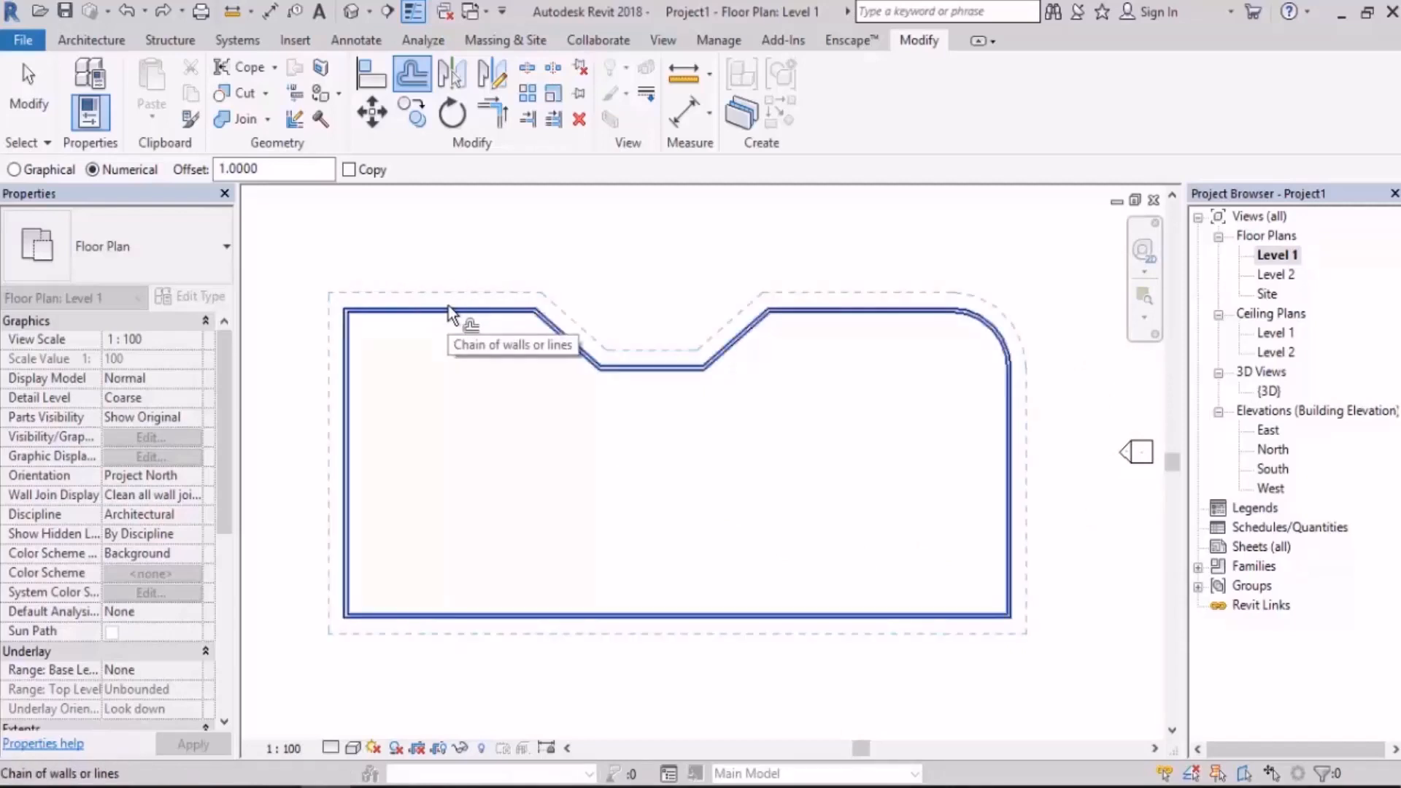
{"action": "left_click", "coordinate": [448, 305]}
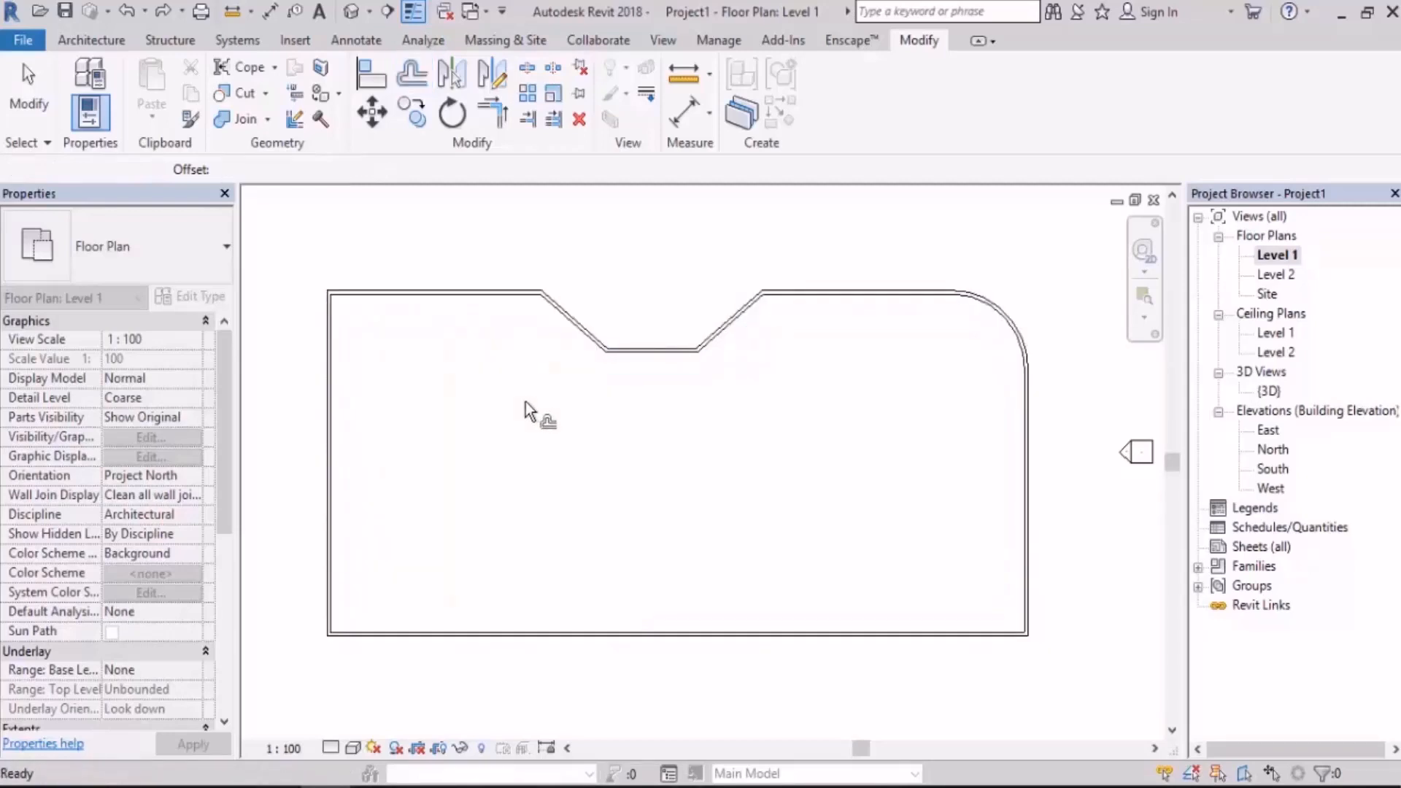
{"action": "key", "text": "ctrl+z"}
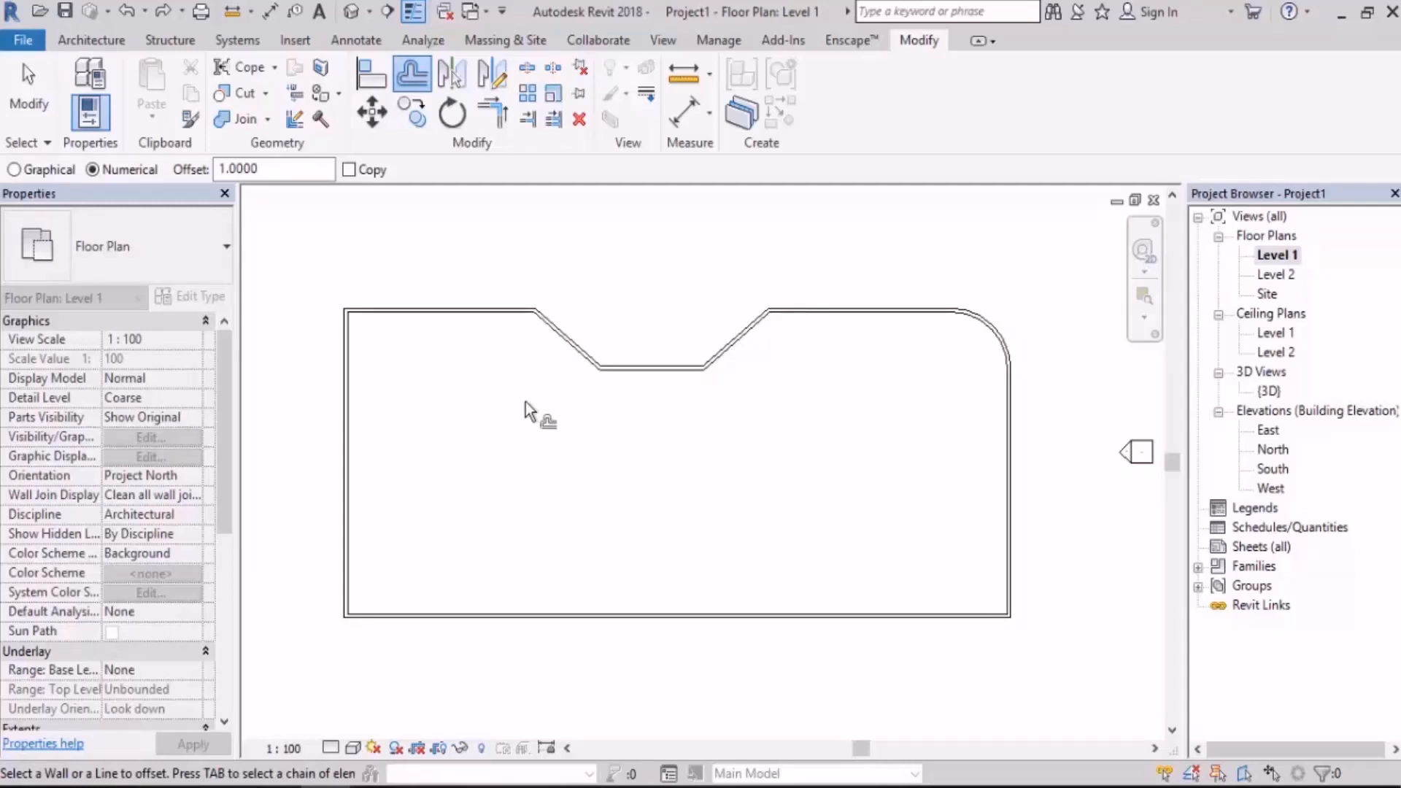
Offset a copy of the whole chain of building walls outward by 2.1
{"action": "left_click", "coordinate": [349, 169]}
{"action": "double_click", "coordinate": [228, 175]}
{"action": "type", "text": "2.1000"}
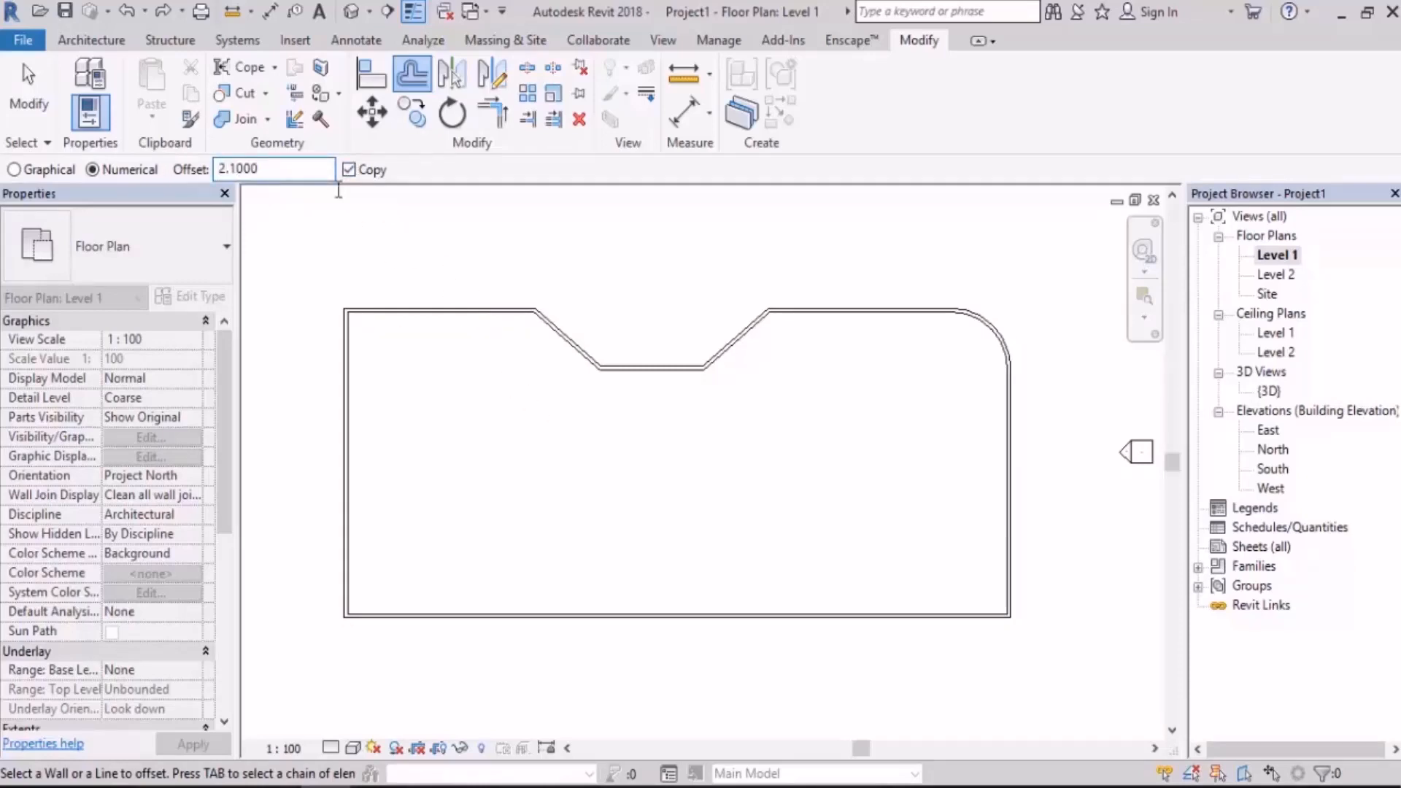
{"action": "middle_click_drag", "start_coordinate": [474, 335], "coordinate": [463, 331]}
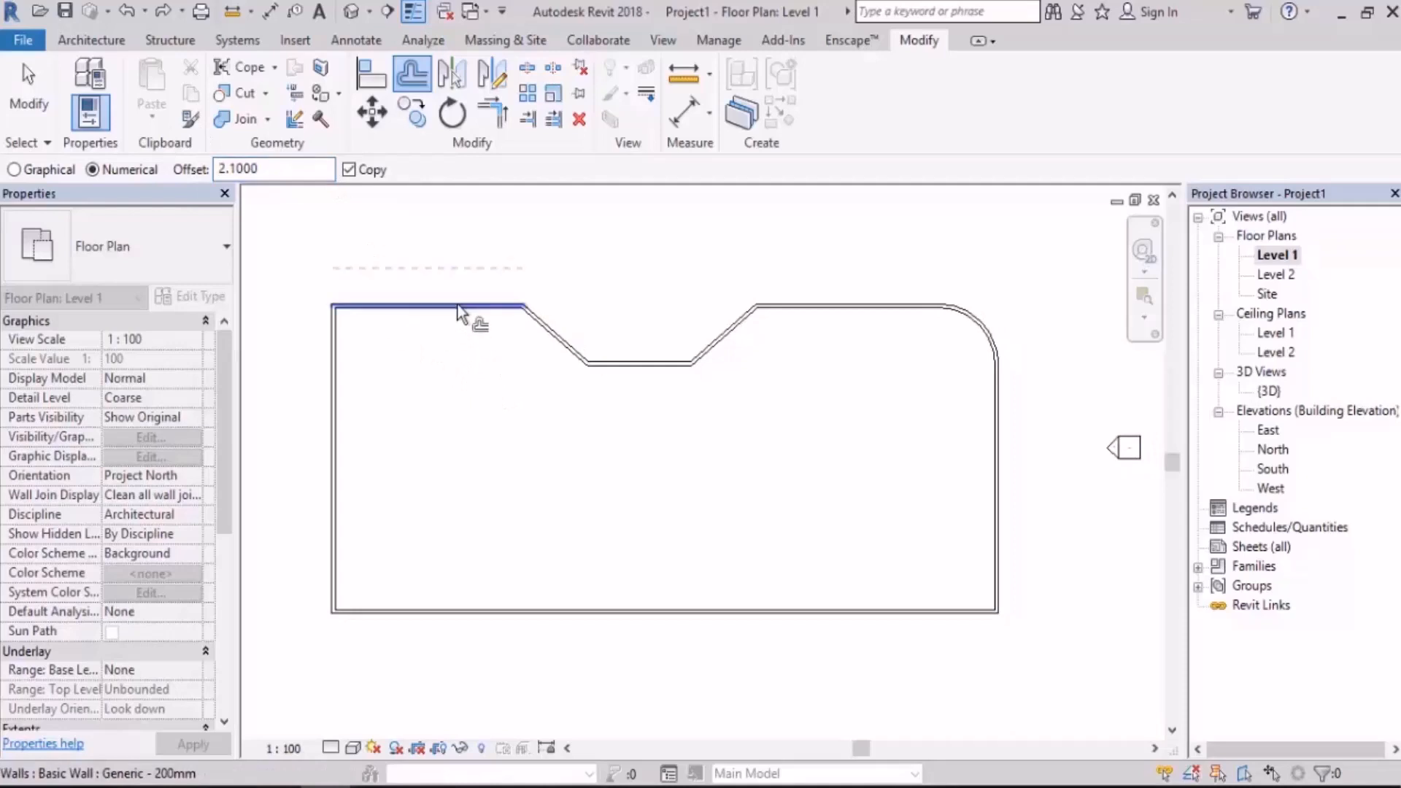
{"action": "key", "text": "Tab"}
{"action": "left_click", "coordinate": [473, 321]}
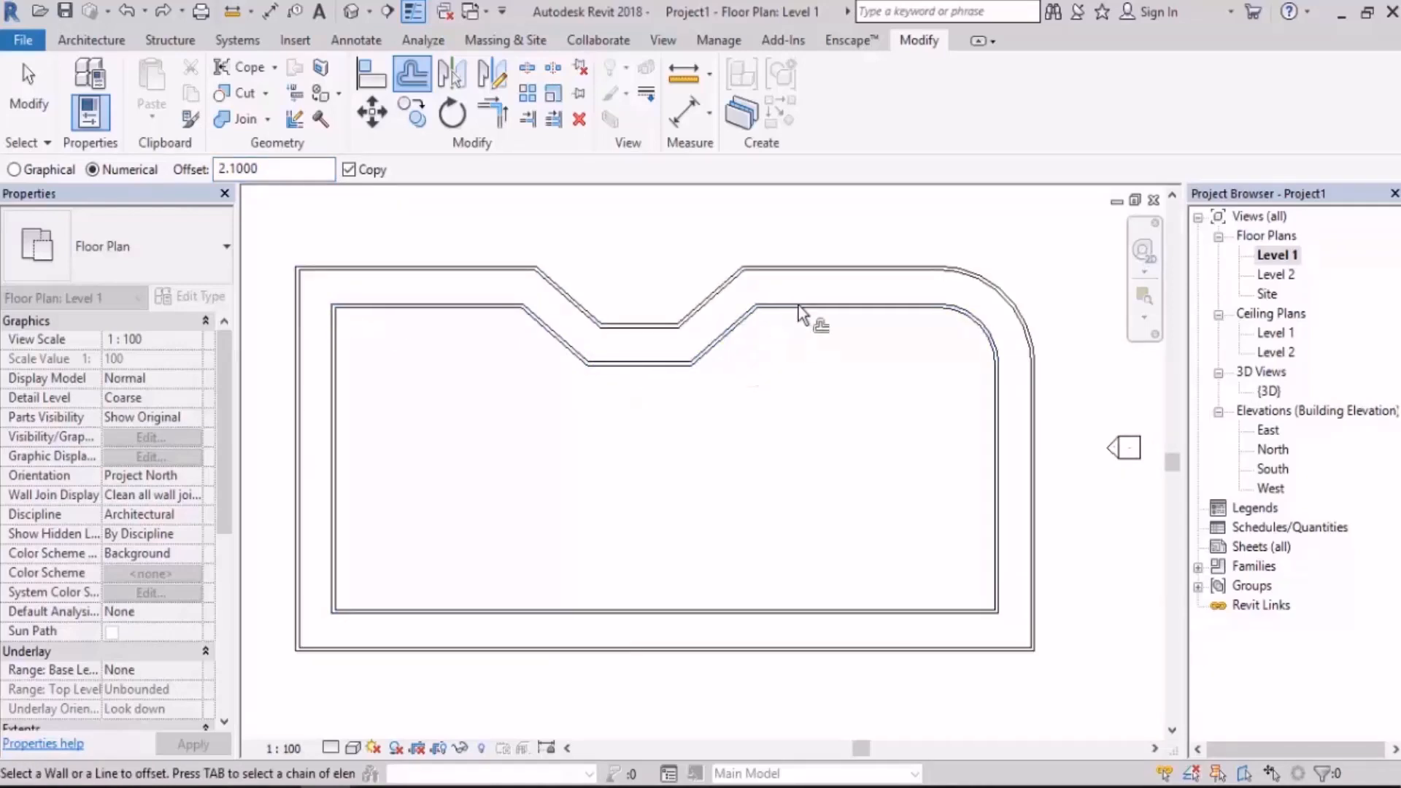
{"action": "key", "text": "ctrl"}
{"action": "left_click", "coordinate": [914, 605]}
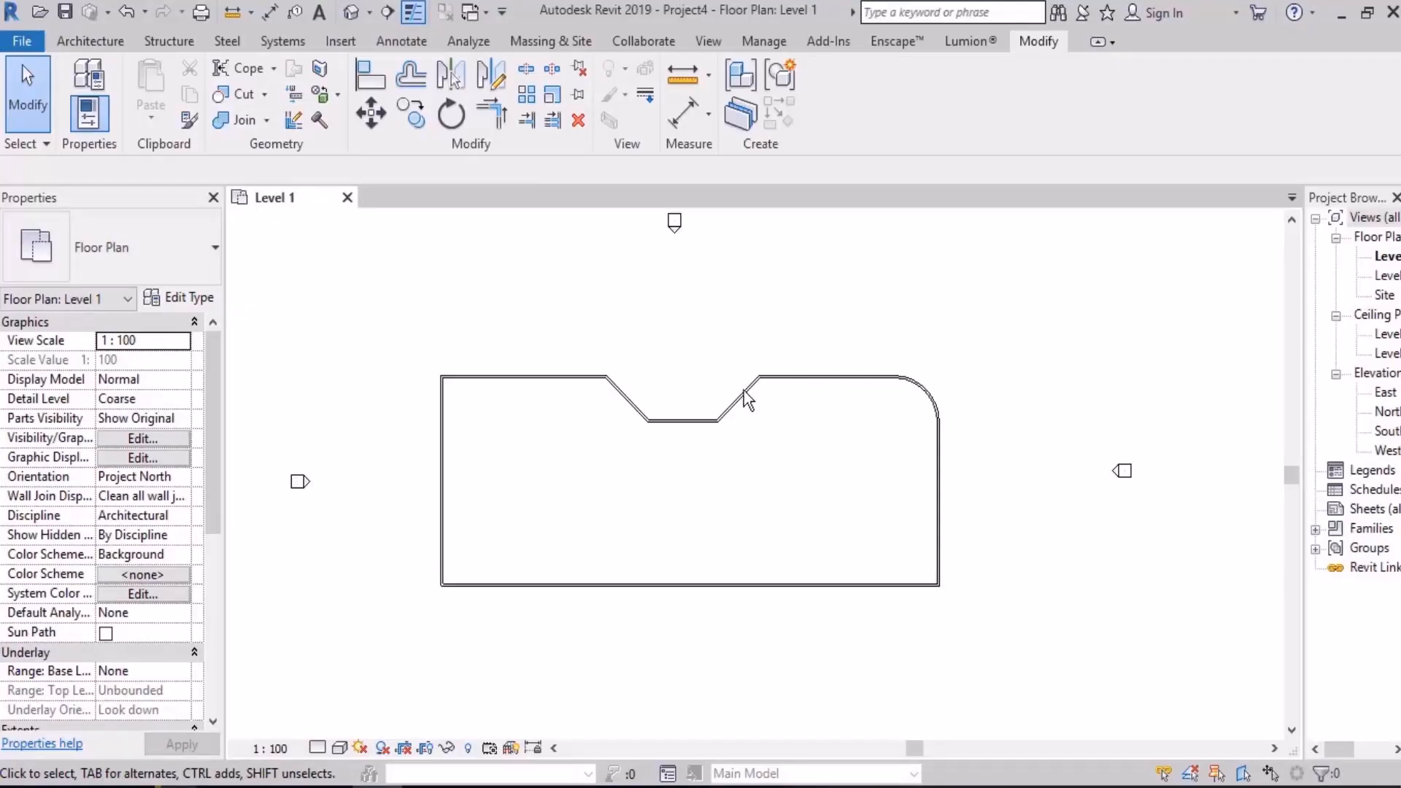
Preview a copied outward offset of 2500 on the whole chain of building walls
{"action": "left_click", "coordinate": [413, 77]}
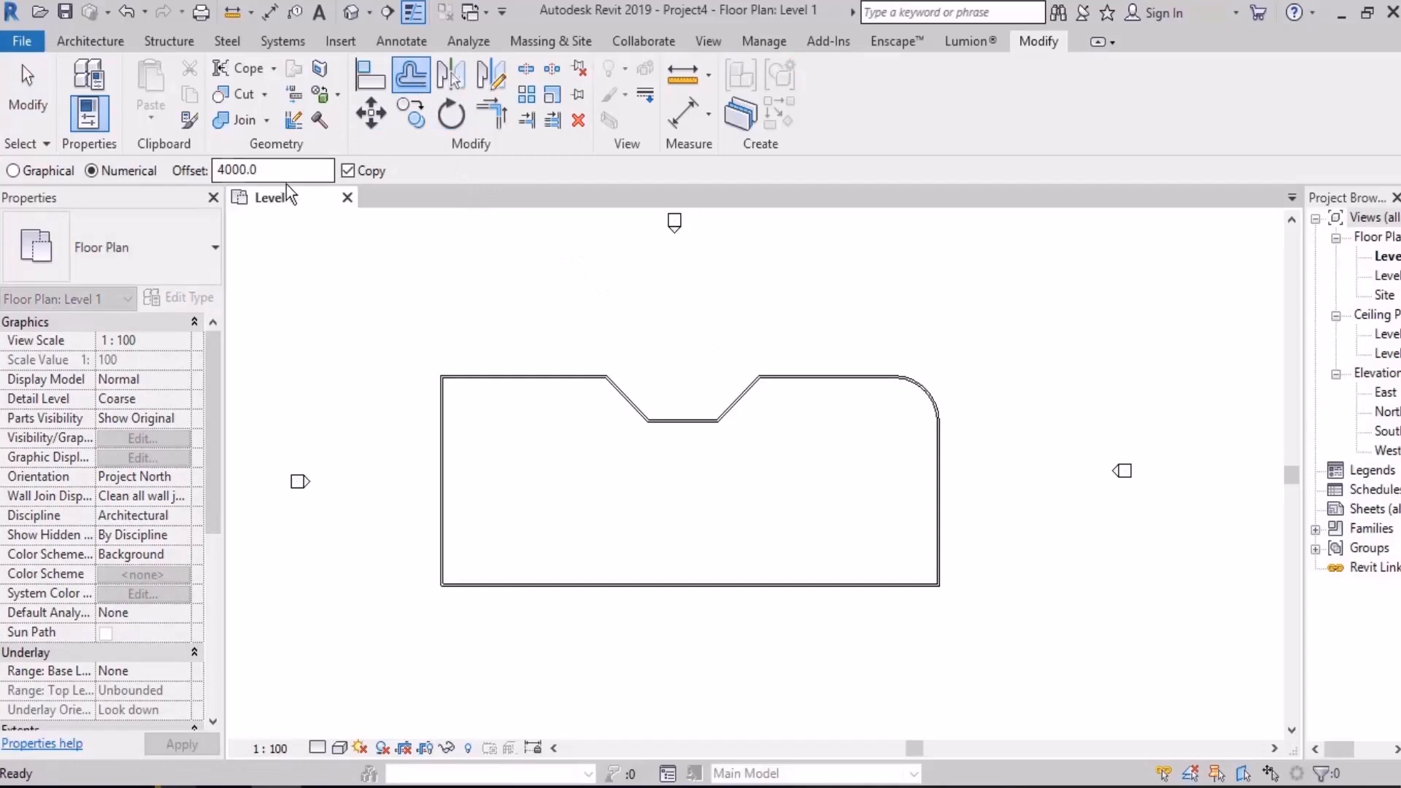
{"action": "type", "text": "2500.0"}
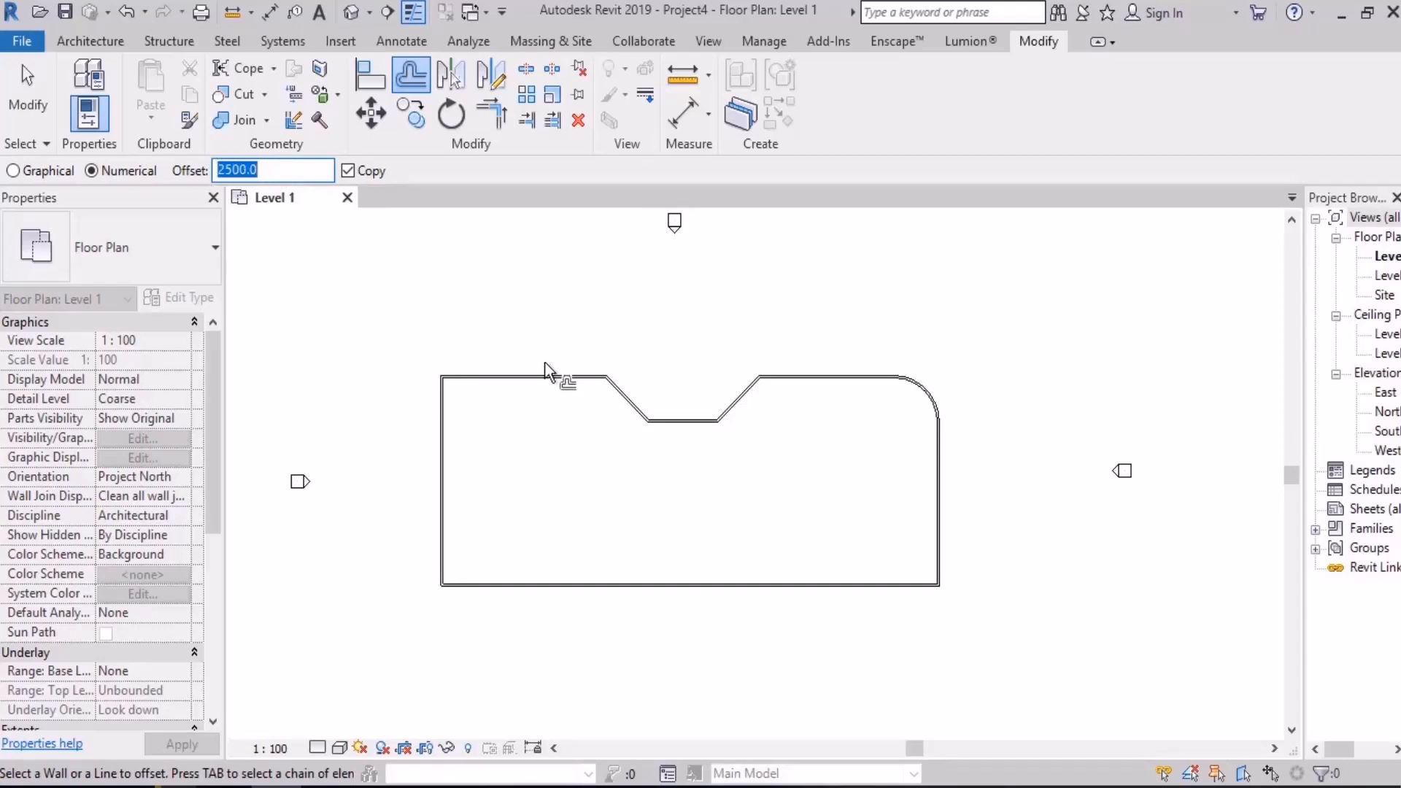
{"action": "left_click", "coordinate": [496, 261]}
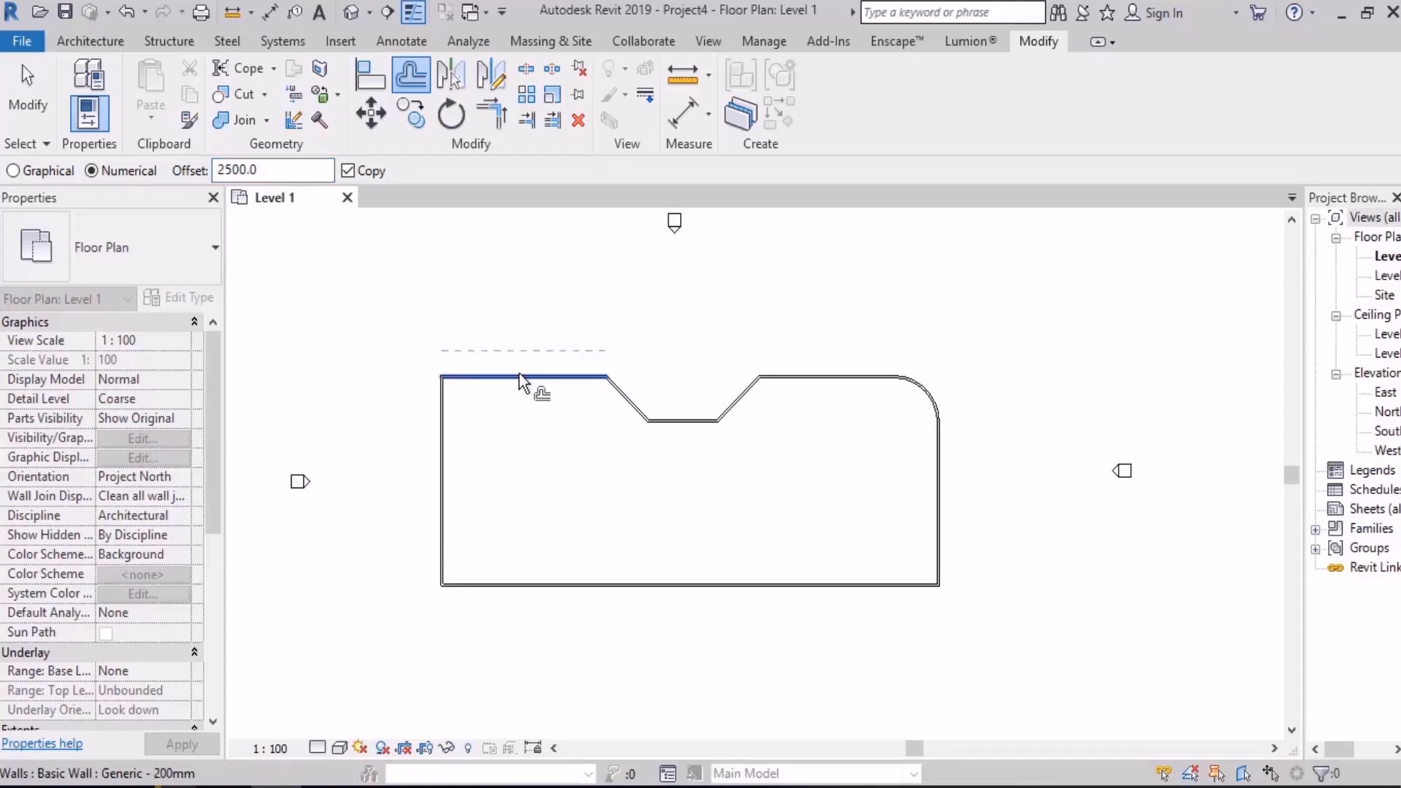
{"action": "key", "text": "Tab"}
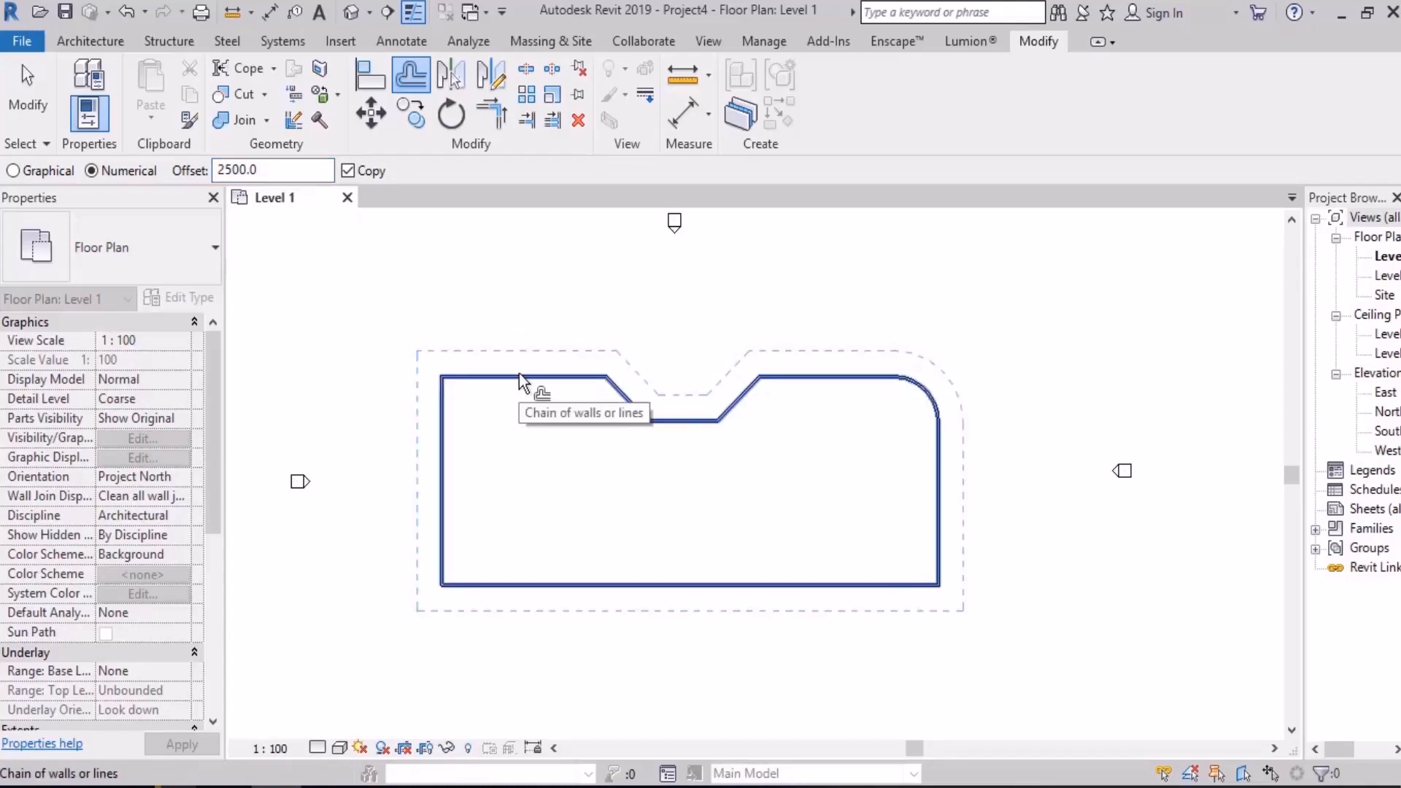
Offset a copy of the whole chain of building walls outward by 3000
{"action": "double_click", "coordinate": [305, 177]}
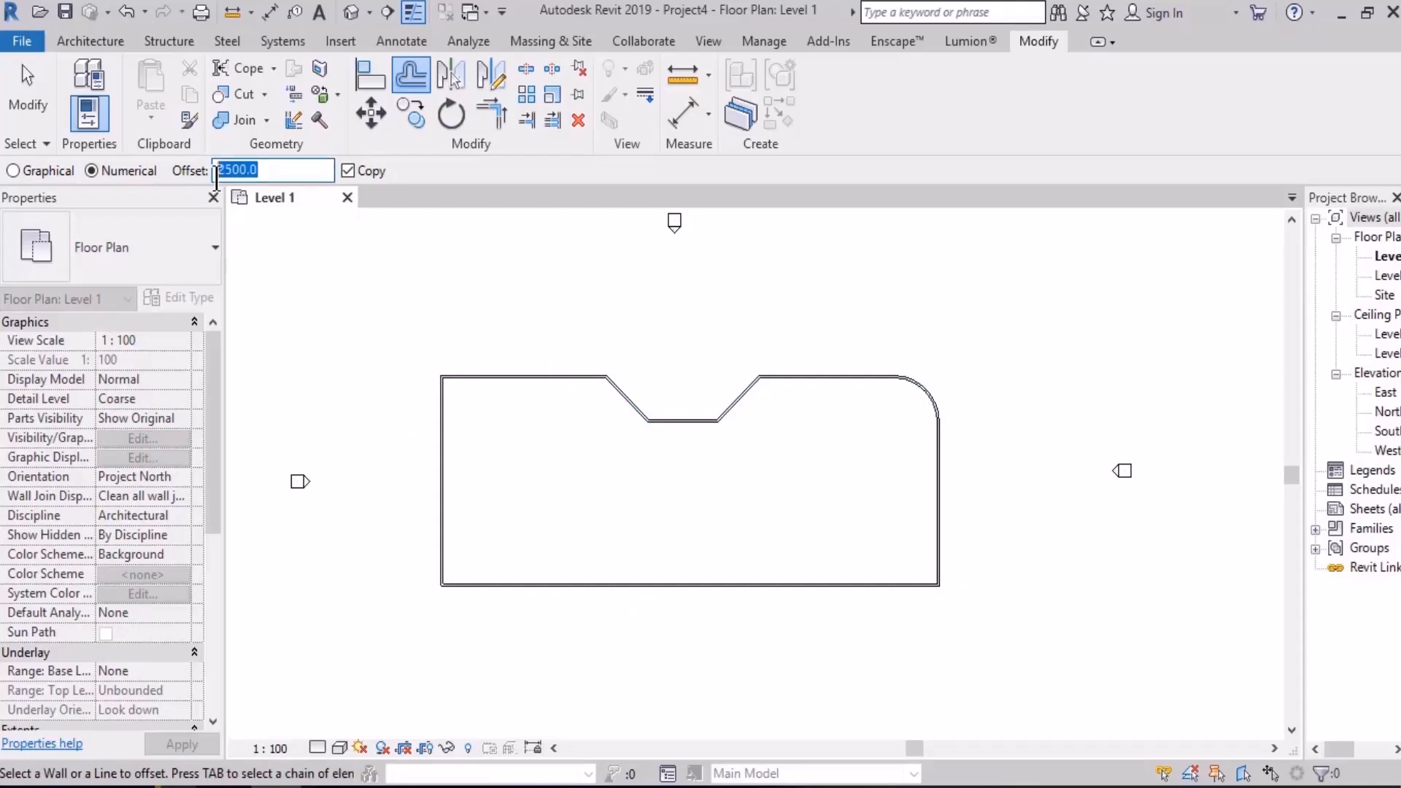
{"action": "type", "text": "3000"}
{"action": "key", "text": "Return"}
{"action": "key", "text": "Tab"}
{"action": "left_click", "coordinate": [531, 369]}
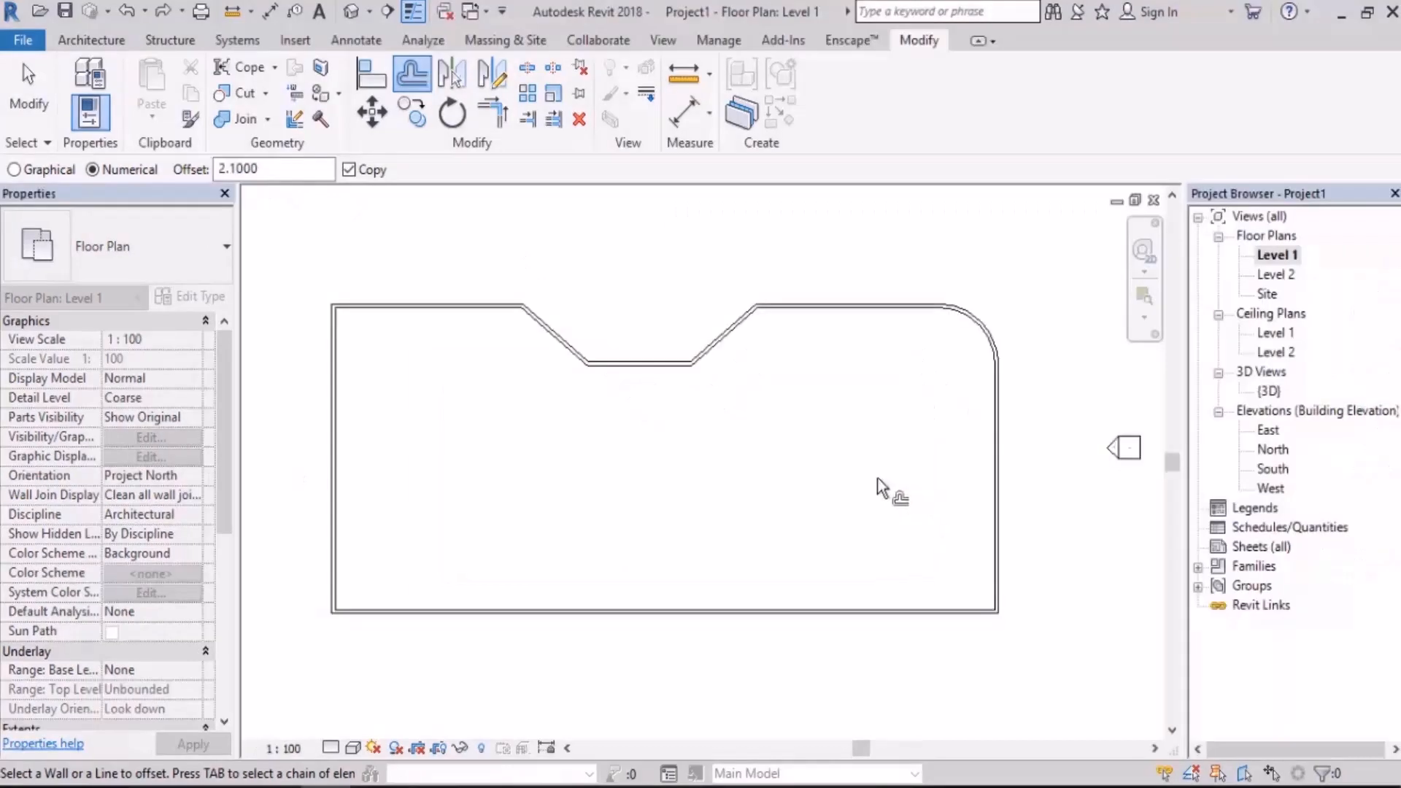
Draw a single straight horizontal wall about 13 m long in the free area above the building's upper-right wall
{"action": "left_click", "coordinate": [29, 102]}
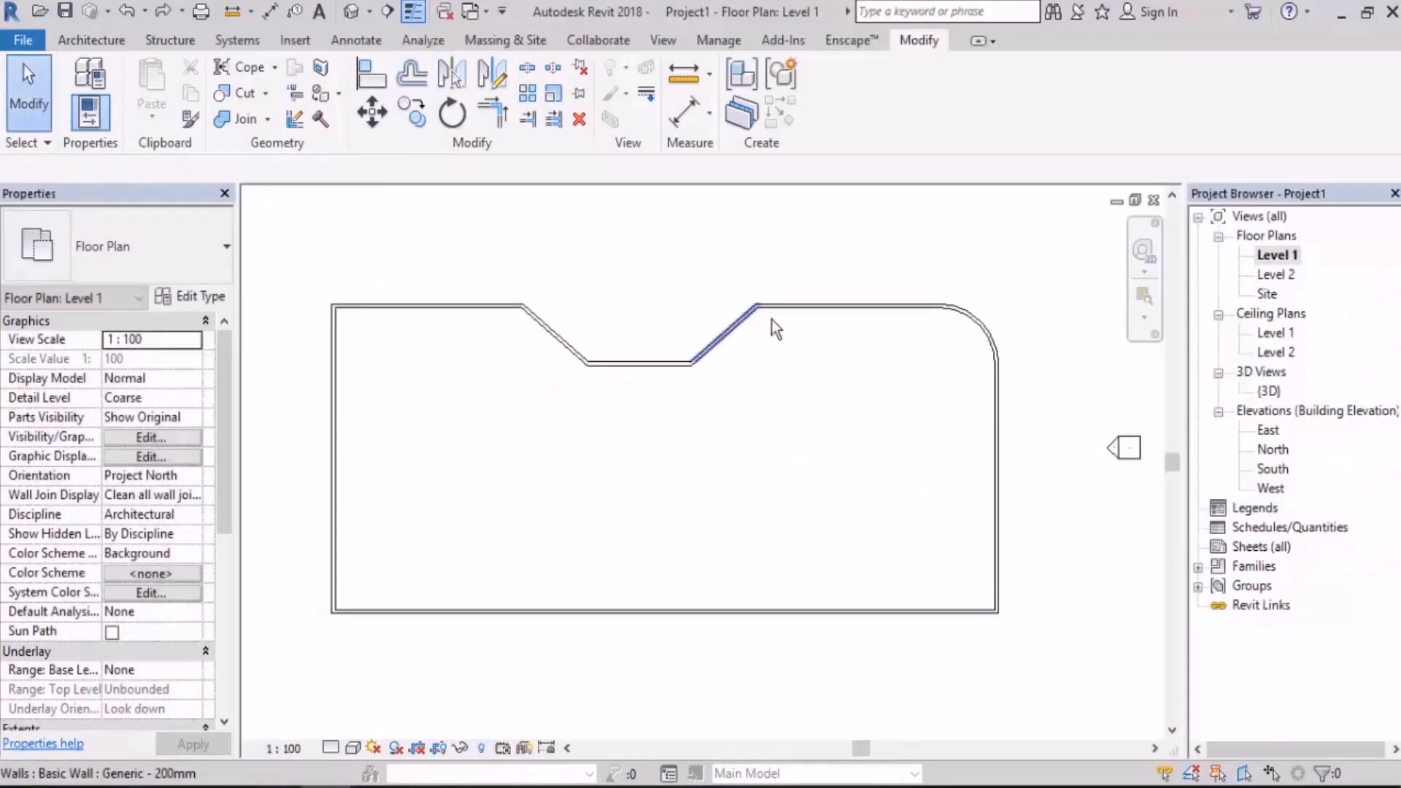
{"action": "middle_click_drag", "start_coordinate": [772, 319], "coordinate": [779, 532]}
{"action": "scroll", "coordinate": [781, 496], "scroll_direction": "down", "scroll_amount": 2}
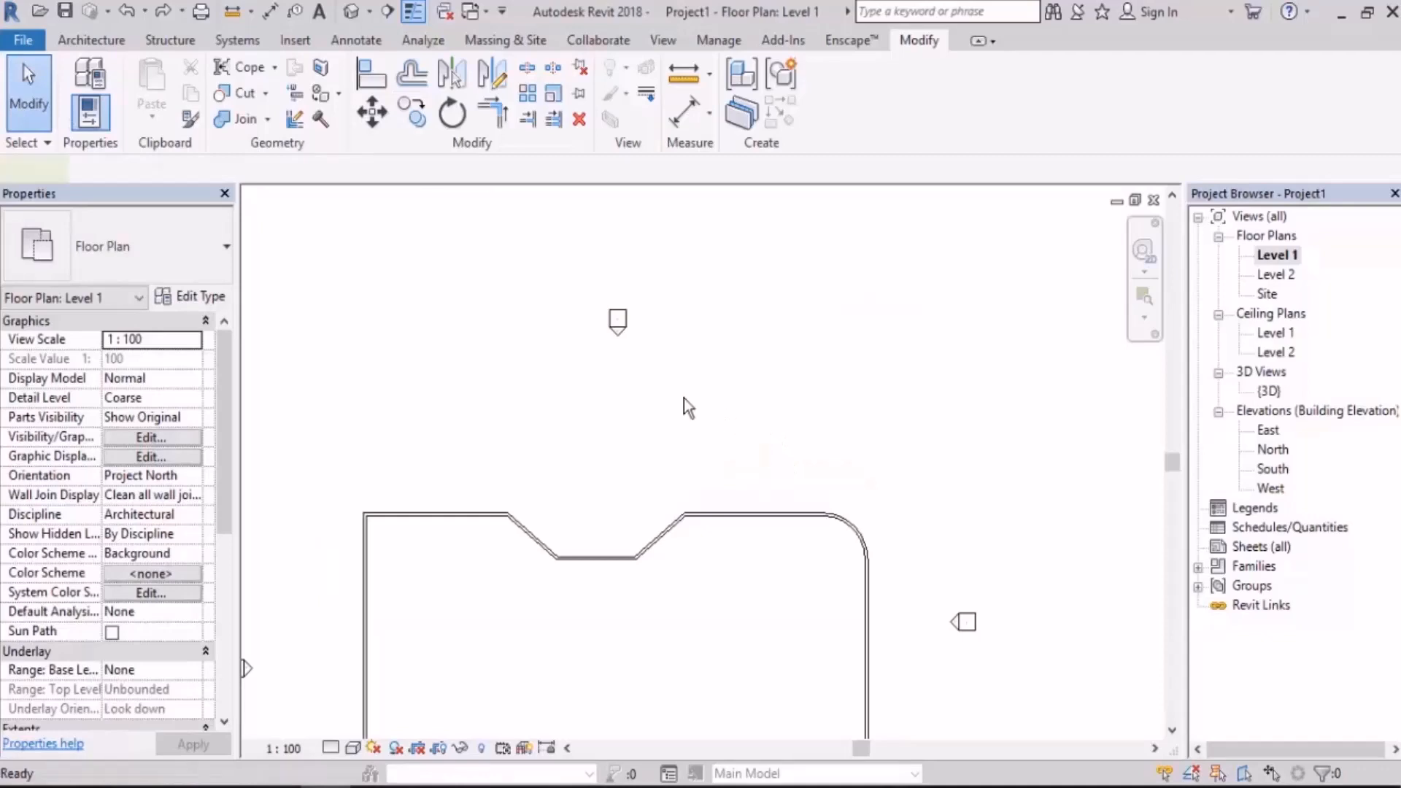
{"action": "key", "text": "w"}
{"action": "key", "text": "a"}
{"action": "left_click", "coordinate": [686, 421]}
{"action": "left_click", "coordinate": [851, 421]}
{"action": "key", "text": "Escape"}
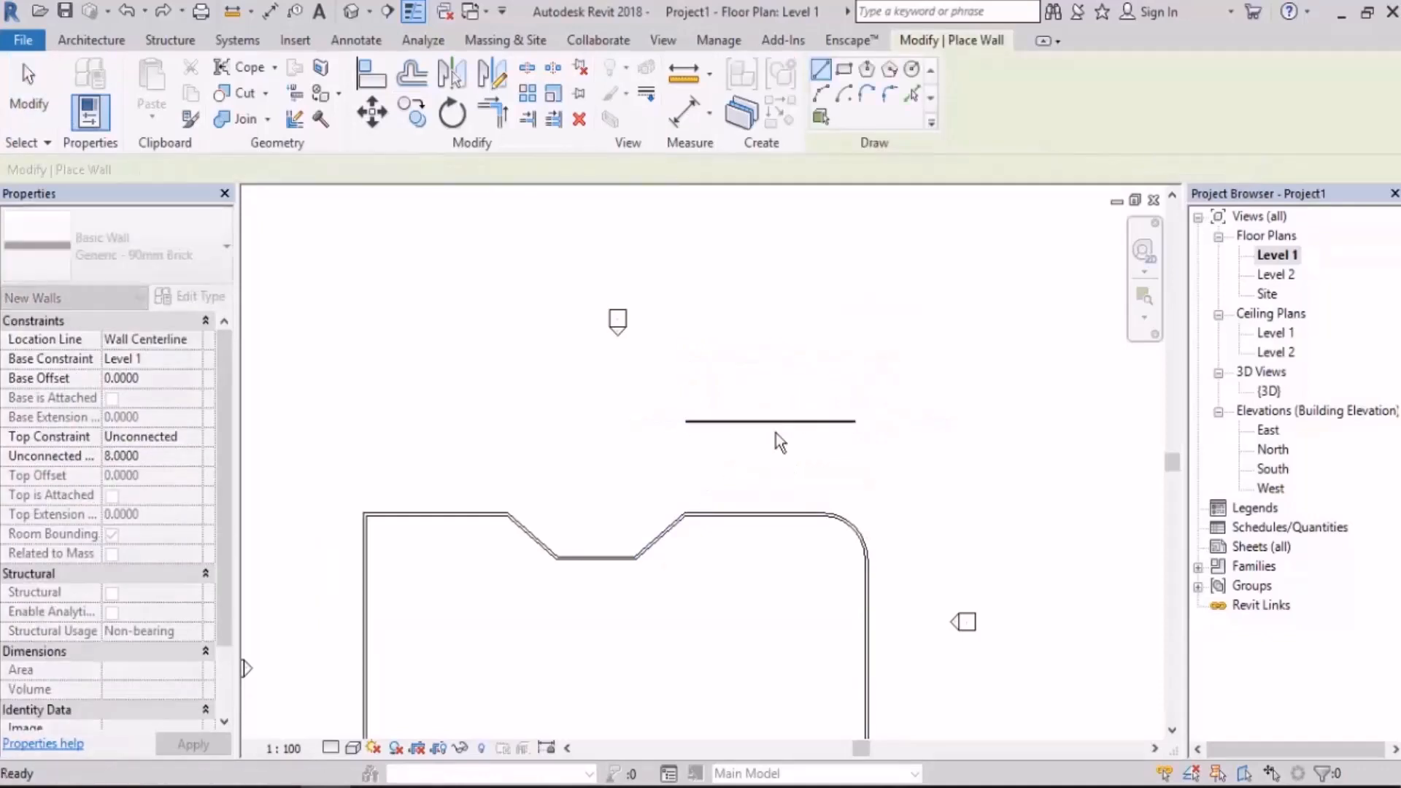
{"action": "scroll", "coordinate": [776, 431], "scroll_direction": "up", "scroll_amount": 2}
{"action": "key", "text": "Escape"}
Change the new standalone wall's type to Generic - 300mm
{"action": "left_click", "coordinate": [782, 422]}
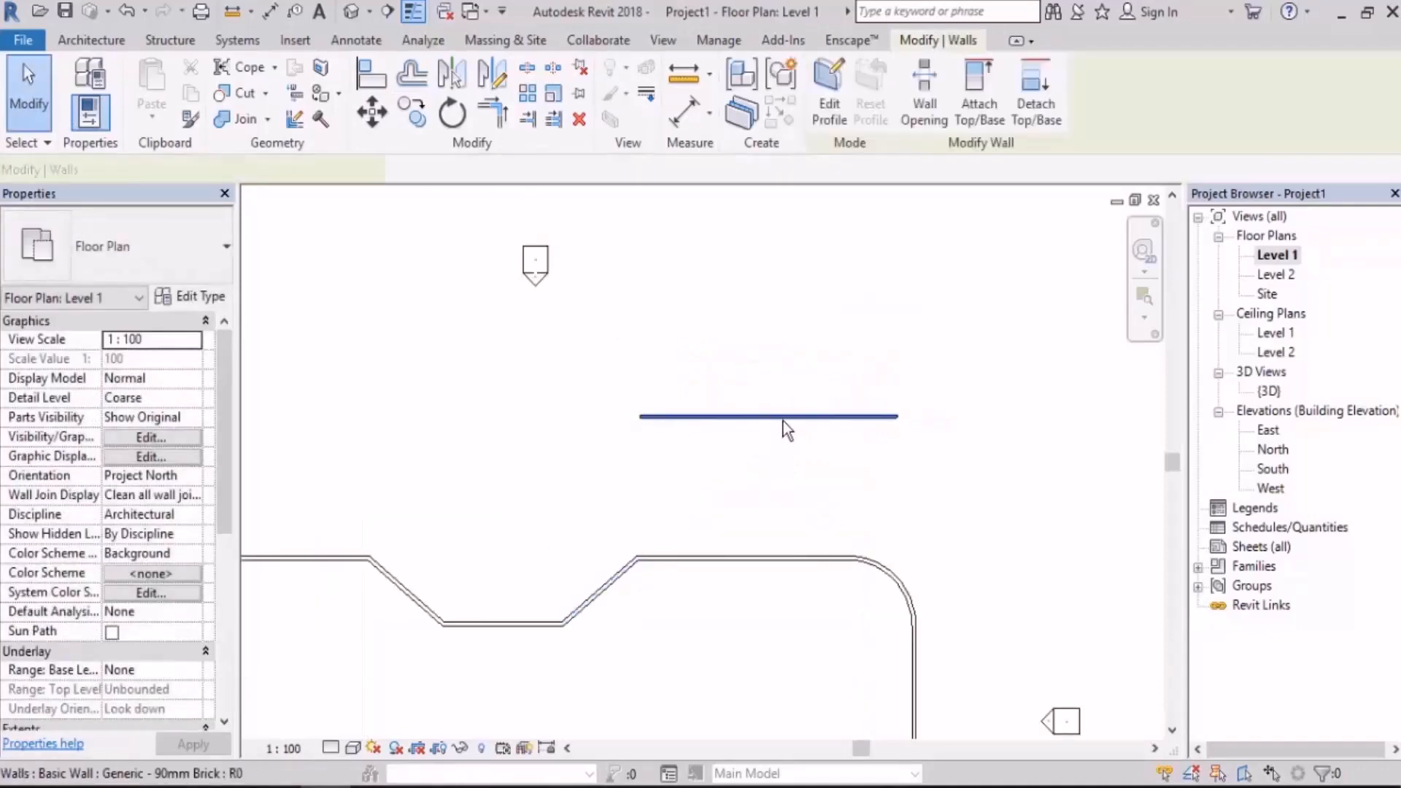
{"action": "left_click", "coordinate": [193, 254]}
{"action": "scroll", "coordinate": [203, 386], "scroll_direction": "down", "scroll_amount": 1}
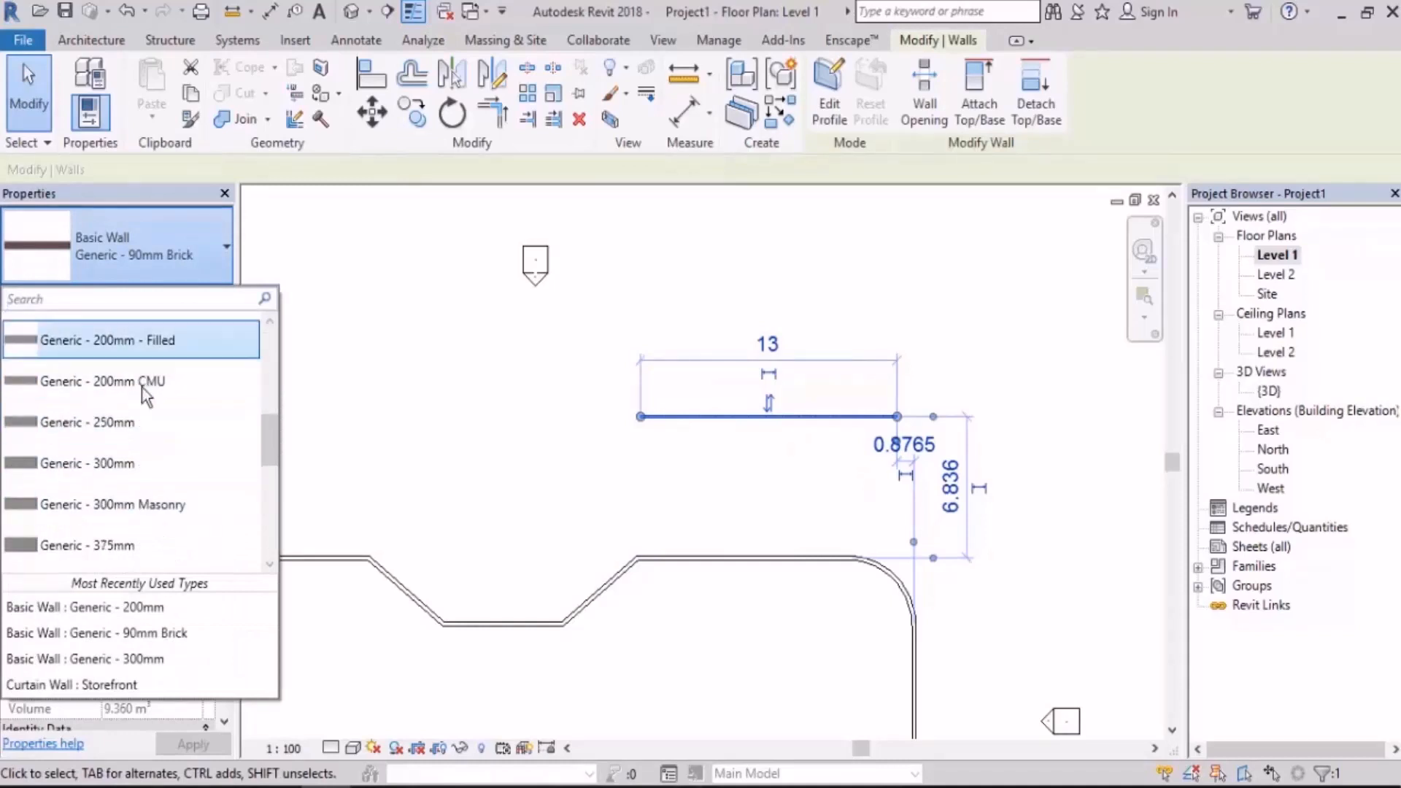
{"action": "left_click", "coordinate": [132, 462]}
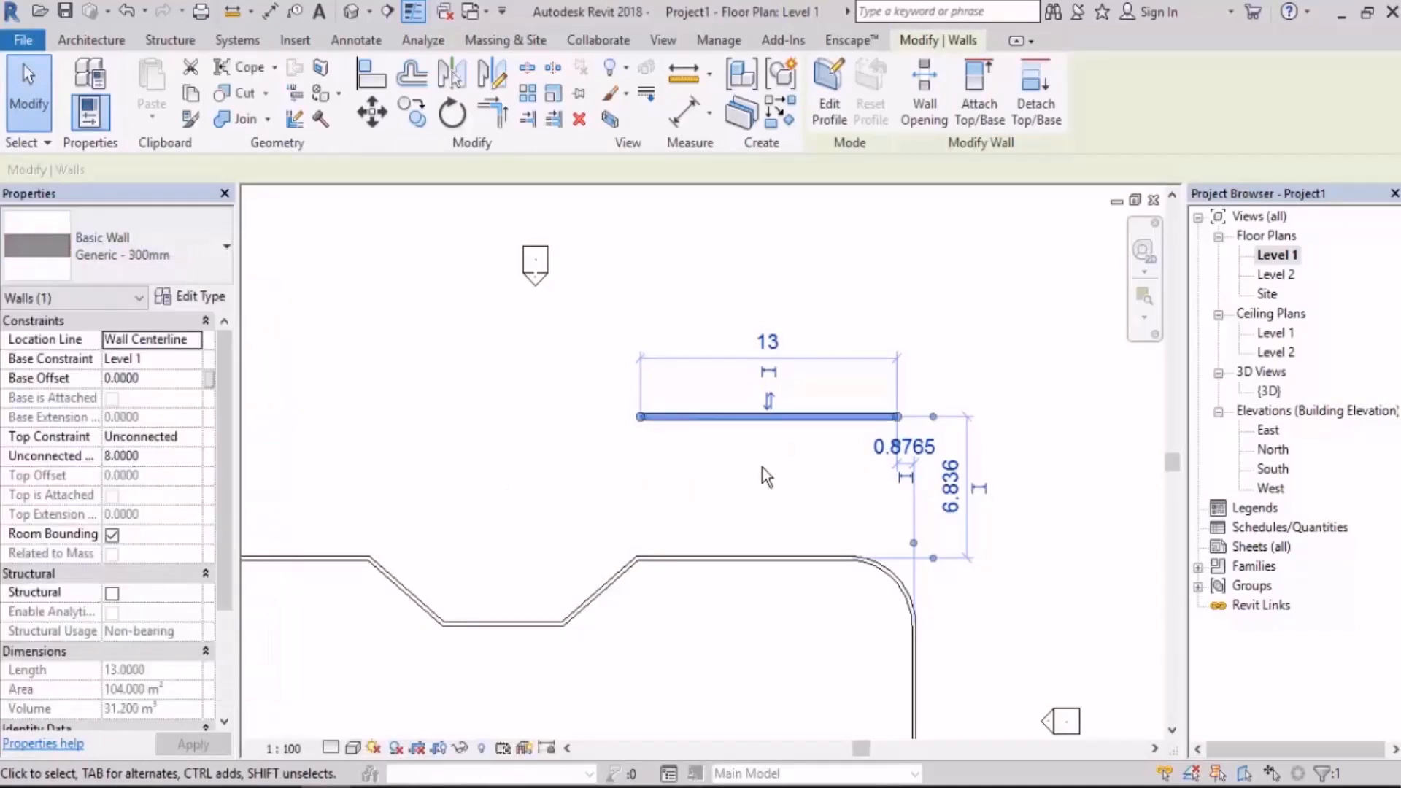
{"action": "left_click", "coordinate": [738, 493]}
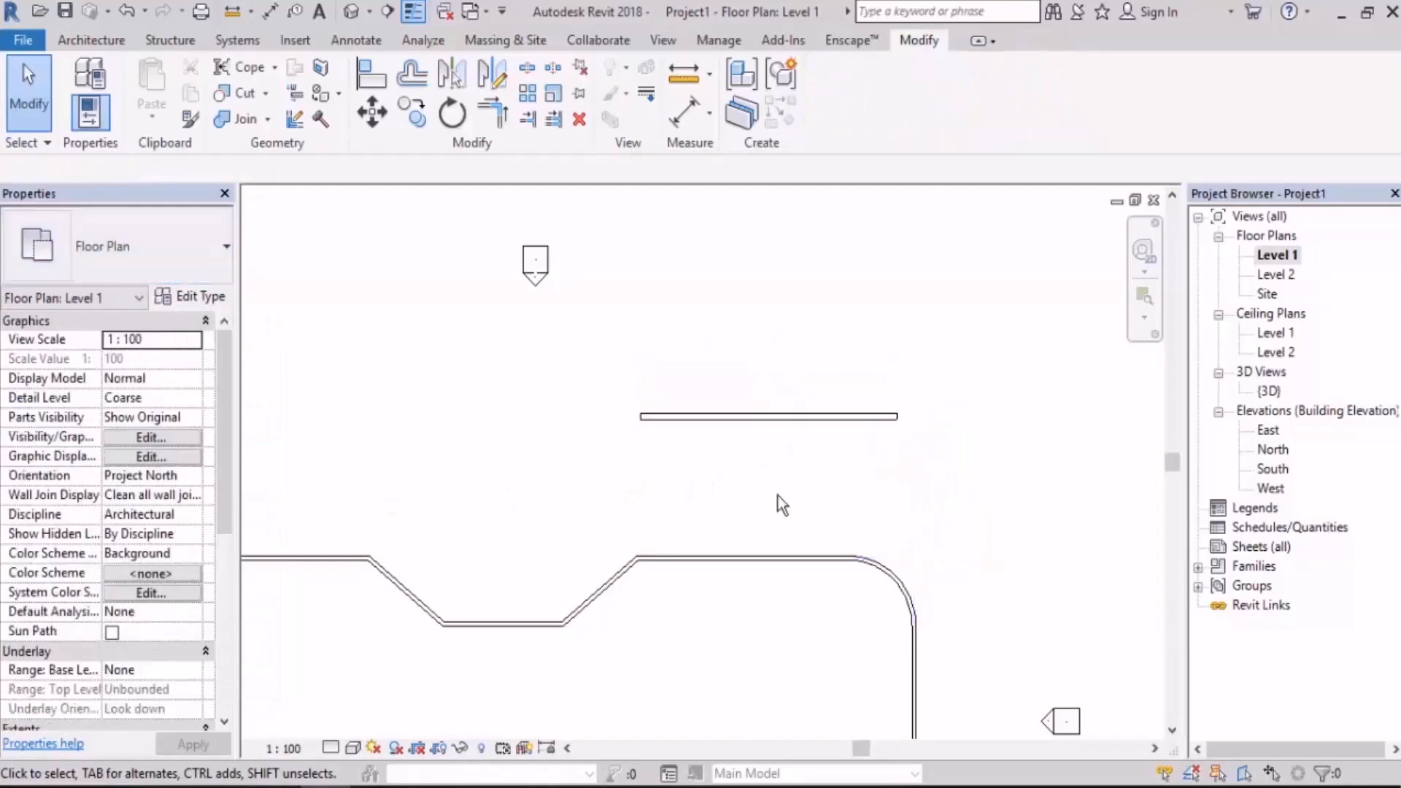
Try Split Element at seven freehand points along the standalone wall, without deleting inner segments
{"action": "scroll", "coordinate": [965, 422], "scroll_direction": "up", "scroll_amount": 2}
{"action": "scroll", "coordinate": [515, 360], "scroll_direction": "up", "scroll_amount": 2}
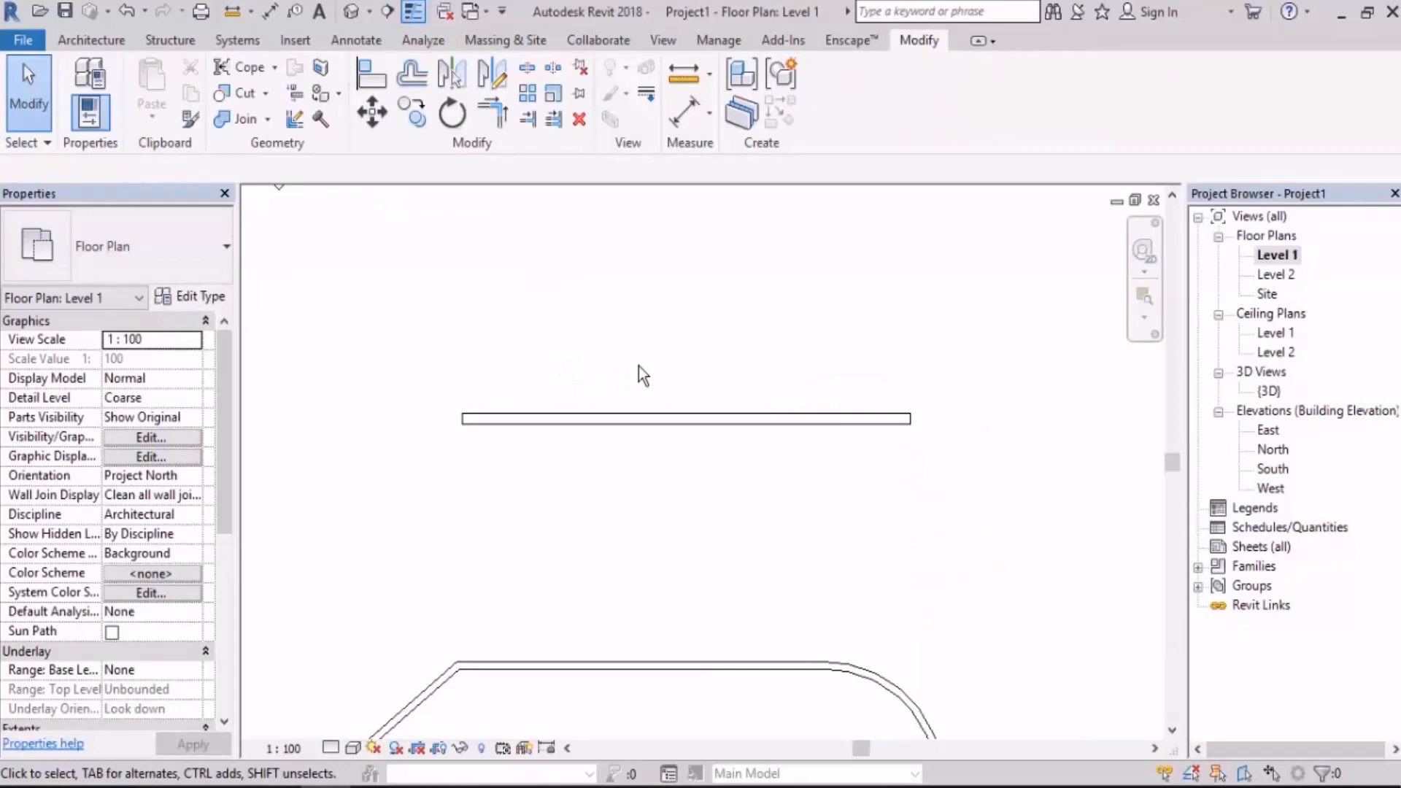
{"action": "middle_click_drag", "start_coordinate": [619, 355], "coordinate": [591, 337]}
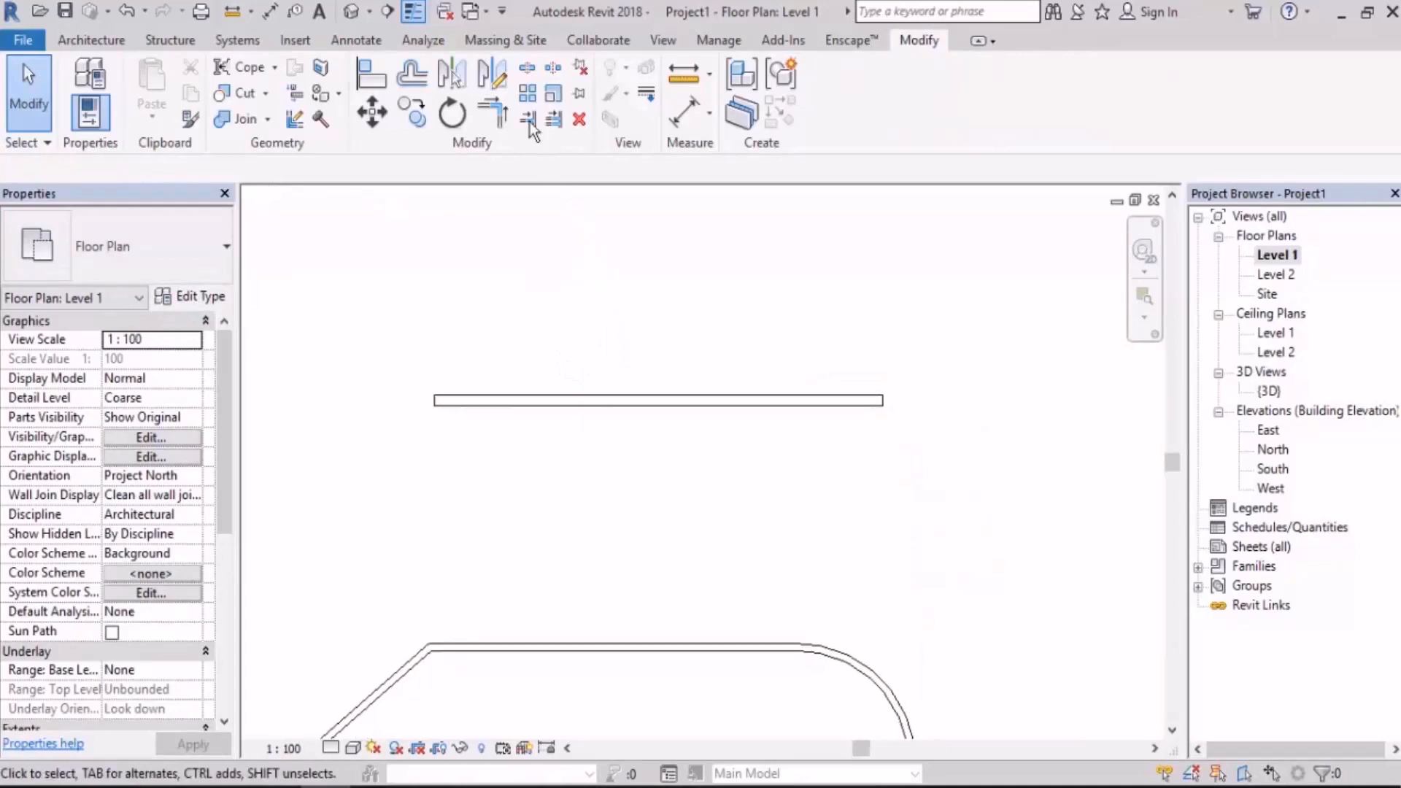
{"action": "left_click", "coordinate": [528, 70]}
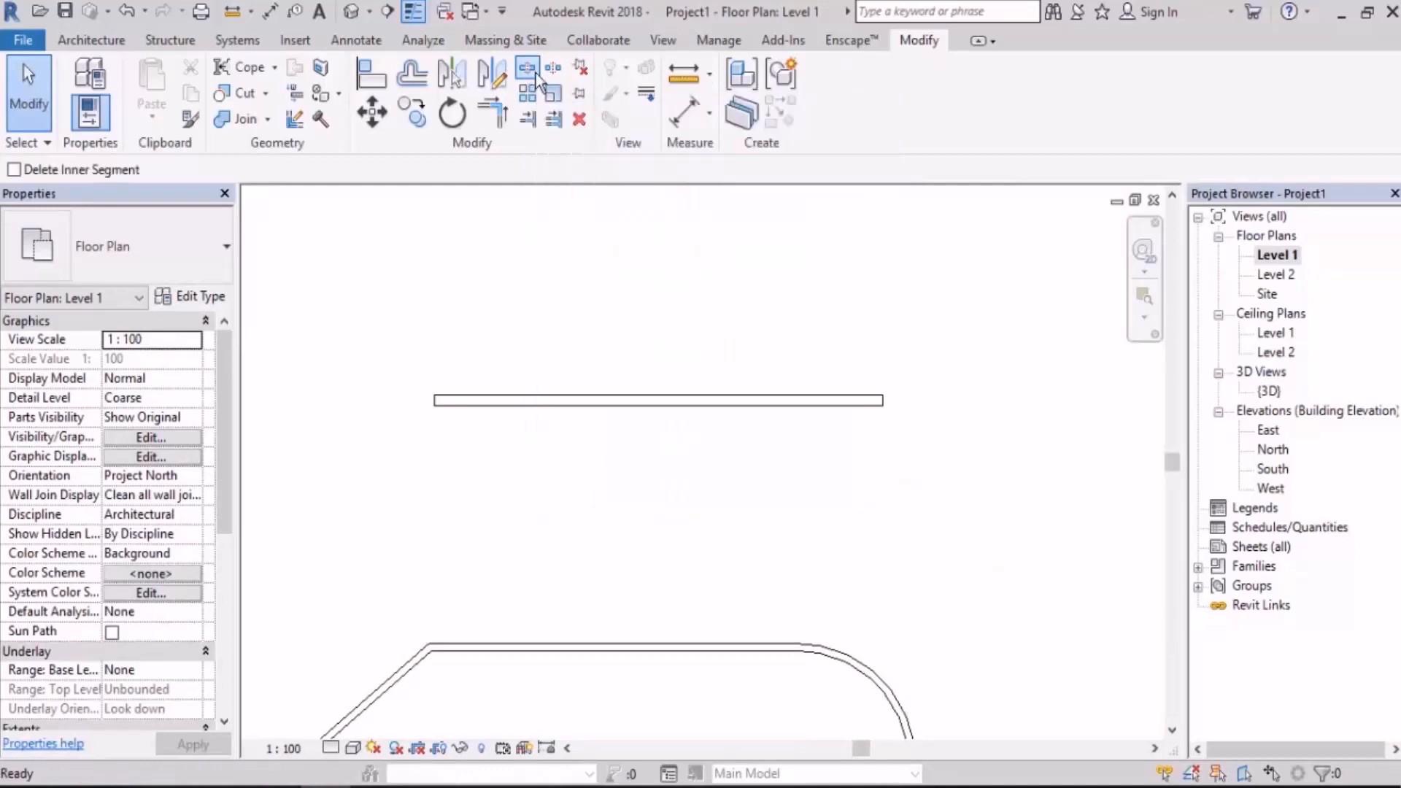
{"action": "middle_click_drag", "start_coordinate": [613, 287], "coordinate": [536, 293]}
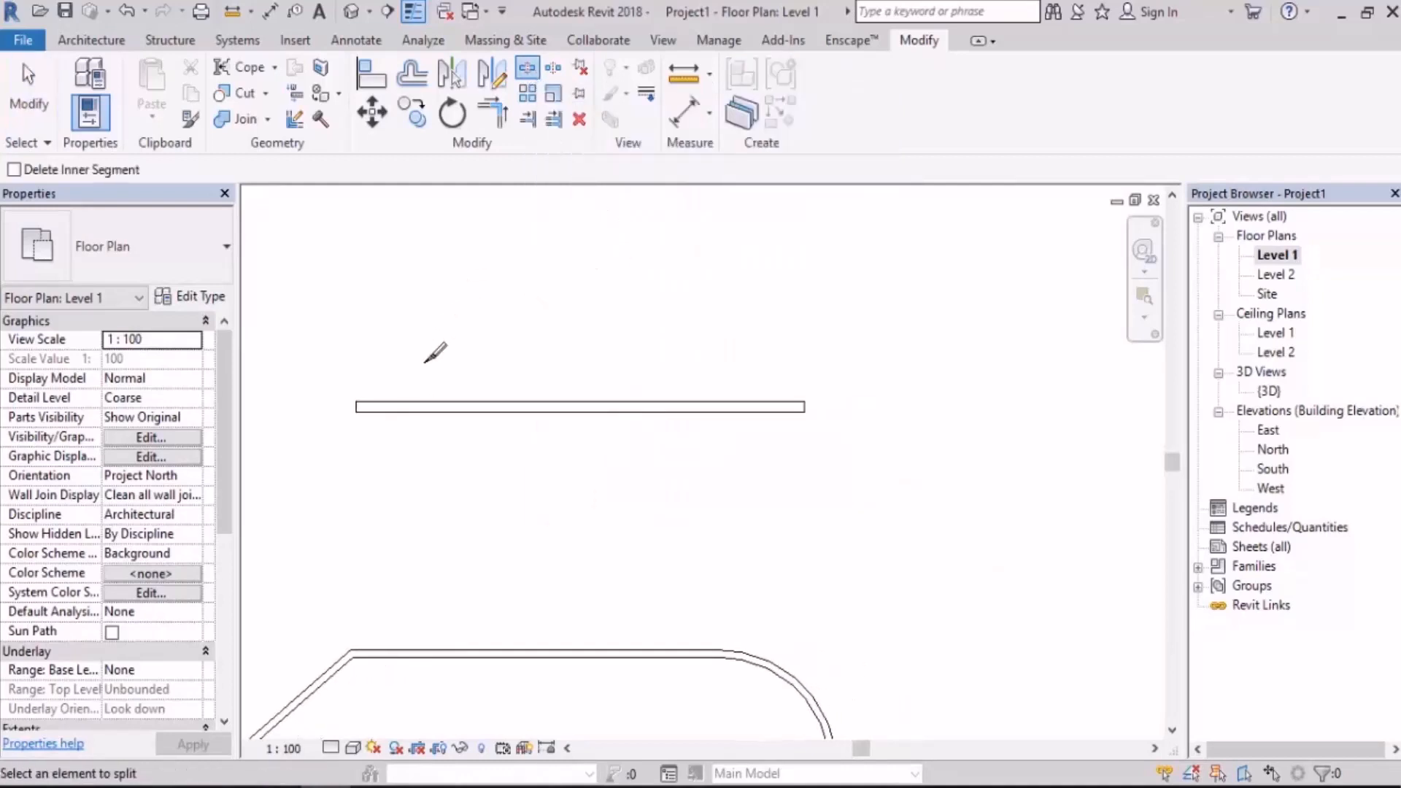
{"action": "left_click", "coordinate": [380, 406]}
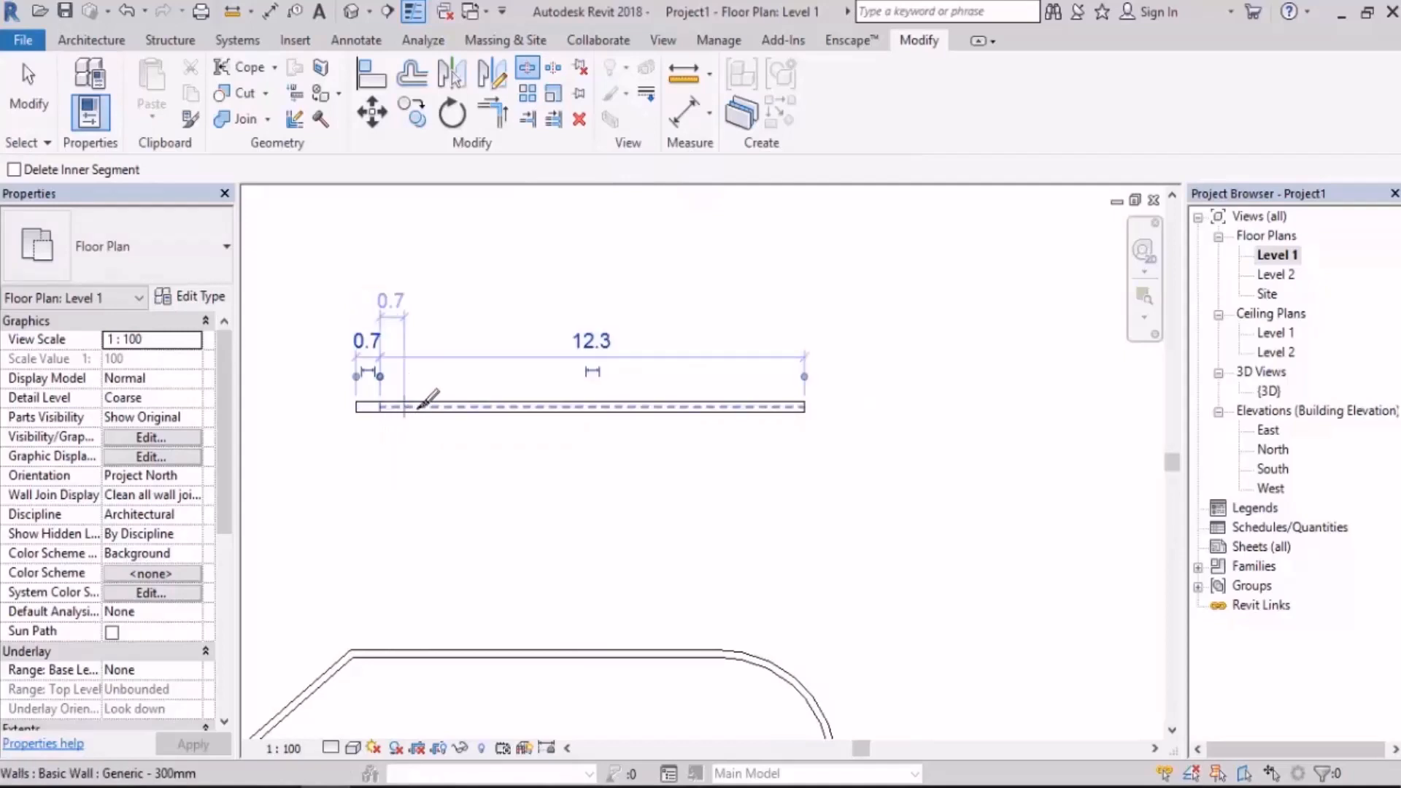
{"action": "left_click", "coordinate": [420, 407]}
{"action": "left_click", "coordinate": [469, 406]}
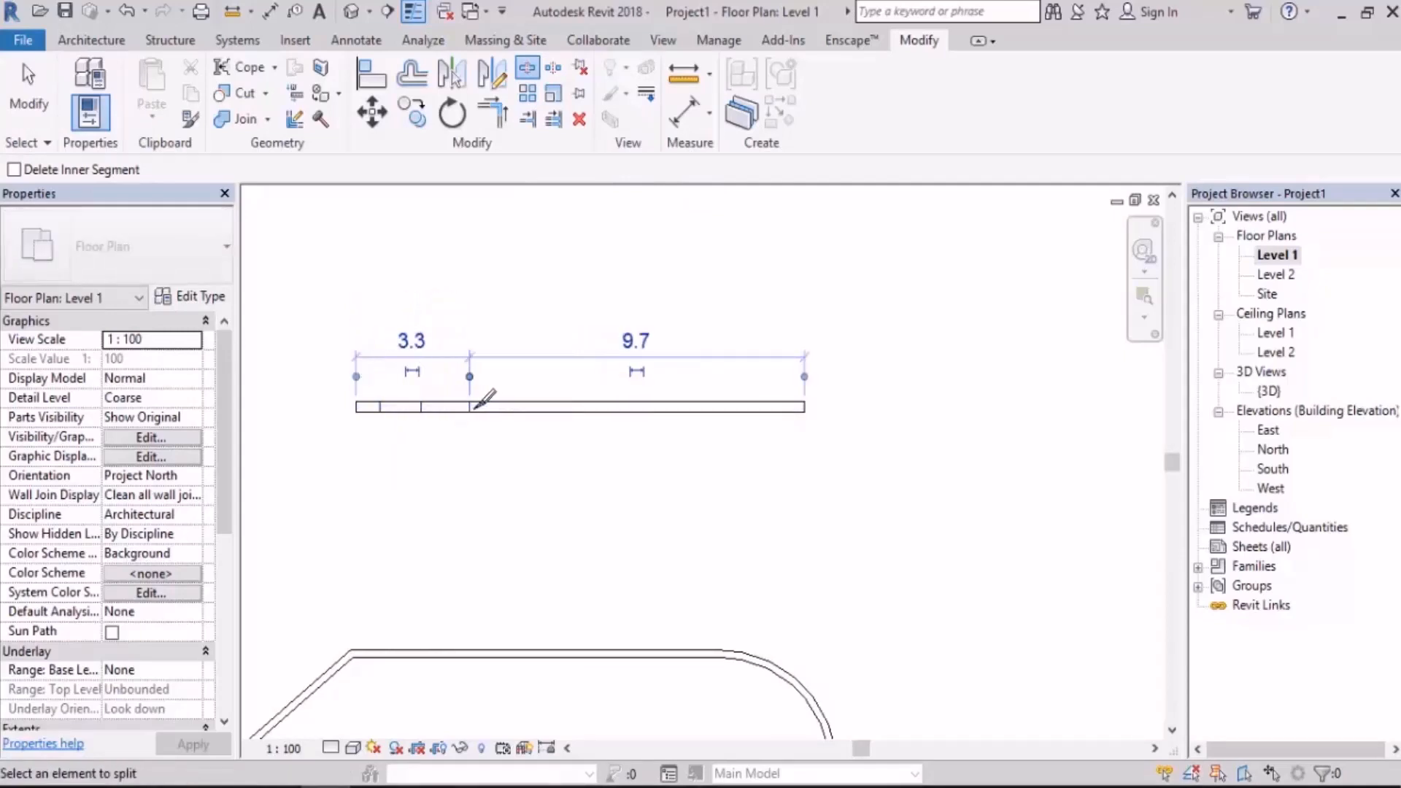
{"action": "left_click", "coordinate": [518, 406]}
{"action": "left_click", "coordinate": [580, 407]}
{"action": "left_click", "coordinate": [643, 406]}
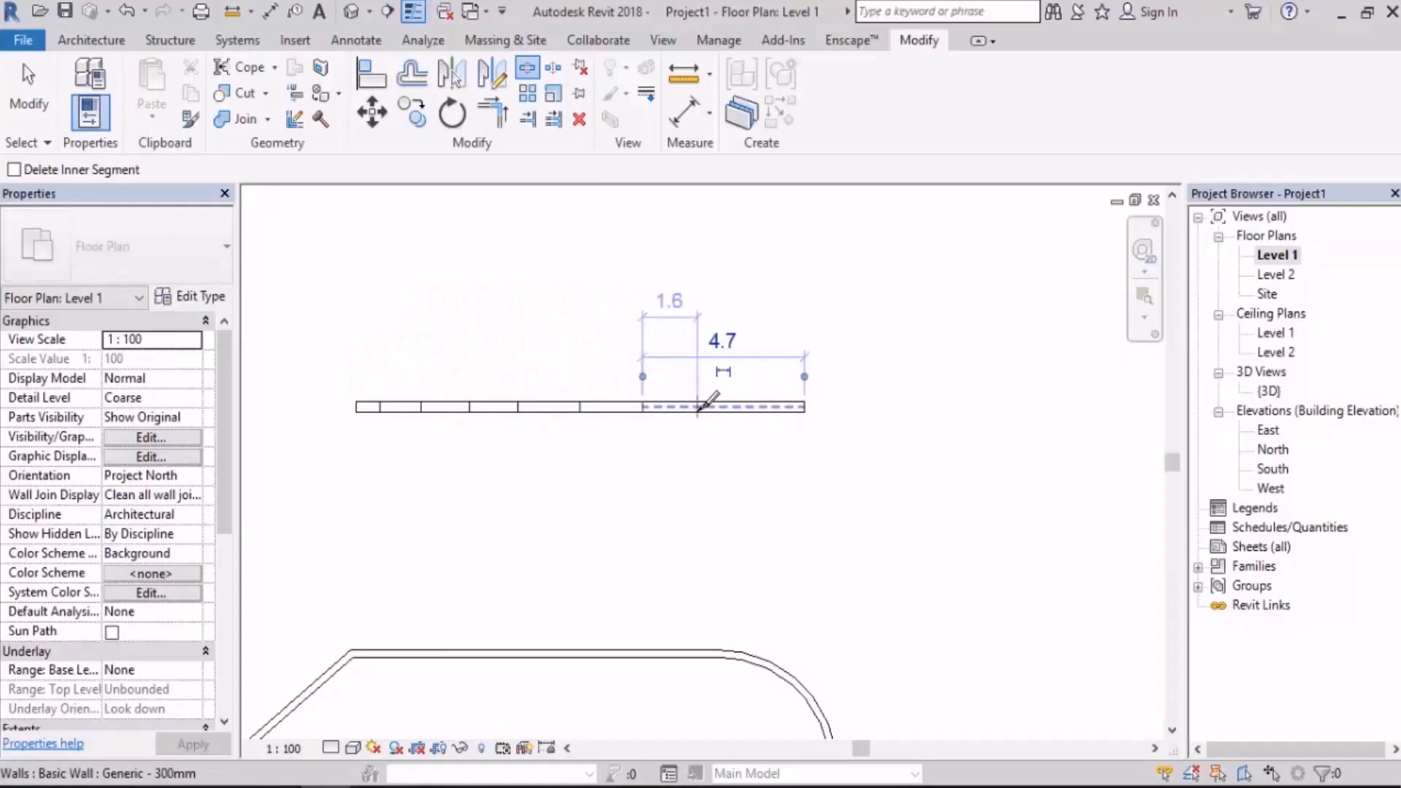
{"action": "left_click", "coordinate": [697, 406]}
{"action": "key", "text": "Escape"}
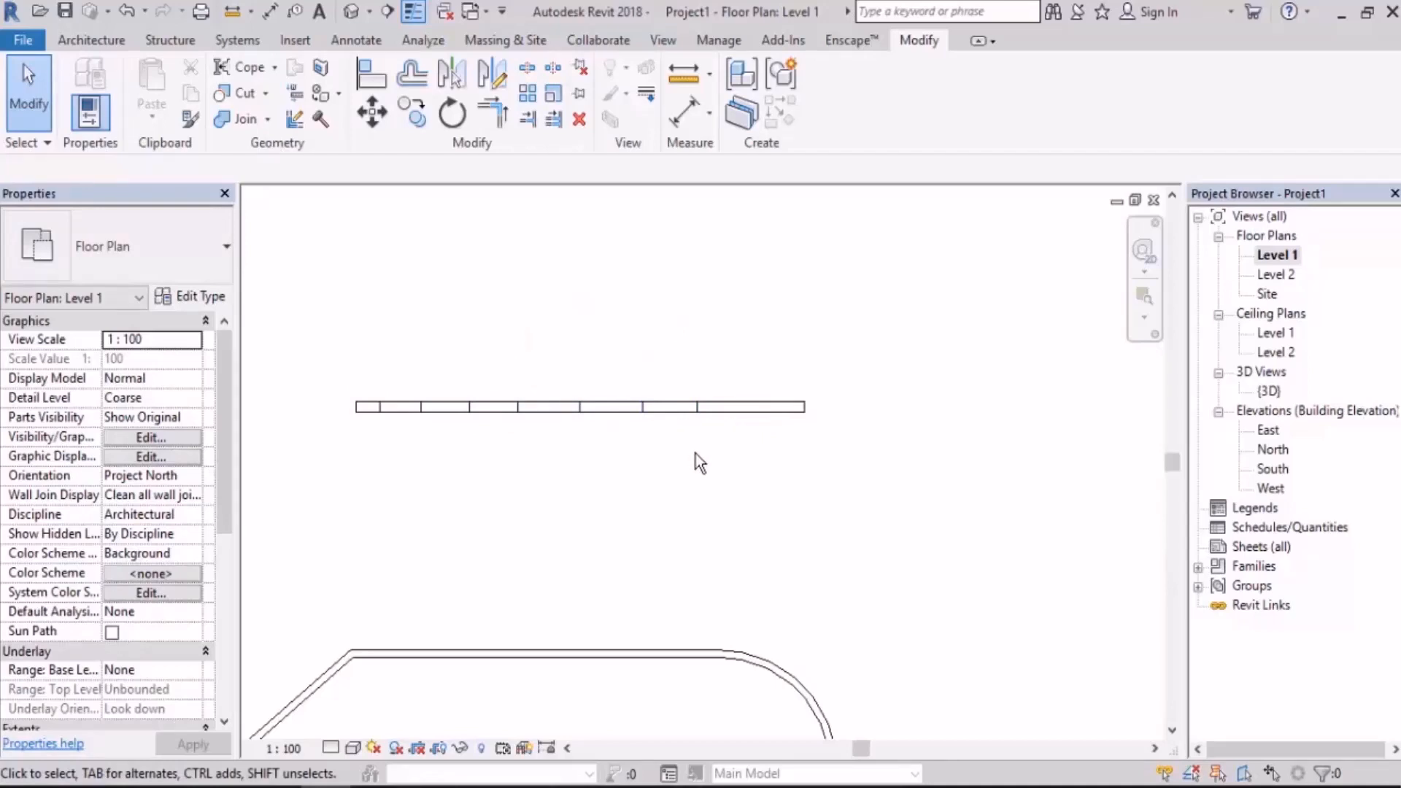
Undo all seven splits of the standalone wall
{"action": "key", "text": "ctrl+z"}
{"action": "key", "text": "ctrl+z"}
{"action": "key", "text": "ctrl+z"}
{"action": "key", "text": "ctrl+z"}
{"action": "key", "text": "ctrl+z"}
{"action": "key", "text": "ctrl+z"}
{"action": "key", "text": "ctrl+z"}
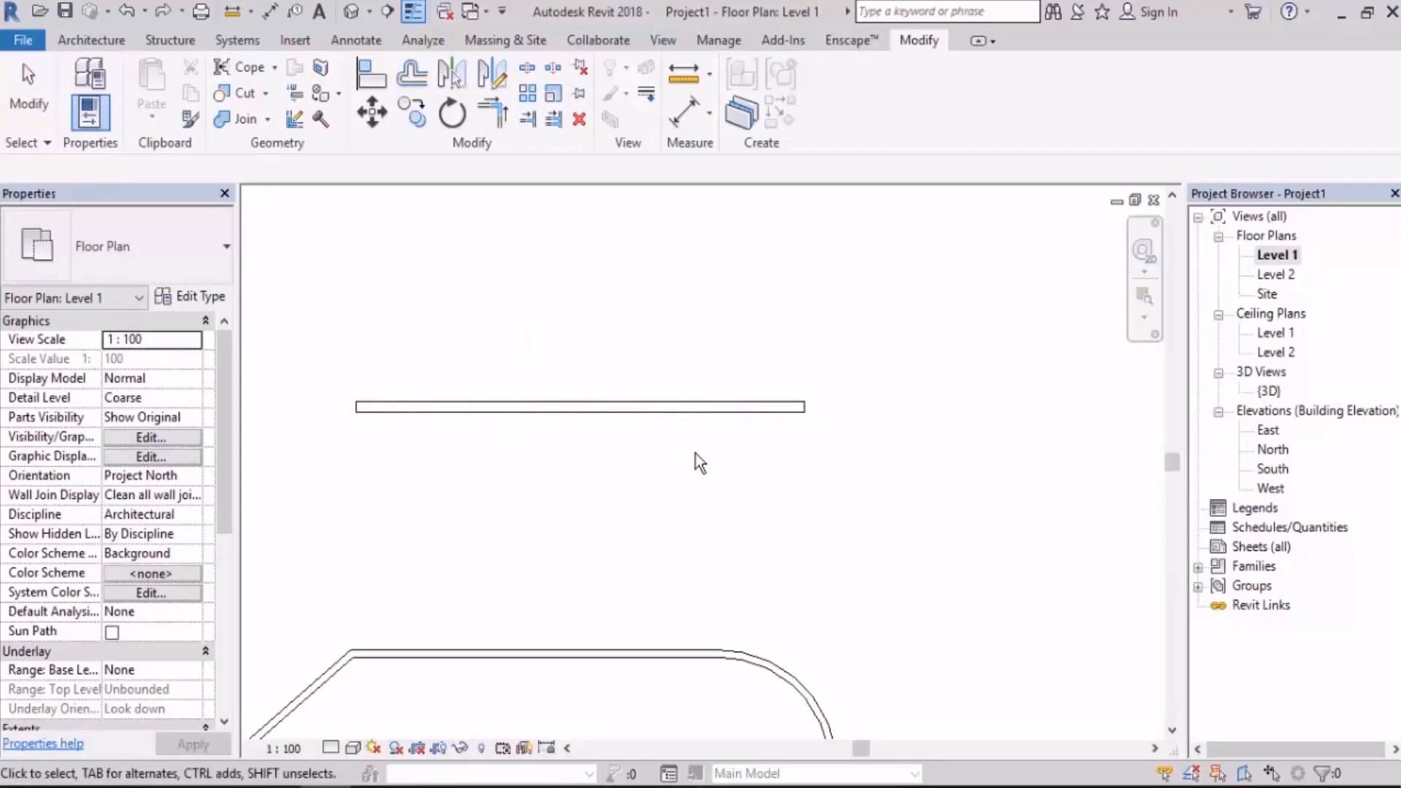
Try splitting the standalone wall near its left end and setting the left segment's length to 2
{"action": "left_click", "coordinate": [527, 67]}
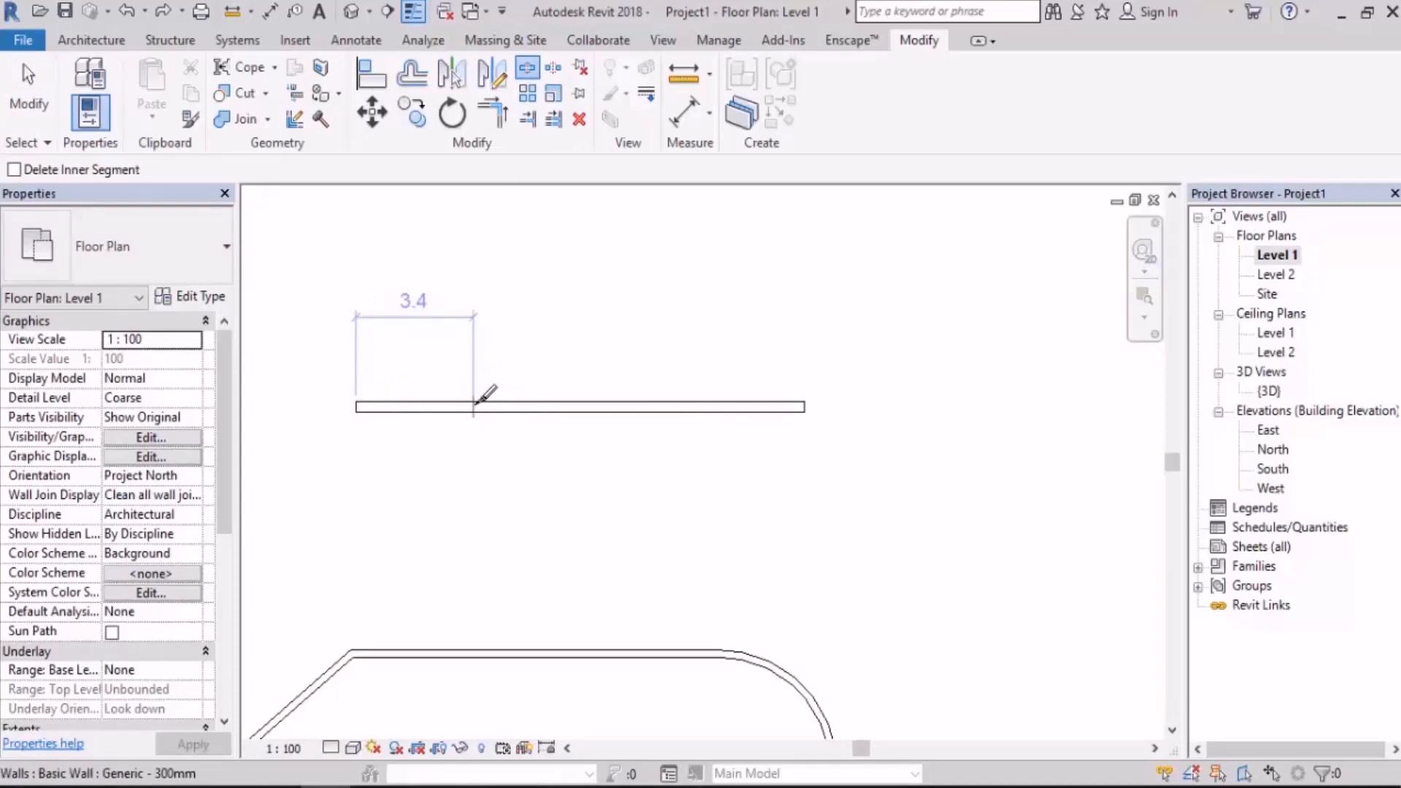
{"action": "left_click", "coordinate": [473, 405]}
{"action": "left_click", "coordinate": [430, 335]}
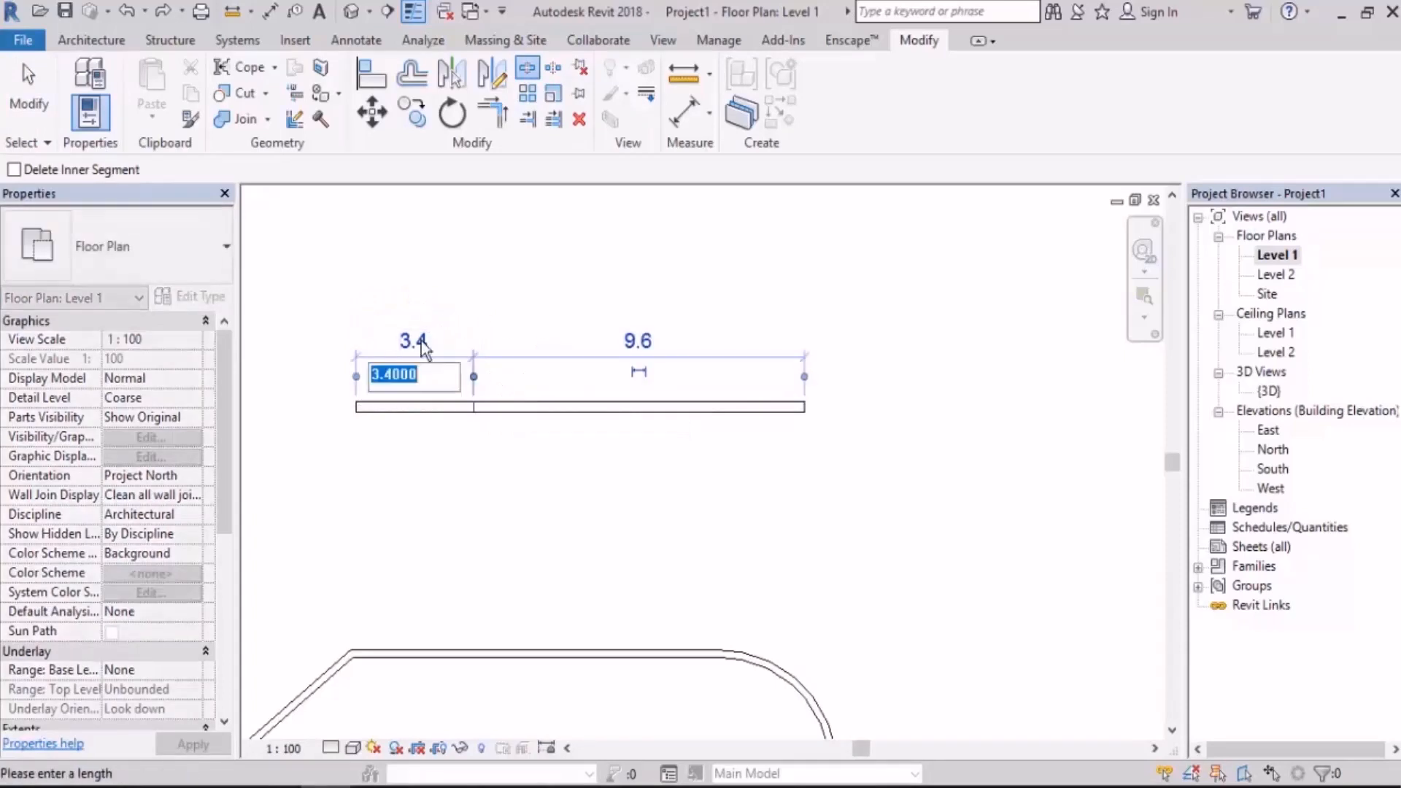
{"action": "type", "text": "2"}
{"action": "key", "text": "Return"}
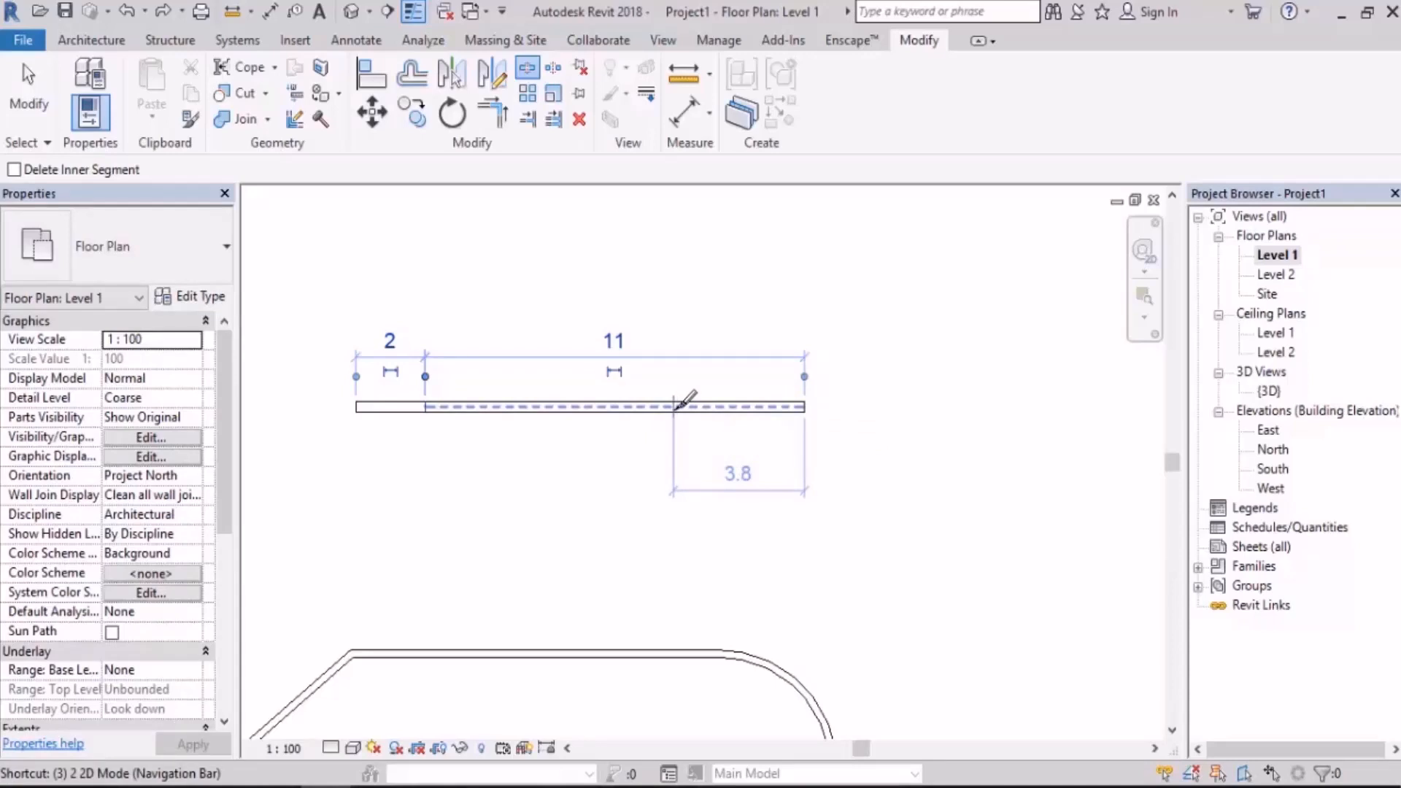
Try splitting the longer wall segment near its right end and setting the right segment's length to 3.4
{"action": "left_click", "coordinate": [673, 407]}
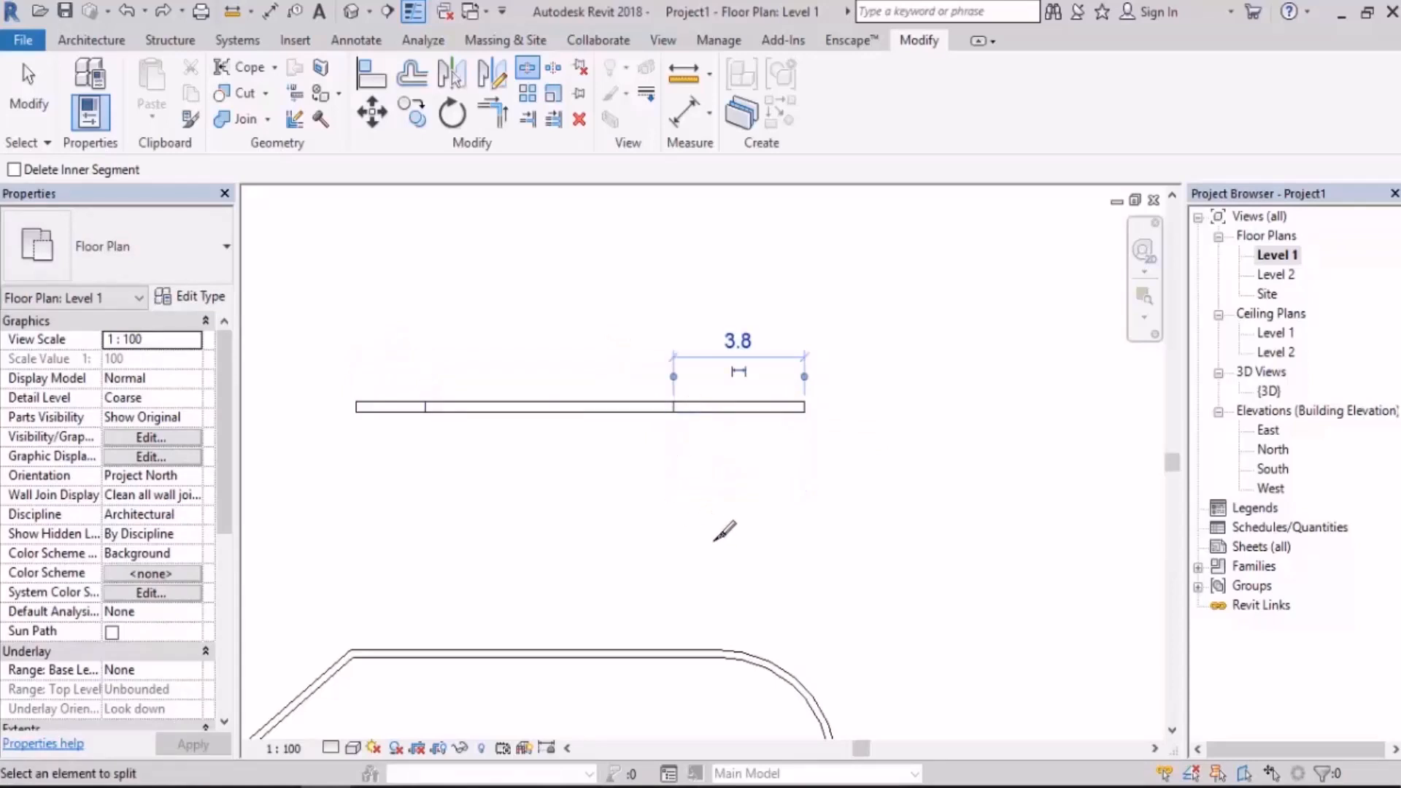
{"action": "left_click", "coordinate": [749, 340]}
{"action": "type", "text": "3.4"}
{"action": "key", "text": "Return"}
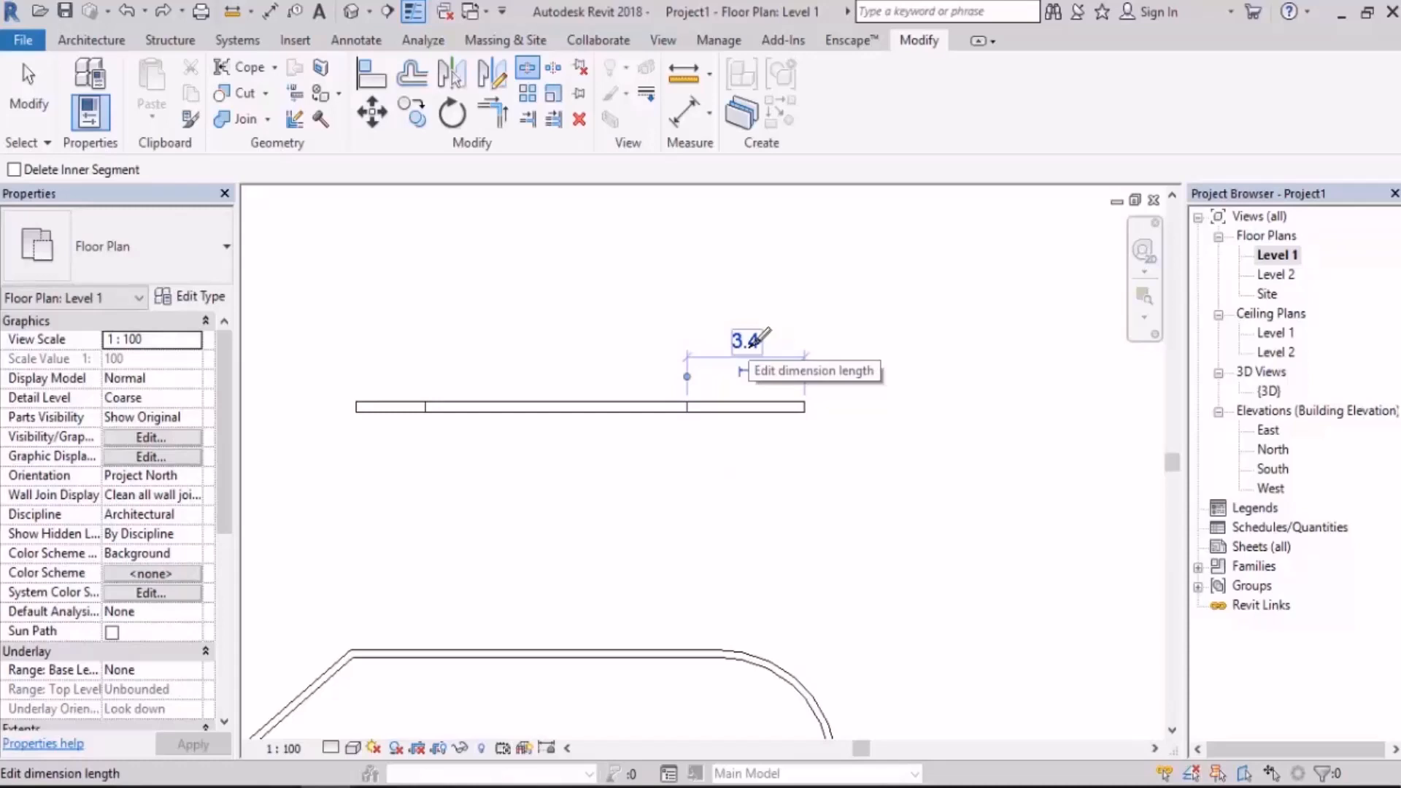
Try further splits about 7.3 m from the standalone wall's right end and about 3.4 m from its left end
{"action": "left_click", "coordinate": [553, 407]}
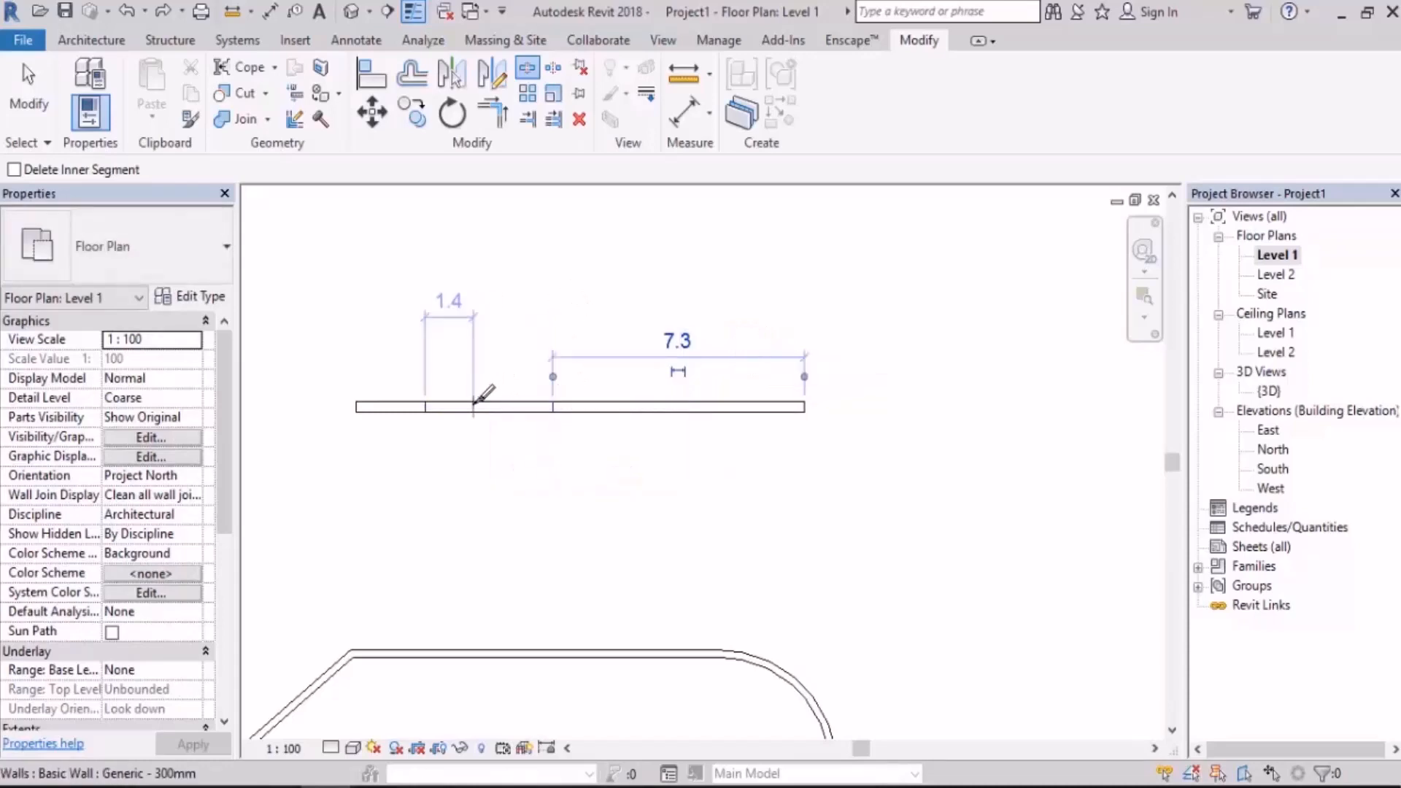
{"action": "left_click", "coordinate": [473, 403]}
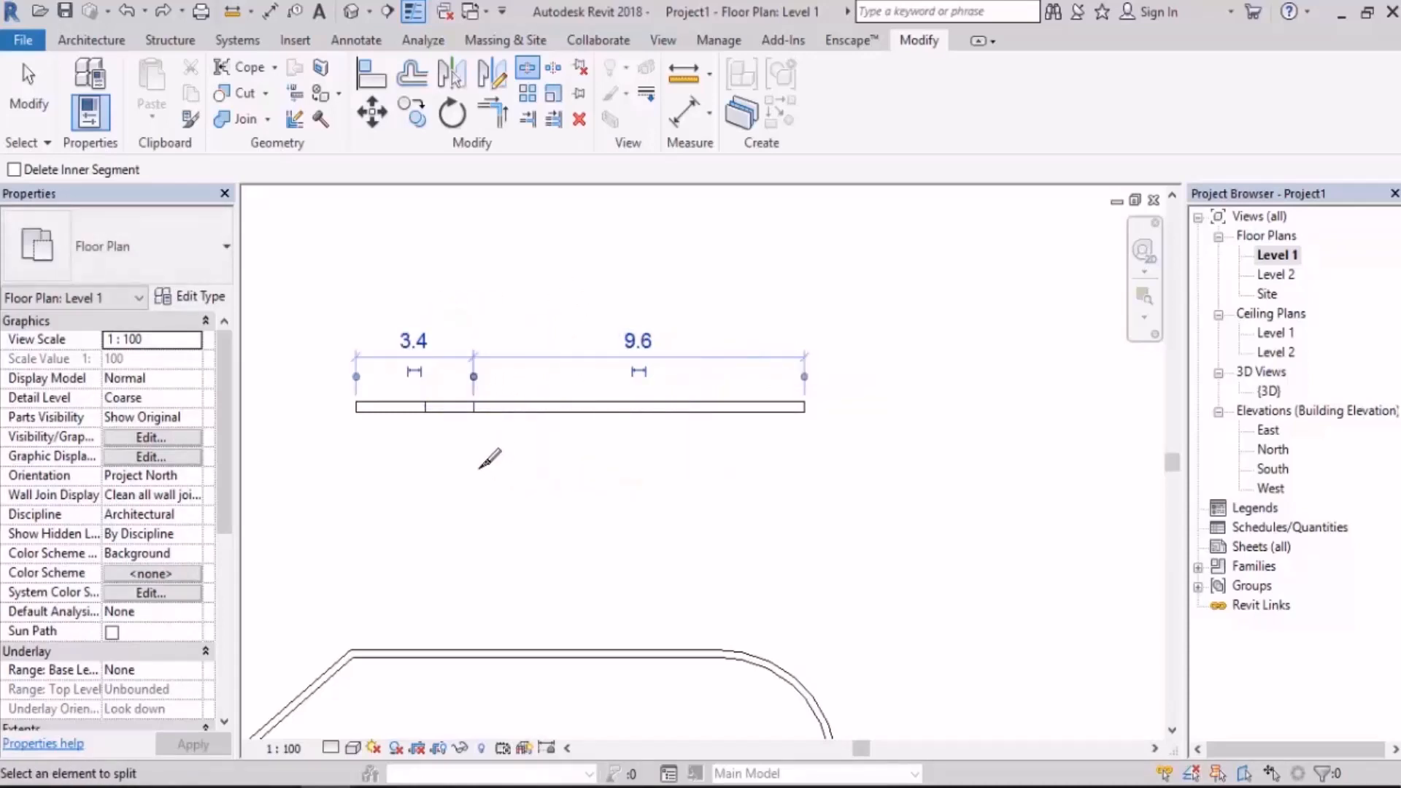
{"action": "key", "text": "Escape"}
Split the standalone wall with Delete Inner Segment enabled, cutting two gaps to leave three short pieces, about 1.9 m at left and 1.5 m at right
{"action": "left_click", "coordinate": [531, 72]}
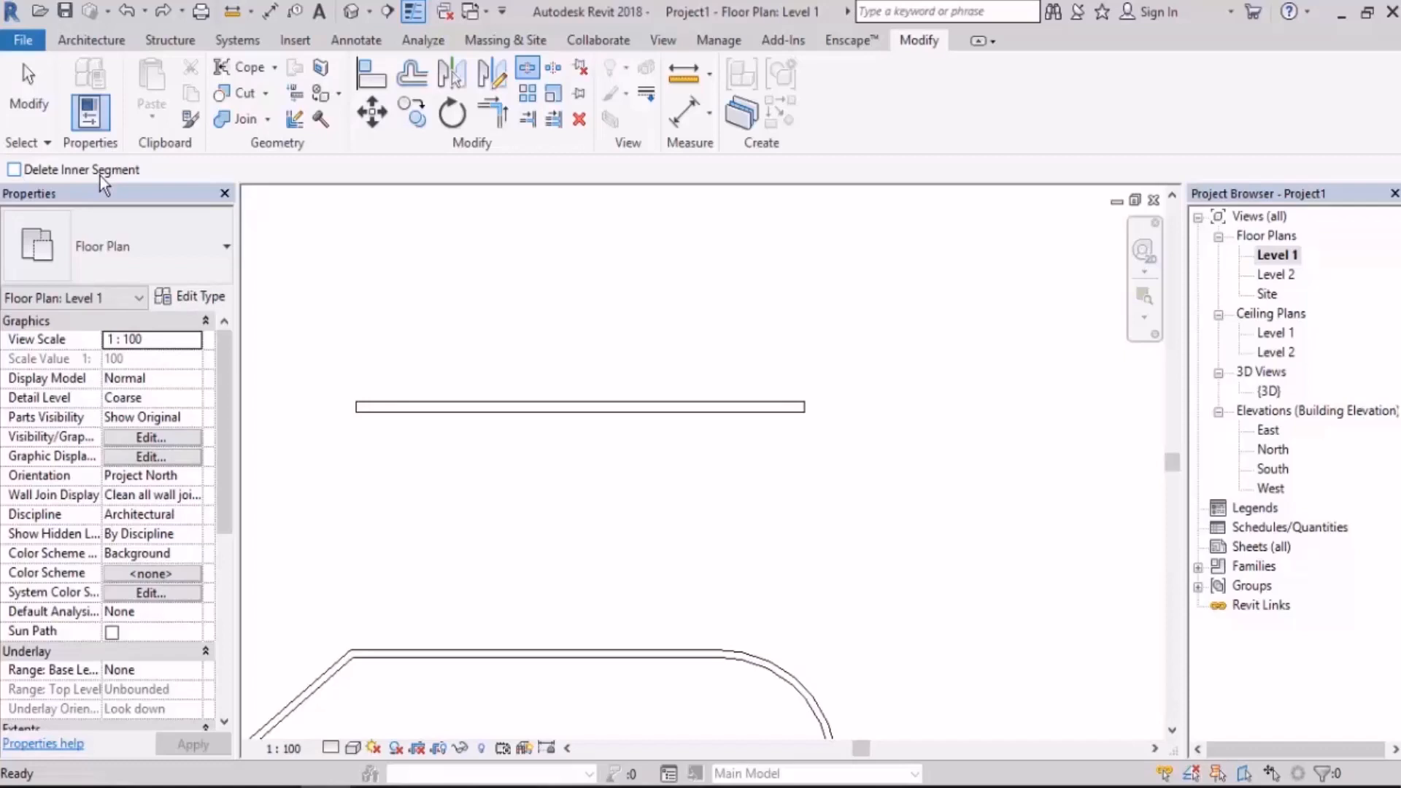
{"action": "left_click", "coordinate": [51, 171]}
{"action": "scroll", "coordinate": [452, 394], "scroll_direction": "up", "scroll_amount": 1}
{"action": "middle_click_drag", "start_coordinate": [464, 398], "coordinate": [479, 382]}
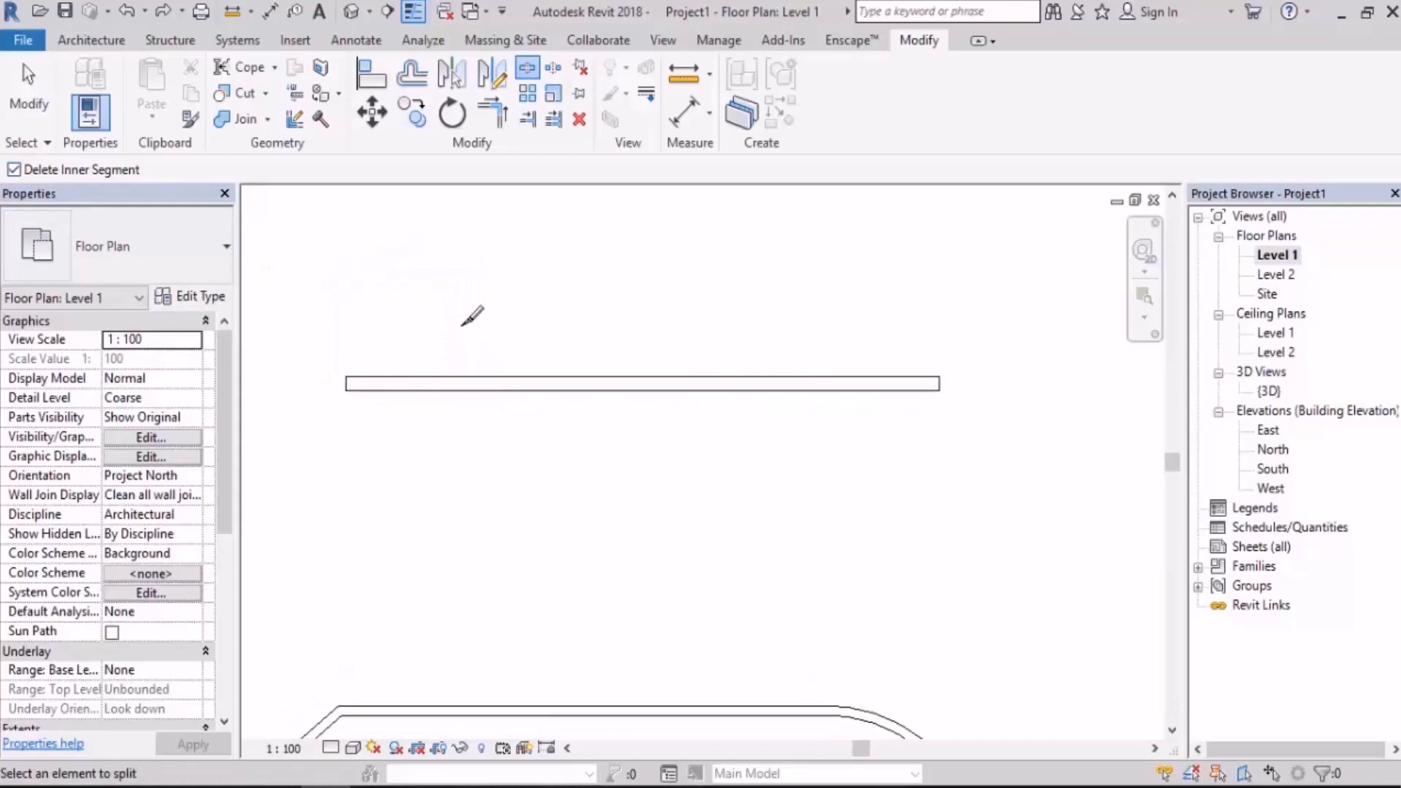
{"action": "left_click", "coordinate": [433, 383]}
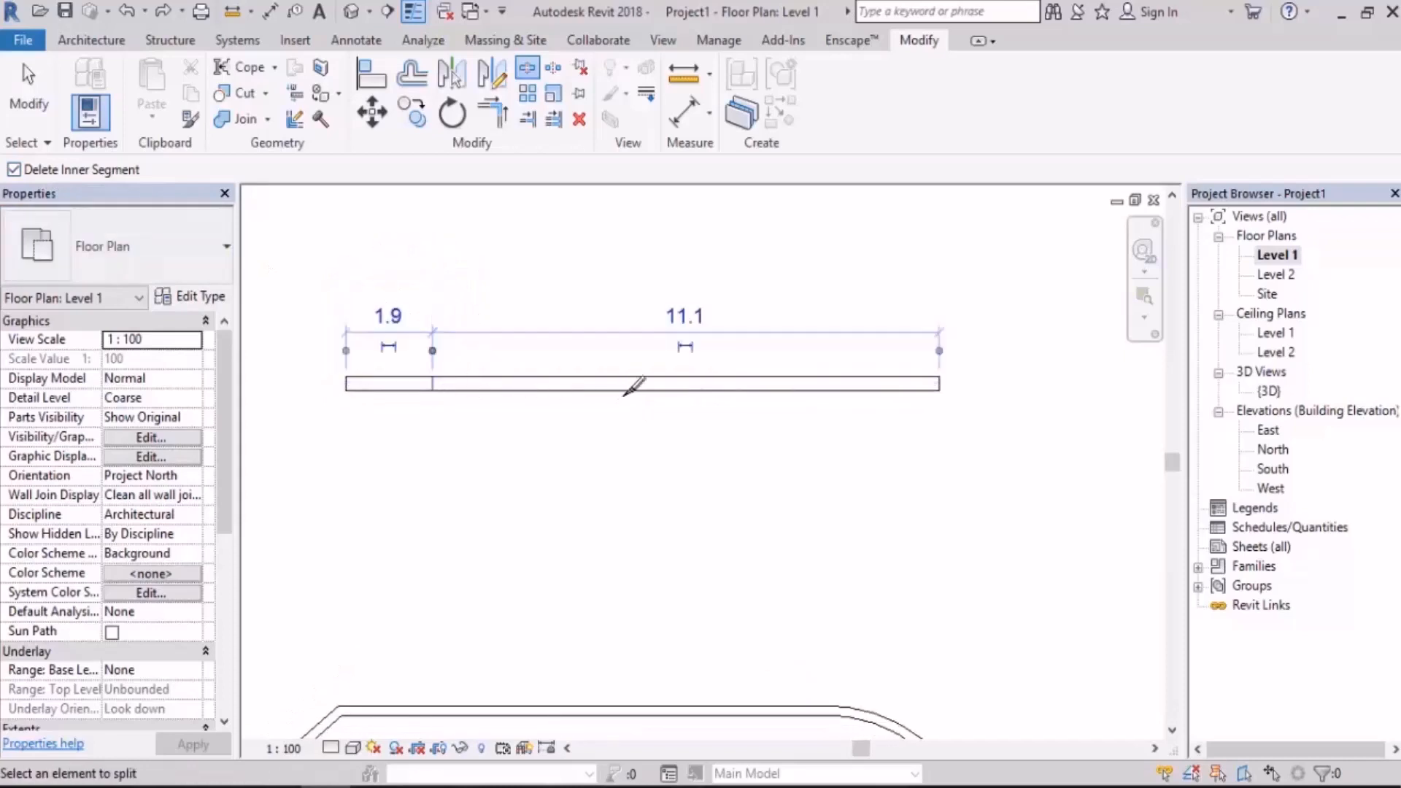
{"action": "left_click", "coordinate": [651, 383]}
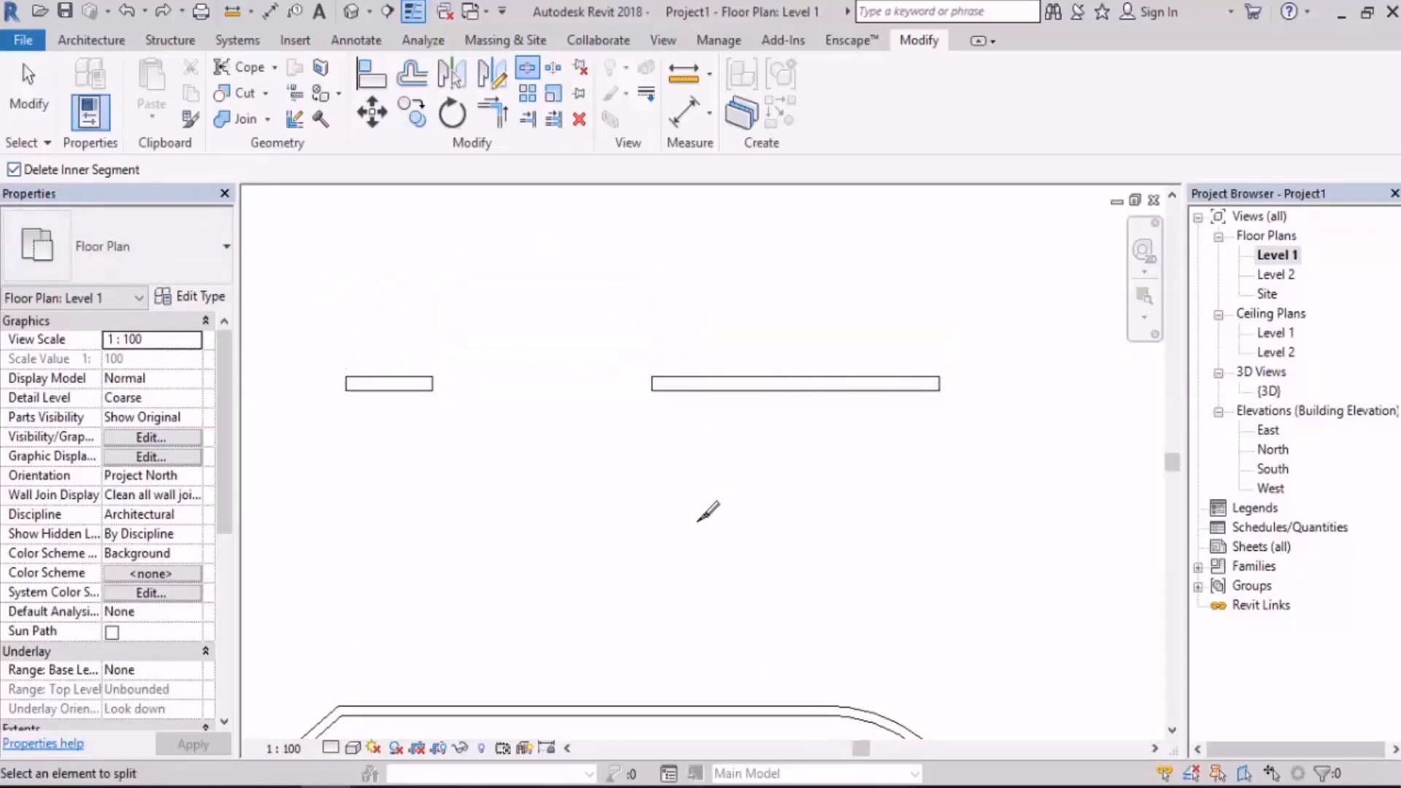
{"action": "left_click", "coordinate": [720, 383]}
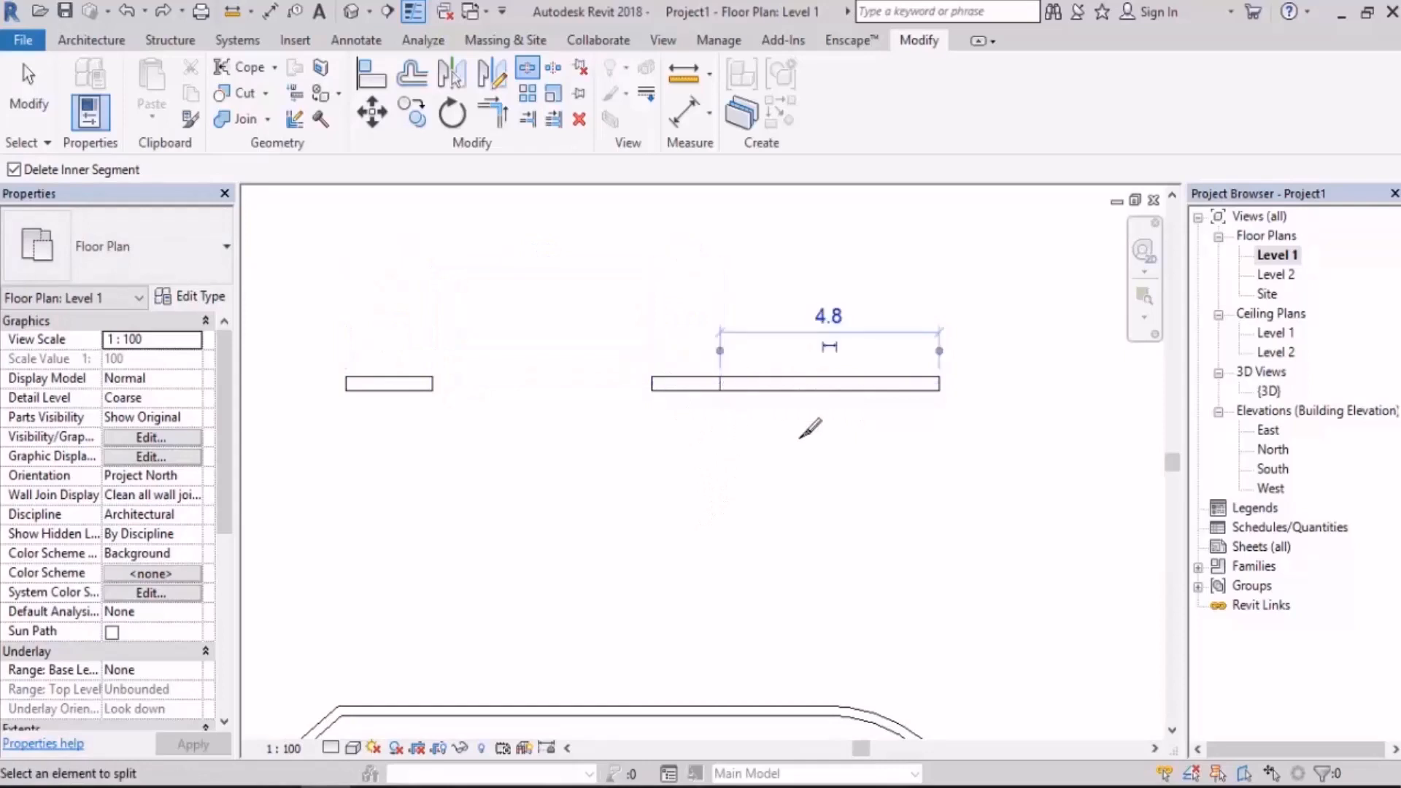
{"action": "left_click", "coordinate": [871, 383]}
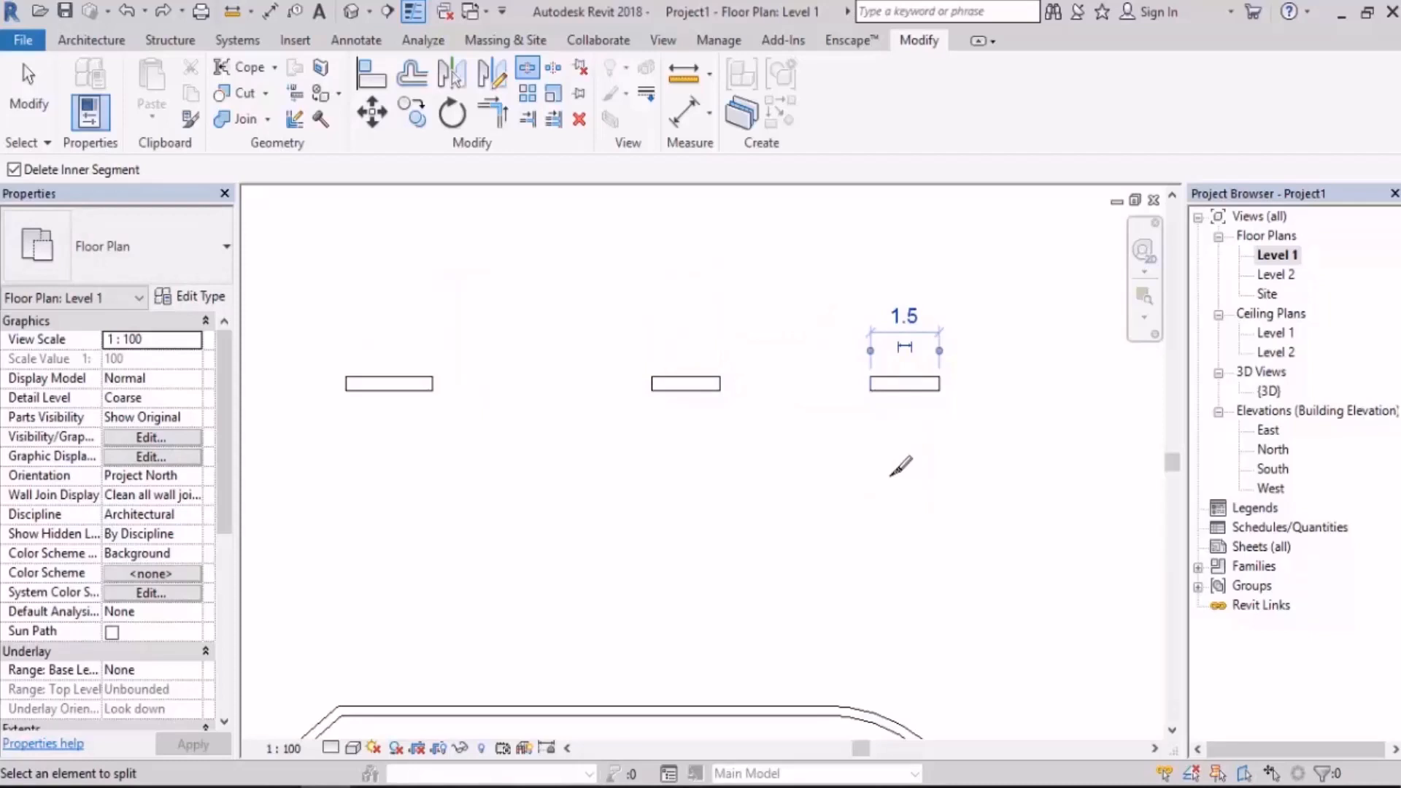
Undo the two gap cuts in the standalone wall and try Split with Gap about 2.3 m from its left end, using a 0.0254 joint gap
{"action": "key", "text": "ctrl+z"}
{"action": "key", "text": "ctrl+z"}
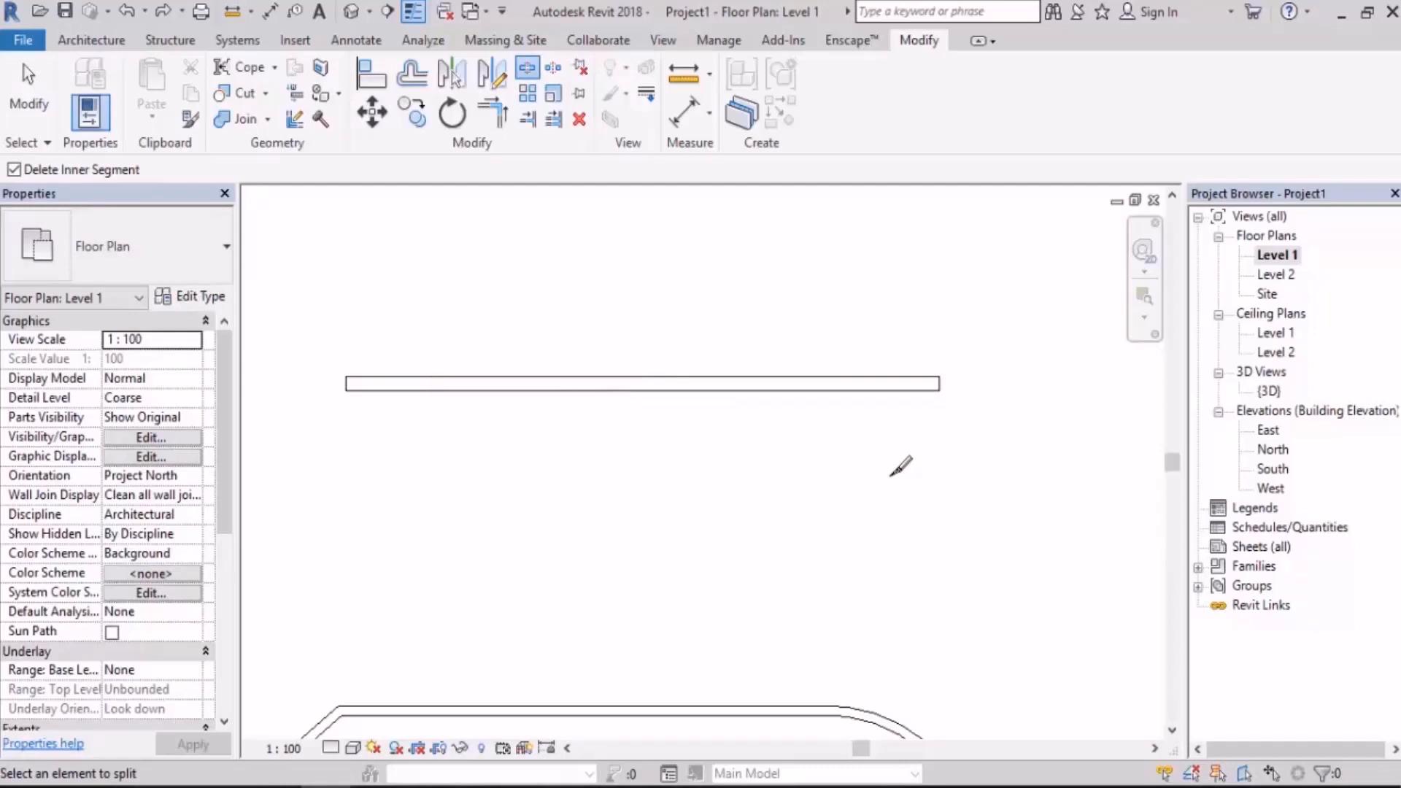
{"action": "left_click", "coordinate": [560, 70]}
{"action": "scroll", "coordinate": [481, 375], "scroll_direction": "up", "scroll_amount": 2}
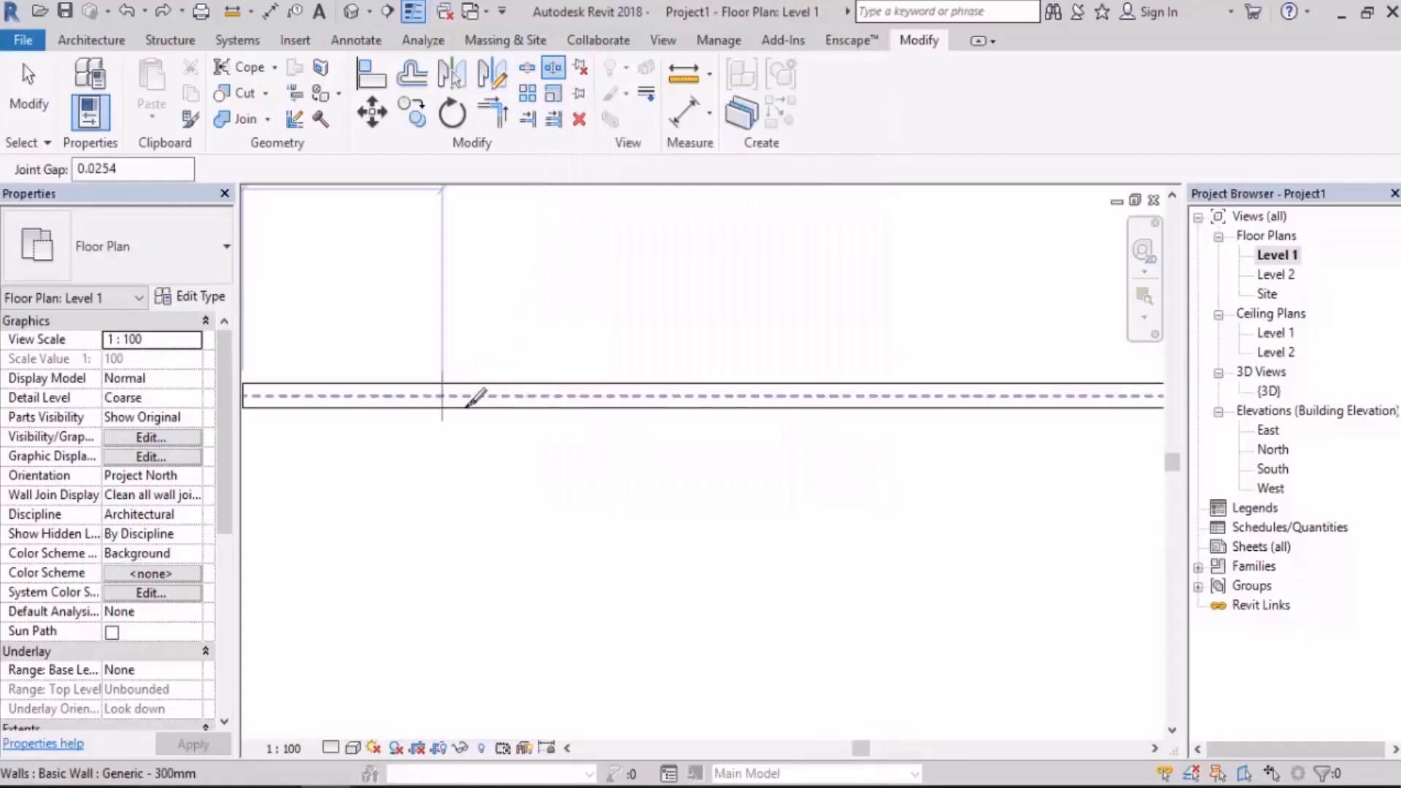
{"action": "left_click", "coordinate": [567, 405]}
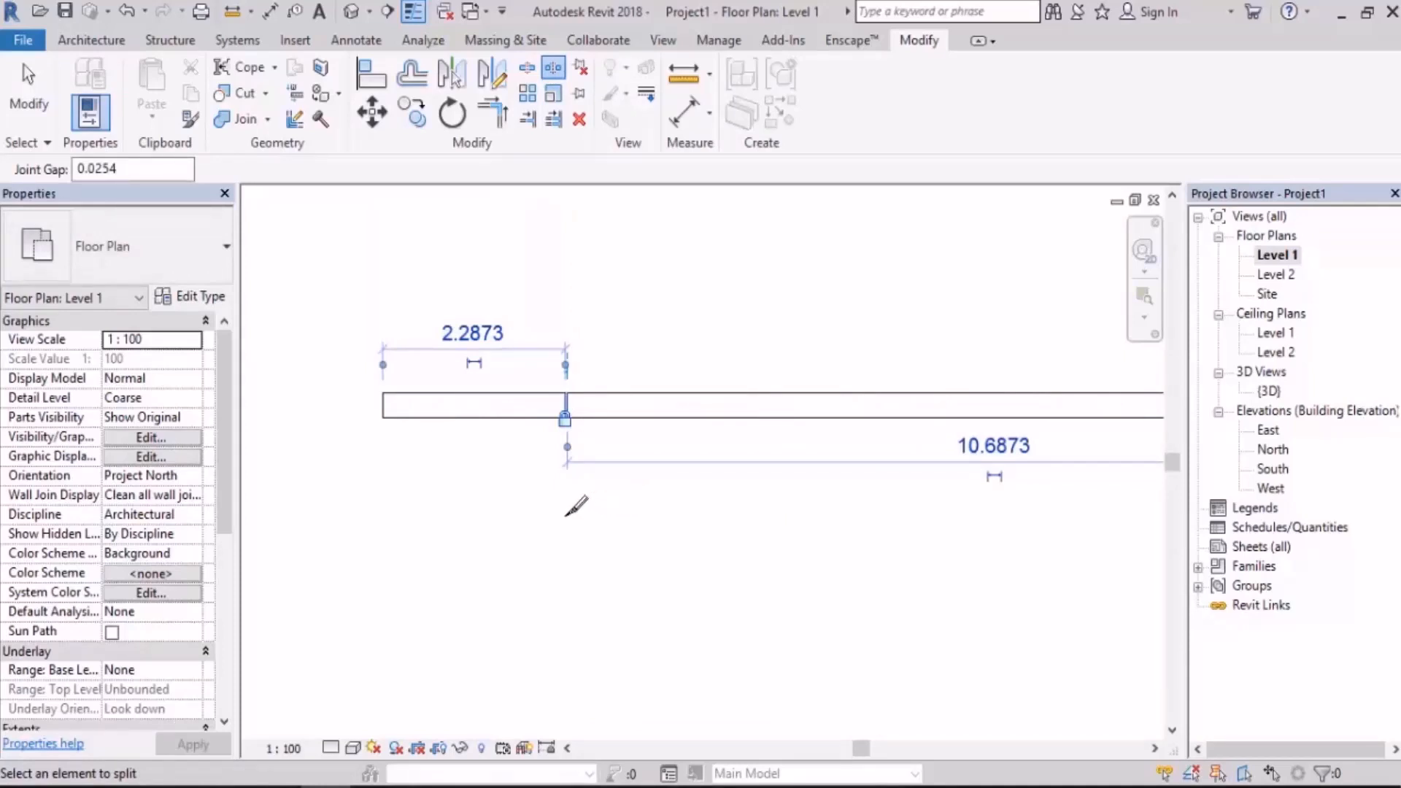
{"action": "key", "text": "Escape"}
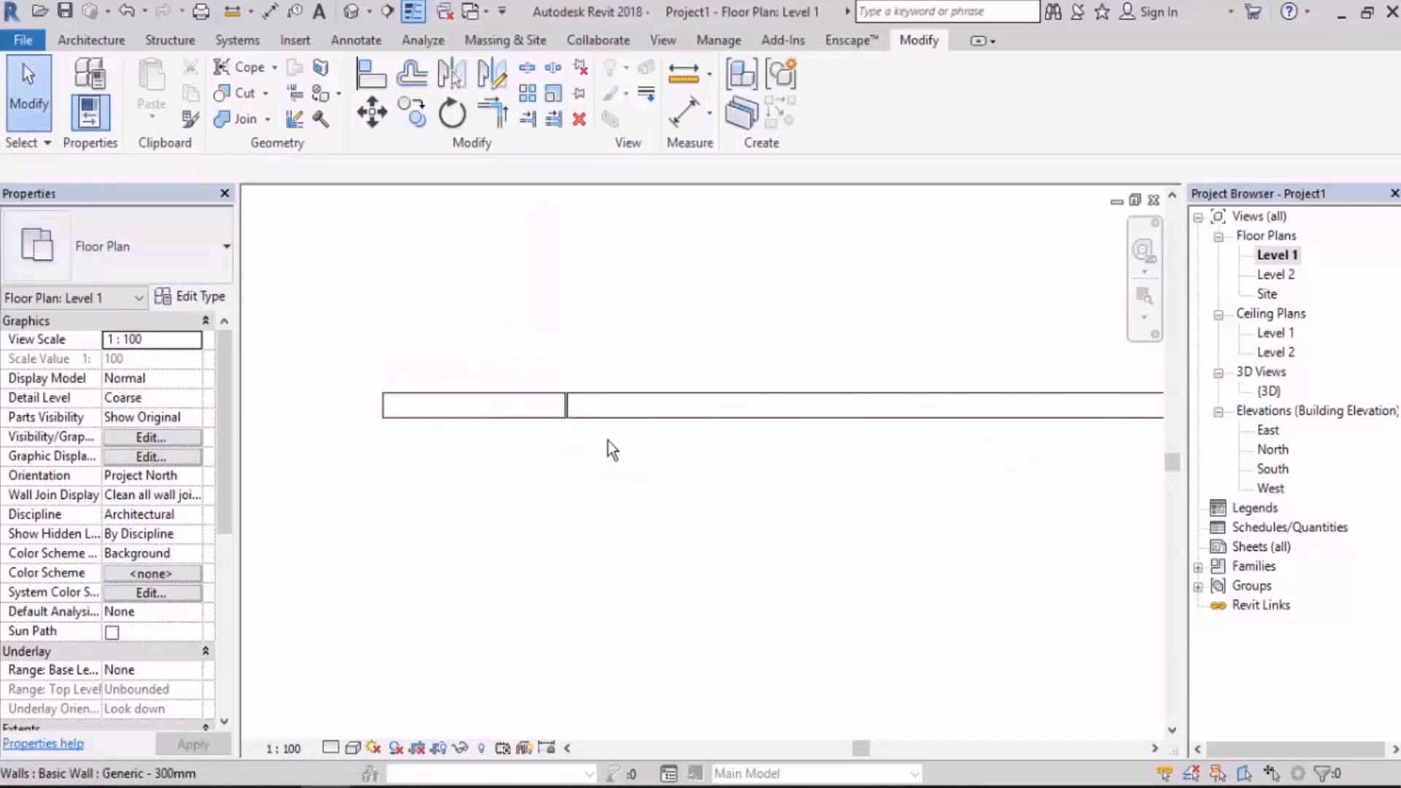
{"action": "left_click", "coordinate": [607, 414]}
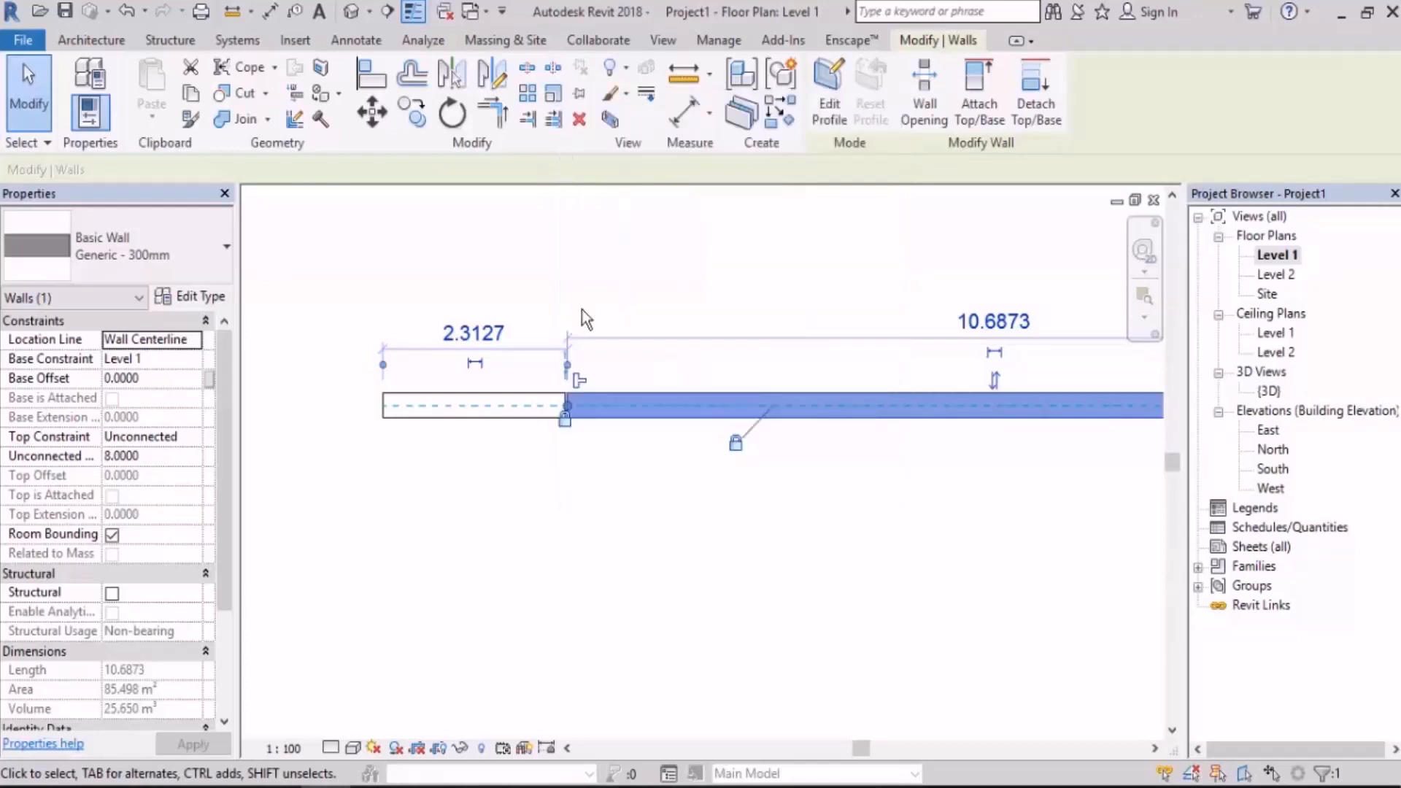
Delete both segments of the standalone wall above the wall chain
{"action": "left_click", "coordinate": [601, 508]}
{"action": "scroll", "coordinate": [583, 409], "scroll_direction": "down", "scroll_amount": 3}
{"action": "scroll", "coordinate": [561, 405], "scroll_direction": "down", "scroll_amount": 3}
{"action": "left_click_drag", "start_coordinate": [863, 322], "coordinate": [497, 434]}
{"action": "key", "text": "Delete"}
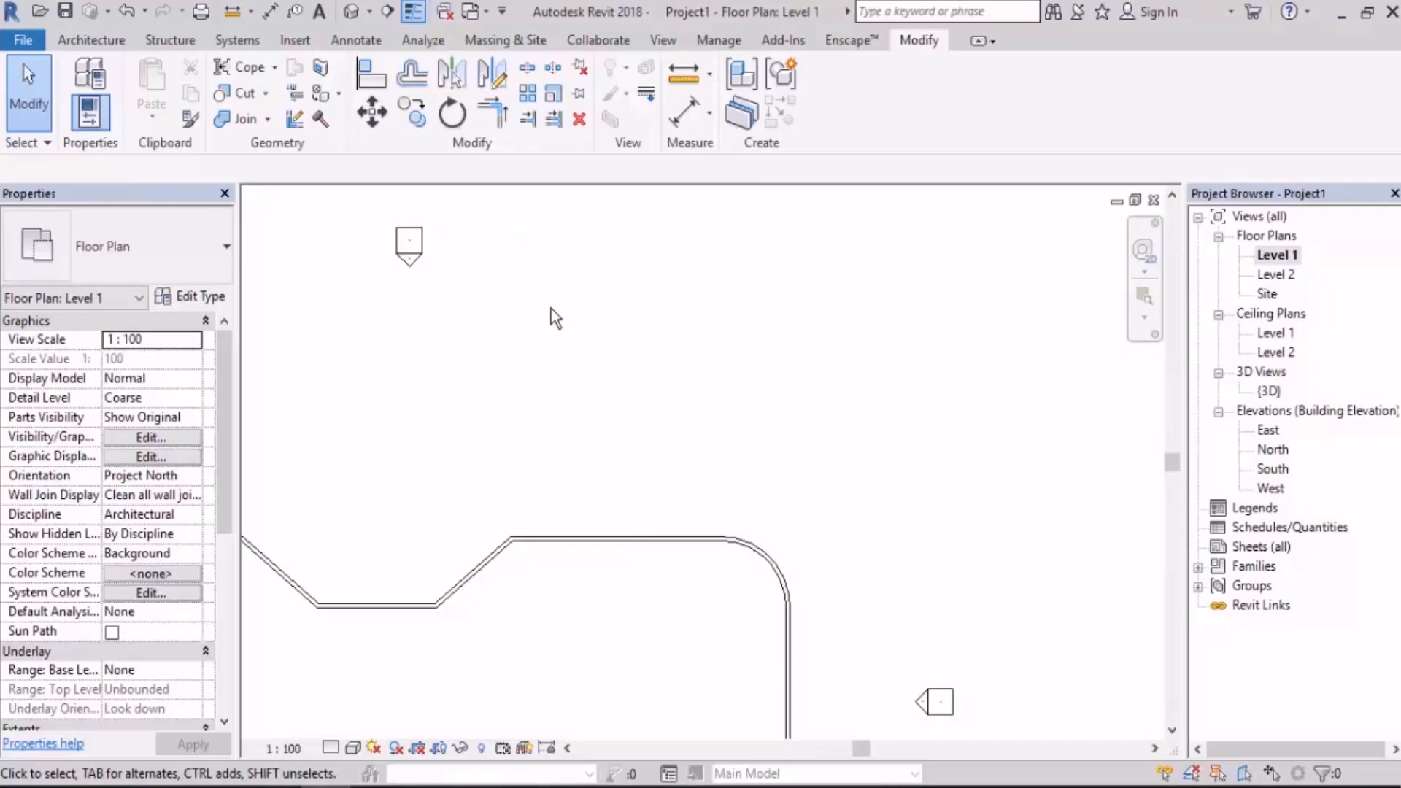
Draw separate horizontal and vertical Generic - 90mm Brick walls above the wall chain, leaving an open corner between them
{"action": "left_click", "coordinate": [91, 39]}
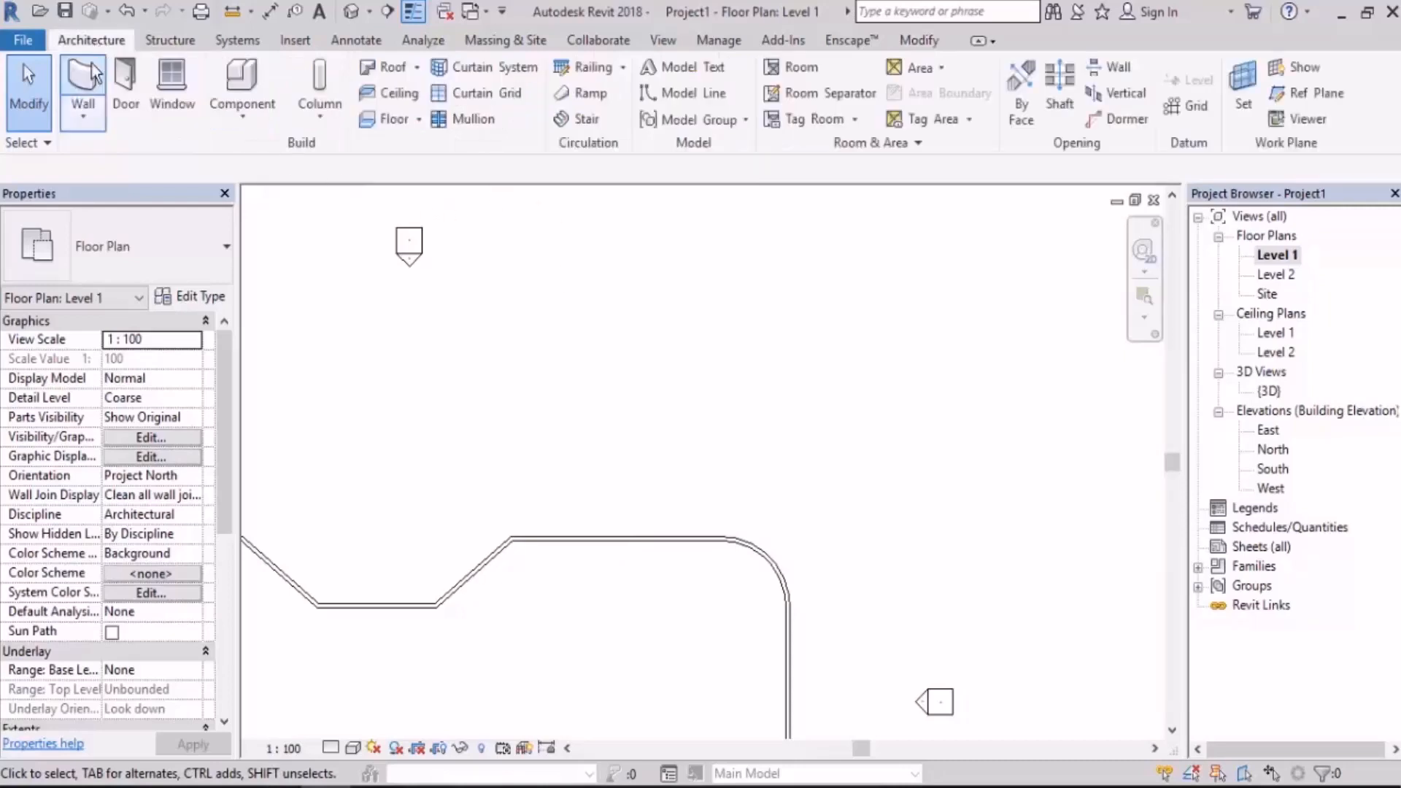
{"action": "key", "text": "Escape"}
{"action": "key", "text": "w"}
{"action": "key", "text": "a"}
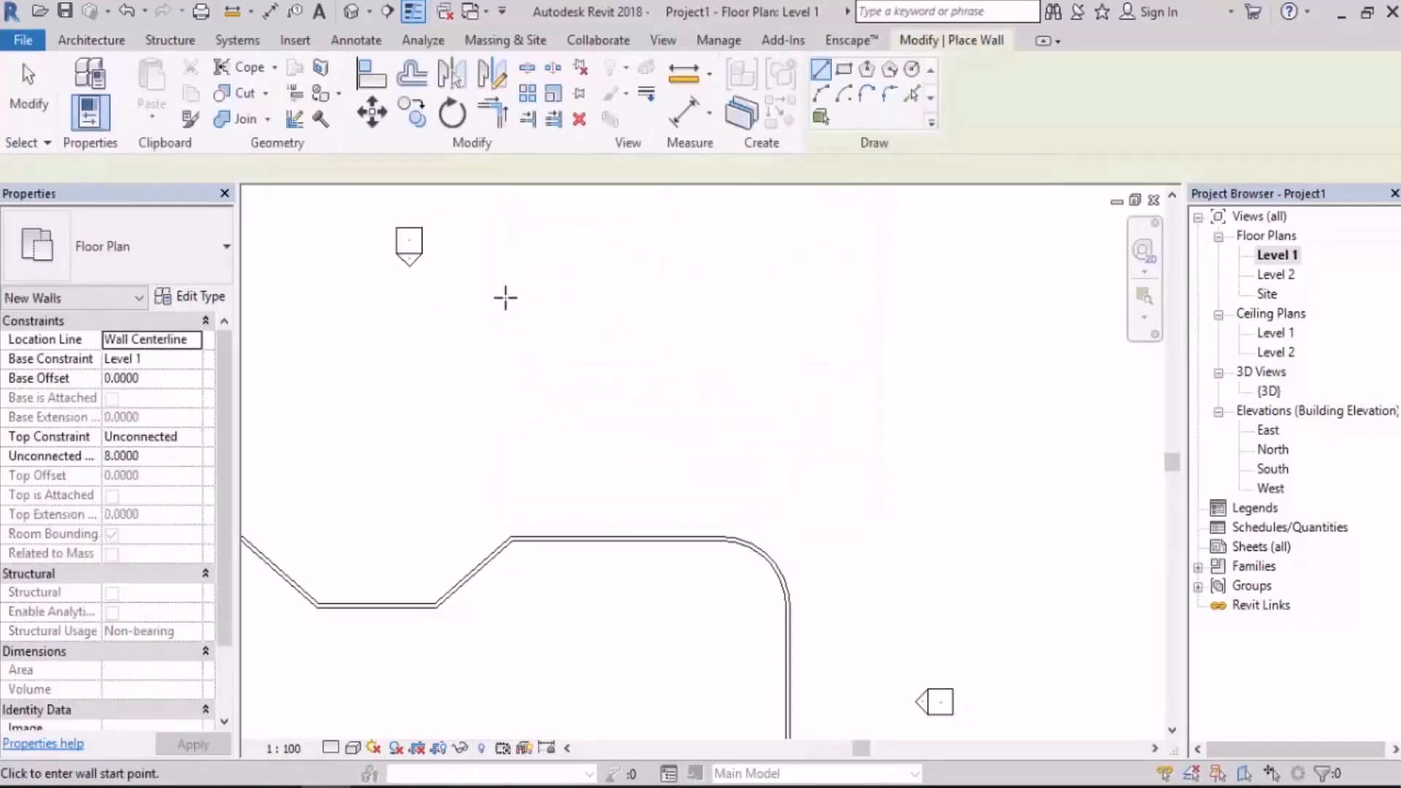
{"action": "left_click", "coordinate": [506, 297]}
{"action": "left_click", "coordinate": [633, 297]}
{"action": "key", "text": "Escape"}
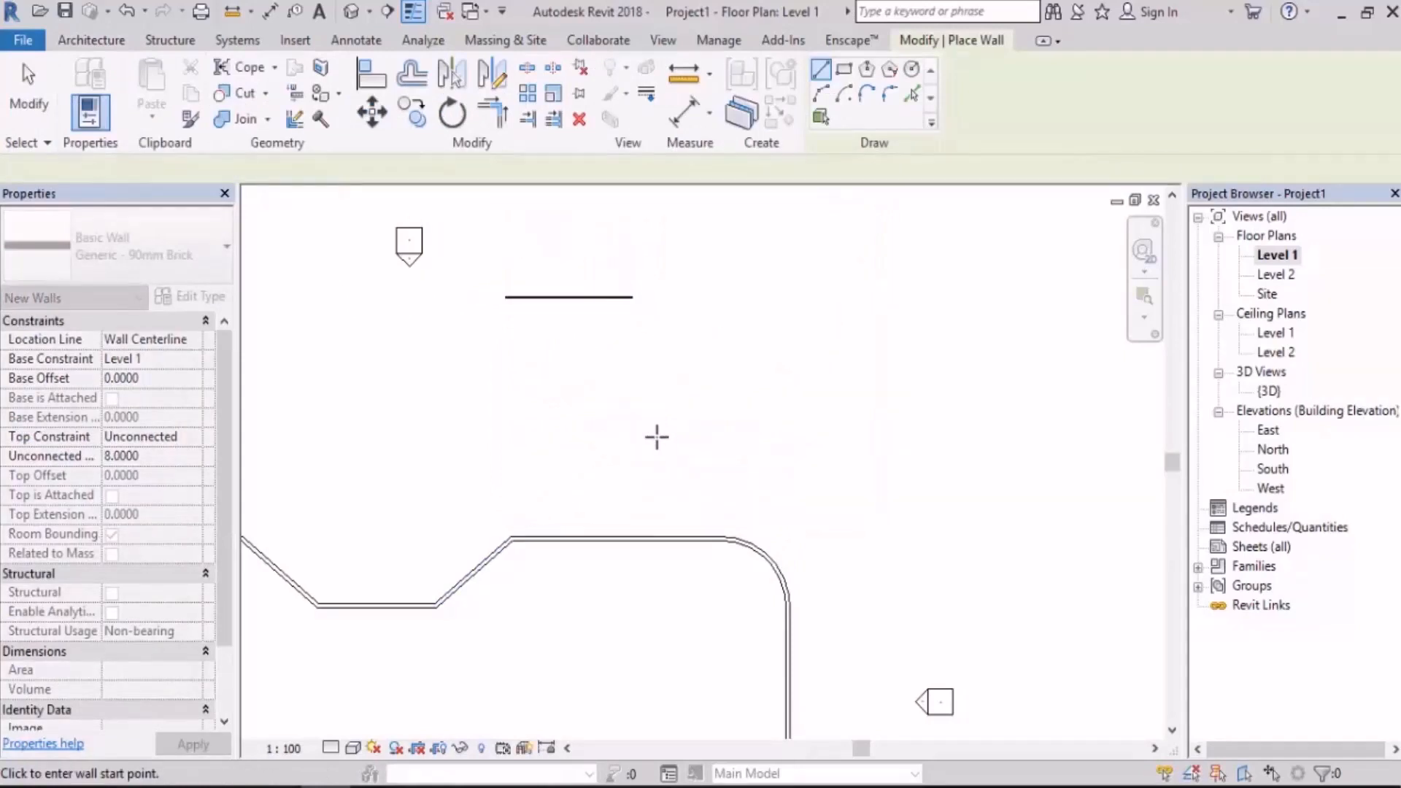
{"action": "left_click", "coordinate": [656, 445]}
{"action": "left_click", "coordinate": [656, 339]}
{"action": "key", "text": "Escape"}
Draw a slanted Generic - 90mm Brick wall to the right of the open corner and a vertical wall crossing it
{"action": "middle_click_drag", "start_coordinate": [788, 354], "coordinate": [657, 403]}
{"action": "left_click", "coordinate": [646, 364]}
{"action": "left_click", "coordinate": [844, 310]}
{"action": "key", "text": "Escape"}
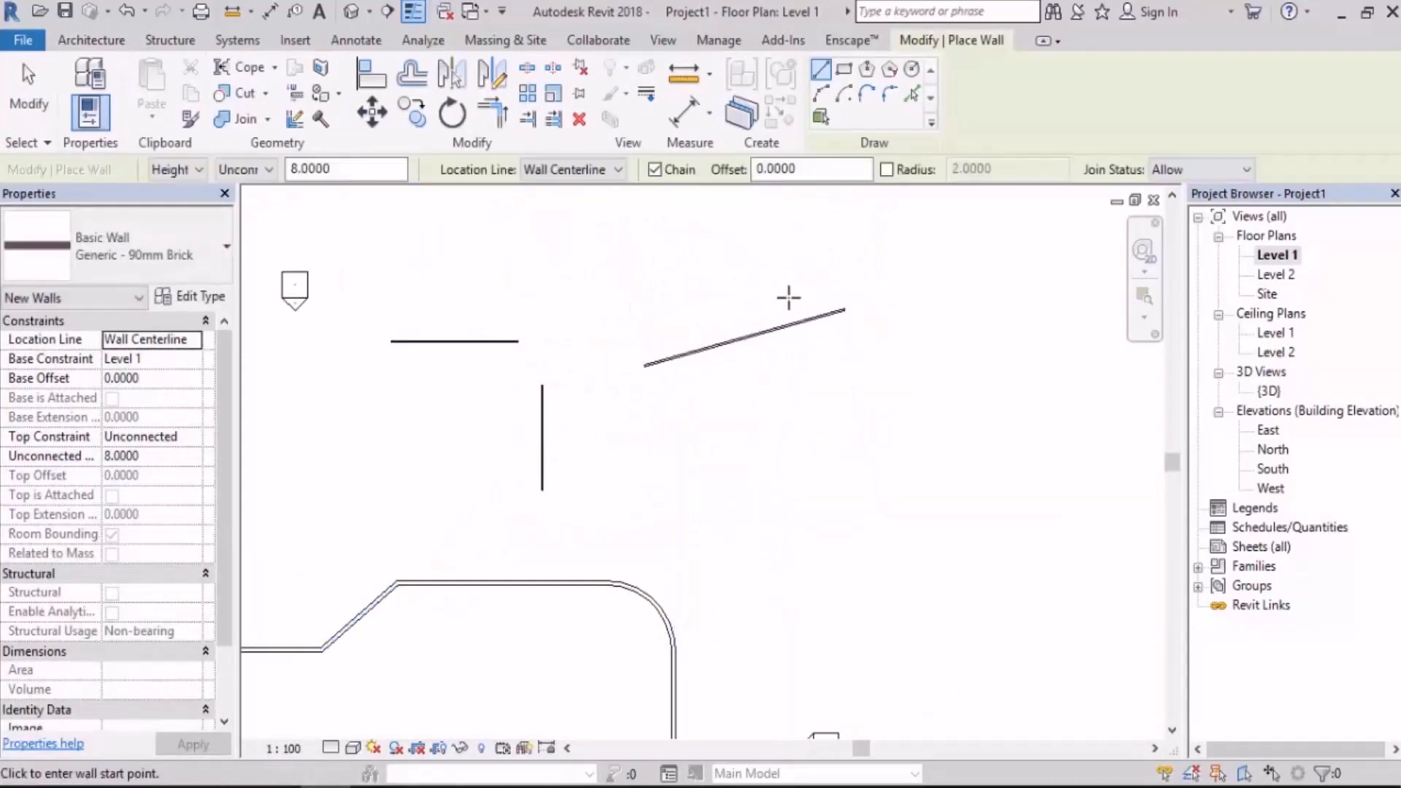
{"action": "left_click", "coordinate": [787, 292]}
{"action": "left_click", "coordinate": [798, 527]}
{"action": "key", "text": "Escape"}
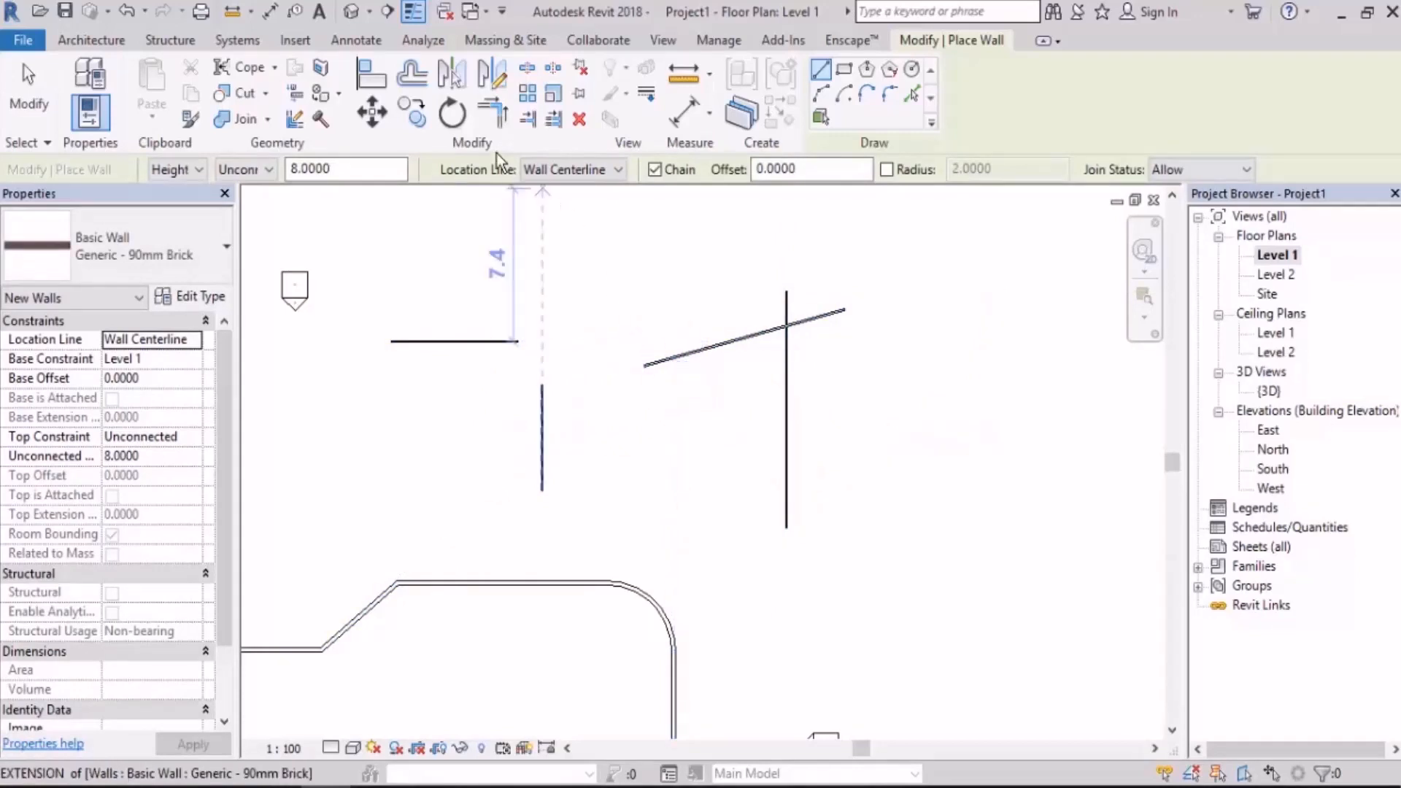
Try Trim/Extend to Corner on both wall pairs, closing the open corner and keeping the crossing pair's left and lower parts
{"action": "left_click", "coordinate": [492, 115]}
{"action": "middle_click_drag", "start_coordinate": [591, 369], "coordinate": [644, 363]}
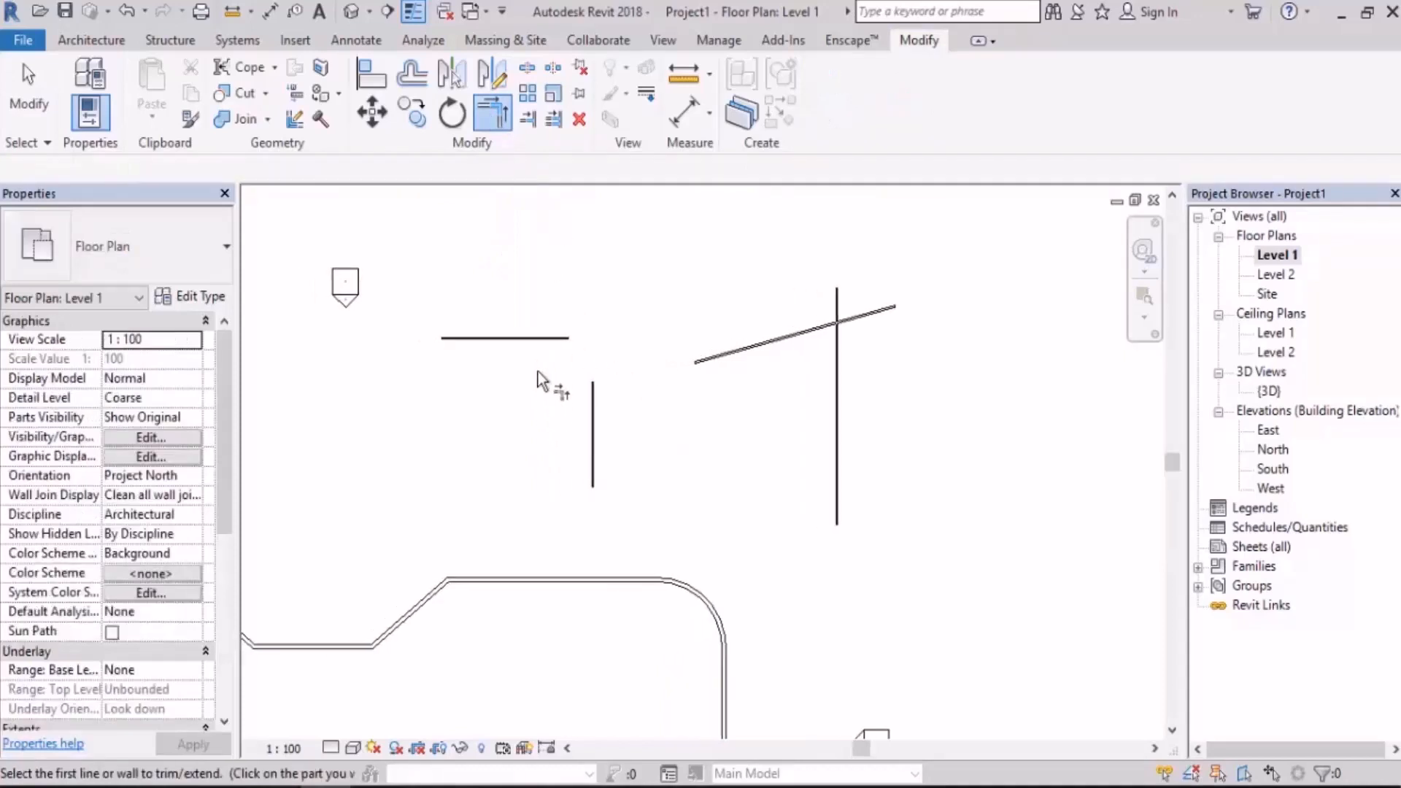
{"action": "left_click", "coordinate": [536, 339]}
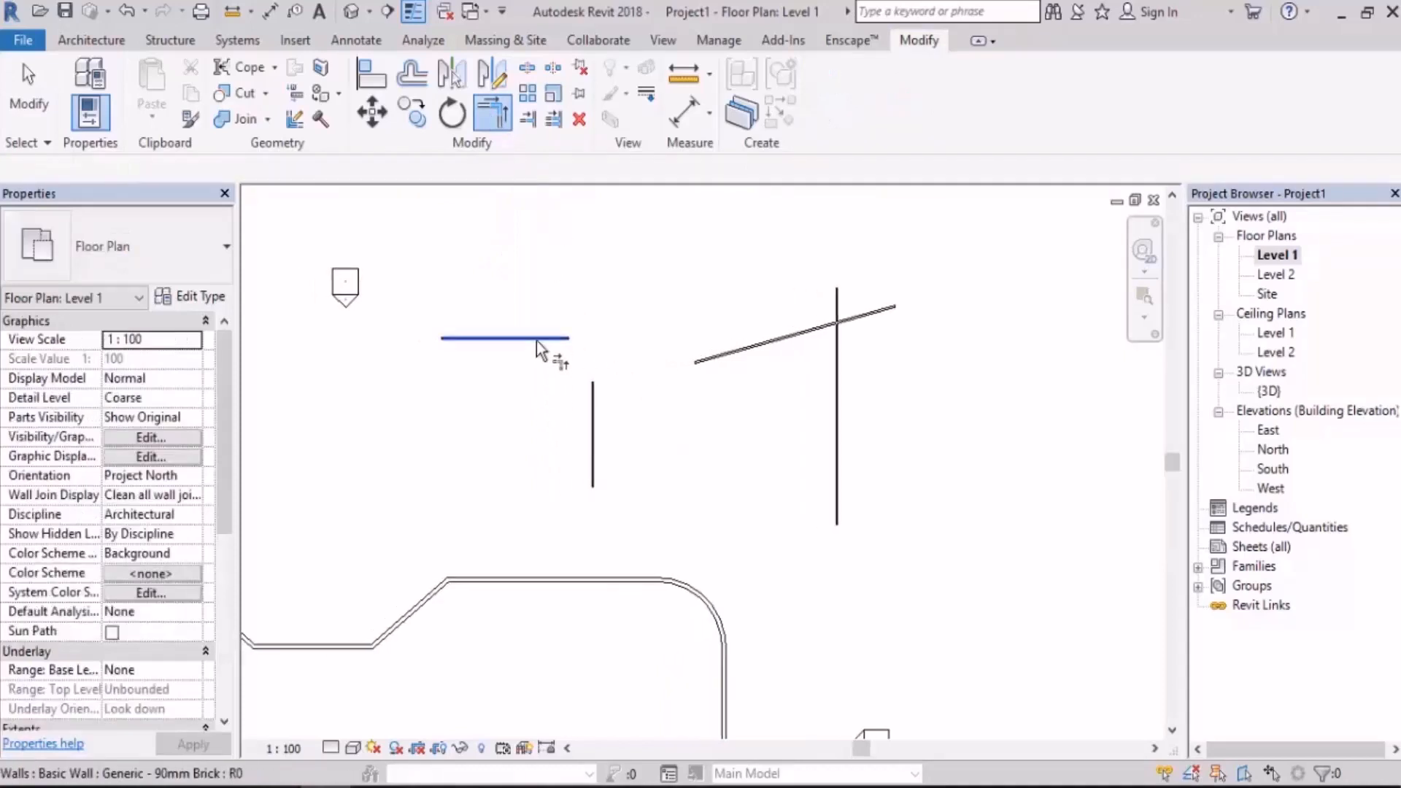
{"action": "left_click", "coordinate": [589, 406]}
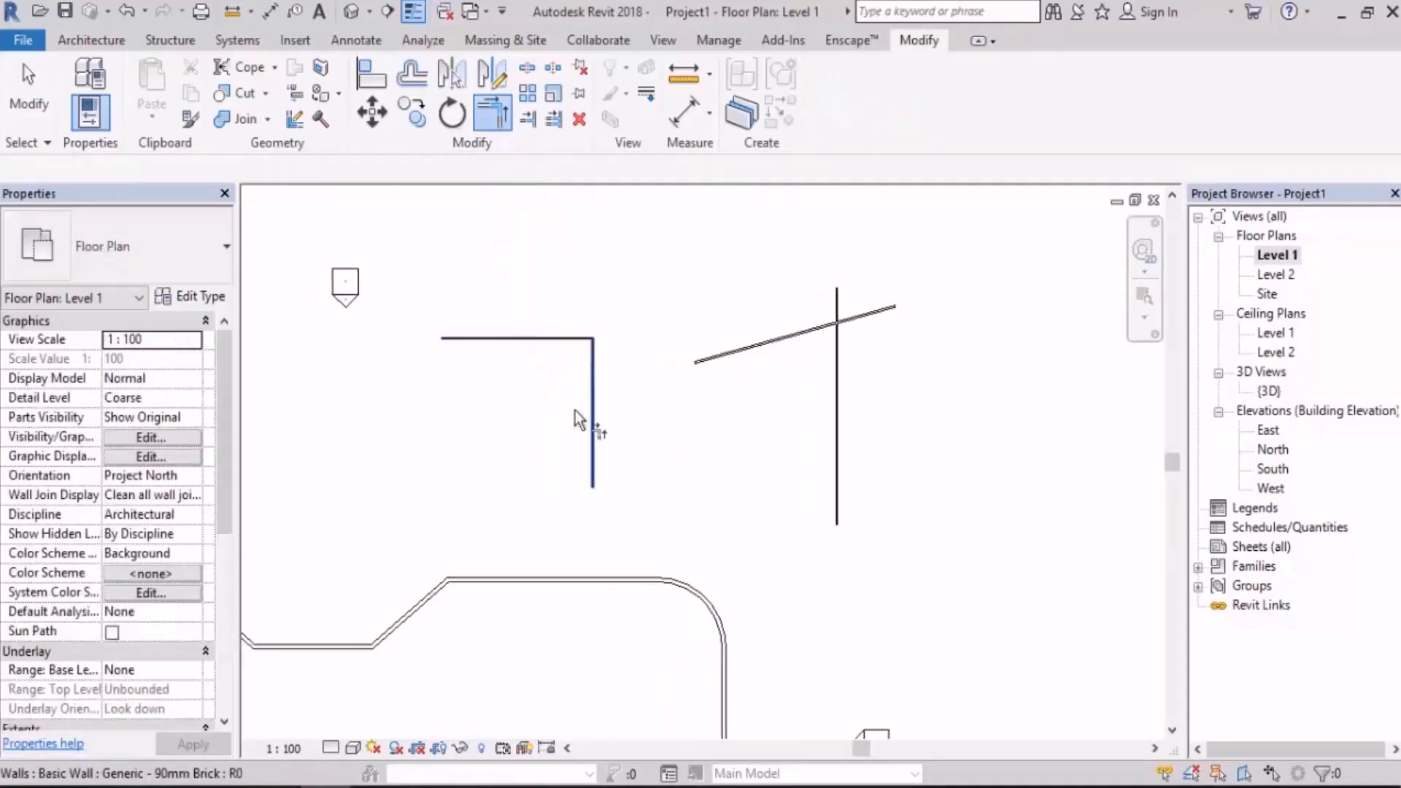
{"action": "left_click", "coordinate": [798, 341]}
{"action": "left_click", "coordinate": [837, 389]}
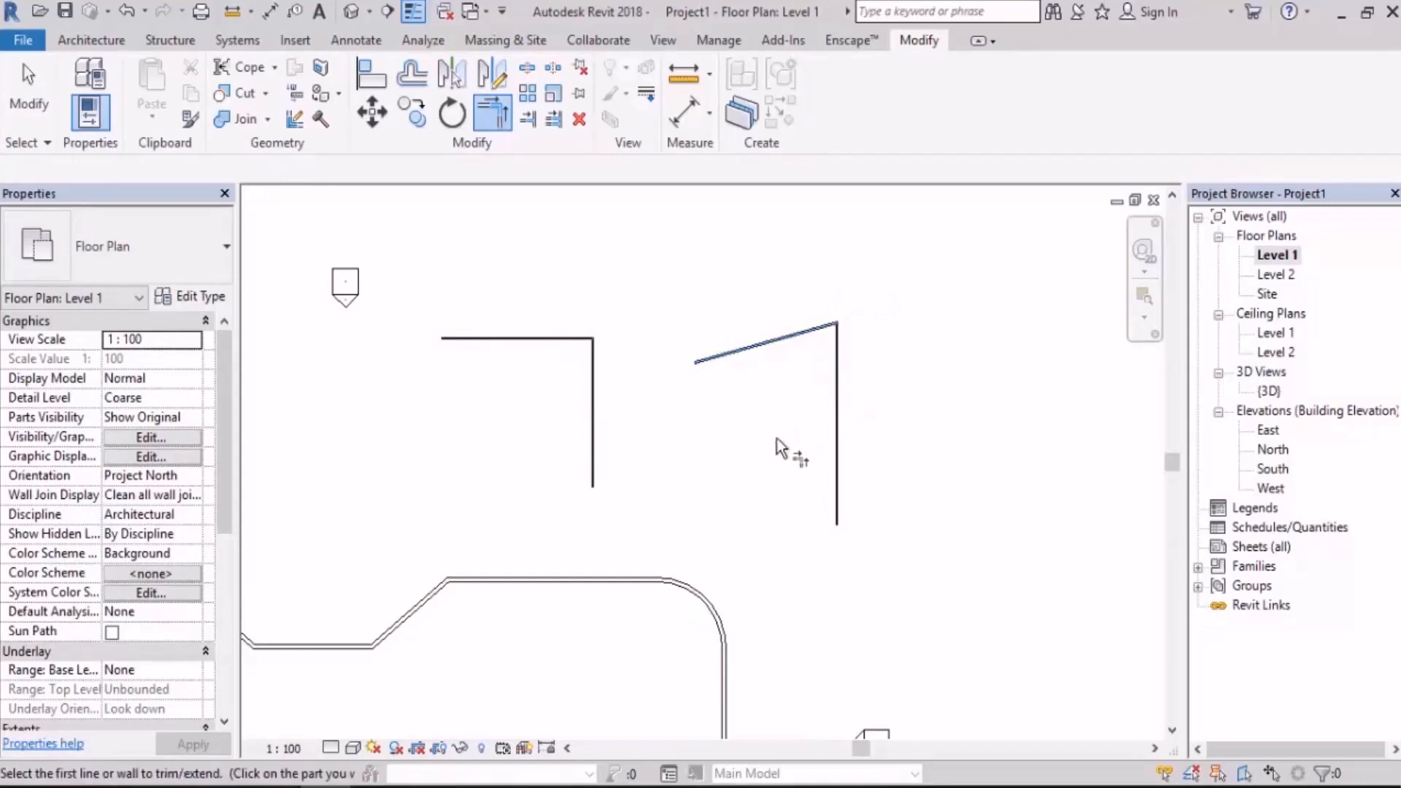
Undo both corner trims, retry the crossing pair alone by keeping its left slanted and lower vertical parts, and undo that trim too
{"action": "key", "text": "ctrl+z"}
{"action": "key", "text": "ctrl+z"}
{"action": "scroll", "coordinate": [922, 343], "scroll_direction": "up", "scroll_amount": 4}
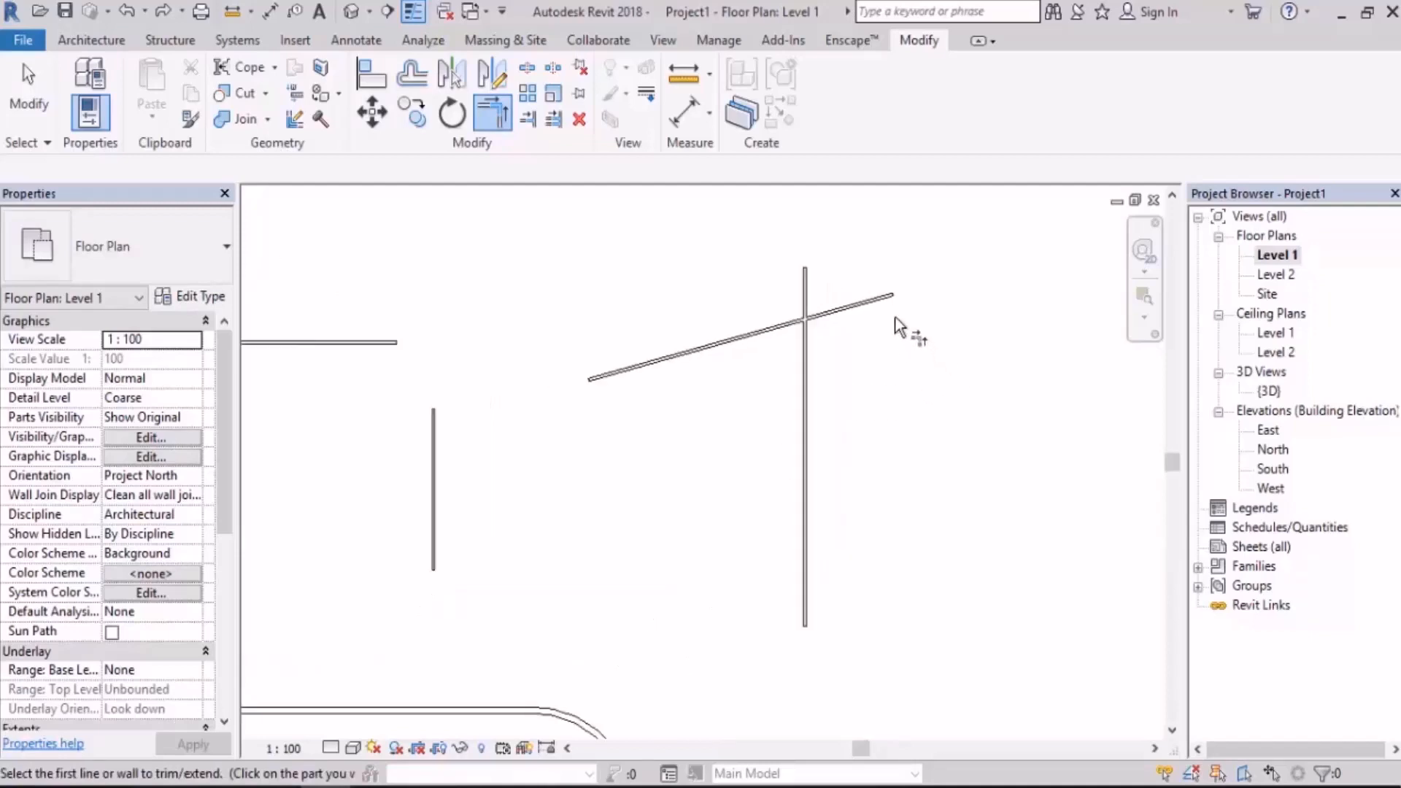
{"action": "middle_click_drag", "start_coordinate": [817, 384], "coordinate": [816, 429]}
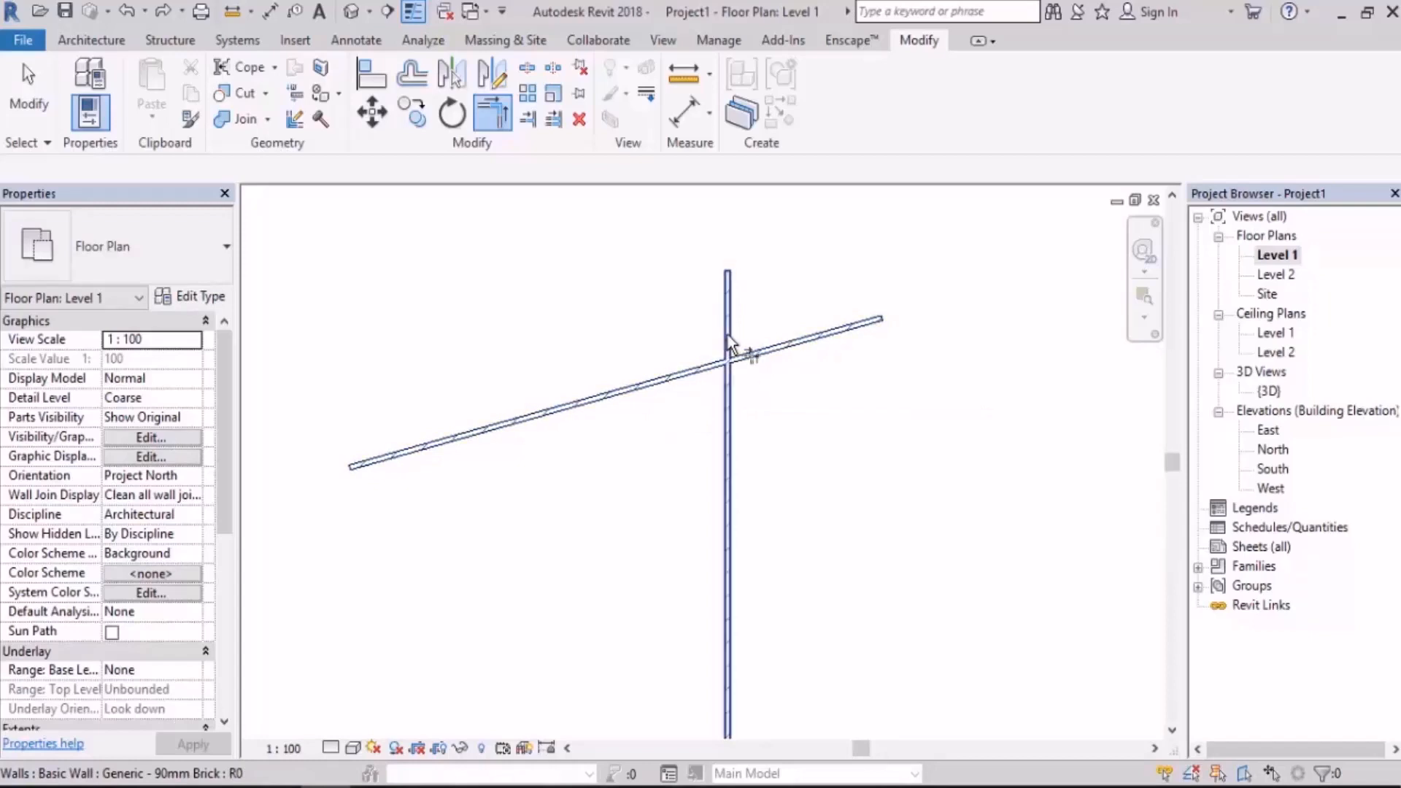
{"action": "scroll", "coordinate": [692, 459], "scroll_direction": "down", "scroll_amount": 1}
{"action": "middle_click_drag", "start_coordinate": [692, 459], "coordinate": [720, 381]}
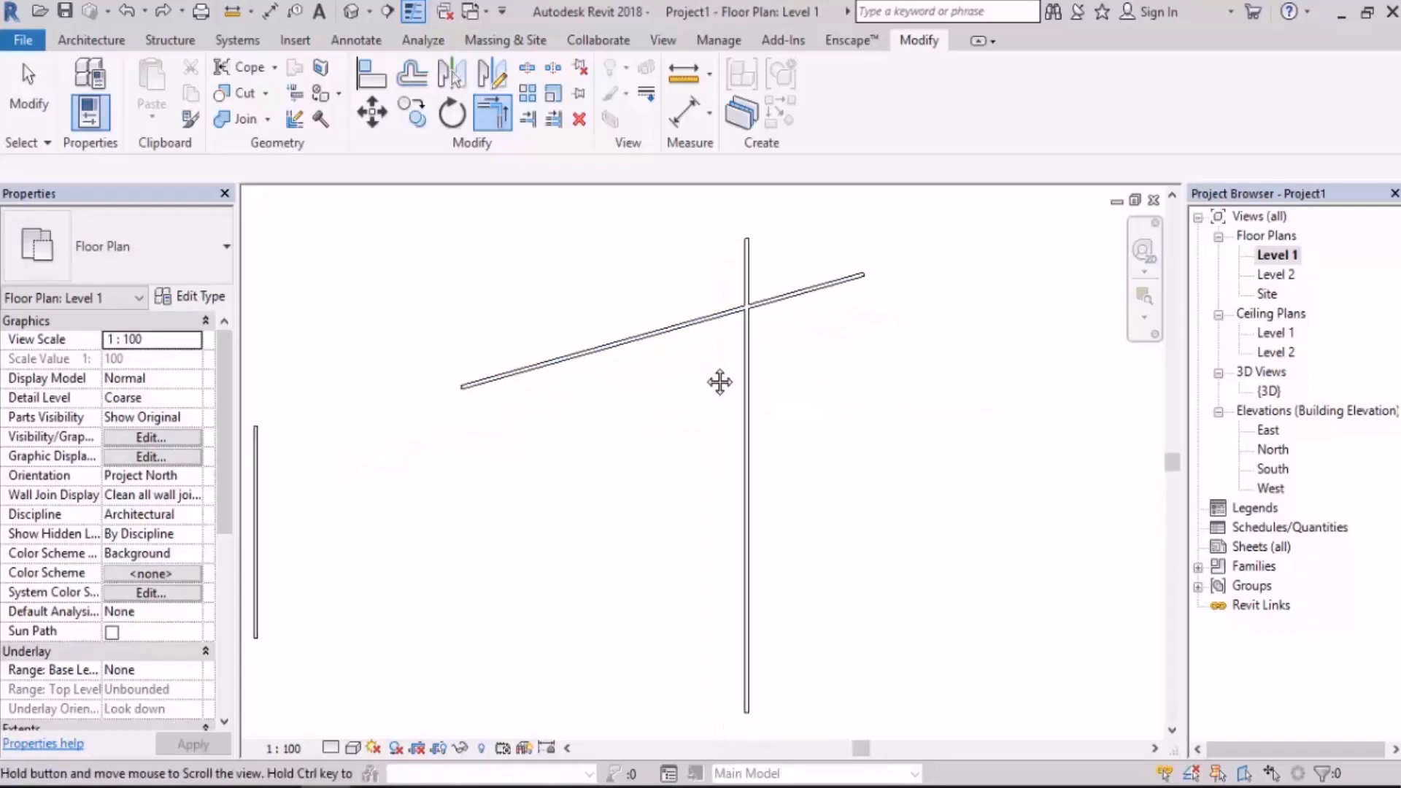
{"action": "left_click", "coordinate": [601, 366]}
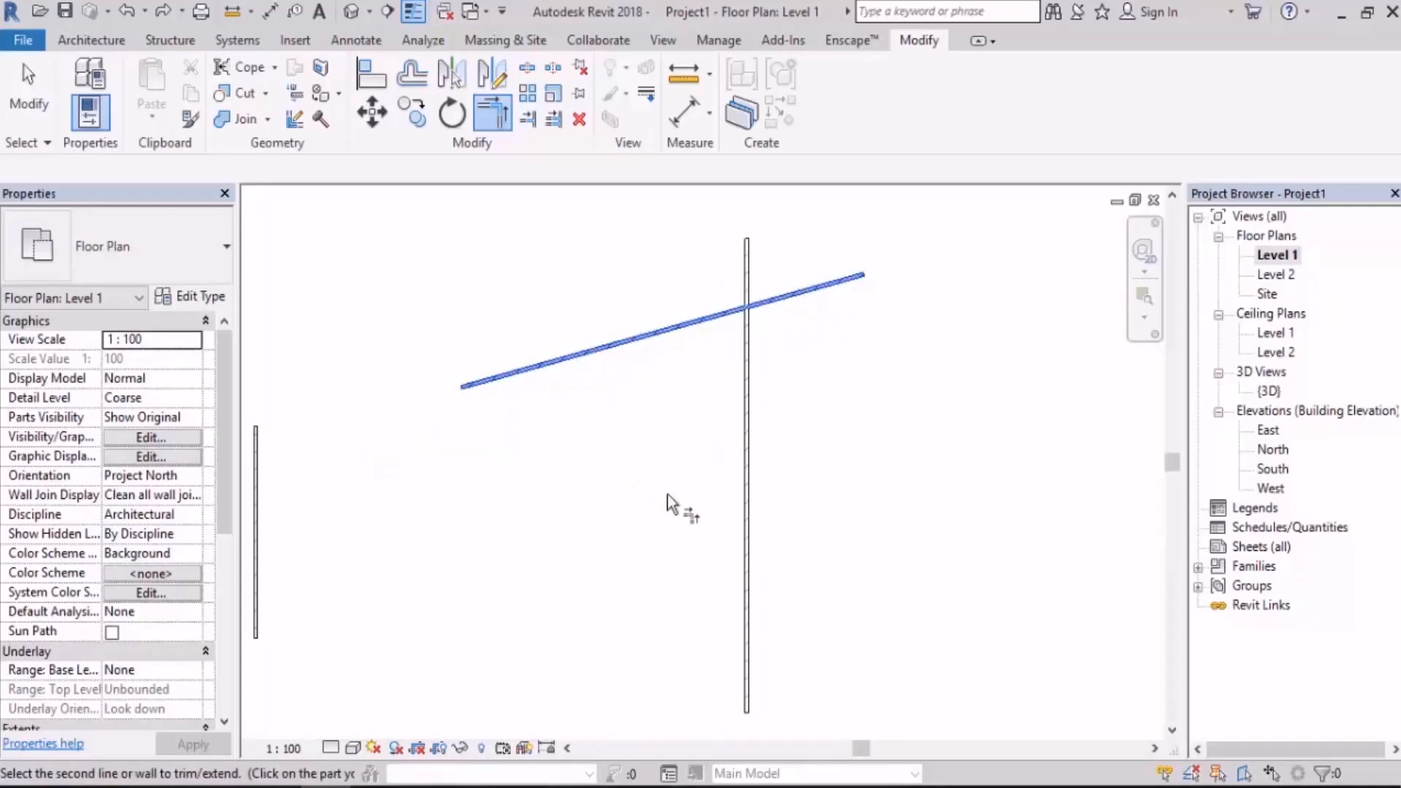
{"action": "left_click", "coordinate": [748, 539]}
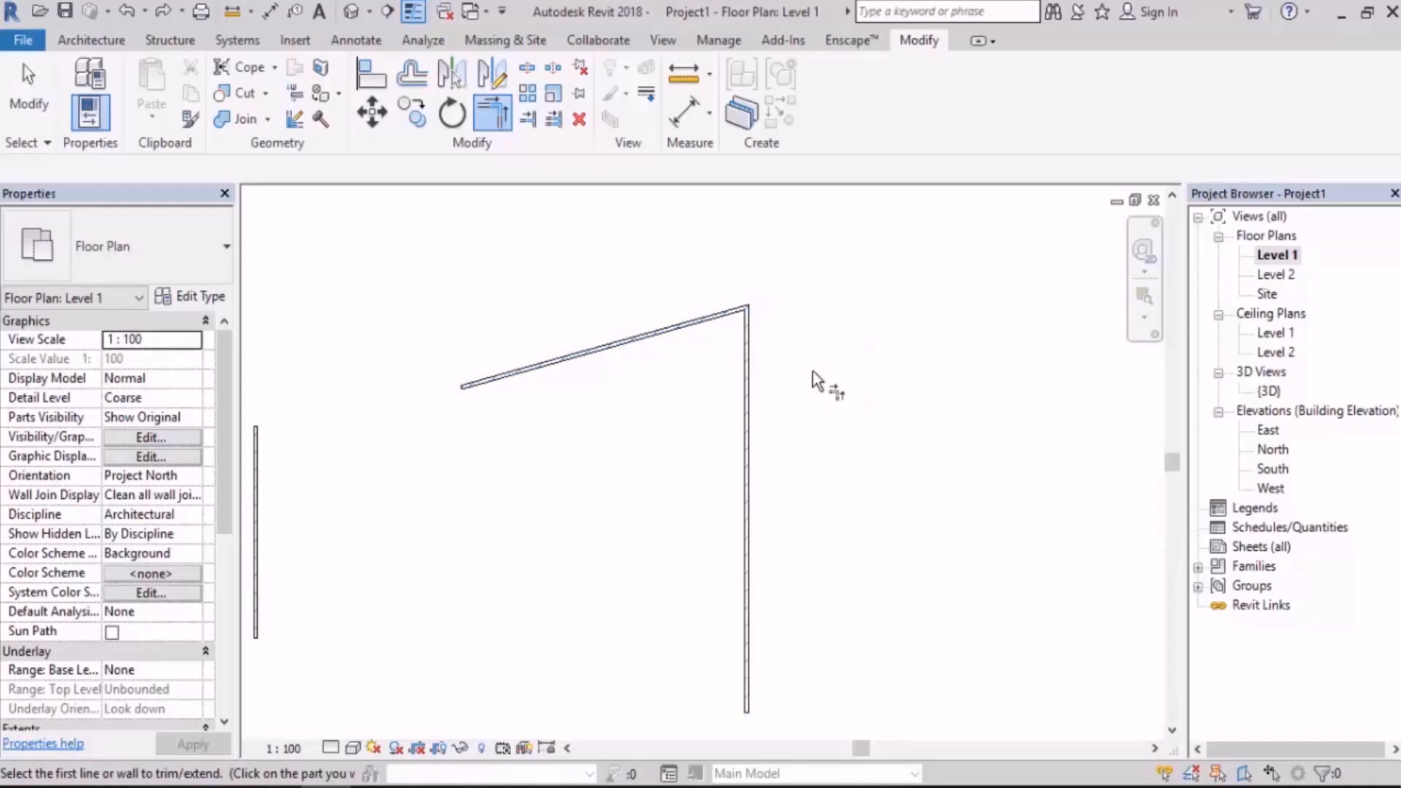
{"action": "key", "text": "ctrl+z"}
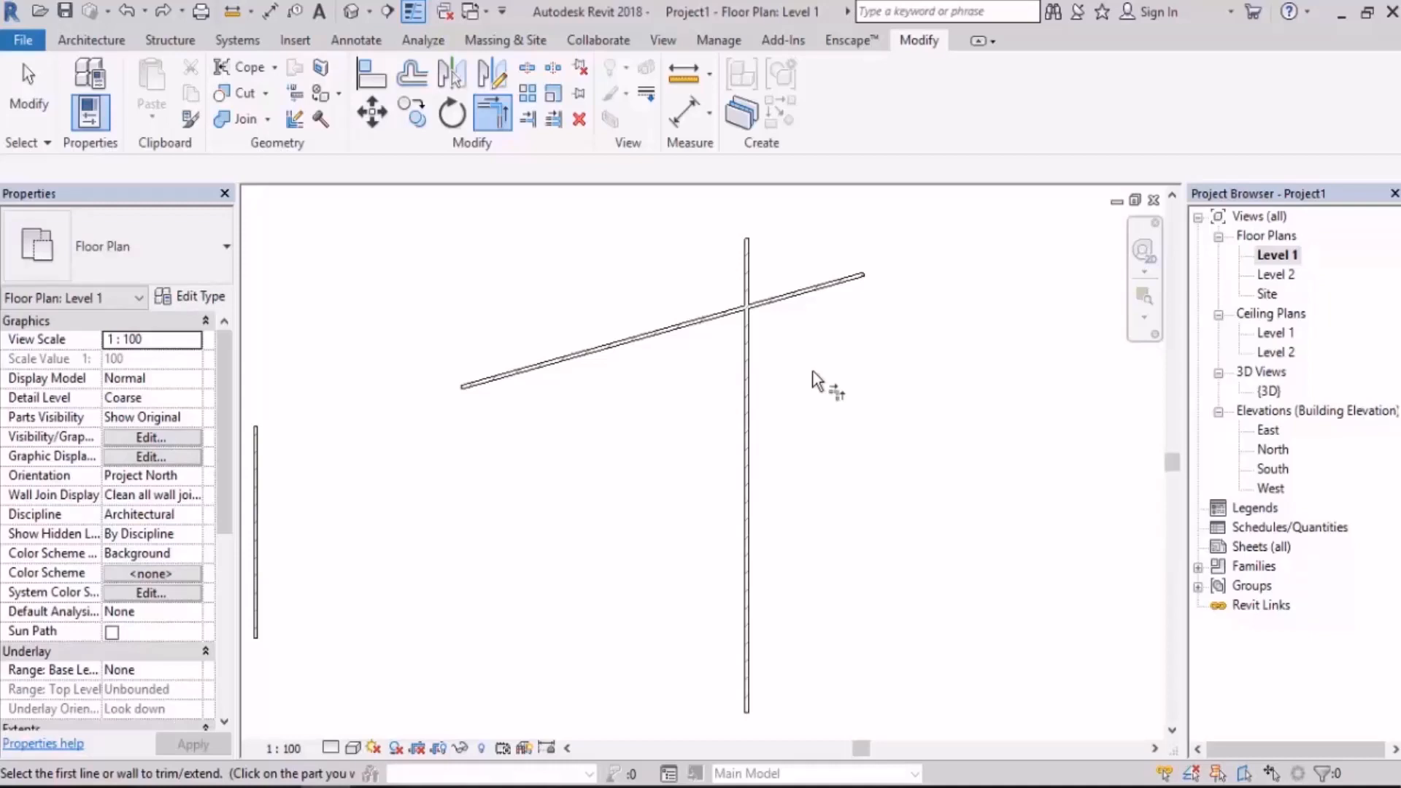
Try two more corner trims on the crossing walls, keeping the upper and right parts, and the upper and left parts, undoing each
{"action": "left_click", "coordinate": [746, 274]}
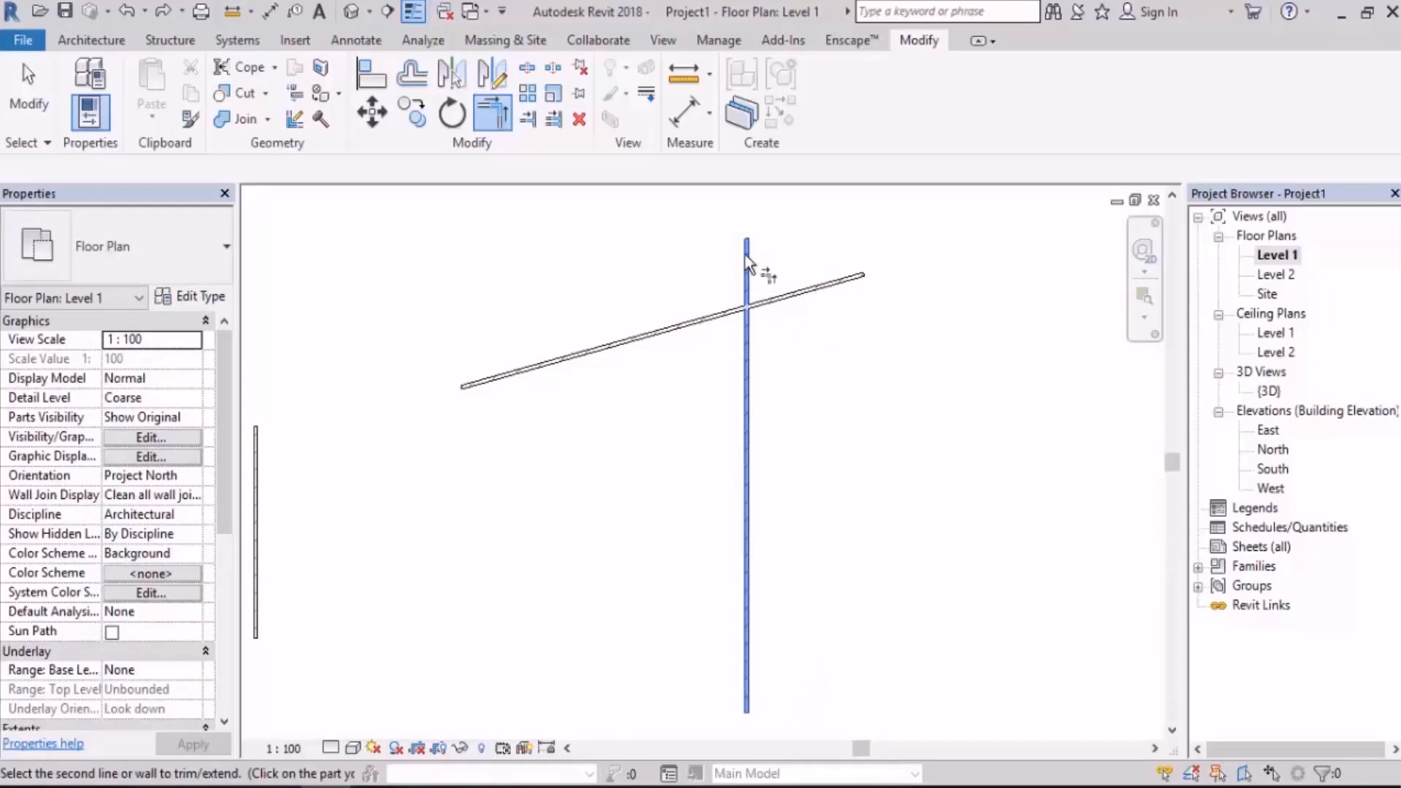
{"action": "left_click", "coordinate": [808, 295]}
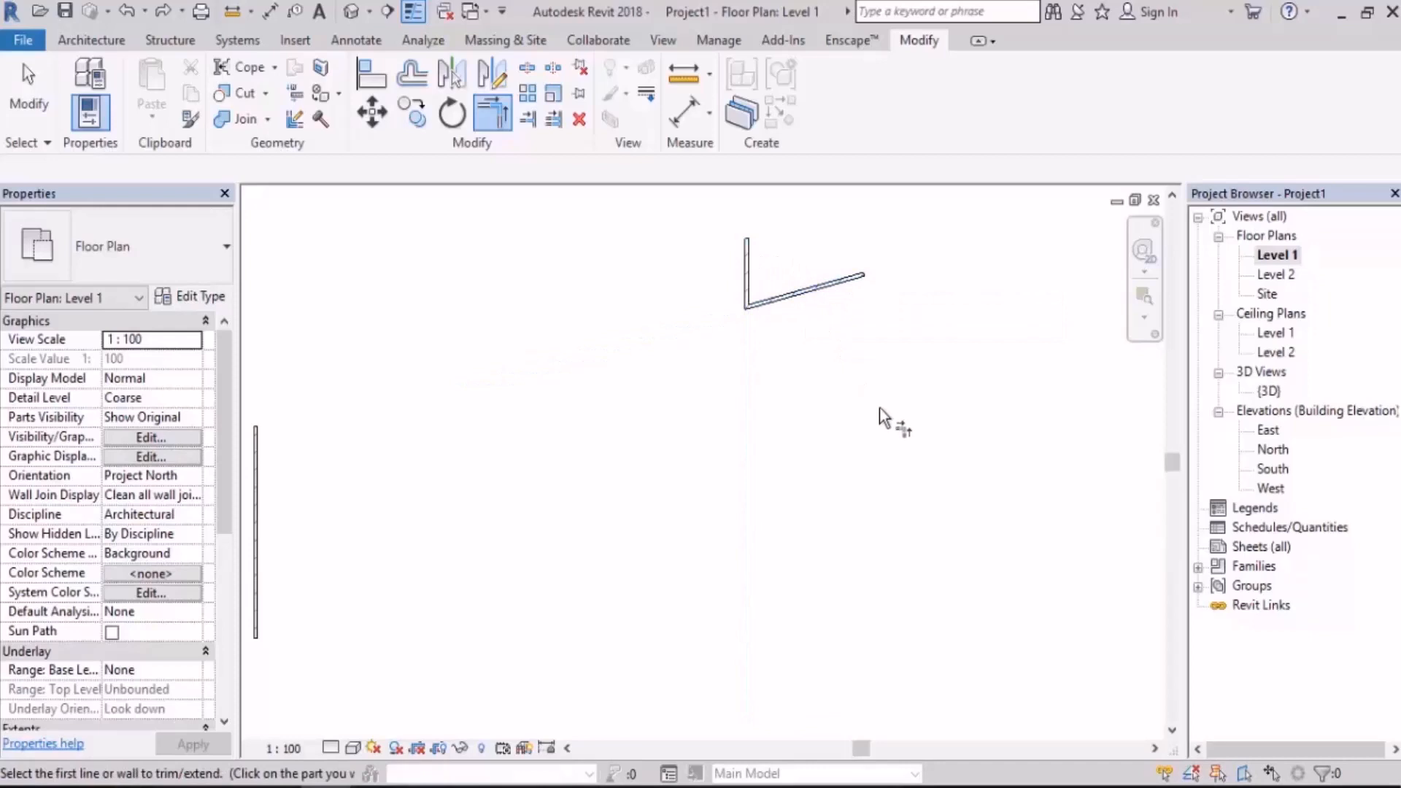
{"action": "key", "text": "ctrl+z"}
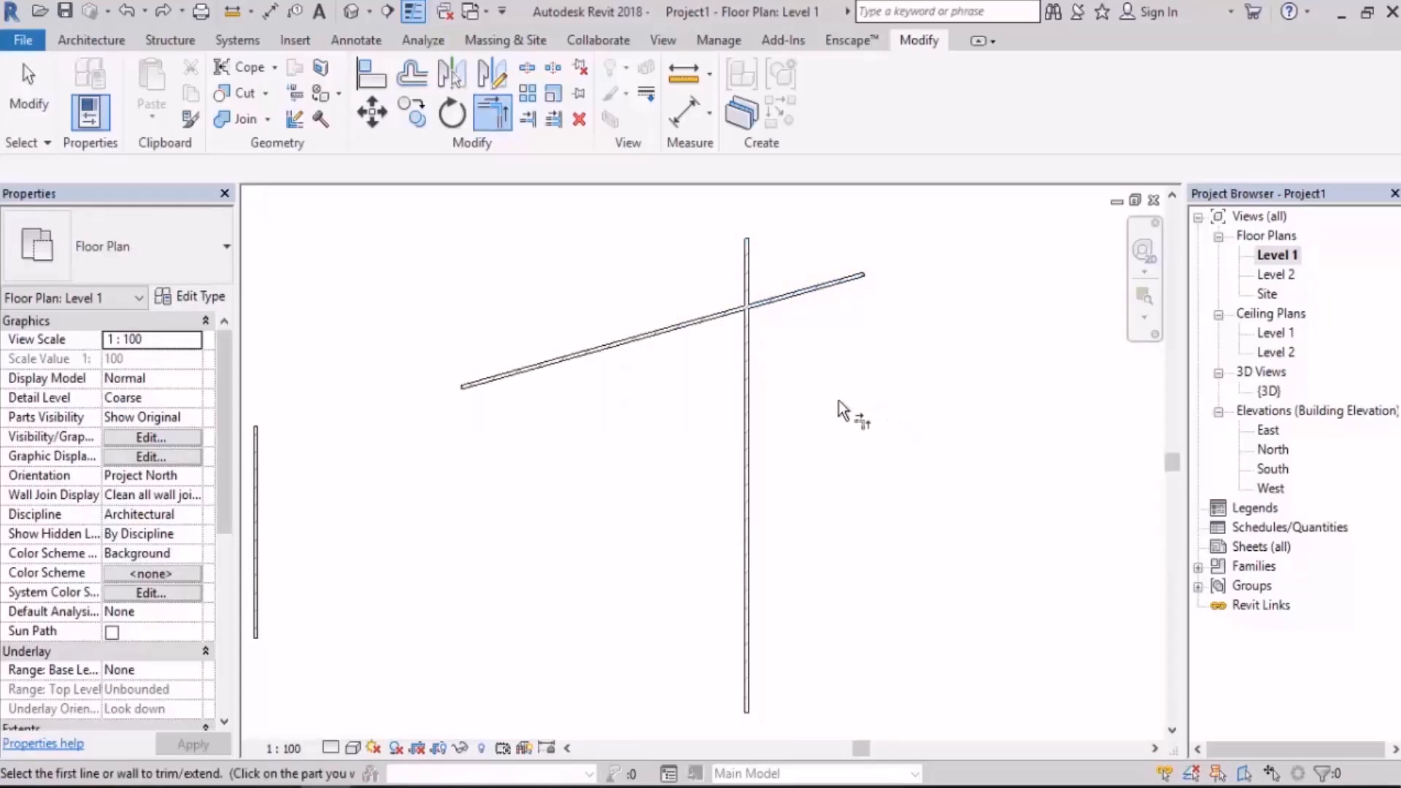
{"action": "left_click", "coordinate": [691, 323]}
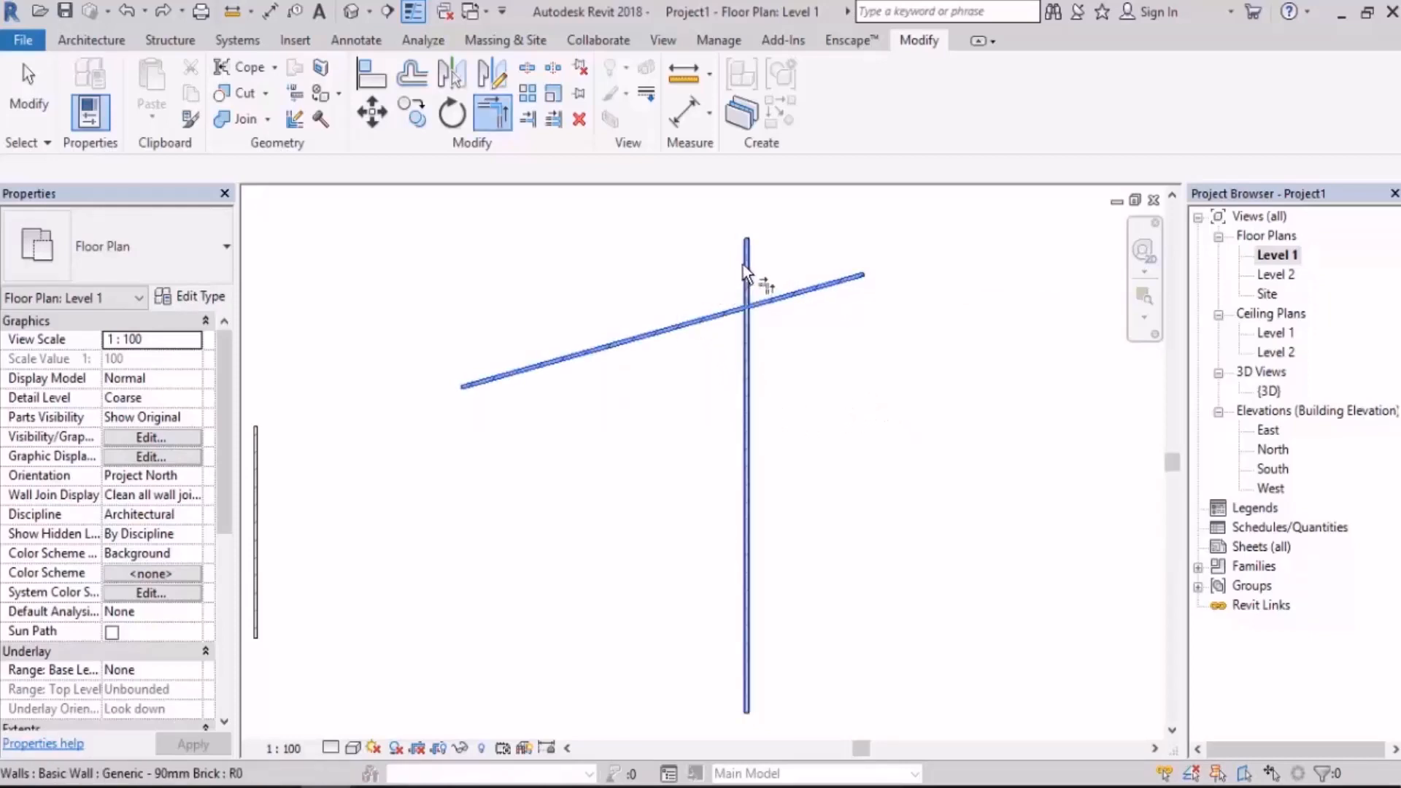
{"action": "left_click", "coordinate": [745, 264]}
{"action": "key", "text": "ctrl+z"}
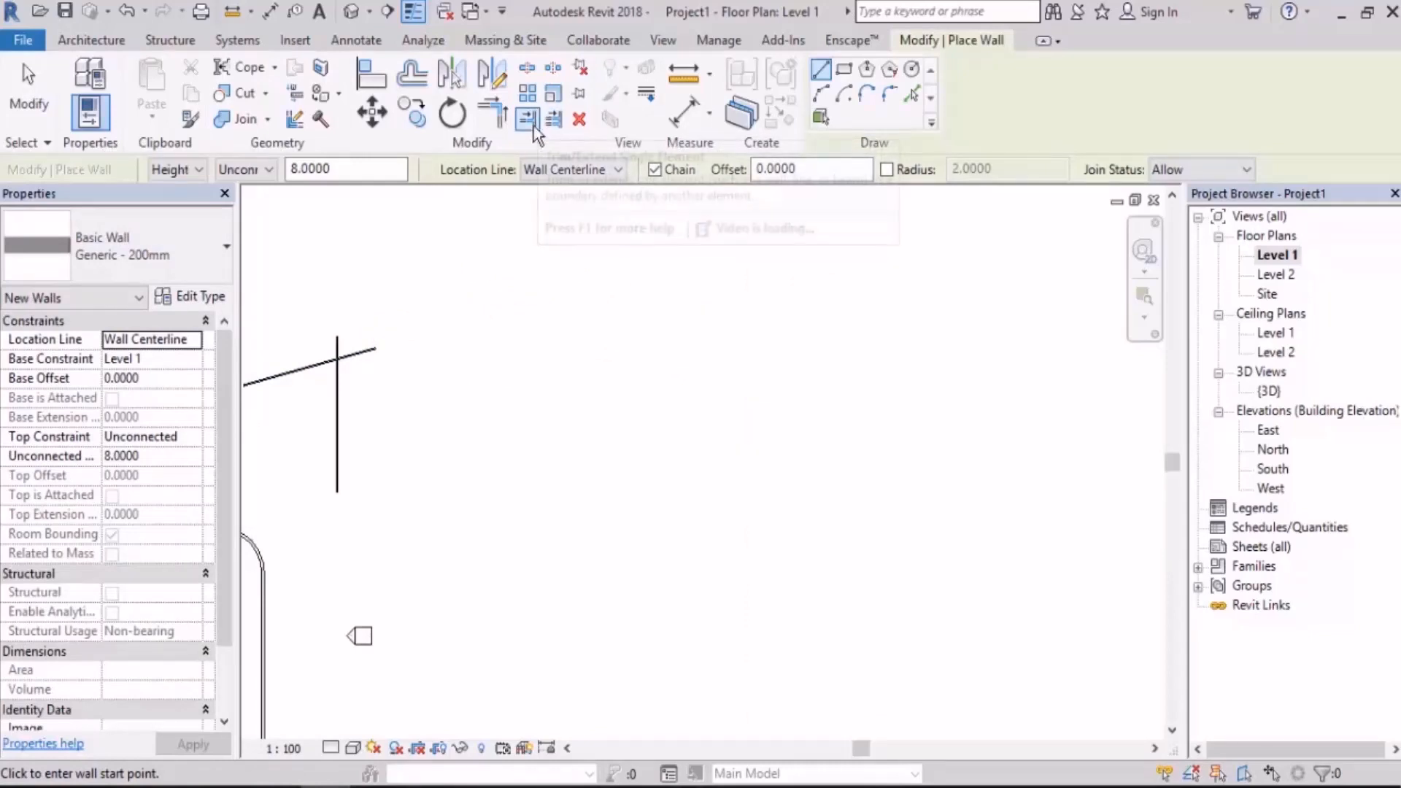
Draw a horizontal Generic - 200mm wall in the empty area to the right of the crossing walls
{"action": "left_click", "coordinate": [566, 319]}
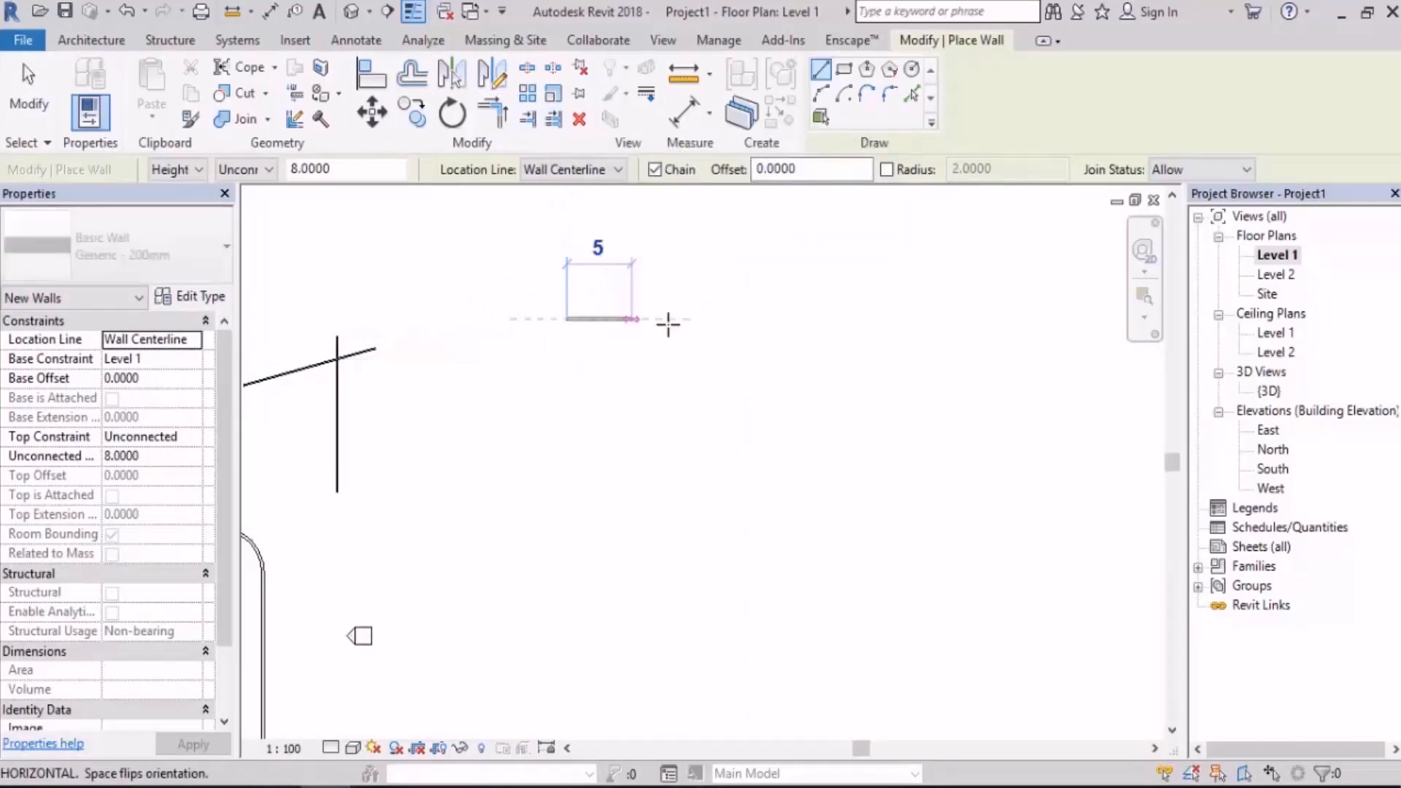
{"action": "left_click", "coordinate": [741, 317]}
{"action": "key", "text": "Escape"}
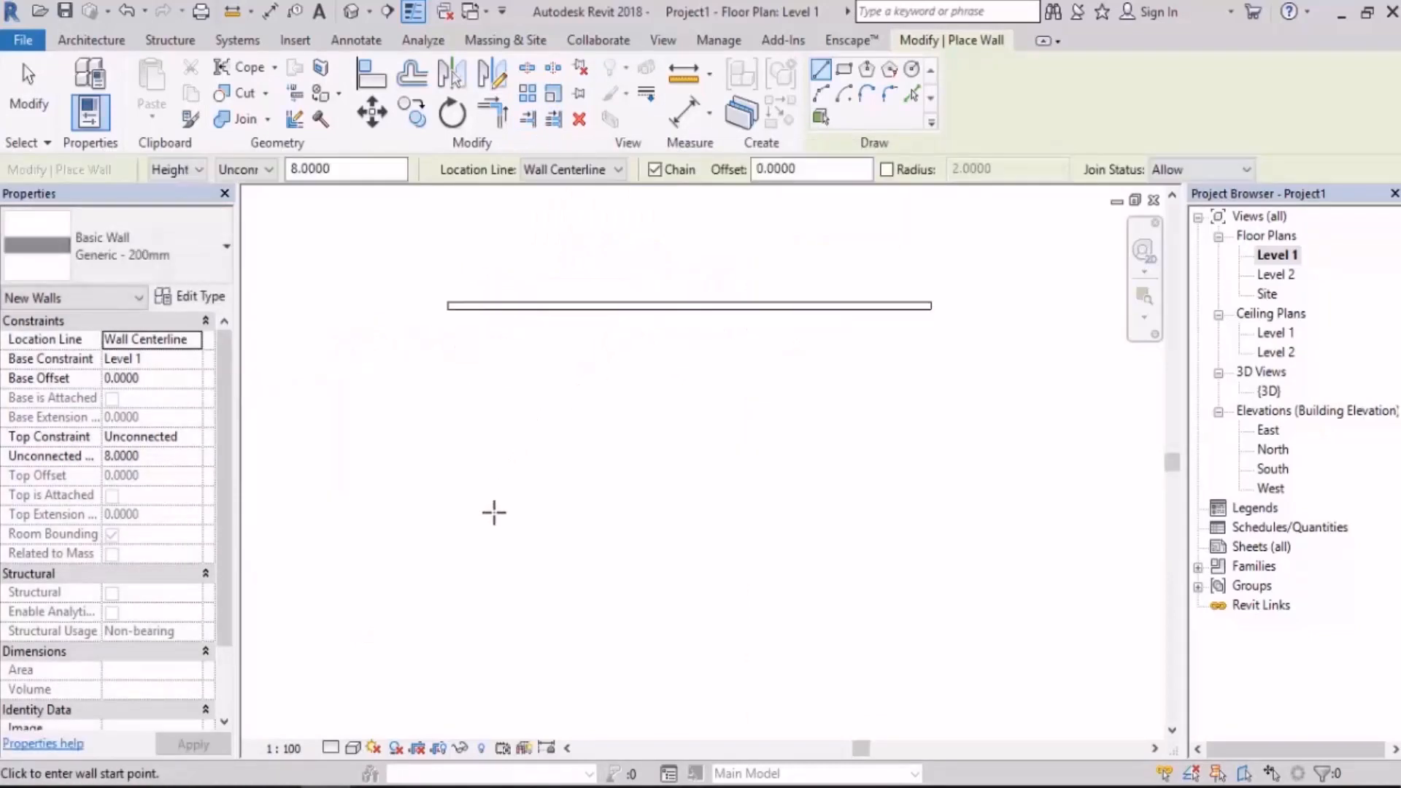
Draw three separate short walls beneath the horizontal wall without touching it: one slanted, one vertical about 4.1 m long, and one slanted
{"action": "left_click", "coordinate": [494, 510]}
{"action": "left_click", "coordinate": [515, 381]}
{"action": "key", "text": "Escape"}
{"action": "left_click", "coordinate": [600, 507]}
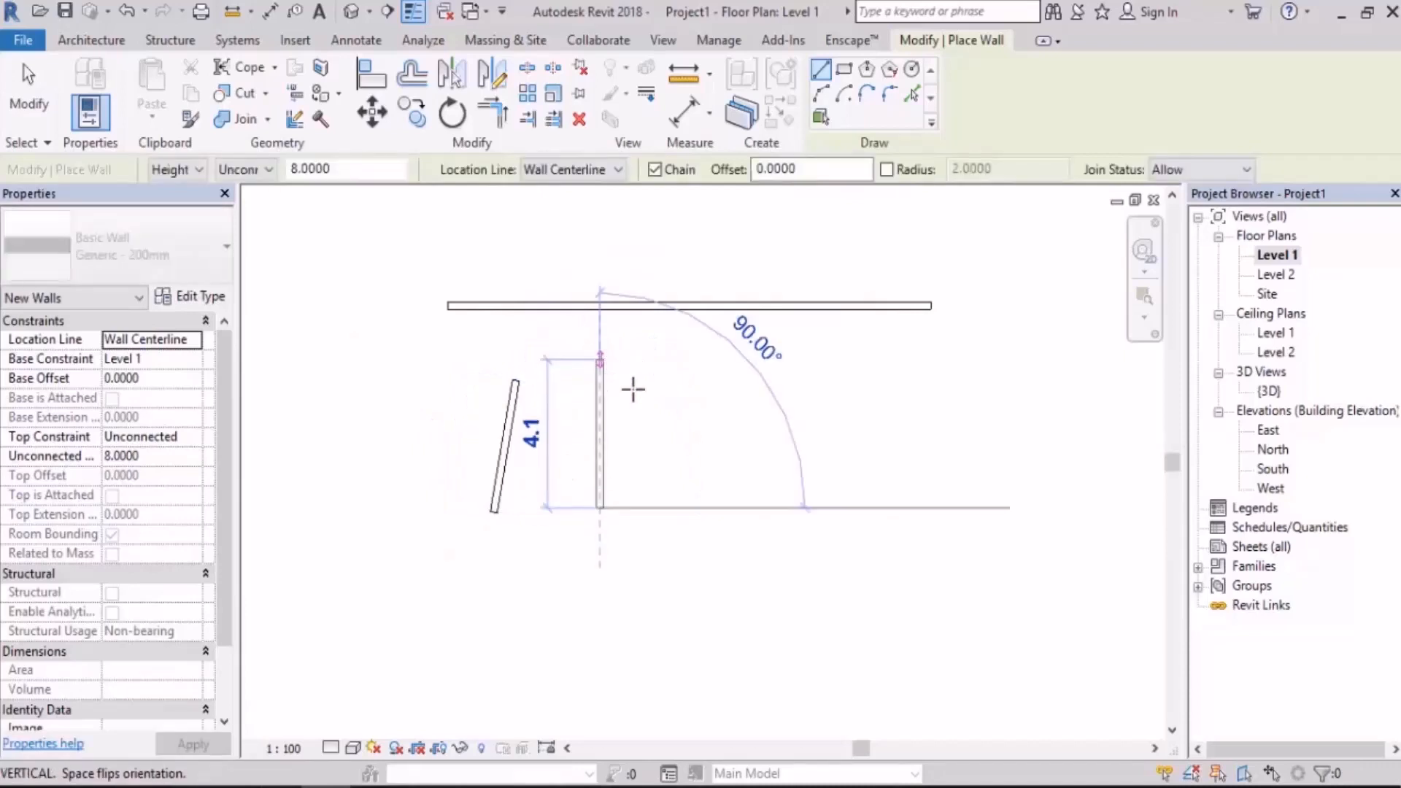
{"action": "left_click", "coordinate": [599, 360]}
{"action": "key", "text": "Escape"}
{"action": "left_click", "coordinate": [682, 522]}
{"action": "left_click", "coordinate": [706, 370]}
{"action": "key", "text": "Escape"}
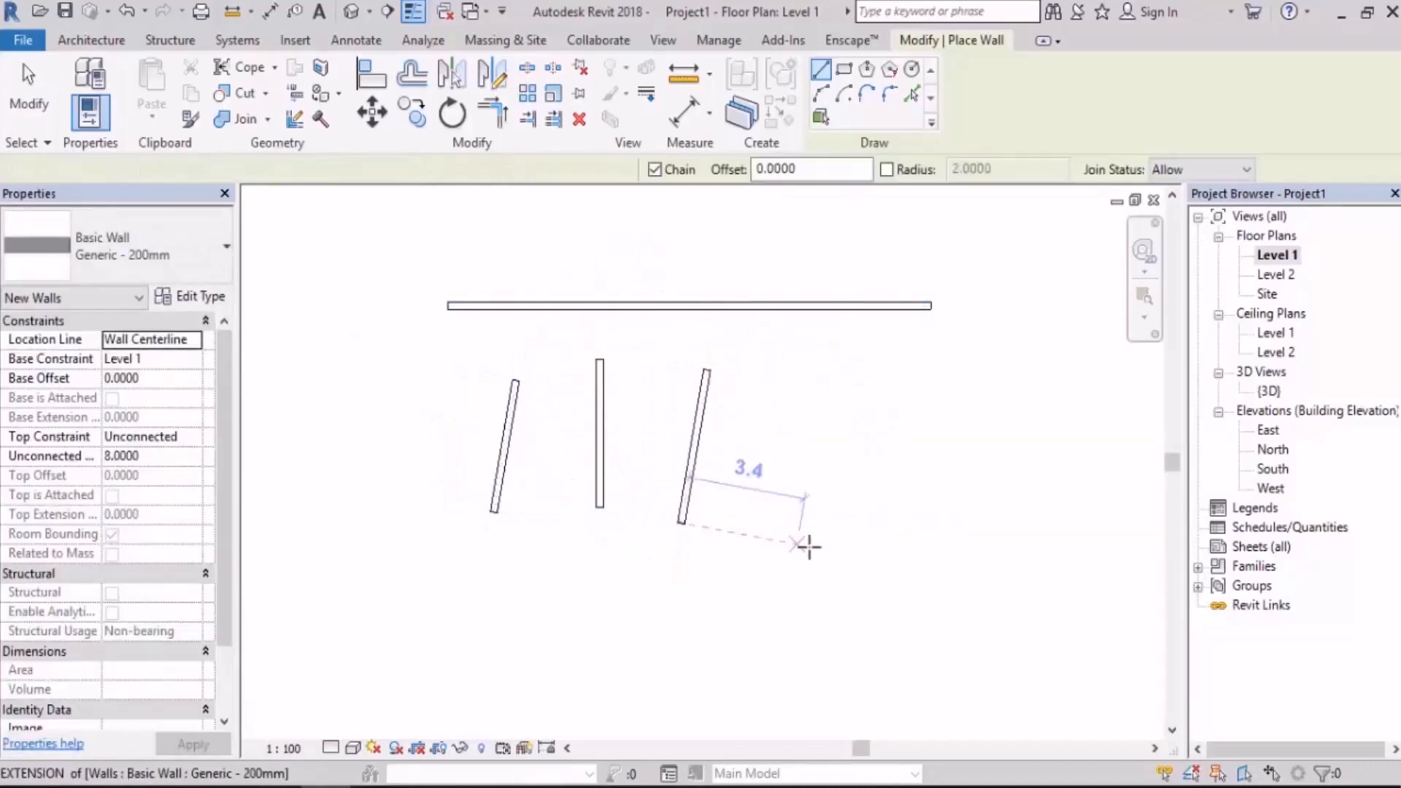
Draw a long, slightly slanted Generic - 200mm wall crossing the horizontal wall near its right end
{"action": "left_click", "coordinate": [804, 546]}
{"action": "scroll", "coordinate": [797, 515], "scroll_direction": "down", "scroll_amount": 3}
{"action": "left_click", "coordinate": [816, 263]}
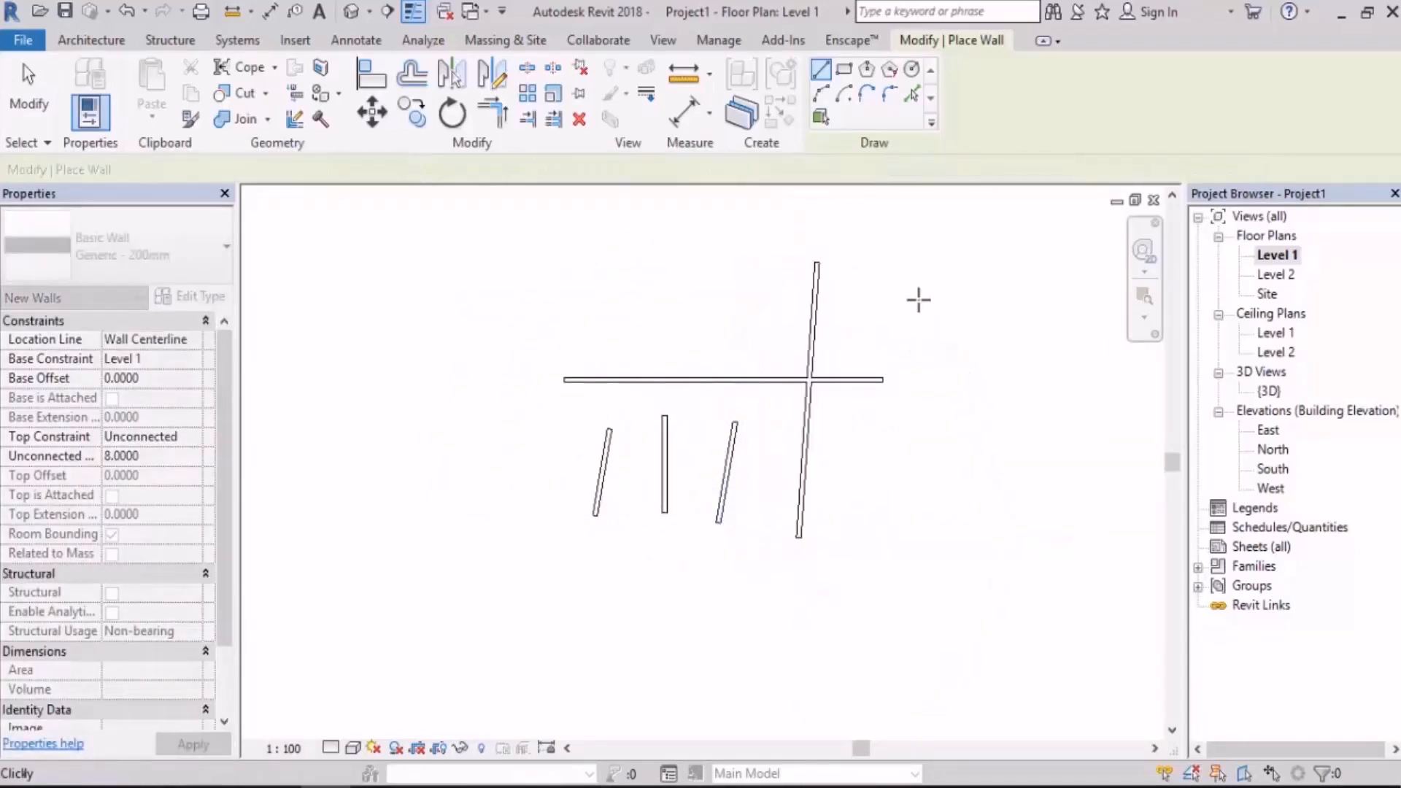
{"action": "key", "text": "Escape"}
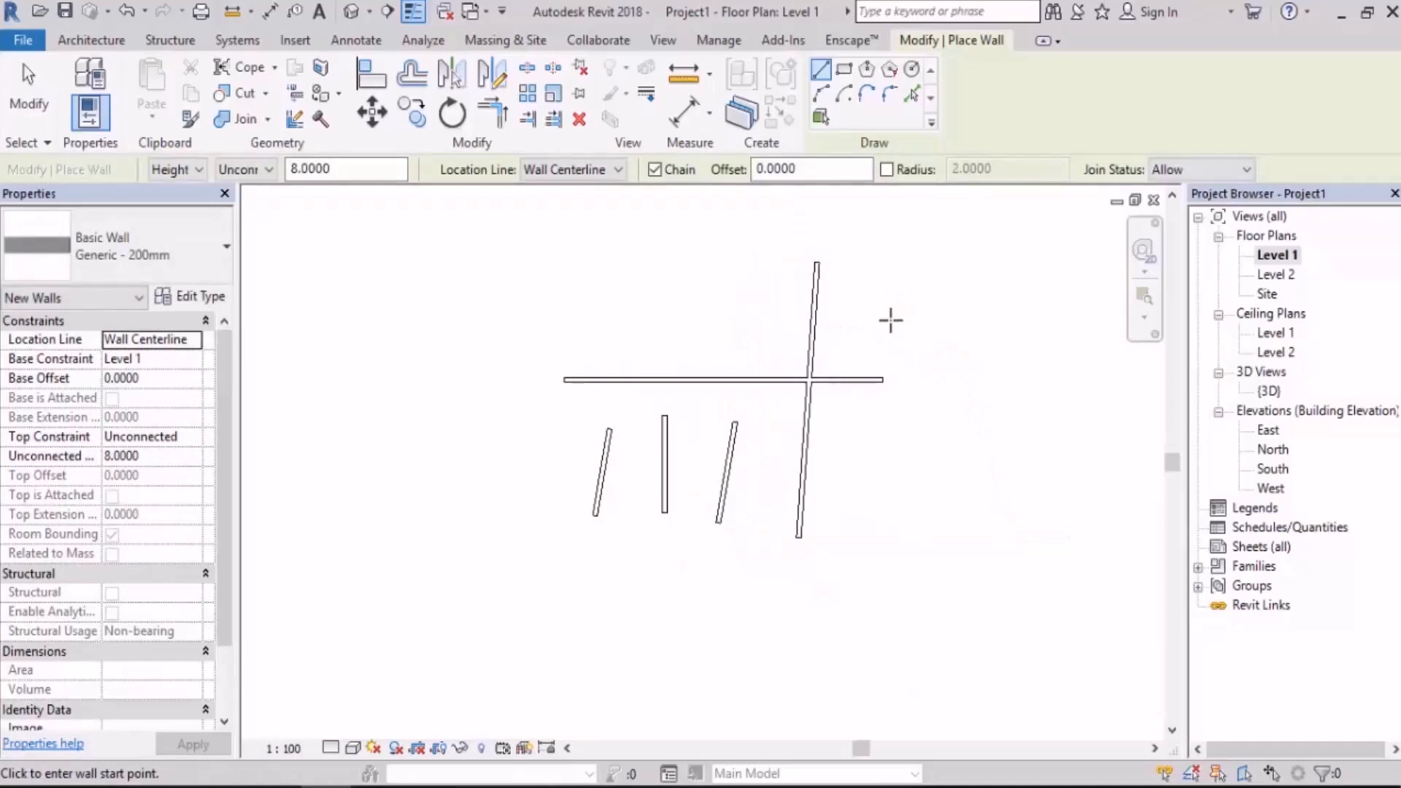
Extend the three short walls up to the horizontal wall with Trim/Extend Single Element
{"action": "scroll", "coordinate": [707, 329], "scroll_direction": "up", "scroll_amount": 3}
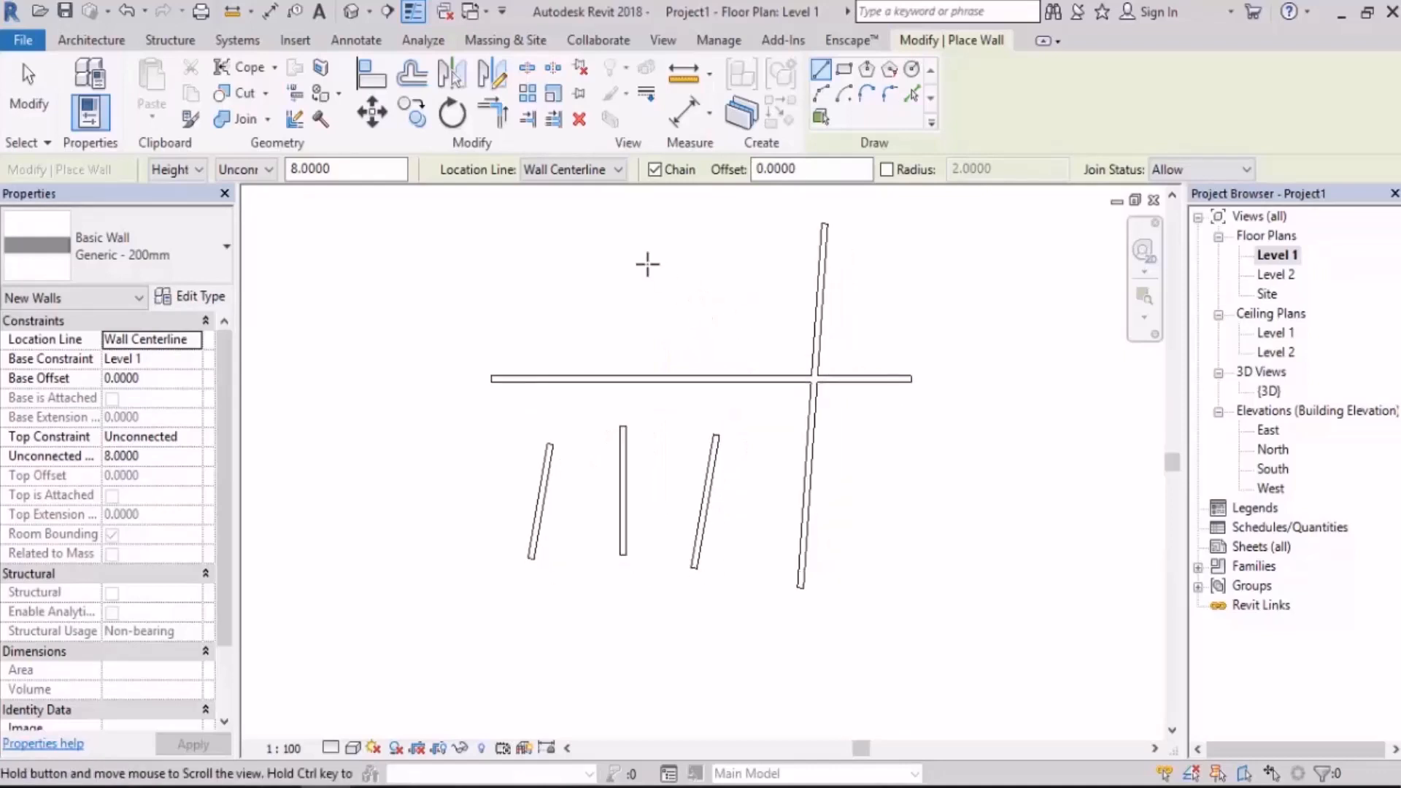
{"action": "left_click", "coordinate": [527, 118]}
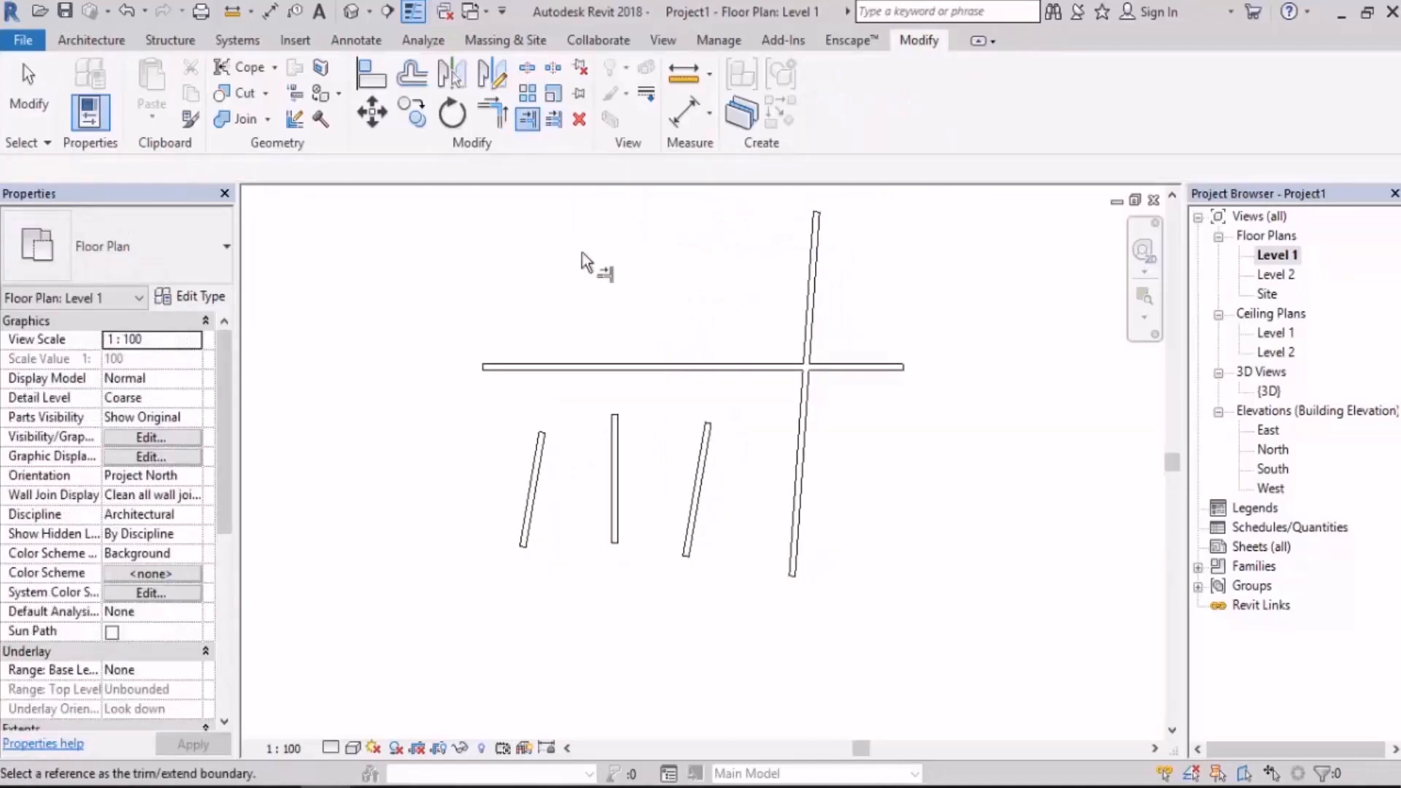
{"action": "middle_click_drag", "start_coordinate": [587, 313], "coordinate": [570, 290]}
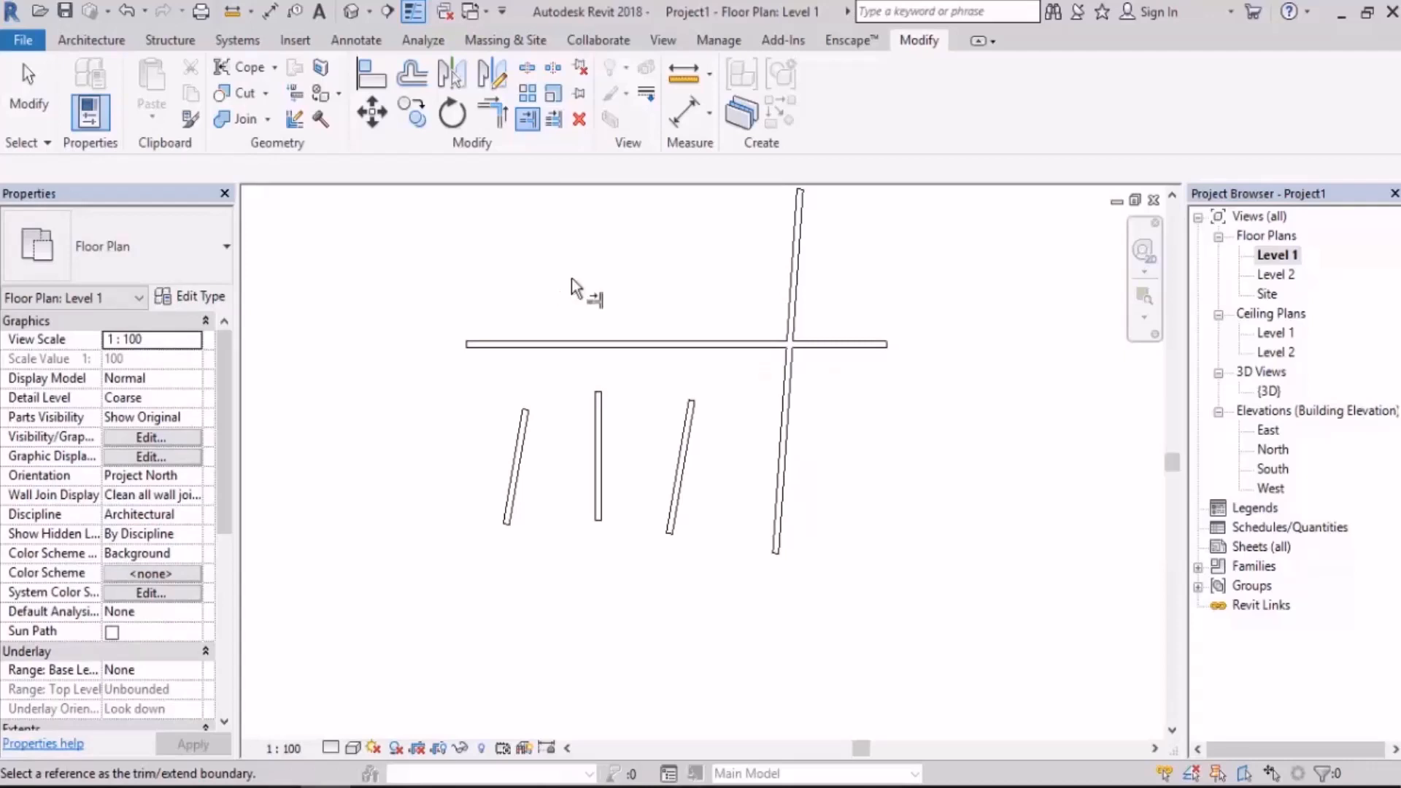
{"action": "left_click", "coordinate": [548, 340]}
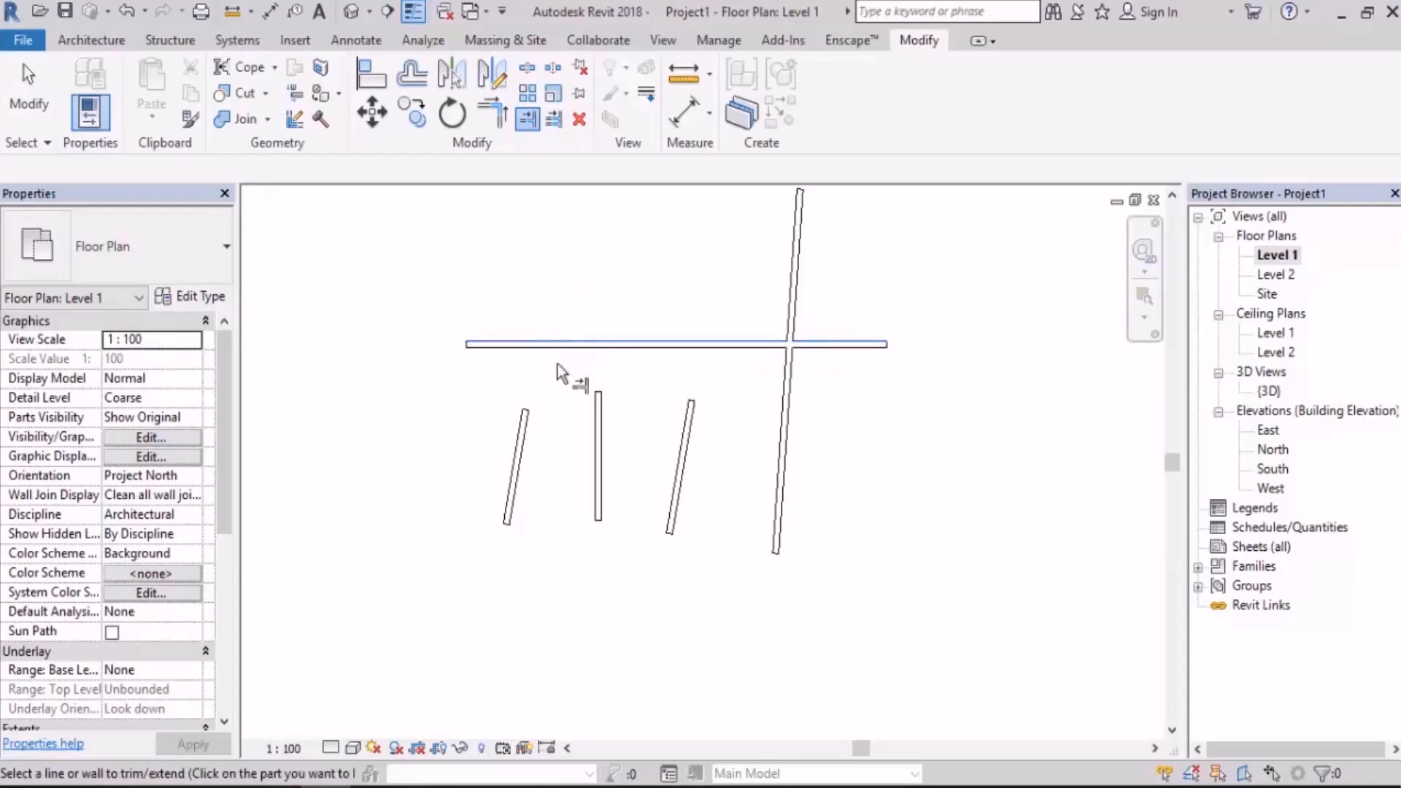
{"action": "left_click", "coordinate": [539, 454]}
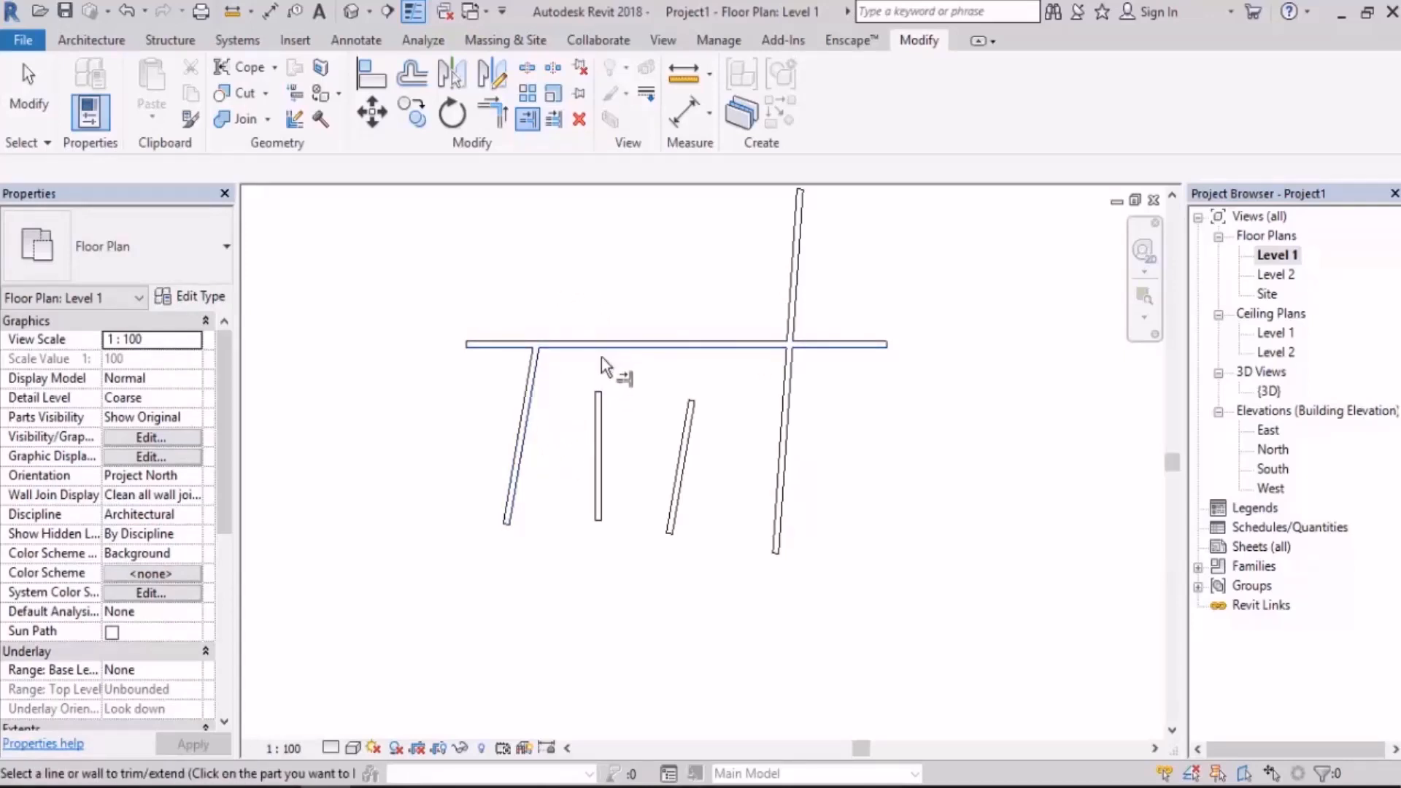
{"action": "left_click", "coordinate": [600, 409]}
{"action": "left_click", "coordinate": [694, 413]}
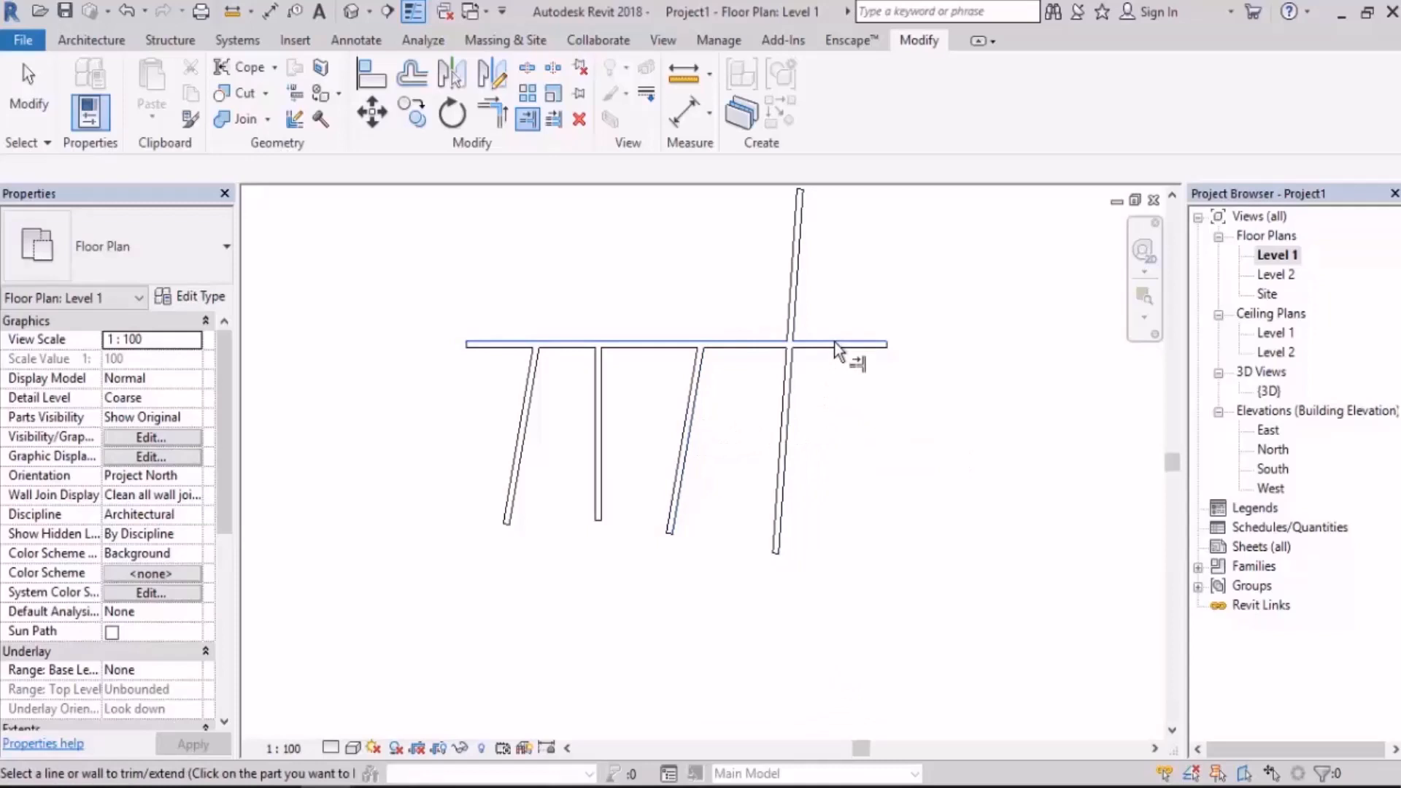
Try trimming the long crossing wall at the horizontal wall, keeping its lower part and its upper part, undoing each
{"action": "middle_click_drag", "start_coordinate": [785, 413], "coordinate": [775, 480]}
{"action": "key", "text": "t"}
{"action": "key", "text": "r"}
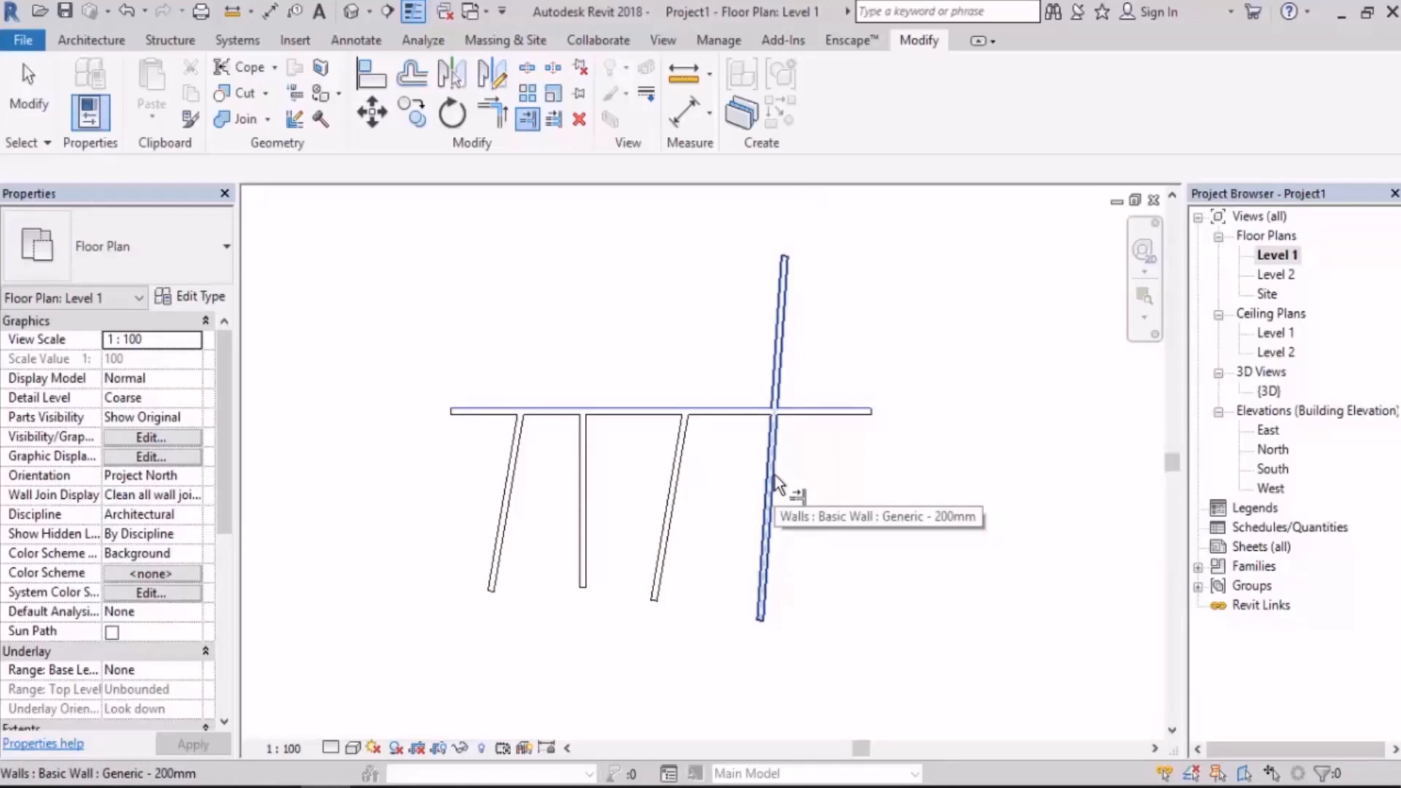
{"action": "left_click", "coordinate": [775, 475]}
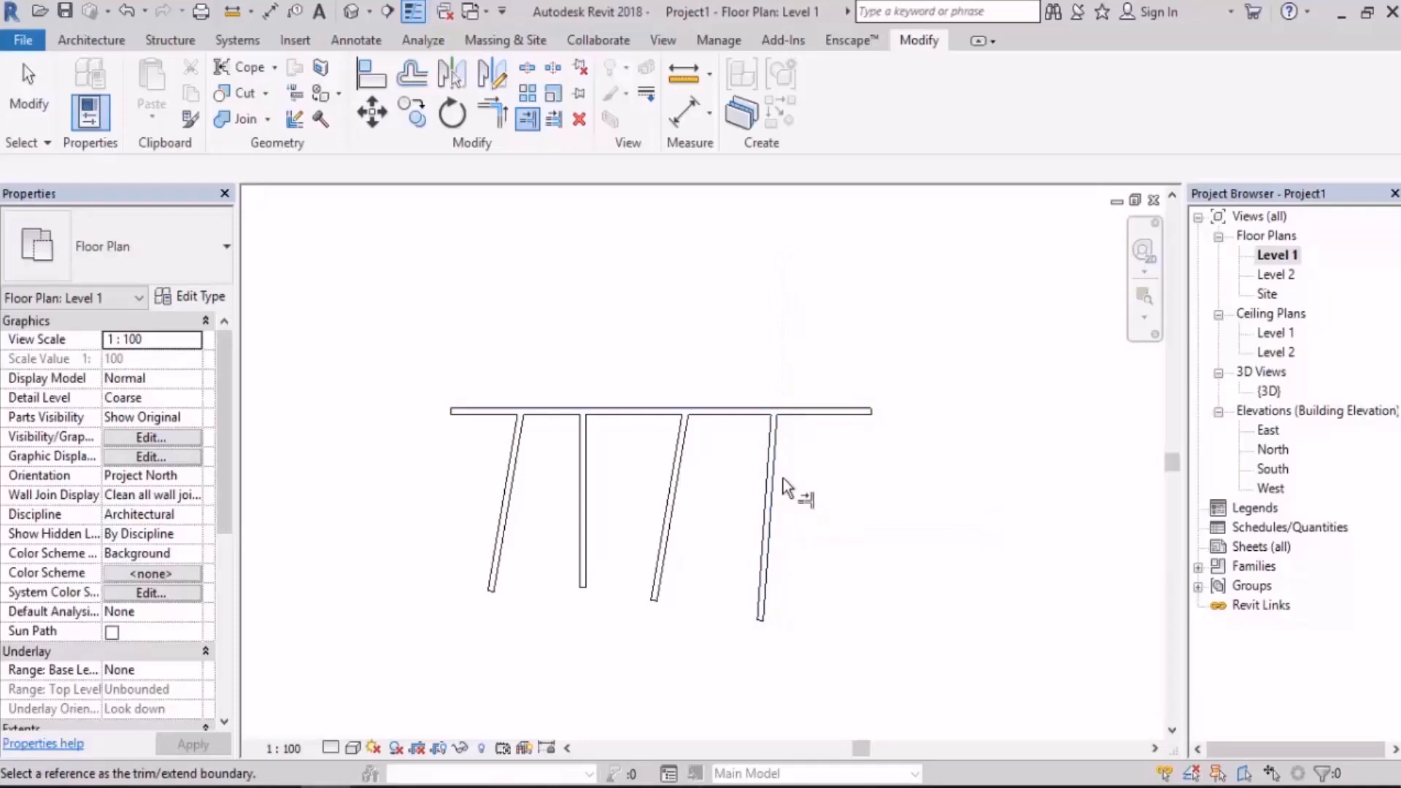
{"action": "key", "text": "ctrl+z"}
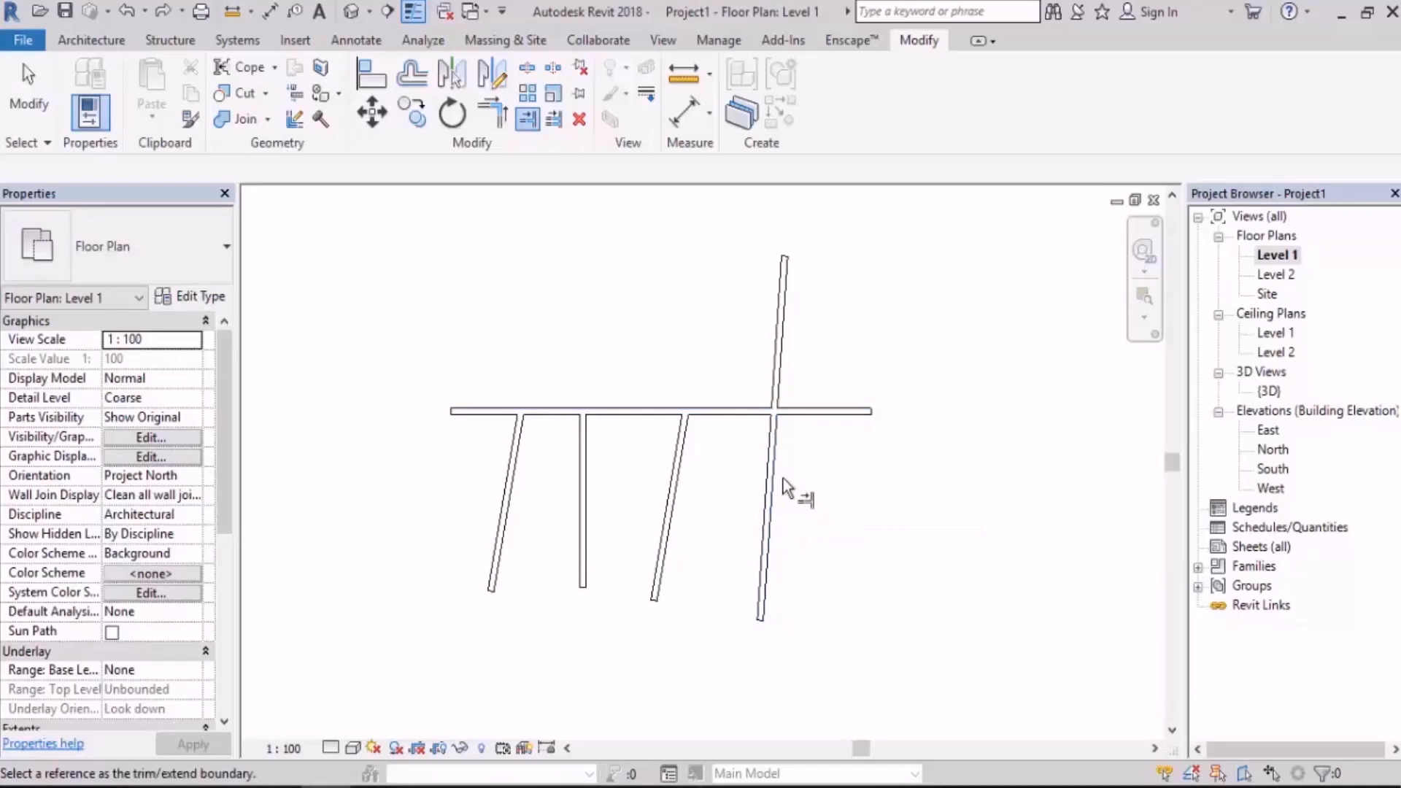
{"action": "left_click", "coordinate": [781, 335]}
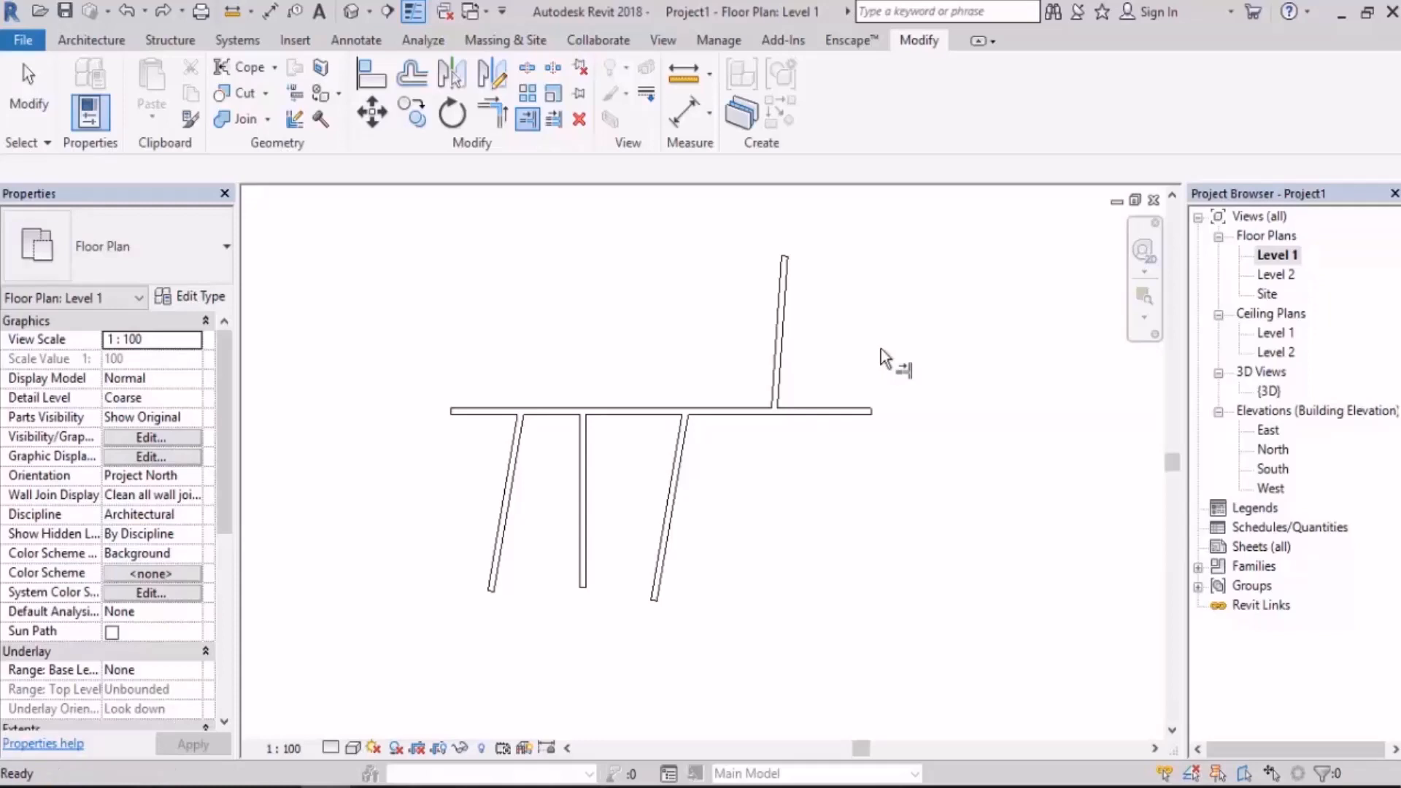
{"action": "key", "text": "ctrl+z"}
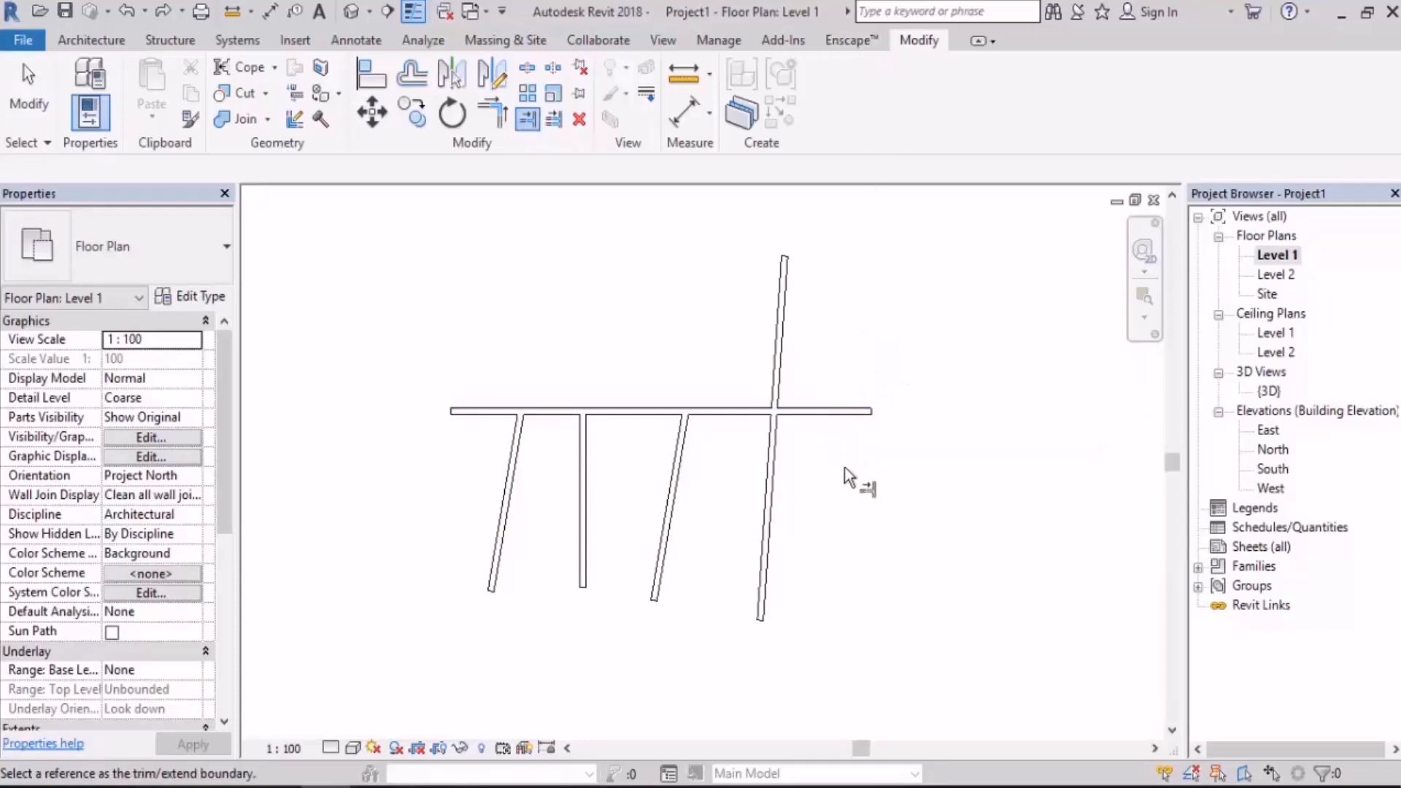
Trim the crossing wall to the horizontal wall, keeping the lower part, and undo this together with the three wall extensions
{"action": "left_click", "coordinate": [828, 412]}
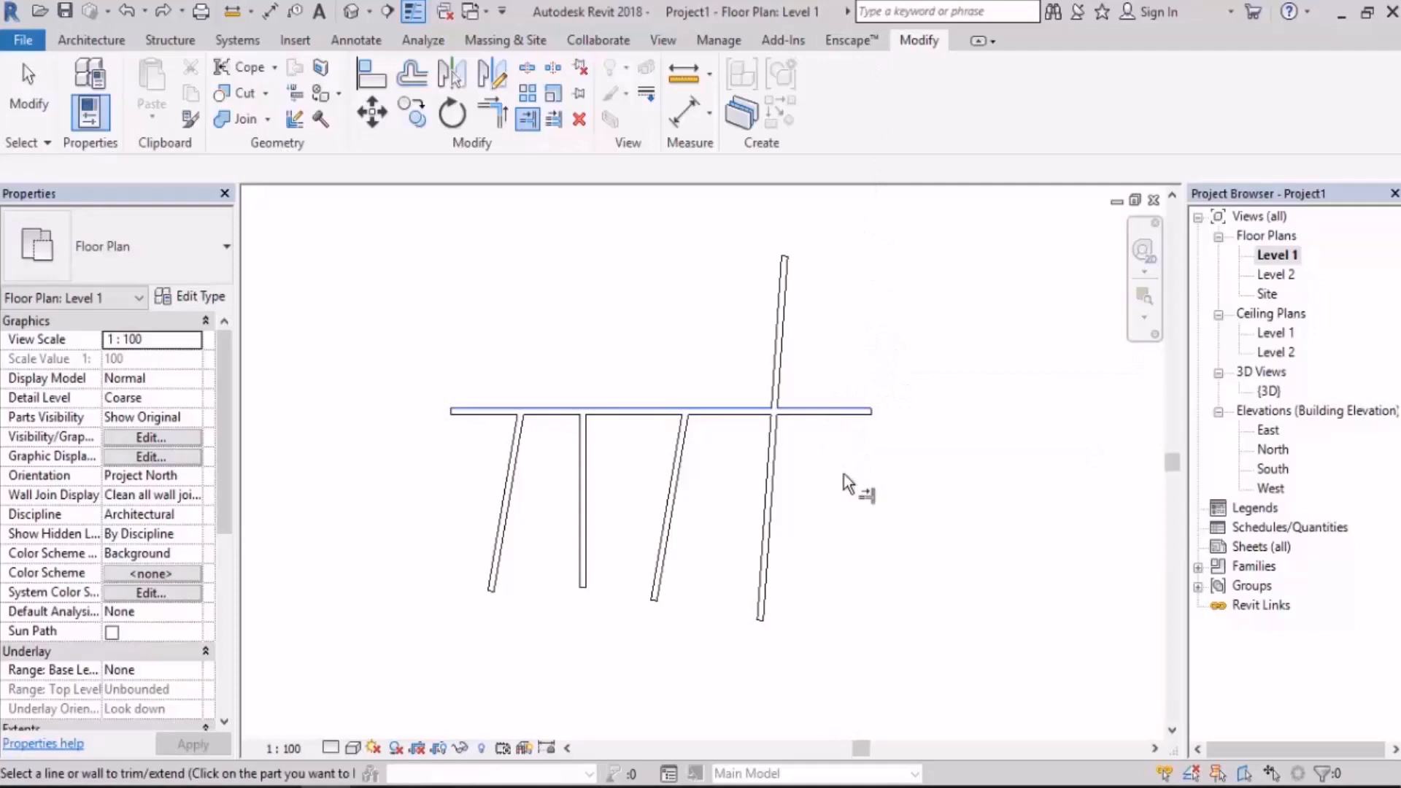
{"action": "left_click", "coordinate": [776, 475]}
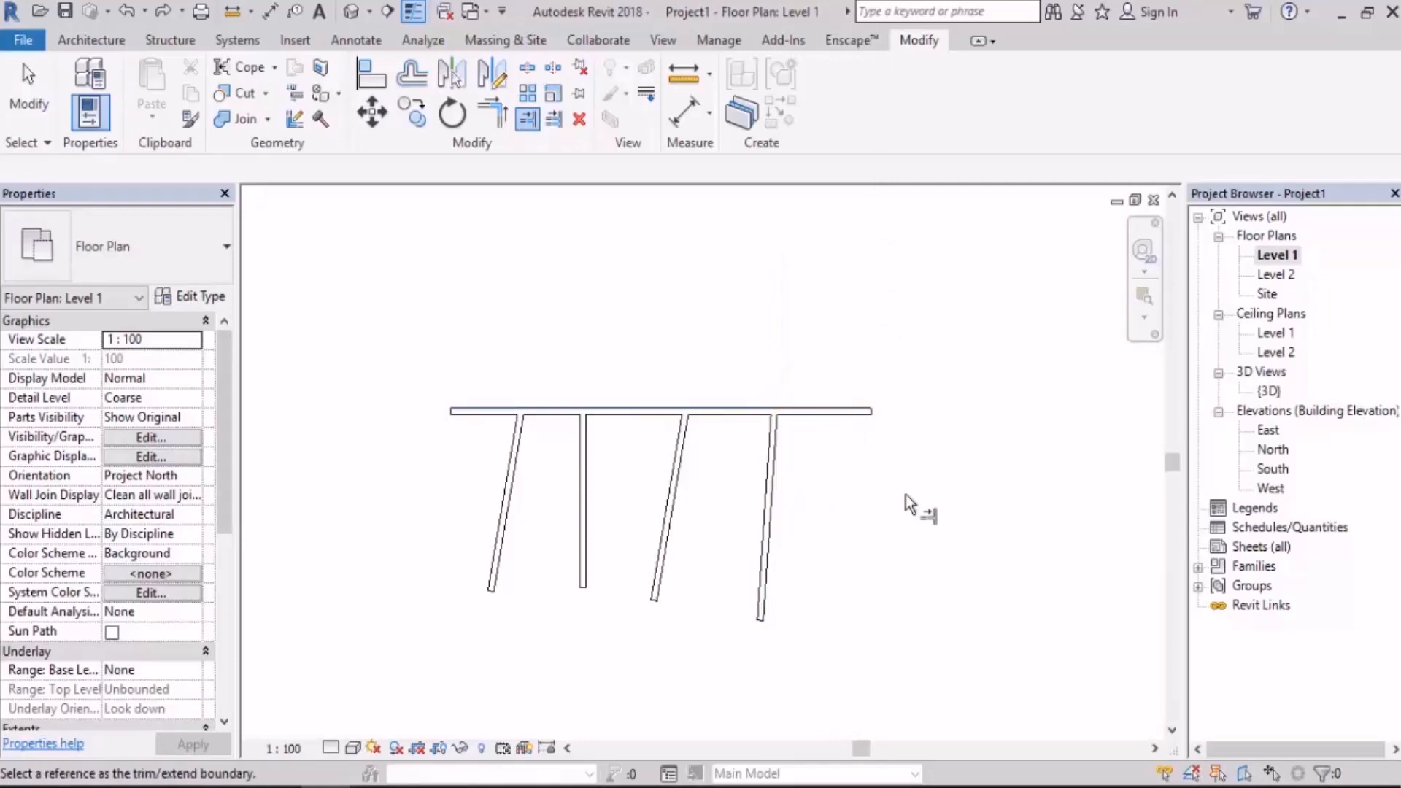
{"action": "key", "text": "ctrl+z"}
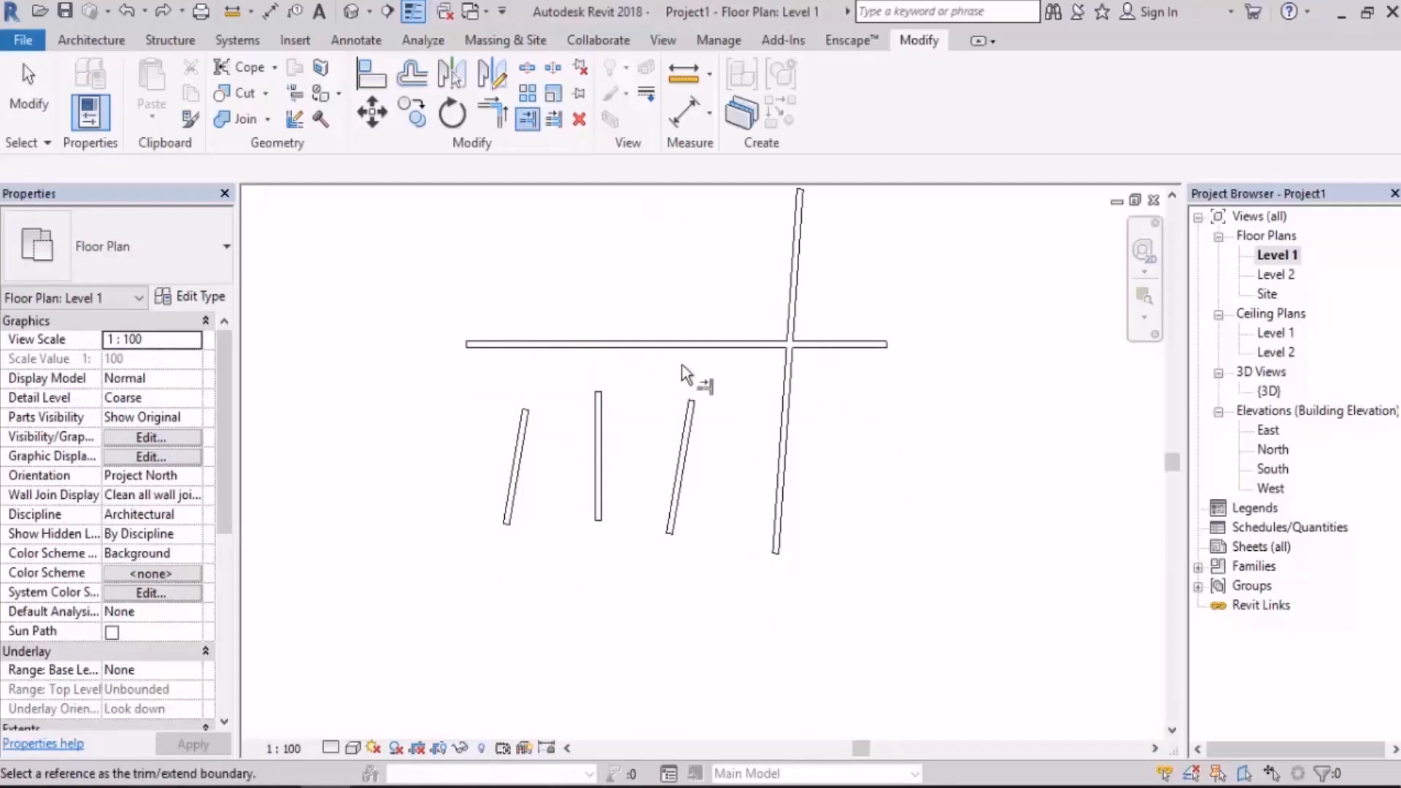
Examine the horizontal wall's upper and lower faces as possible trim/extend boundary references
{"action": "scroll", "coordinate": [576, 360], "scroll_direction": "up", "scroll_amount": 5}
{"action": "middle_click_drag", "start_coordinate": [537, 363], "coordinate": [661, 442]}
{"action": "scroll", "coordinate": [621, 410], "scroll_direction": "up", "scroll_amount": 1}
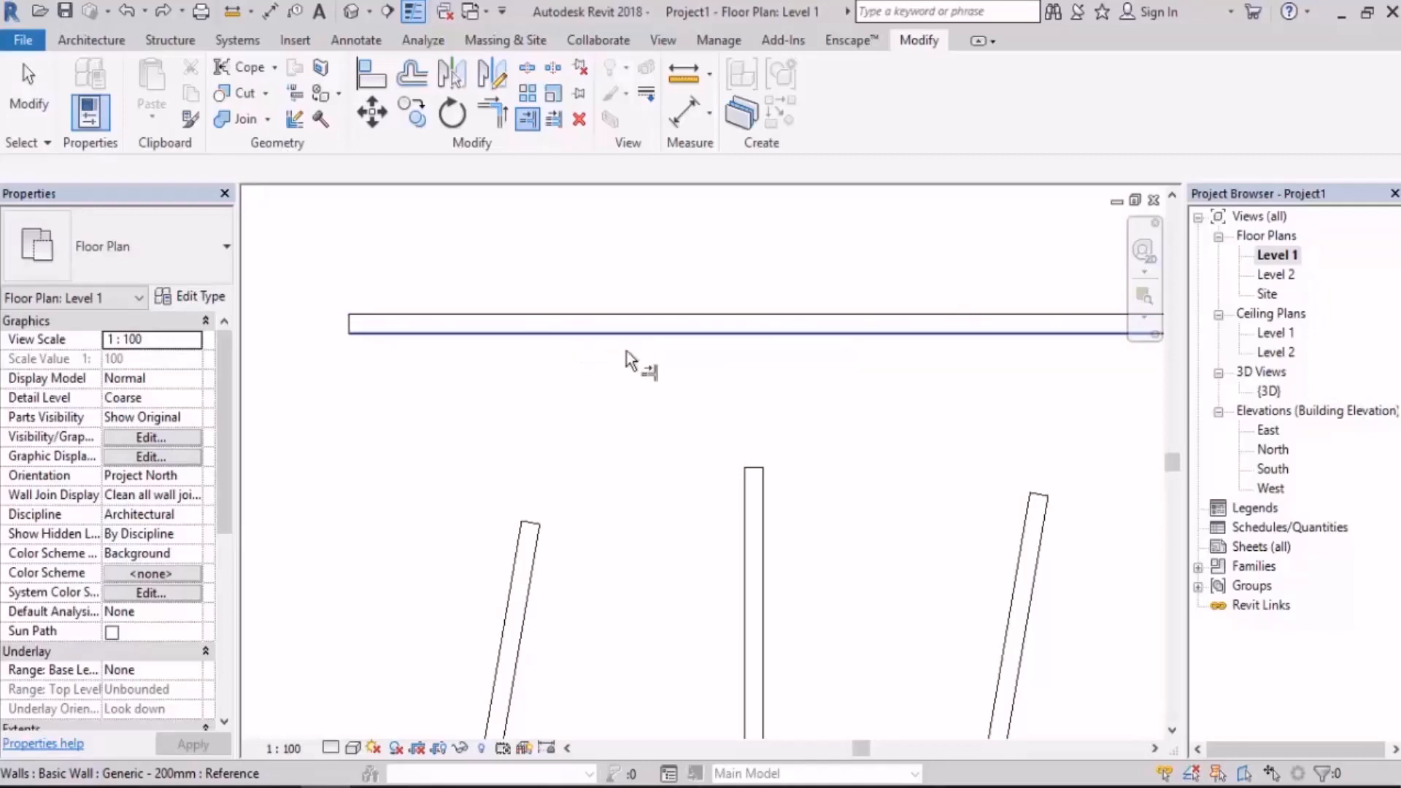
{"action": "scroll", "coordinate": [617, 372], "scroll_direction": "down", "scroll_amount": 2}
{"action": "scroll", "coordinate": [618, 395], "scroll_direction": "up", "scroll_amount": 2}
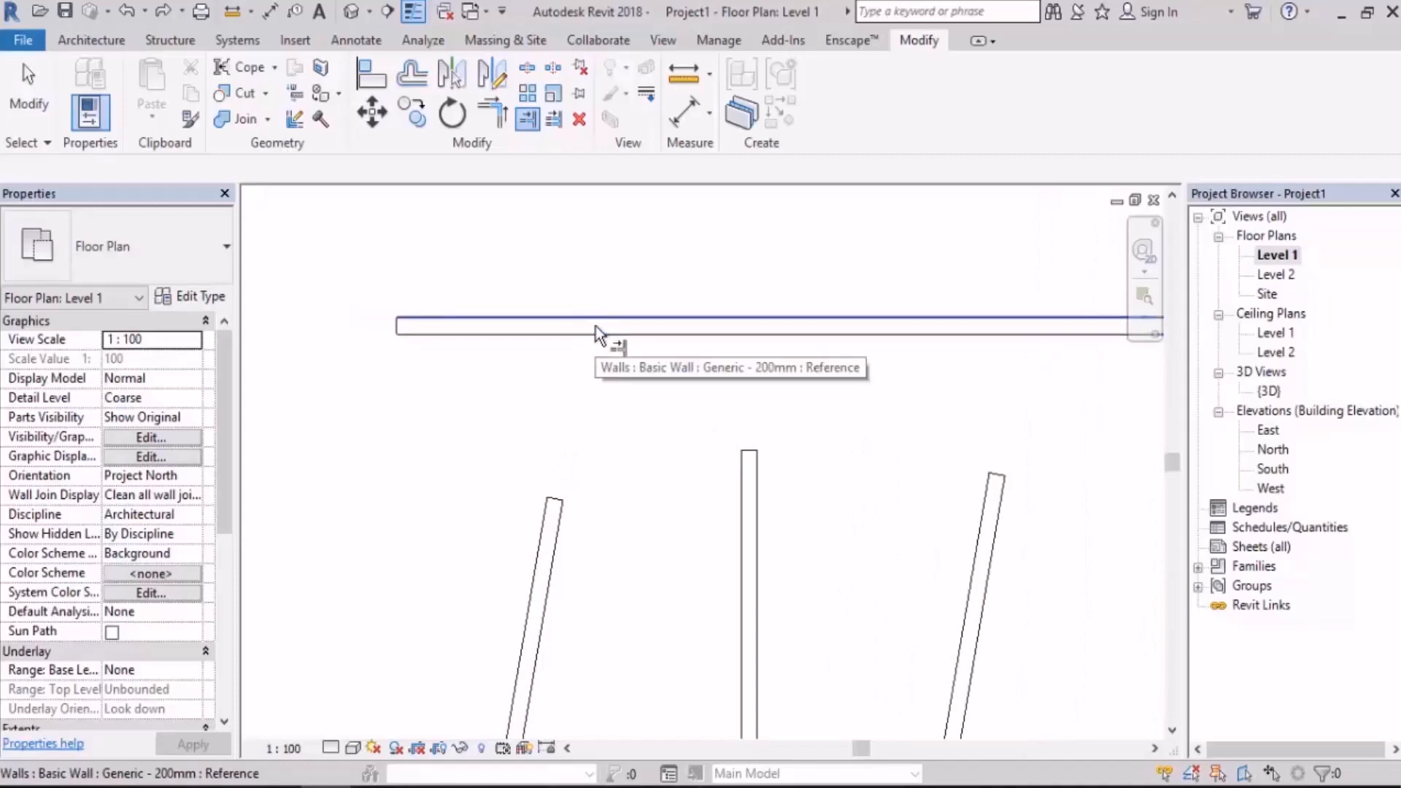
{"action": "scroll", "coordinate": [594, 327], "scroll_direction": "up", "scroll_amount": 2}
{"action": "left_click", "coordinate": [594, 328]}
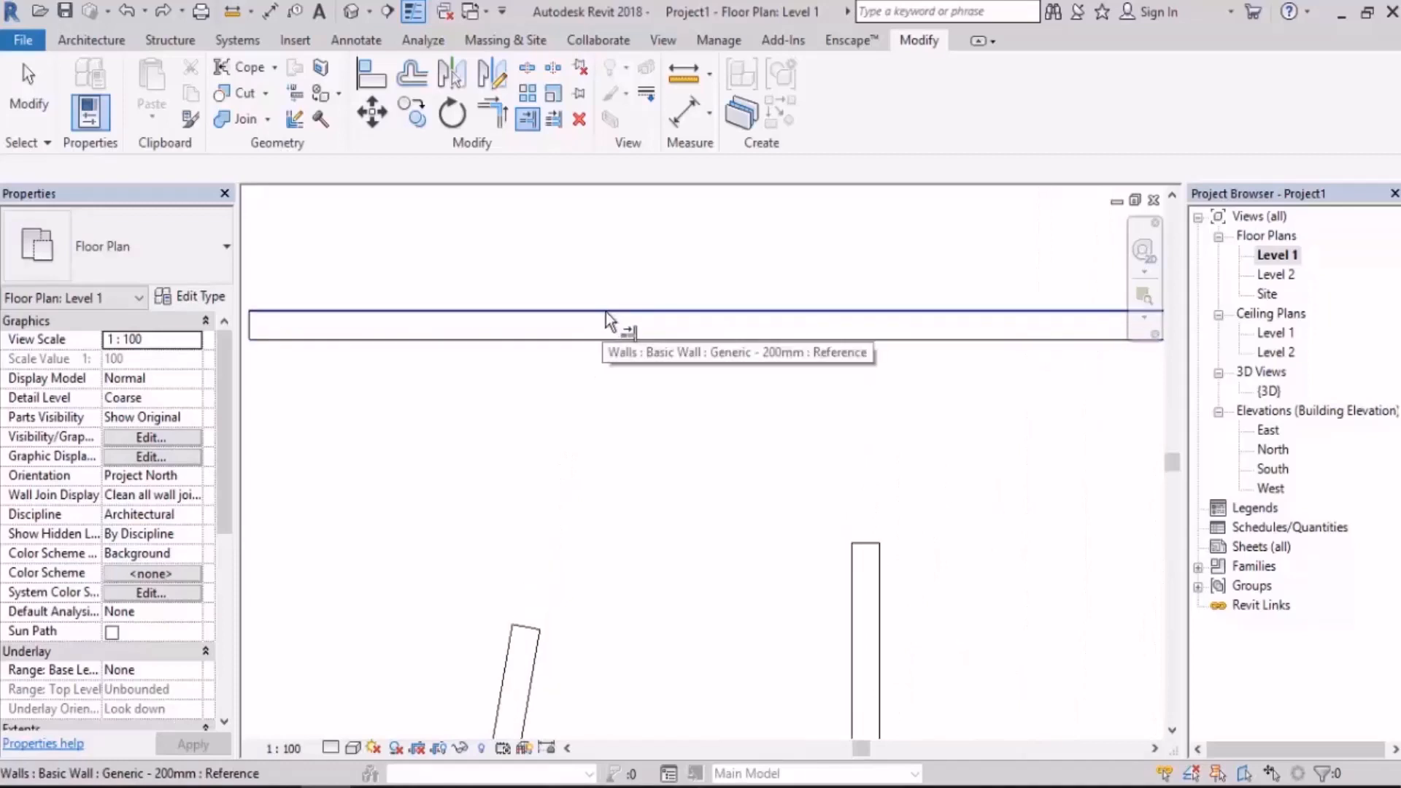
{"action": "scroll", "coordinate": [620, 321], "scroll_direction": "down", "scroll_amount": 2}
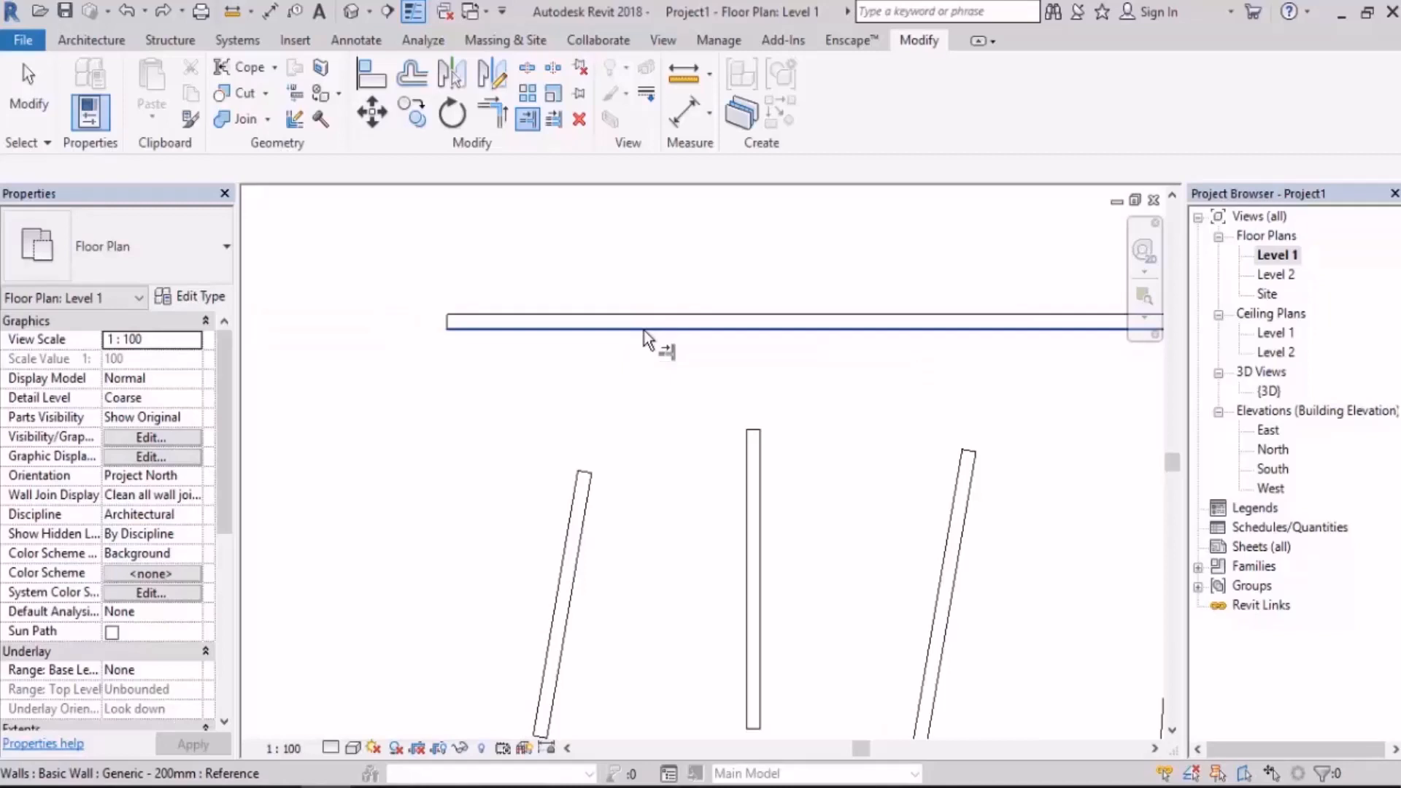
{"action": "left_click", "coordinate": [36, 104]}
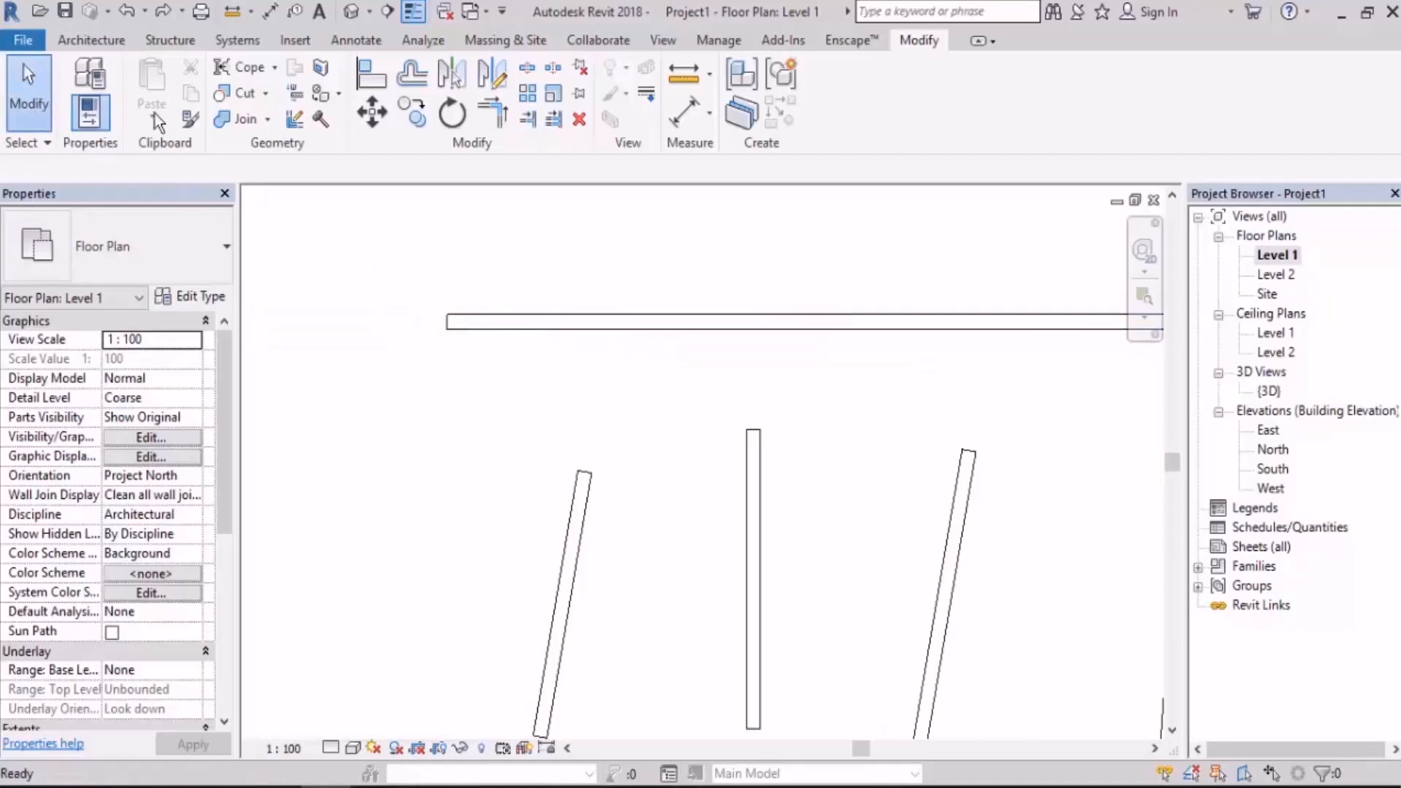
Draw a slanted Generic - 200mm wall about 2.6 m long, ending on the horizontal wall's lower face near its left end
{"action": "left_click", "coordinate": [99, 41]}
{"action": "left_click", "coordinate": [91, 72]}
{"action": "left_click", "coordinate": [389, 535]}
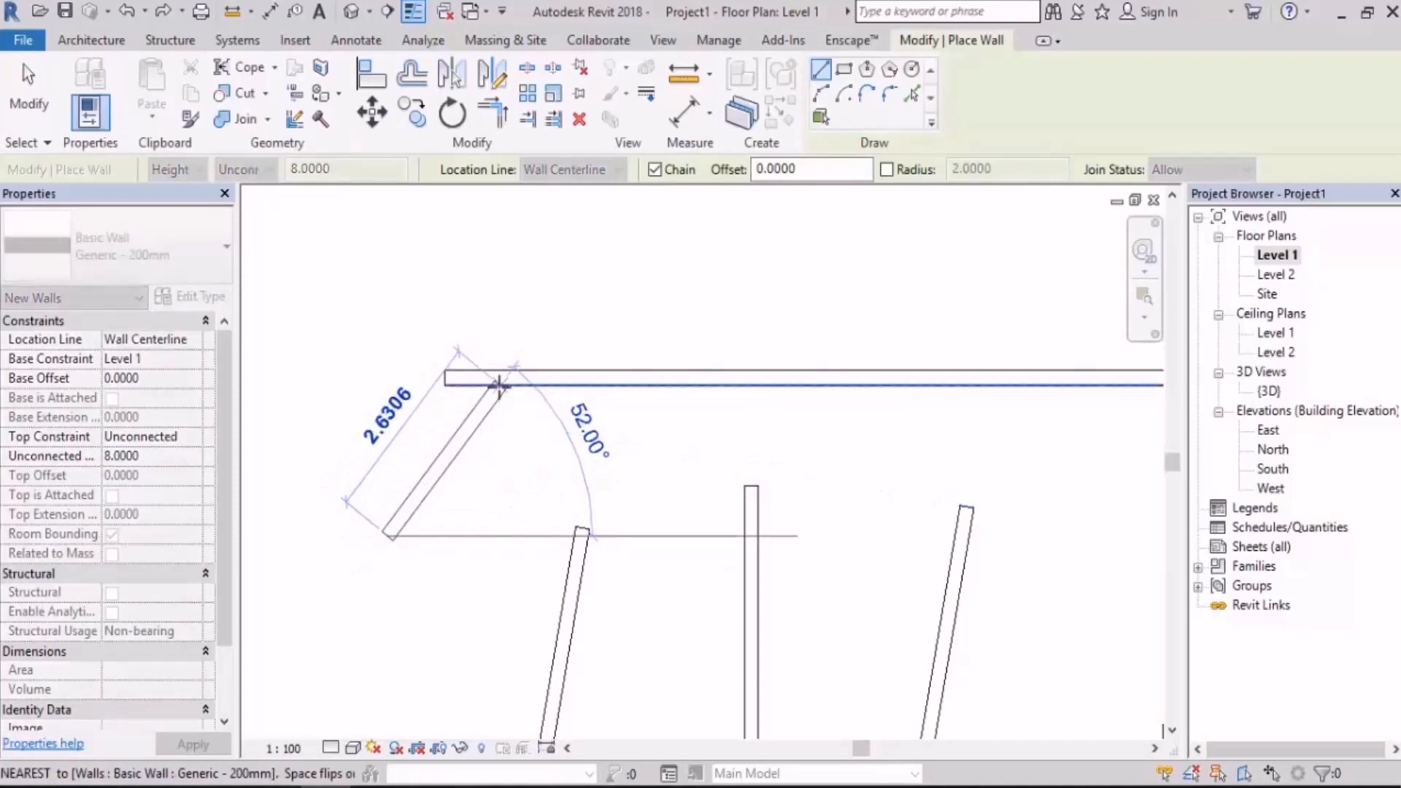
{"action": "scroll", "coordinate": [500, 378], "scroll_direction": "up", "scroll_amount": 5}
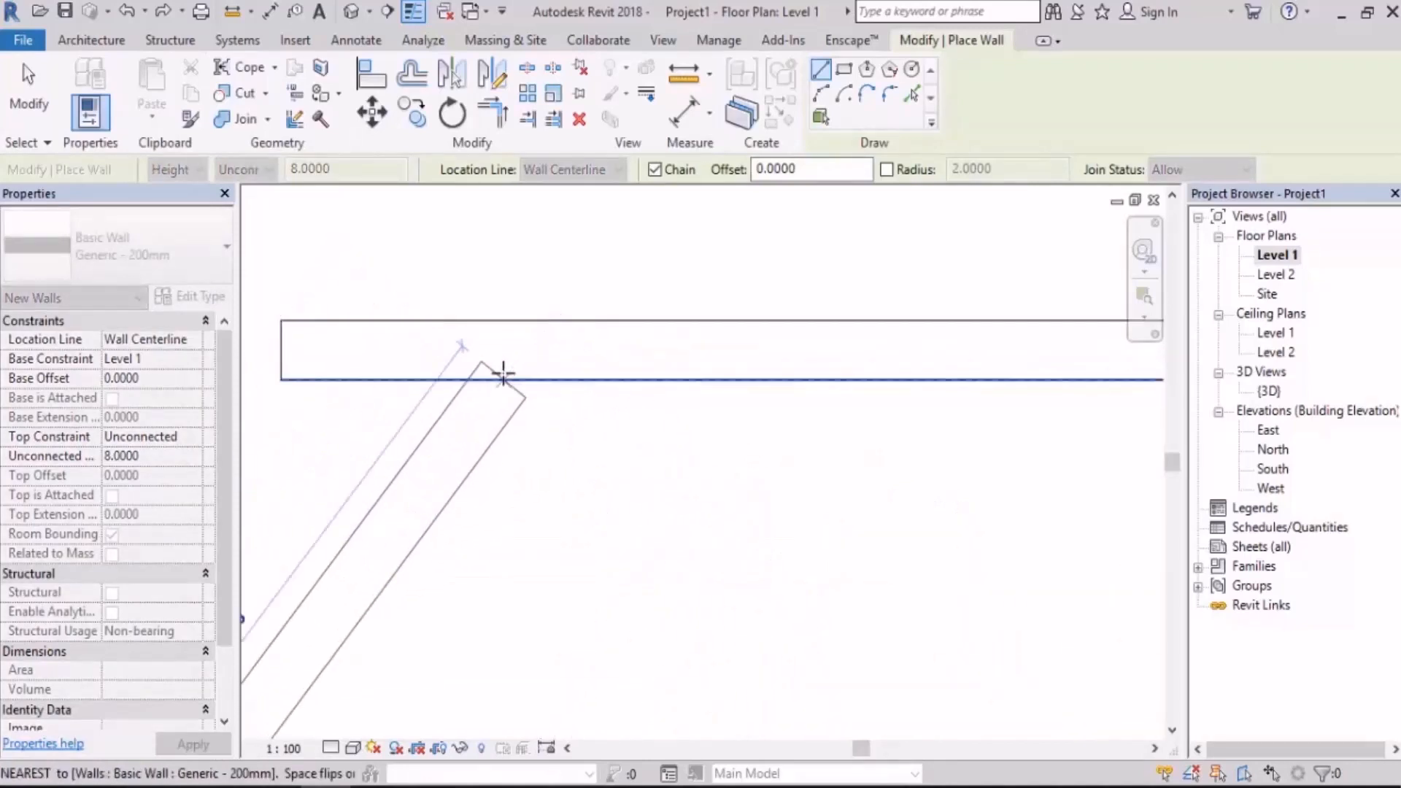
{"action": "left_click", "coordinate": [503, 368]}
{"action": "scroll", "coordinate": [567, 375], "scroll_direction": "down", "scroll_amount": 2}
{"action": "key", "text": "Escape"}
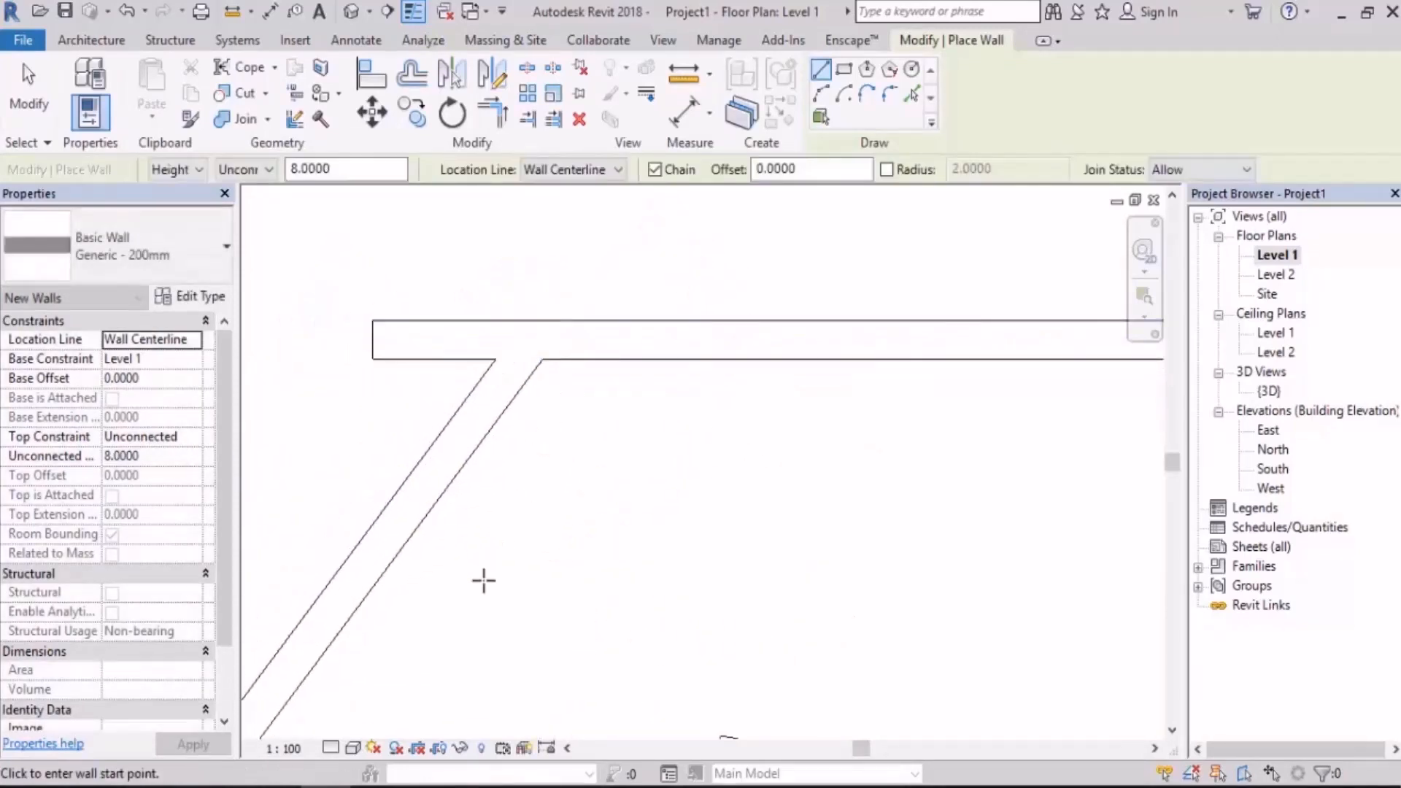
Draw two more short slanted walls ending at the horizontal wall's centerline and upper face, and delete all three test walls
{"action": "left_click", "coordinate": [485, 580]}
{"action": "left_click", "coordinate": [647, 341]}
{"action": "key", "text": "Escape"}
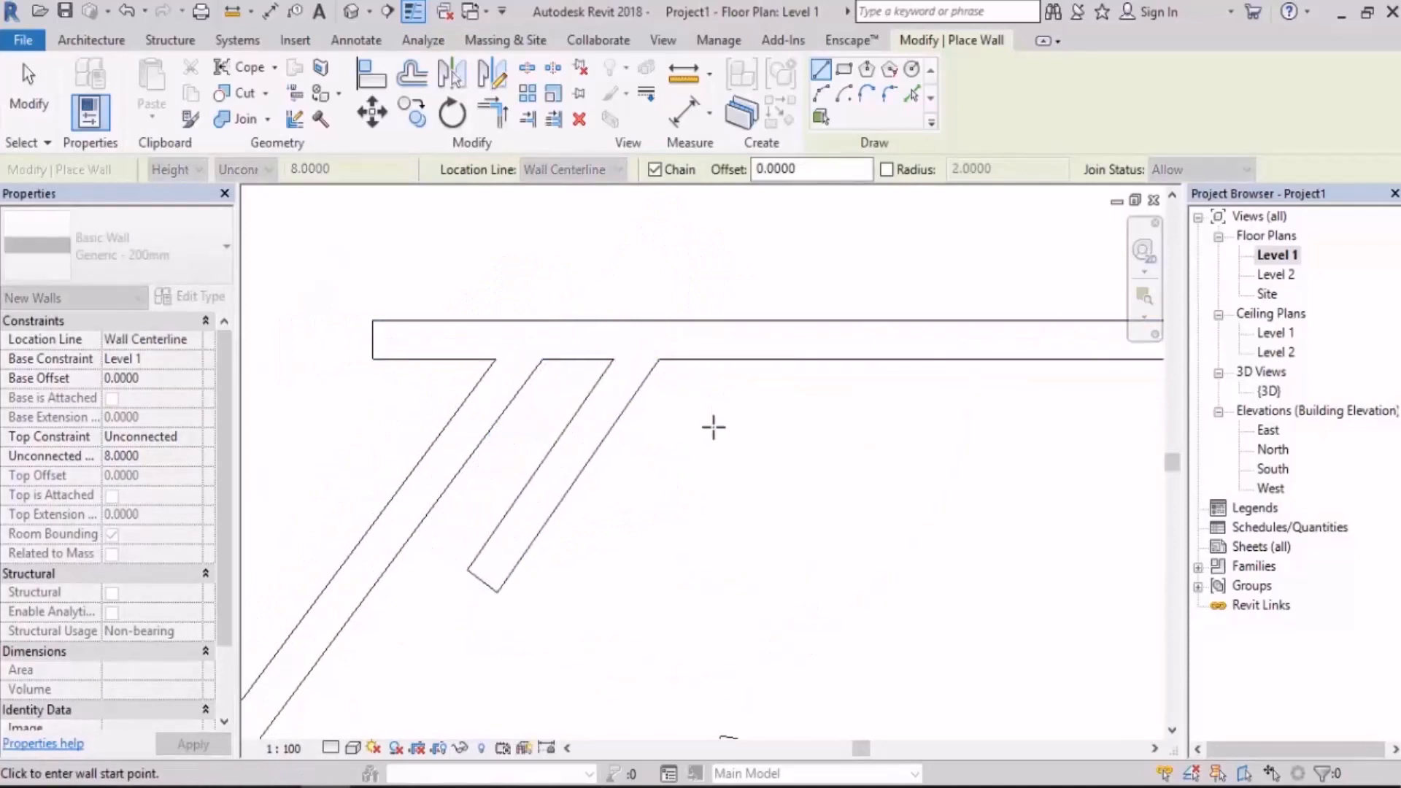
{"action": "left_click", "coordinate": [622, 571]}
{"action": "left_click", "coordinate": [801, 319]}
{"action": "key", "text": "Escape"}
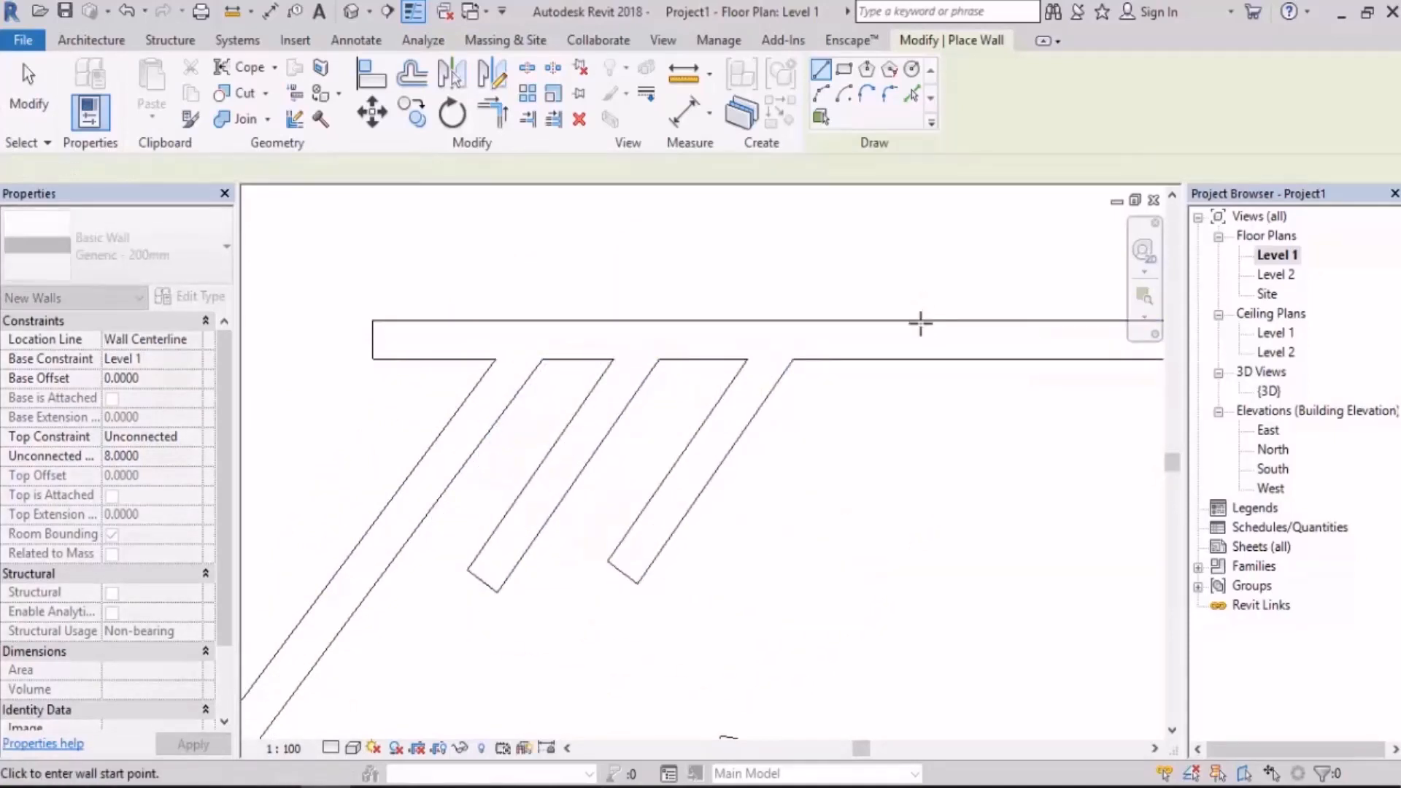
{"action": "key", "text": "Escape"}
{"action": "mouse_move", "coordinate": [838, 442]}
{"action": "left_mouse_down"}
{"action": "mouse_move", "coordinate": [369, 553]}
{"action": "mouse_move", "coordinate": [369, 536]}
{"action": "left_mouse_up"}
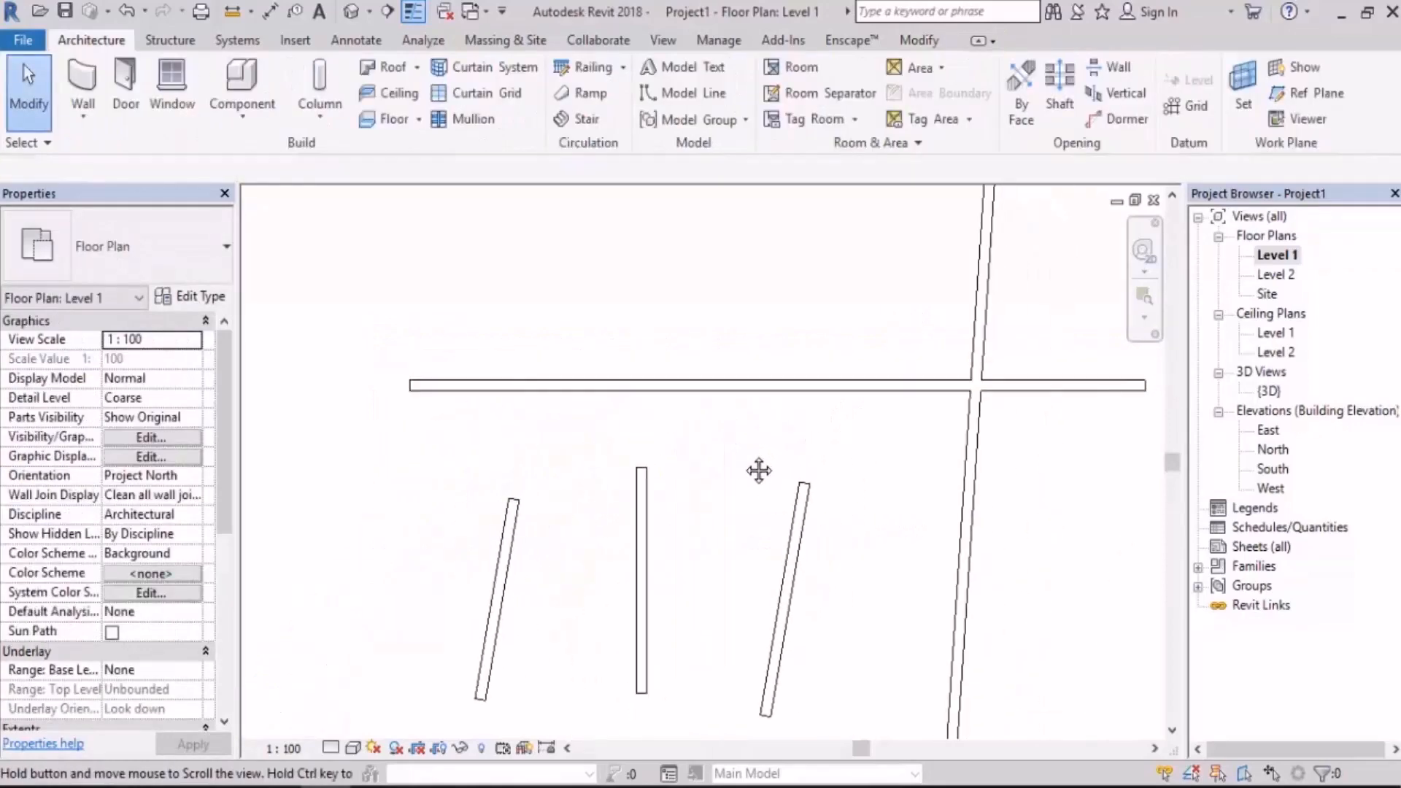
Extend the three short walls individually to the horizontal wall, using its lower face, centerline and upper face as boundaries, and undo the extensions
{"action": "left_click", "coordinate": [917, 41]}
{"action": "left_click", "coordinate": [527, 119]}
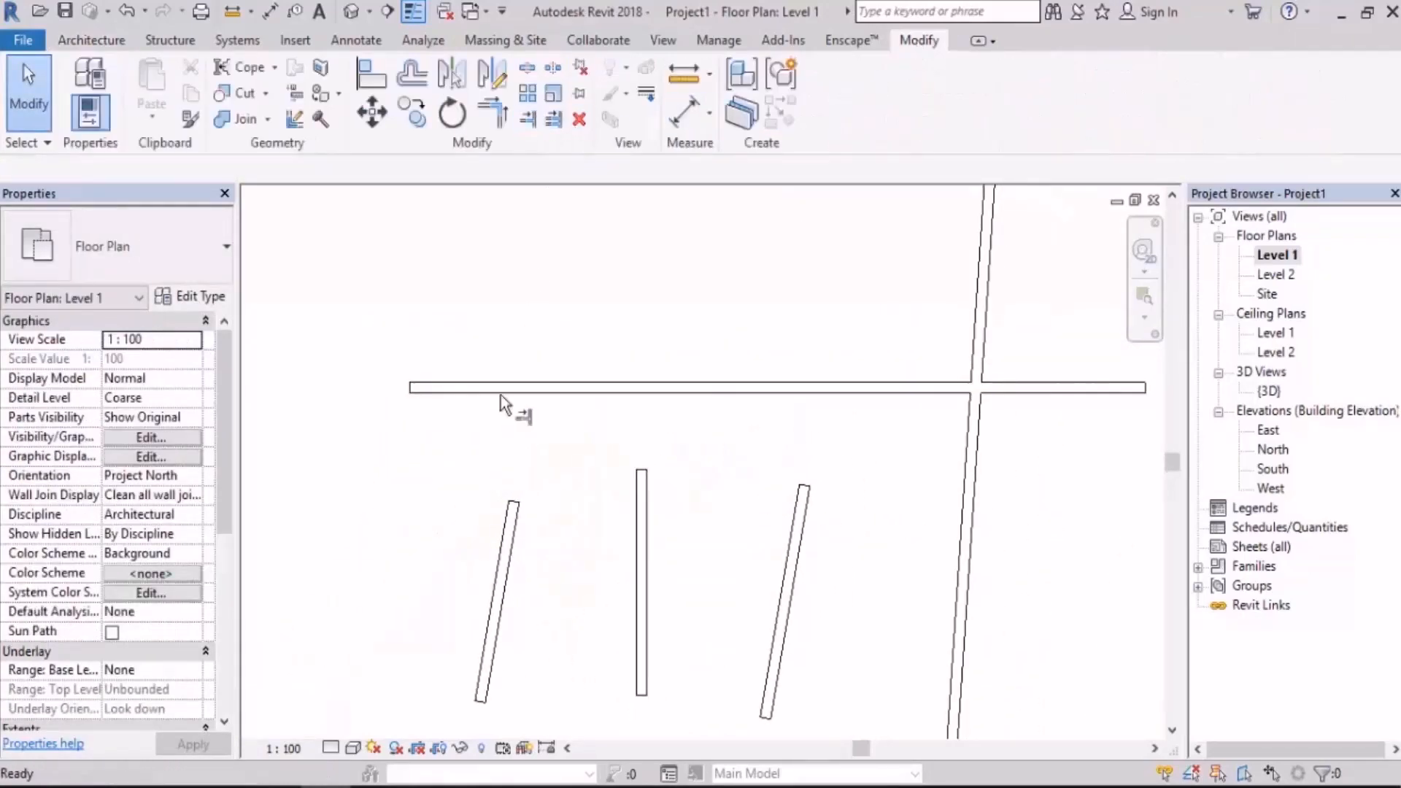
{"action": "scroll", "coordinate": [522, 416], "scroll_direction": "up", "scroll_amount": 3}
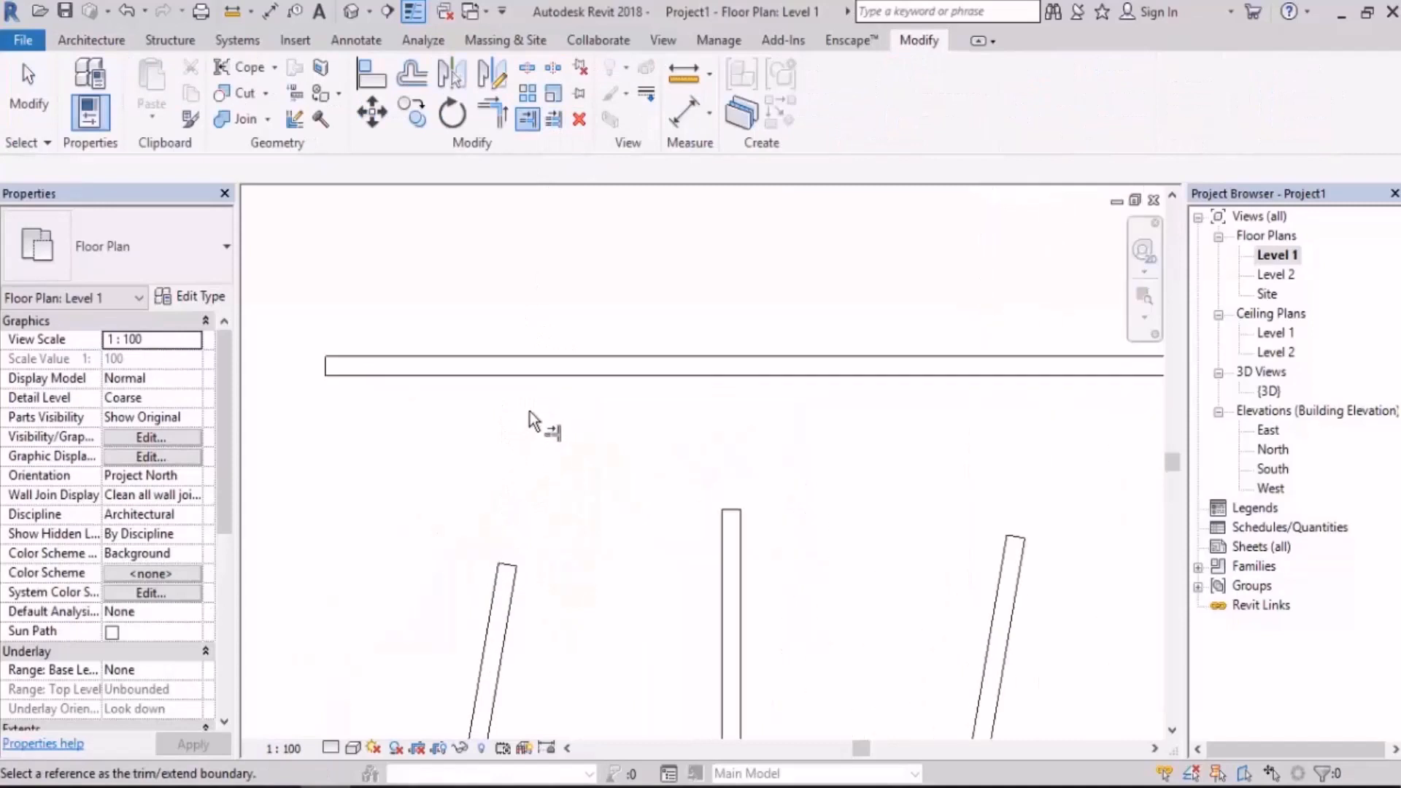
{"action": "left_click", "coordinate": [550, 378]}
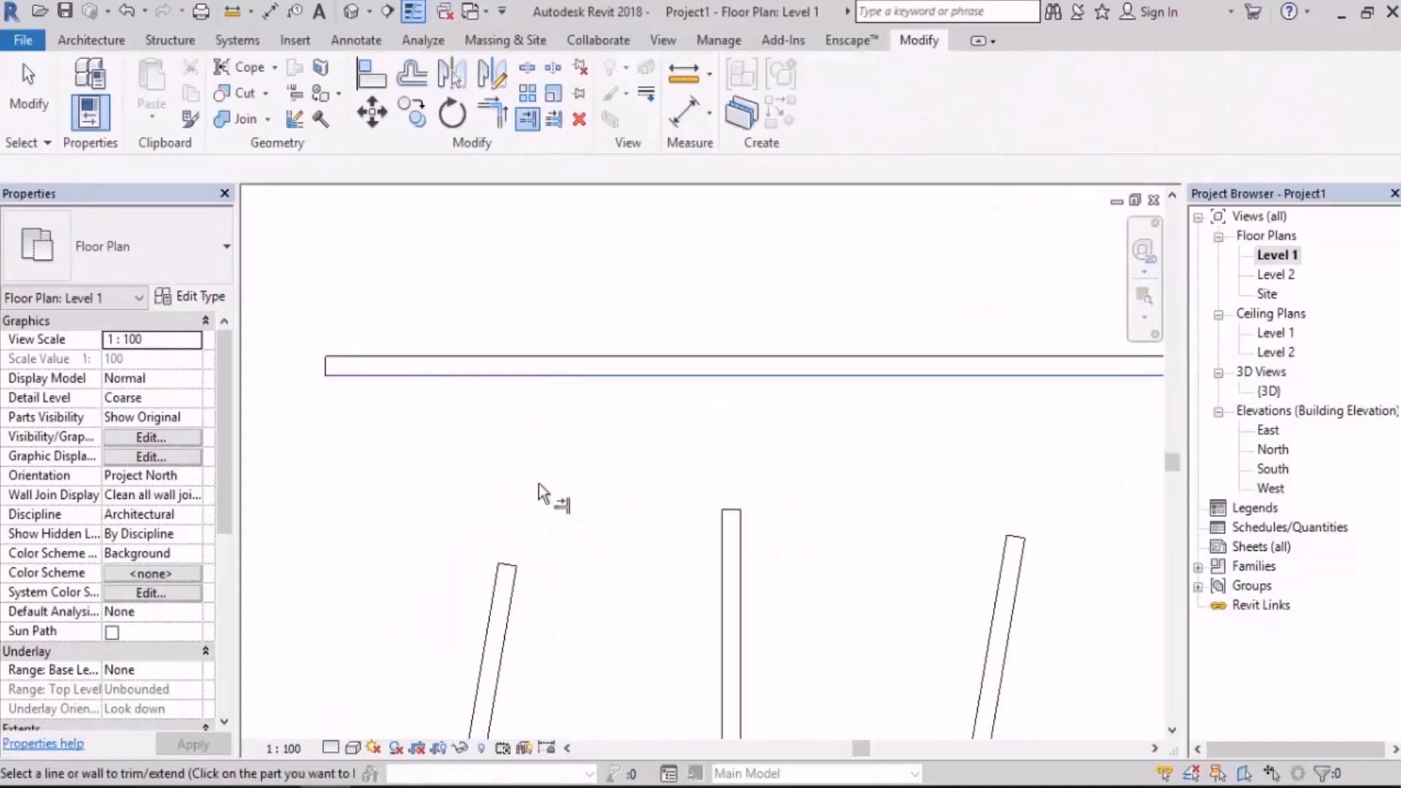
{"action": "left_click", "coordinate": [509, 580]}
{"action": "middle_click_drag", "start_coordinate": [665, 480], "coordinate": [608, 455]}
{"action": "left_click", "coordinate": [668, 349]}
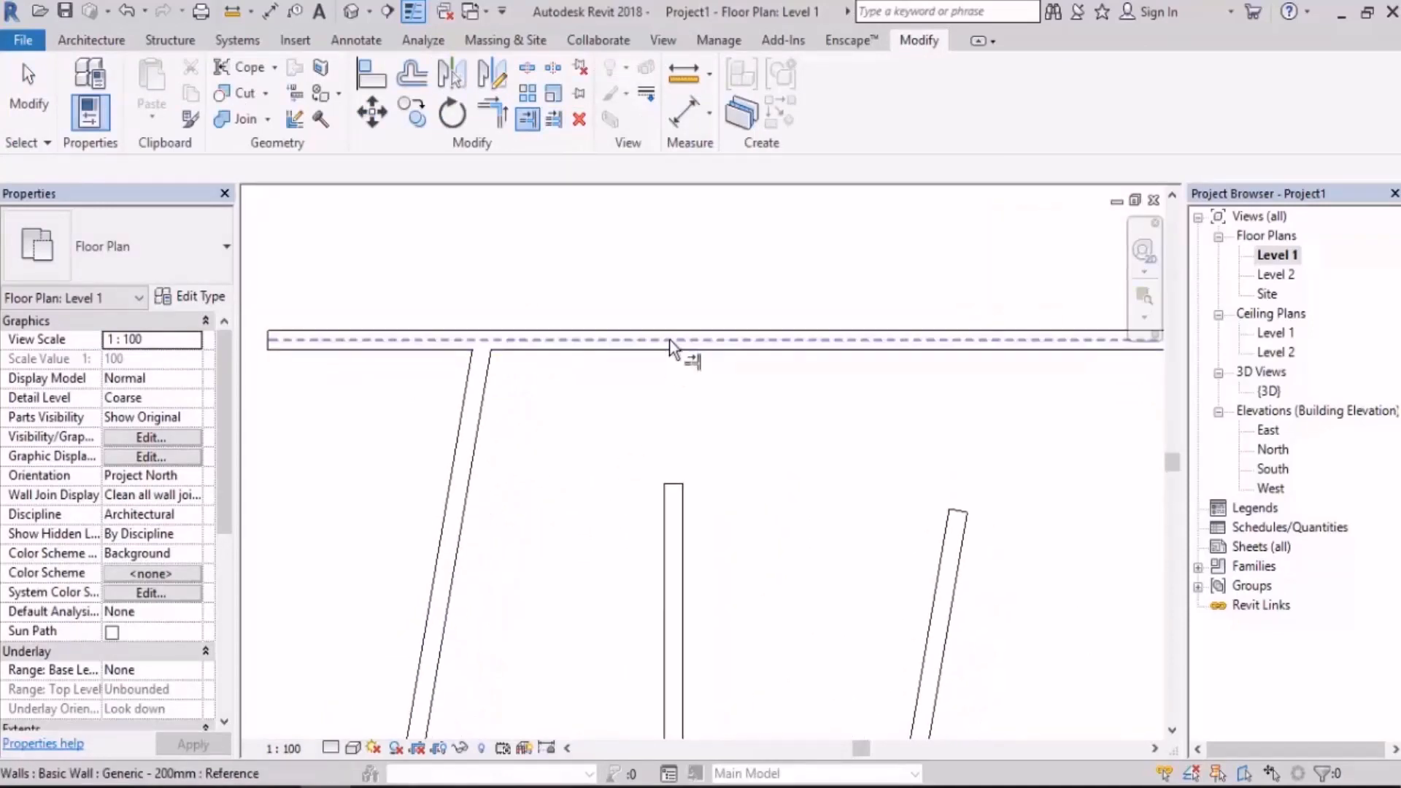
{"action": "left_click", "coordinate": [676, 508]}
{"action": "left_click", "coordinate": [935, 332]}
{"action": "left_click", "coordinate": [956, 536]}
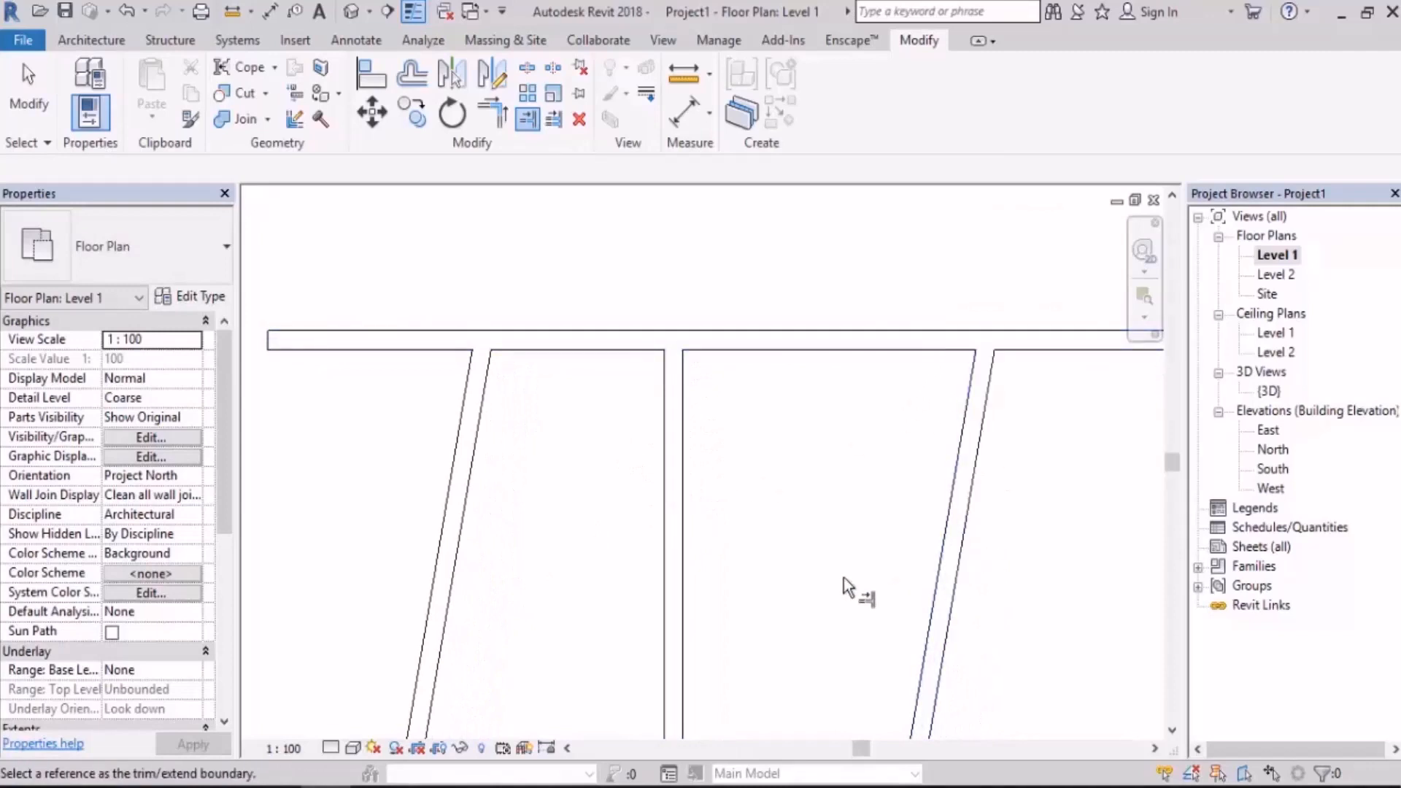
{"action": "key", "text": "ctrl+z"}
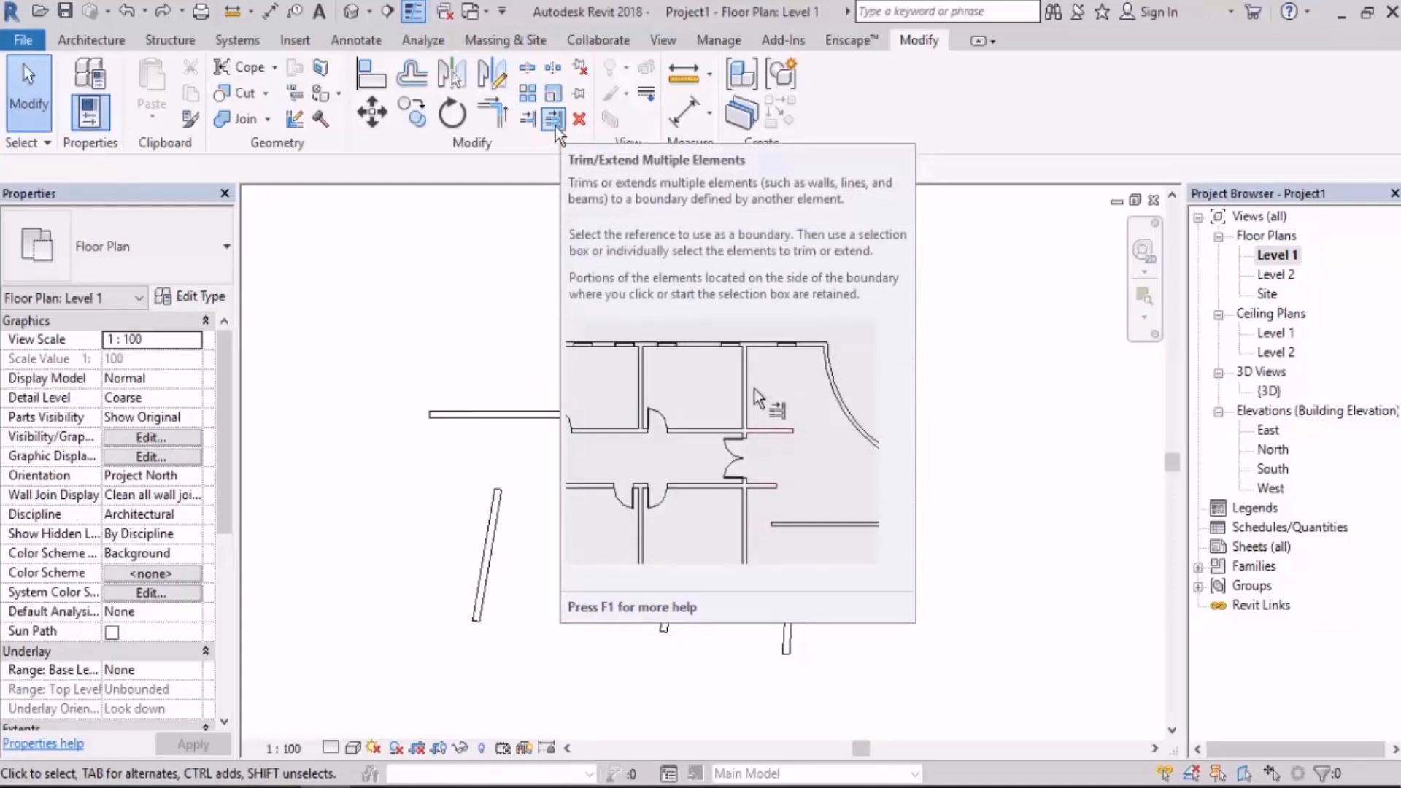
With Trim/Extend Multiple Elements, extend the three short walls to the horizontal wall and trim the crossing wall there, keeping its lower part
{"action": "left_click", "coordinate": [554, 125]}
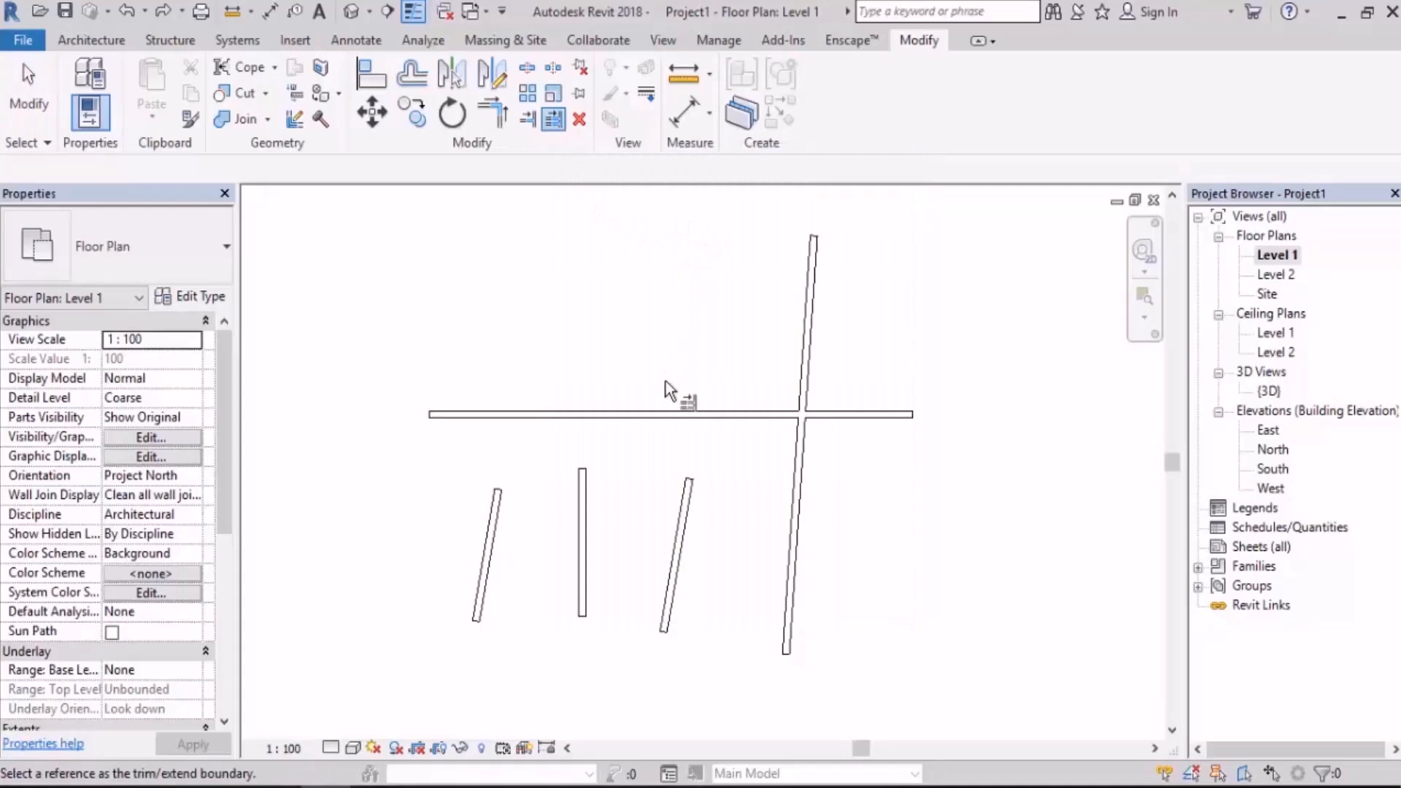
{"action": "left_click", "coordinate": [671, 410]}
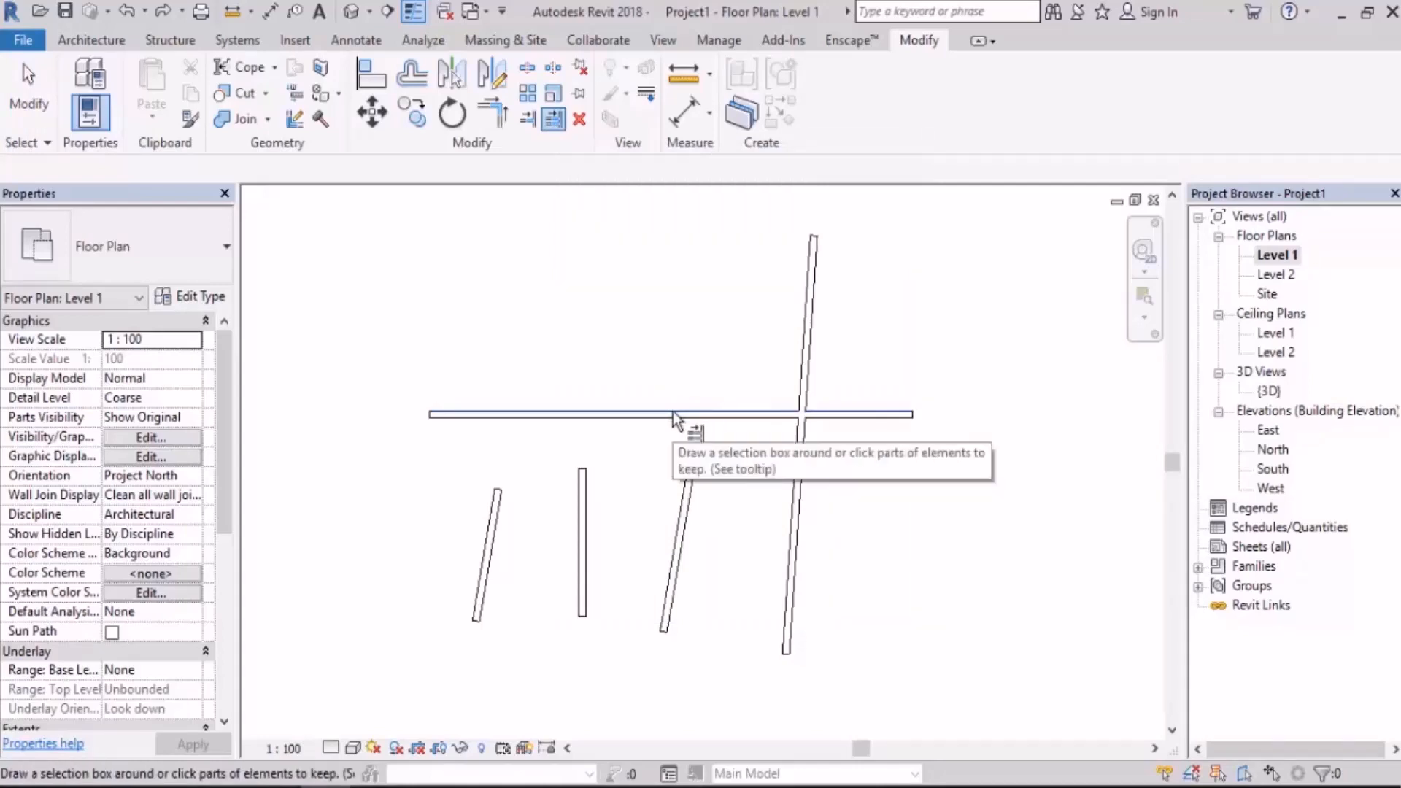
{"action": "left_click", "coordinate": [496, 509]}
{"action": "left_click", "coordinate": [581, 504]}
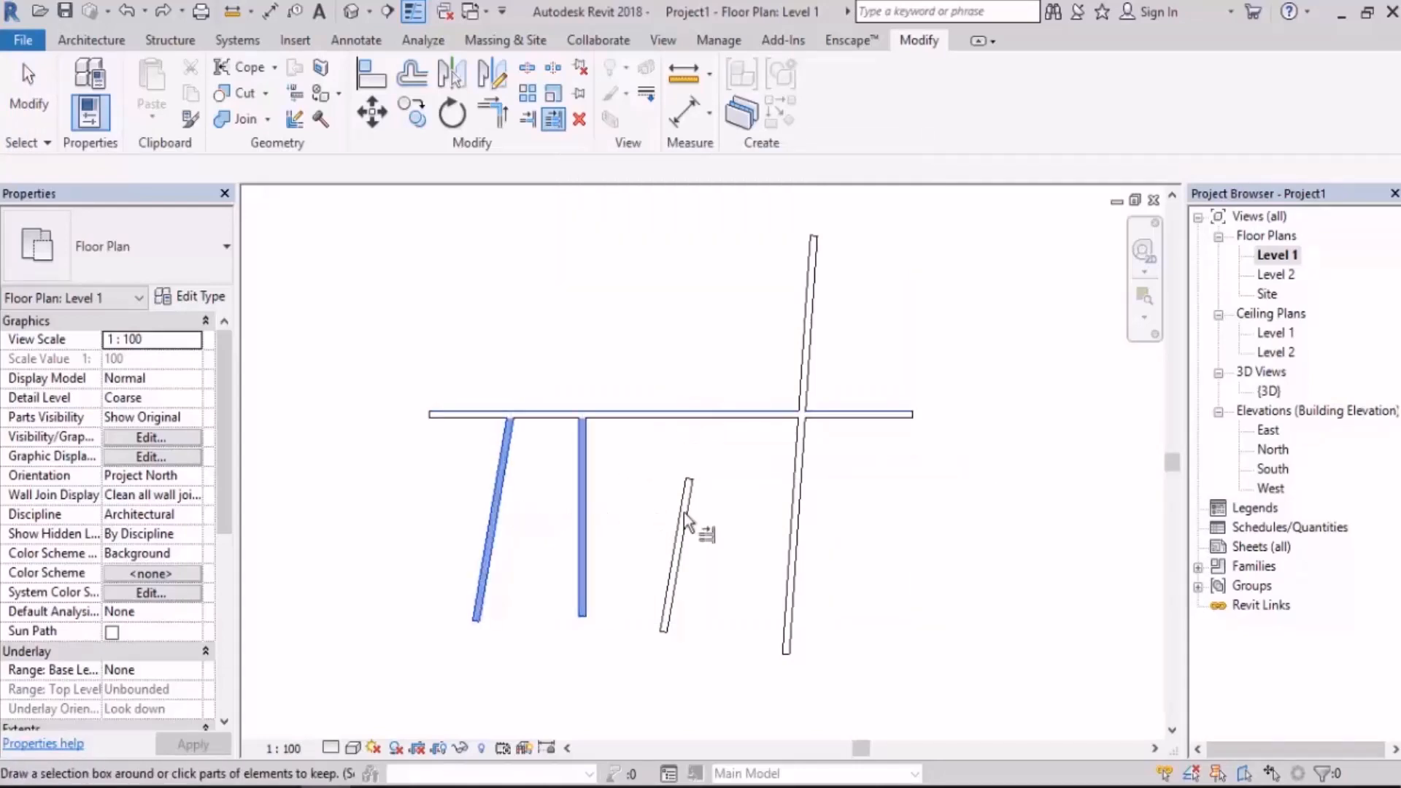
{"action": "left_click", "coordinate": [682, 512]}
{"action": "left_click", "coordinate": [796, 499]}
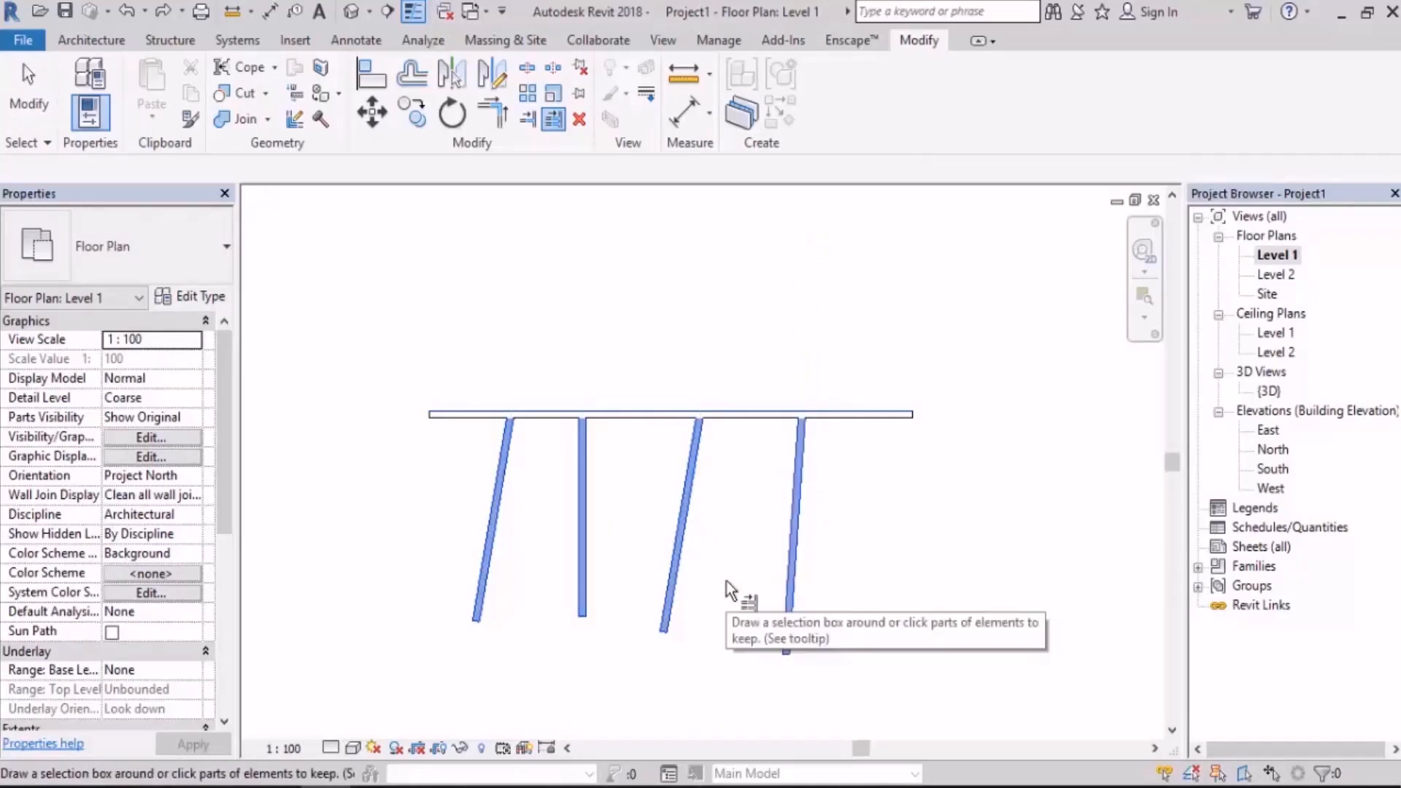
Undo the extension of the three short walls and the trimming of the crossing wall
{"action": "key", "text": "ctrl+z"}
{"action": "key", "text": "ctrl+z"}
{"action": "key", "text": "ctrl+z"}
{"action": "key", "text": "ctrl+z"}
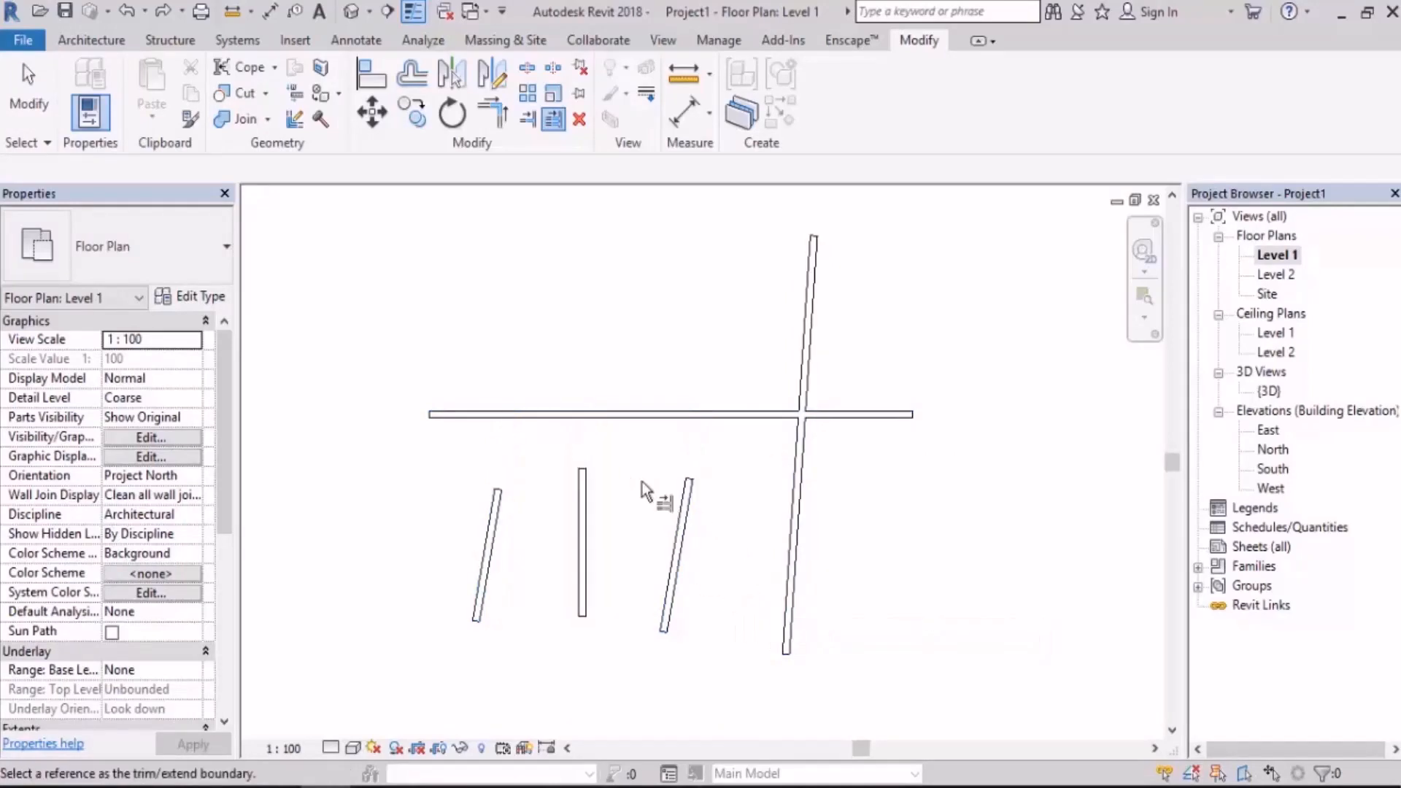
Using the horizontal wall as boundary, extend the three short walls and trim the crossing wall one by one, and undo all four changes
{"action": "left_click", "coordinate": [629, 412]}
{"action": "left_click", "coordinate": [495, 514]}
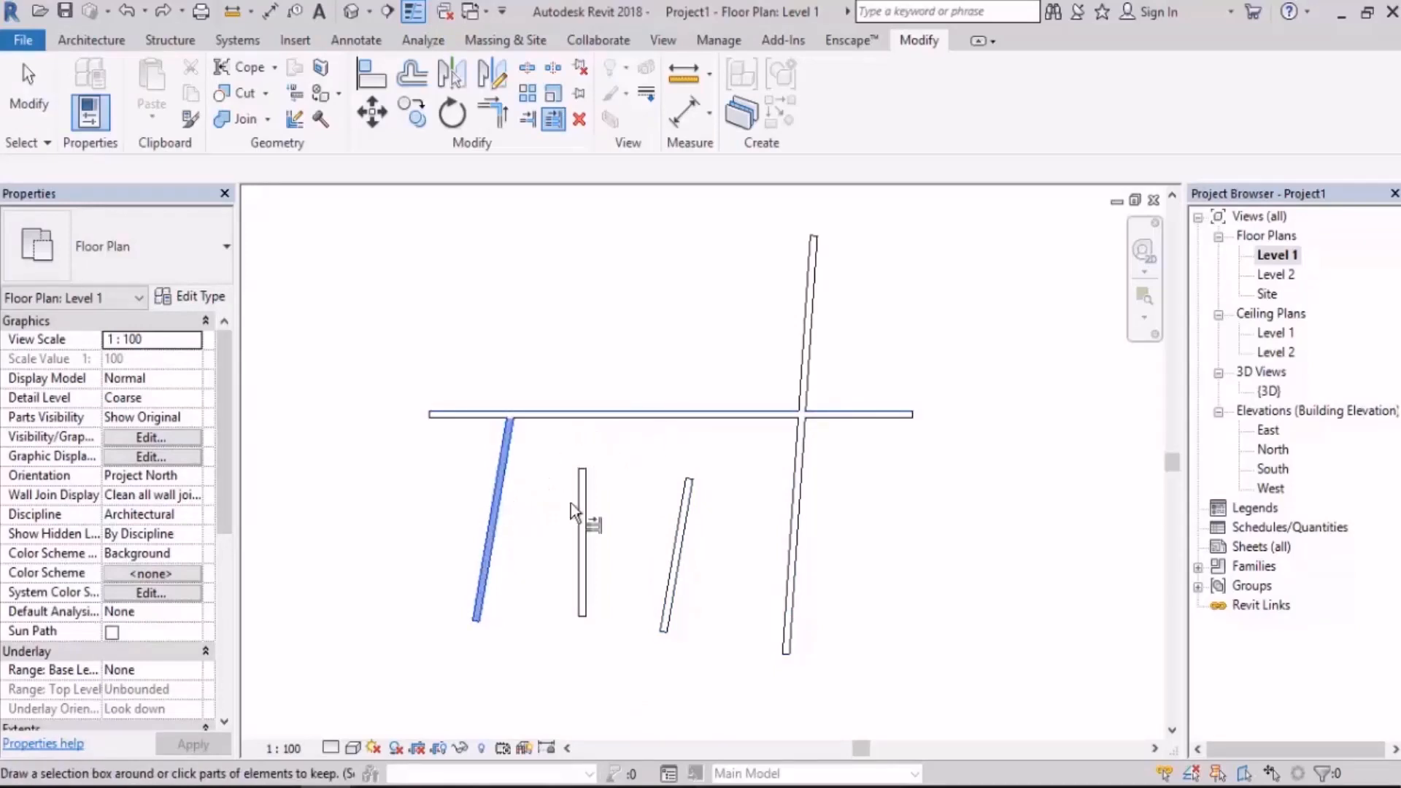
{"action": "left_click", "coordinate": [582, 511]}
{"action": "left_click", "coordinate": [680, 519]}
{"action": "left_click", "coordinate": [795, 505]}
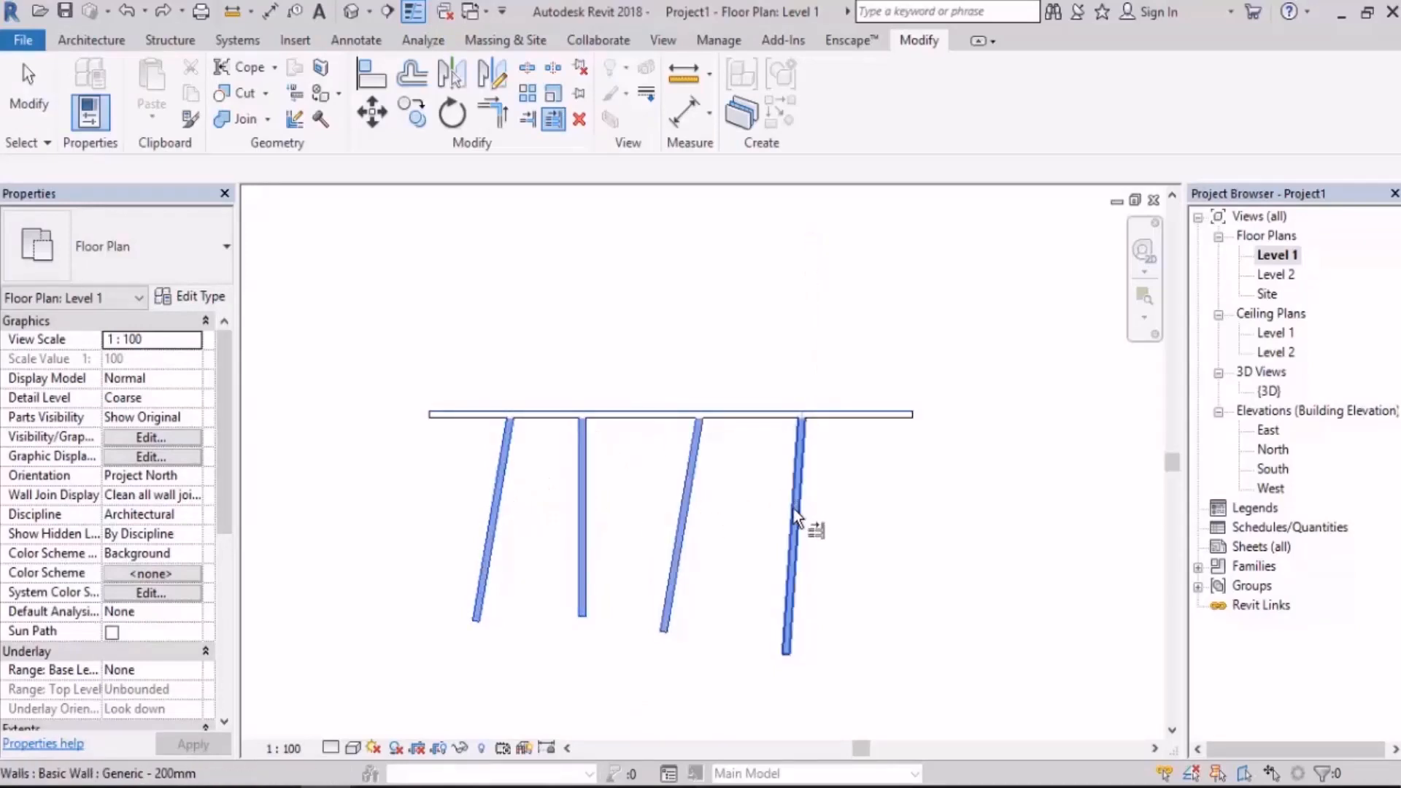
{"action": "key", "text": "ctrl+z"}
{"action": "key", "text": "ctrl+z"}
{"action": "key", "text": "ctrl+z"}
{"action": "key", "text": "ctrl+z"}
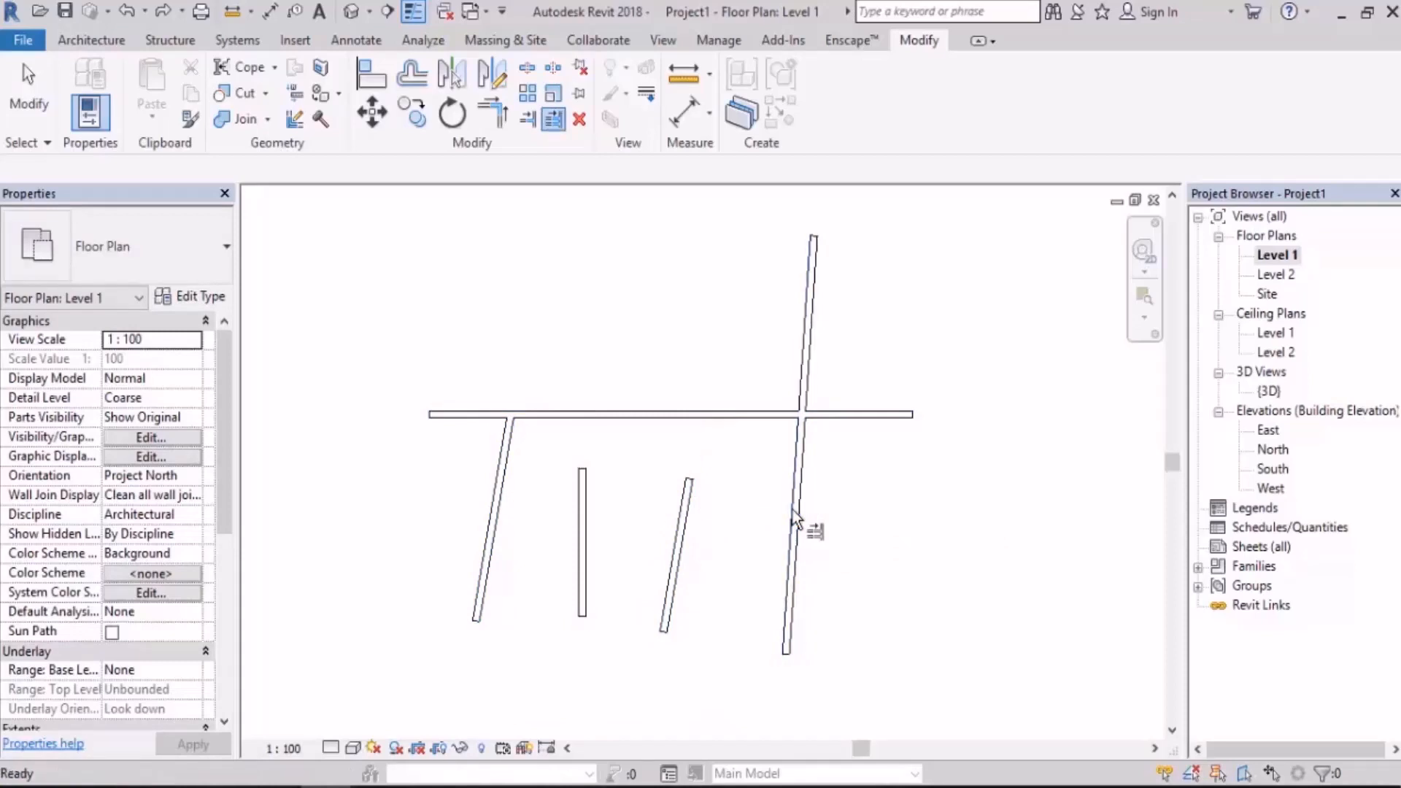
Extend the three short walls and trim the crossing wall to the horizontal wall together, using one selection box over their lower parts
{"action": "left_click", "coordinate": [668, 412]}
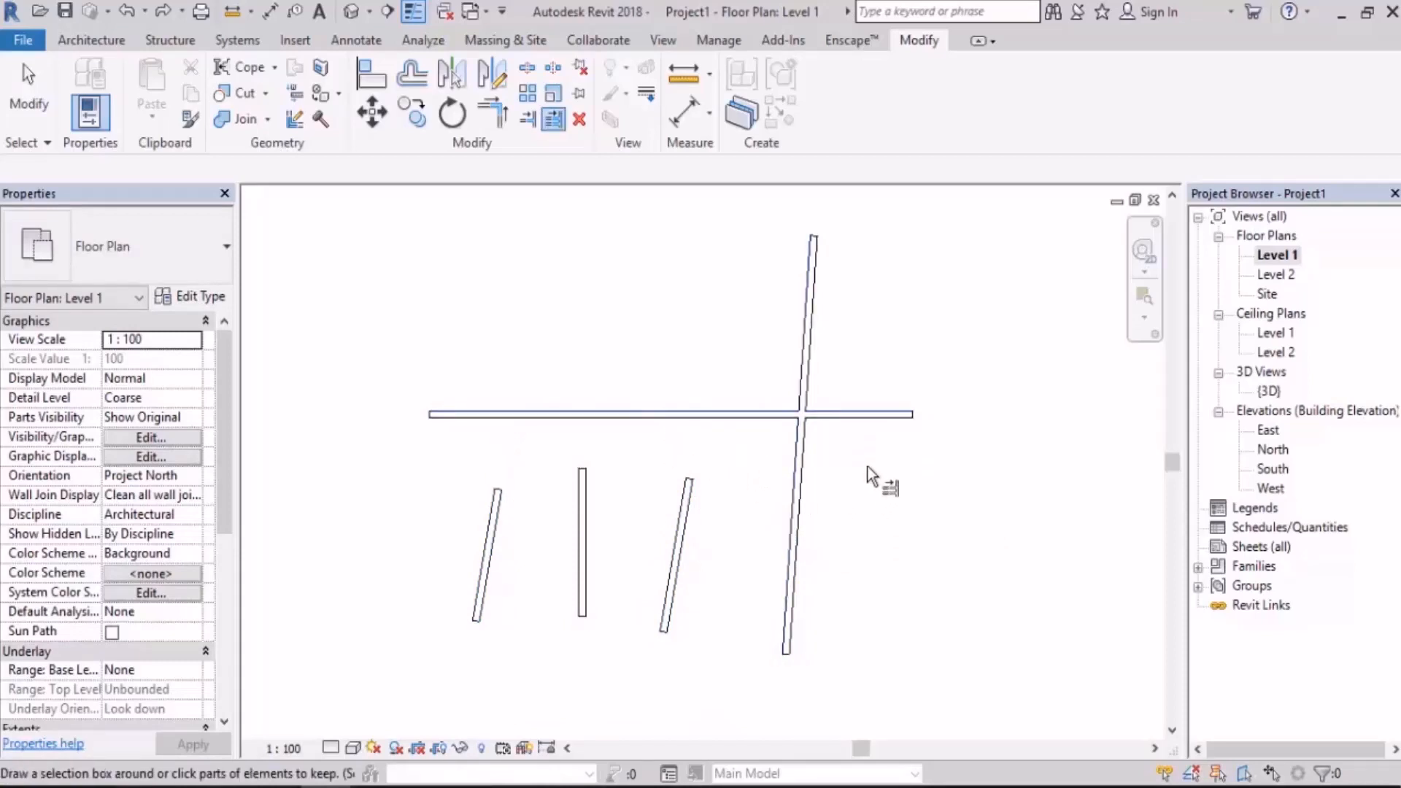
{"action": "left_click_drag", "start_coordinate": [868, 466], "coordinate": [404, 605]}
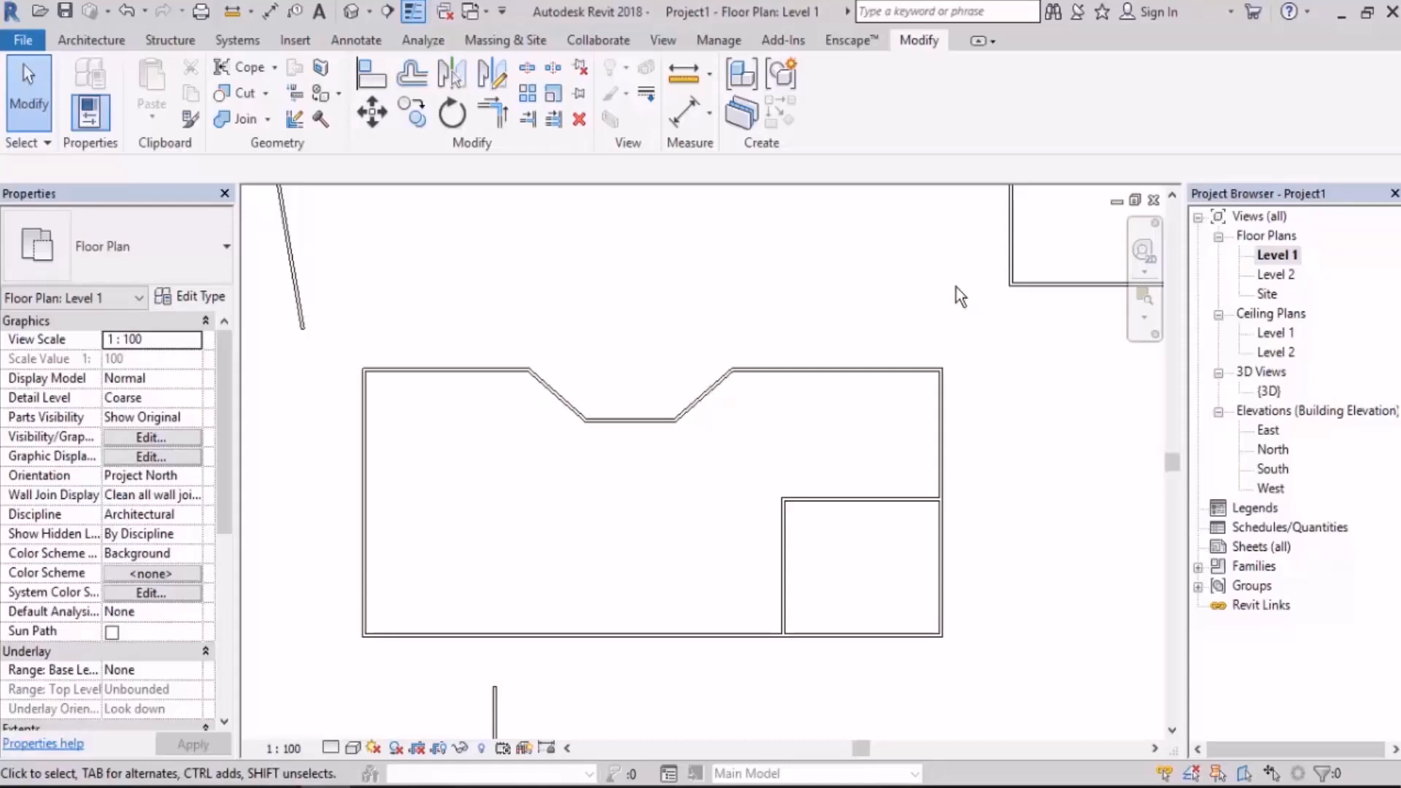
Align the small corner room's upper wall with the recessed wall's upper face, preferring wall faces, and undo the alignment
{"action": "scroll", "coordinate": [827, 554], "scroll_direction": "up", "scroll_amount": 2}
{"action": "key", "text": "a"}
{"action": "key", "text": "l"}
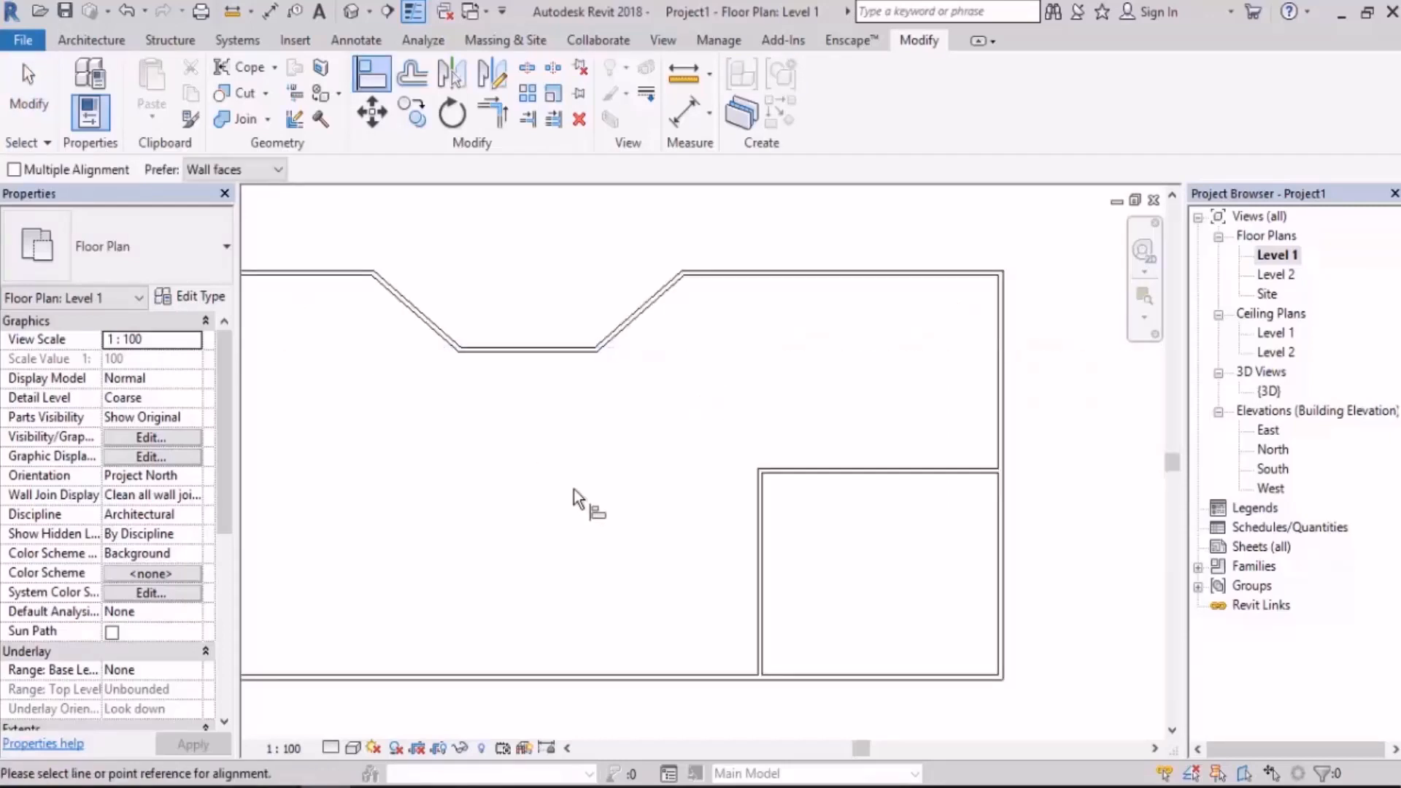
{"action": "key", "text": "Escape"}
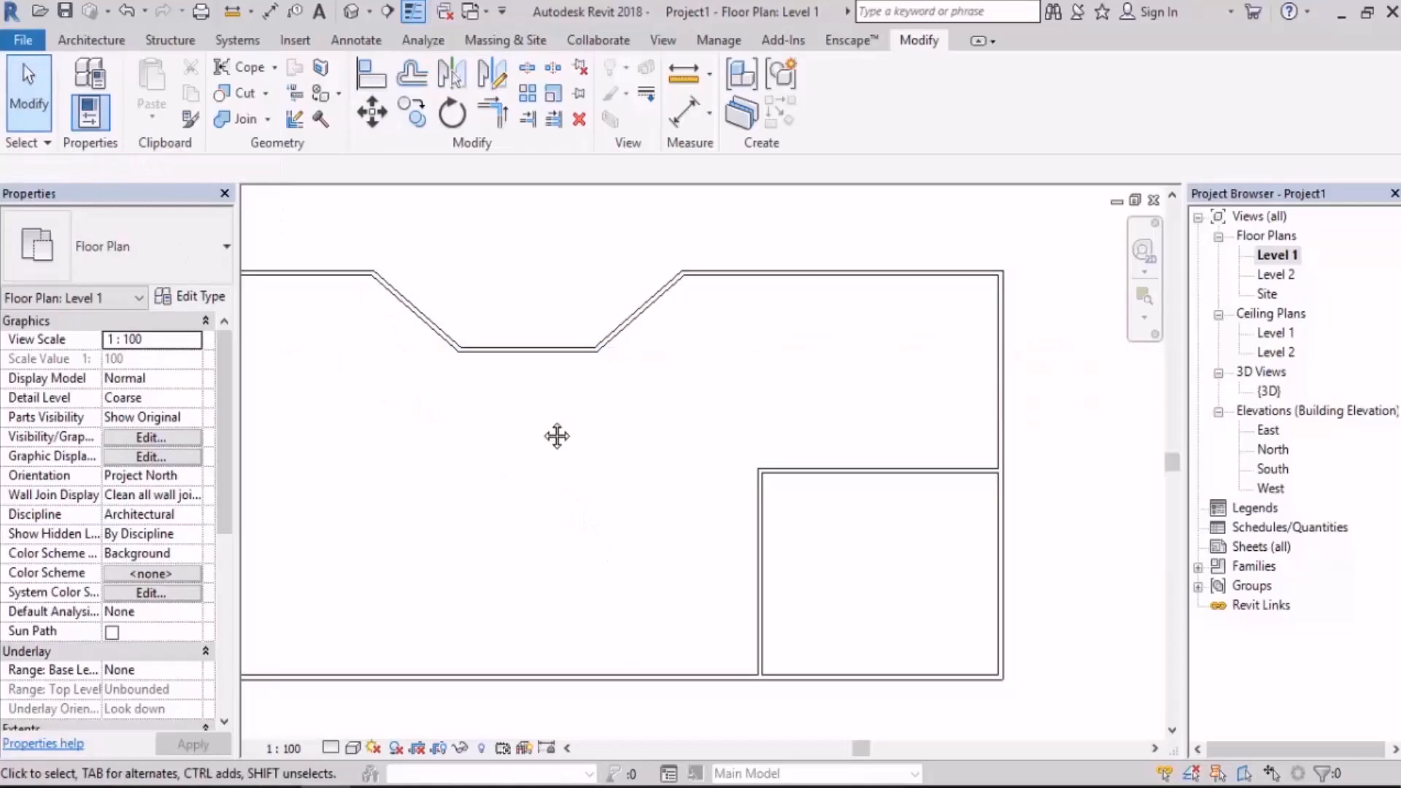
{"action": "key", "text": "a"}
{"action": "key", "text": "l"}
{"action": "middle_click_drag", "start_coordinate": [740, 353], "coordinate": [735, 371]}
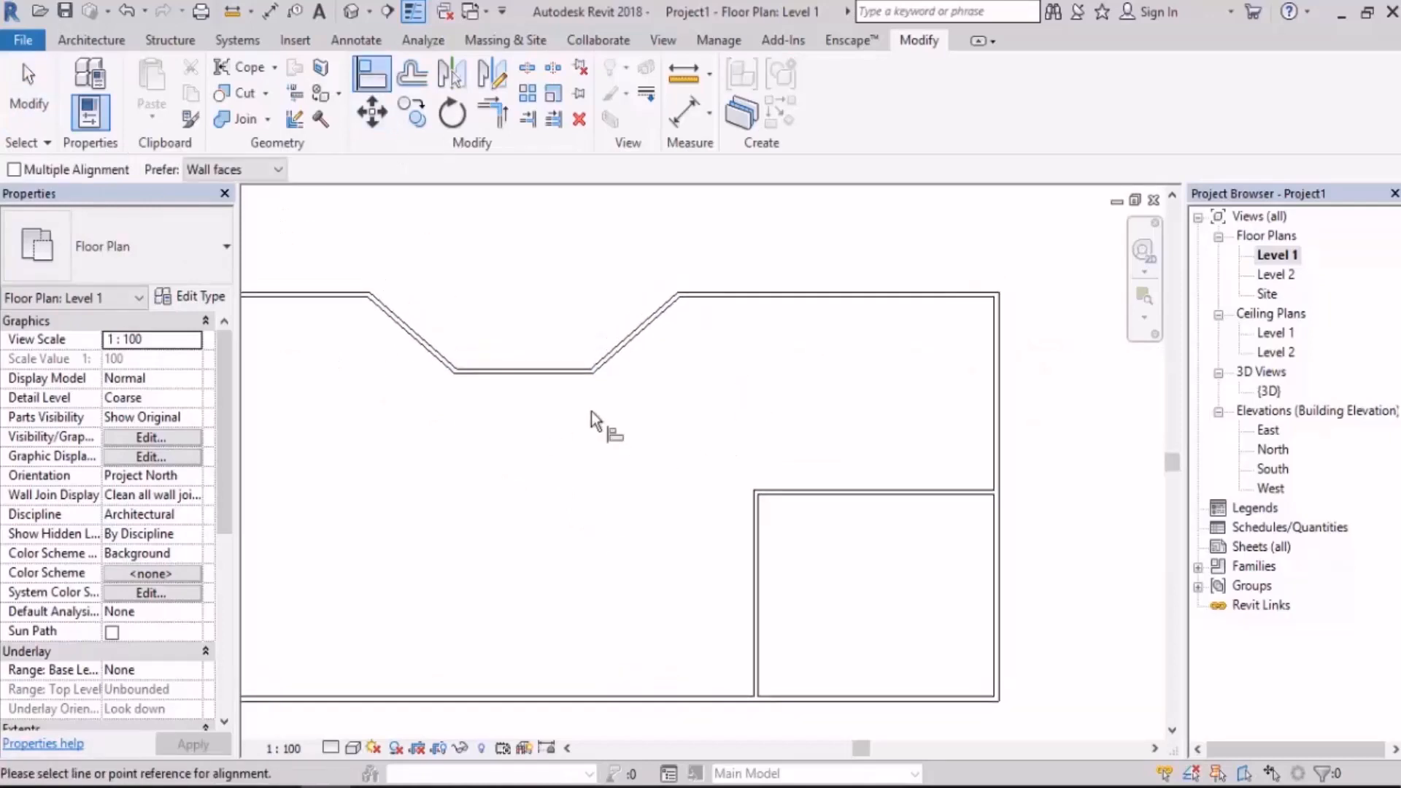
{"action": "left_click", "coordinate": [556, 370]}
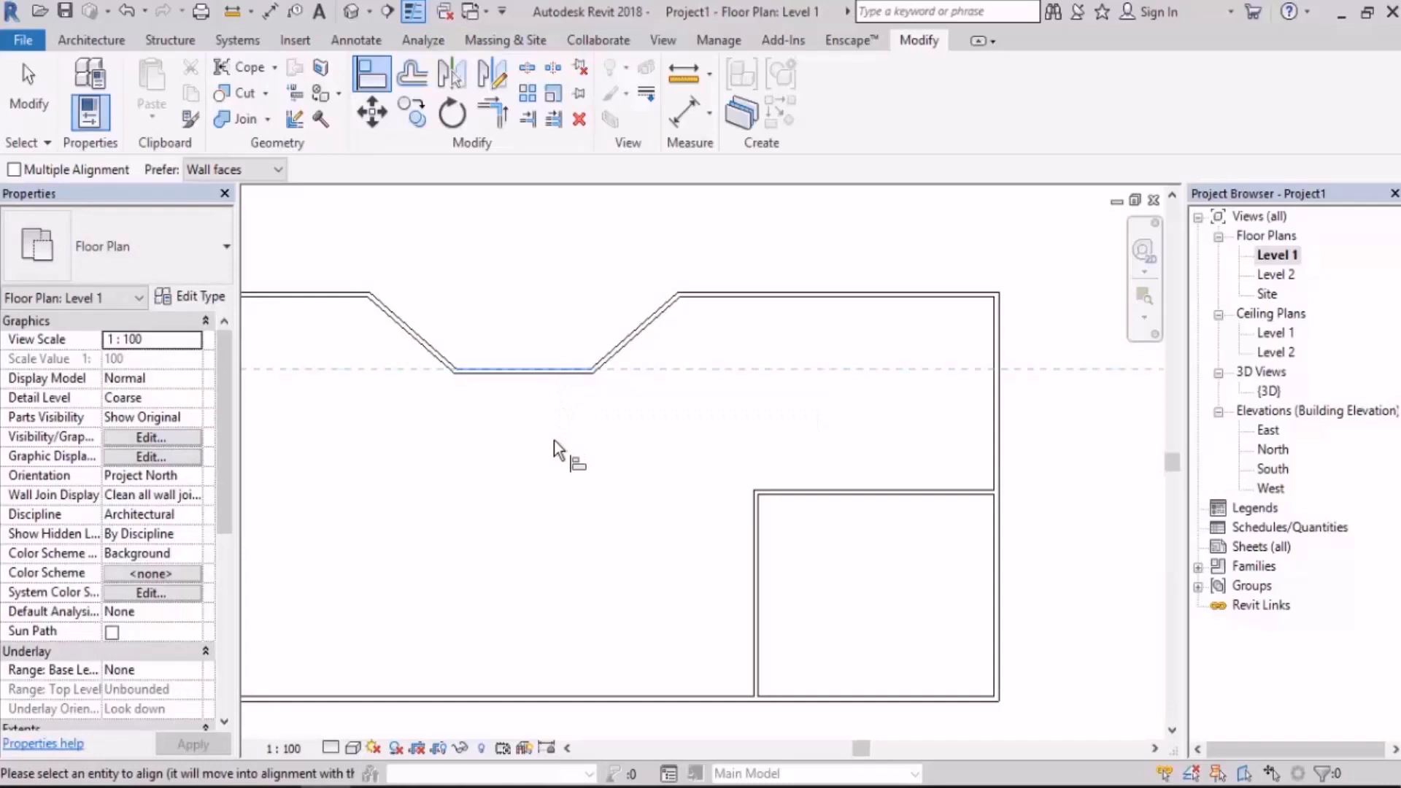
{"action": "middle_click_drag", "start_coordinate": [558, 445], "coordinate": [743, 414]}
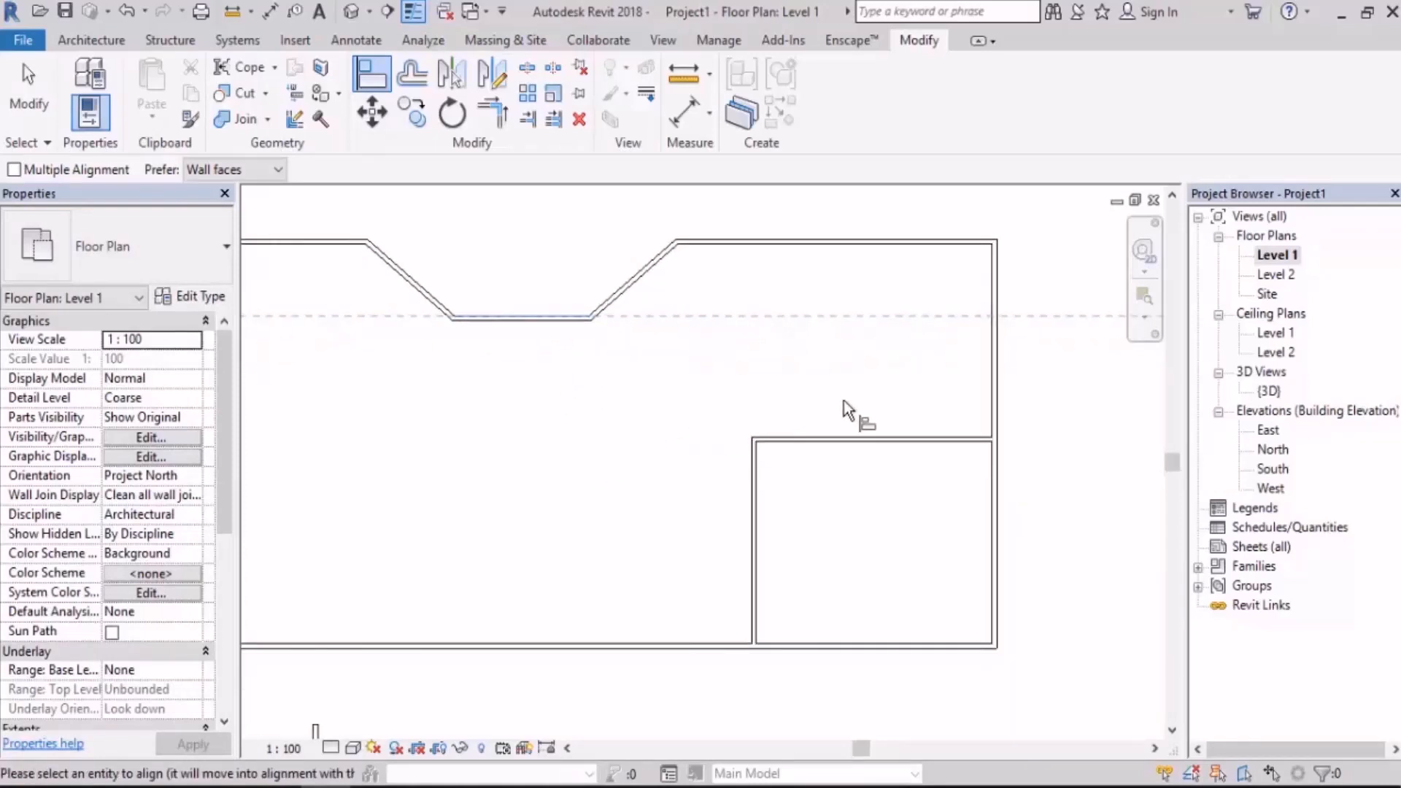
{"action": "scroll", "coordinate": [857, 437], "scroll_direction": "up", "scroll_amount": 4}
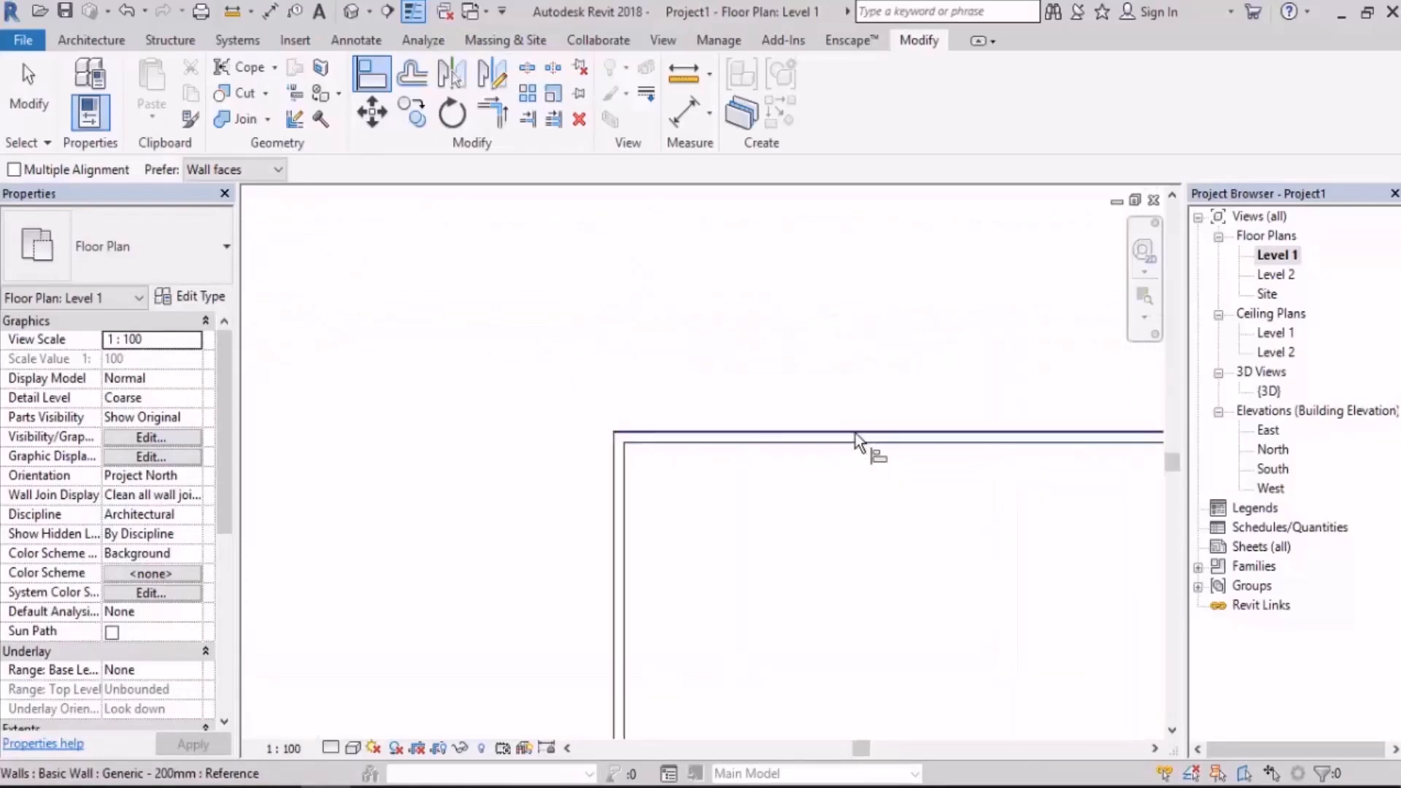
{"action": "scroll", "coordinate": [852, 431], "scroll_direction": "down", "scroll_amount": 3}
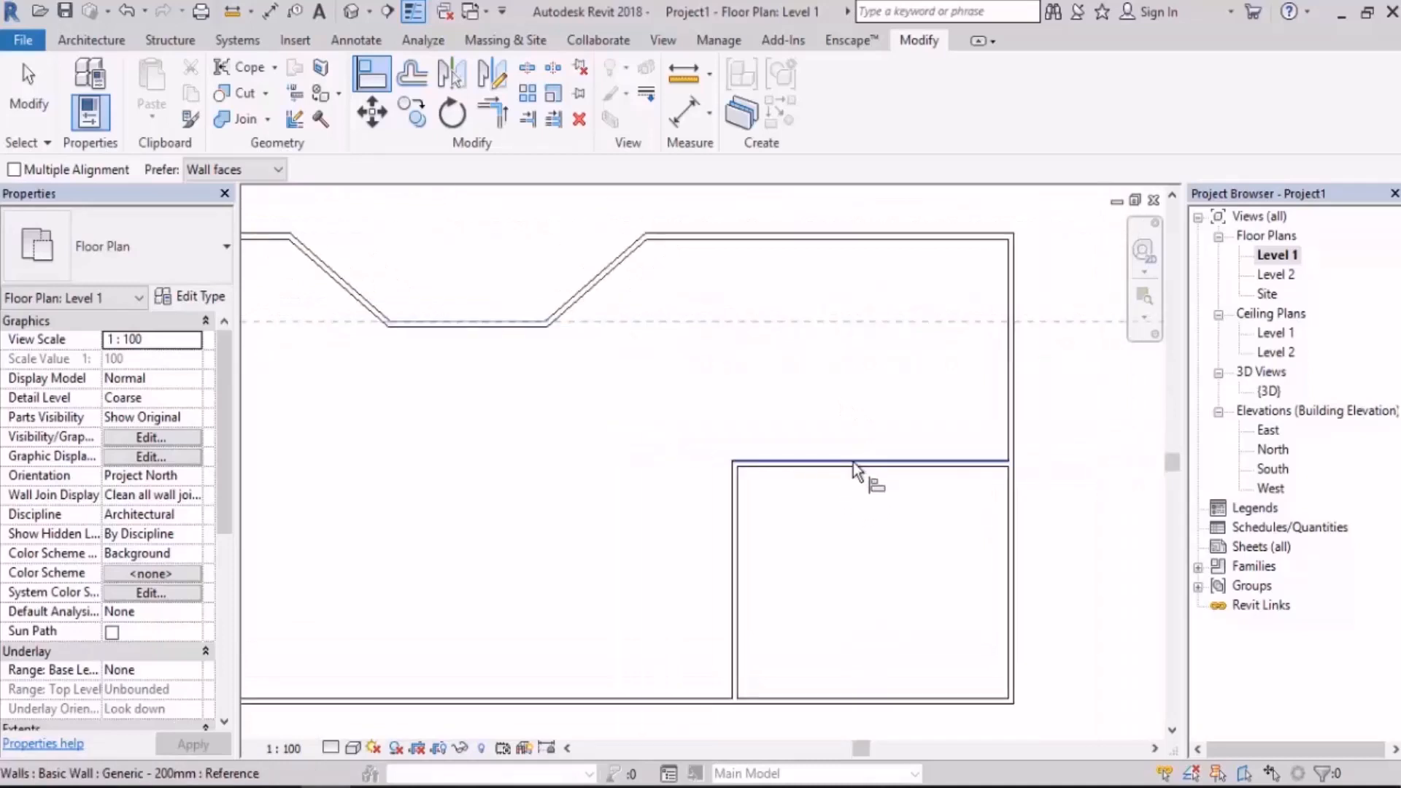
{"action": "left_click", "coordinate": [855, 462]}
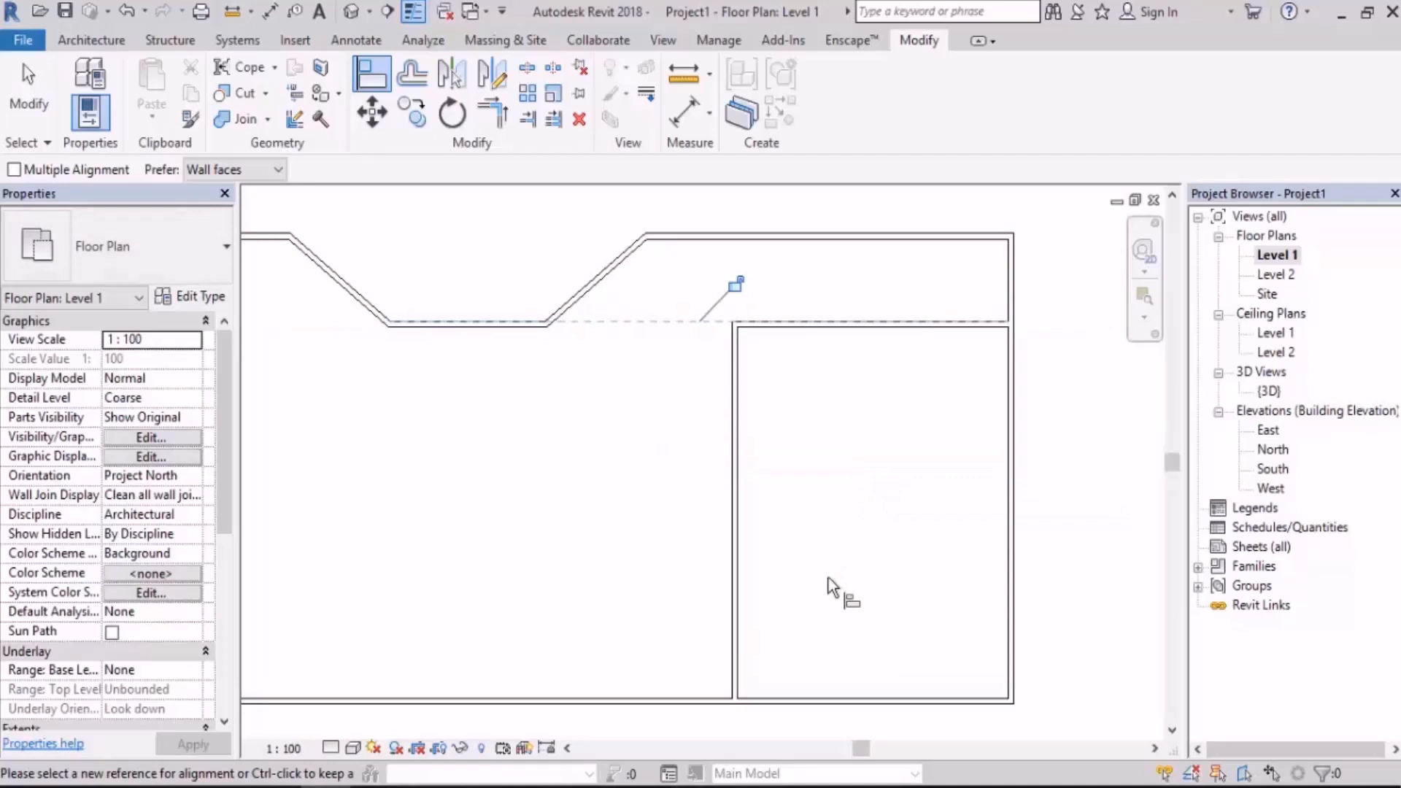
{"action": "key", "text": "ctrl+z"}
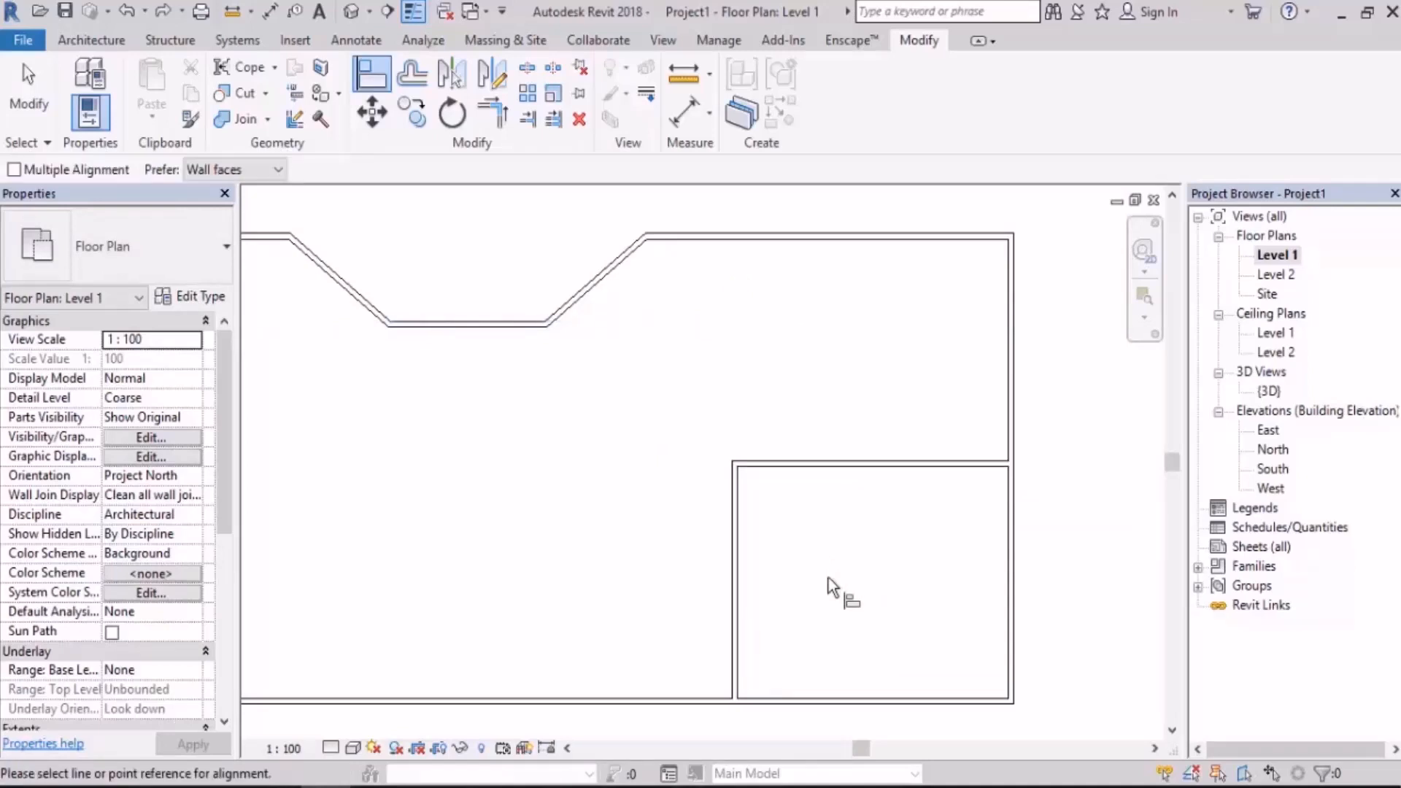
Align the small corner room's upper wall with the recessed wall's upper face and lock the alignment
{"action": "left_click", "coordinate": [490, 319]}
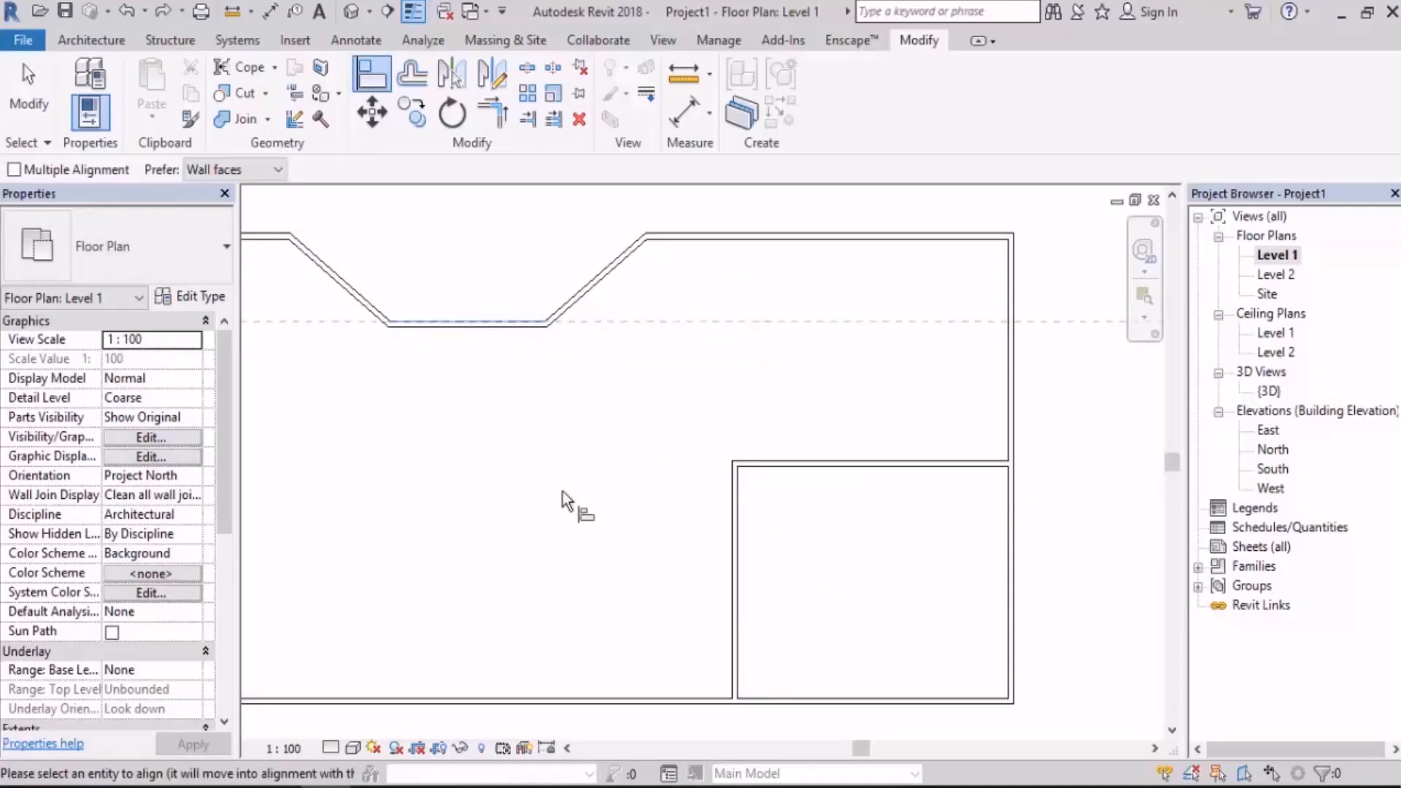
{"action": "left_click", "coordinate": [846, 460]}
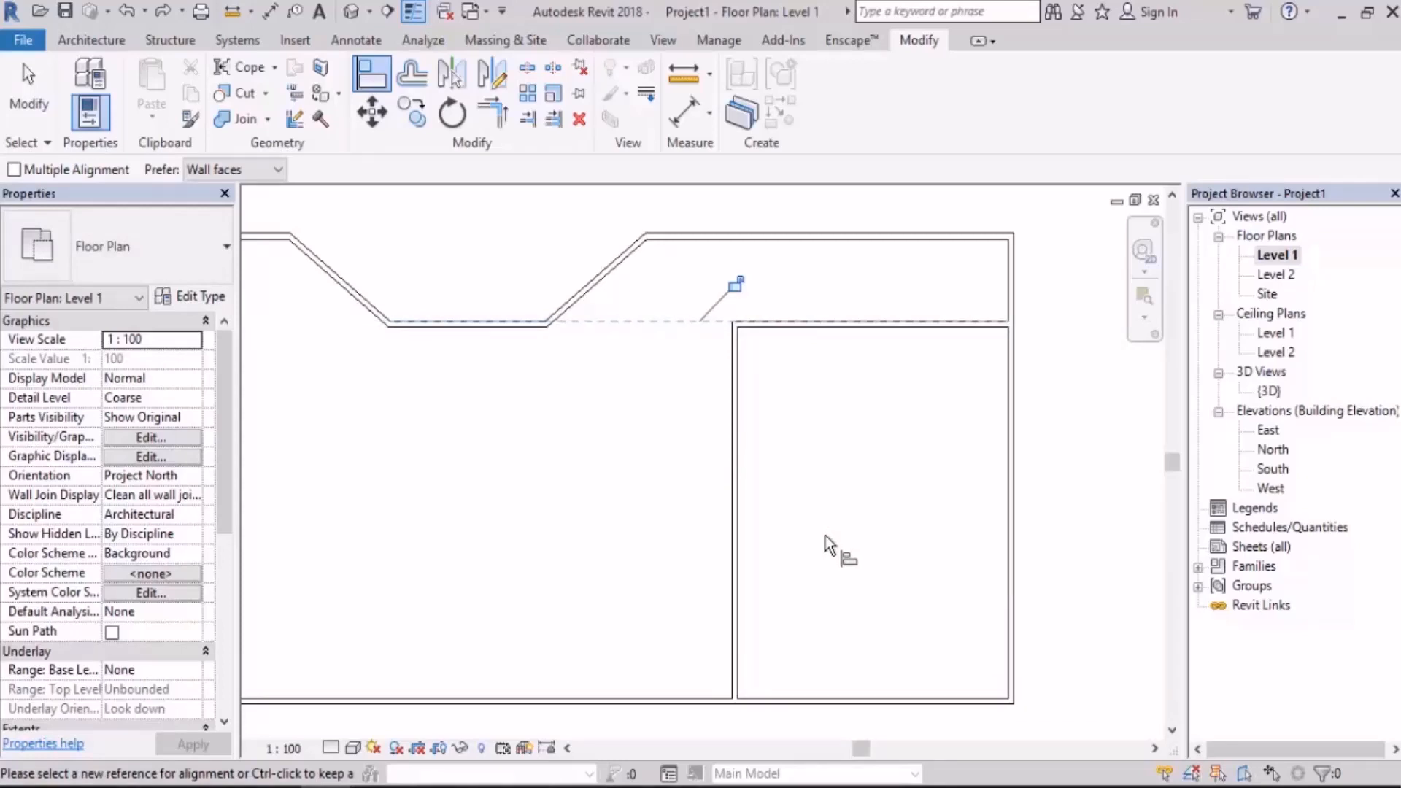
{"action": "left_click", "coordinate": [735, 284]}
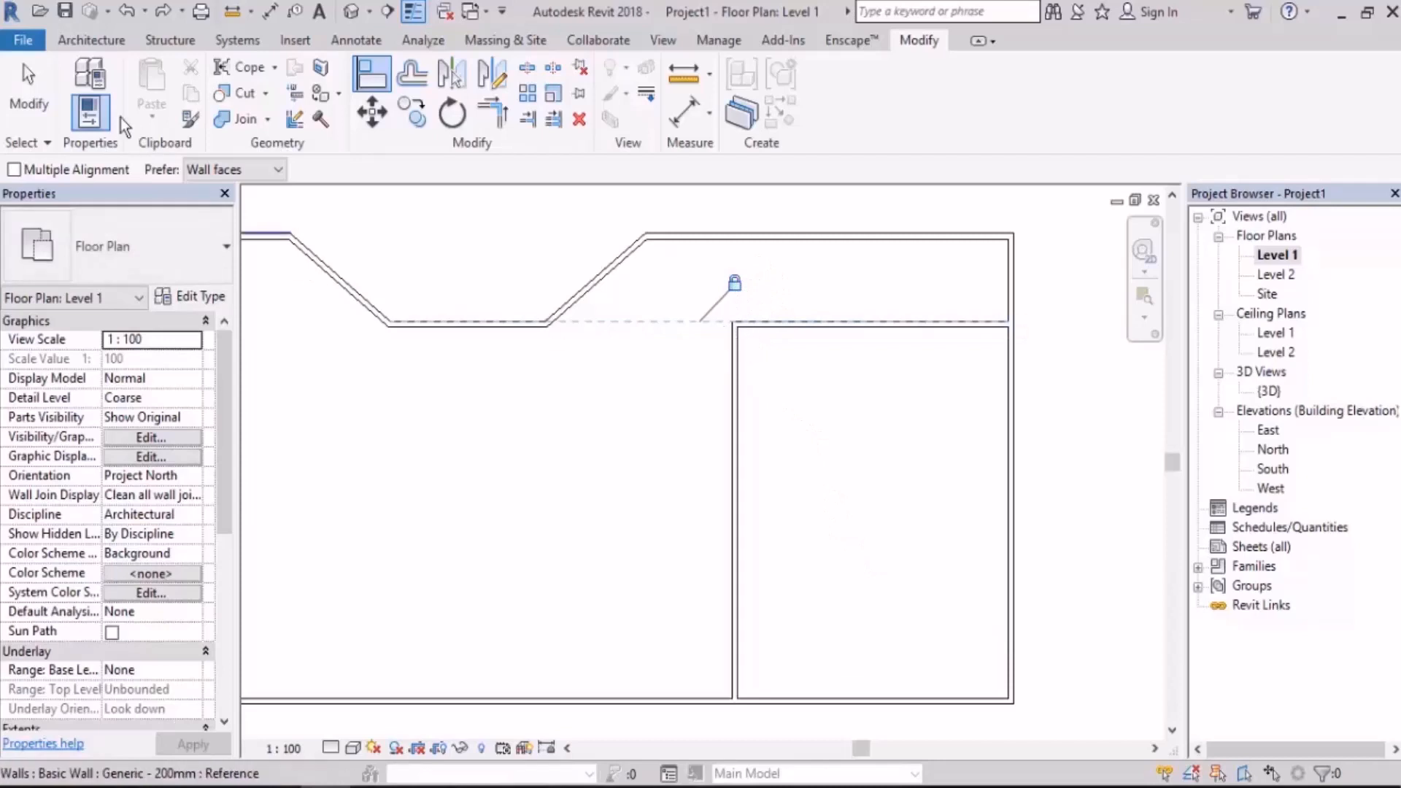
{"action": "left_click", "coordinate": [35, 102]}
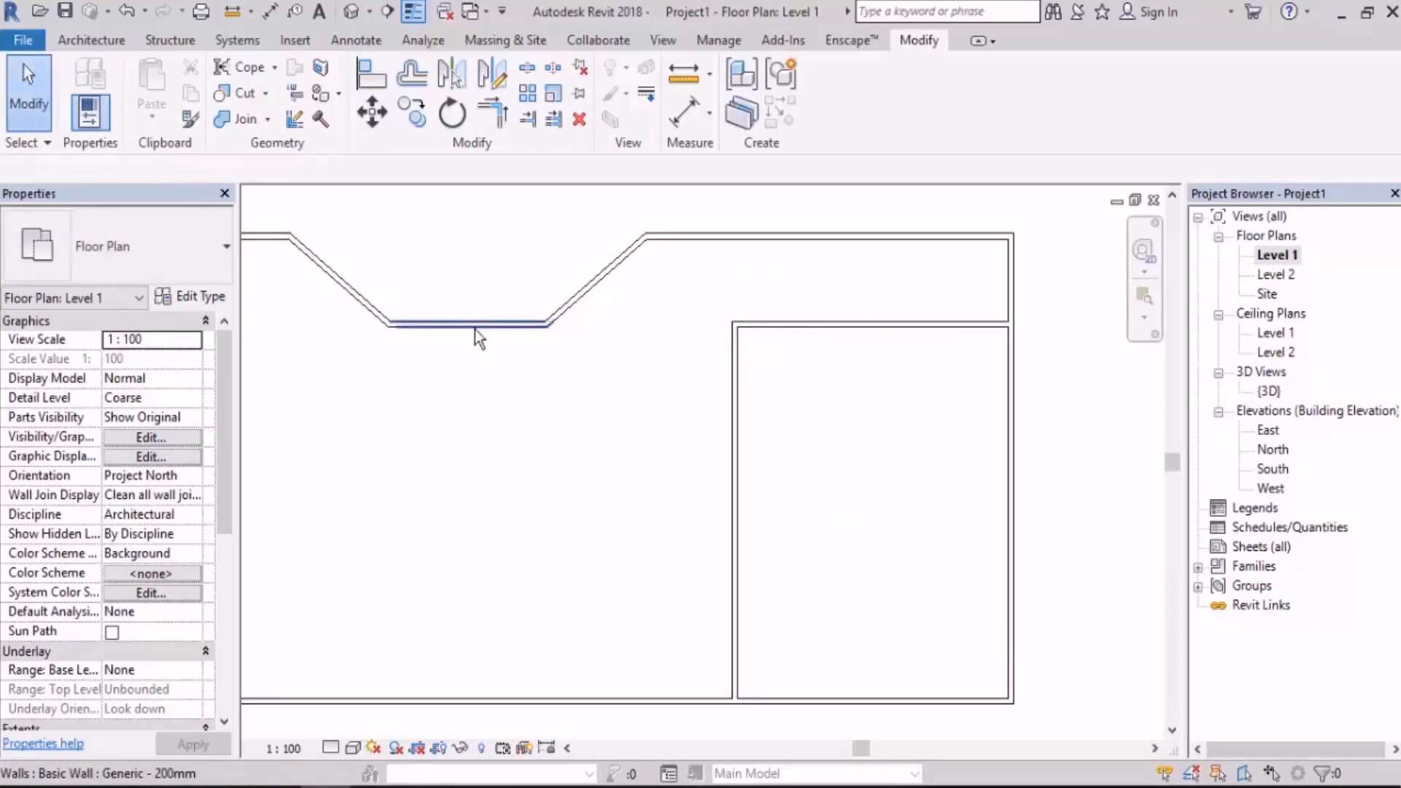
Move the recessed wall slightly to test its locked alignment with the corner room's upper wall, and clear the selection
{"action": "left_click", "coordinate": [497, 325]}
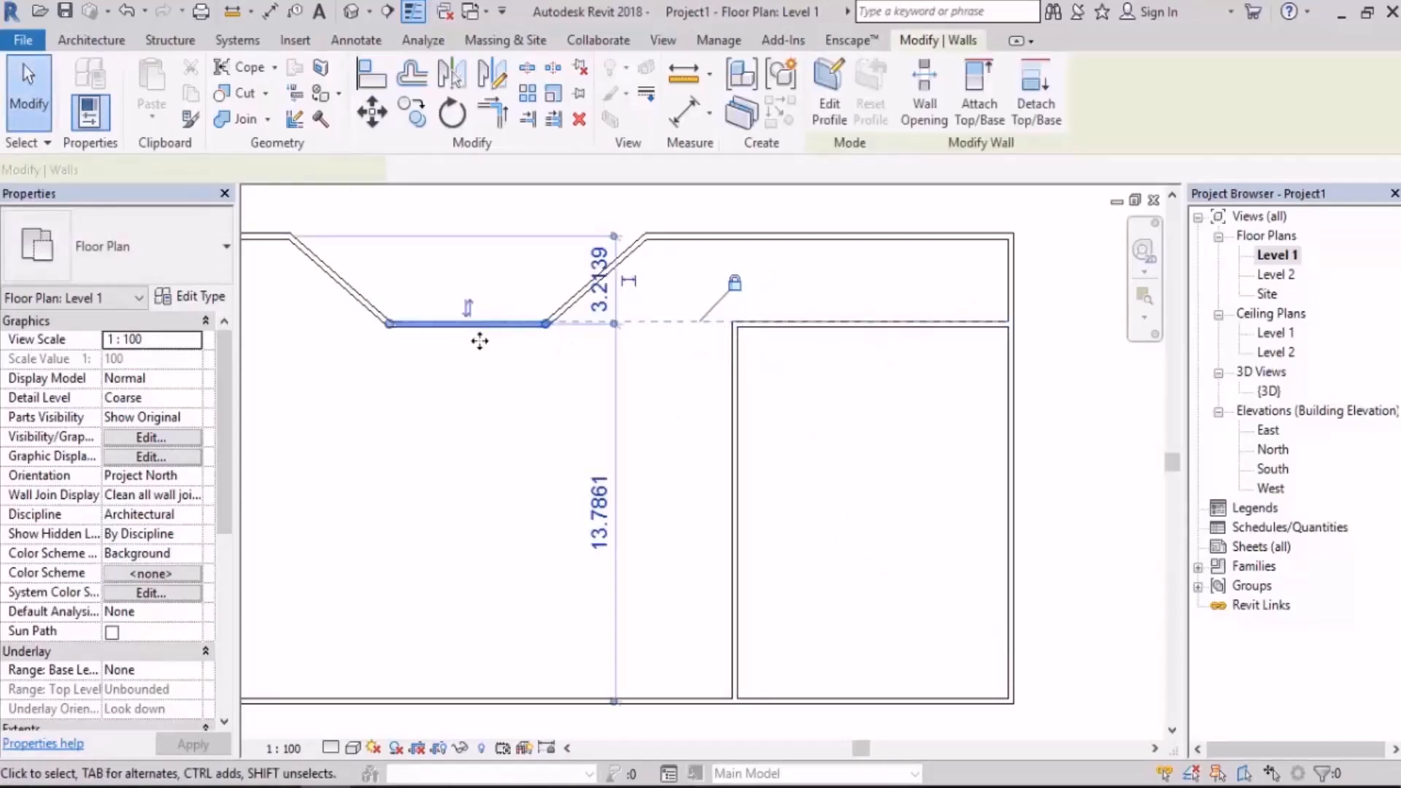
{"action": "mouse_move", "coordinate": [497, 325]}
{"action": "left_mouse_down"}
{"action": "mouse_move", "coordinate": [494, 364]}
{"action": "mouse_move", "coordinate": [502, 323]}
{"action": "left_mouse_up"}
{"action": "left_click", "coordinate": [430, 435]}
{"action": "scroll", "coordinate": [532, 419], "scroll_direction": "down", "scroll_amount": 3}
{"action": "scroll", "coordinate": [538, 428], "scroll_direction": "down", "scroll_amount": 2}
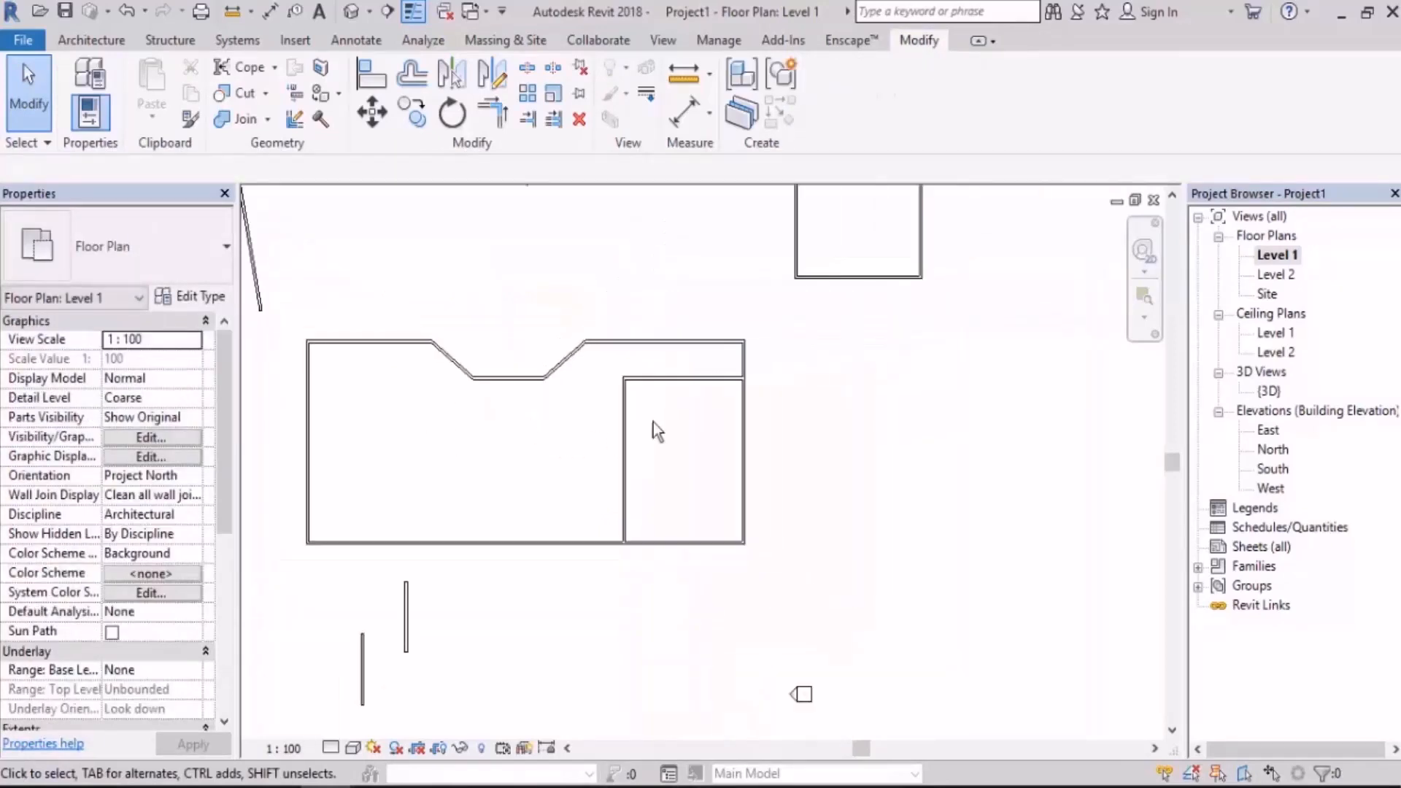
Align the inner face of the detached rectangle's left wall with the outer face of the large layout's right wall
{"action": "middle_click_drag", "start_coordinate": [654, 422], "coordinate": [854, 447]}
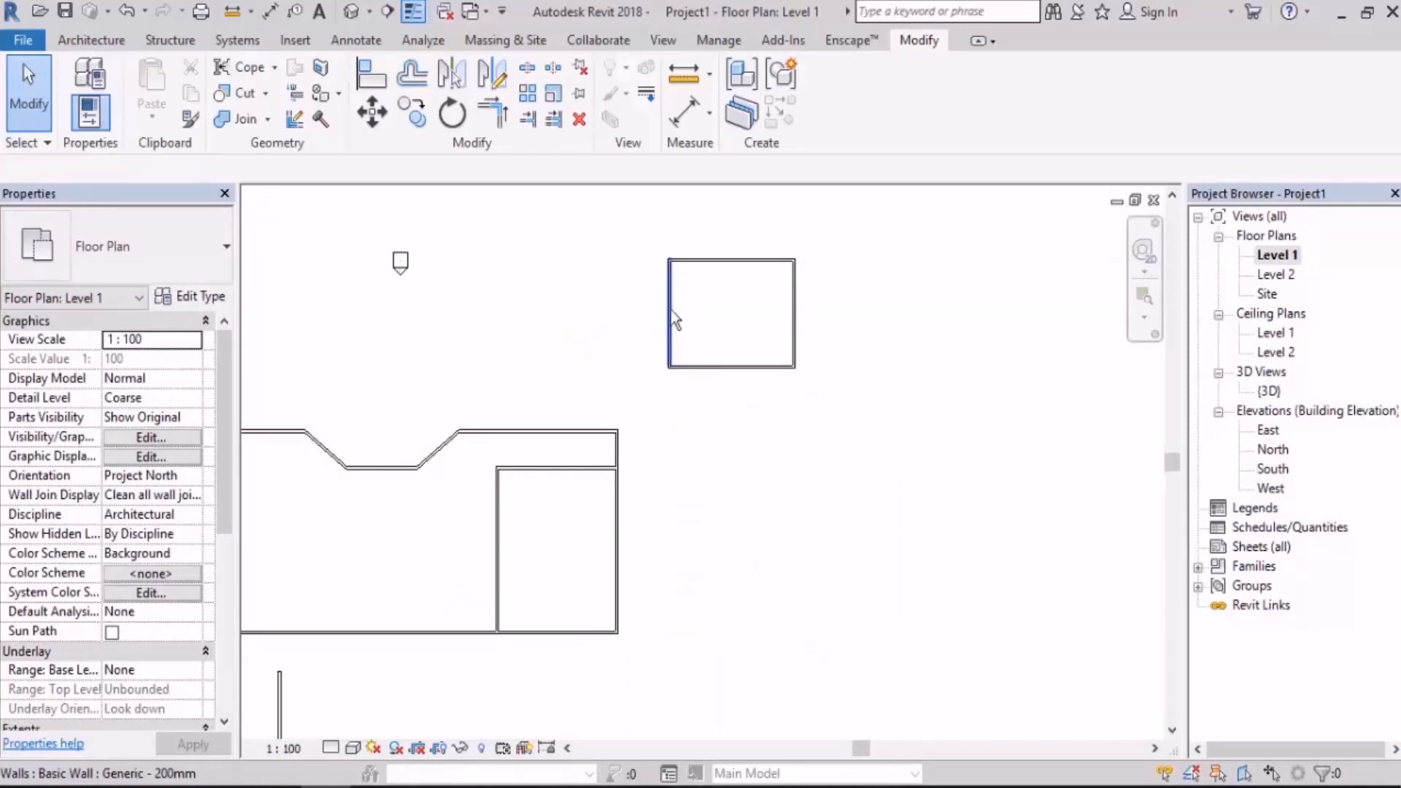
{"action": "key", "text": "a"}
{"action": "key", "text": "l"}
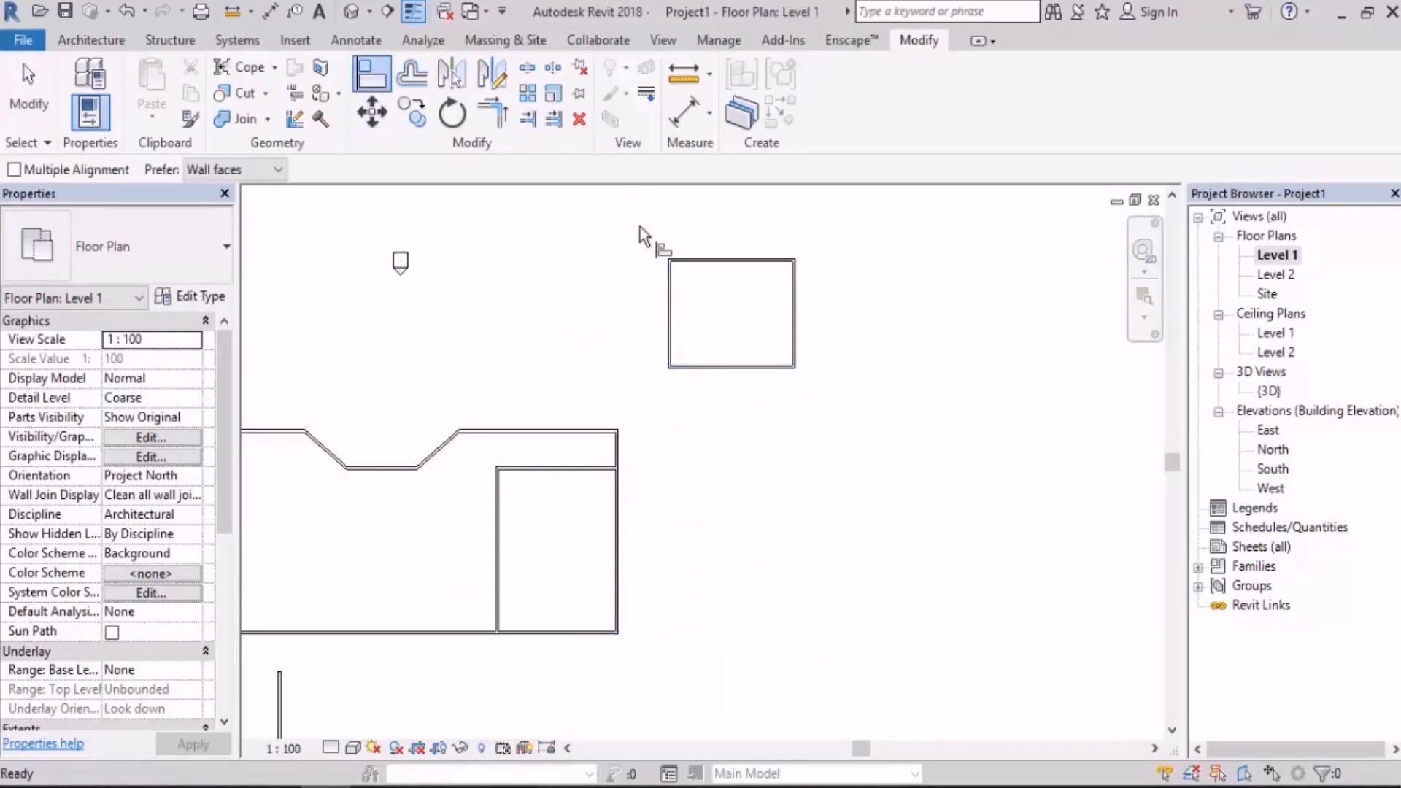
{"action": "scroll", "coordinate": [634, 306], "scroll_direction": "up", "scroll_amount": 2}
{"action": "left_click", "coordinate": [619, 557]}
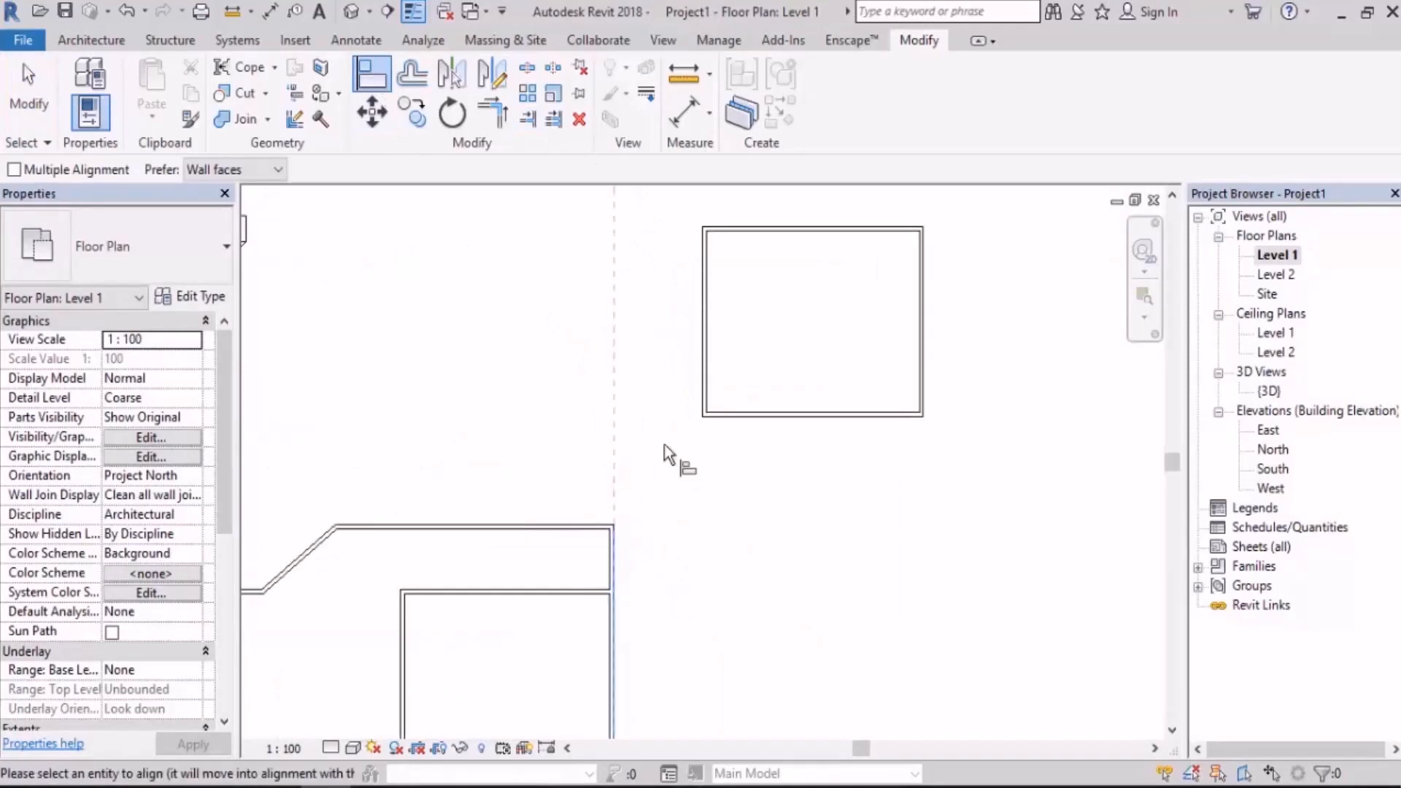
{"action": "left_click", "coordinate": [711, 382]}
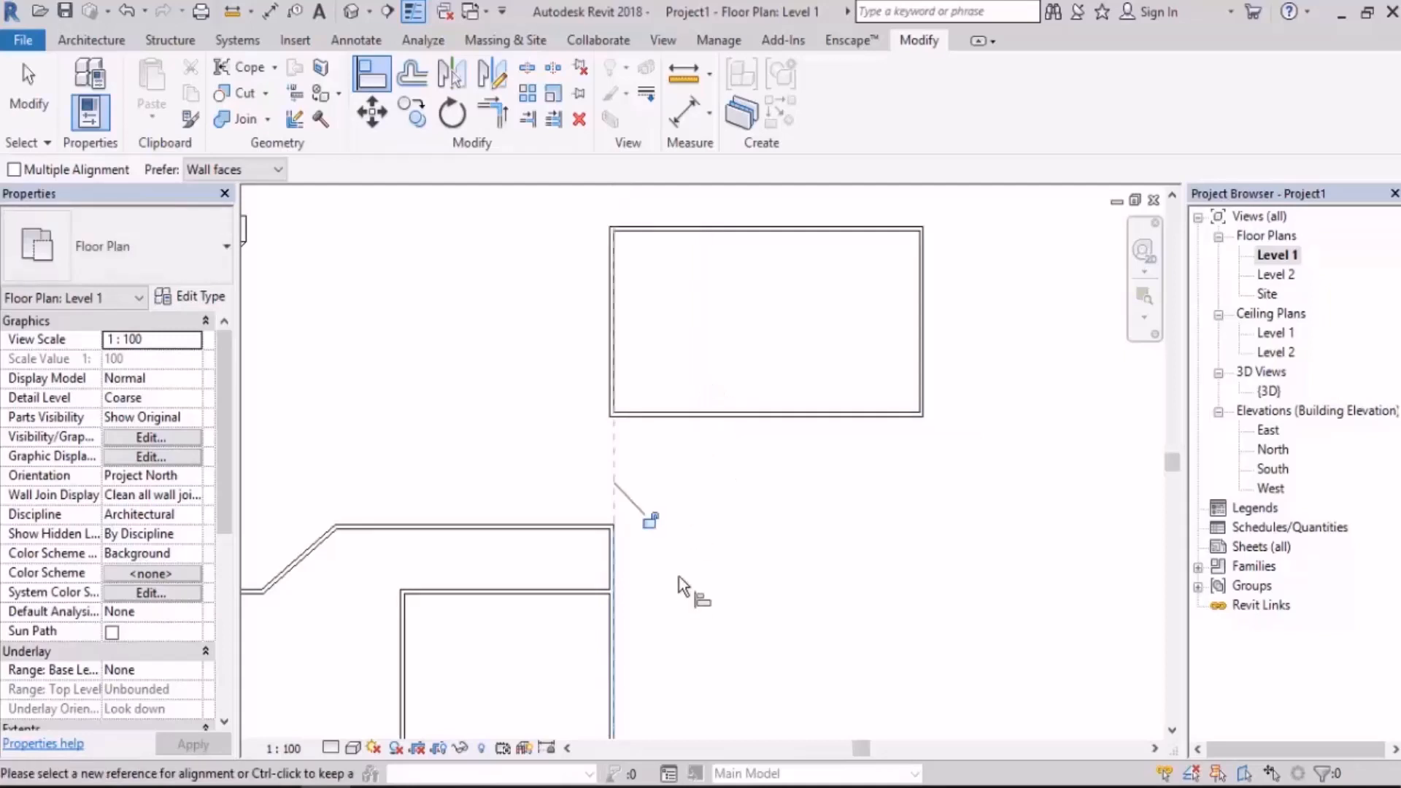
Align the slanted wall above the detached rectangle with the rectangle's left wall
{"action": "scroll", "coordinate": [679, 576], "scroll_direction": "down", "scroll_amount": 3}
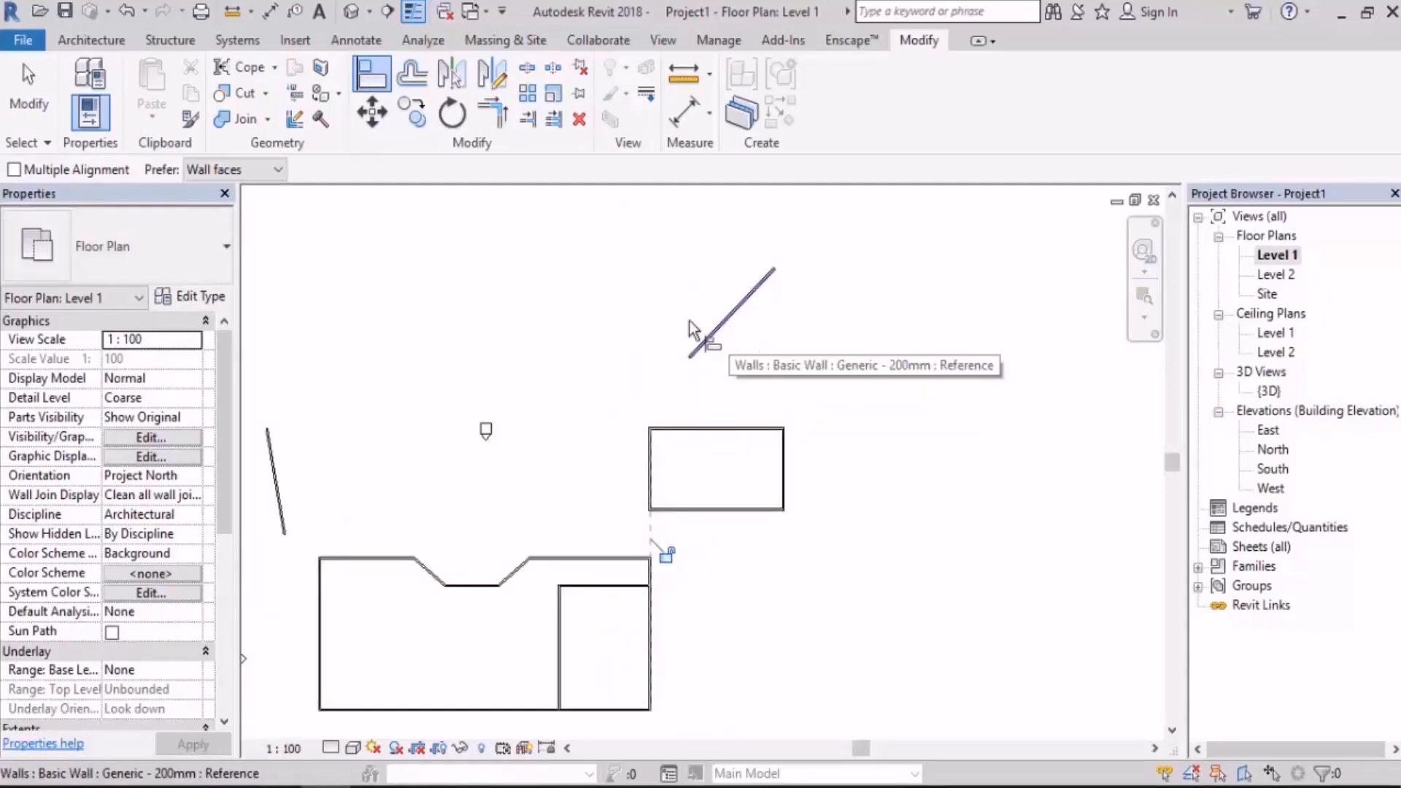
{"action": "scroll", "coordinate": [679, 391], "scroll_direction": "up", "scroll_amount": 1}
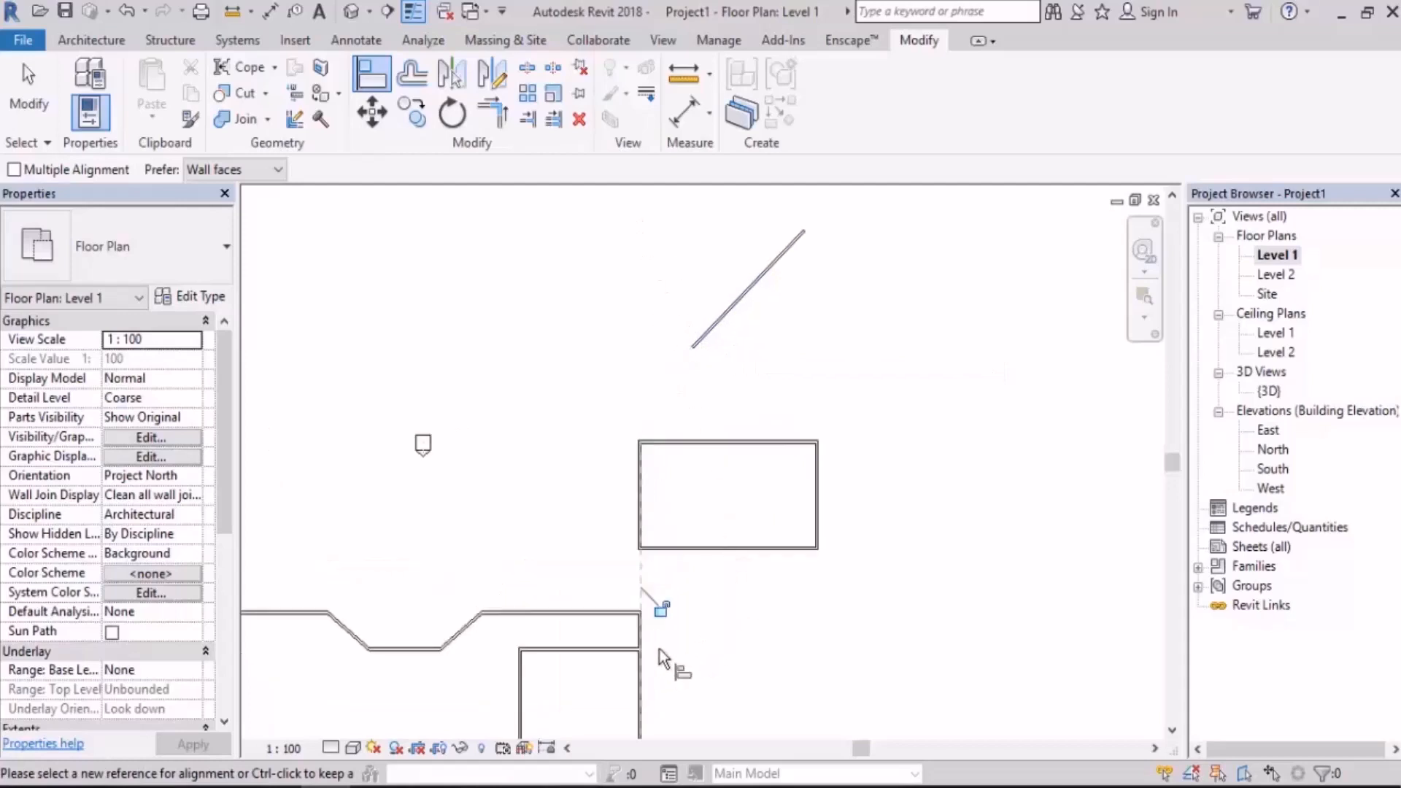
{"action": "middle_click_drag", "start_coordinate": [660, 650], "coordinate": [631, 564]}
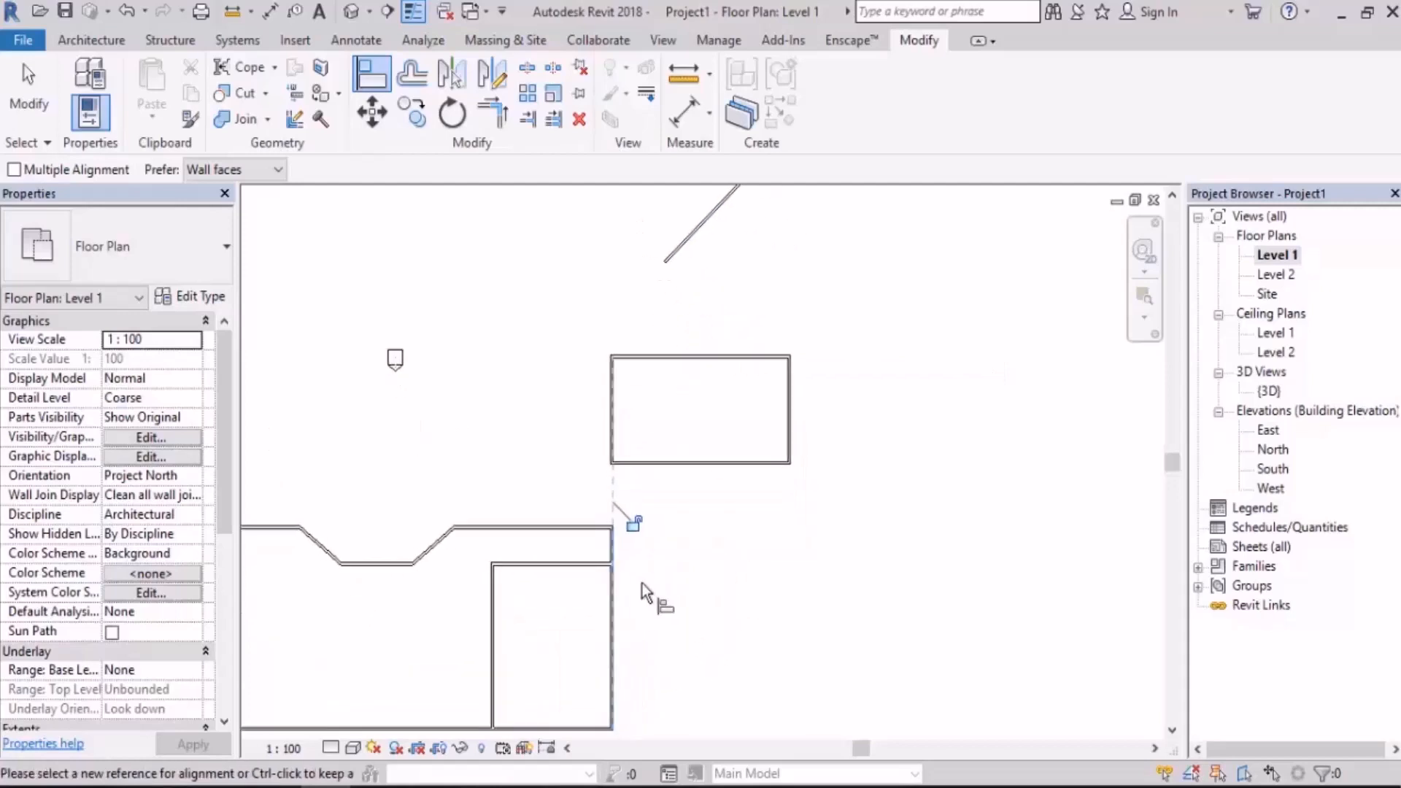
{"action": "left_click", "coordinate": [613, 546]}
{"action": "scroll", "coordinate": [618, 514], "scroll_direction": "up", "scroll_amount": 2}
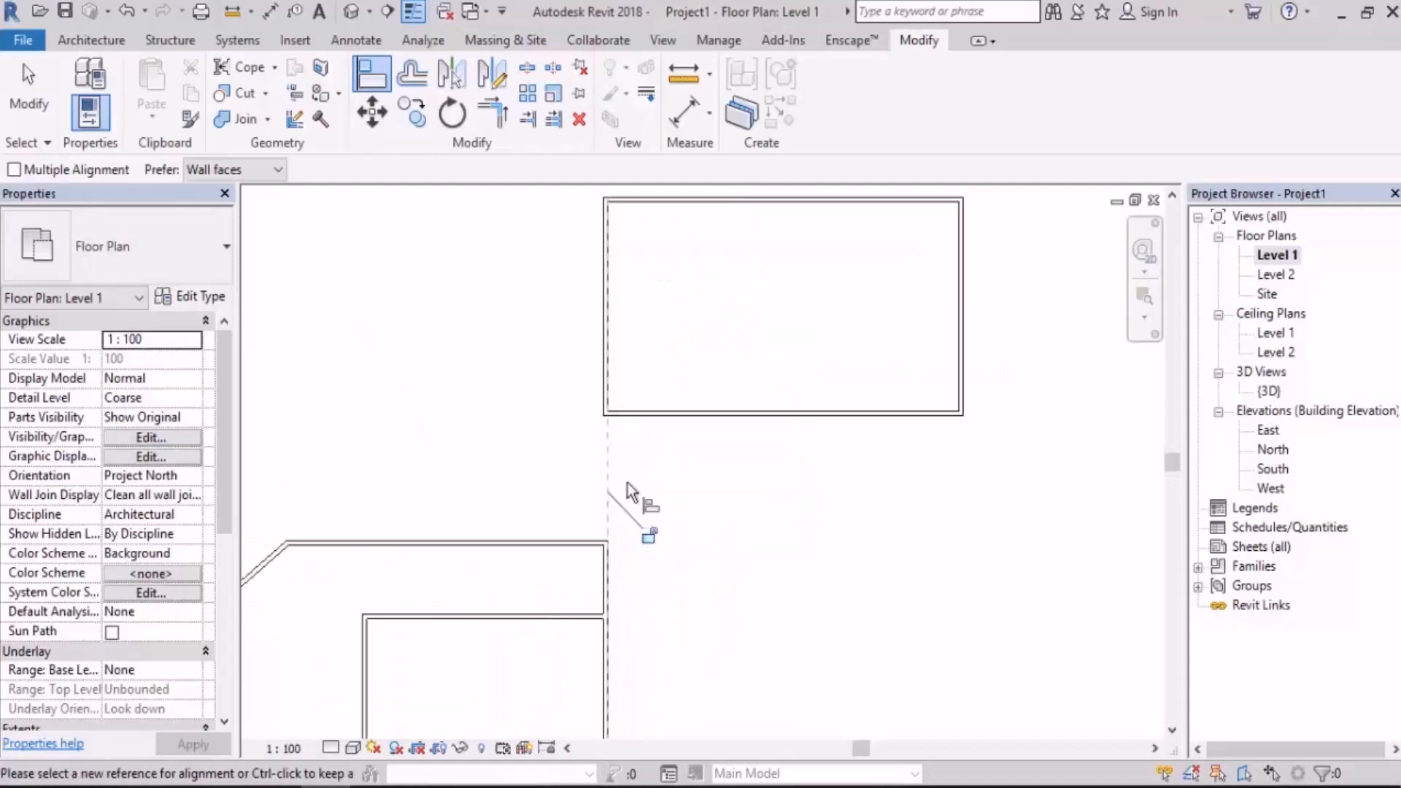
{"action": "left_click", "coordinate": [624, 352]}
{"action": "scroll", "coordinate": [624, 351], "scroll_direction": "down", "scroll_amount": 2}
{"action": "middle_click_drag", "start_coordinate": [624, 352], "coordinate": [656, 617]}
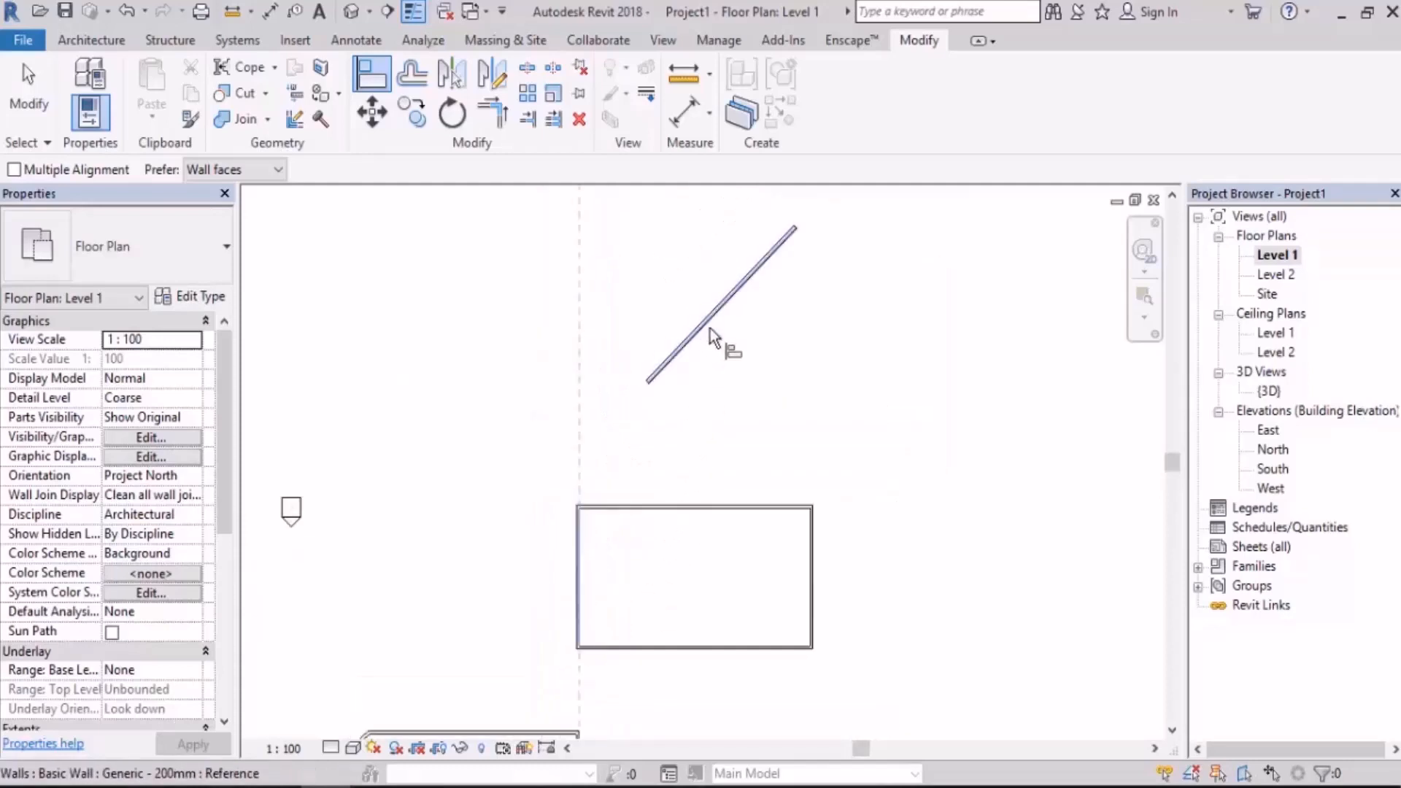
{"action": "scroll", "coordinate": [711, 335], "scroll_direction": "down", "scroll_amount": 1}
{"action": "middle_click_drag", "start_coordinate": [711, 336], "coordinate": [713, 430]}
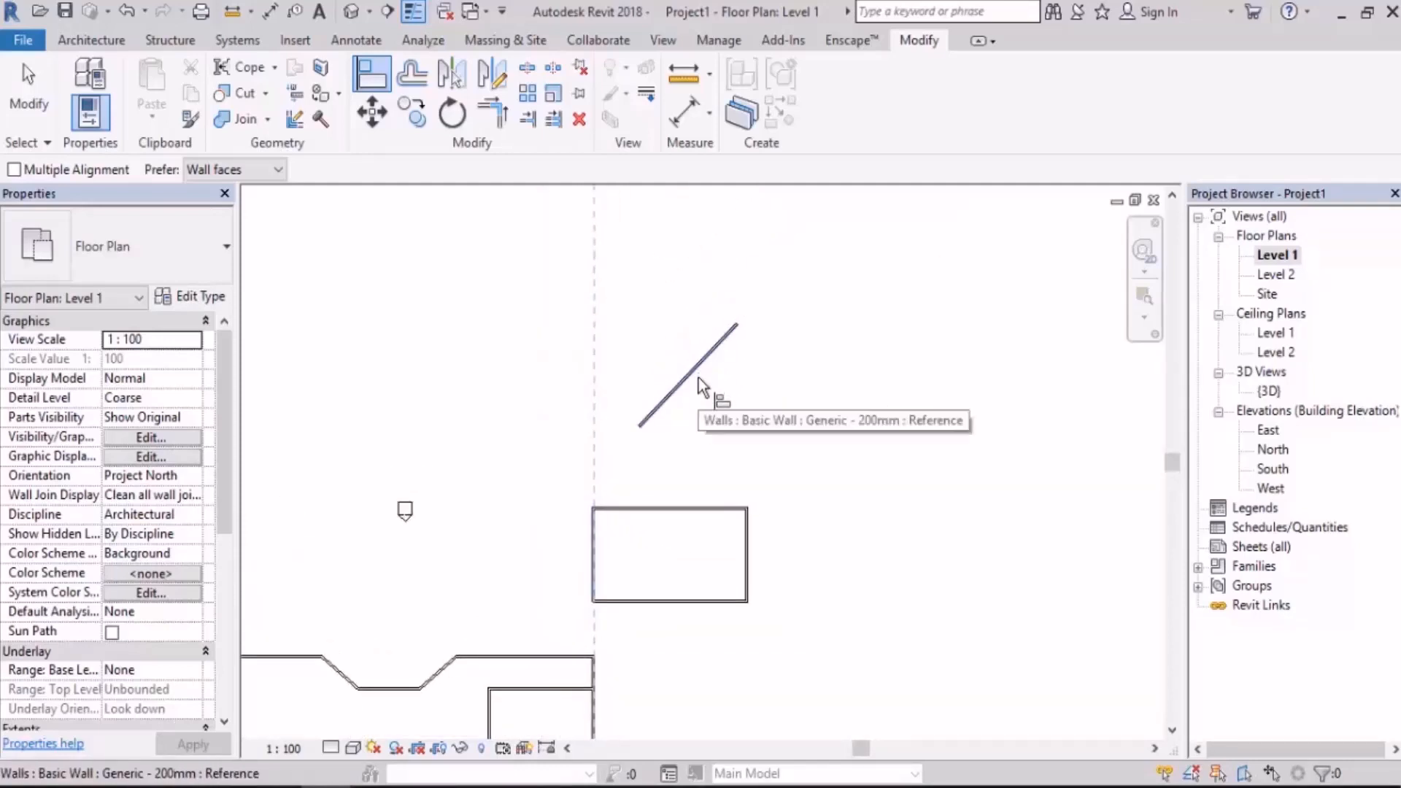
{"action": "scroll", "coordinate": [686, 400], "scroll_direction": "up", "scroll_amount": 2}
{"action": "left_click", "coordinate": [671, 387]}
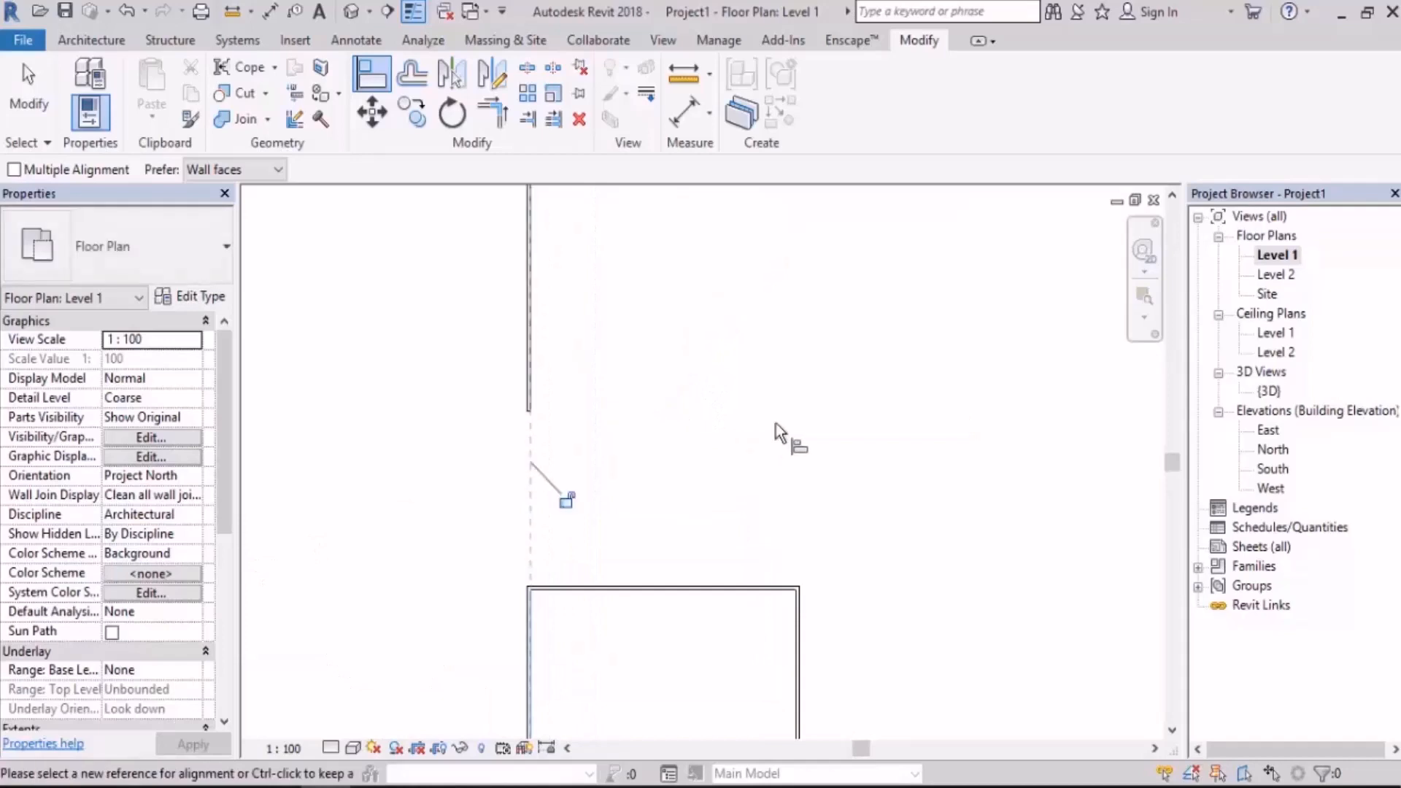
Align the slanted wall near the large layout's upper-left corner with the outer face of the layout's left wall
{"action": "scroll", "coordinate": [713, 383], "scroll_direction": "down", "scroll_amount": 2}
{"action": "scroll", "coordinate": [451, 500], "scroll_direction": "up", "scroll_amount": 3}
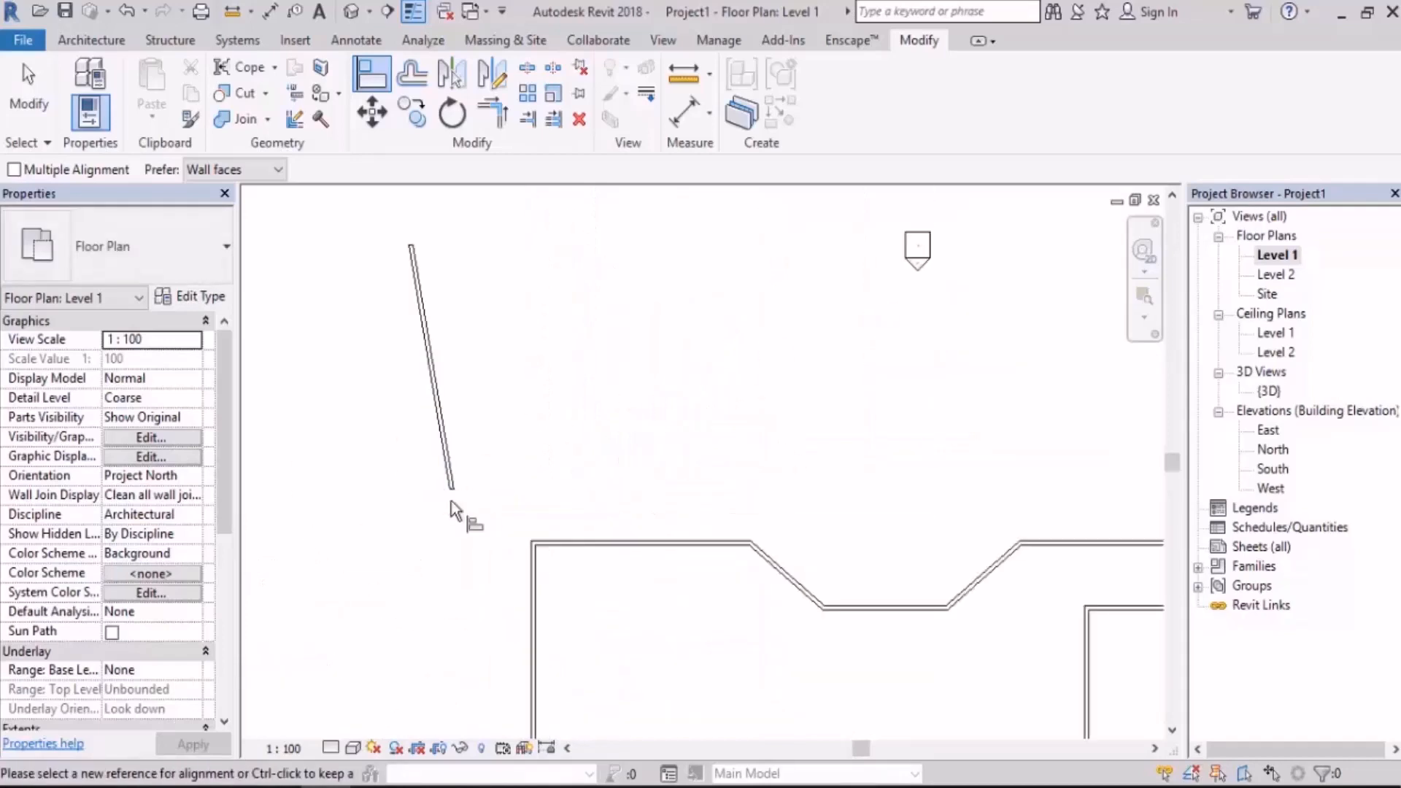
{"action": "left_click", "coordinate": [531, 581]}
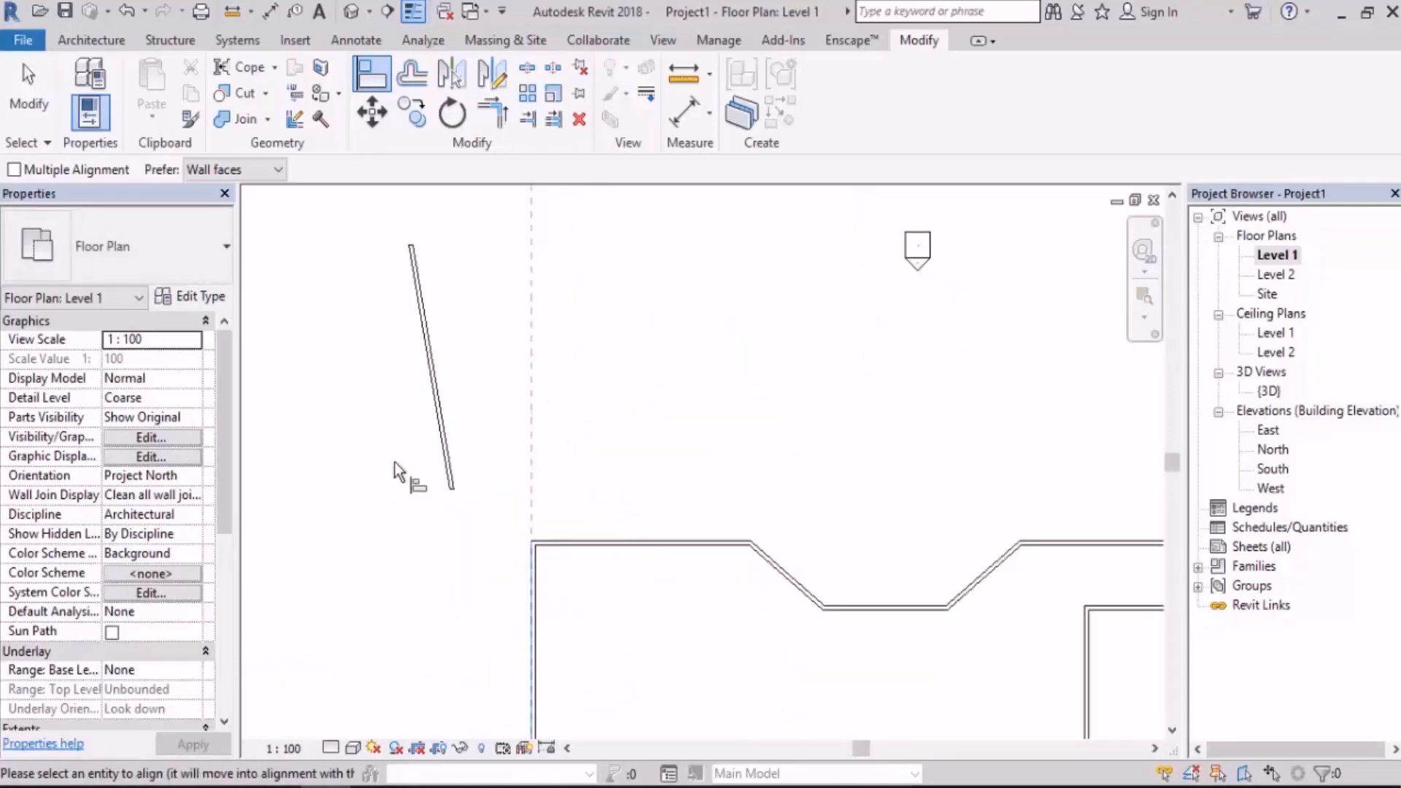
{"action": "left_click", "coordinate": [443, 475]}
{"action": "middle_click_drag", "start_coordinate": [501, 706], "coordinate": [522, 297]}
{"action": "scroll", "coordinate": [553, 511], "scroll_direction": "down", "scroll_amount": 1}
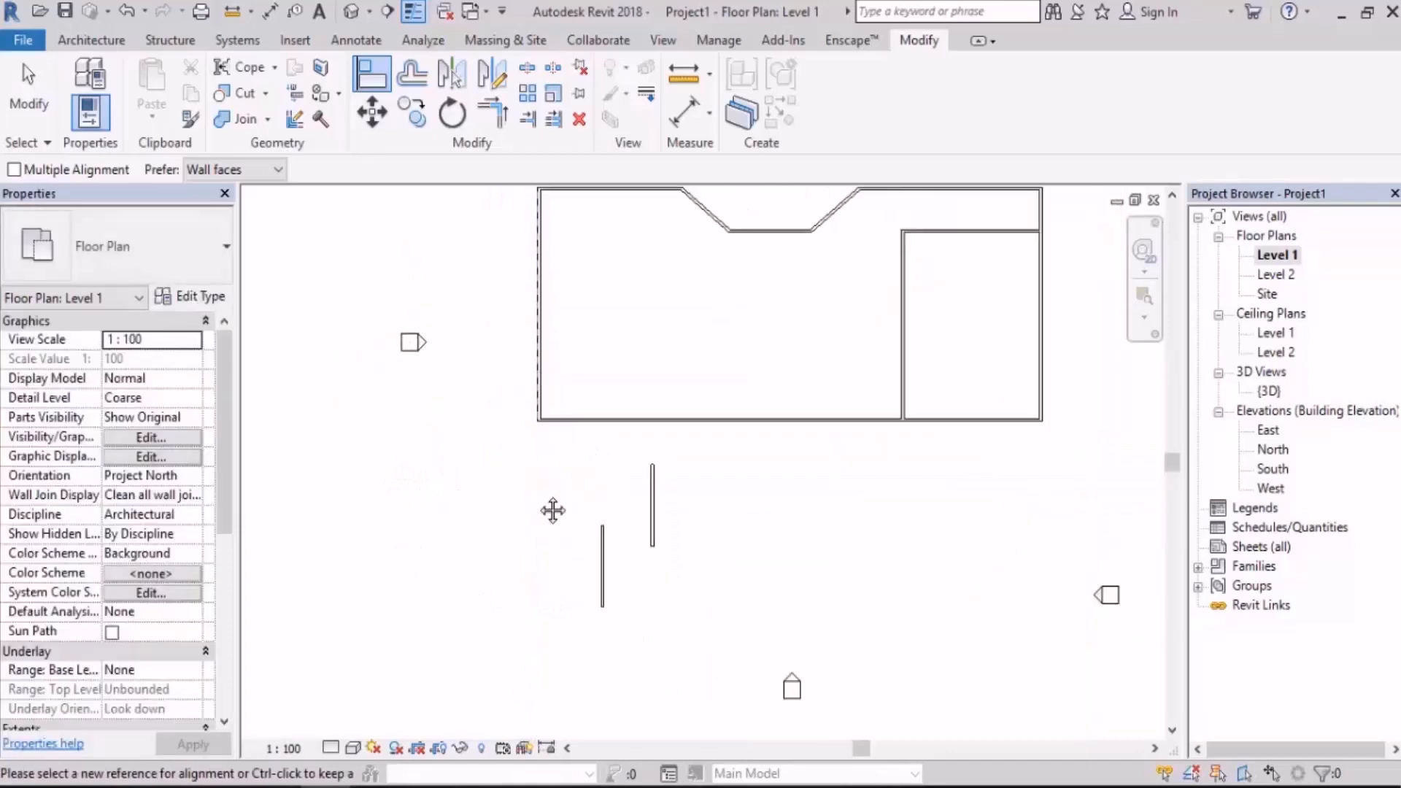
Align the two short vertical walls below the large layout with the outer face of its left wall
{"action": "scroll", "coordinate": [552, 511], "scroll_direction": "up", "scroll_amount": 1}
{"action": "left_click", "coordinate": [484, 382]}
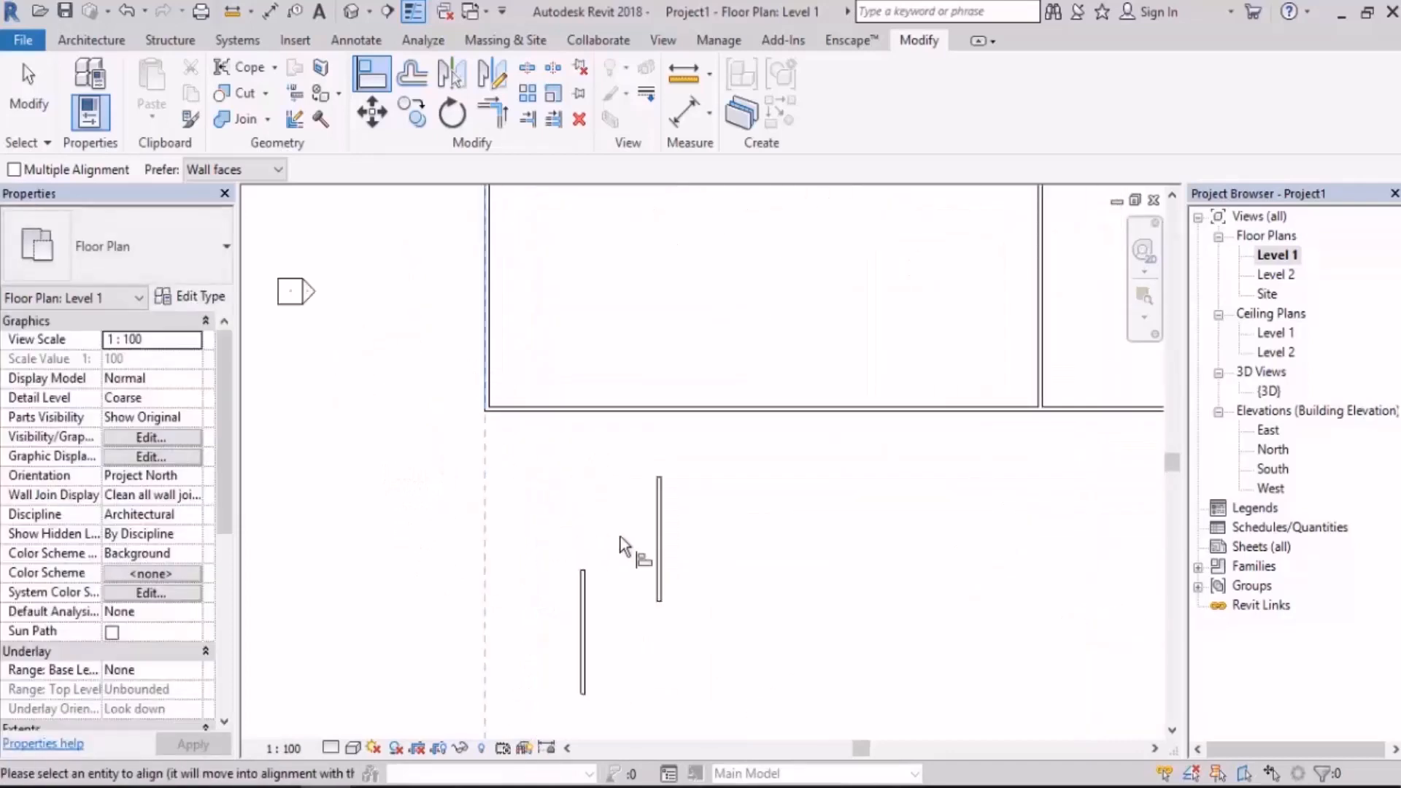
{"action": "left_click", "coordinate": [584, 587]}
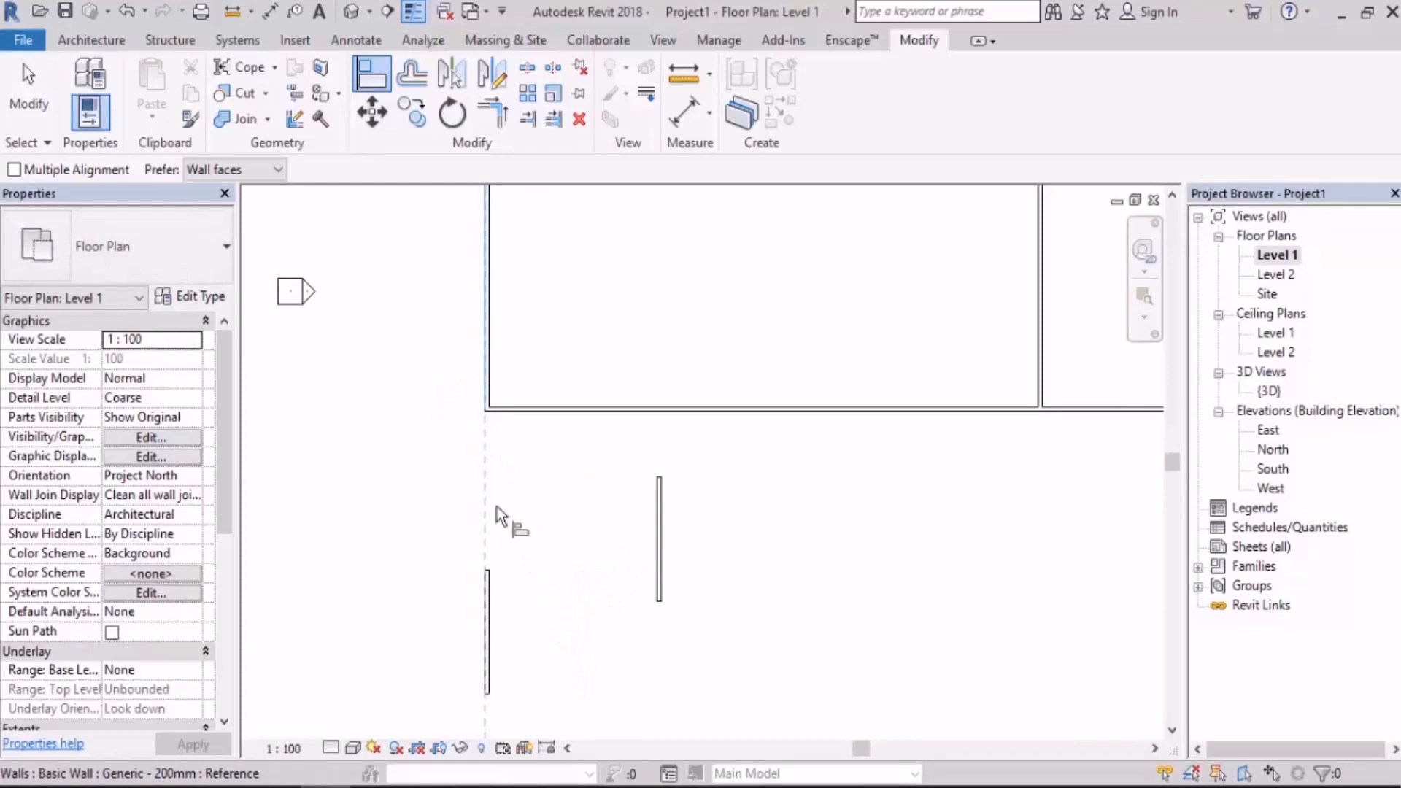
{"action": "left_click", "coordinate": [654, 536]}
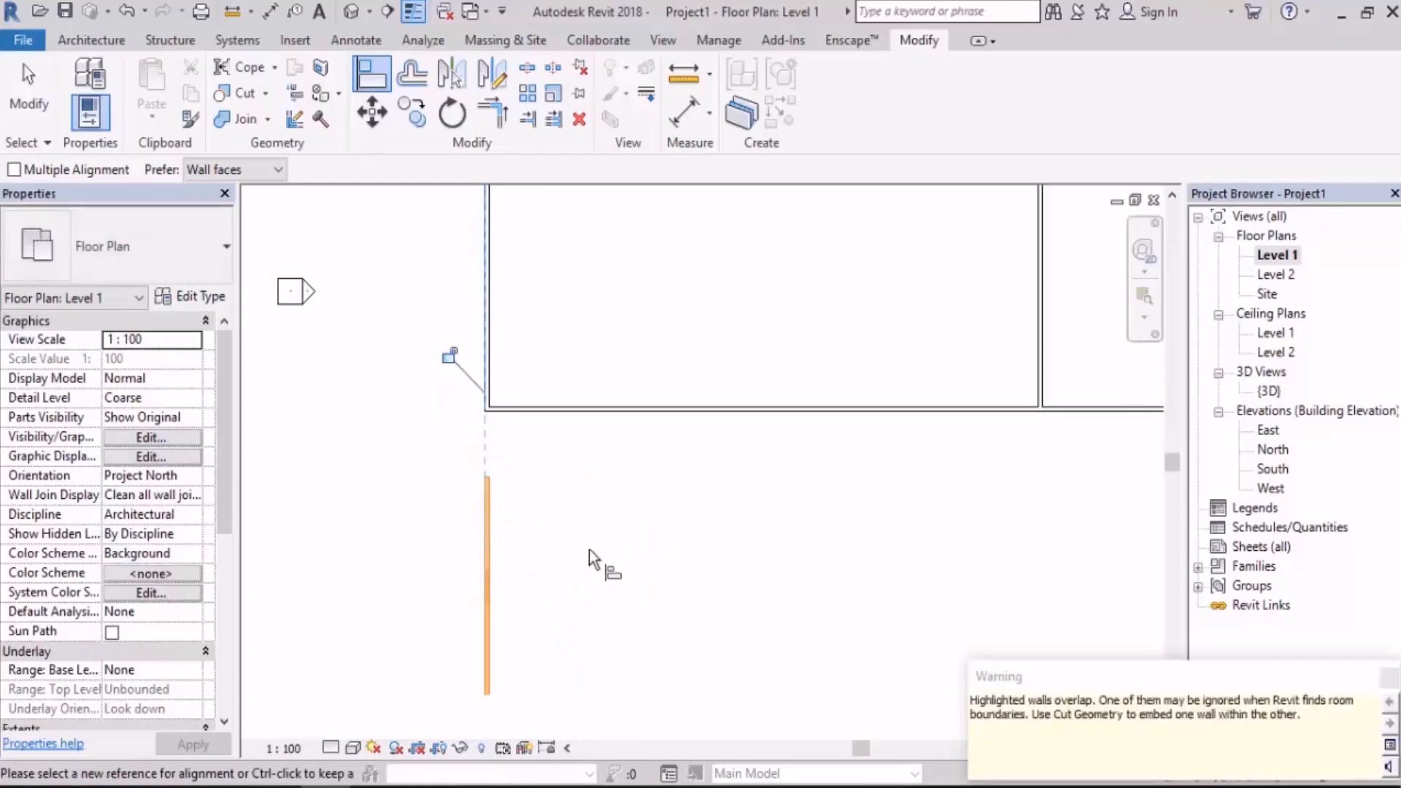
{"action": "middle_click_drag", "start_coordinate": [633, 536], "coordinate": [645, 529]}
Undo the recent alignments of the short walls, both slanted walls and the detached rectangle, and exit Align
{"action": "key", "text": "ctrl+z"}
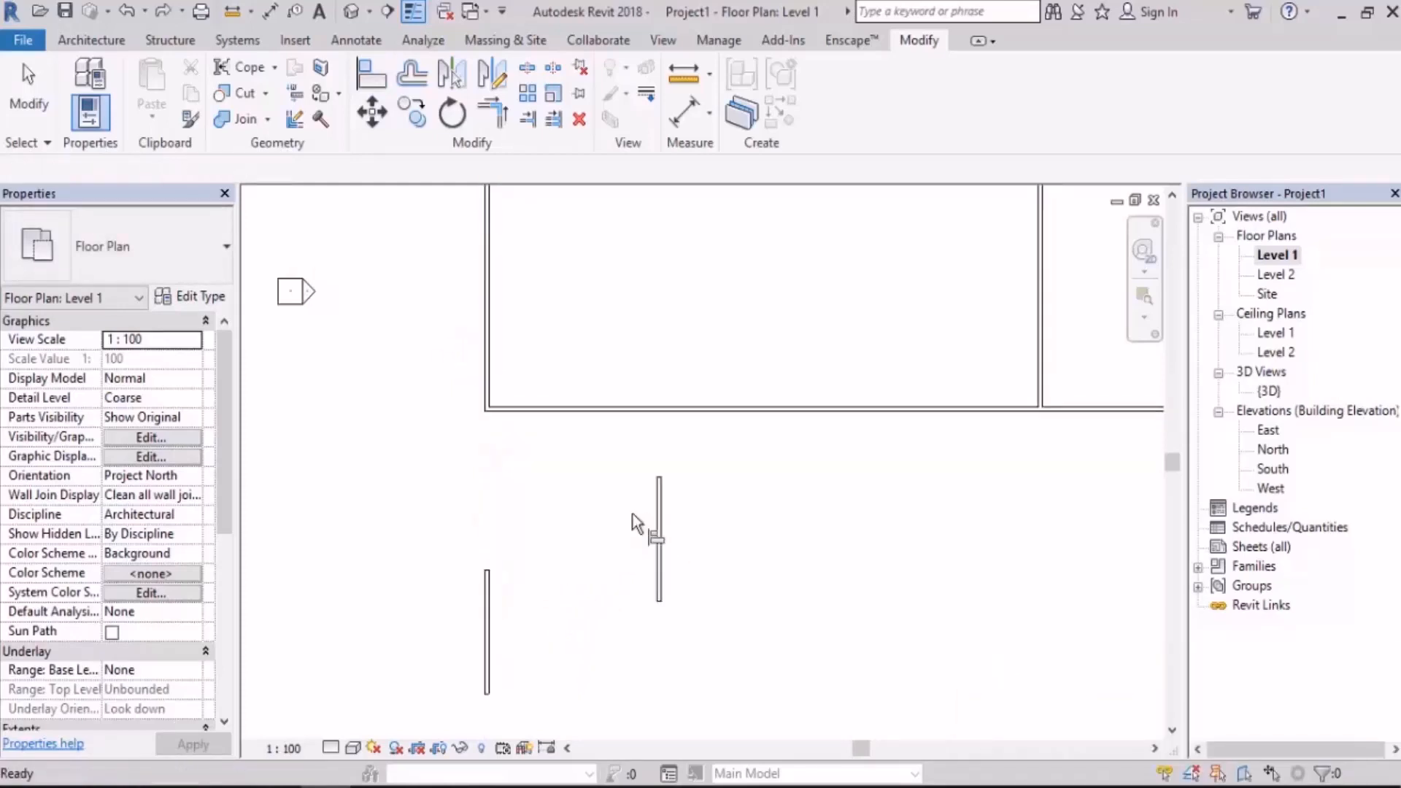
{"action": "scroll", "coordinate": [632, 514], "scroll_direction": "down", "scroll_amount": 5}
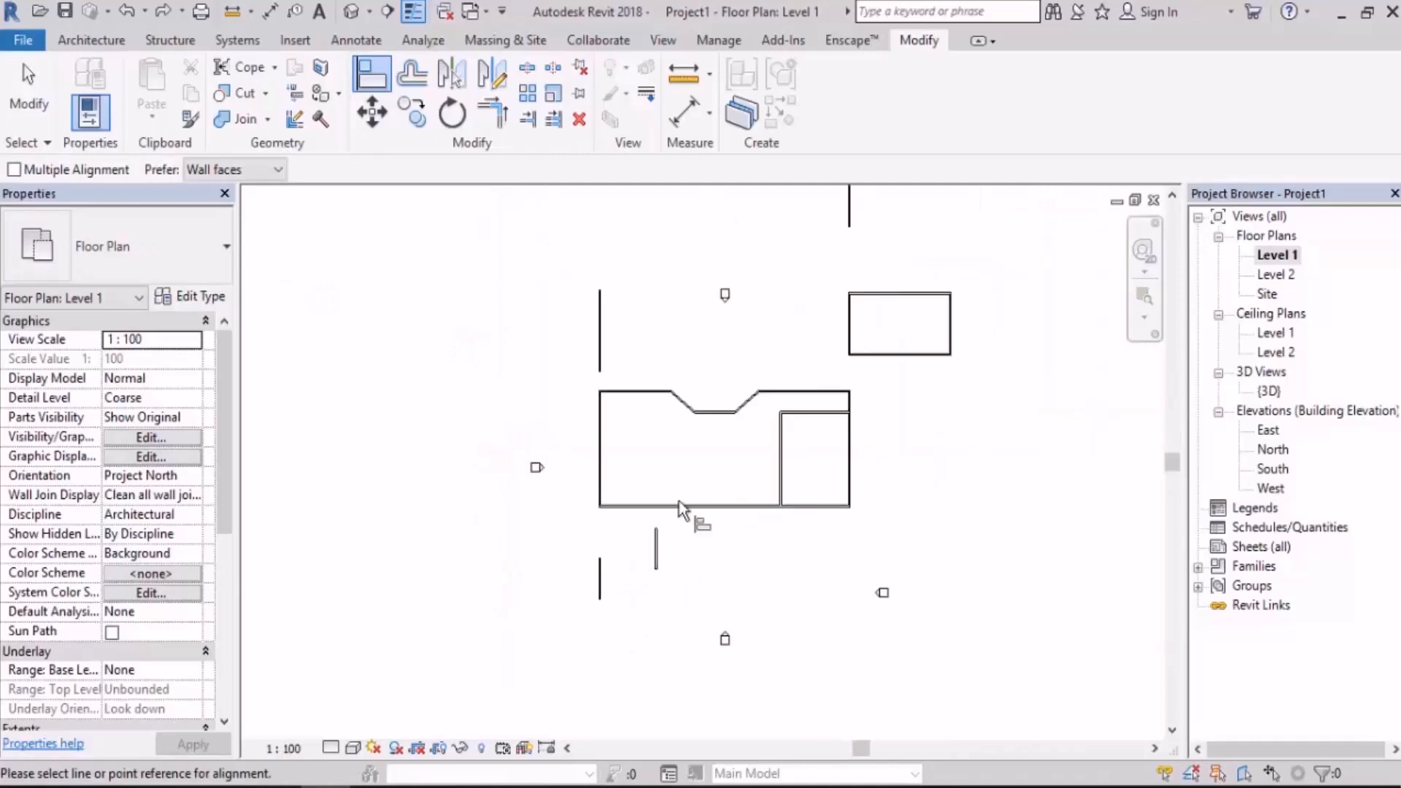
{"action": "middle_click_drag", "start_coordinate": [678, 501], "coordinate": [626, 519]}
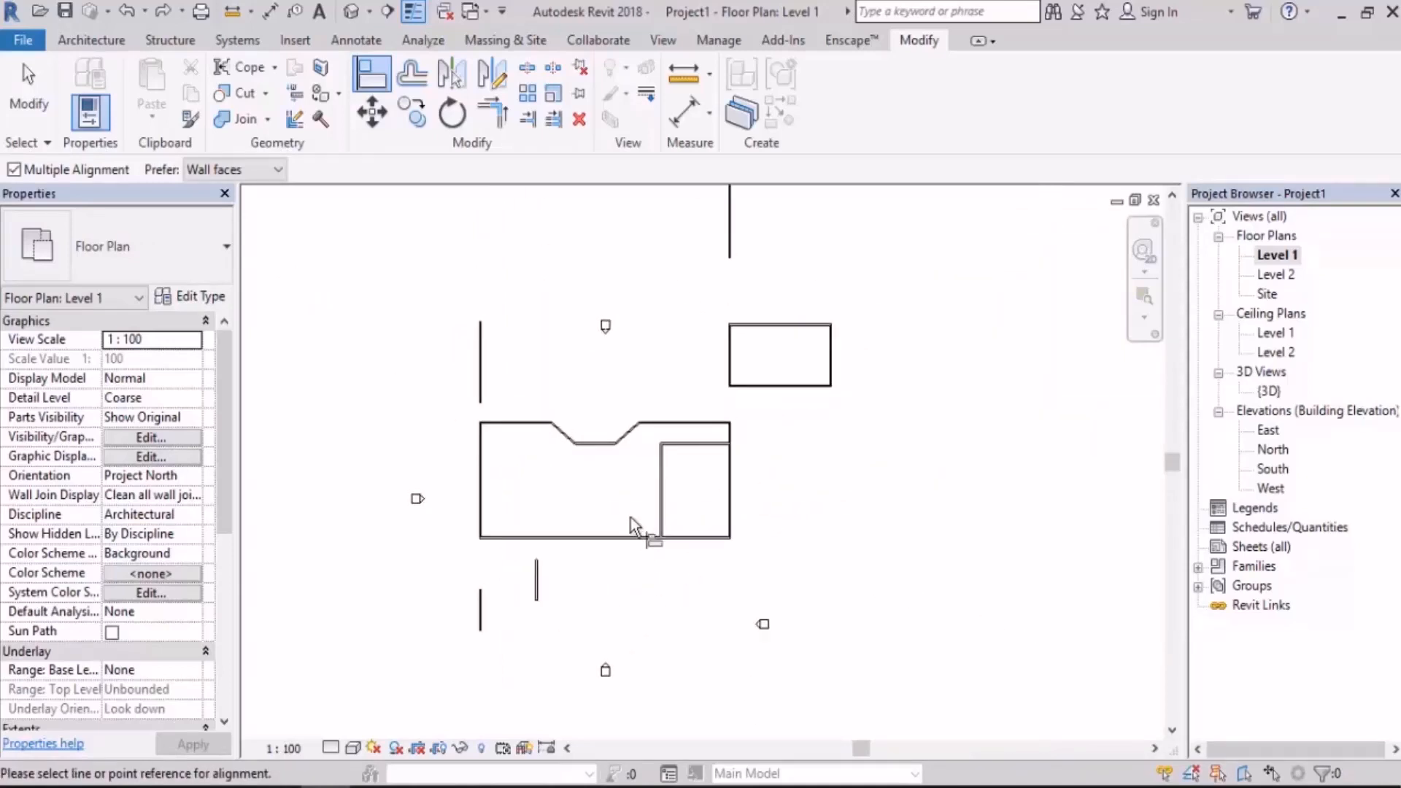
{"action": "scroll", "coordinate": [630, 516], "scroll_direction": "up", "scroll_amount": 4}
{"action": "scroll", "coordinate": [618, 540], "scroll_direction": "down", "scroll_amount": 5}
{"action": "scroll", "coordinate": [641, 522], "scroll_direction": "up", "scroll_amount": 3}
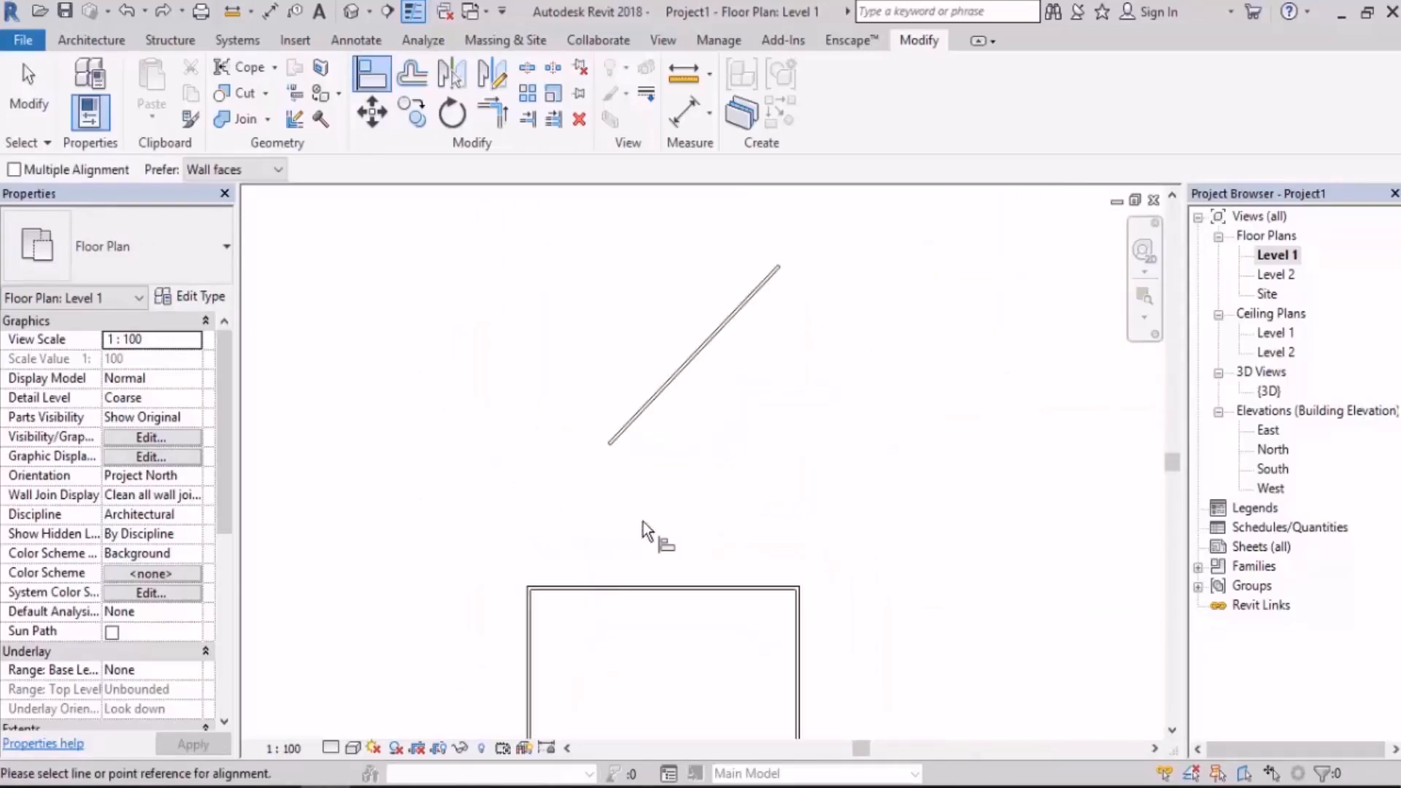
{"action": "scroll", "coordinate": [742, 487], "scroll_direction": "up", "scroll_amount": 5}
{"action": "key", "text": "Escape"}
{"action": "scroll", "coordinate": [720, 513], "scroll_direction": "down", "scroll_amount": 6}
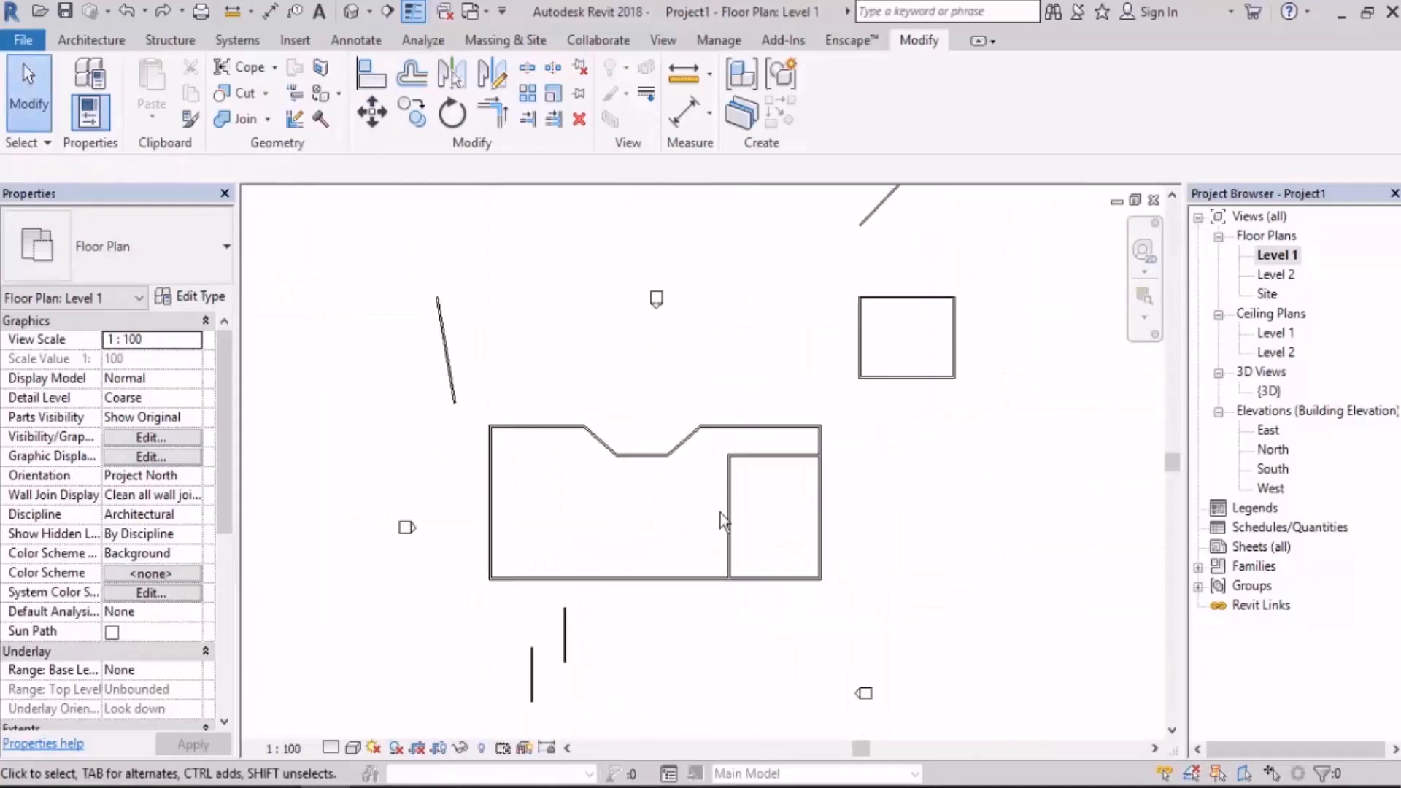
Using Multiple Alignment, align the detached rectangle's left wall and the slanted wall above it with the outer face of the large layout's right wall
{"action": "middle_click_drag", "start_coordinate": [720, 513], "coordinate": [698, 581]}
{"action": "scroll", "coordinate": [802, 428], "scroll_direction": "up", "scroll_amount": 2}
{"action": "key", "text": "a"}
{"action": "key", "text": "l"}
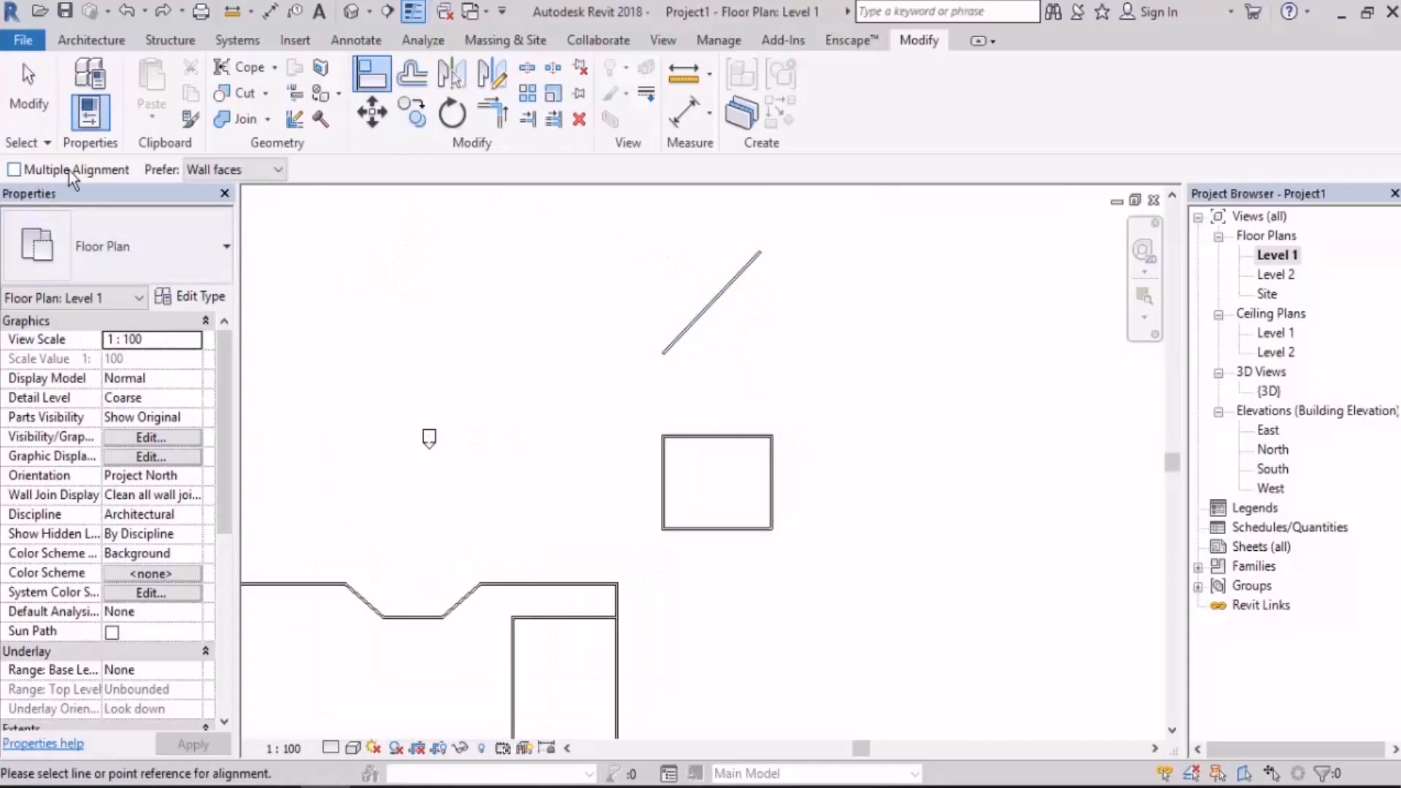
{"action": "left_click", "coordinate": [69, 170]}
{"action": "middle_click_drag", "start_coordinate": [722, 571], "coordinate": [623, 584]}
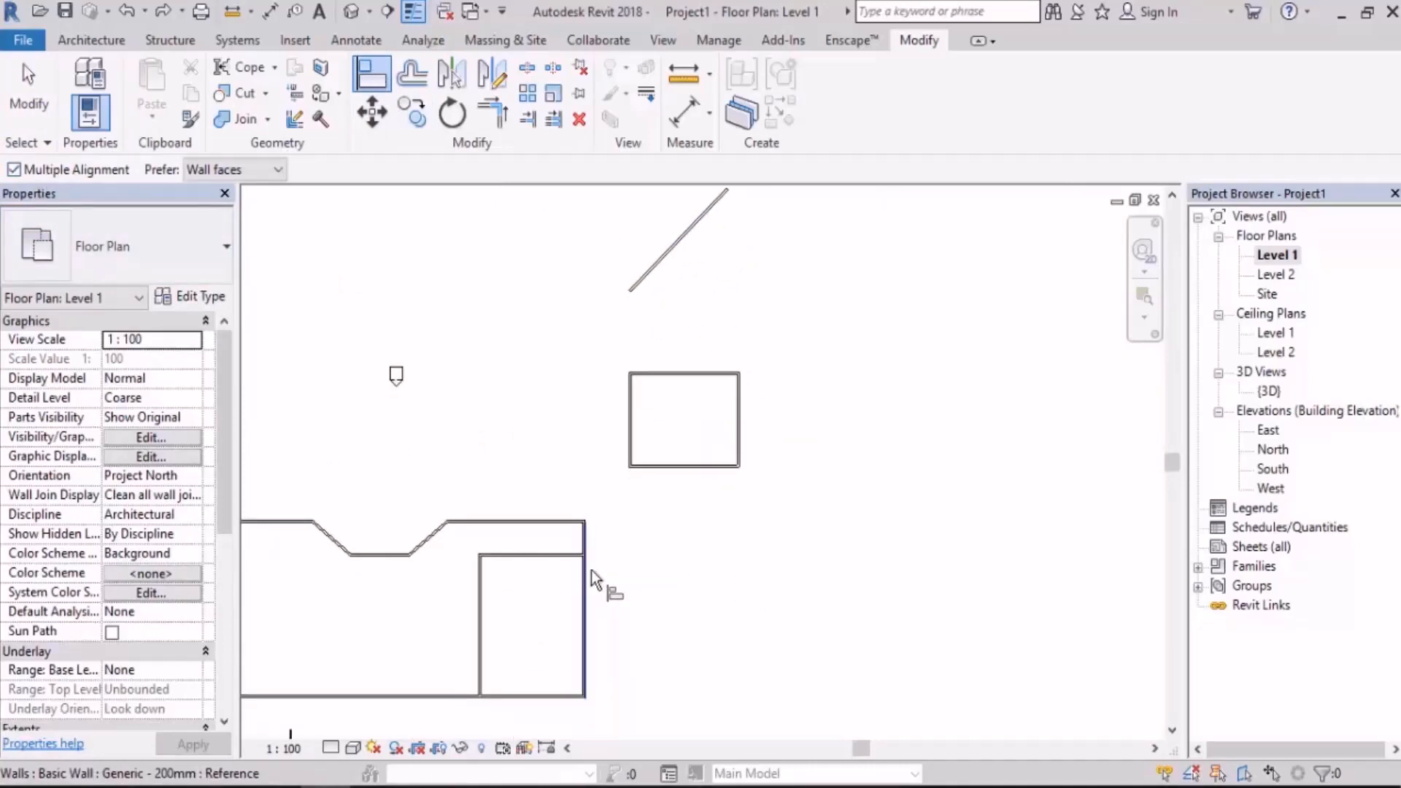
{"action": "left_click", "coordinate": [591, 570]}
{"action": "scroll", "coordinate": [591, 571], "scroll_direction": "up", "scroll_amount": 3}
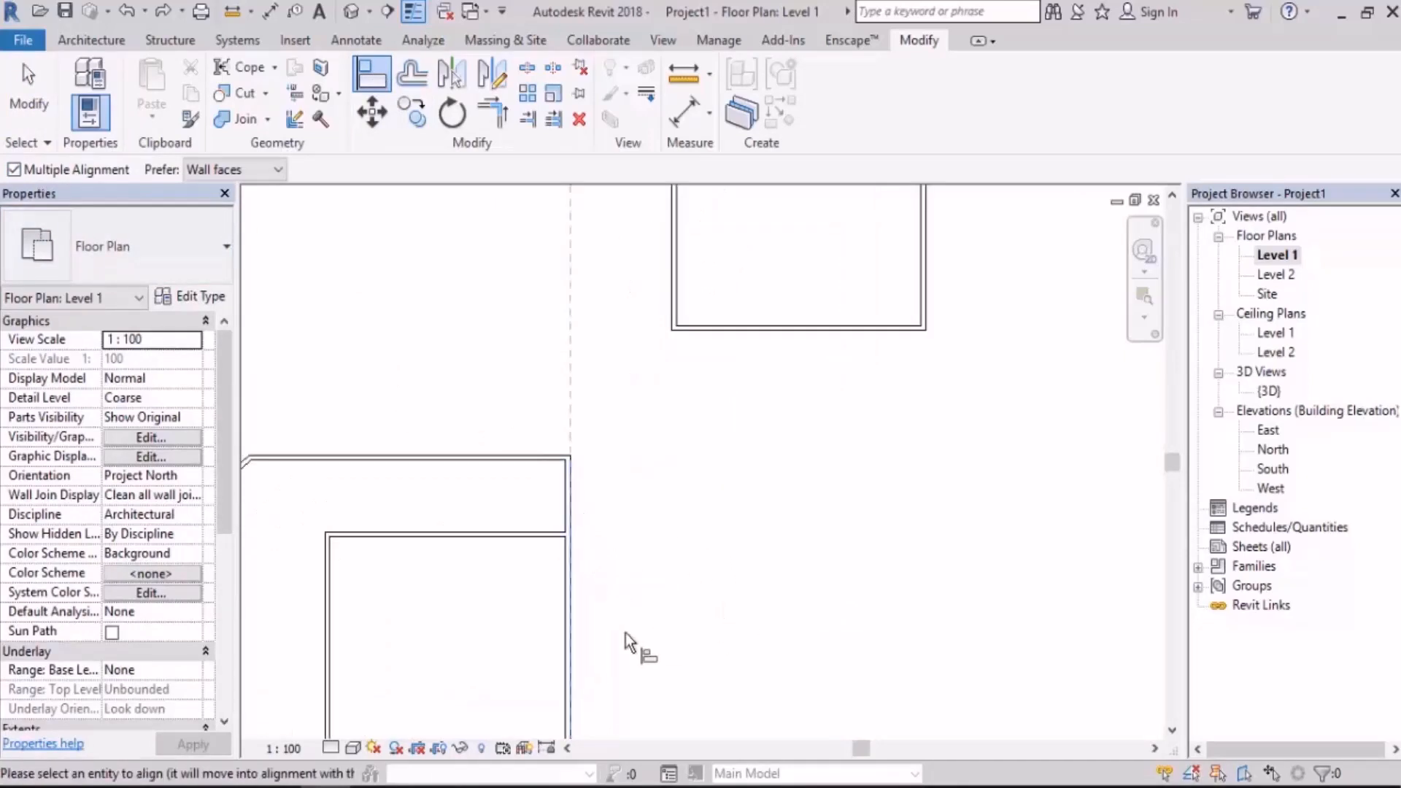
{"action": "scroll", "coordinate": [642, 605], "scroll_direction": "down", "scroll_amount": 3}
{"action": "scroll", "coordinate": [623, 576], "scroll_direction": "up", "scroll_amount": 1}
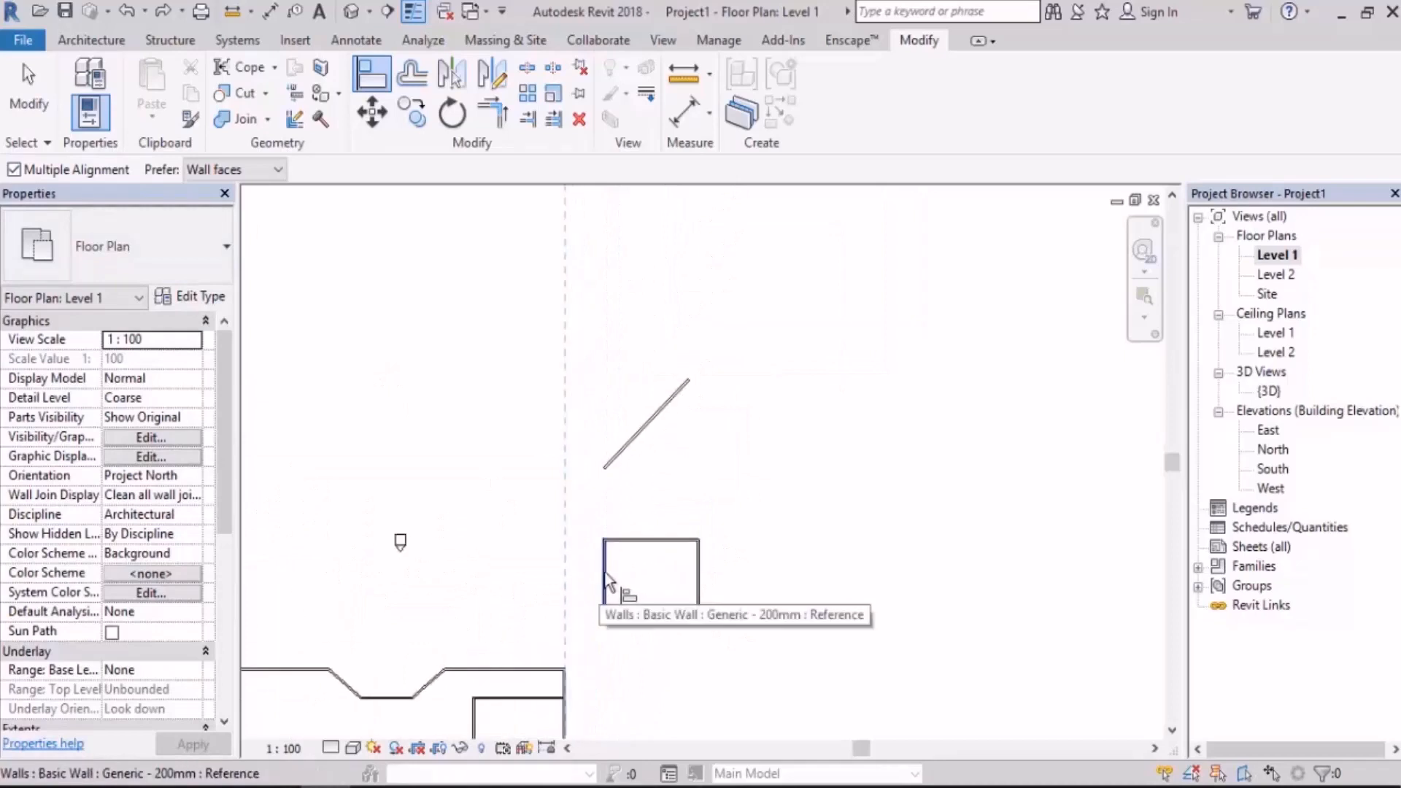
{"action": "scroll", "coordinate": [609, 577], "scroll_direction": "up", "scroll_amount": 2}
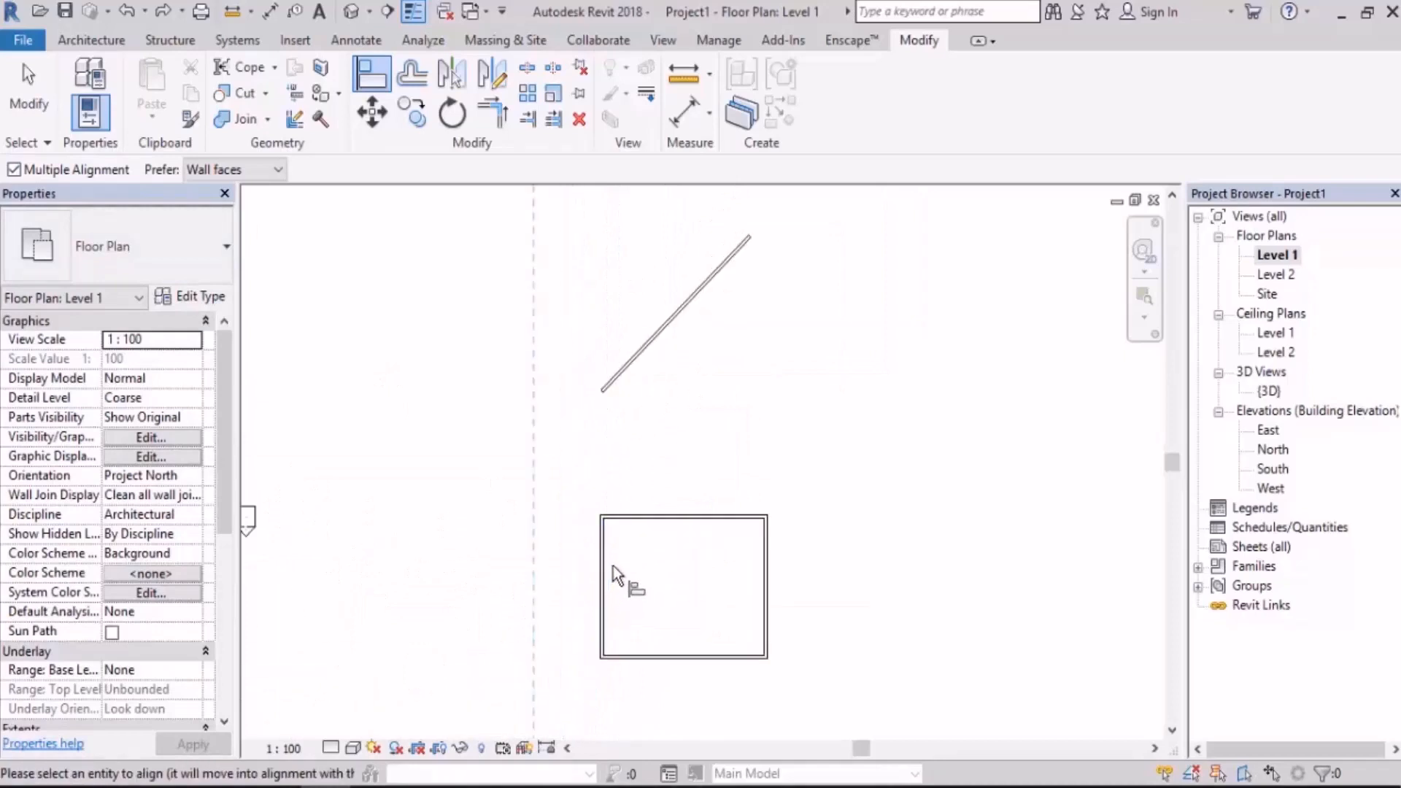
{"action": "left_click", "coordinate": [636, 363]}
{"action": "scroll", "coordinate": [686, 451], "scroll_direction": "down", "scroll_amount": 3}
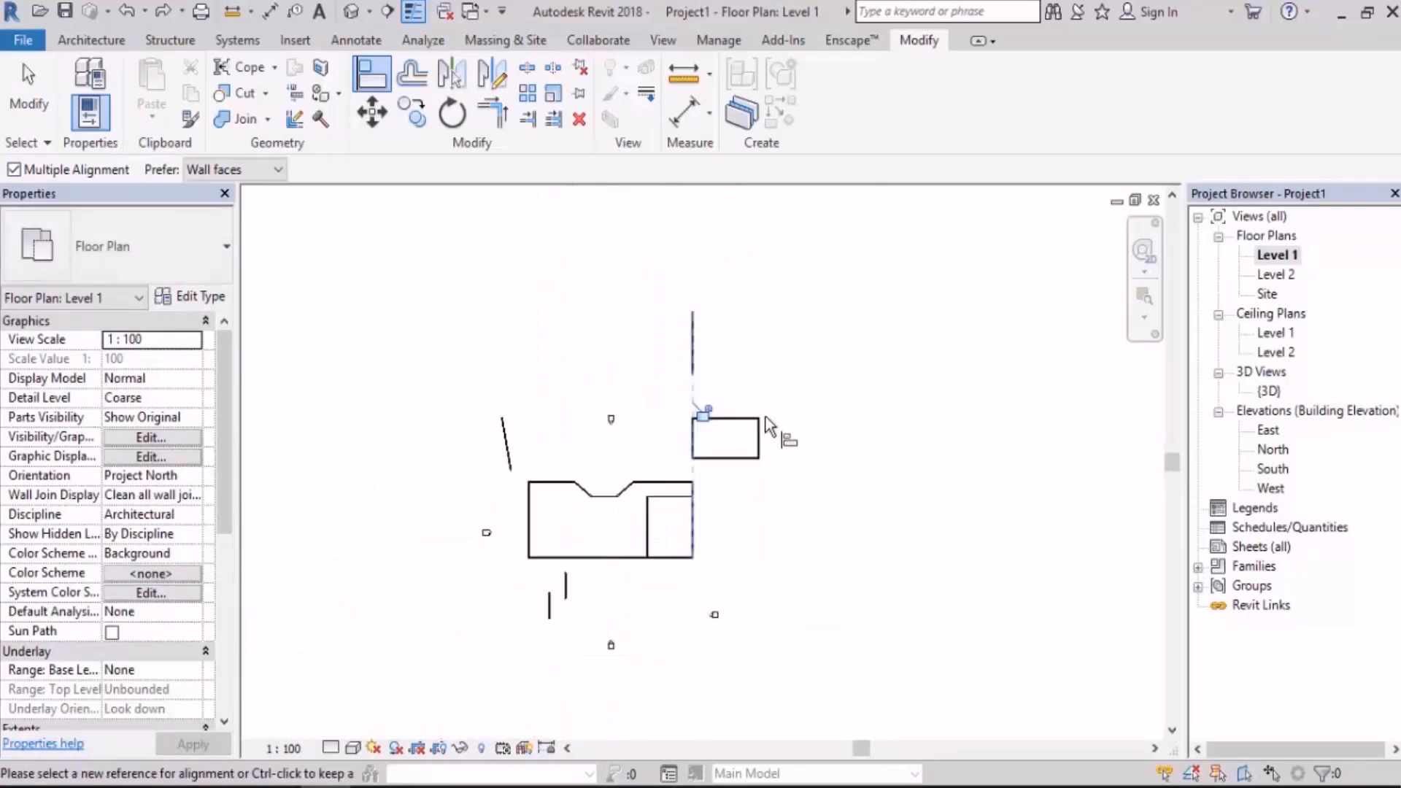
Align the slanted wall near the large layout's upper-left corner with the outer face of the layout's left wall
{"action": "scroll", "coordinate": [547, 560], "scroll_direction": "up", "scroll_amount": 5}
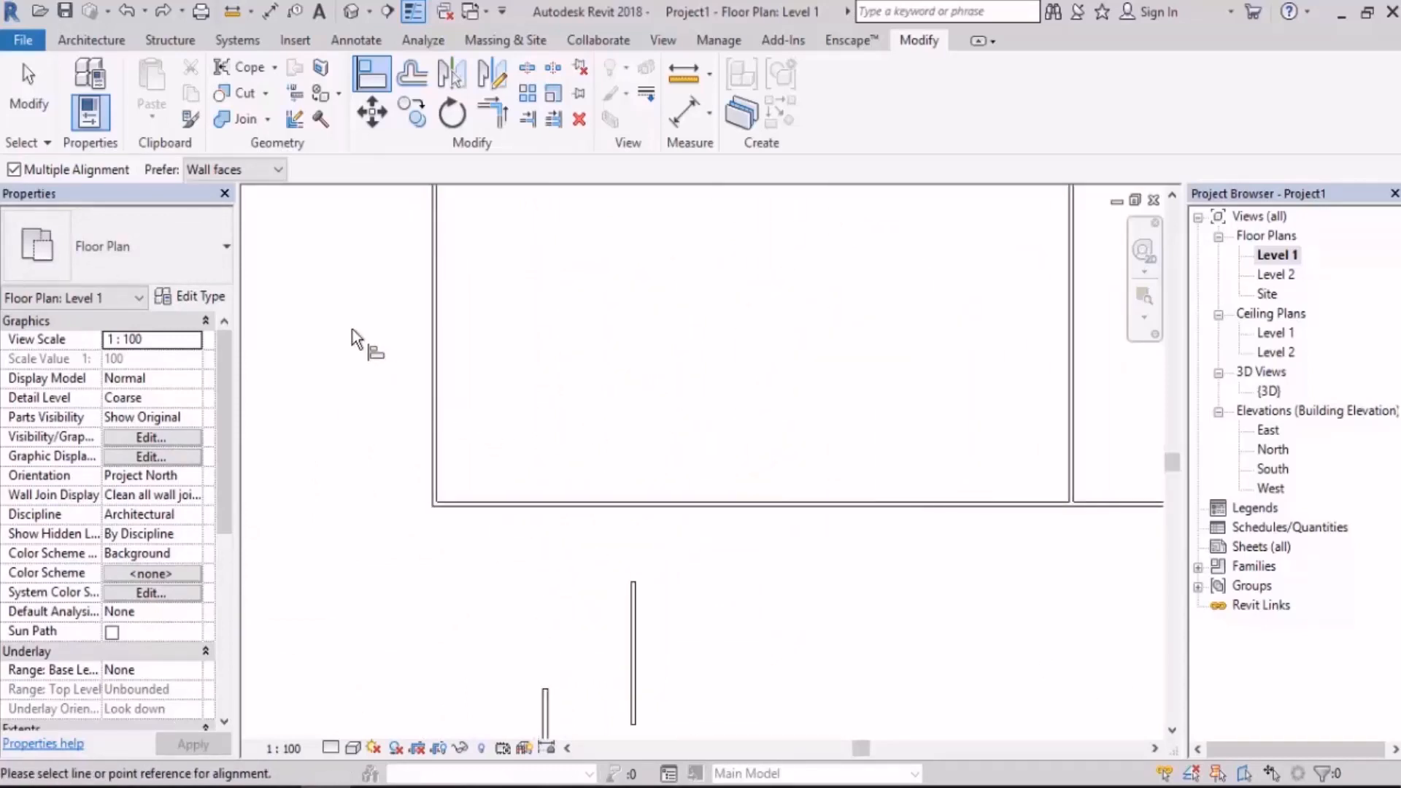
{"action": "middle_click_drag", "start_coordinate": [352, 332], "coordinate": [379, 383]}
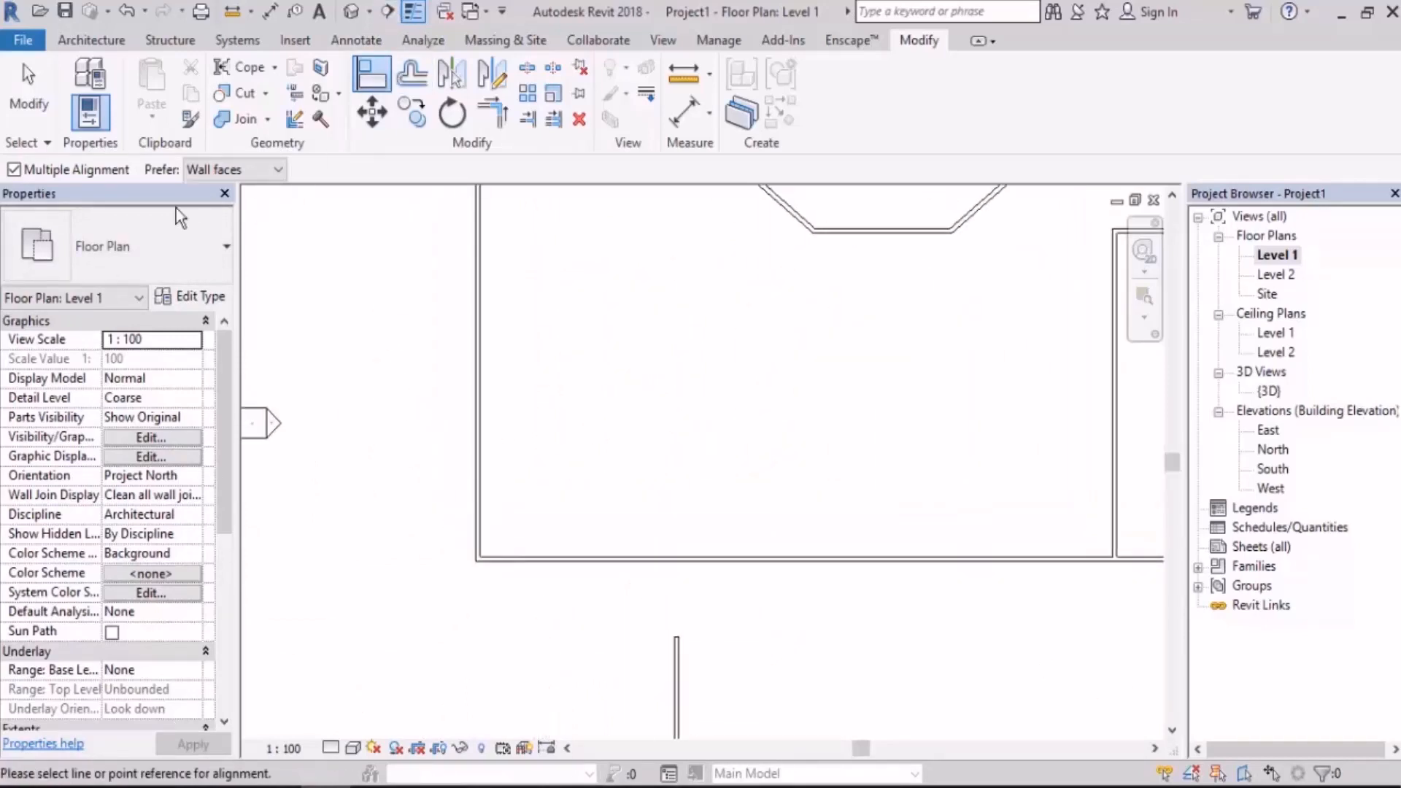
{"action": "middle_click_drag", "start_coordinate": [524, 481], "coordinate": [532, 375]}
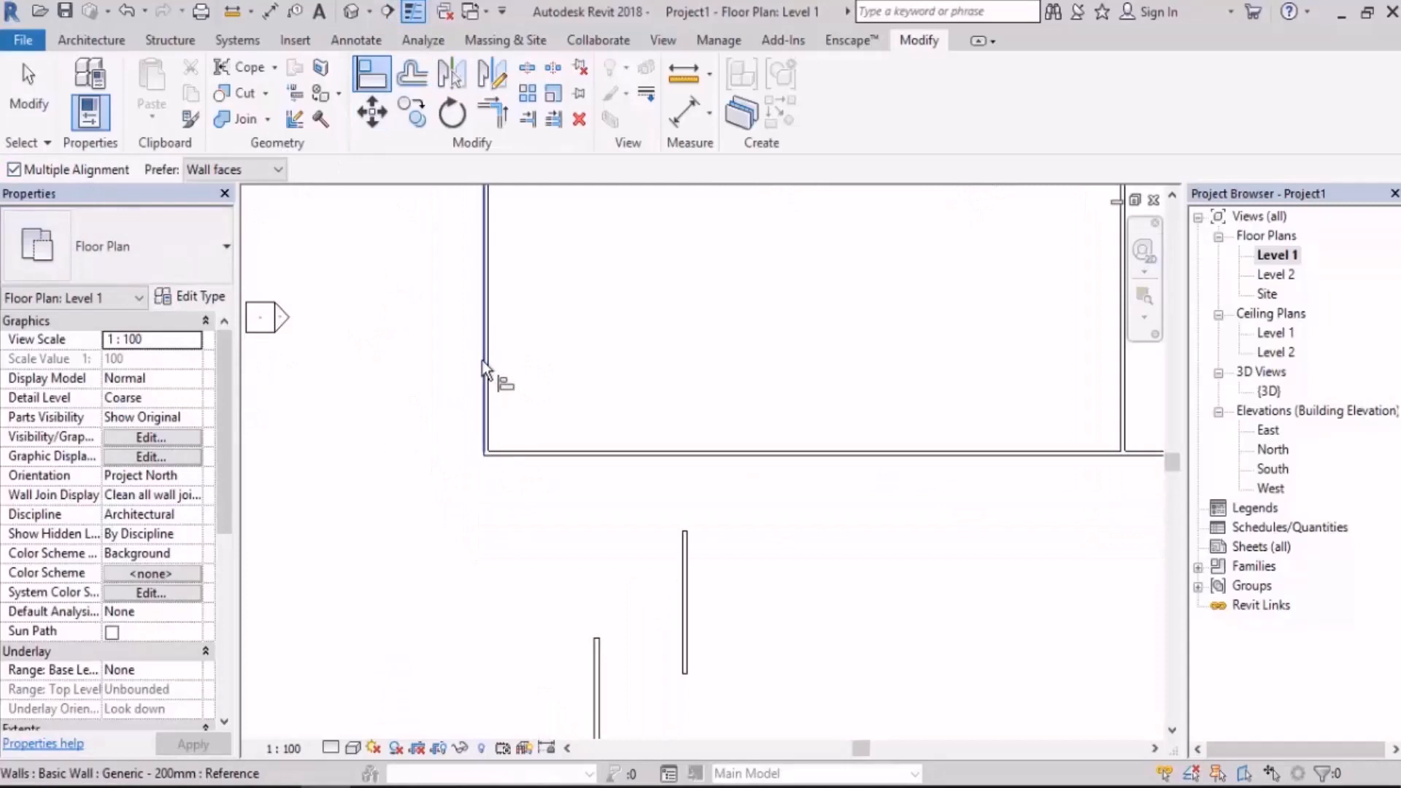
{"action": "scroll", "coordinate": [497, 589], "scroll_direction": "down", "scroll_amount": 4}
{"action": "scroll", "coordinate": [448, 415], "scroll_direction": "up", "scroll_amount": 4}
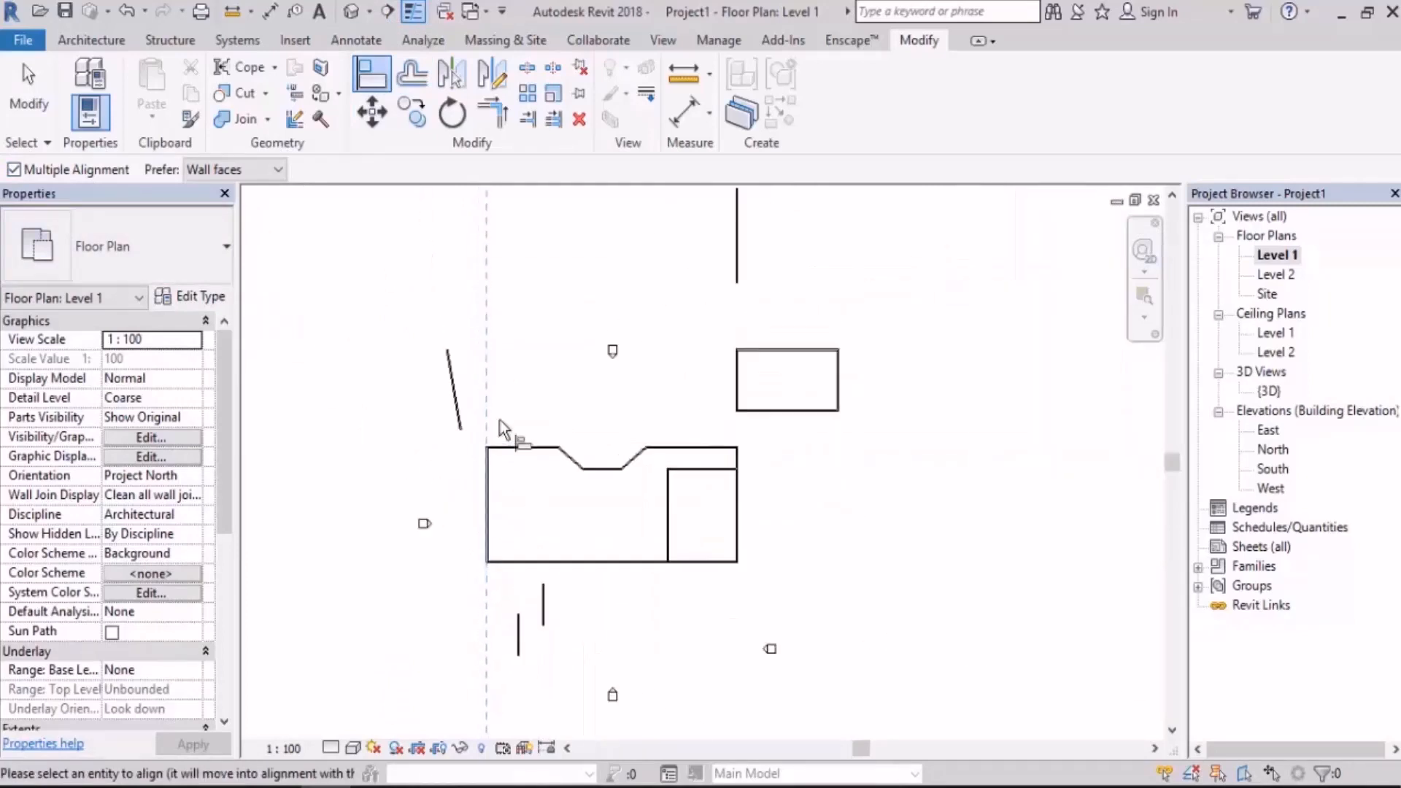
{"action": "left_click", "coordinate": [415, 399]}
Try to align both short walls below the layout with its left wall's outer face, keeping Multiple Alignment enabled
{"action": "middle_click_drag", "start_coordinate": [450, 679], "coordinate": [466, 387]}
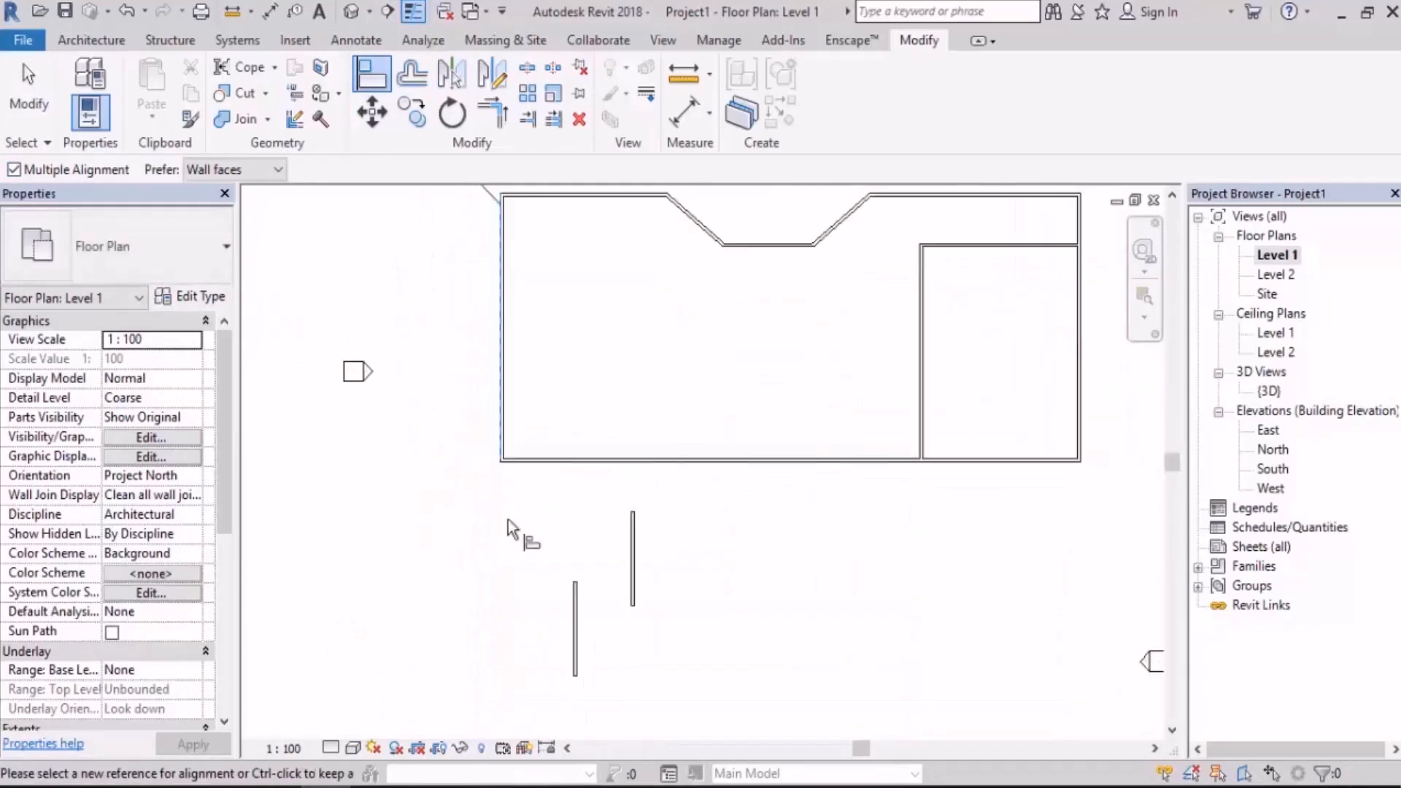
{"action": "middle_click_drag", "start_coordinate": [567, 614], "coordinate": [568, 541]}
{"action": "left_click", "coordinate": [567, 544]}
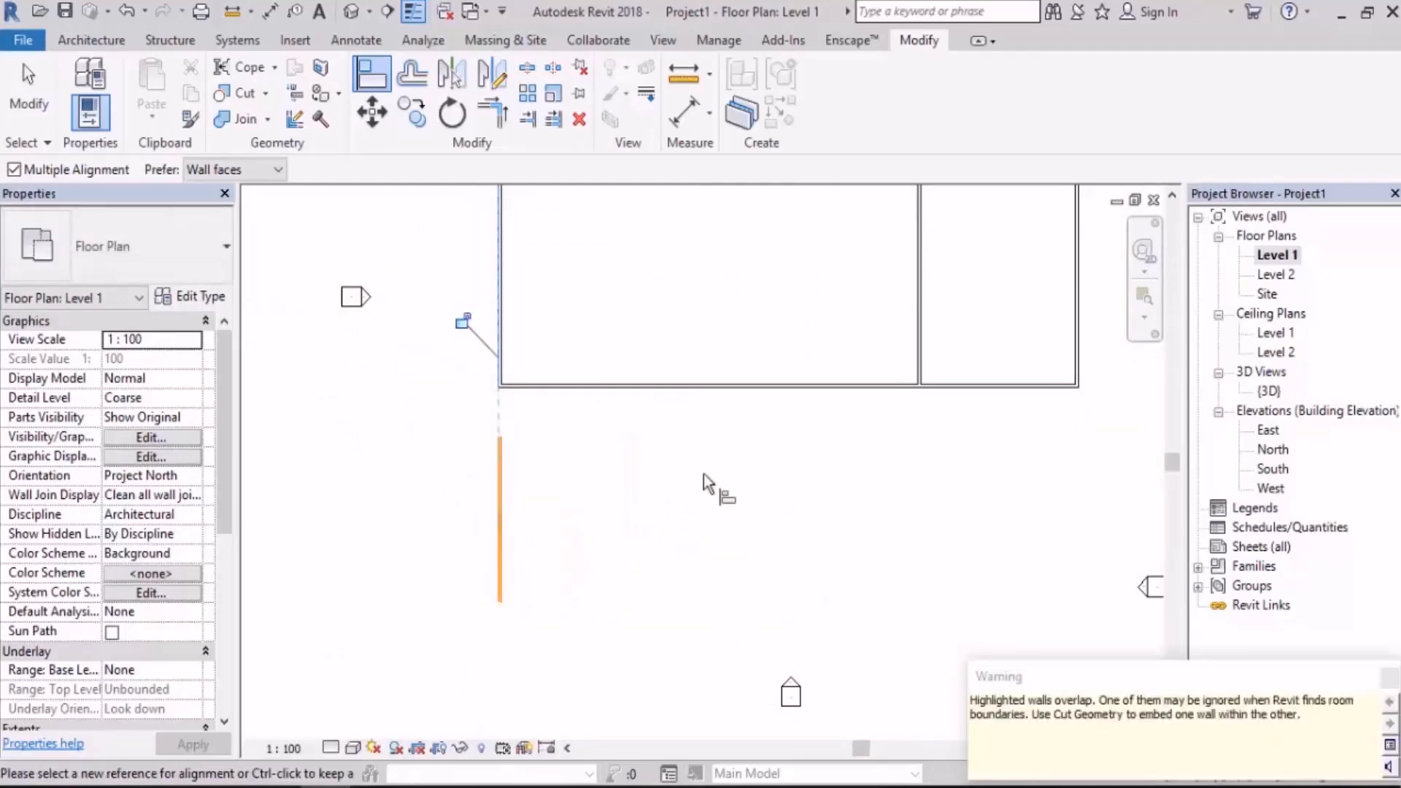
{"action": "middle_click_drag", "start_coordinate": [665, 513], "coordinate": [672, 617]}
{"action": "scroll", "coordinate": [615, 625], "scroll_direction": "down", "scroll_amount": 2}
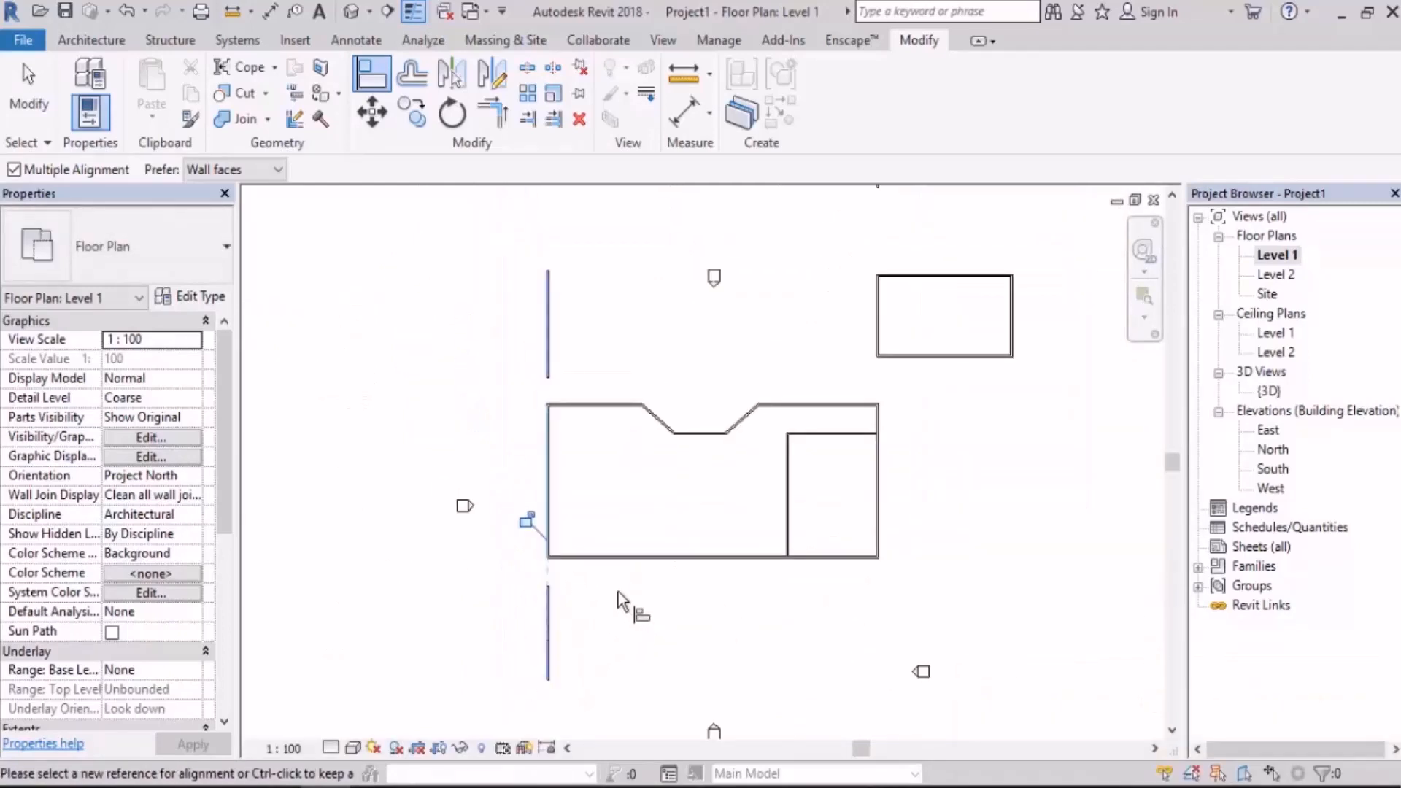
{"action": "scroll", "coordinate": [619, 592], "scroll_direction": "up", "scroll_amount": 2}
{"action": "middle_click_drag", "start_coordinate": [623, 588], "coordinate": [660, 551]}
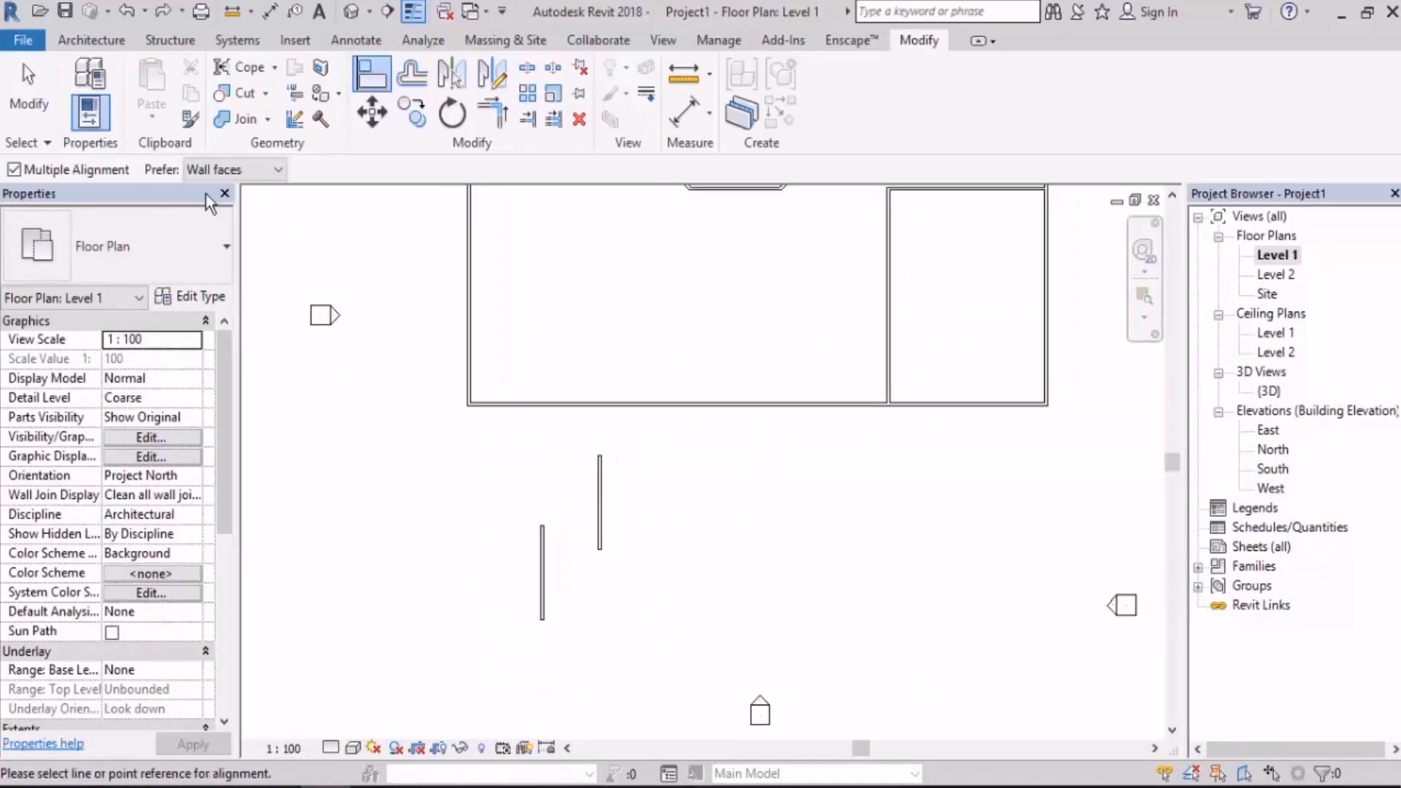
Disable Multiple Alignment and align the upper of the two short walls below the layout with its left wall's outer face
{"action": "left_click", "coordinate": [73, 168]}
{"action": "left_click", "coordinate": [454, 391]}
{"action": "left_click", "coordinate": [593, 498]}
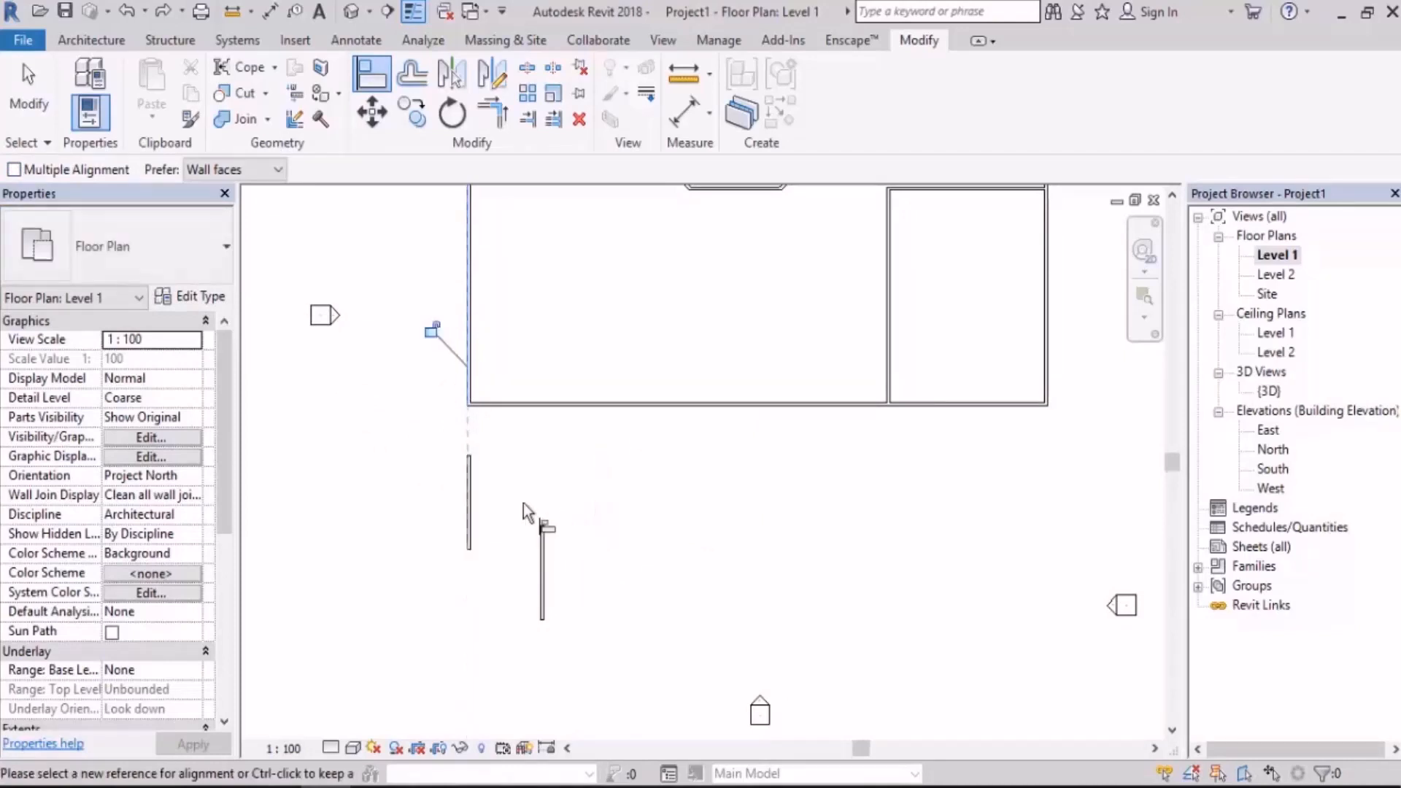
{"action": "scroll", "coordinate": [523, 502], "scroll_direction": "down", "scroll_amount": 3}
{"action": "middle_click_drag", "start_coordinate": [523, 502], "coordinate": [566, 498]}
{"action": "scroll", "coordinate": [475, 604], "scroll_direction": "up", "scroll_amount": 3}
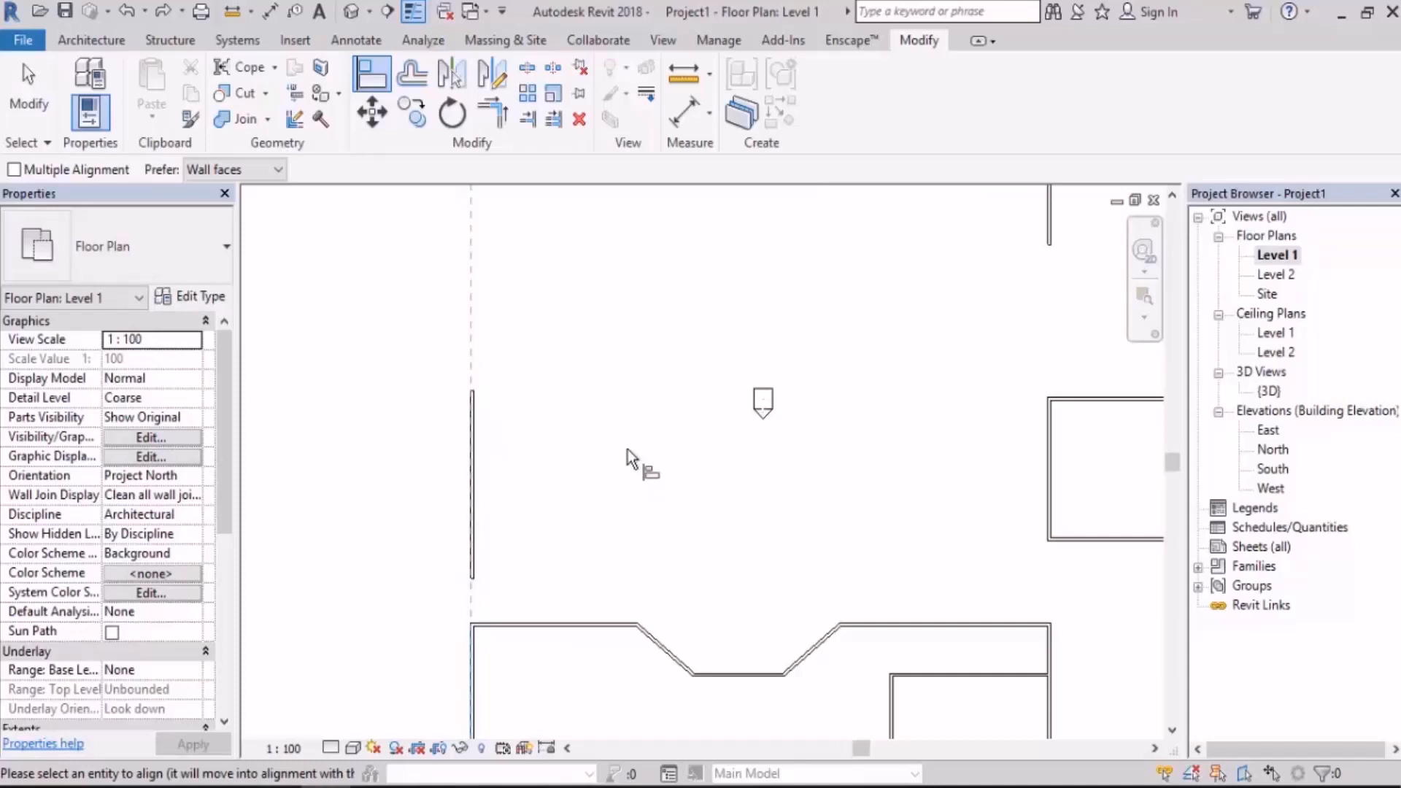
Exit Align and delete the detached rectangle, the wall above it, and the separate wall above the layout's upper-left corner
{"action": "scroll", "coordinate": [657, 445], "scroll_direction": "down", "scroll_amount": 3}
{"action": "mouse_move", "coordinate": [733, 472]}
{"action": "middle_mouse_down"}
{"action": "mouse_move", "coordinate": [744, 463]}
{"action": "mouse_move", "coordinate": [687, 367]}
{"action": "middle_mouse_up"}
{"action": "scroll", "coordinate": [825, 402], "scroll_direction": "down", "scroll_amount": 2}
{"action": "middle_click_drag", "start_coordinate": [825, 401], "coordinate": [749, 509]}
{"action": "key", "text": "Escape"}
{"action": "key", "text": "Escape"}
{"action": "left_click_drag", "start_coordinate": [886, 281], "coordinate": [717, 519]}
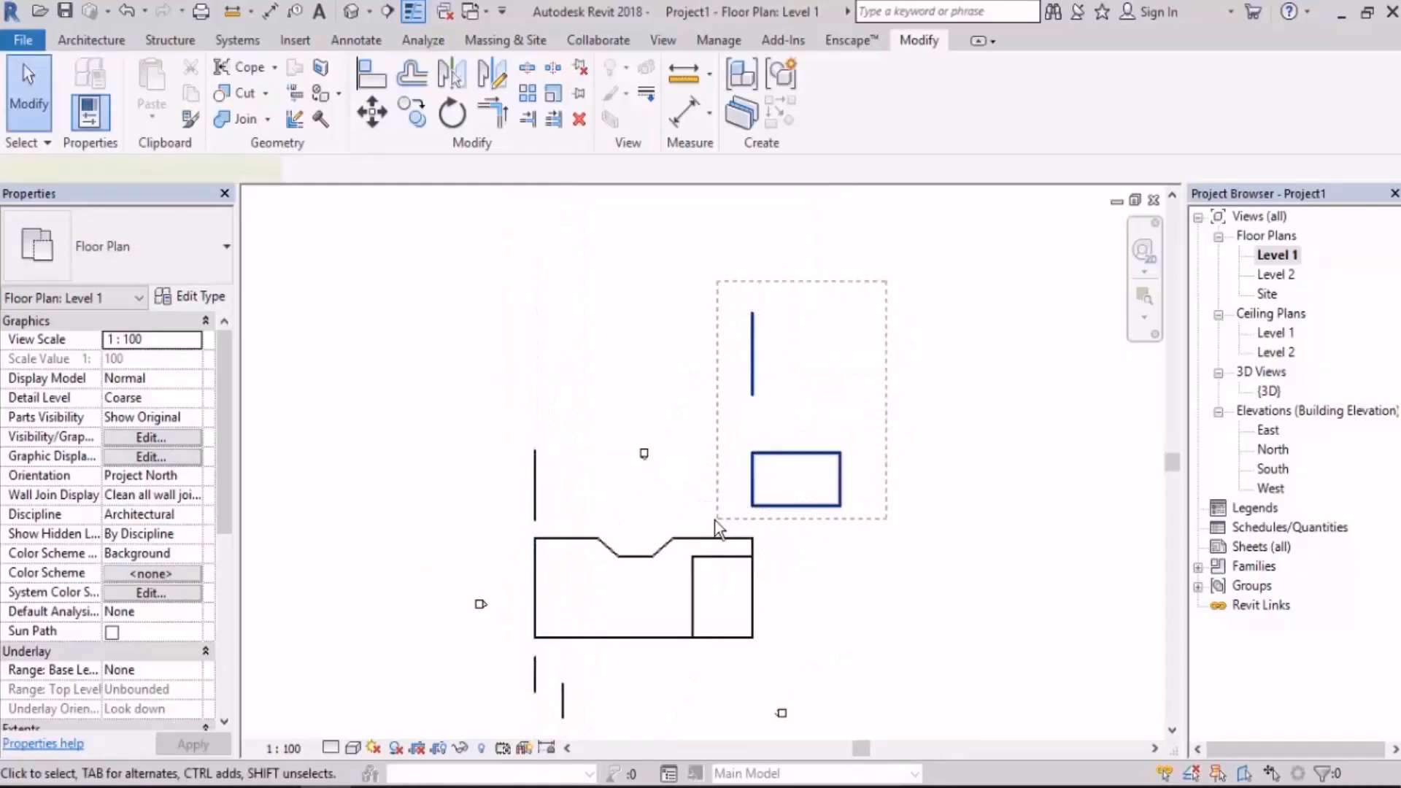
{"action": "key", "text": "Delete"}
{"action": "left_click_drag", "start_coordinate": [559, 488], "coordinate": [499, 423]}
{"action": "key", "text": "Delete"}
Delete the two short vertical walls below the large layout
{"action": "middle_click_drag", "start_coordinate": [573, 709], "coordinate": [613, 581]}
{"action": "left_click_drag", "start_coordinate": [617, 531], "coordinate": [516, 602]}
{"action": "key", "text": "Delete"}
{"action": "scroll", "coordinate": [755, 429], "scroll_direction": "up", "scroll_amount": 3}
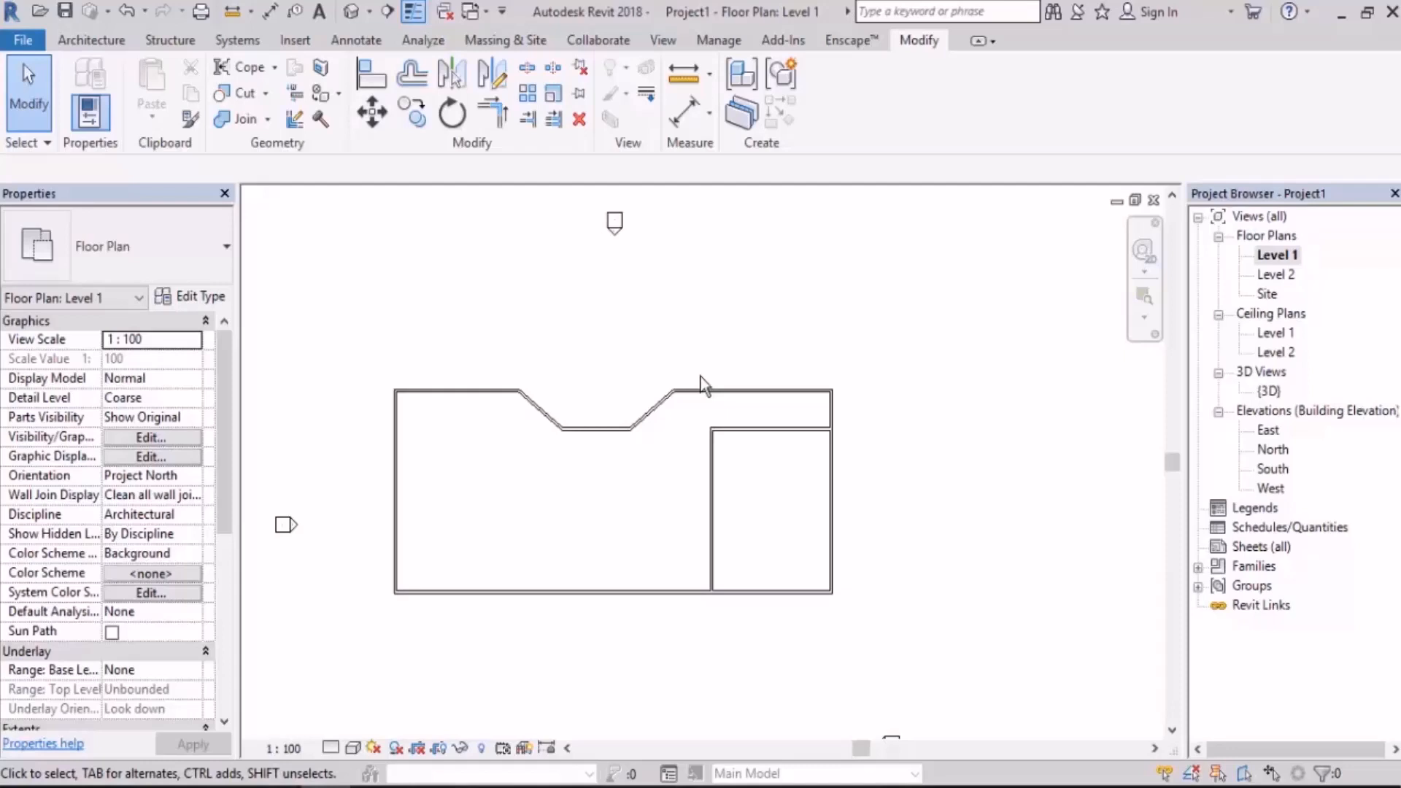
{"action": "middle_click_drag", "start_coordinate": [902, 579], "coordinate": [804, 563]}
{"action": "scroll", "coordinate": [754, 410], "scroll_direction": "up", "scroll_amount": 2}
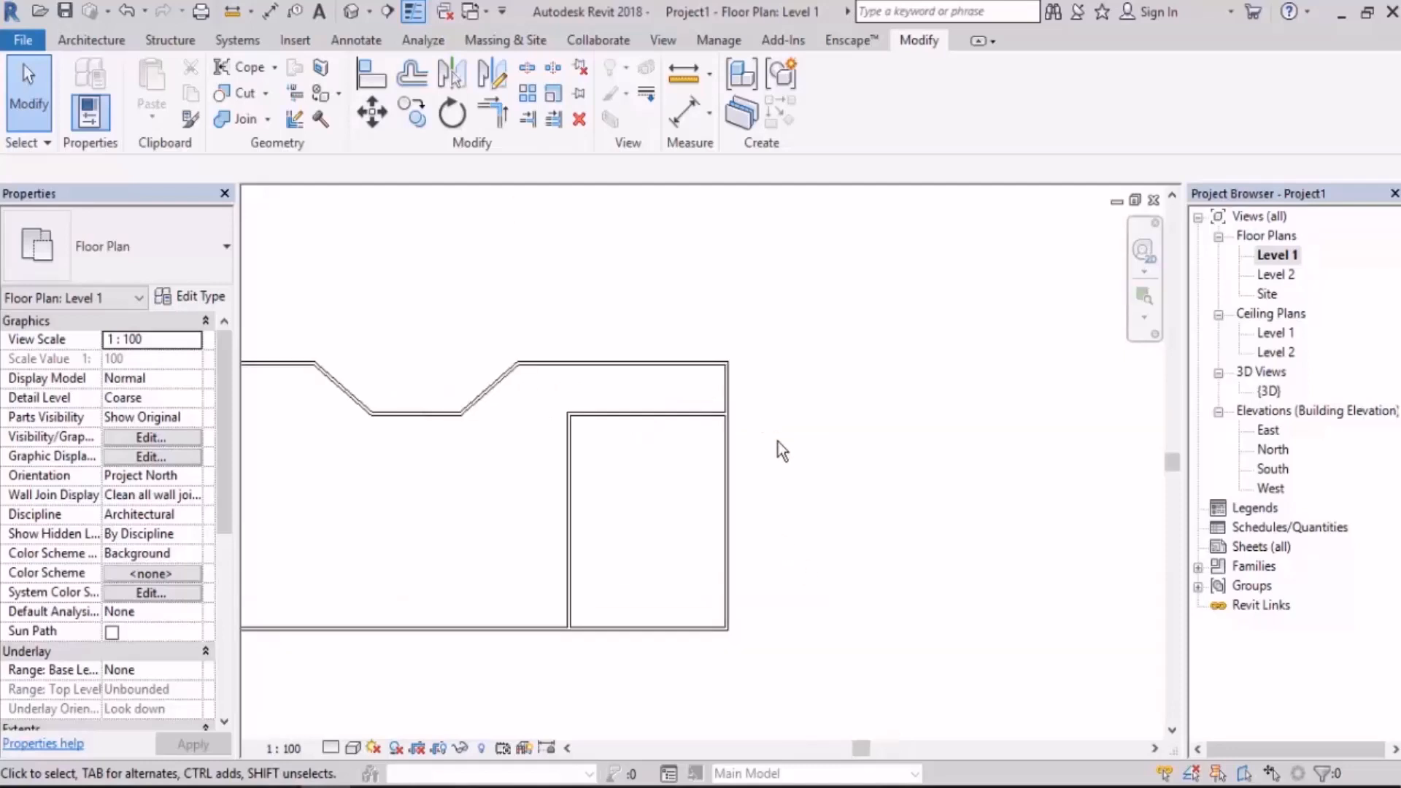
Move the east exterior wall about 9 m horizontally outward from its upper corner
{"action": "left_click", "coordinate": [727, 511]}
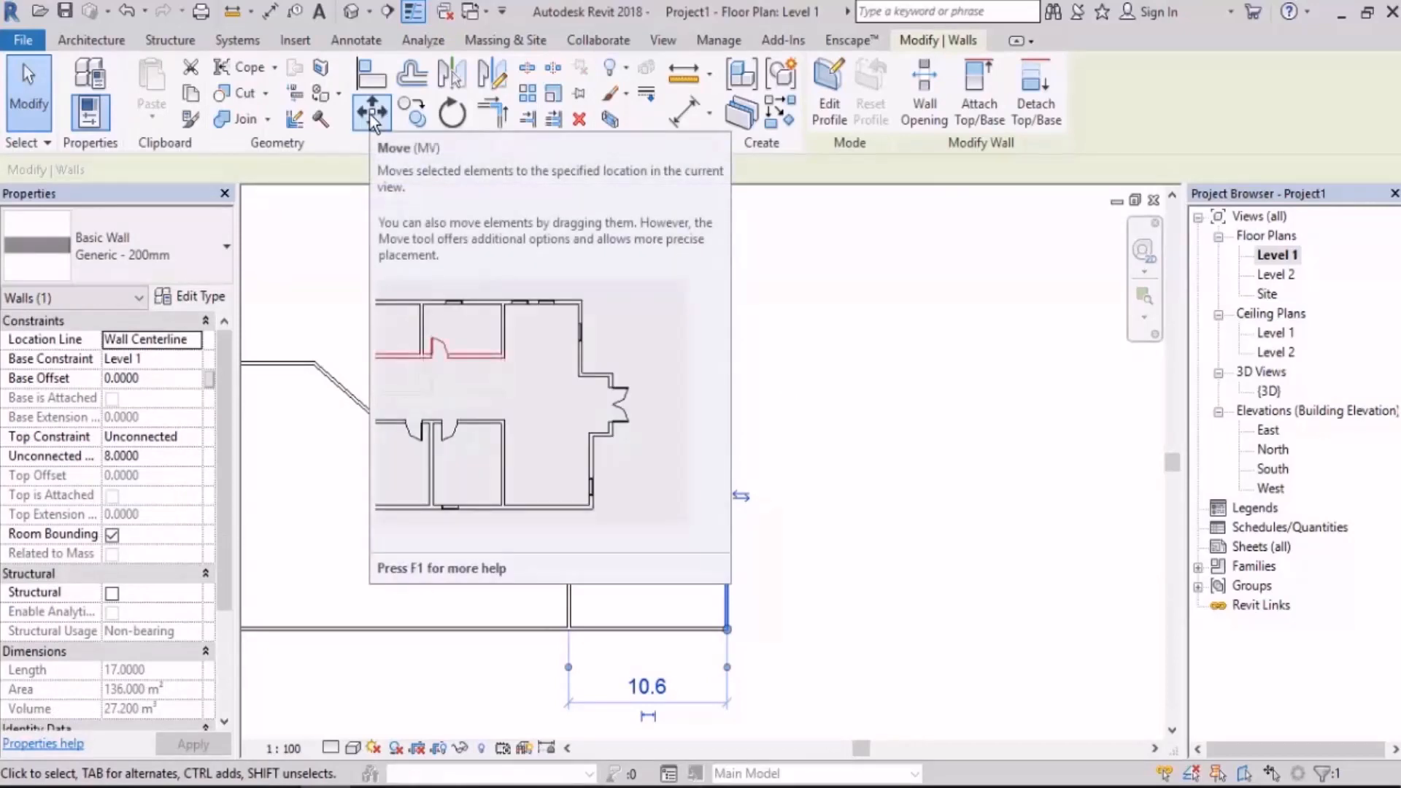
{"action": "left_click", "coordinate": [370, 112]}
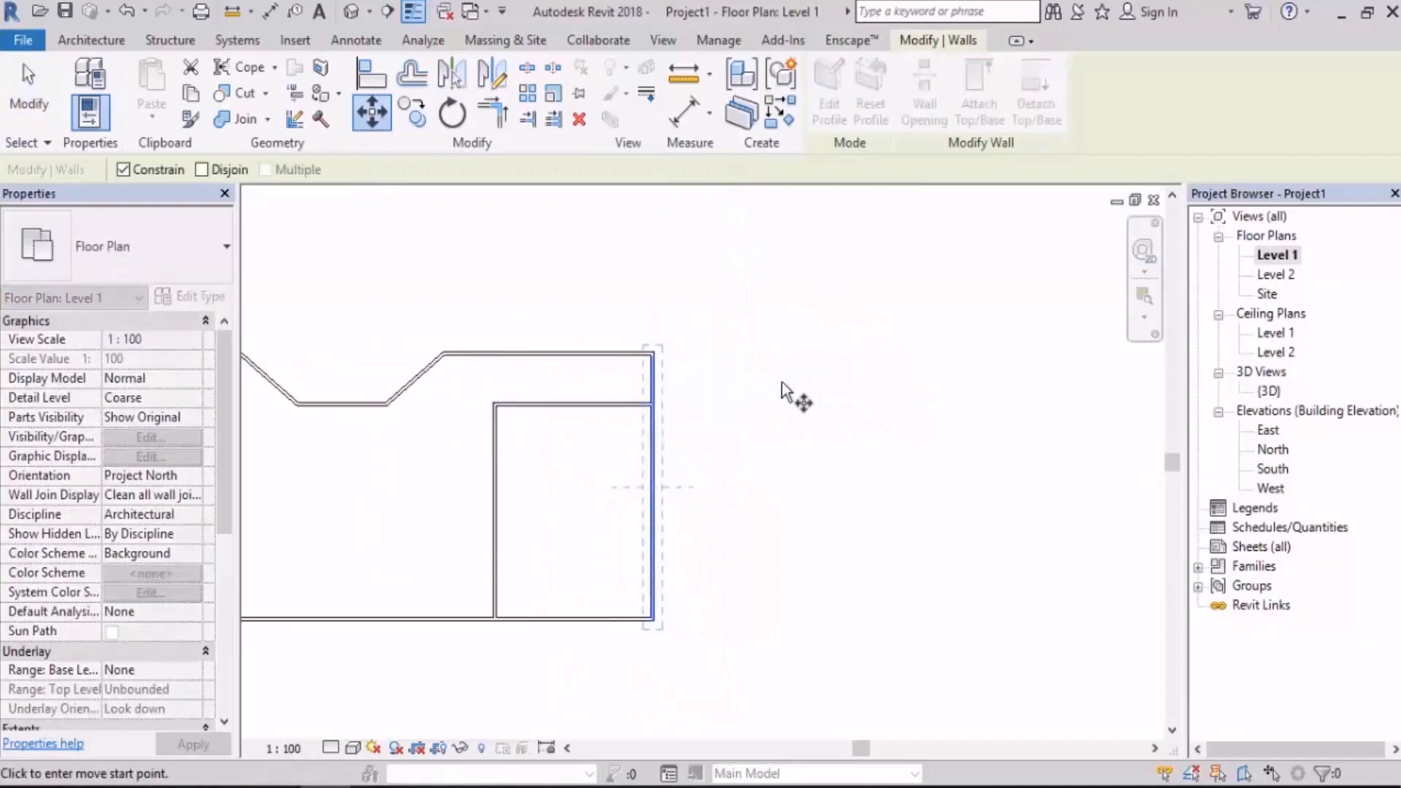
{"action": "left_click", "coordinate": [655, 355]}
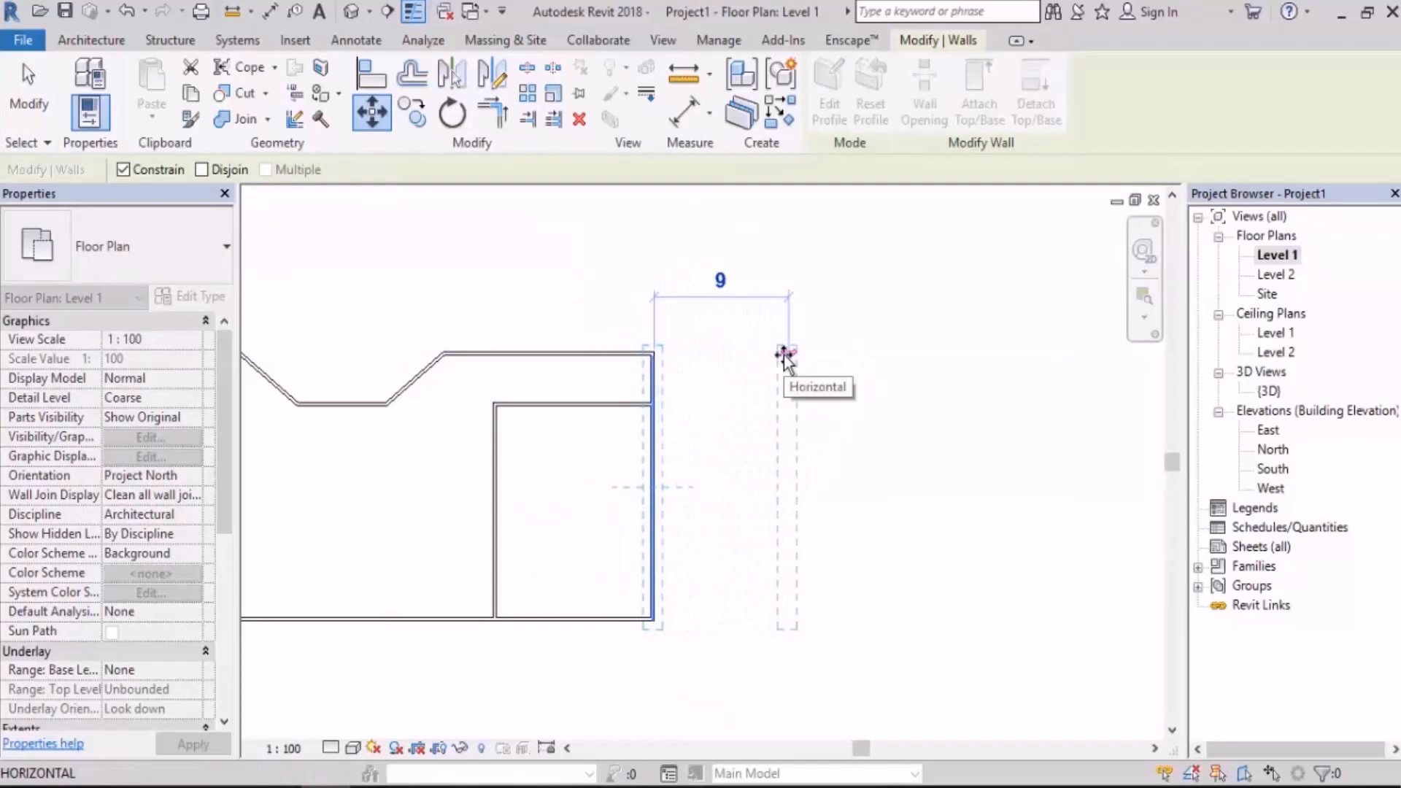
{"action": "left_click", "coordinate": [784, 355]}
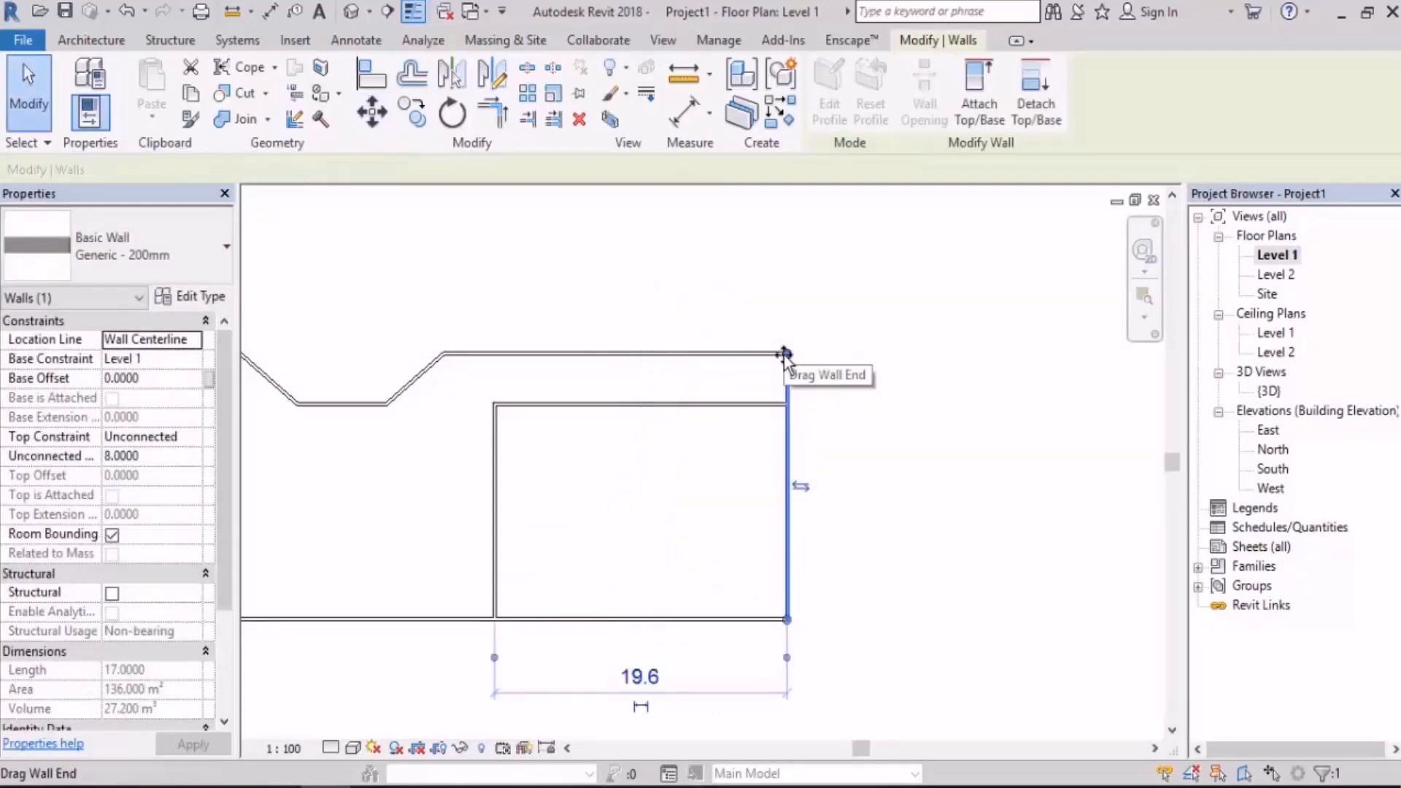
{"action": "left_click", "coordinate": [975, 374]}
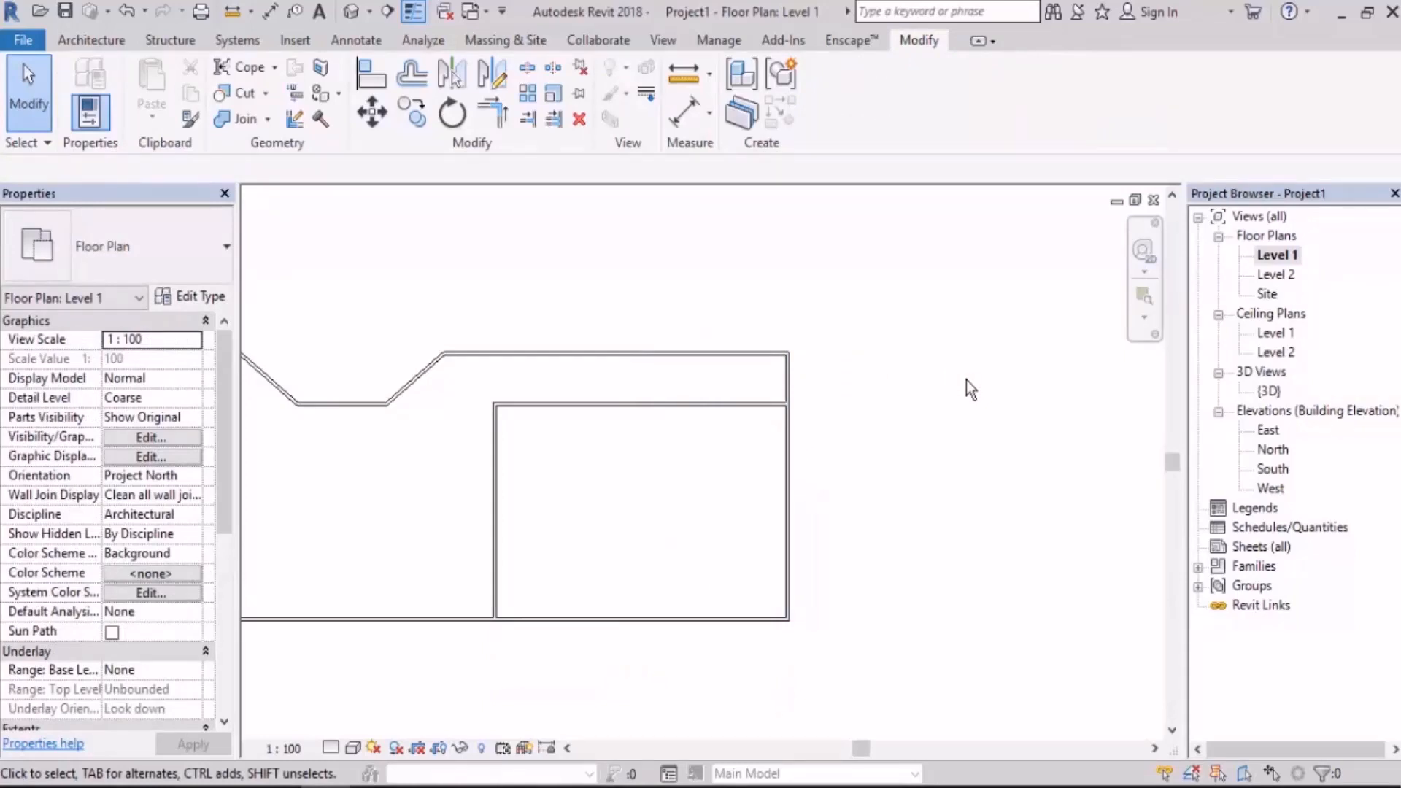
Move the long south exterior wall about 7 m straight outward
{"action": "scroll", "coordinate": [966, 379], "scroll_direction": "down", "scroll_amount": 3}
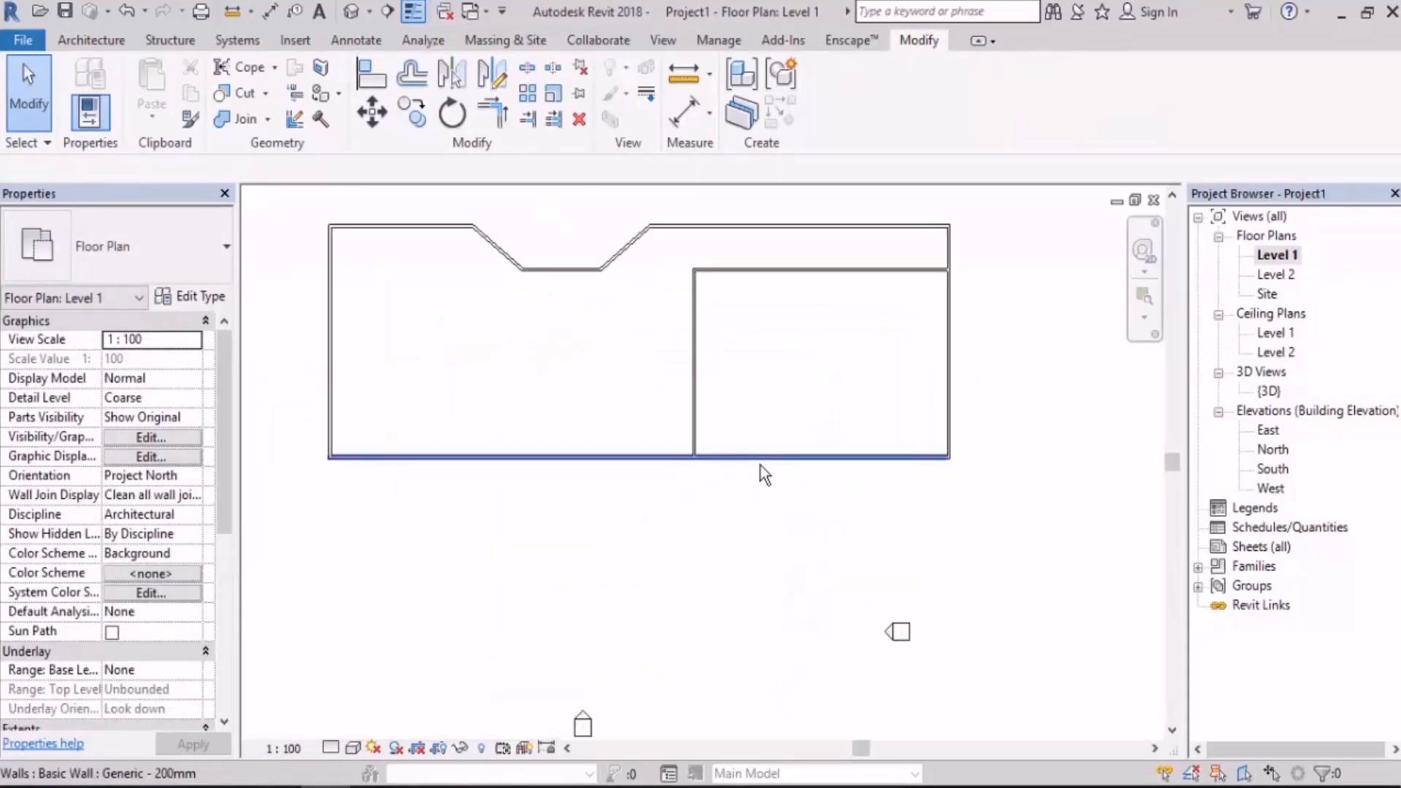
{"action": "left_click", "coordinate": [760, 464]}
{"action": "left_click", "coordinate": [372, 113]}
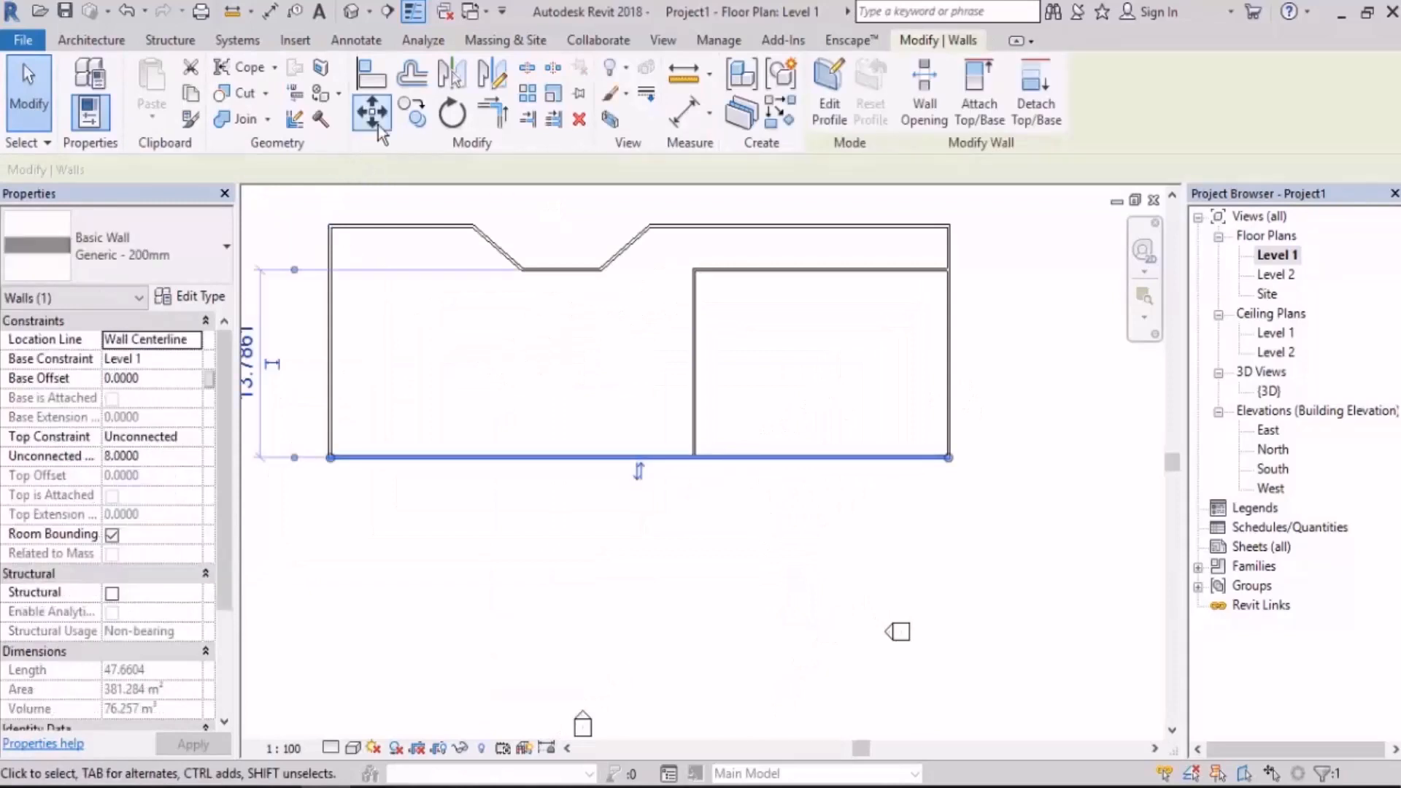
{"action": "left_click", "coordinate": [740, 460]}
{"action": "left_click", "coordinate": [744, 552]}
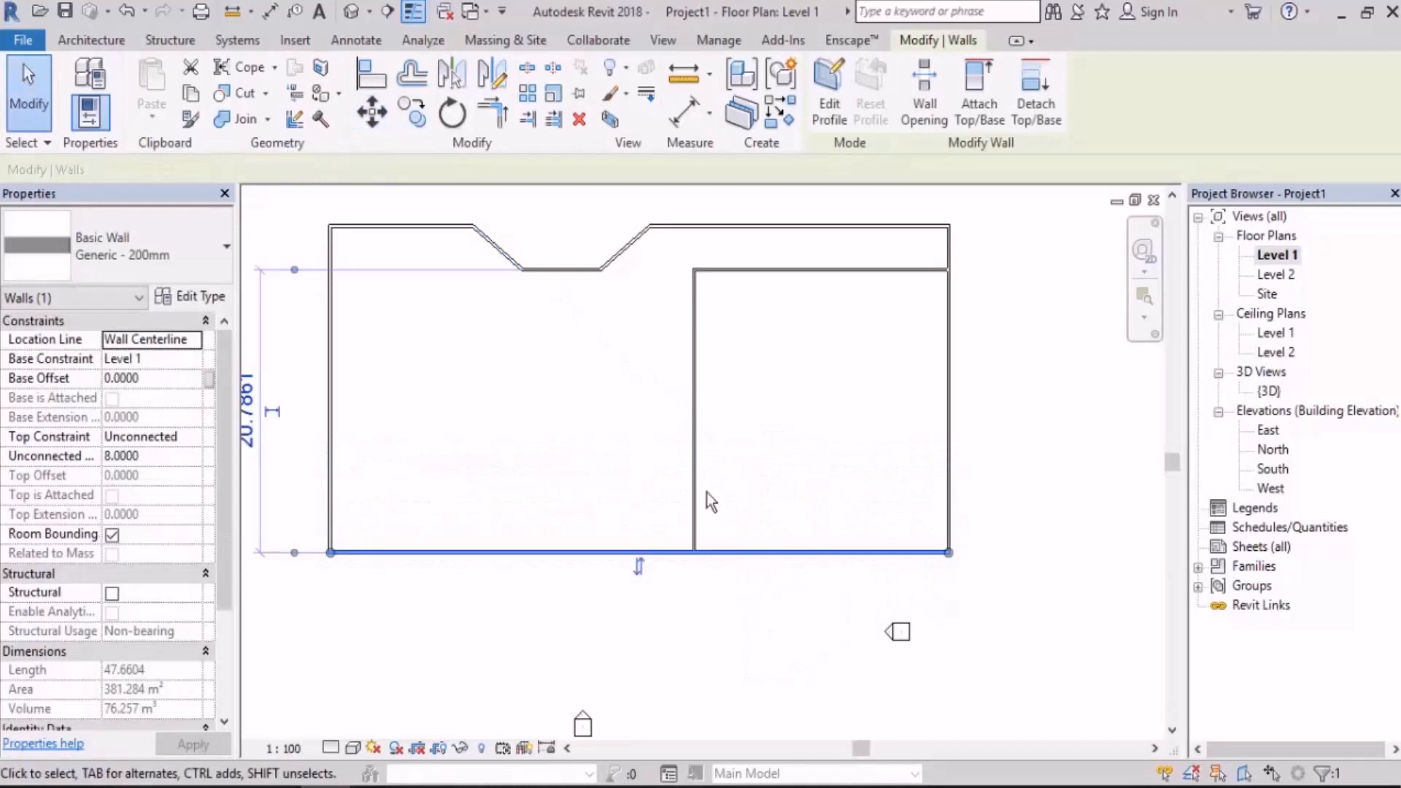
Try to move the short horizontal wall of the north recess deeper into the building, and undo the move
{"action": "scroll", "coordinate": [640, 394], "scroll_direction": "up", "scroll_amount": 4}
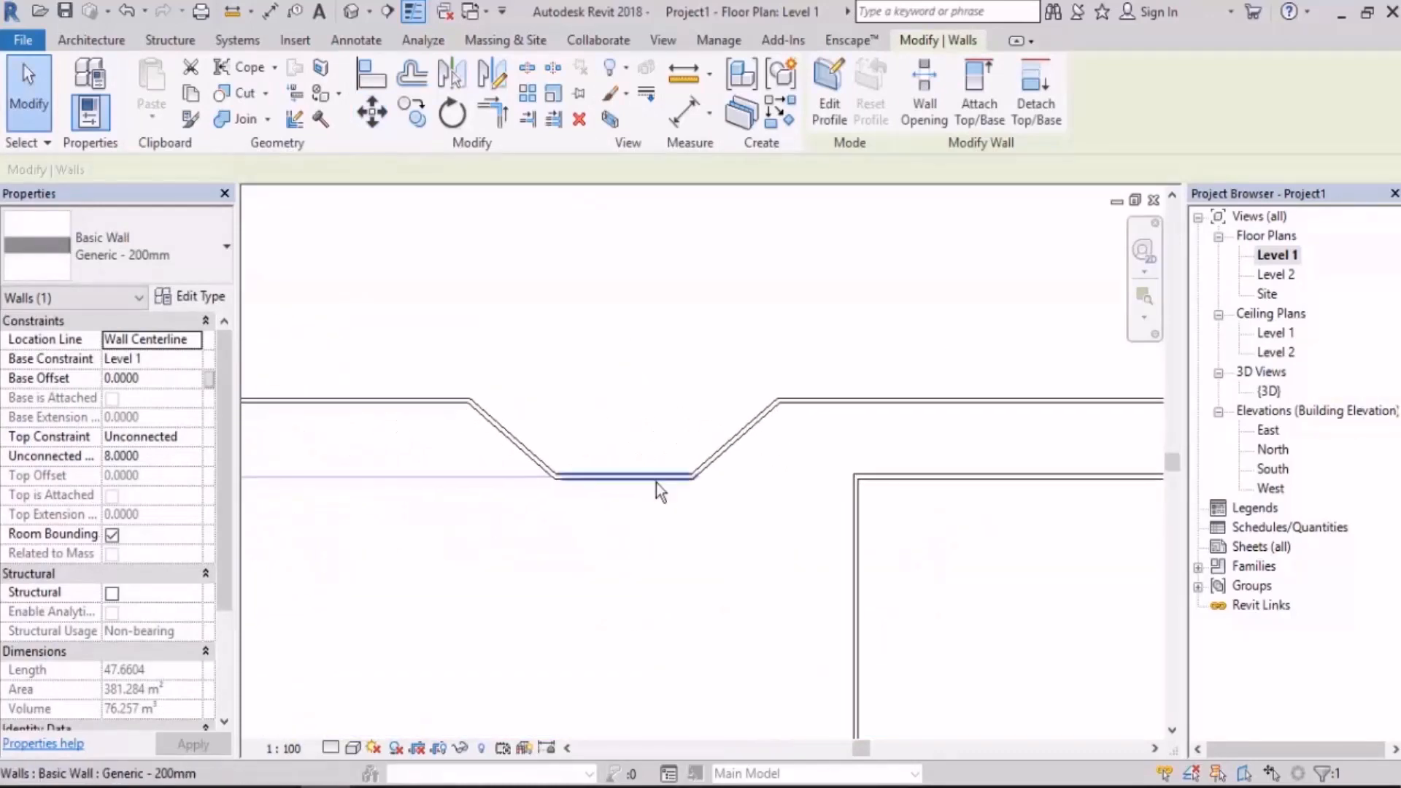
{"action": "left_click", "coordinate": [651, 478]}
{"action": "left_click", "coordinate": [375, 121]}
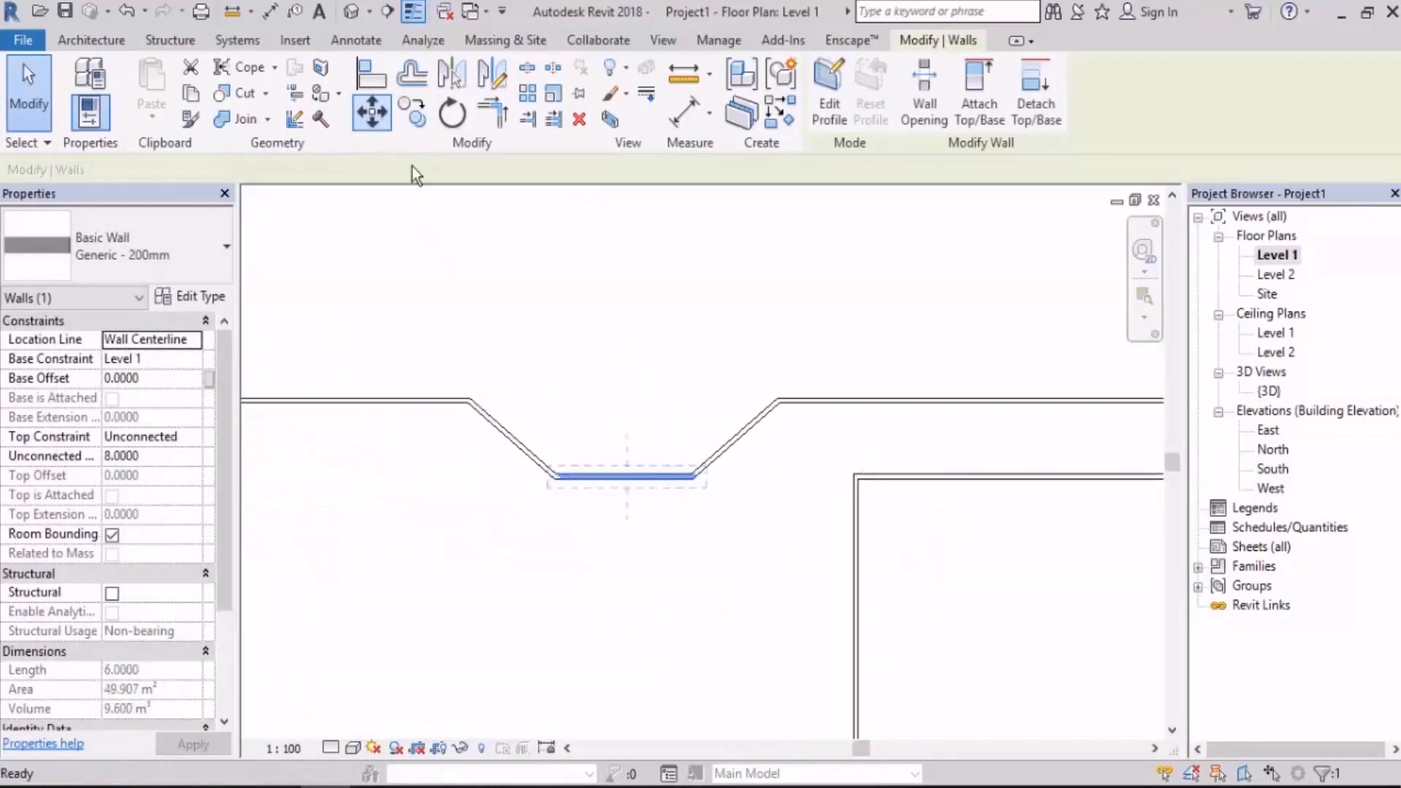
{"action": "left_click", "coordinate": [625, 484]}
{"action": "left_click", "coordinate": [643, 543]}
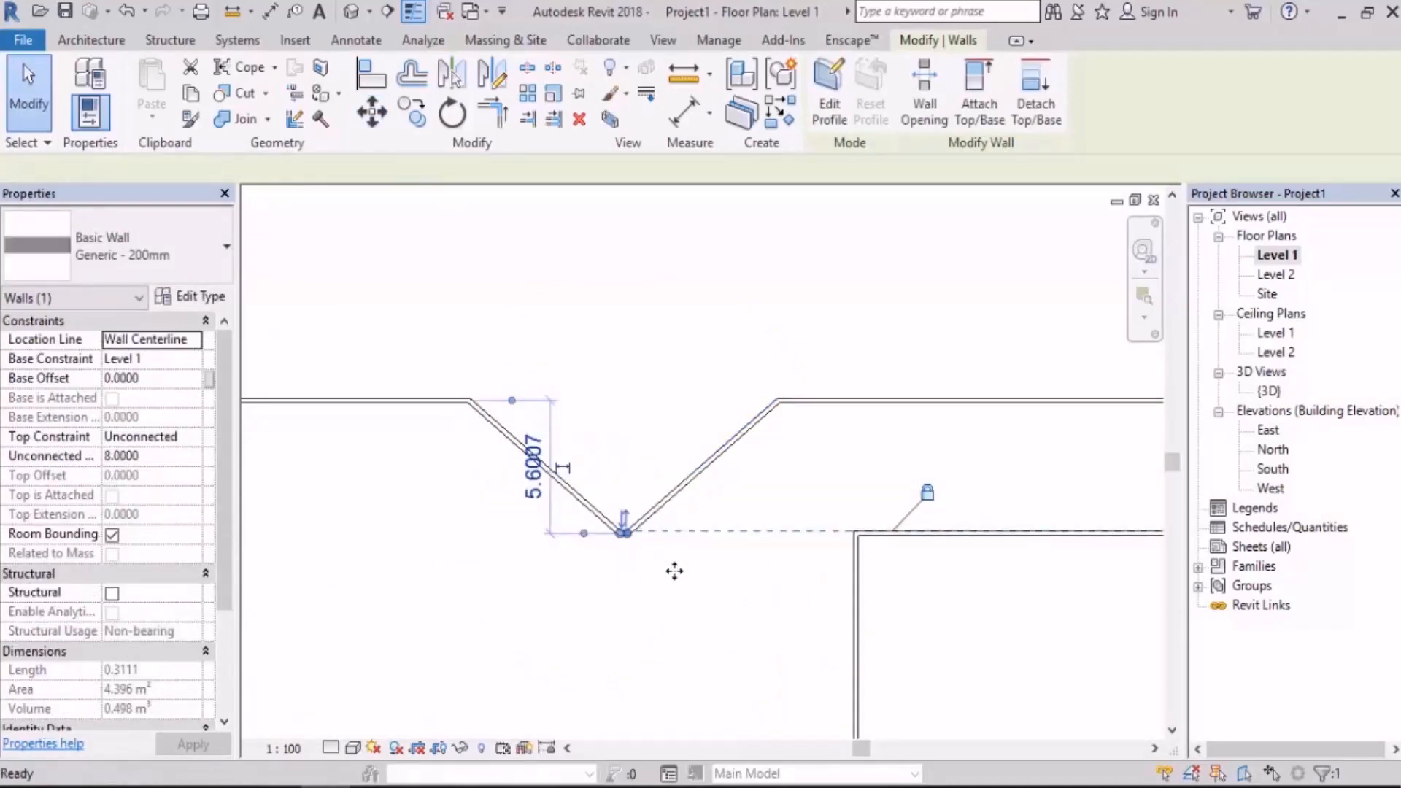
{"action": "key", "text": "ctrl+z"}
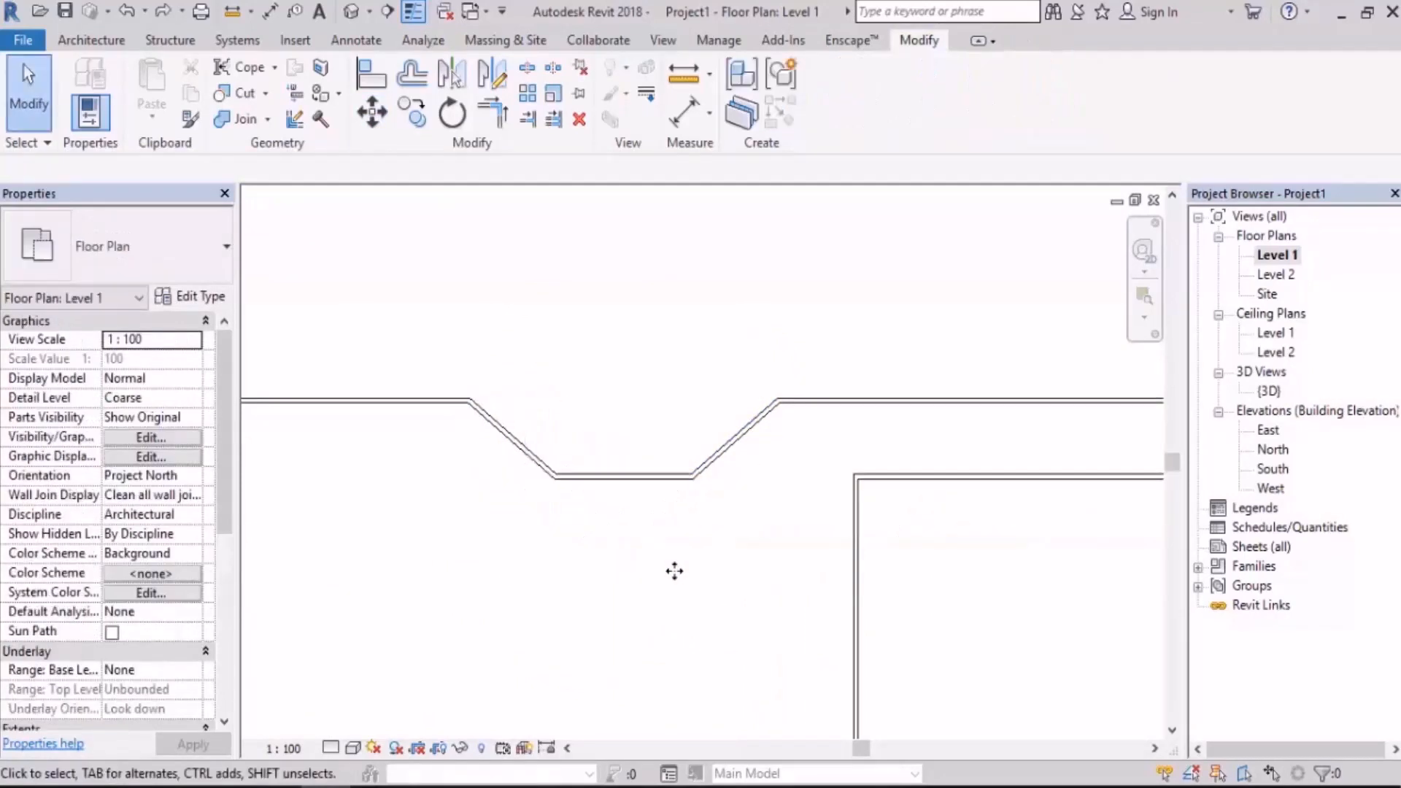
Move the east exterior wall 10 m outward from its midpoint with Disjoin enabled, and undo the move
{"action": "scroll", "coordinate": [674, 571], "scroll_direction": "down", "scroll_amount": 3}
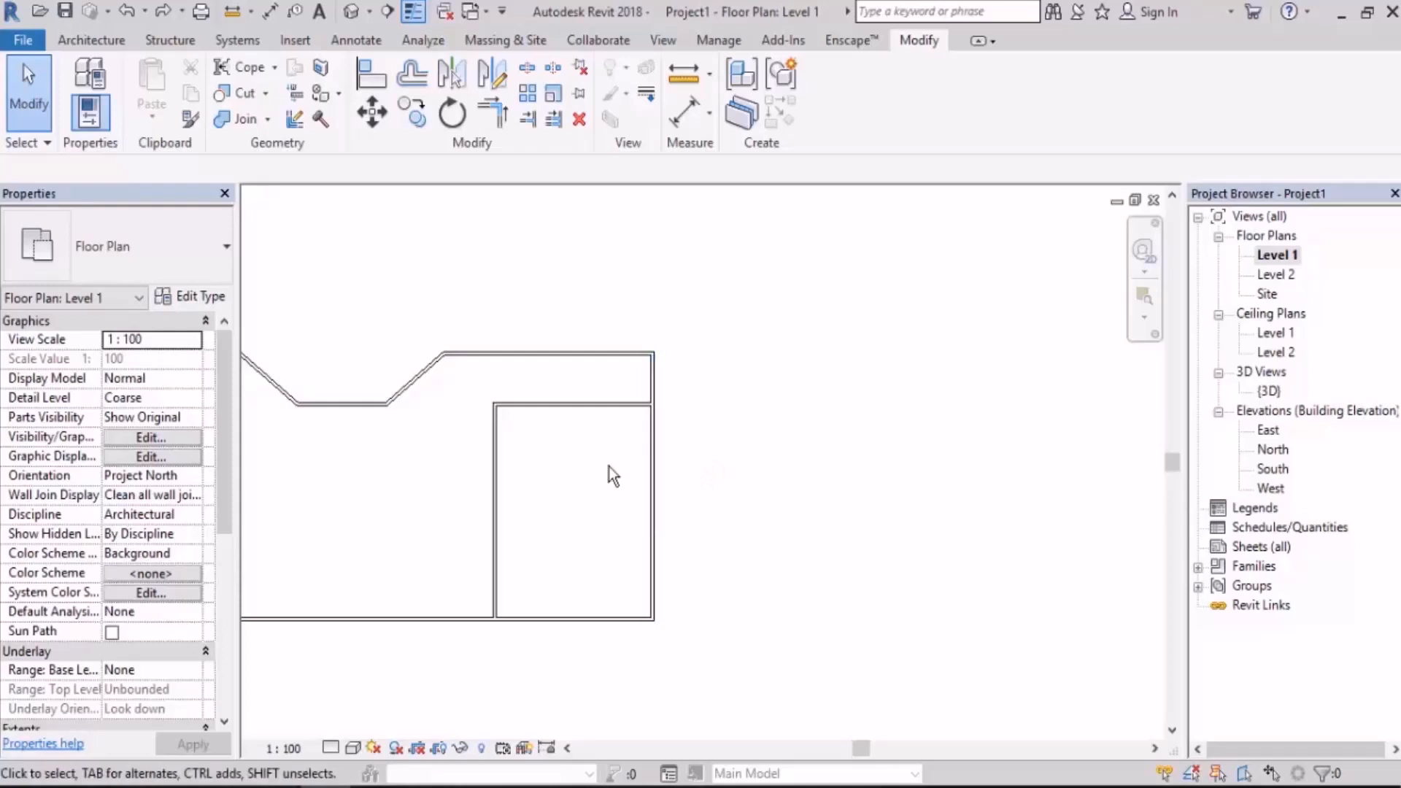
{"action": "left_click", "coordinate": [654, 473]}
{"action": "left_click", "coordinate": [372, 113]}
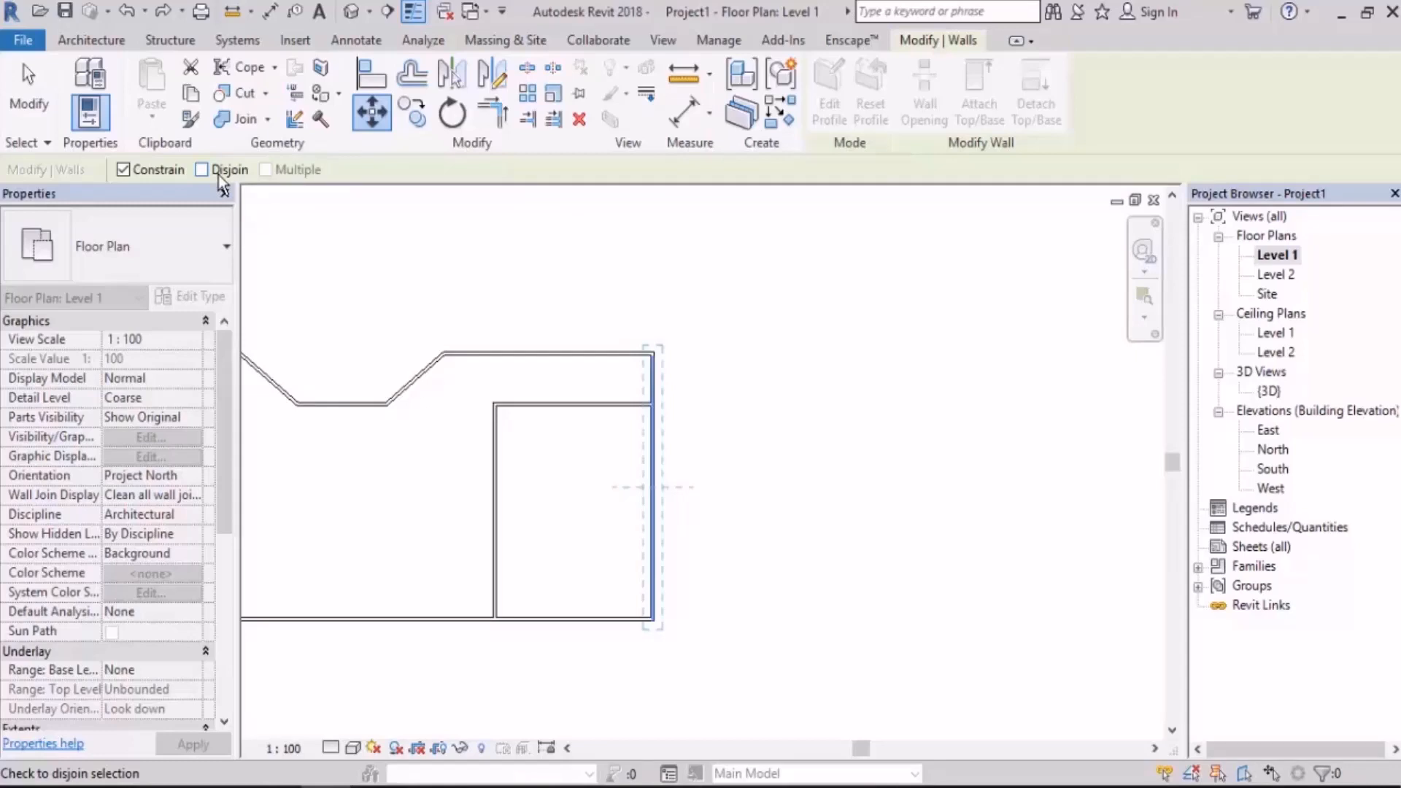
{"action": "left_click", "coordinate": [218, 174]}
{"action": "middle_click_drag", "start_coordinate": [700, 561], "coordinate": [654, 510]}
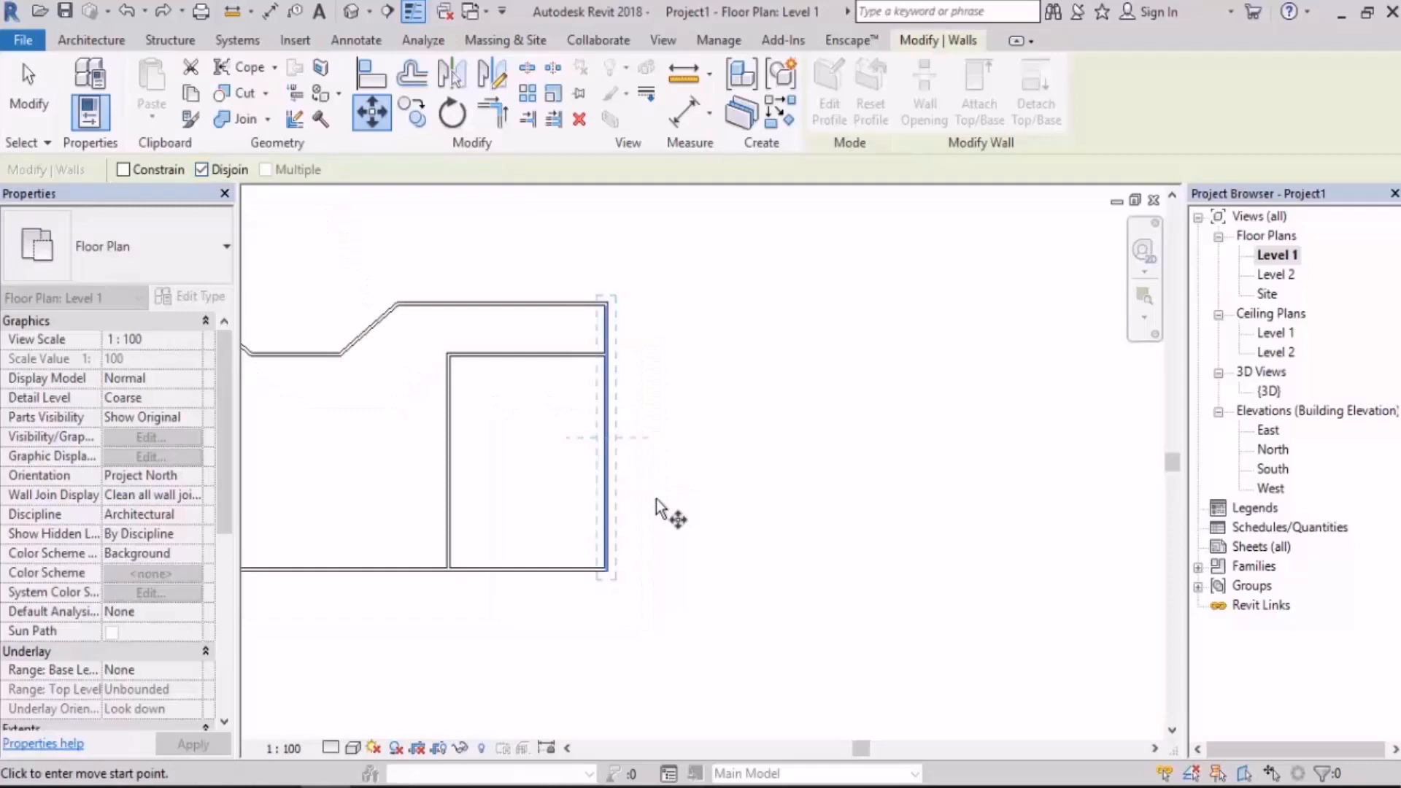
{"action": "left_click", "coordinate": [607, 438]}
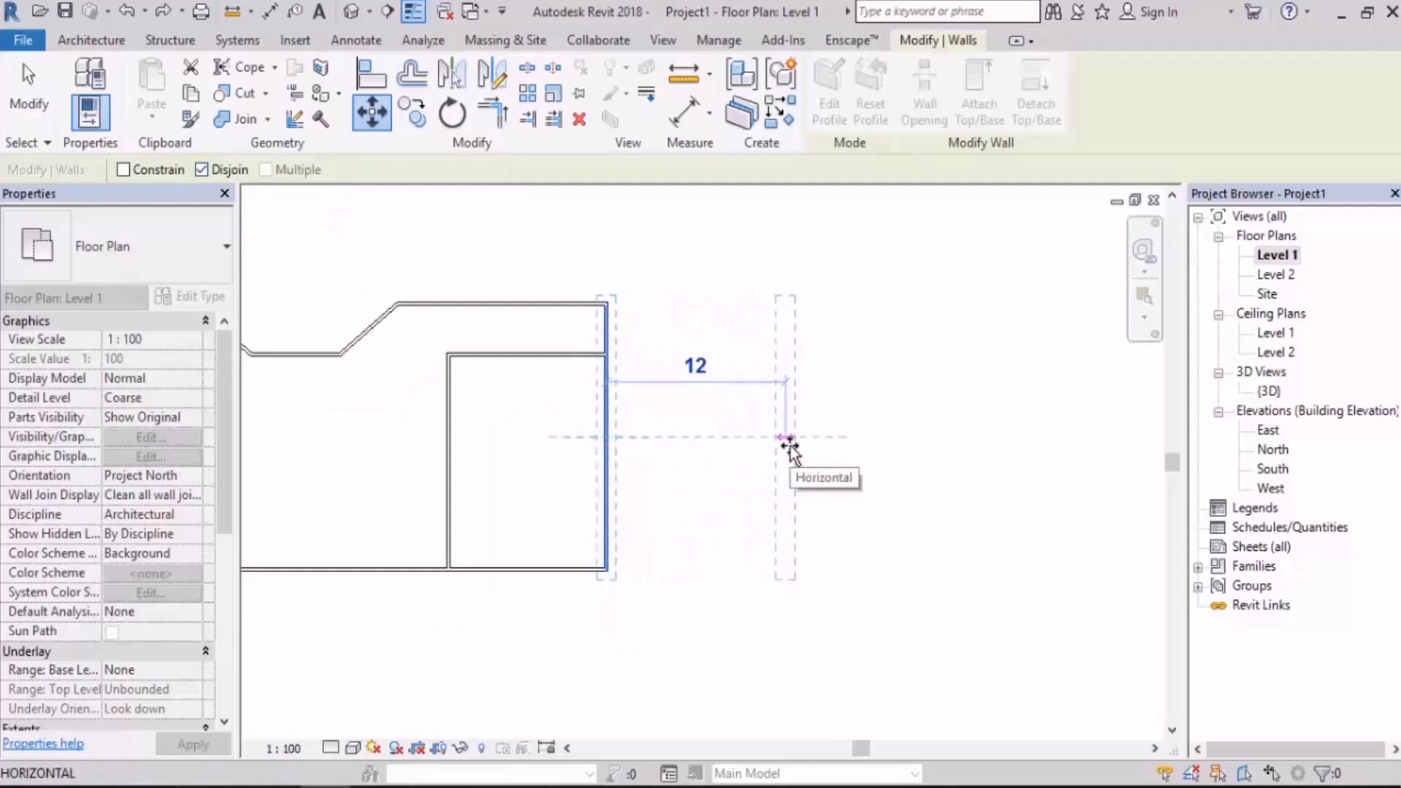
{"action": "type", "text": "10"}
{"action": "key", "text": "Return"}
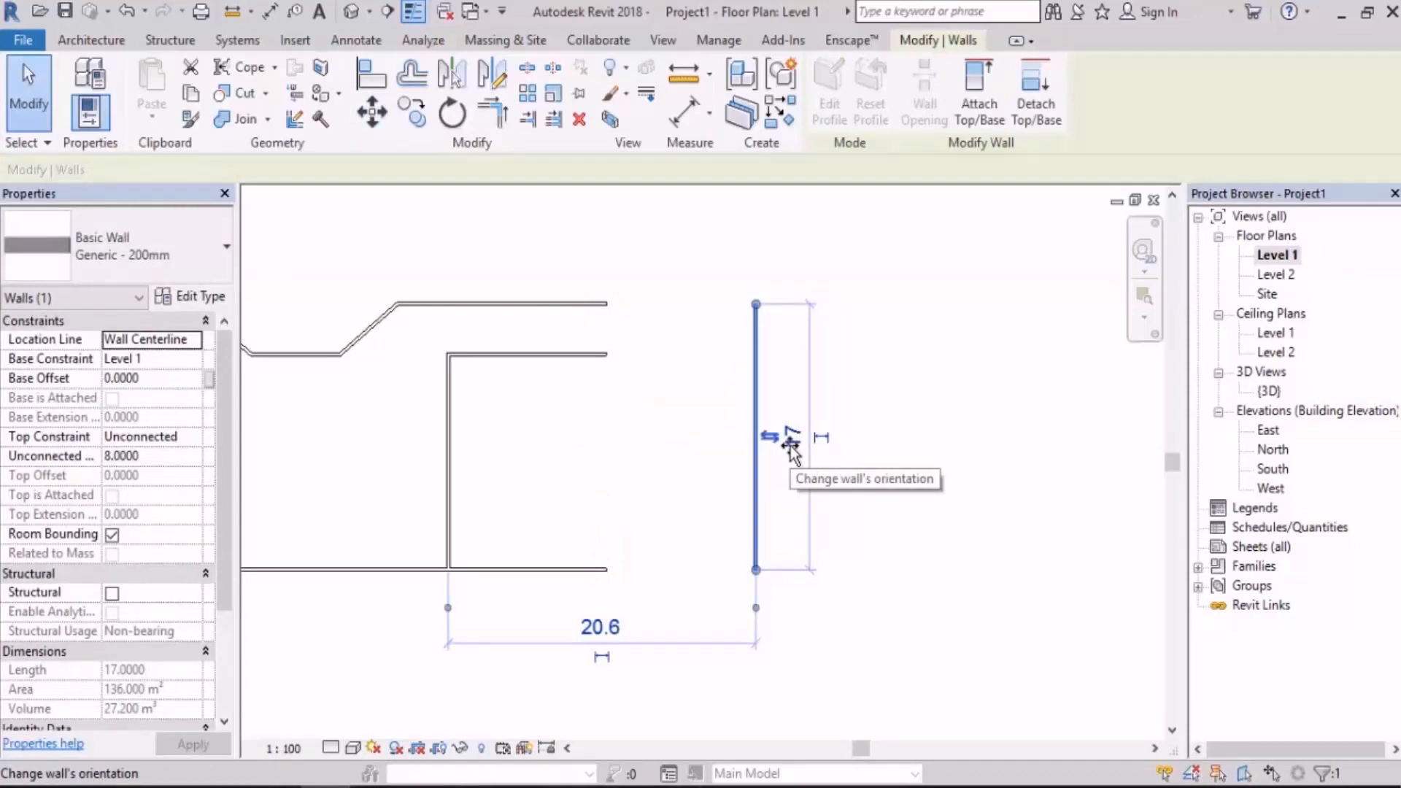
{"action": "key", "text": "ctrl+z"}
Move the east exterior wall about 7 m horizontally outward with Disjoin disabled, and undo the move
{"action": "left_click", "coordinate": [608, 434]}
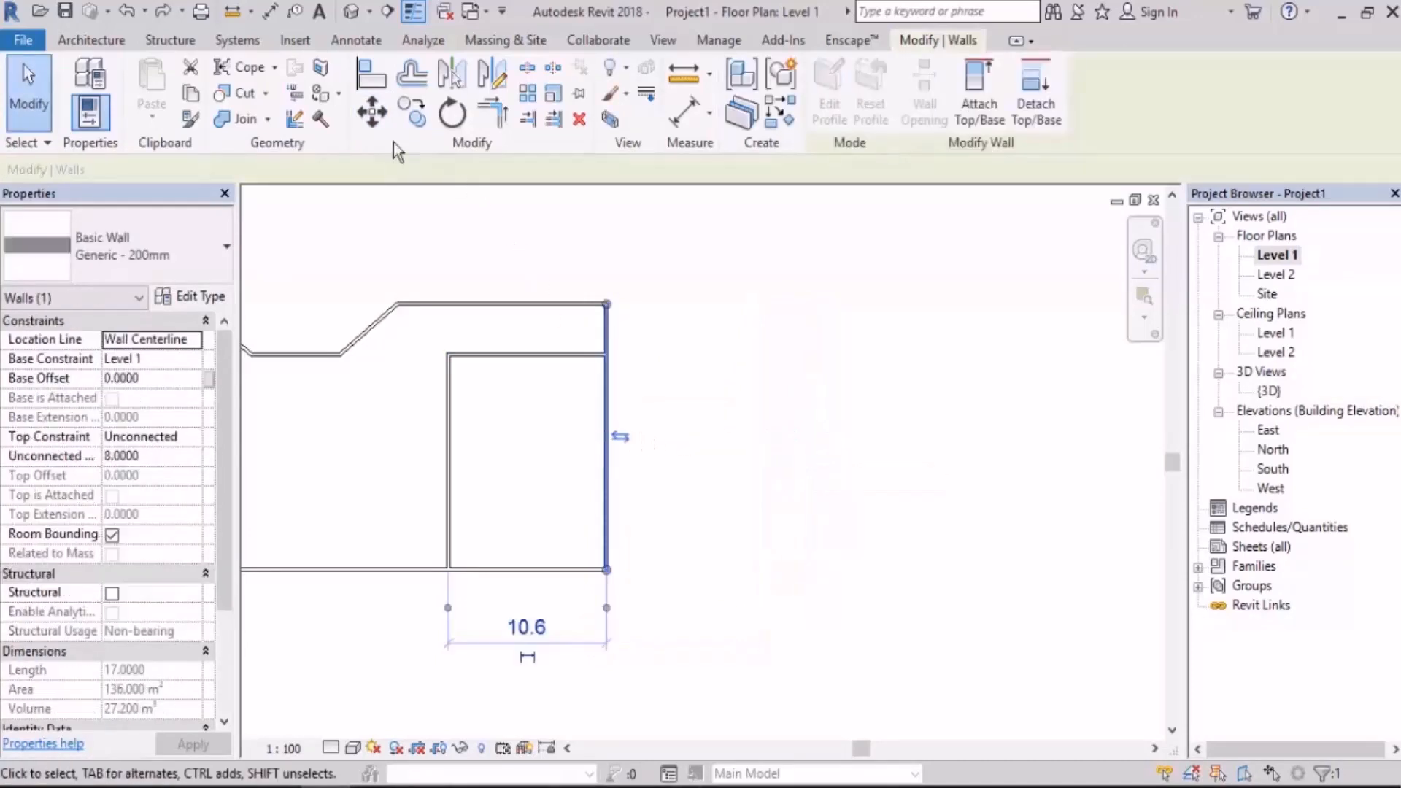
{"action": "left_click", "coordinate": [372, 112]}
{"action": "left_click", "coordinate": [225, 168]}
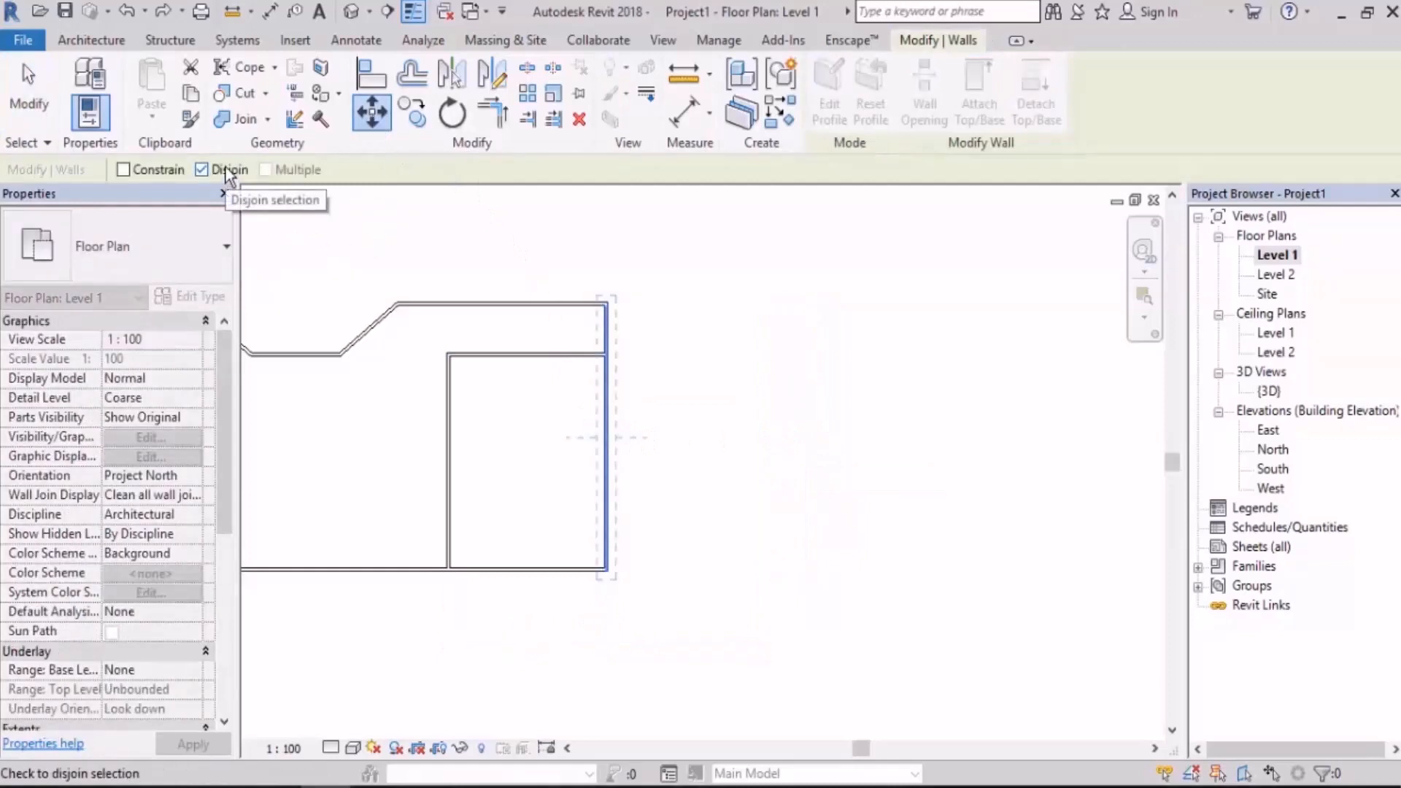
{"action": "left_click", "coordinate": [225, 168]}
{"action": "left_click", "coordinate": [633, 438]}
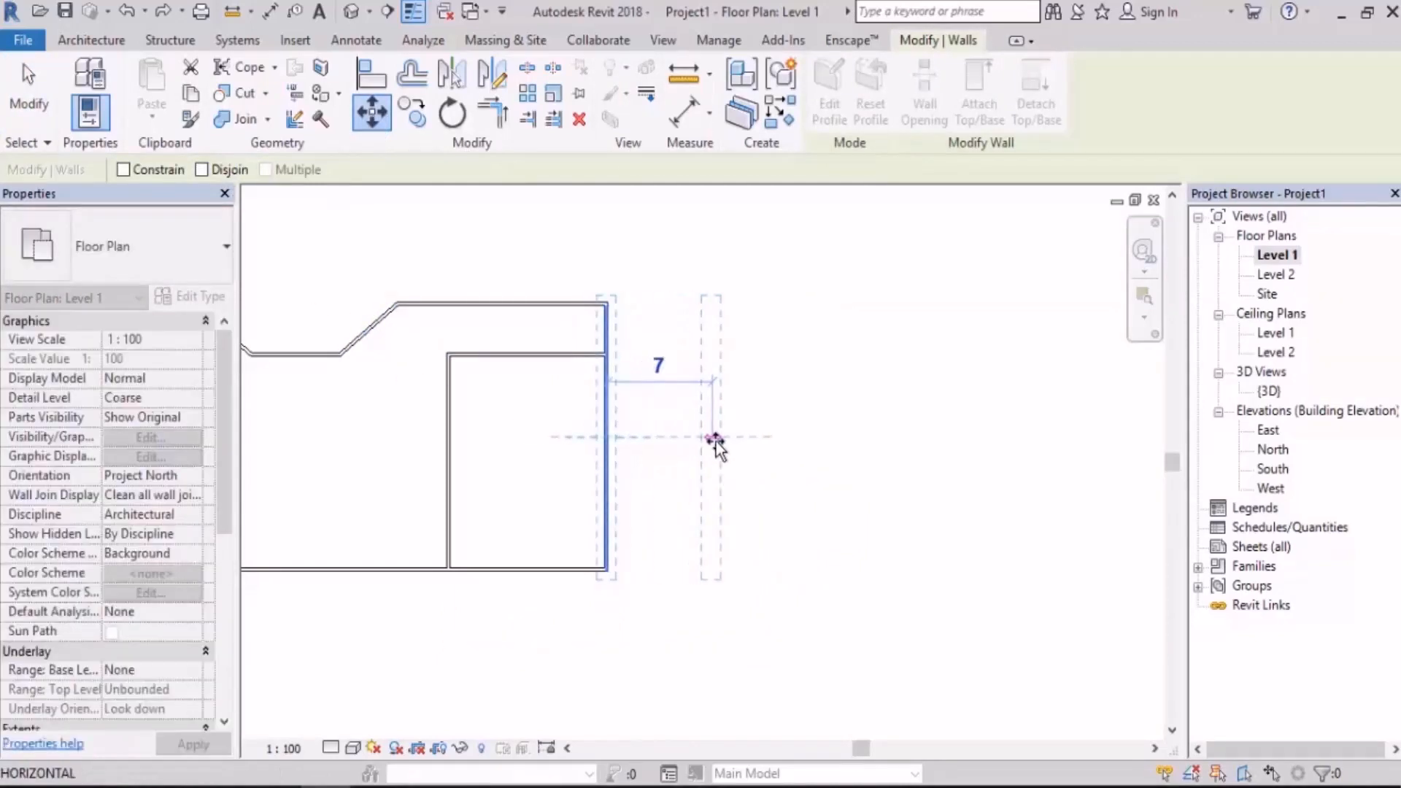
{"action": "left_click", "coordinate": [715, 438]}
{"action": "left_click", "coordinate": [896, 456]}
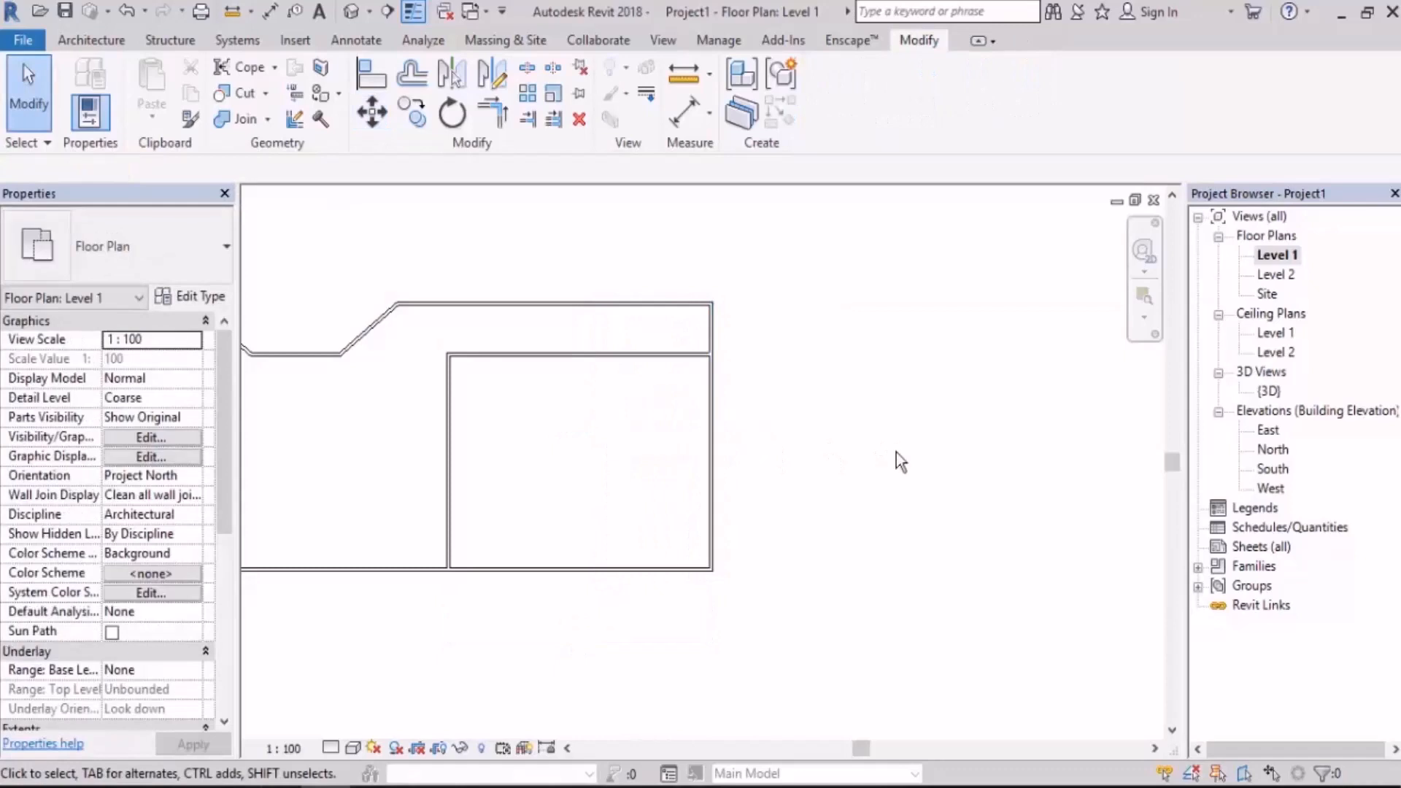
{"action": "key", "text": "ctrl+z"}
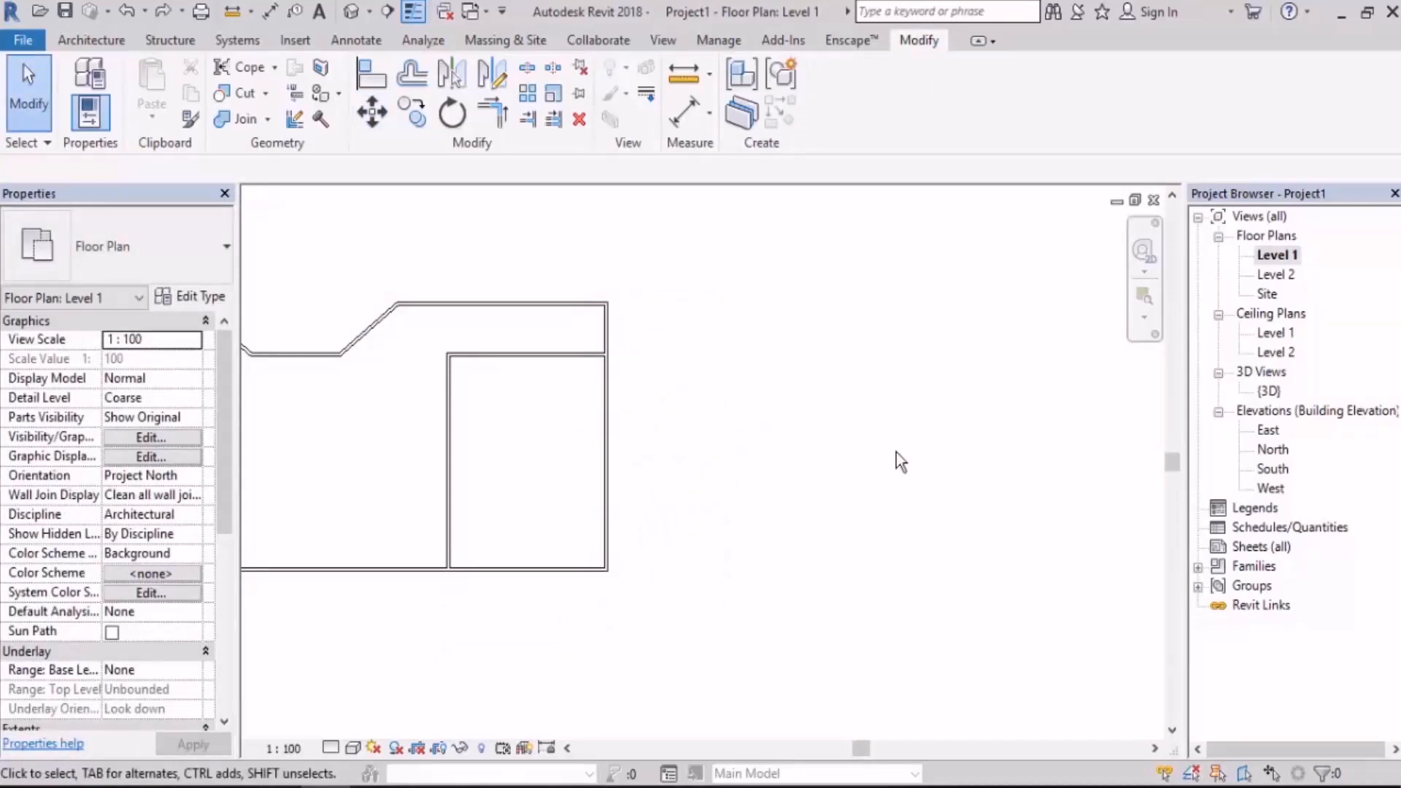
{"action": "key", "text": "z"}
{"action": "key", "text": "f"}
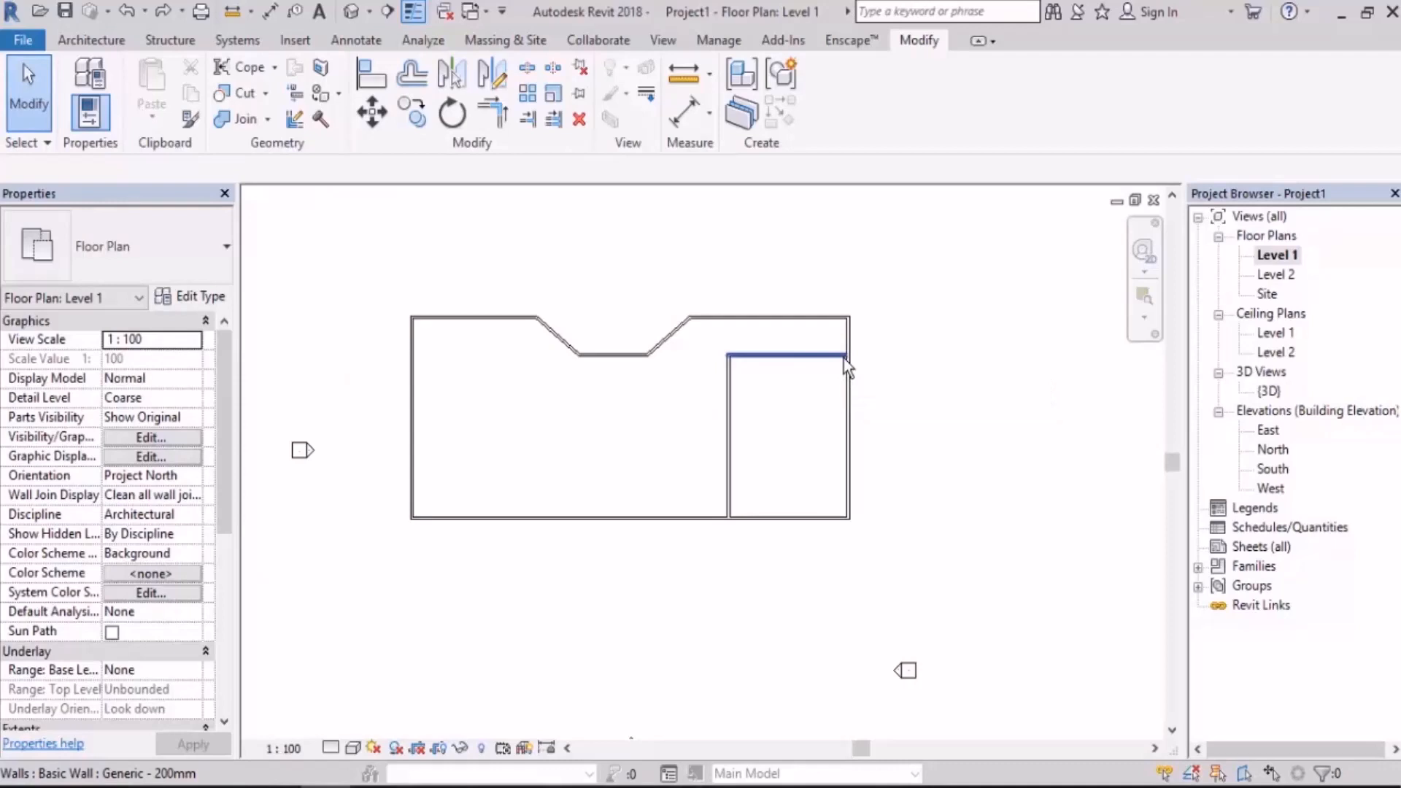
{"action": "left_click", "coordinate": [850, 389]}
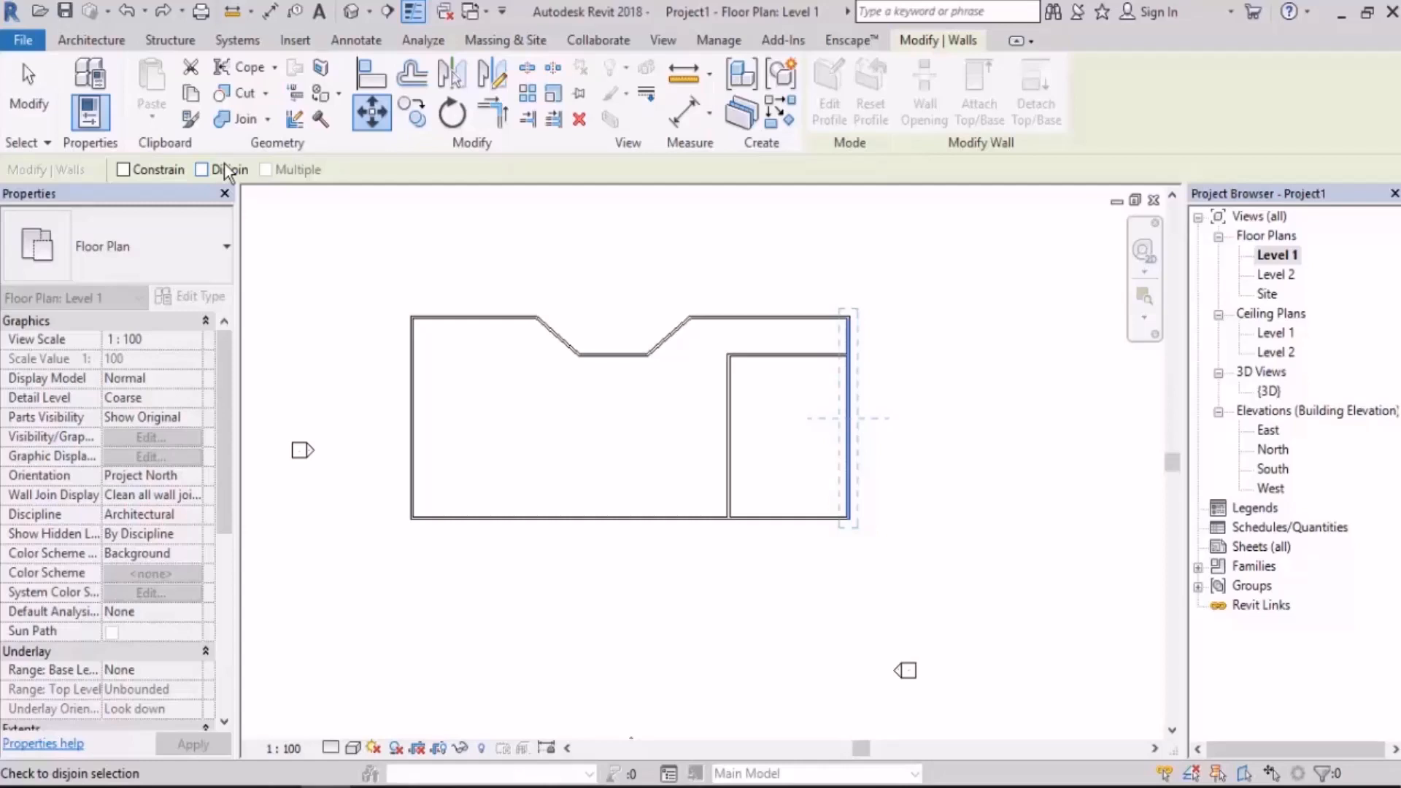
{"action": "left_click", "coordinate": [225, 166]}
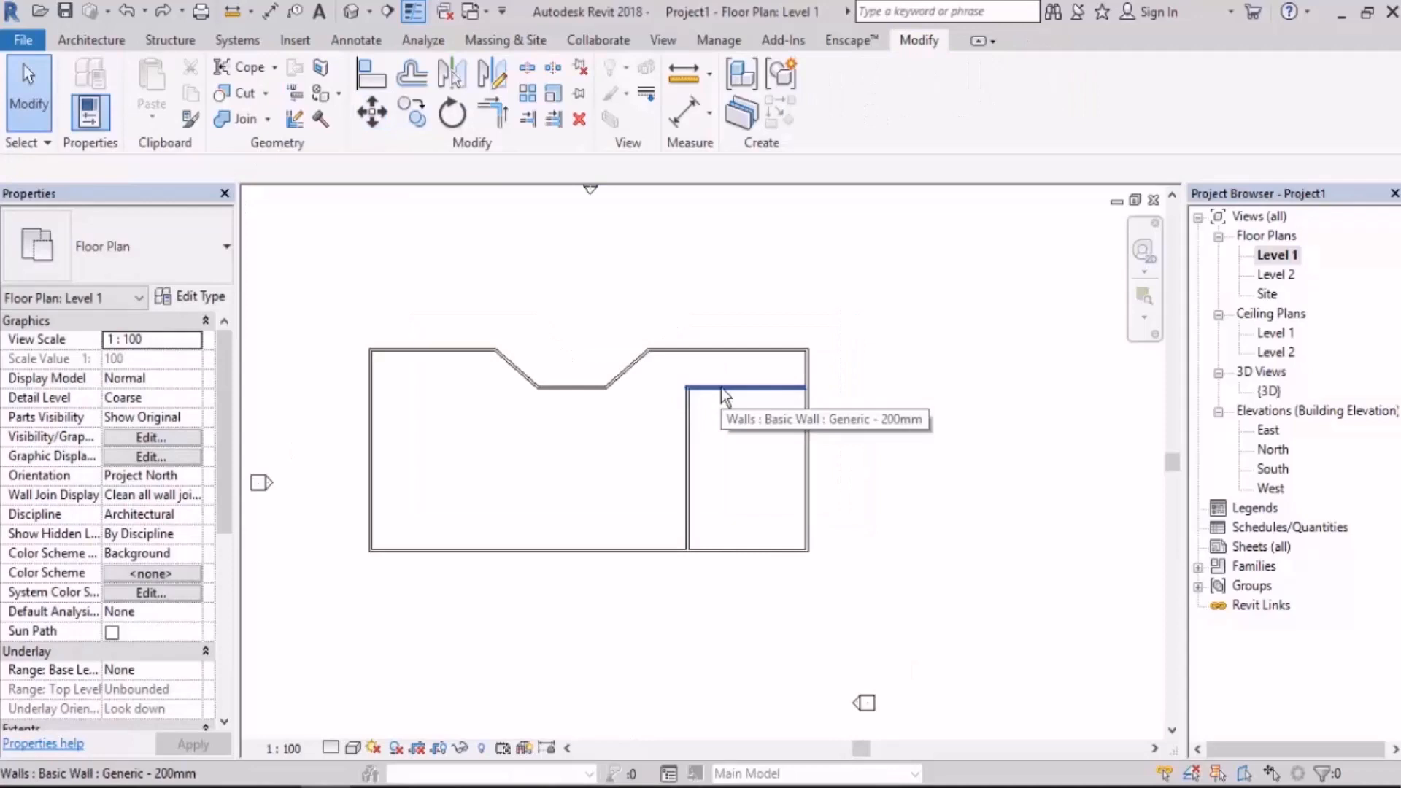
Try moving the east exterior wall from its midpoint at a free angle and with Constrain enabled, and cancel the move
{"action": "scroll", "coordinate": [969, 457], "scroll_direction": "up", "scroll_amount": 2}
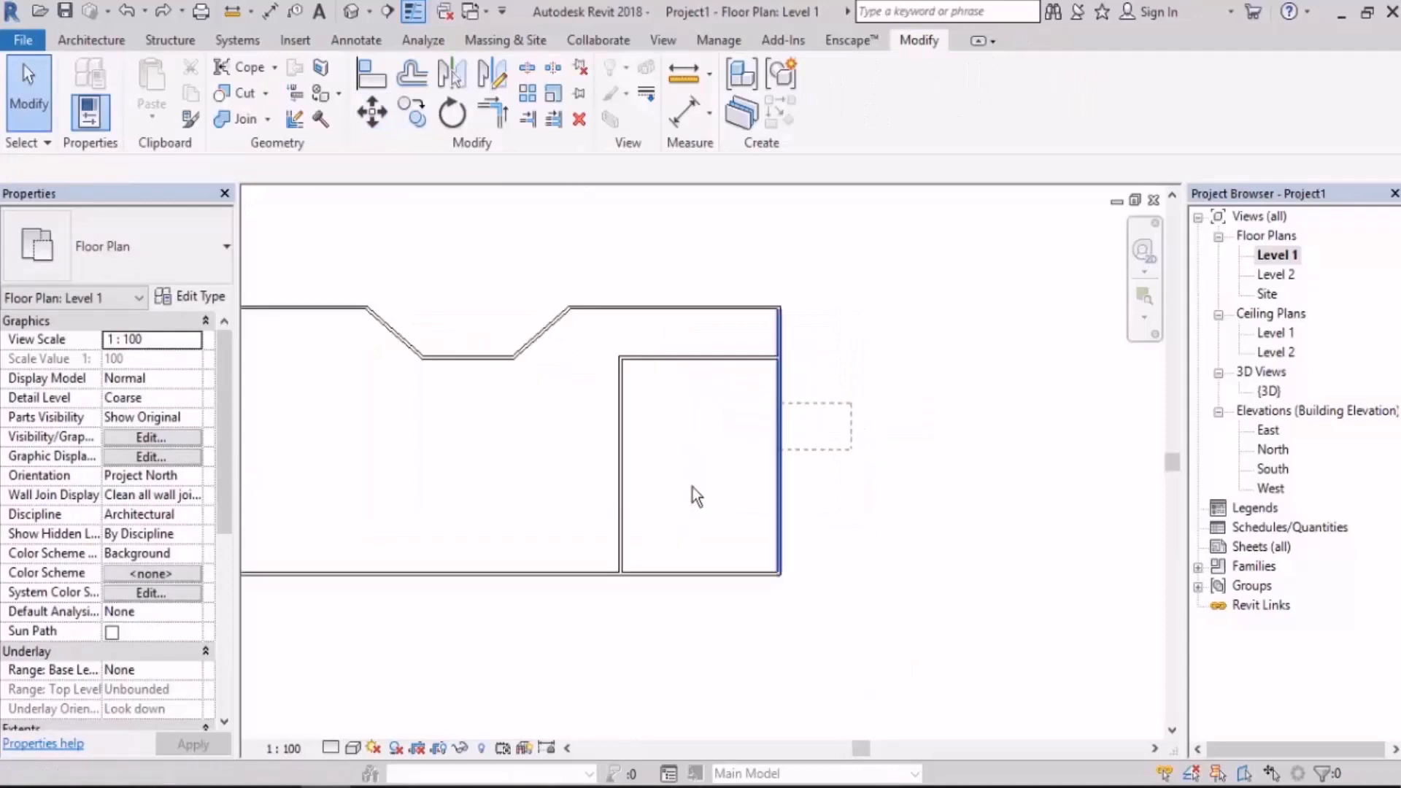
{"action": "left_click", "coordinate": [693, 488]}
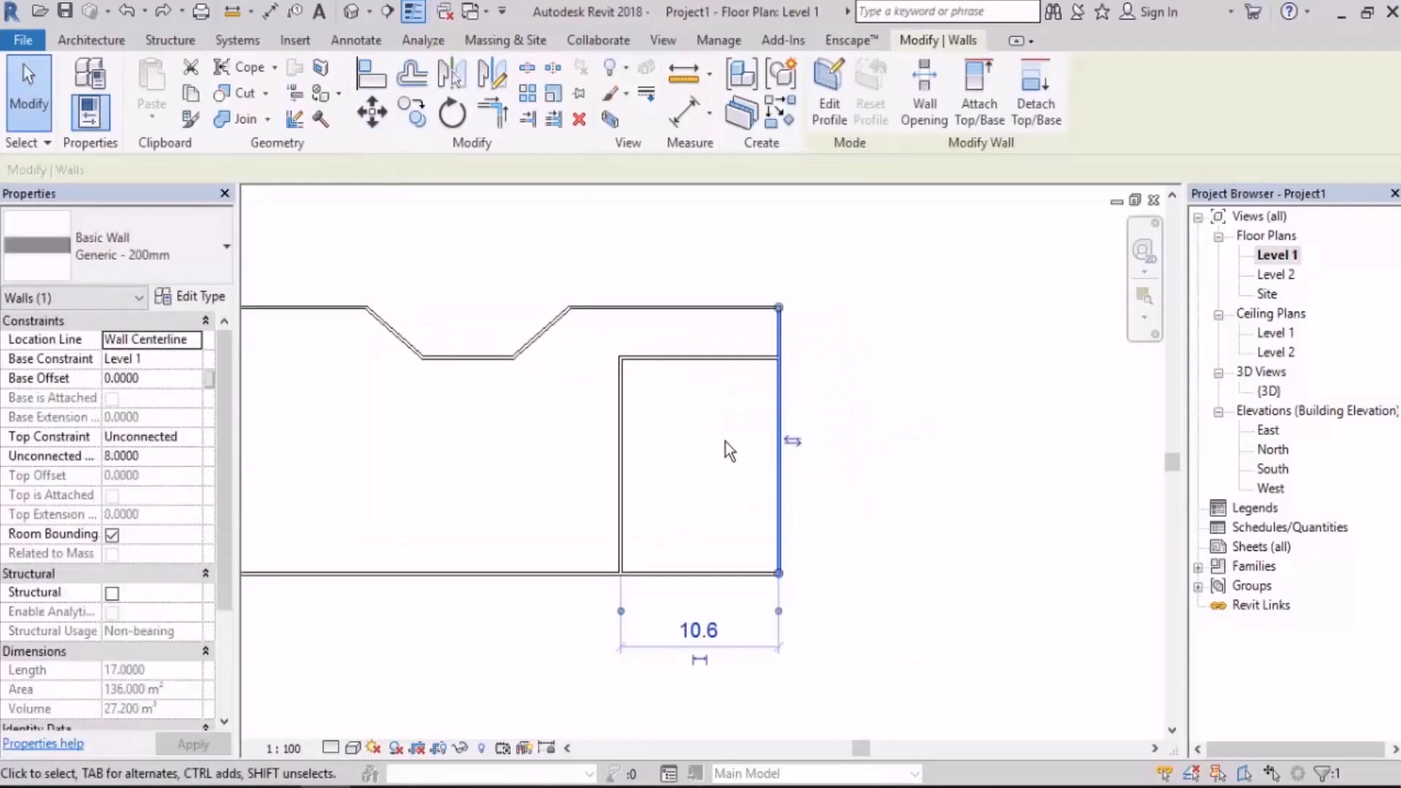
{"action": "left_click", "coordinate": [374, 115]}
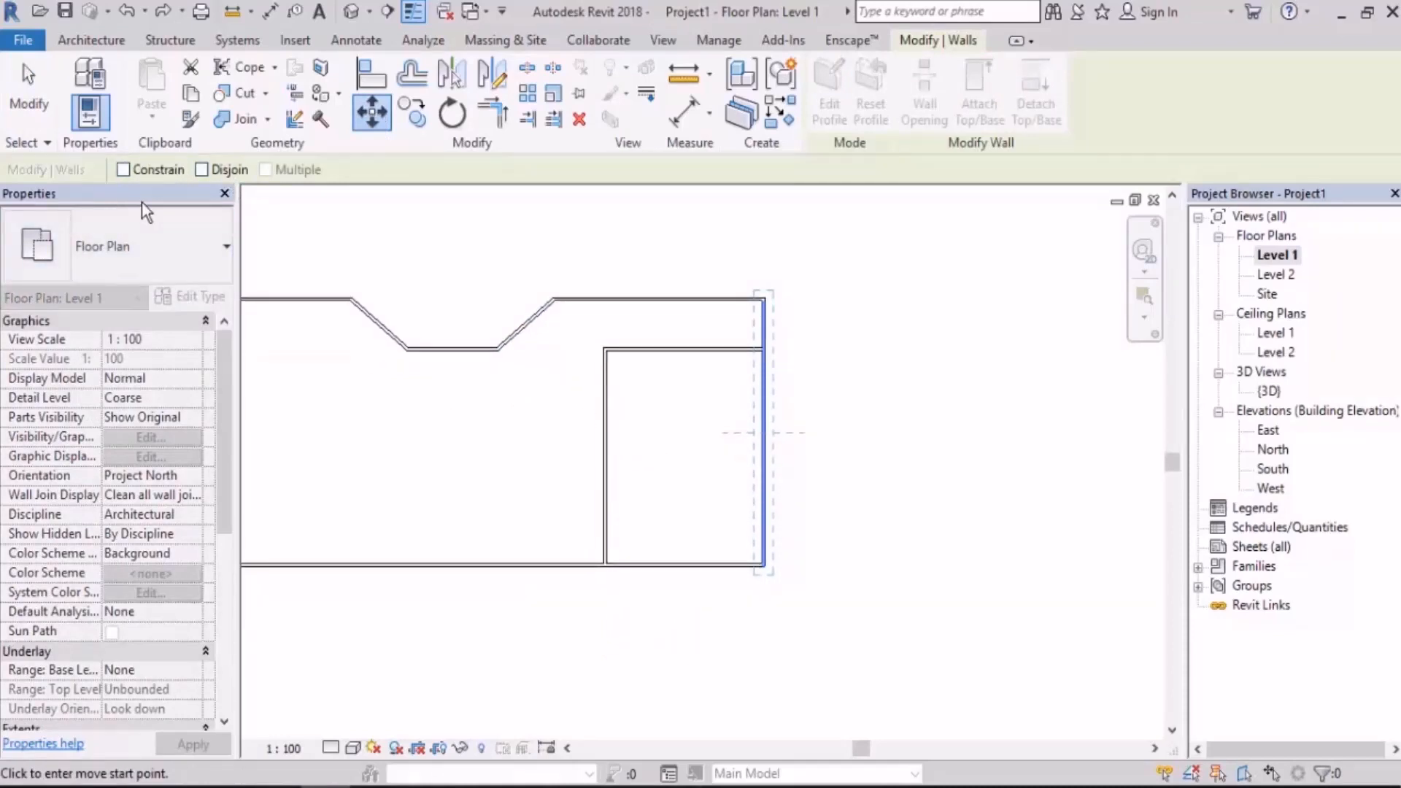
{"action": "scroll", "coordinate": [838, 491], "scroll_direction": "down", "scroll_amount": 3}
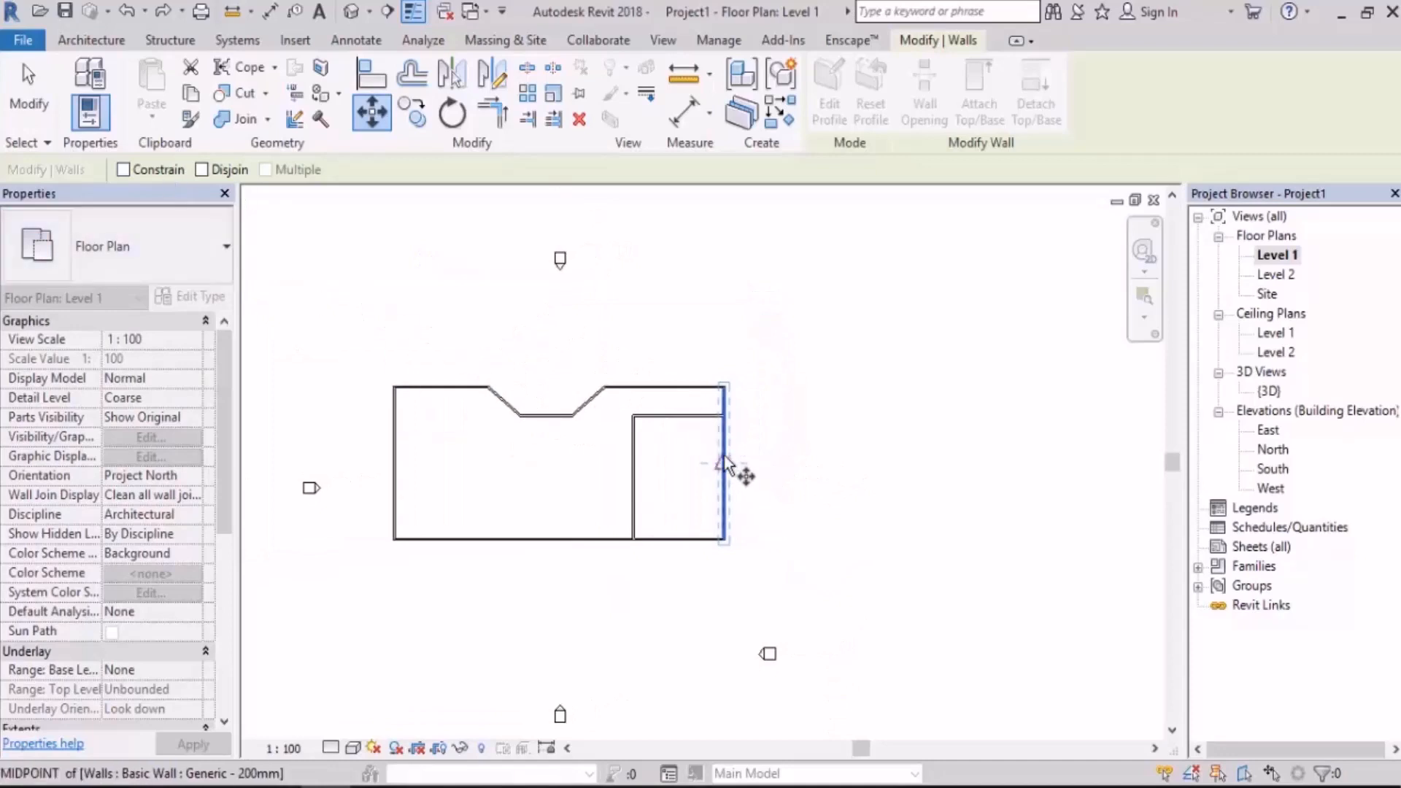
{"action": "left_click", "coordinate": [725, 461]}
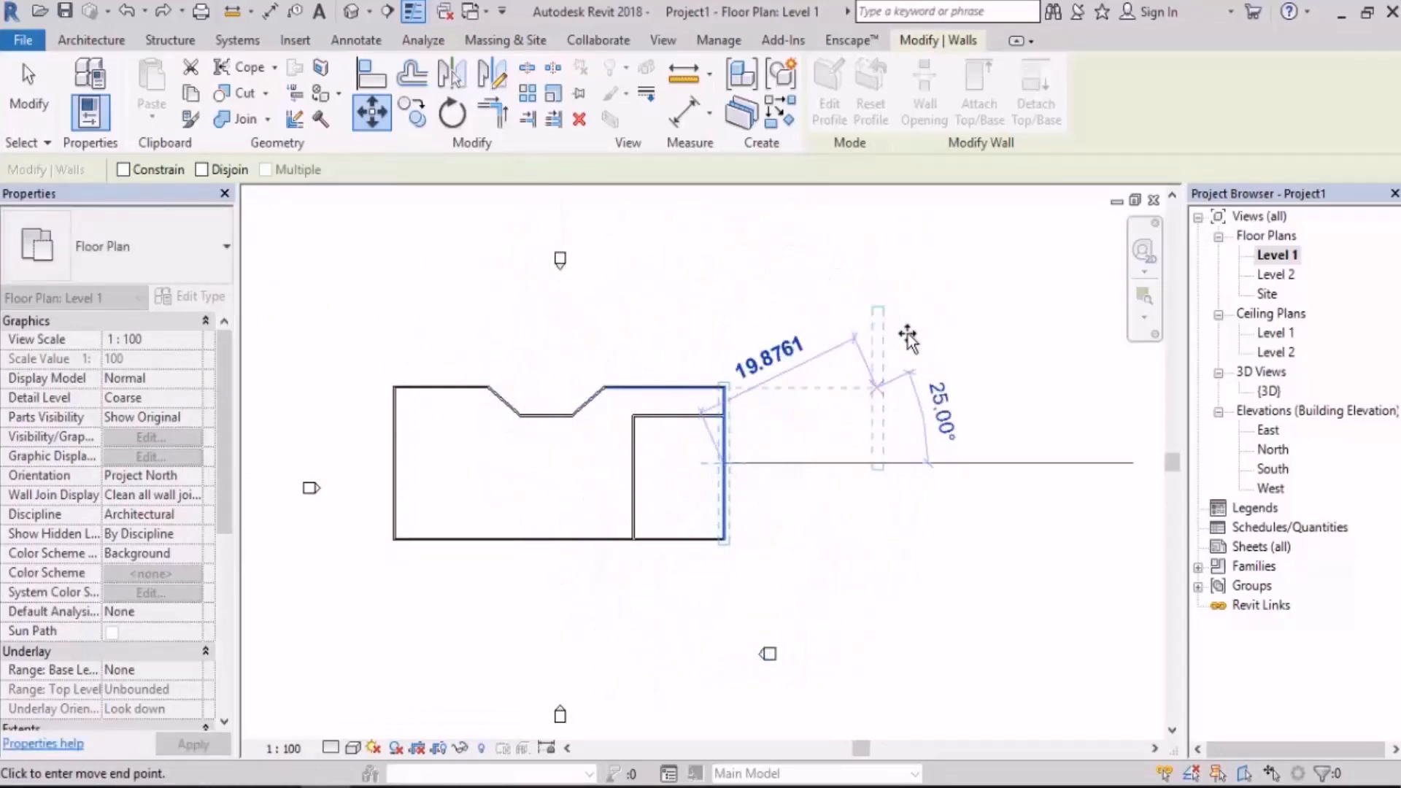
{"action": "type", "text": "60"}
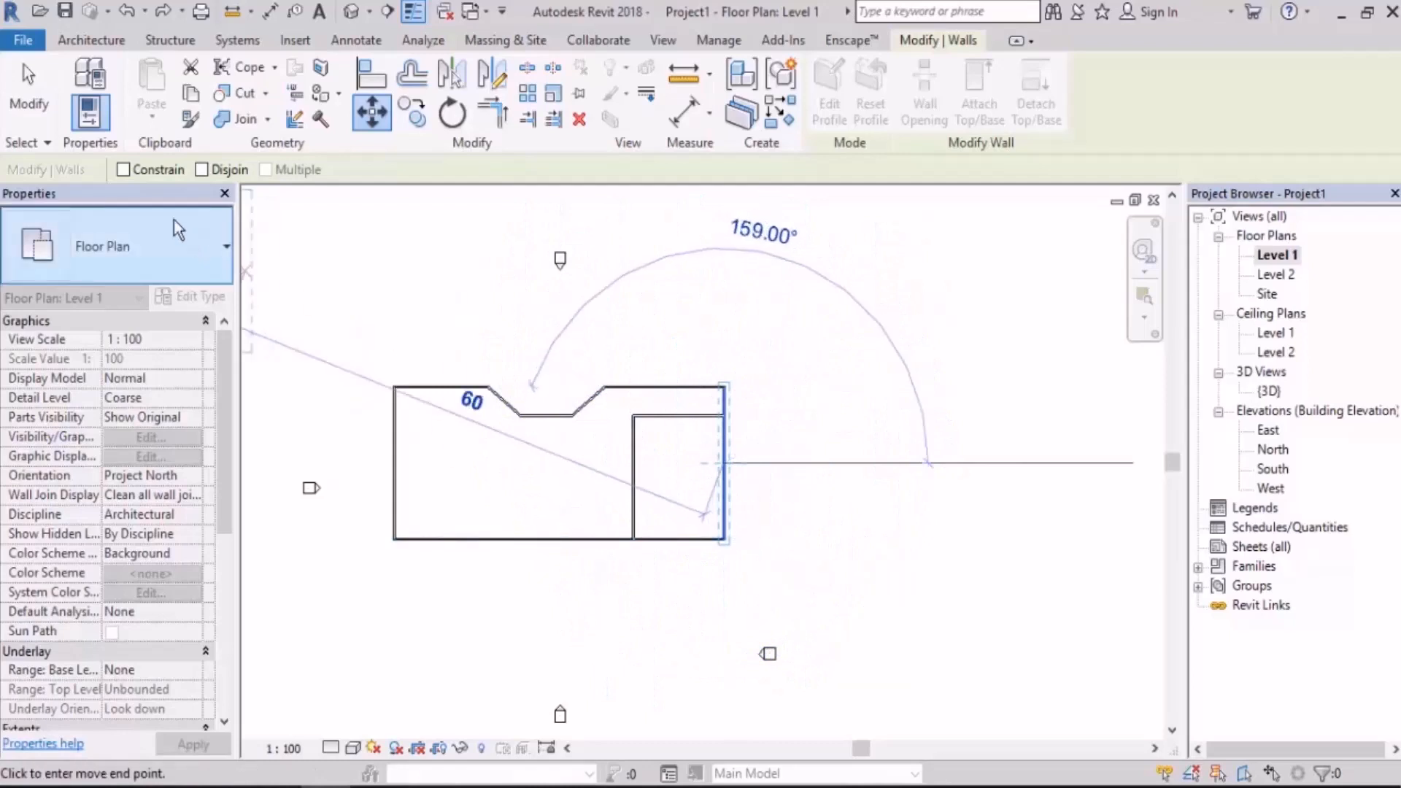
{"action": "left_click", "coordinate": [122, 169]}
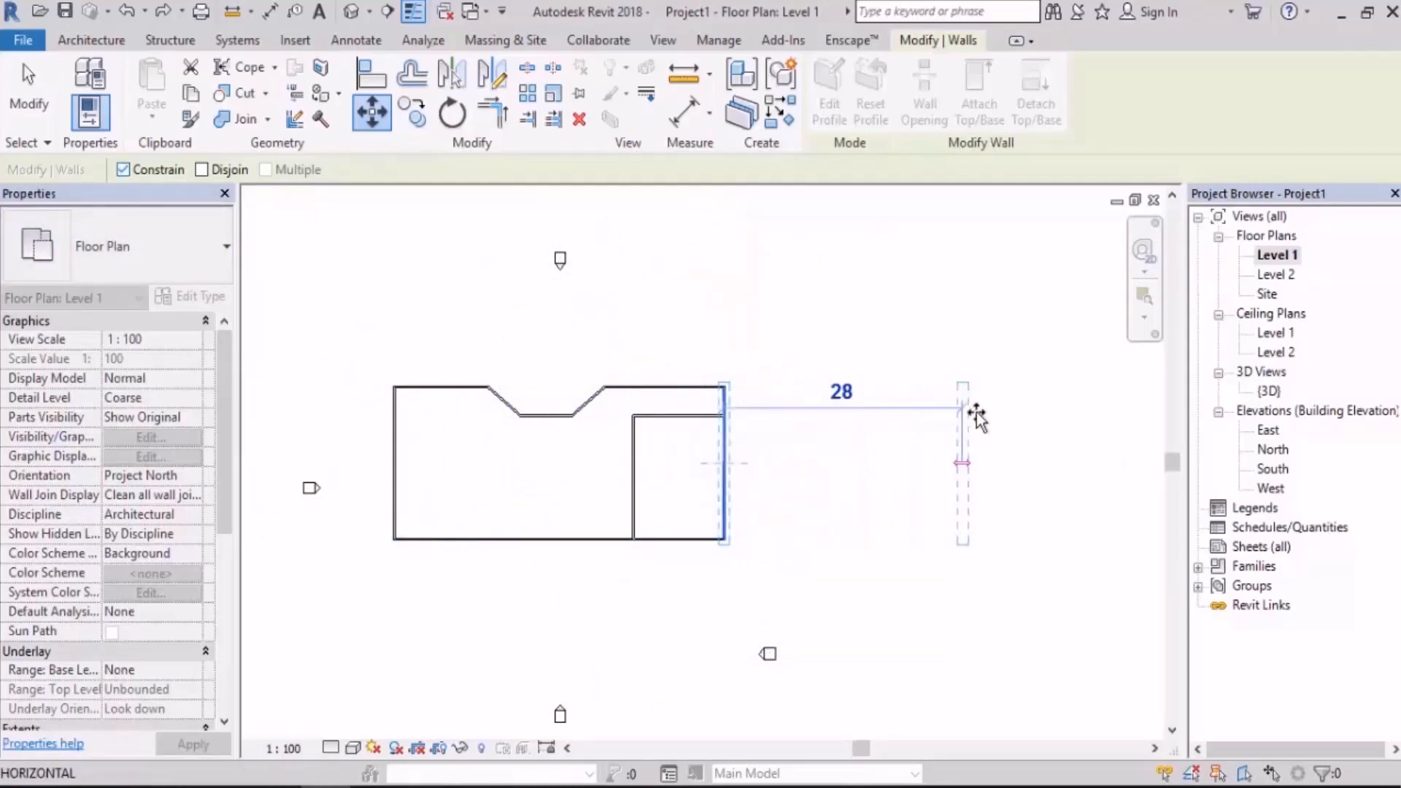
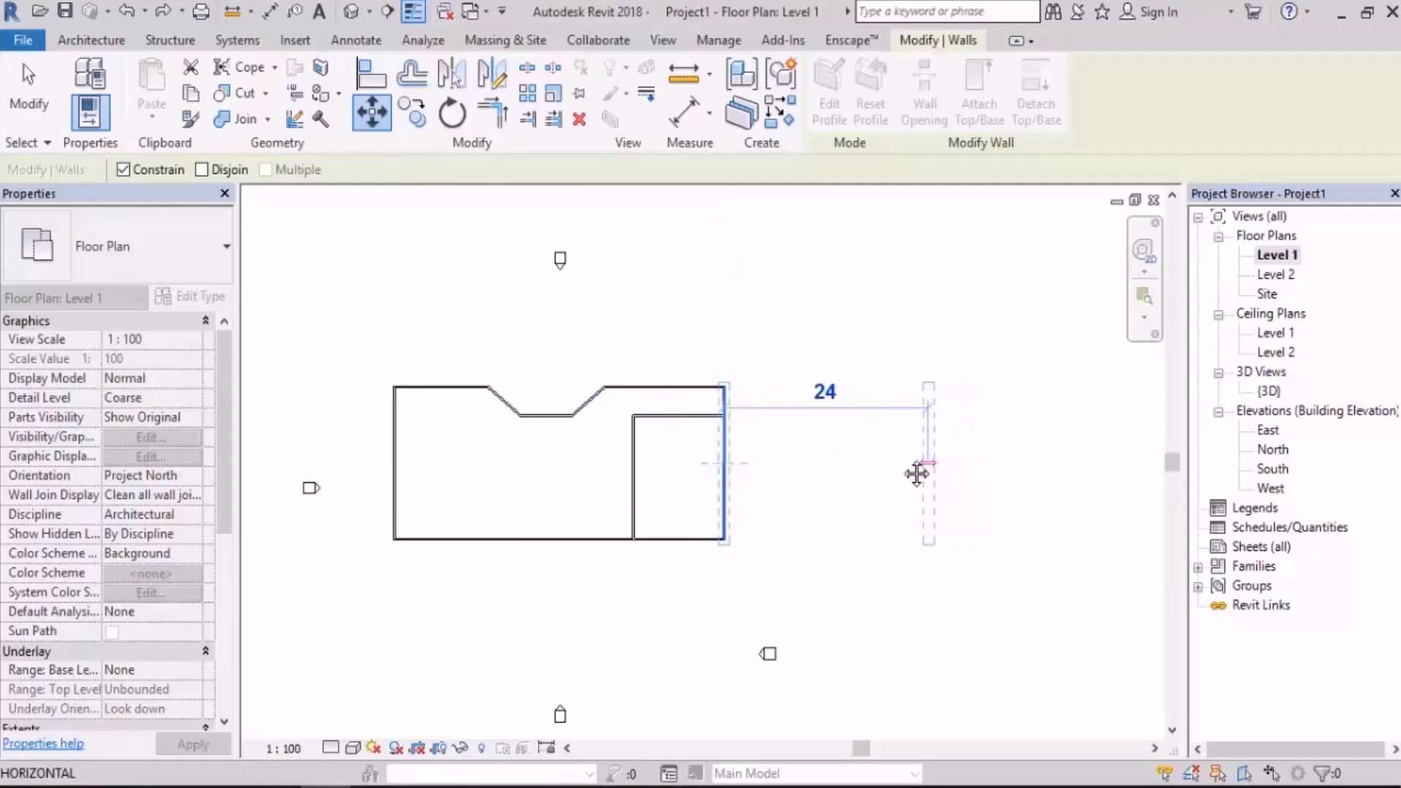
{"action": "middle_click_drag", "start_coordinate": [917, 473], "coordinate": [804, 516]}
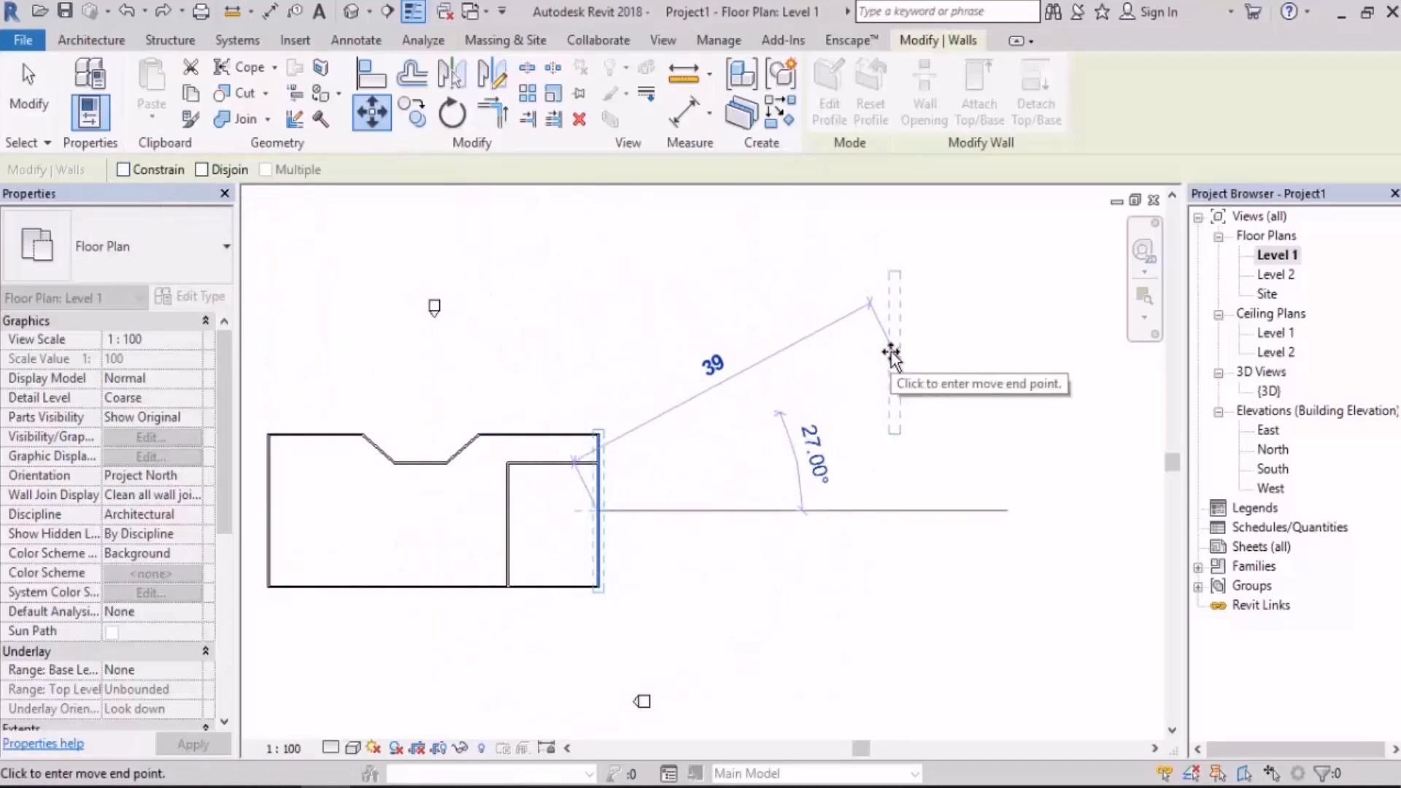
{"action": "key", "text": "Escape"}
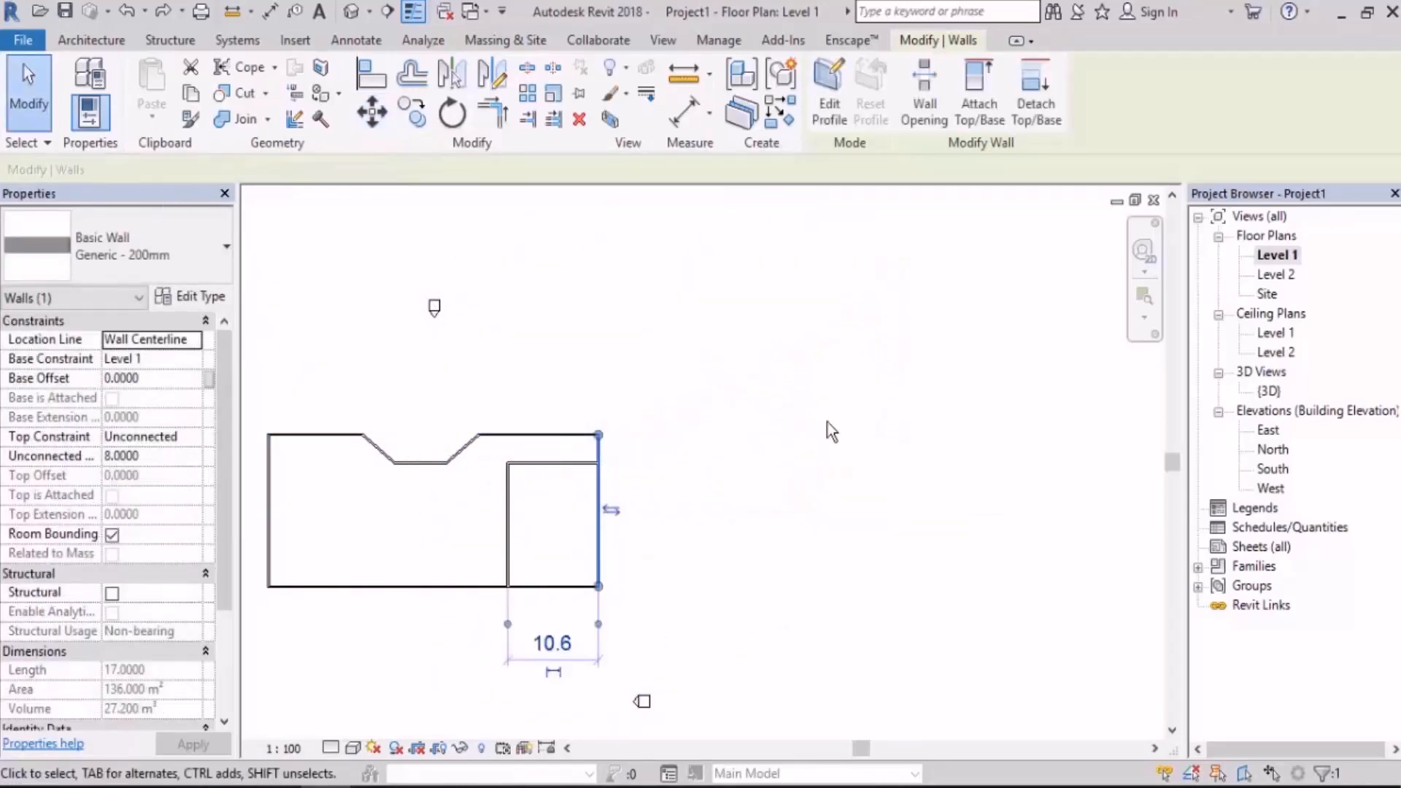
Copy the east exterior wall 12 m outward from its midpoint with Multiple disabled, and delete the copy
{"action": "key", "text": "Escape"}
{"action": "middle_click_drag", "start_coordinate": [746, 547], "coordinate": [844, 507]}
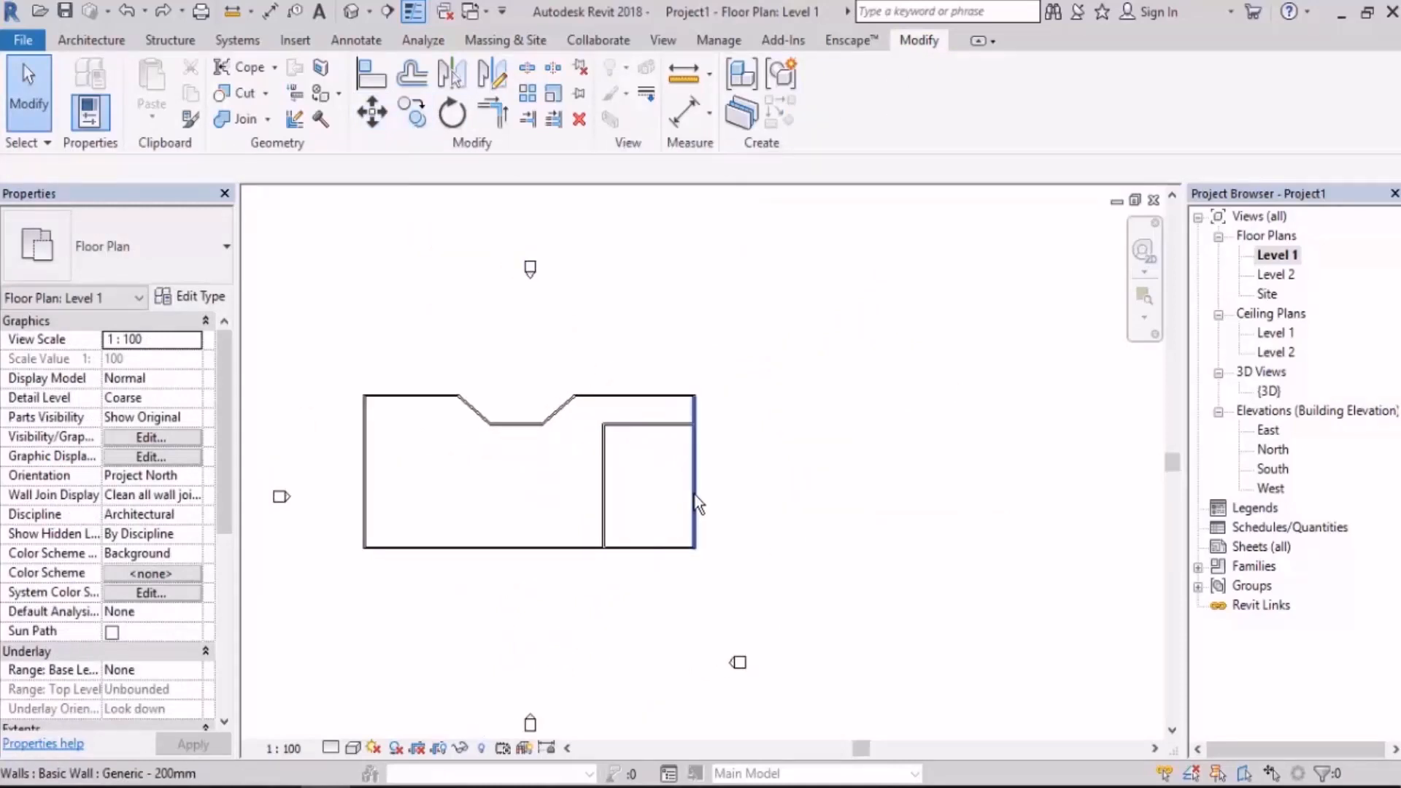
{"action": "left_click_drag", "start_coordinate": [744, 419], "coordinate": [662, 479]}
{"action": "scroll", "coordinate": [662, 479], "scroll_direction": "up", "scroll_amount": 2}
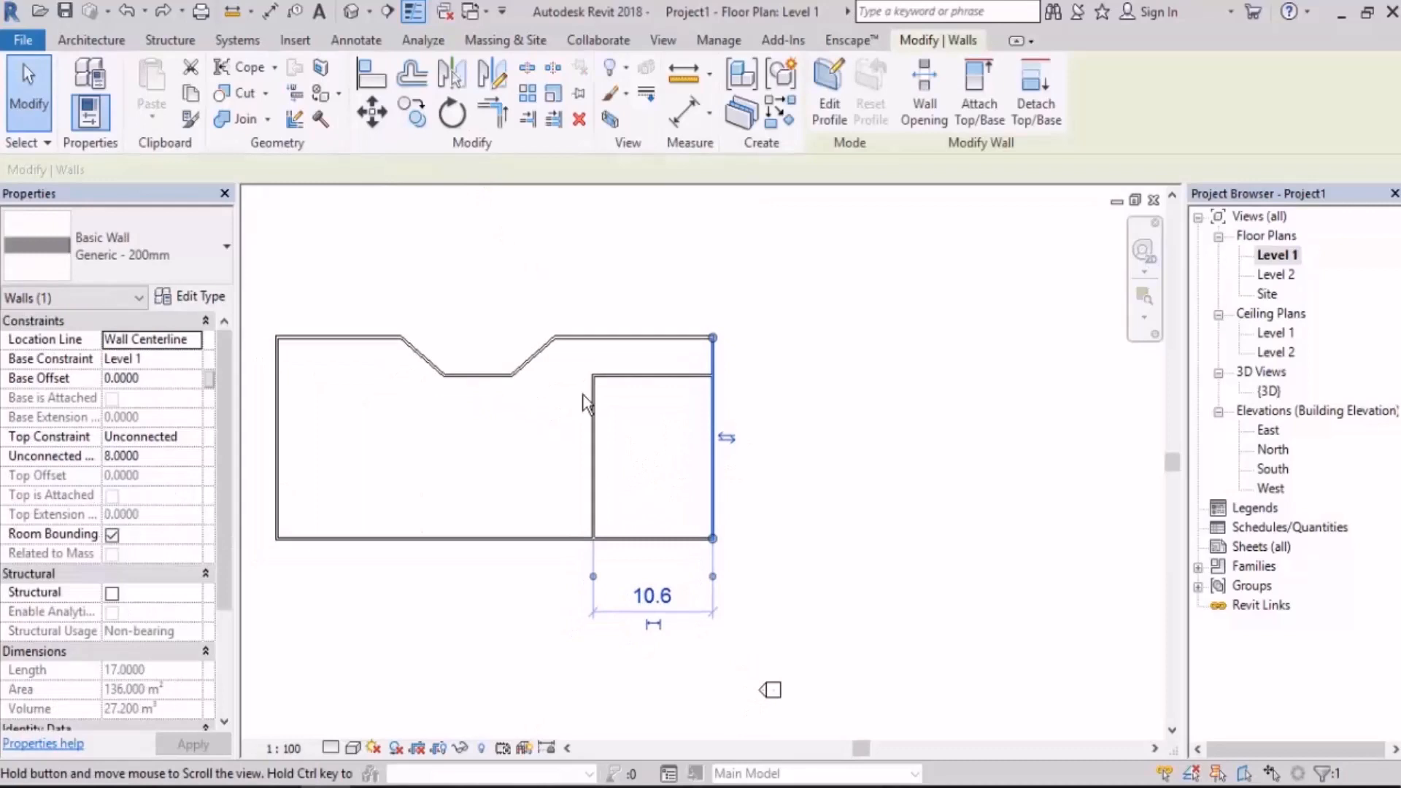
{"action": "left_click", "coordinate": [419, 122]}
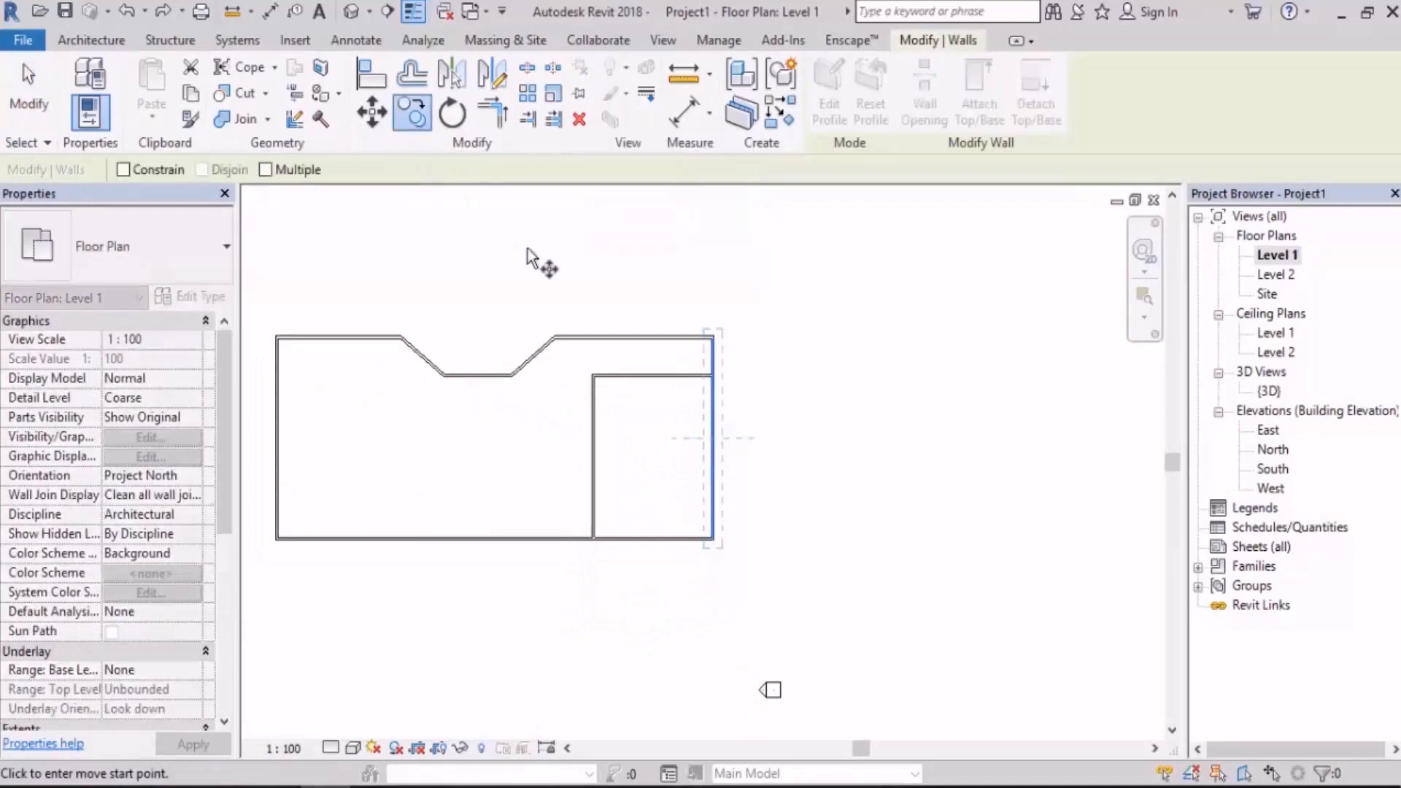
{"action": "left_click", "coordinate": [716, 439]}
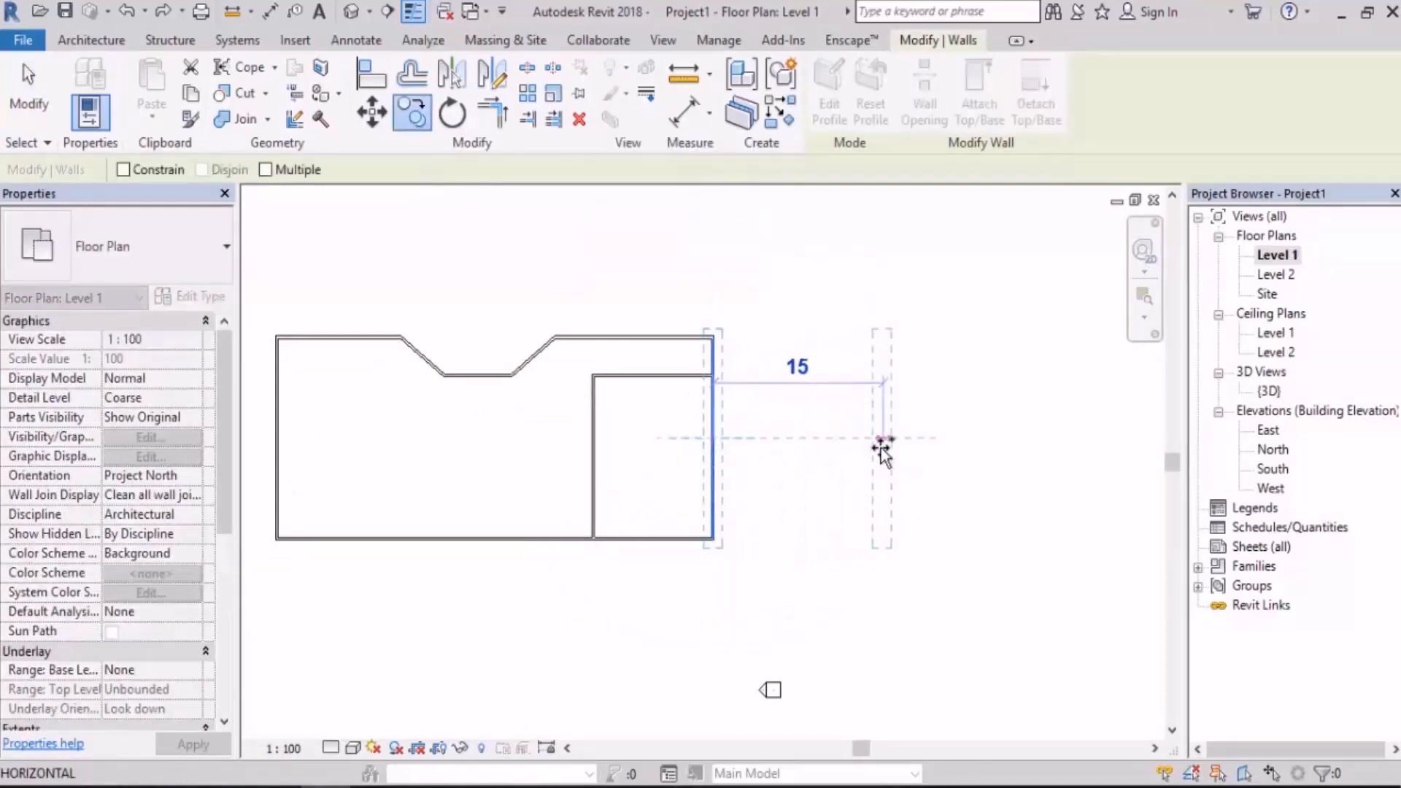
{"action": "type", "text": "12"}
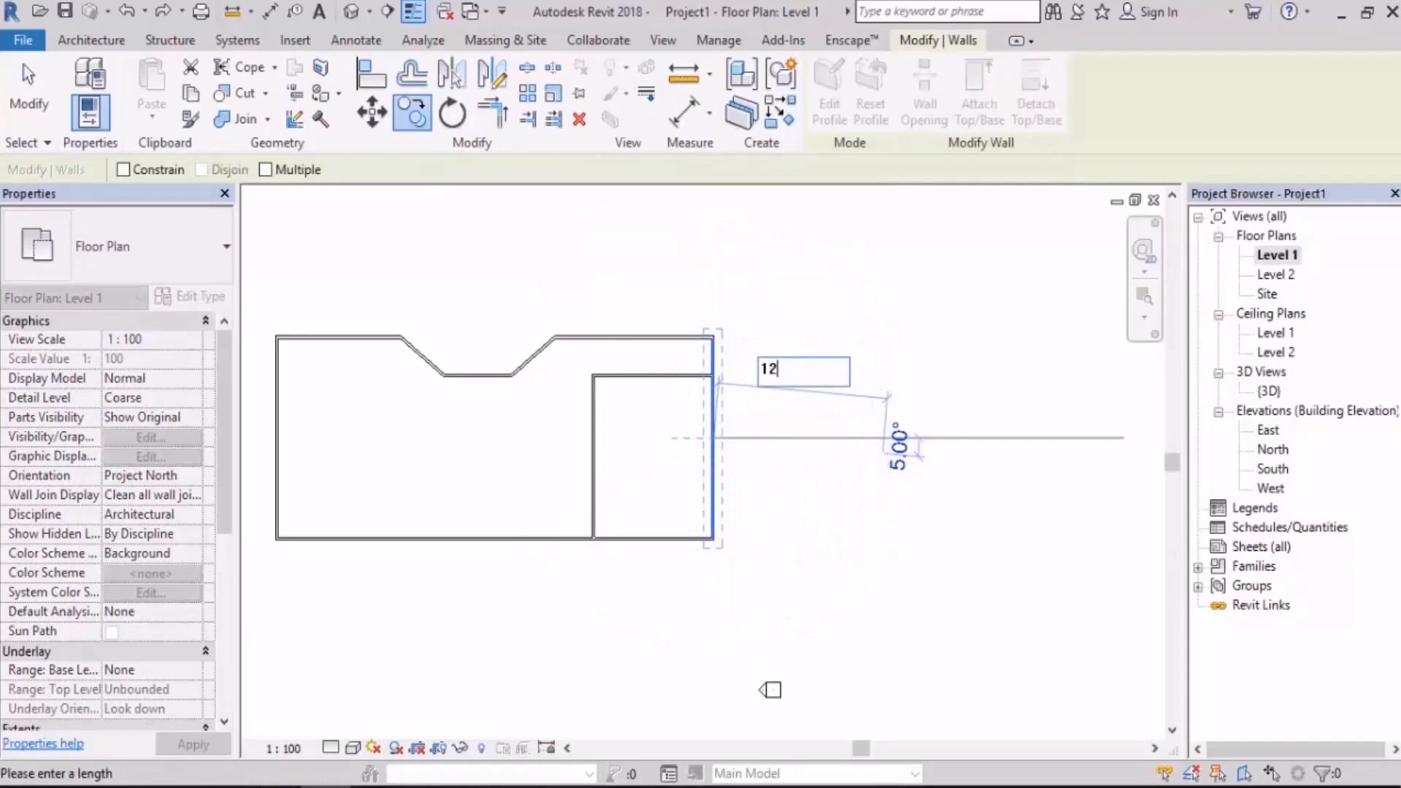
{"action": "key", "text": "Return"}
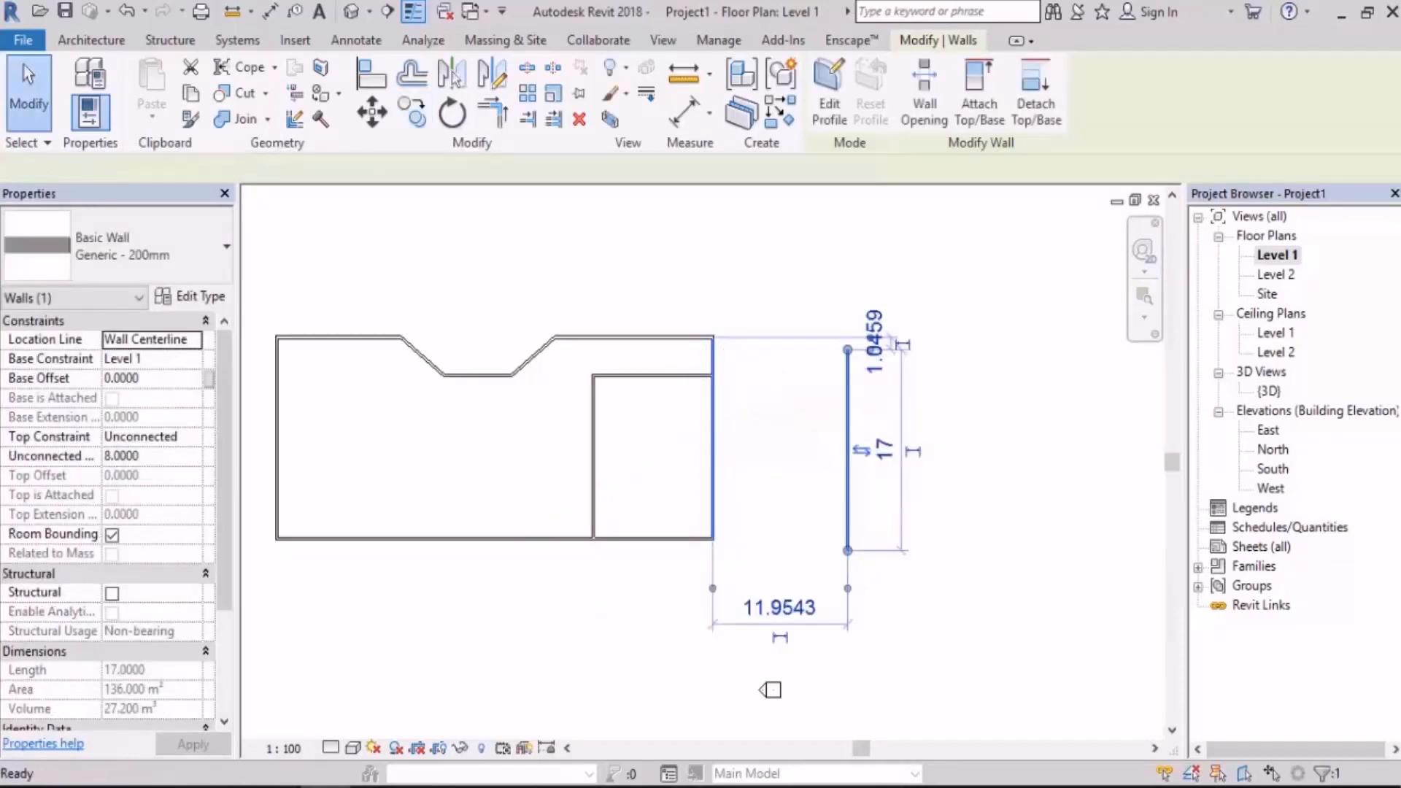
{"action": "key", "text": "Delete"}
Copy the east exterior wall horizontally outward several times from its midpoint with Multiple enabled
{"action": "left_click_drag", "start_coordinate": [795, 438], "coordinate": [667, 486]}
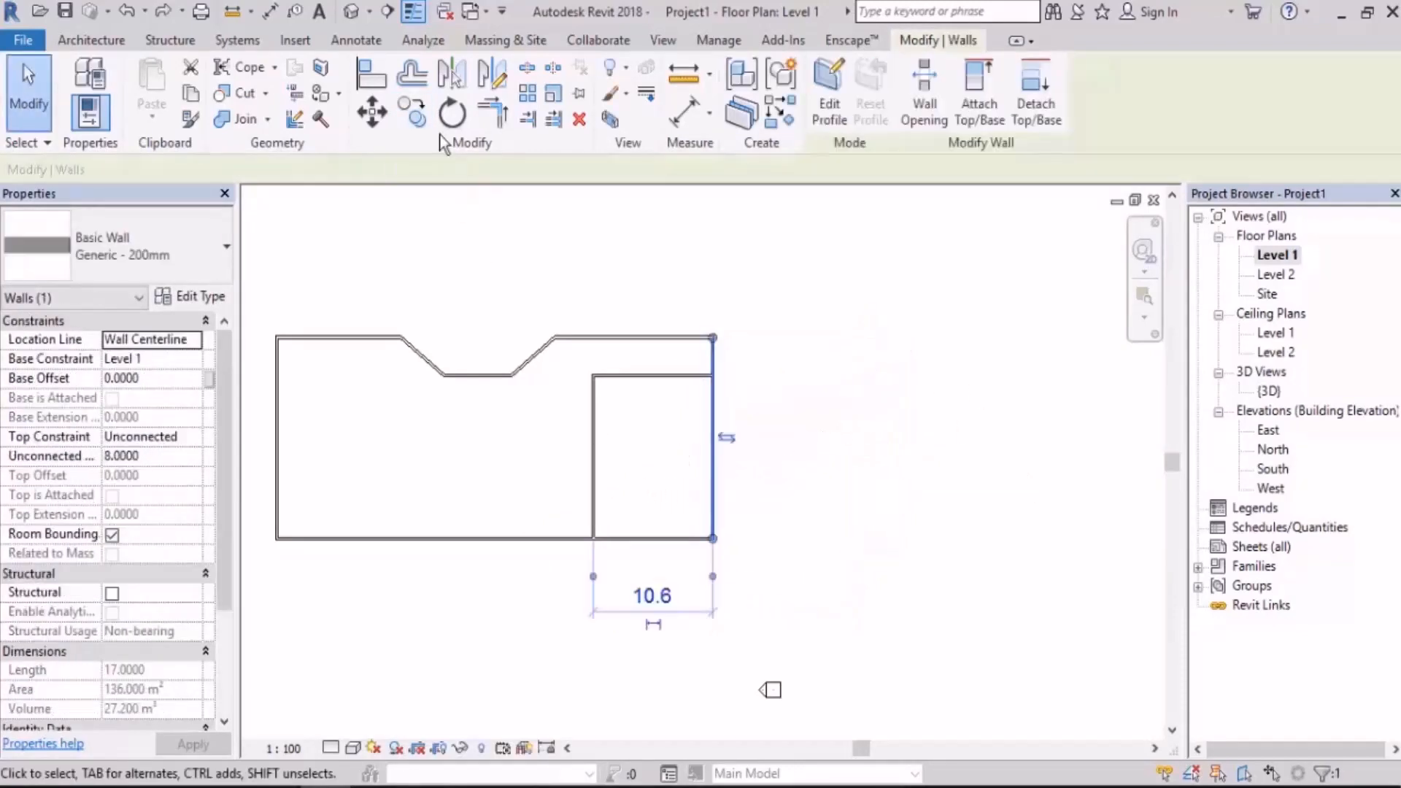
{"action": "left_click", "coordinate": [412, 113]}
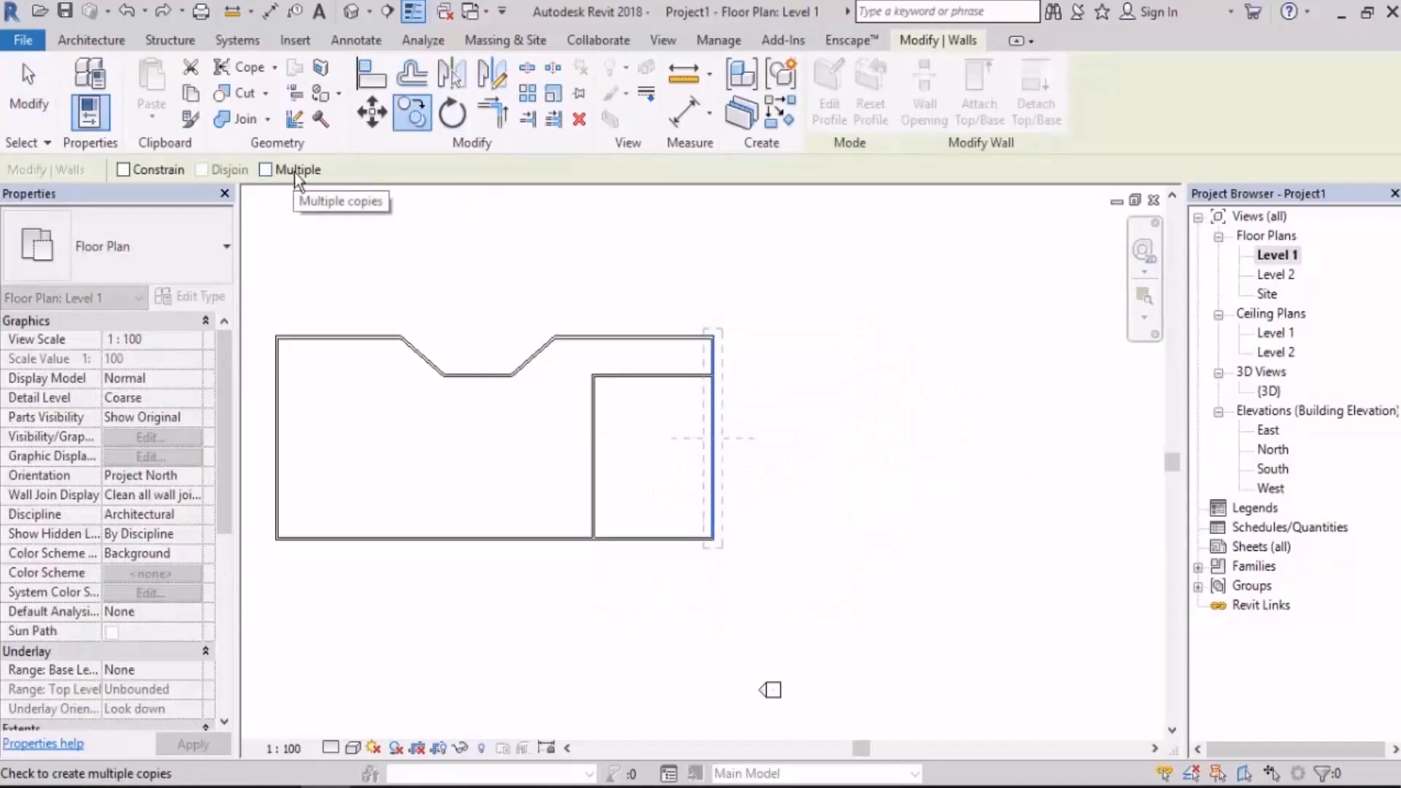
{"action": "left_click", "coordinate": [293, 170]}
{"action": "middle_click_drag", "start_coordinate": [710, 440], "coordinate": [536, 449]}
{"action": "left_click", "coordinate": [536, 448]}
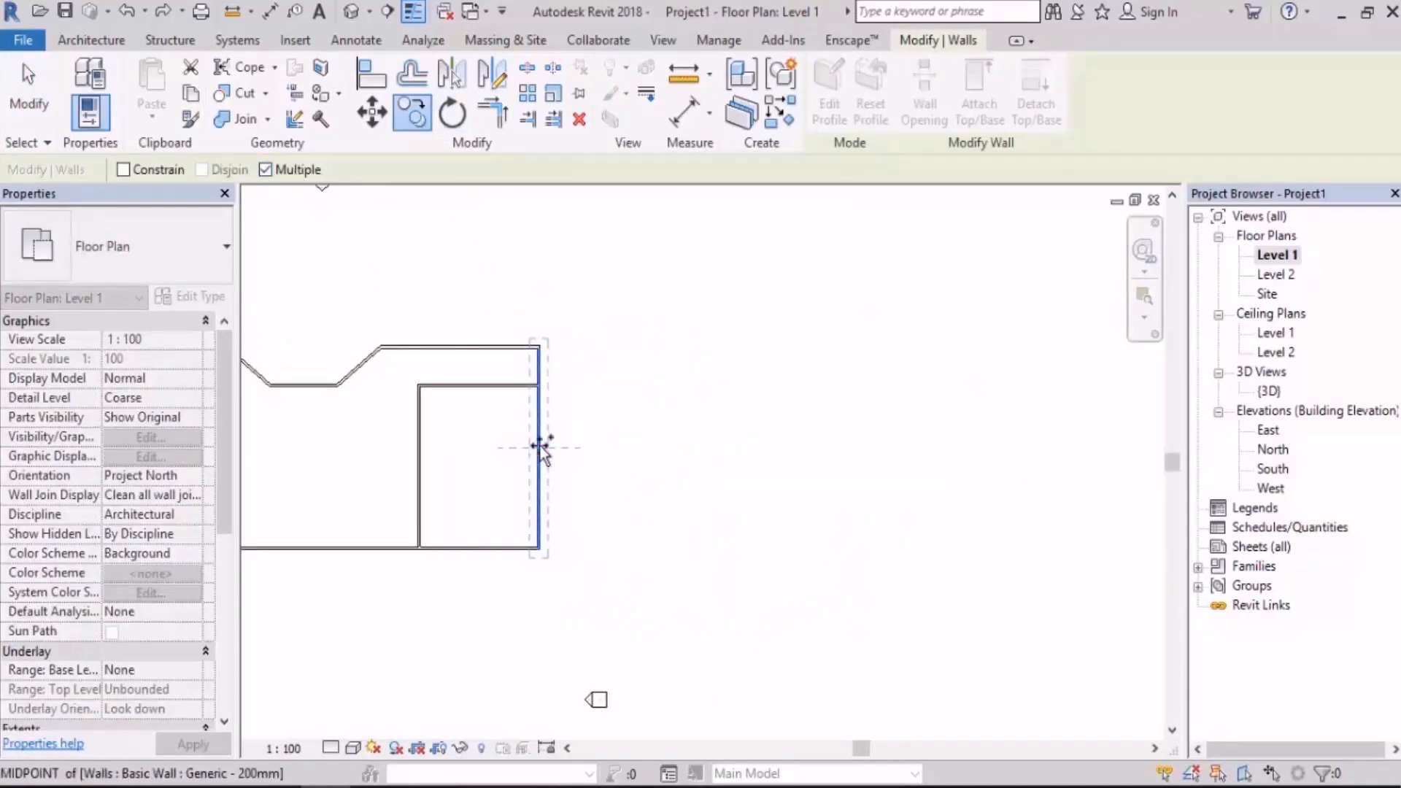
{"action": "left_click", "coordinate": [606, 449]}
{"action": "left_click", "coordinate": [697, 448]}
{"action": "left_click", "coordinate": [786, 449]}
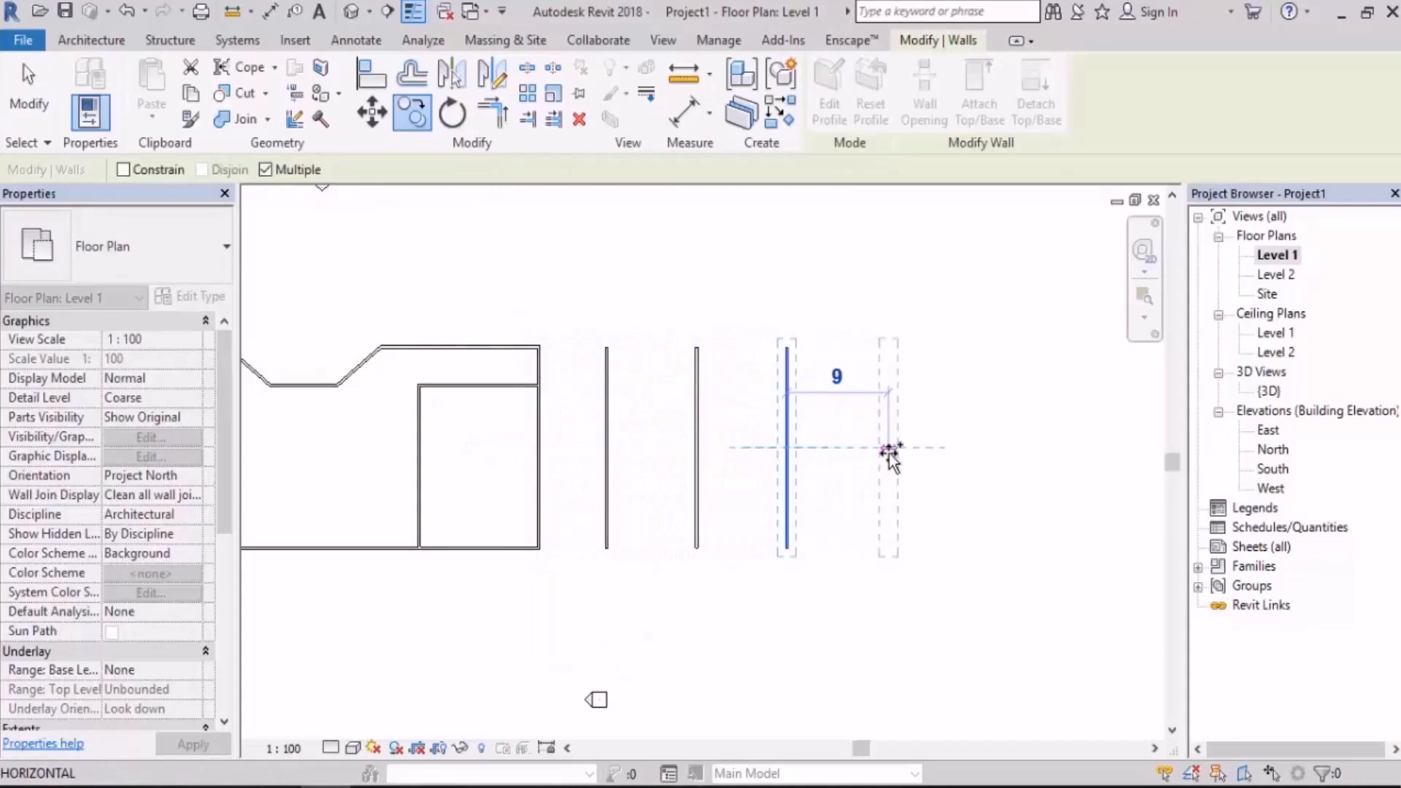
{"action": "left_click", "coordinate": [889, 448]}
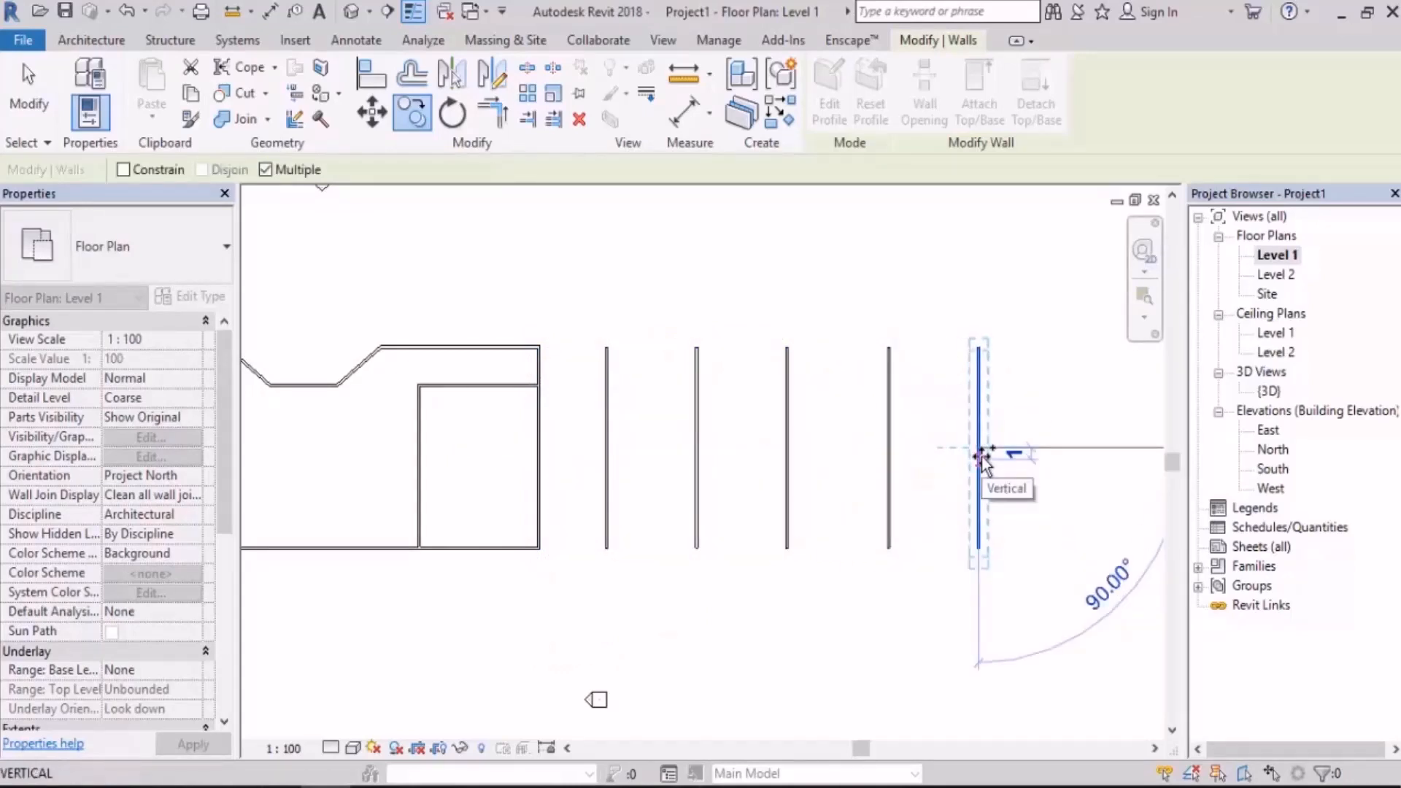
End the copying and undo the freely spaced wall copies east of the building
{"action": "middle_click_drag", "start_coordinate": [977, 503], "coordinate": [850, 469]}
{"action": "key", "text": "Escape"}
{"action": "key", "text": "ctrl+z"}
{"action": "key", "text": "ctrl+z"}
{"action": "key", "text": "ctrl+z"}
{"action": "key", "text": "ctrl+z"}
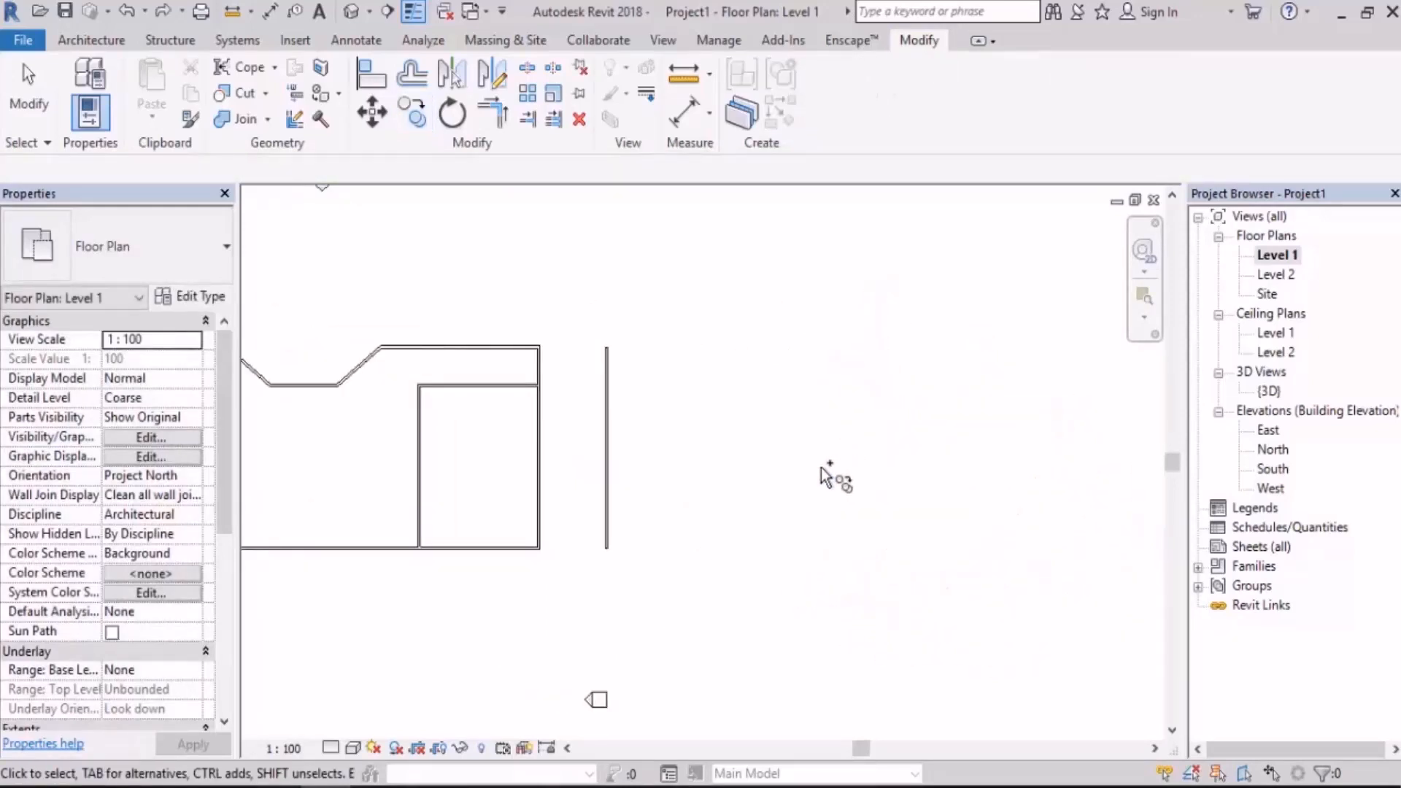
Copy the east exterior wall outward twice at 10 m spacing with Multiple enabled
{"action": "left_click_drag", "start_coordinate": [642, 454], "coordinate": [488, 501]}
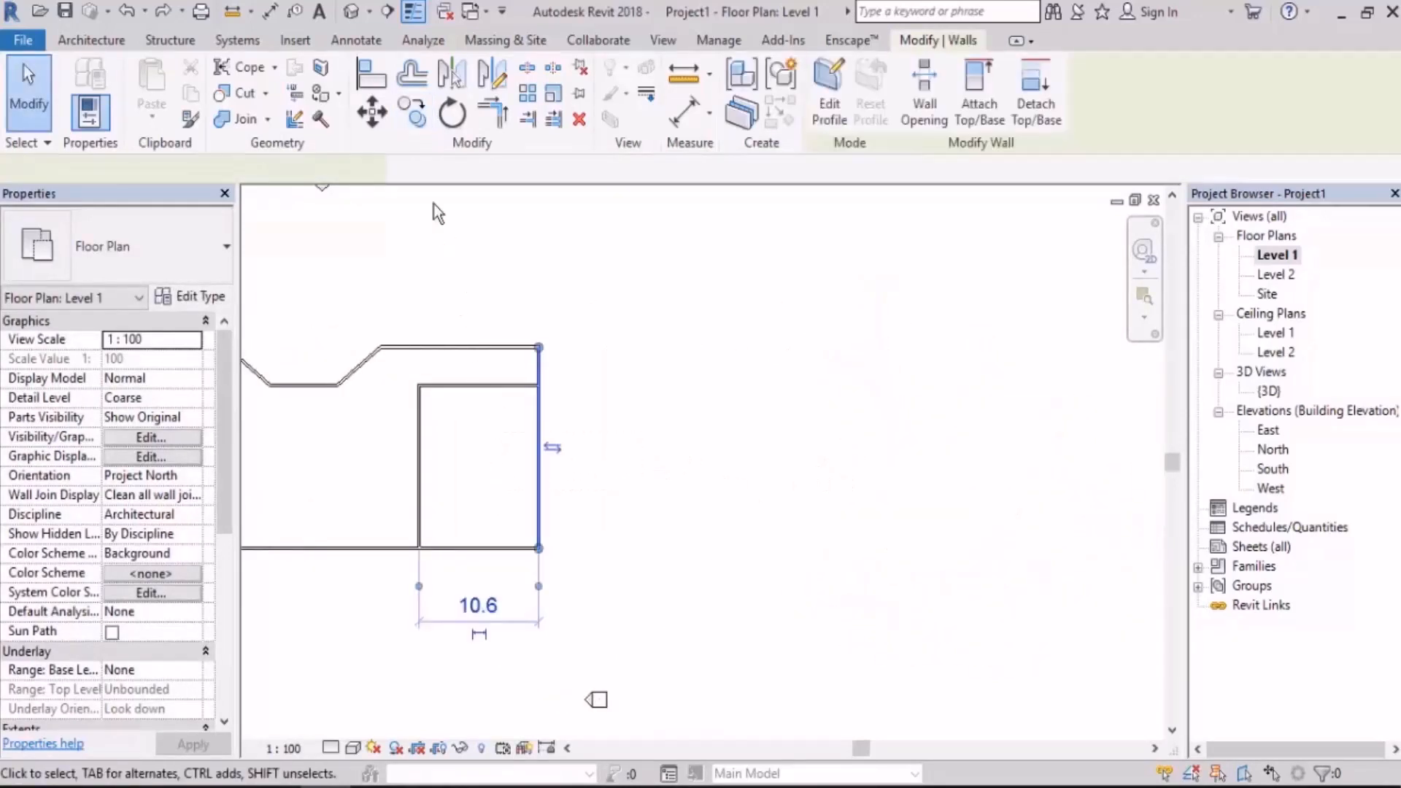
{"action": "left_click", "coordinate": [408, 112]}
{"action": "middle_click_drag", "start_coordinate": [497, 320], "coordinate": [466, 313]}
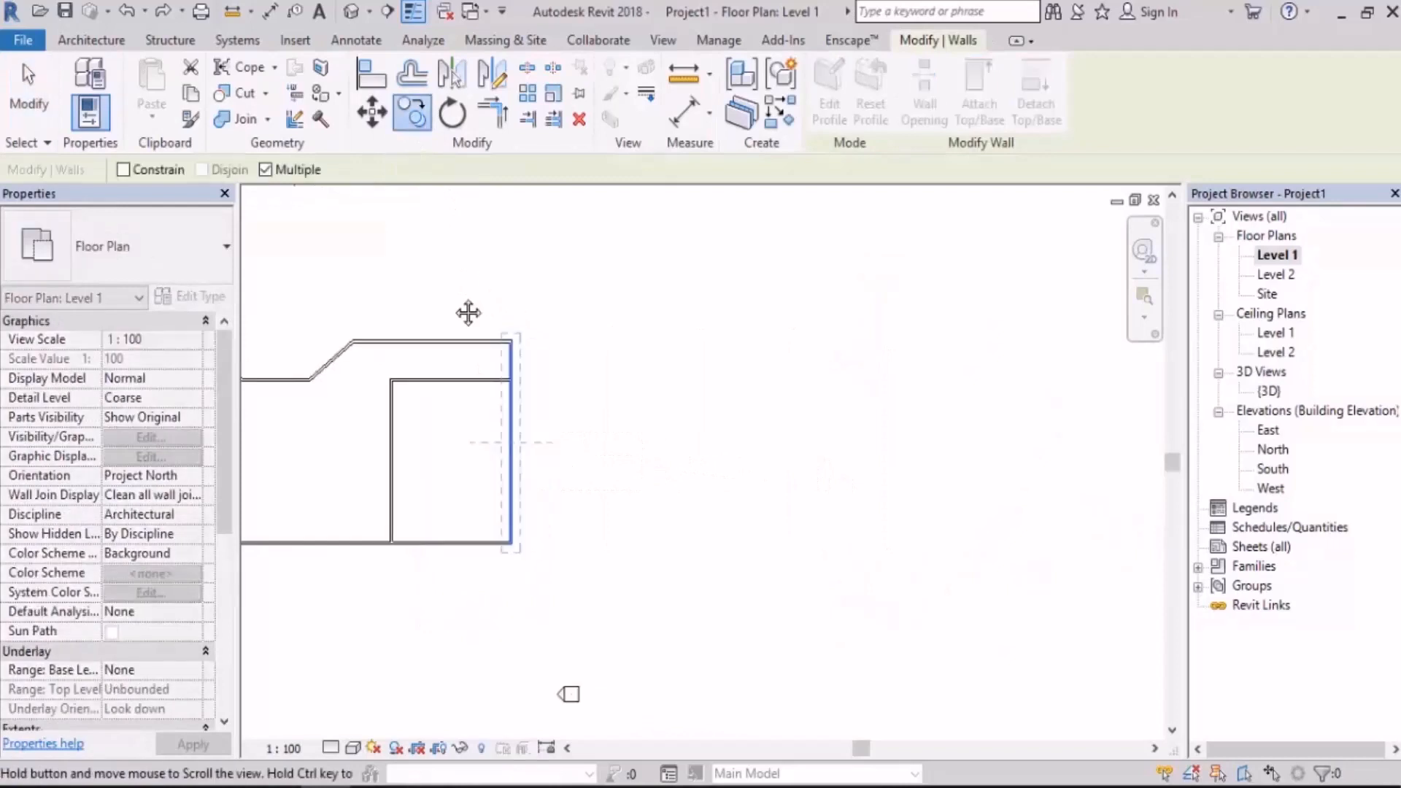
{"action": "left_click", "coordinate": [509, 443]}
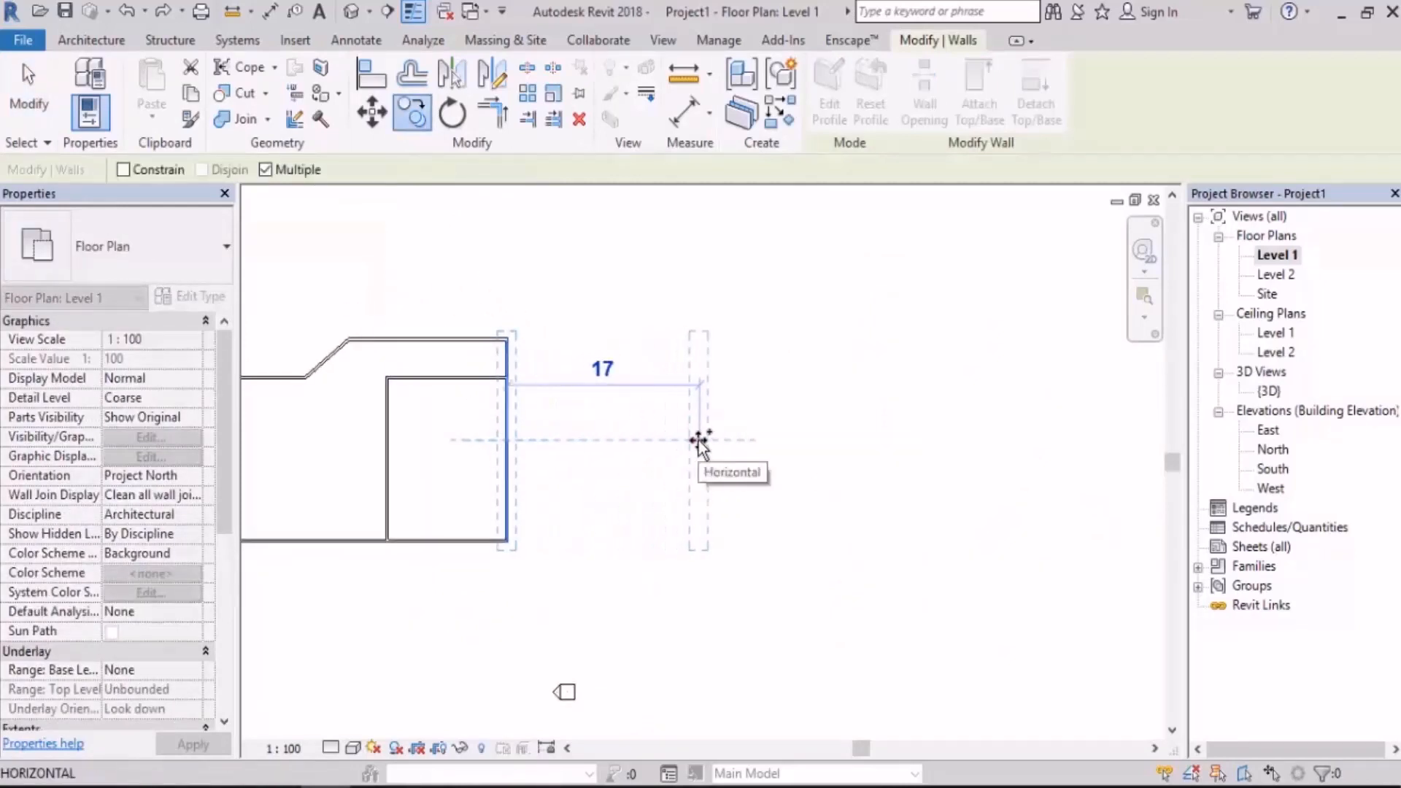
{"action": "type", "text": "10"}
{"action": "key", "text": "Return"}
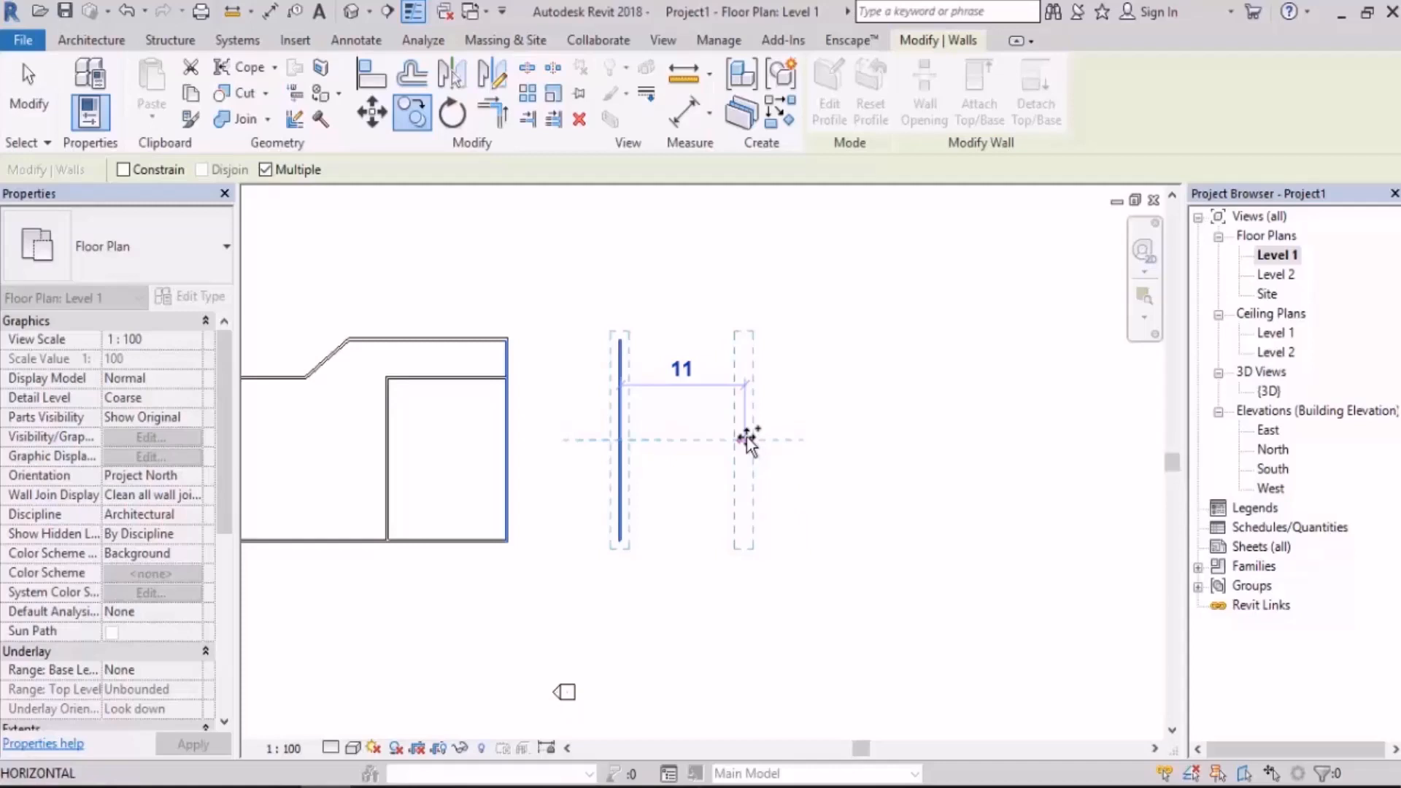
{"action": "type", "text": "10"}
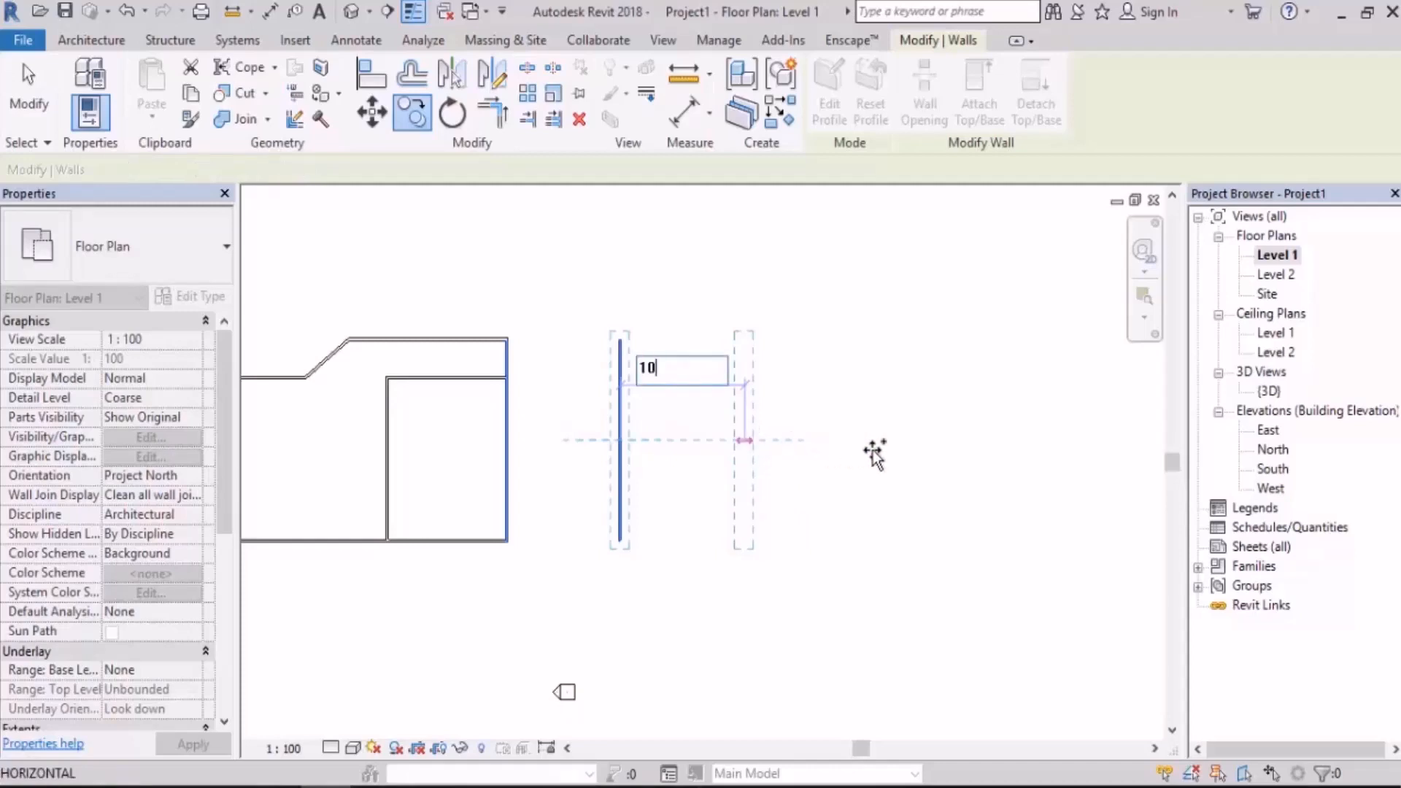
{"action": "key", "text": "Return"}
Add two more wall copies farther east at 10 m spacing and end the copying
{"action": "middle_click_drag", "start_coordinate": [994, 480], "coordinate": [688, 470]}
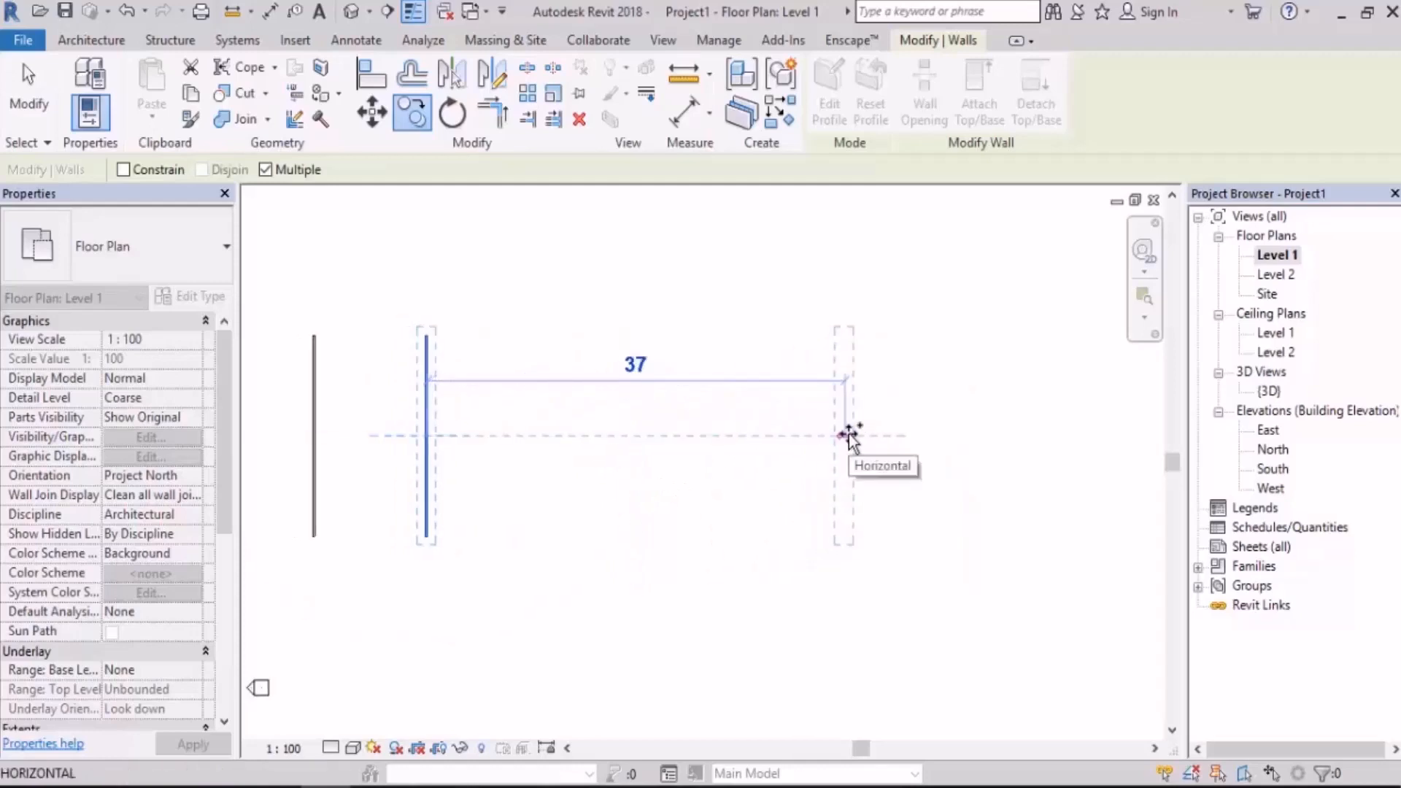
{"action": "type", "text": "10"}
{"action": "key", "text": "Return"}
{"action": "type", "text": "10"}
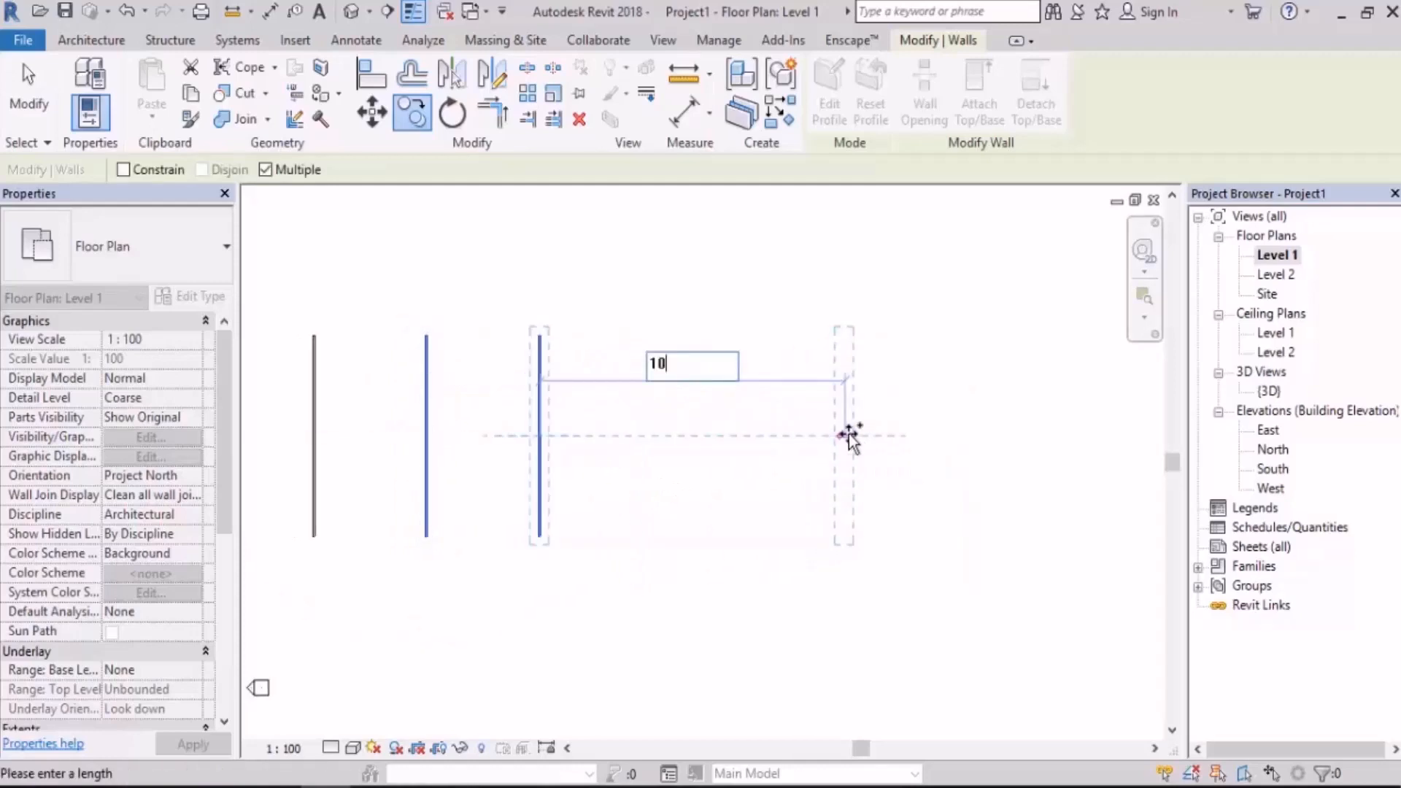
{"action": "key", "text": "Return"}
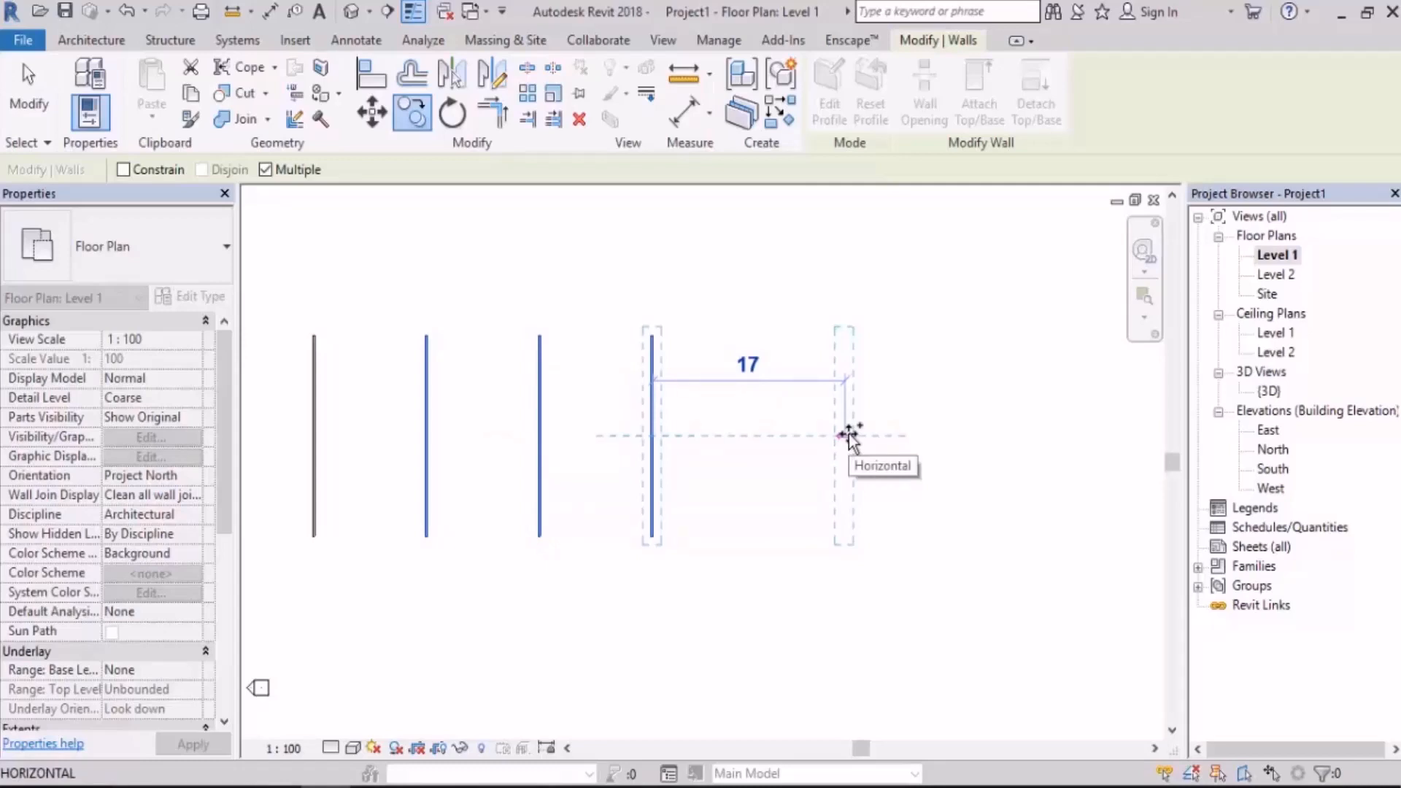
{"action": "key", "text": "Escape"}
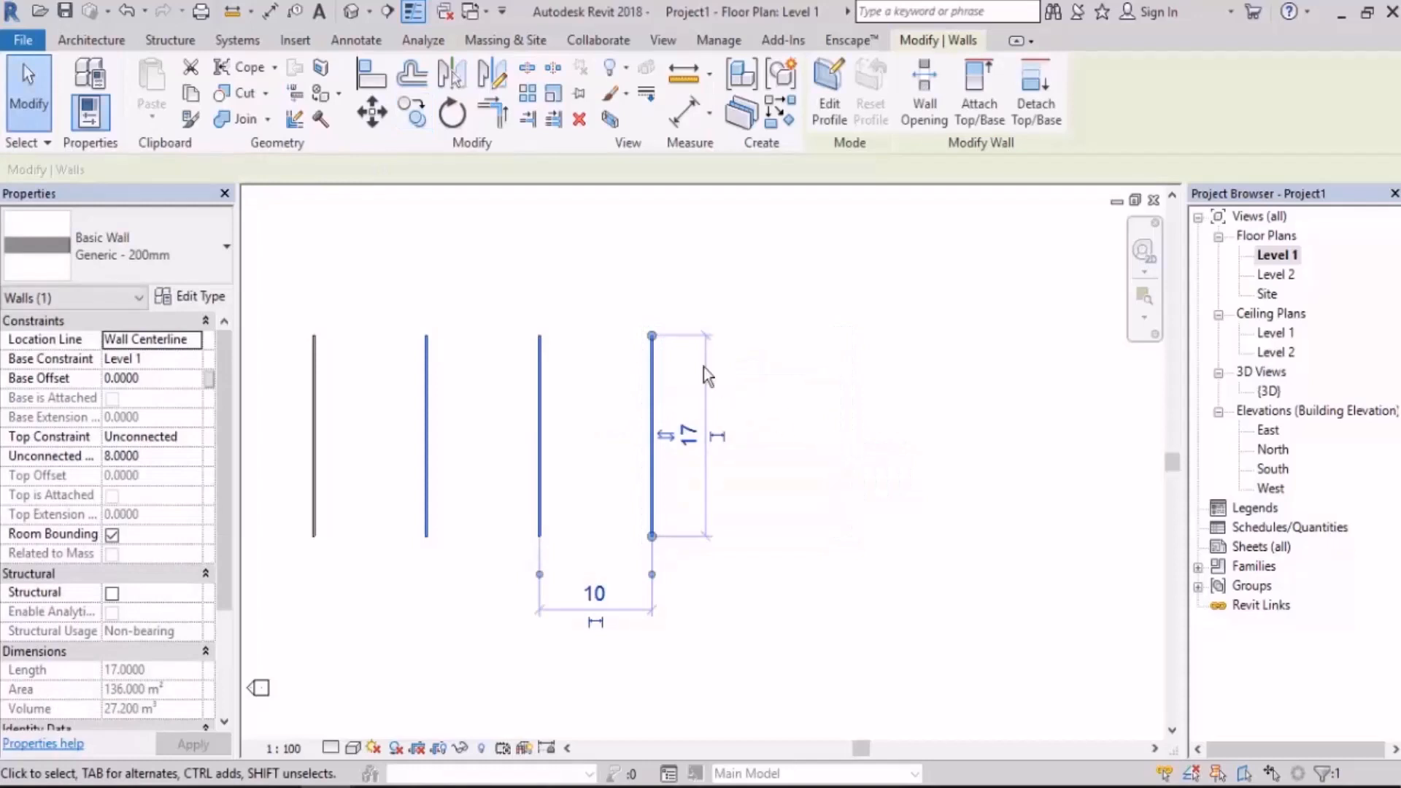
Try copying the outermost wall copy farther east with Constrain enabled, and cancel the copy
{"action": "scroll", "coordinate": [703, 366], "scroll_direction": "down", "scroll_amount": 2}
{"action": "left_click", "coordinate": [412, 112]}
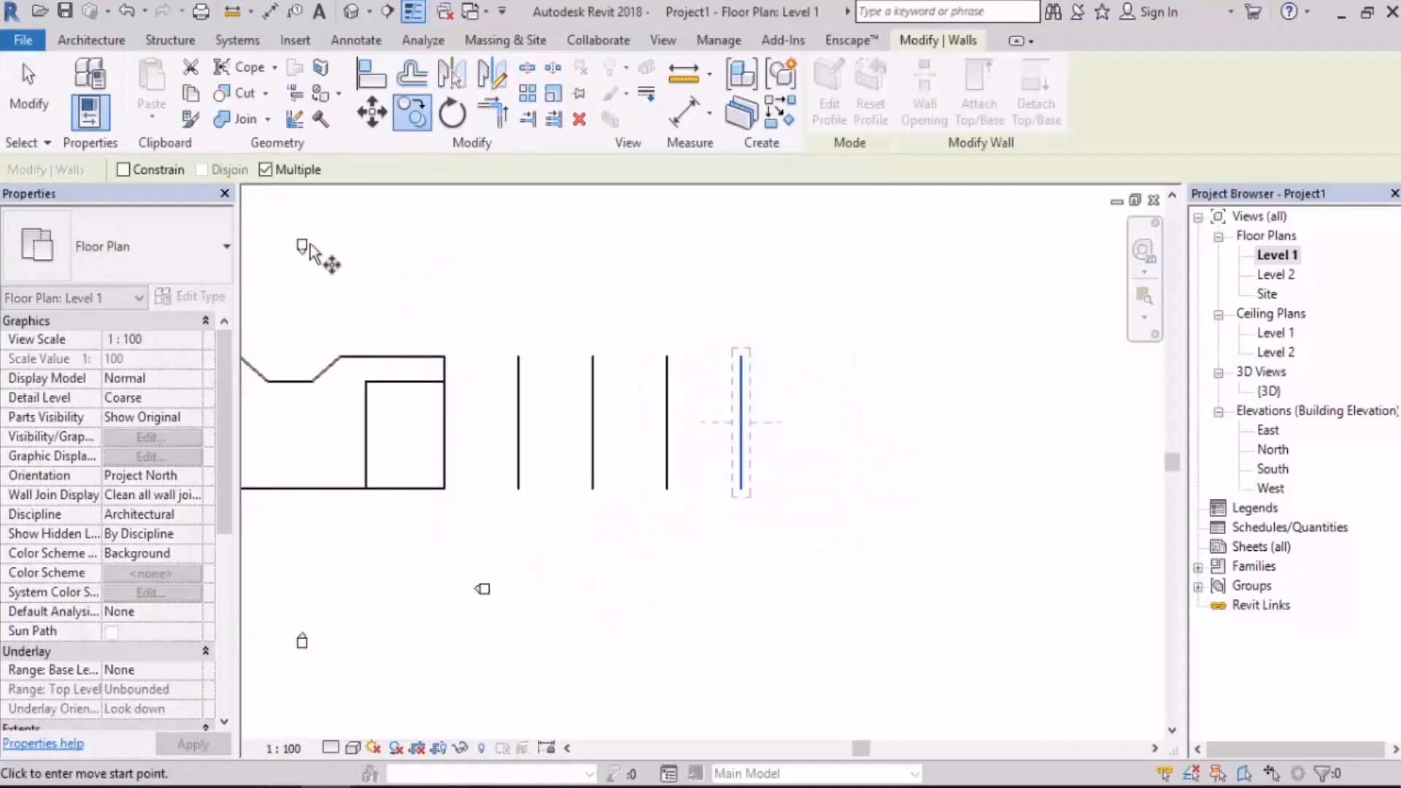
{"action": "left_click", "coordinate": [123, 169]}
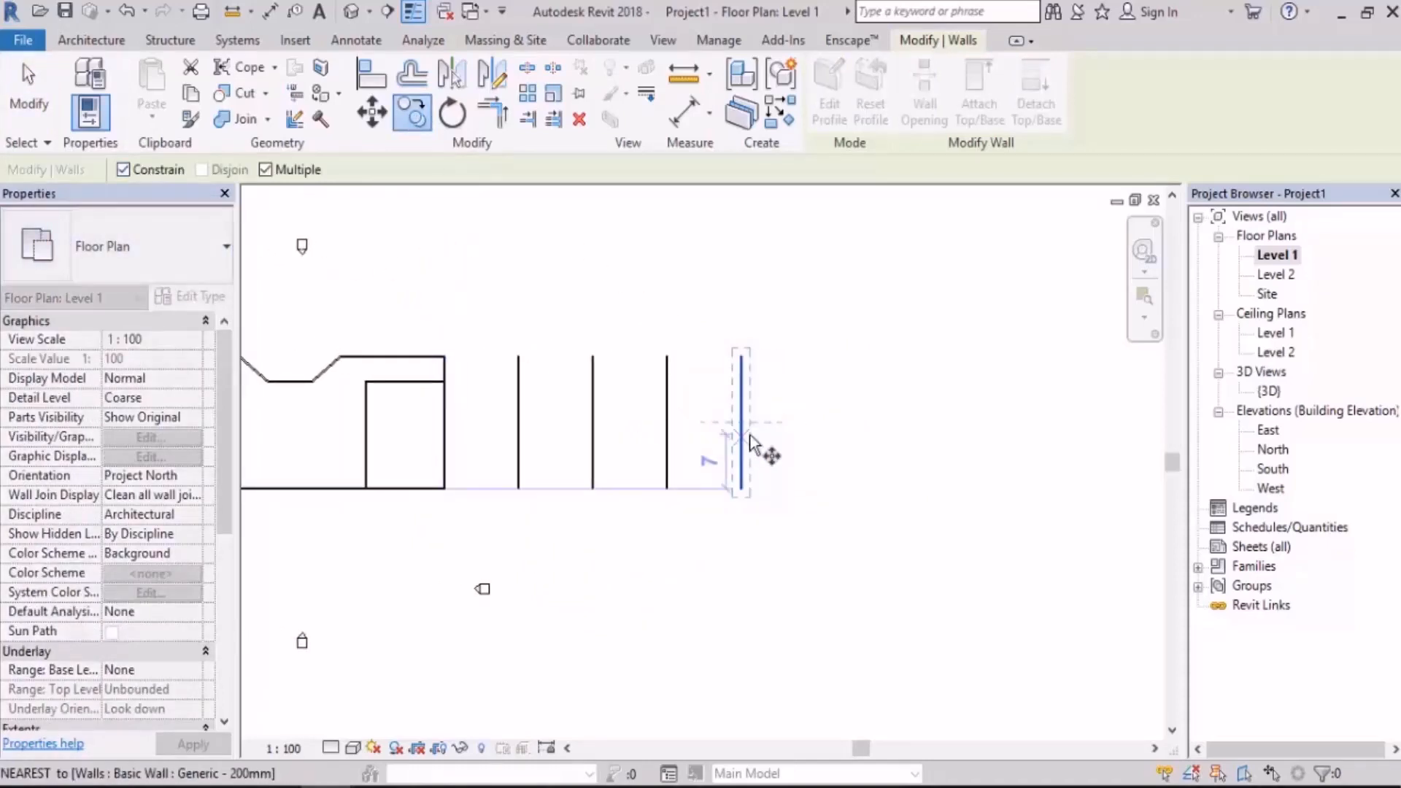
{"action": "left_click", "coordinate": [741, 460]}
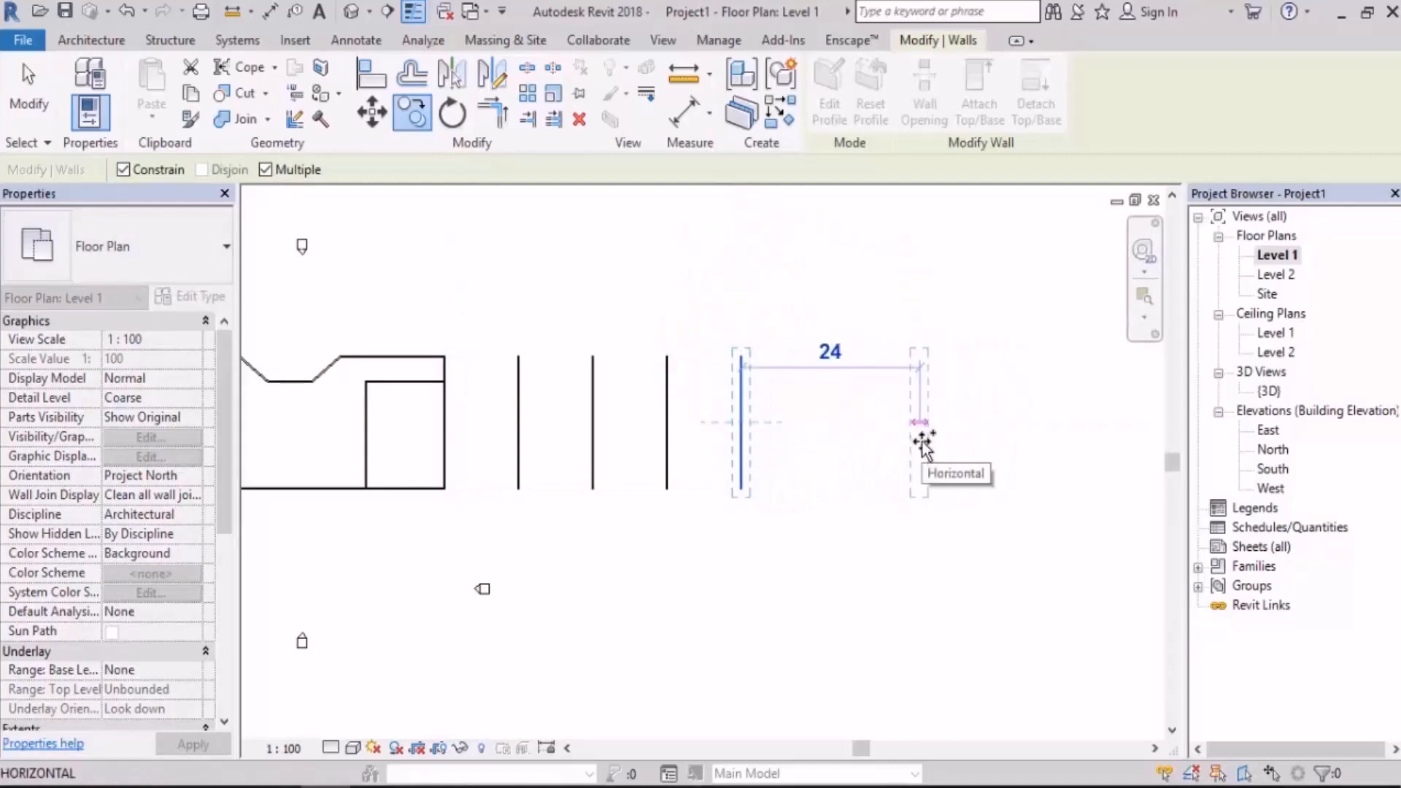
{"action": "key", "text": "Escape"}
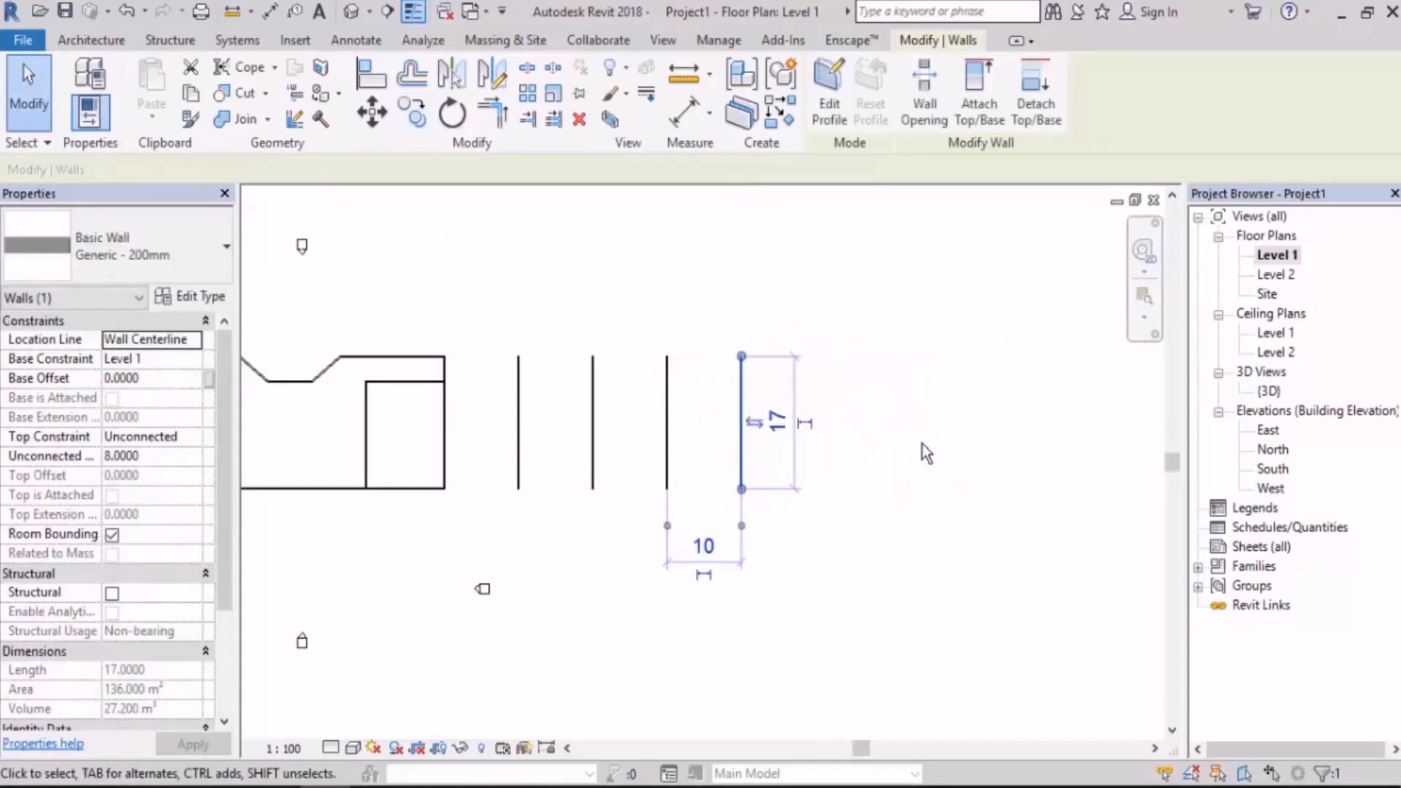
Delete all the wall copies east of the building
{"action": "left_click_drag", "start_coordinate": [1130, 288], "coordinate": [483, 547]}
{"action": "key", "text": "Delete"}
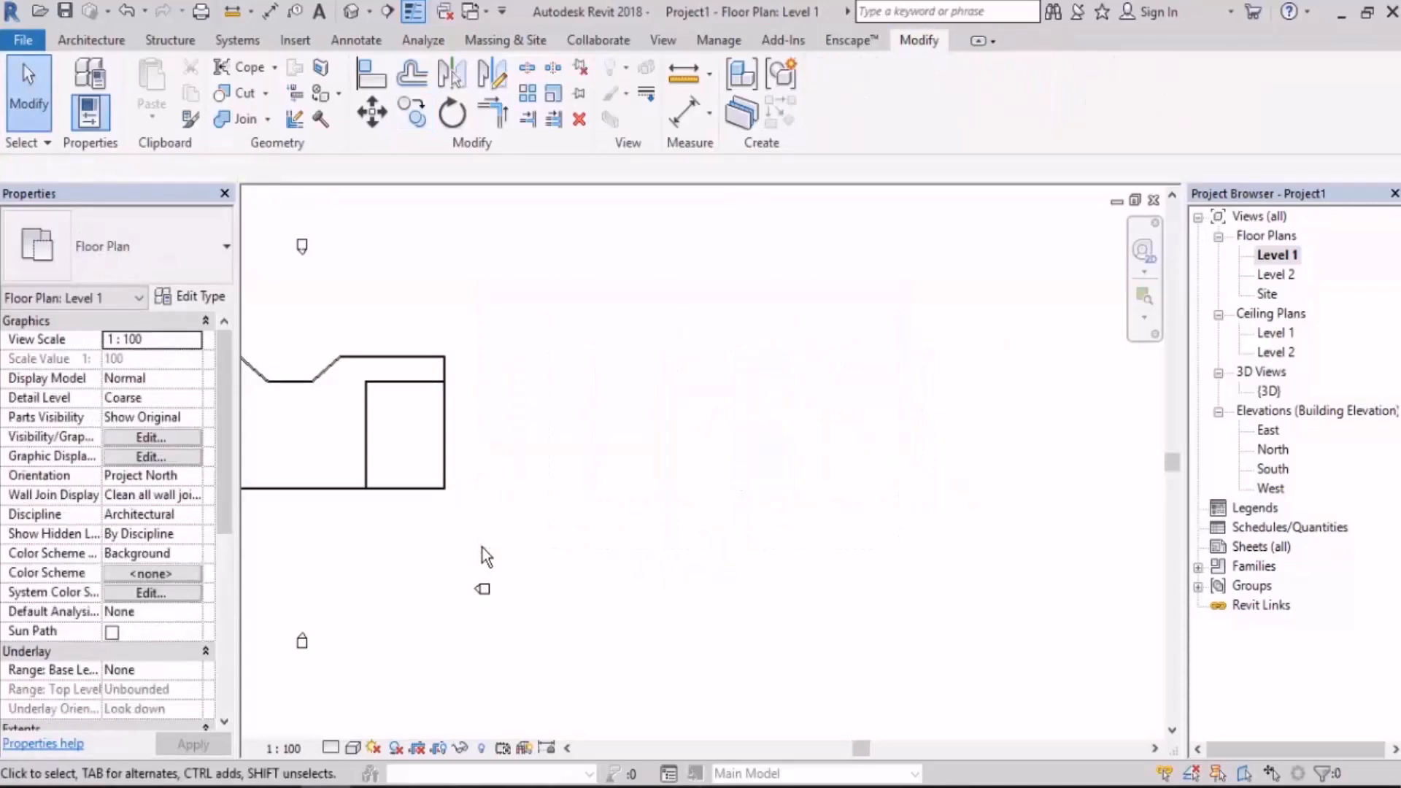
Select all the building's walls, start Rotate, and move the center of rotation to the northeast outer corner
{"action": "middle_click_drag", "start_coordinate": [483, 547], "coordinate": [822, 438]}
{"action": "scroll", "coordinate": [822, 438], "scroll_direction": "up", "scroll_amount": 2}
{"action": "scroll", "coordinate": [588, 341], "scroll_direction": "up", "scroll_amount": 1}
{"action": "middle_click_drag", "start_coordinate": [588, 340], "coordinate": [672, 445]}
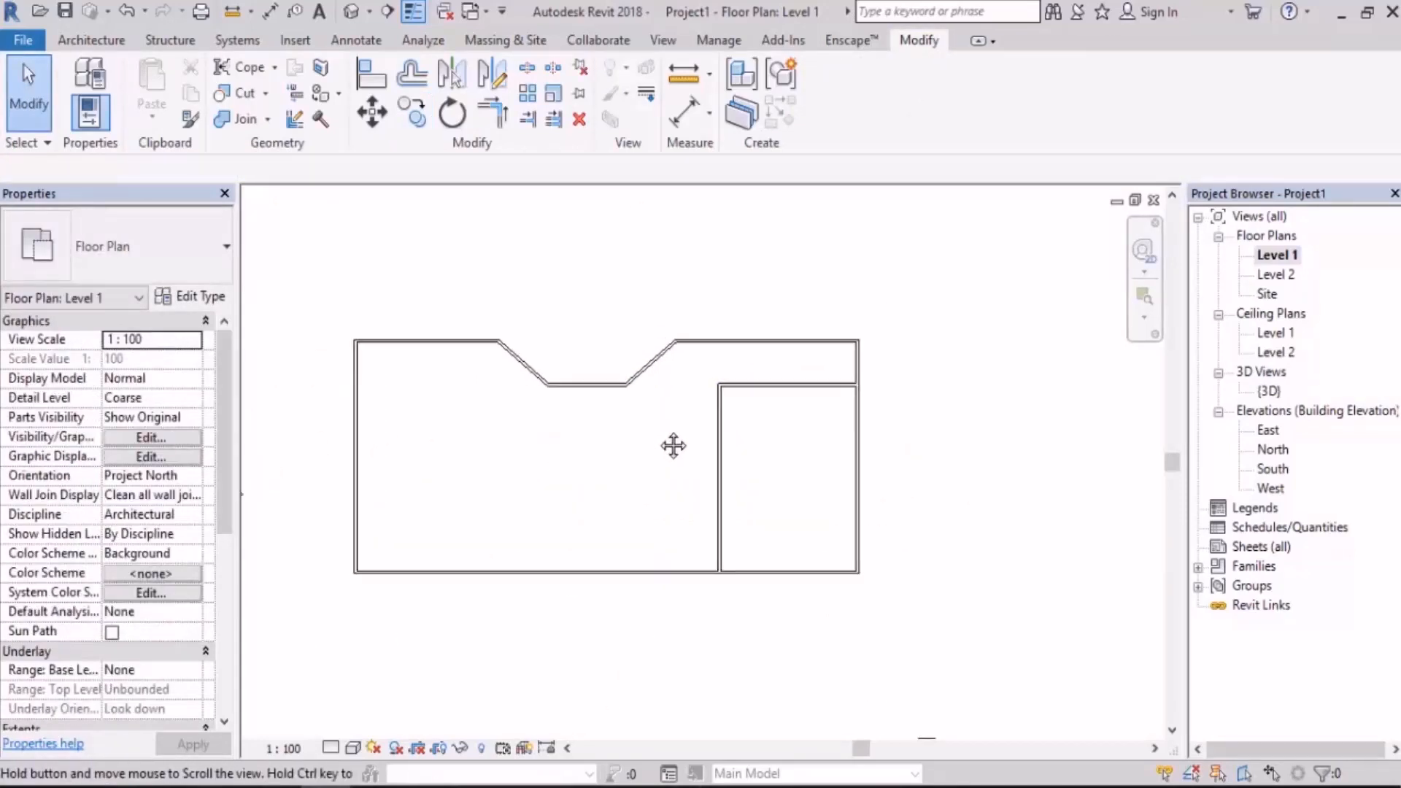
{"action": "scroll", "coordinate": [587, 431], "scroll_direction": "up", "scroll_amount": 2}
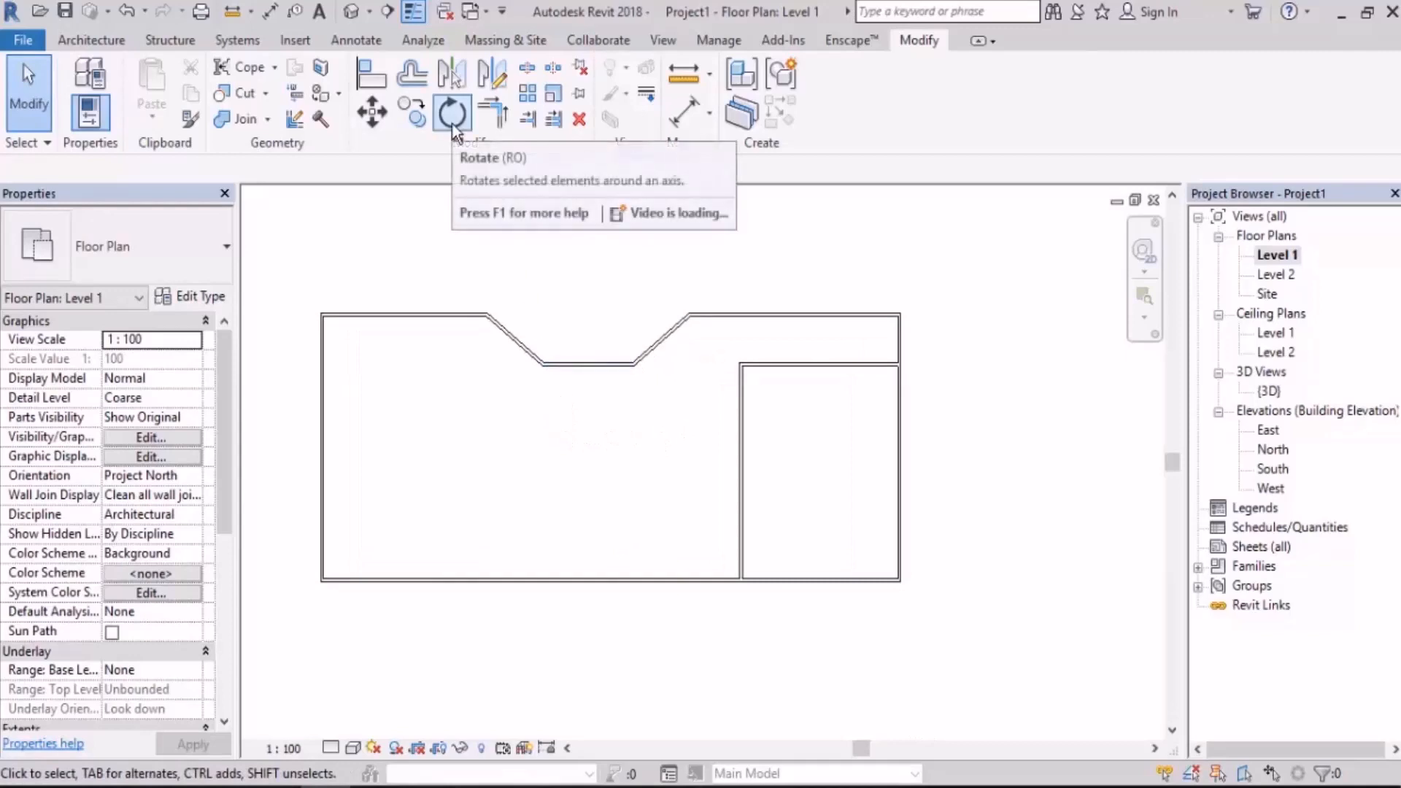
{"action": "scroll", "coordinate": [730, 489], "scroll_direction": "down", "scroll_amount": 1}
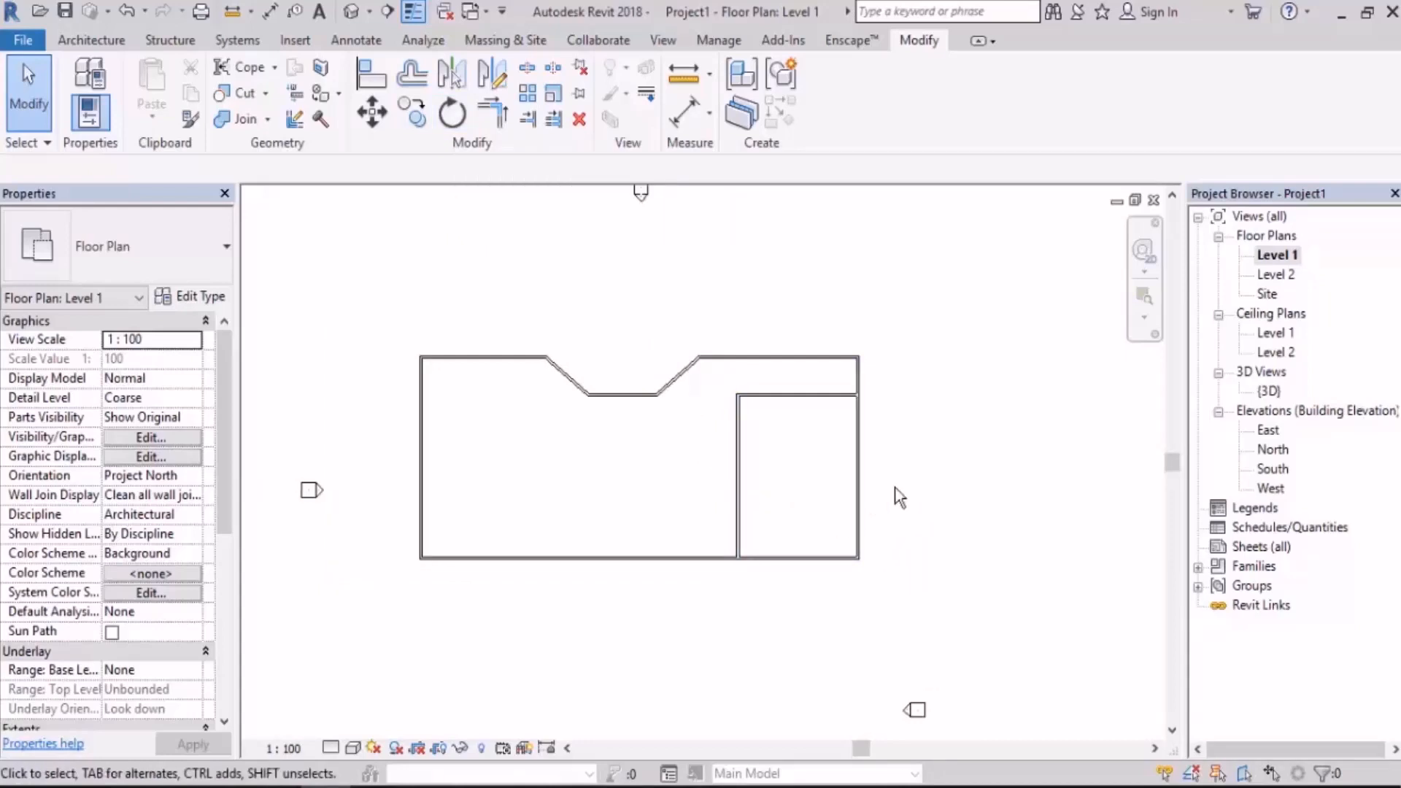
{"action": "left_click_drag", "start_coordinate": [919, 282], "coordinate": [364, 610]}
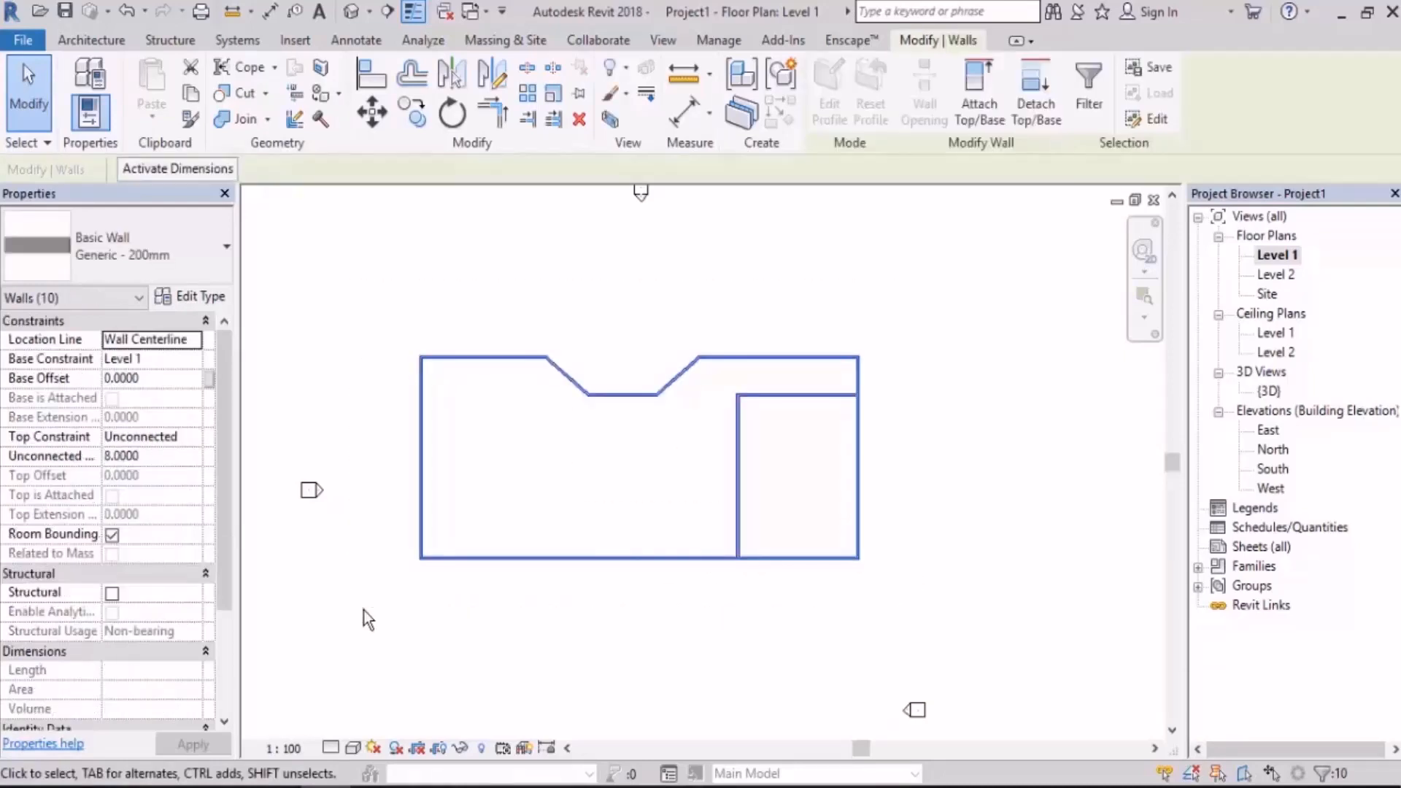
{"action": "left_click", "coordinate": [452, 115]}
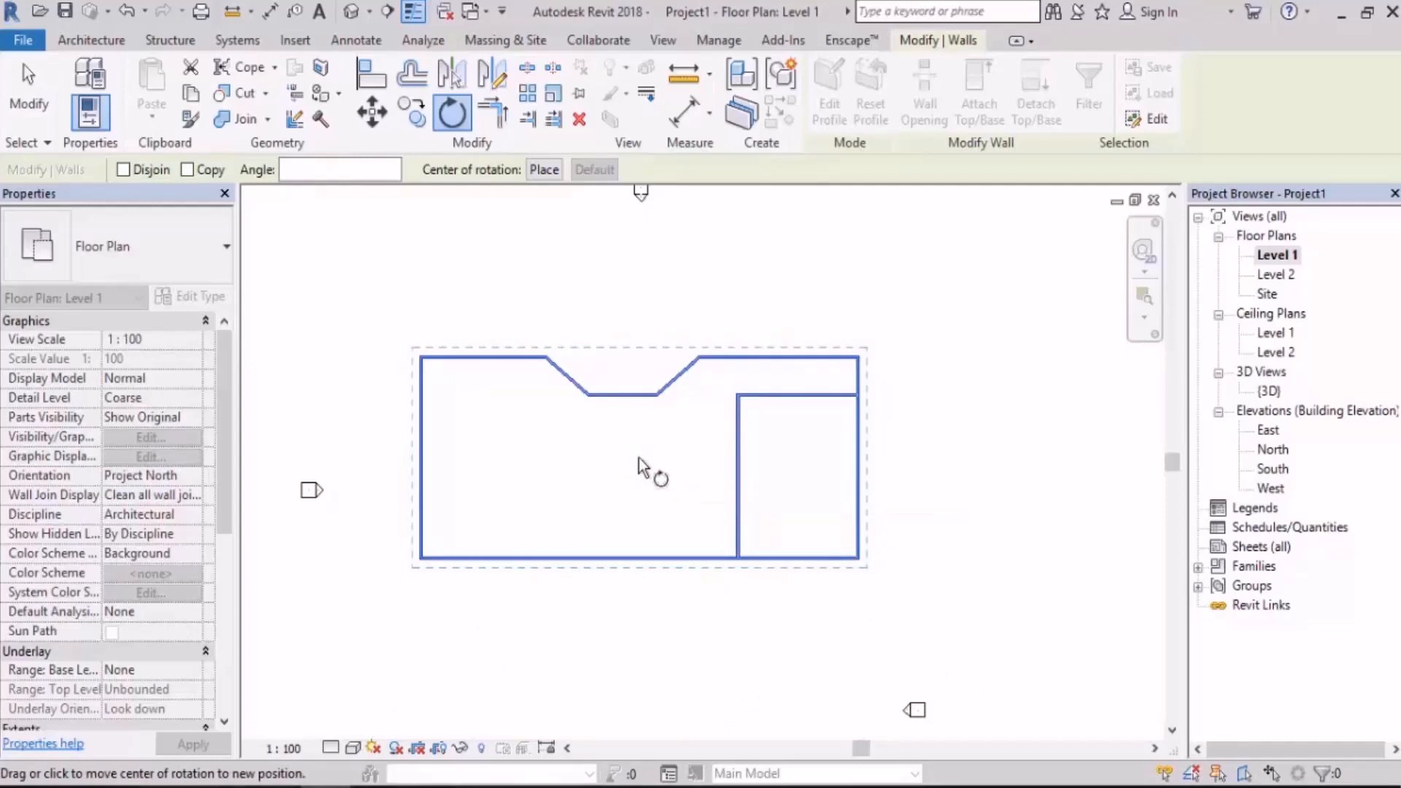
{"action": "left_click_drag", "start_coordinate": [640, 460], "coordinate": [859, 356]}
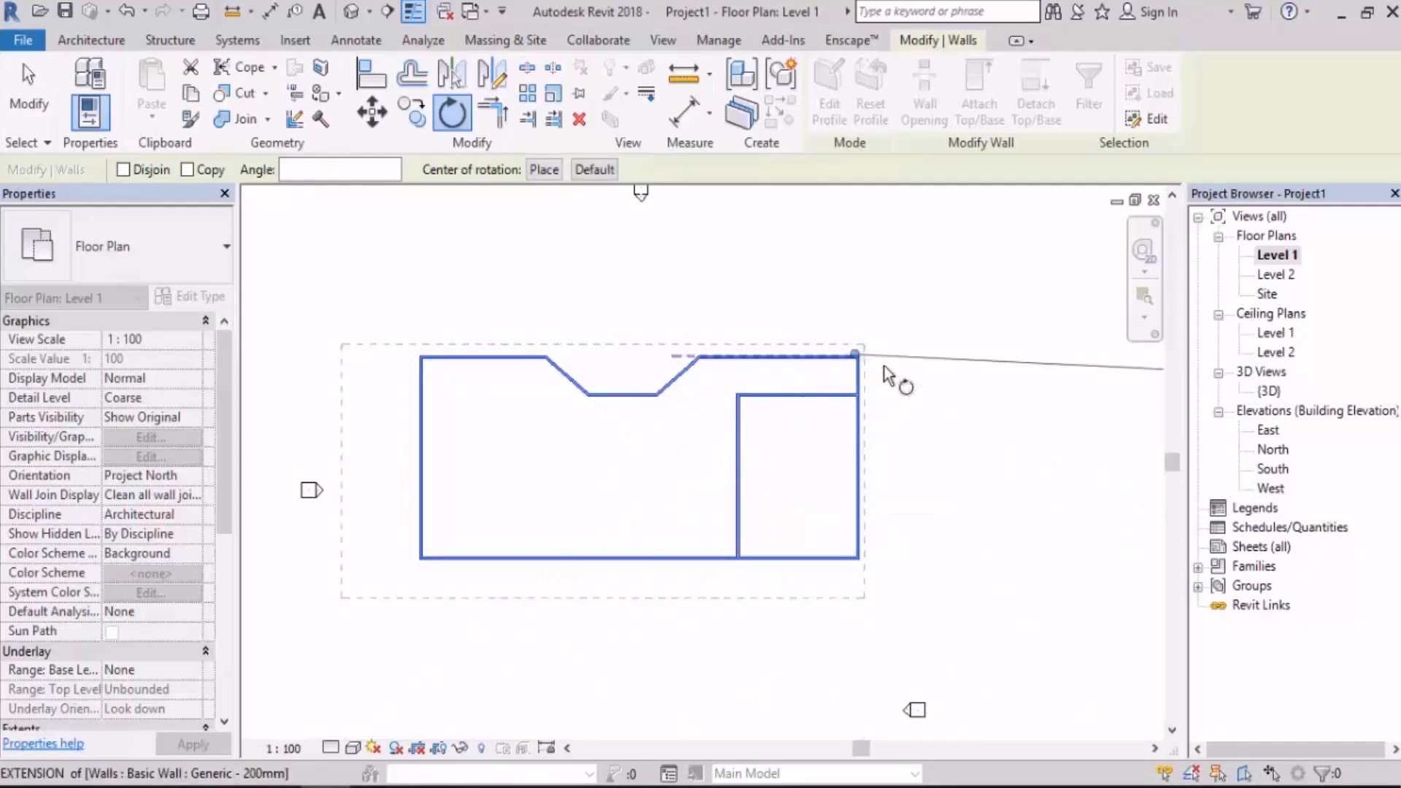
{"action": "scroll", "coordinate": [850, 356], "scroll_direction": "up", "scroll_amount": 3}
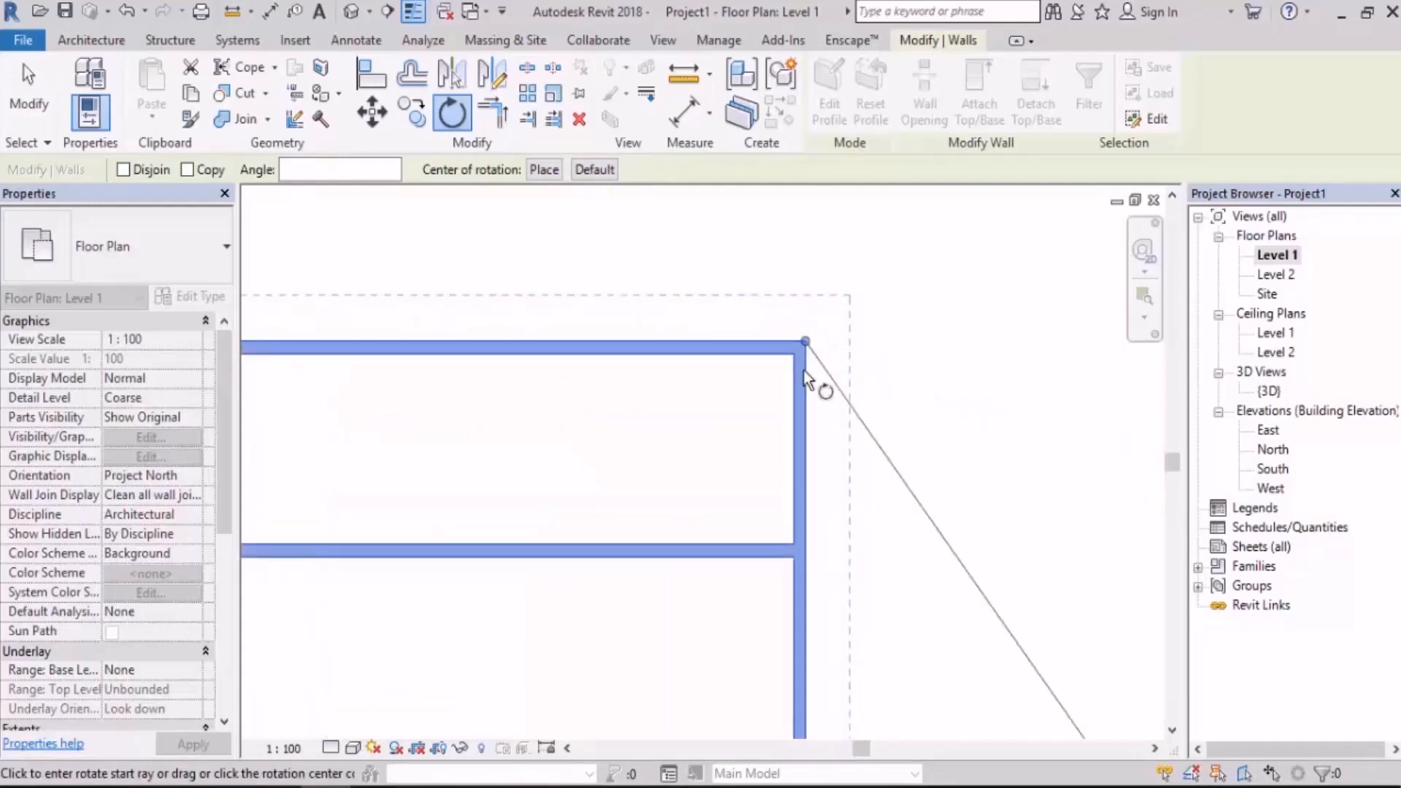
{"action": "scroll", "coordinate": [801, 361], "scroll_direction": "up", "scroll_amount": 2}
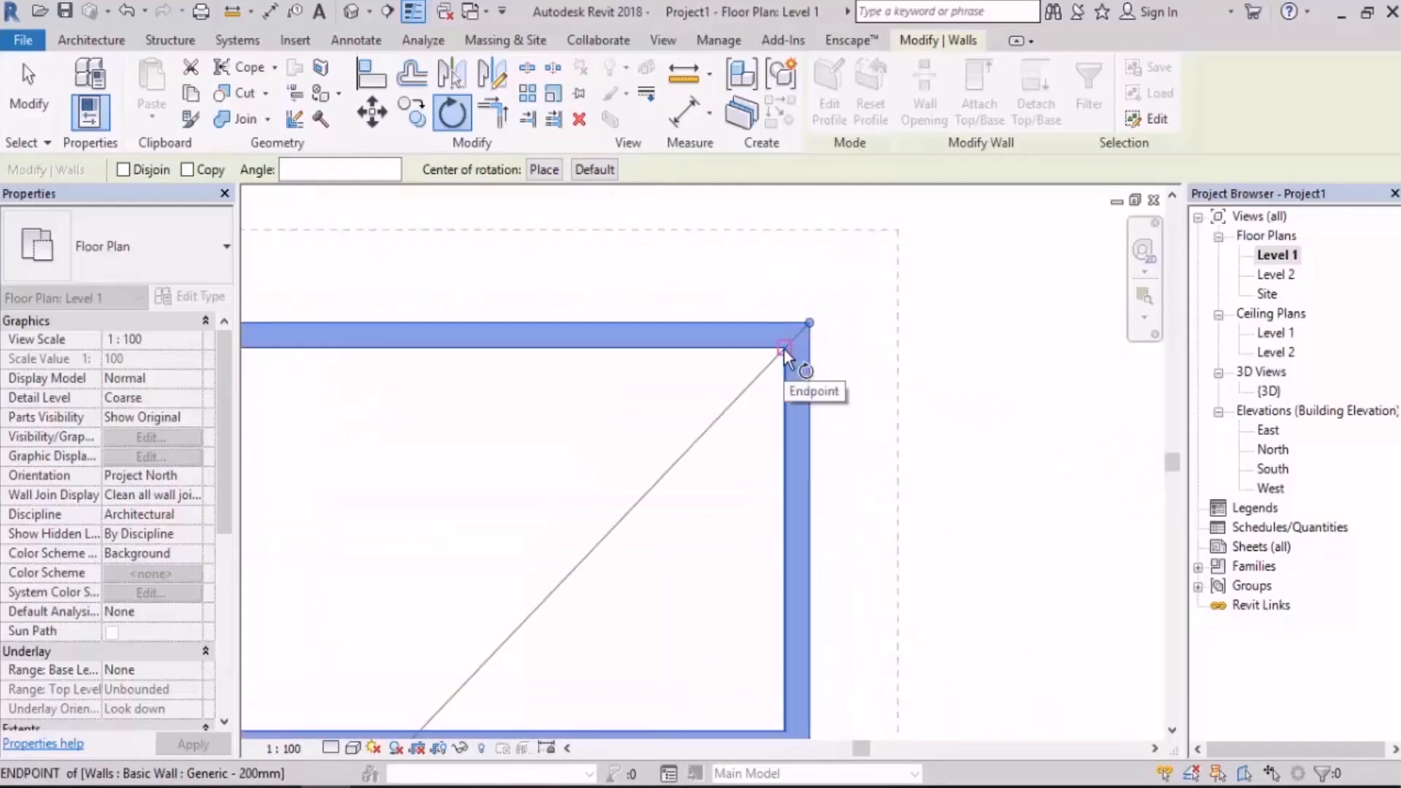
{"action": "scroll", "coordinate": [928, 372], "scroll_direction": "down", "scroll_amount": 5}
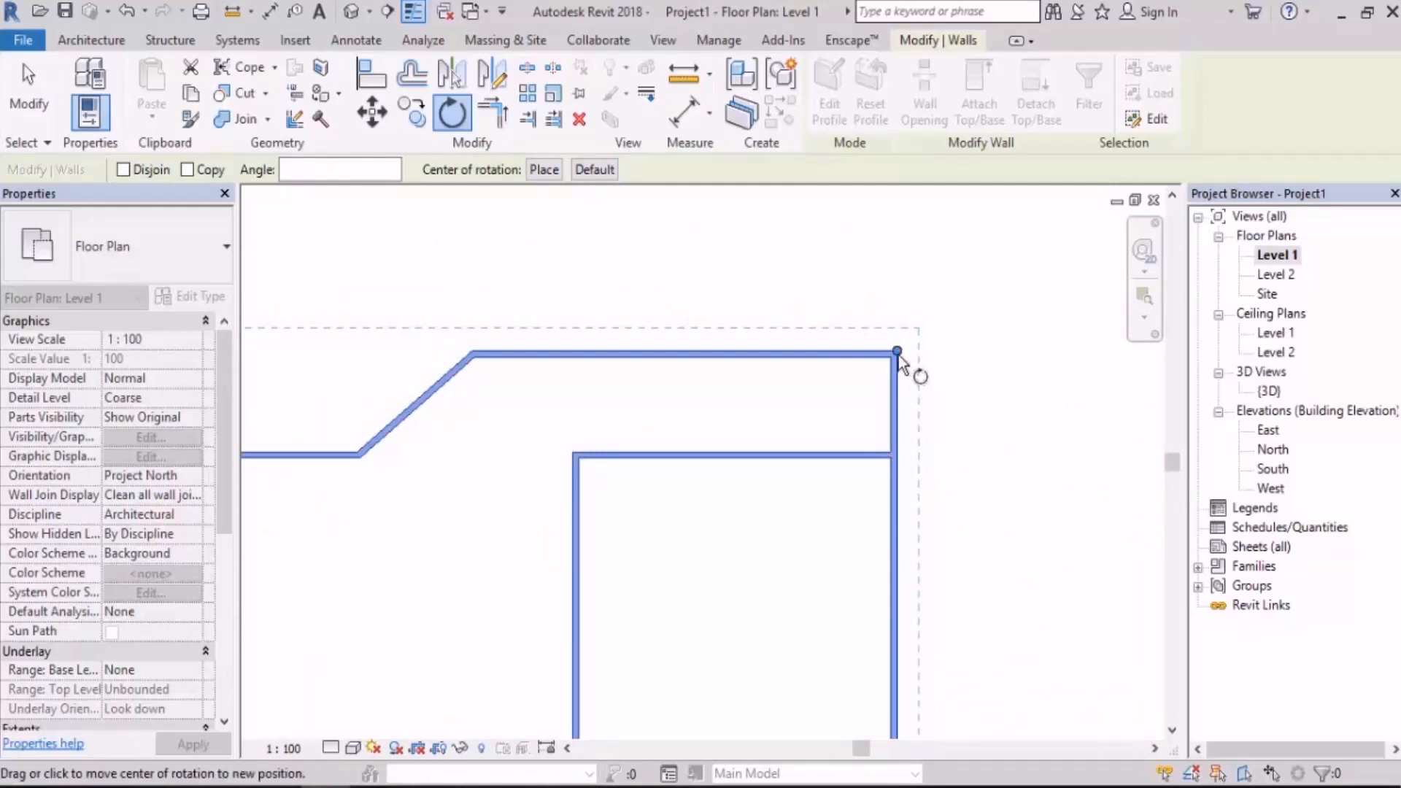
Relocate the center of rotation to the notch's upper east corner, and place it back at the building's northeast corner
{"action": "left_click_drag", "start_coordinate": [898, 353], "coordinate": [473, 353]}
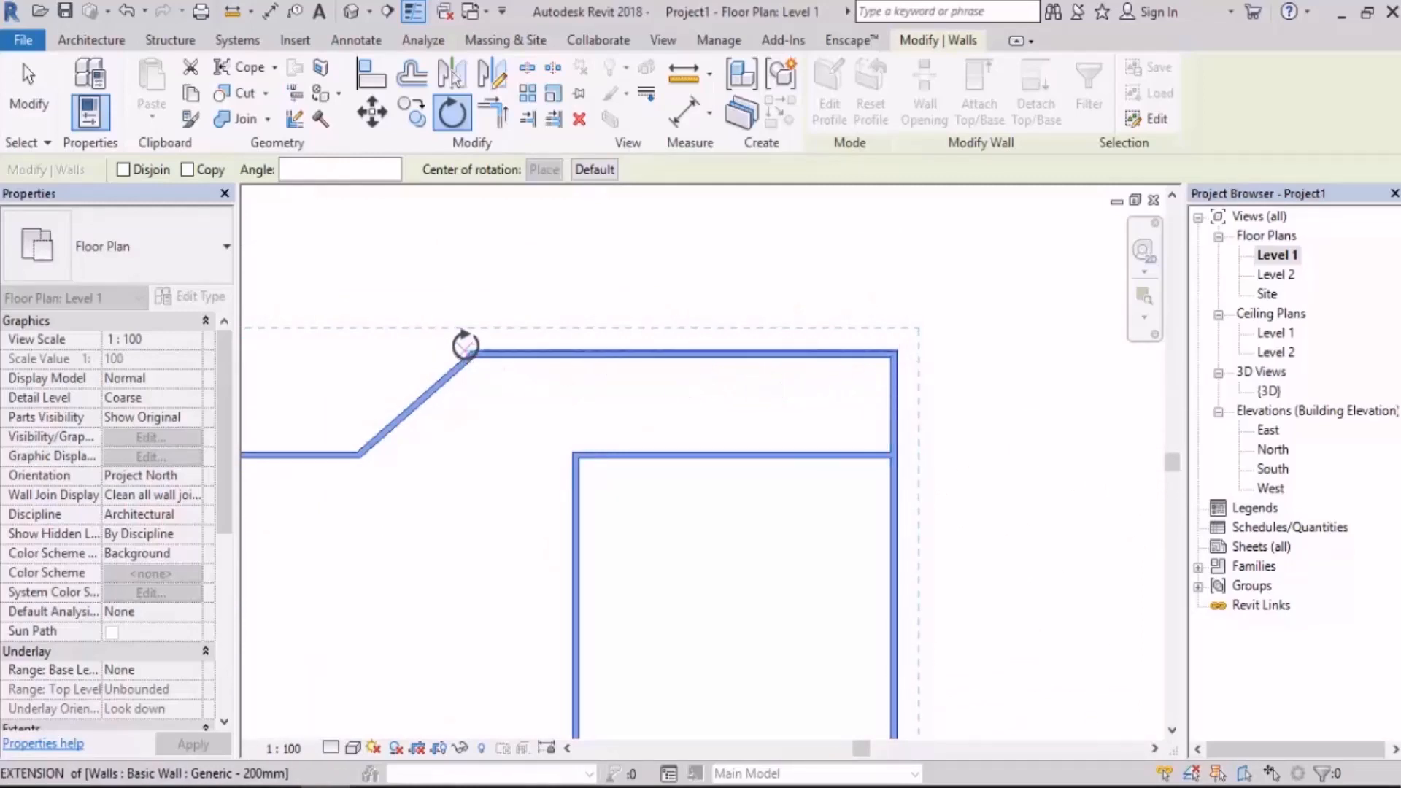
{"action": "scroll", "coordinate": [705, 386], "scroll_direction": "down", "scroll_amount": 1}
{"action": "scroll", "coordinate": [706, 387], "scroll_direction": "down", "scroll_amount": 3}
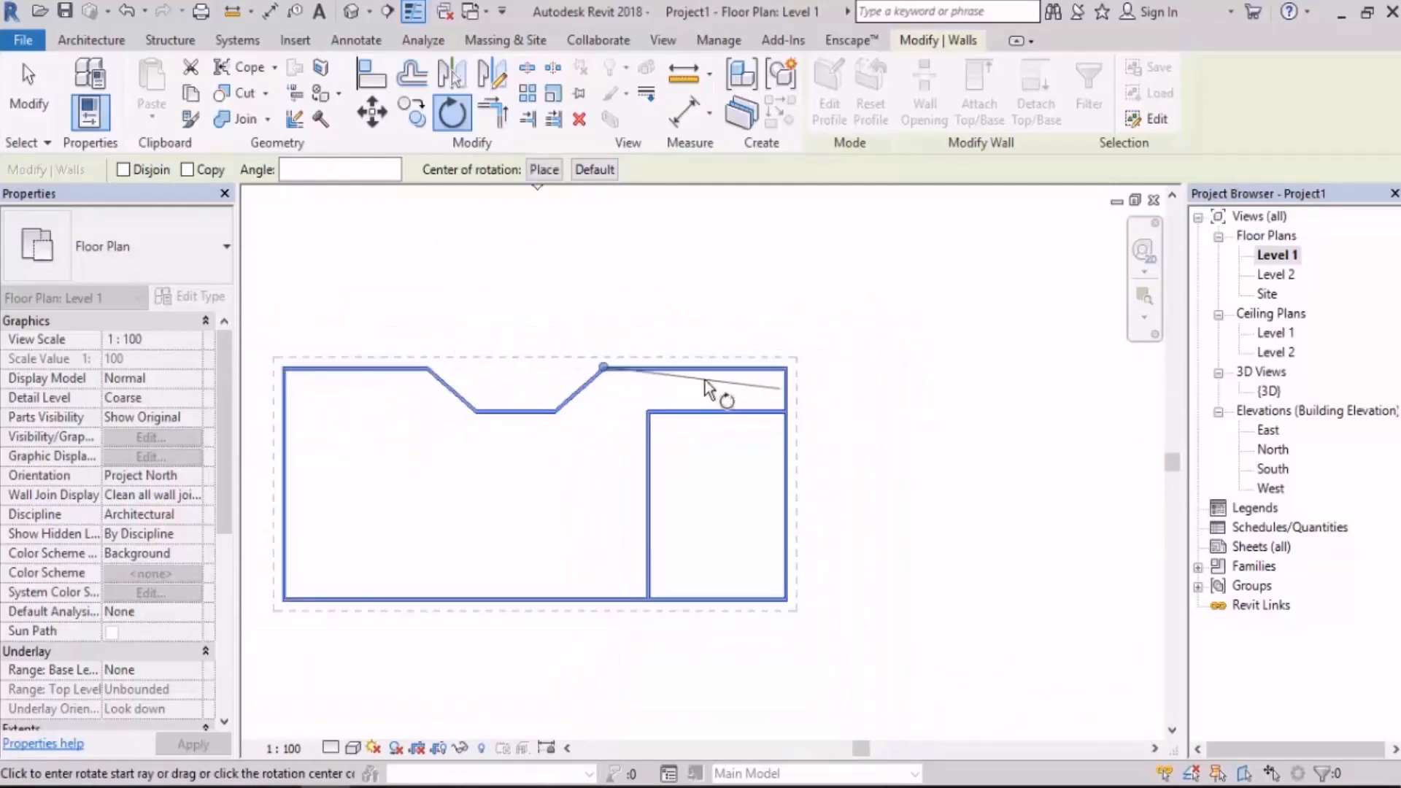
{"action": "left_click", "coordinate": [544, 170]}
{"action": "scroll", "coordinate": [786, 369], "scroll_direction": "up", "scroll_amount": 5}
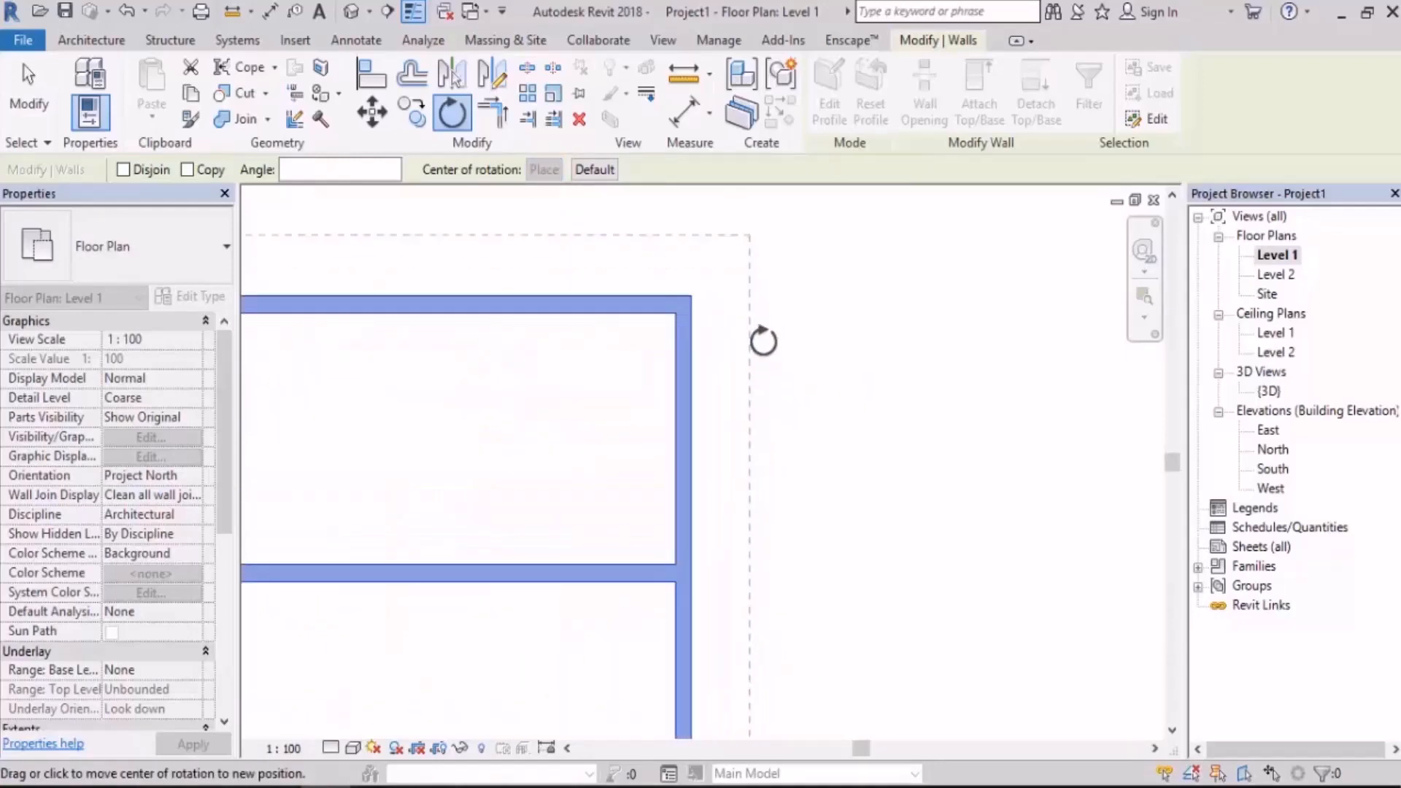
{"action": "left_click", "coordinate": [677, 312]}
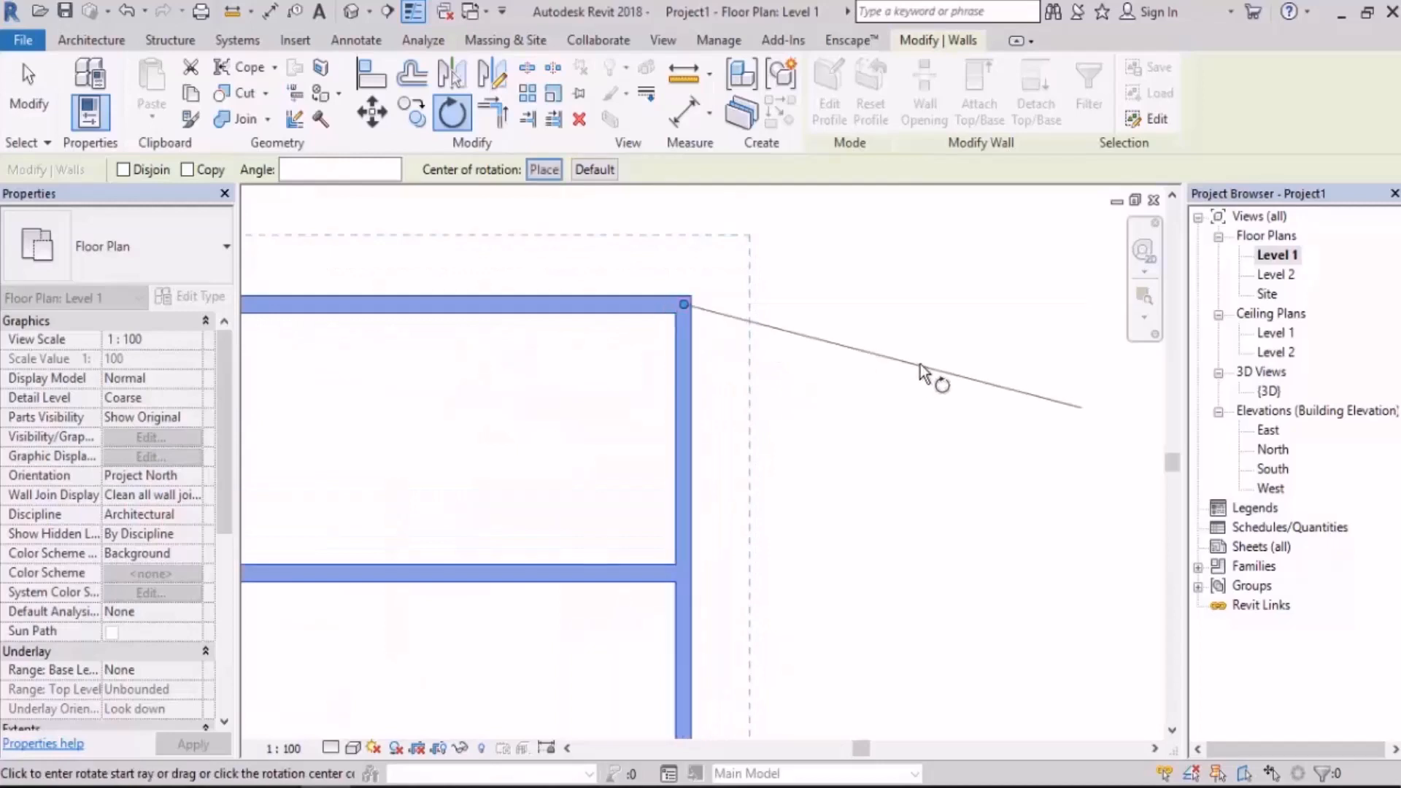
{"action": "scroll", "coordinate": [948, 328], "scroll_direction": "down", "scroll_amount": 5}
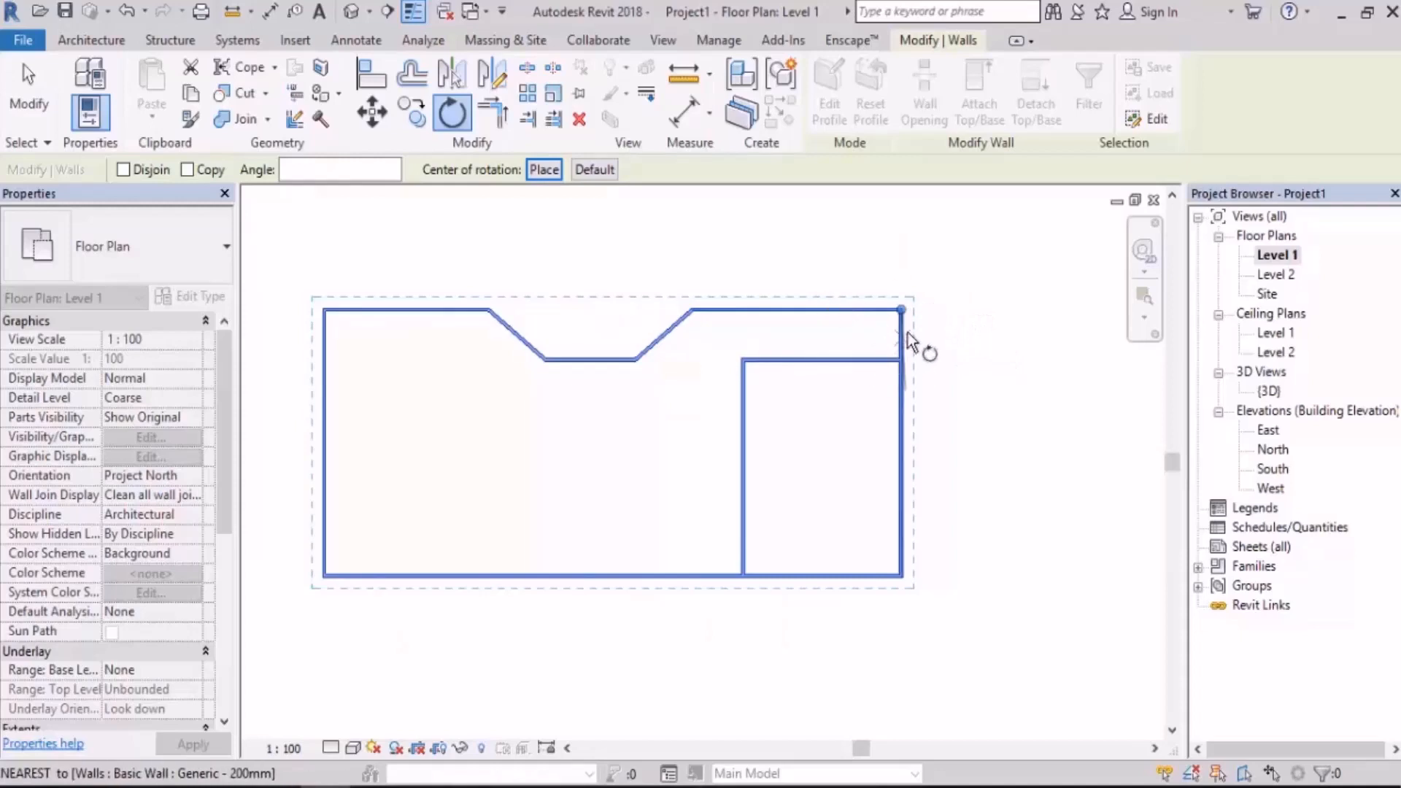
Move the center of rotation to the northwest corner, and place it at the midpoint of the recessed north wall
{"action": "left_click_drag", "start_coordinate": [901, 310], "coordinate": [315, 296]}
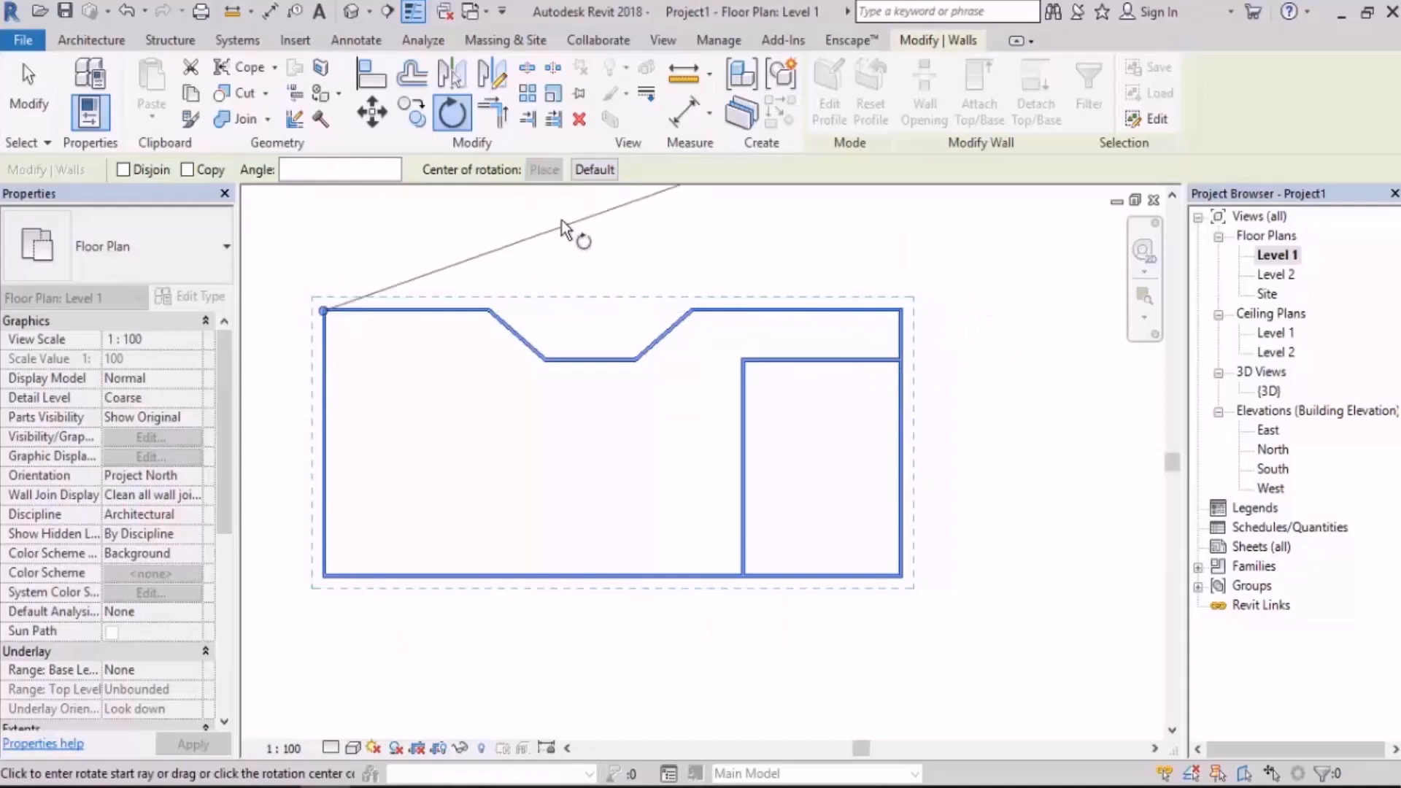
{"action": "left_click", "coordinate": [545, 169]}
{"action": "left_click", "coordinate": [589, 361]}
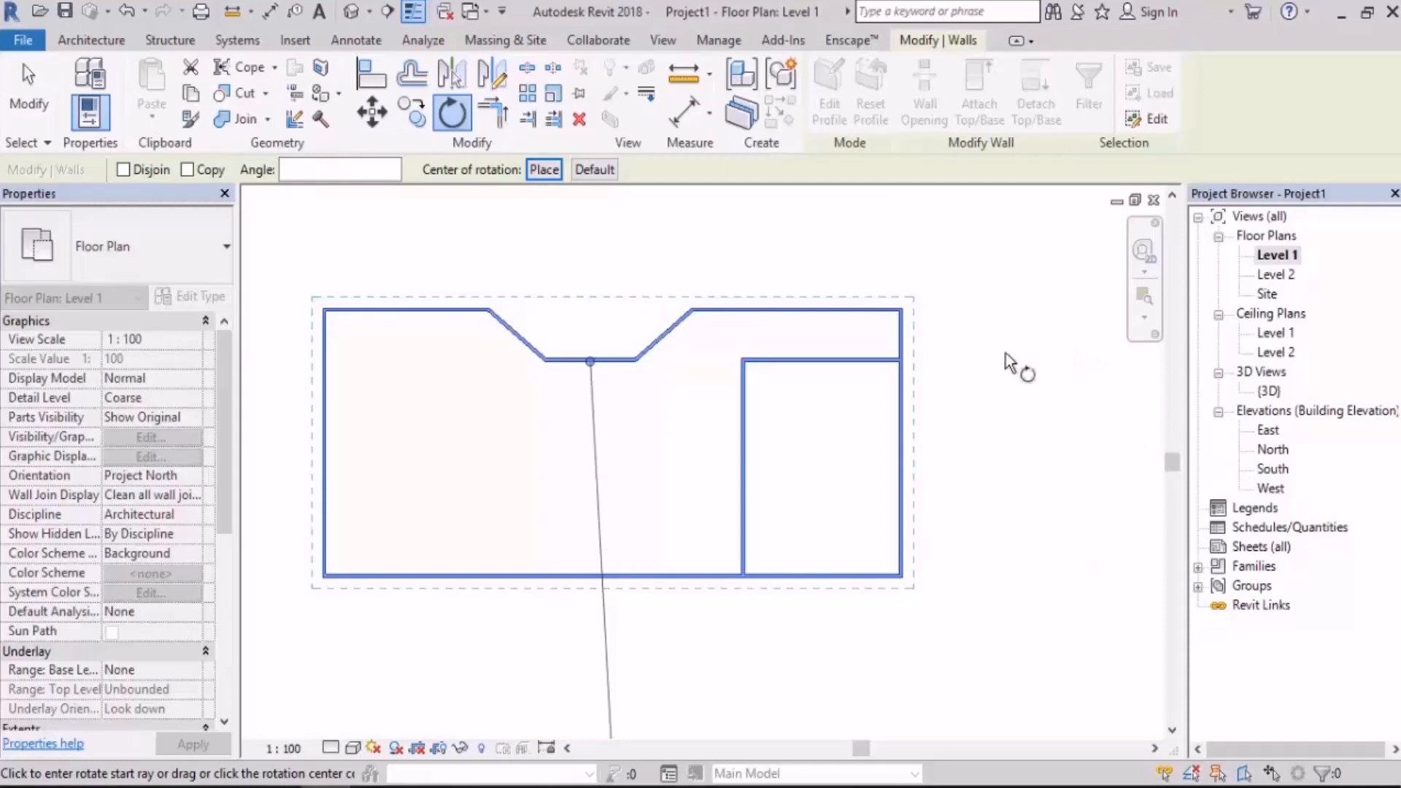
Rotate the walls 30° counterclockwise from a horizontal start ray pointing east, and undo the rotation
{"action": "middle_click_drag", "start_coordinate": [1010, 363], "coordinate": [972, 456]}
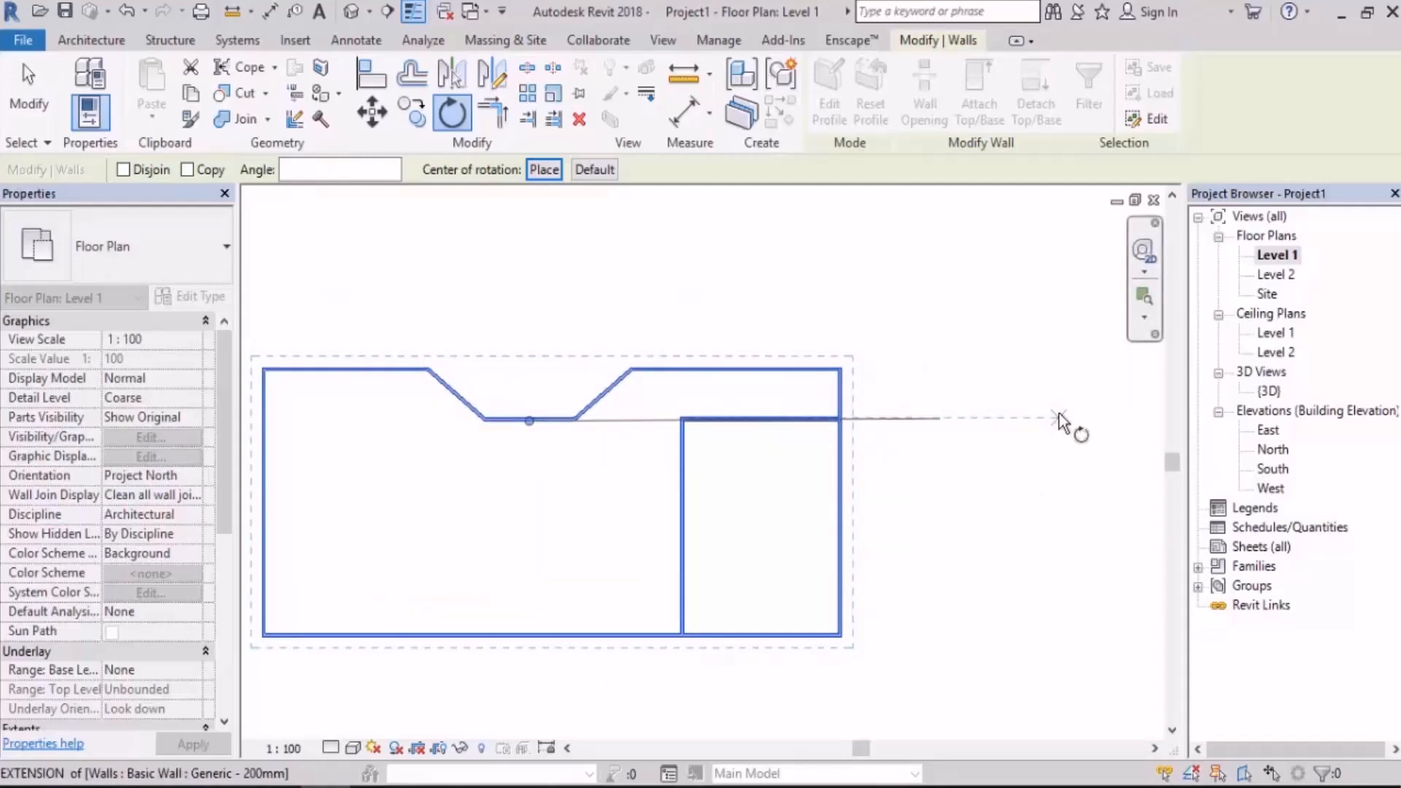
{"action": "left_click", "coordinate": [1059, 418]}
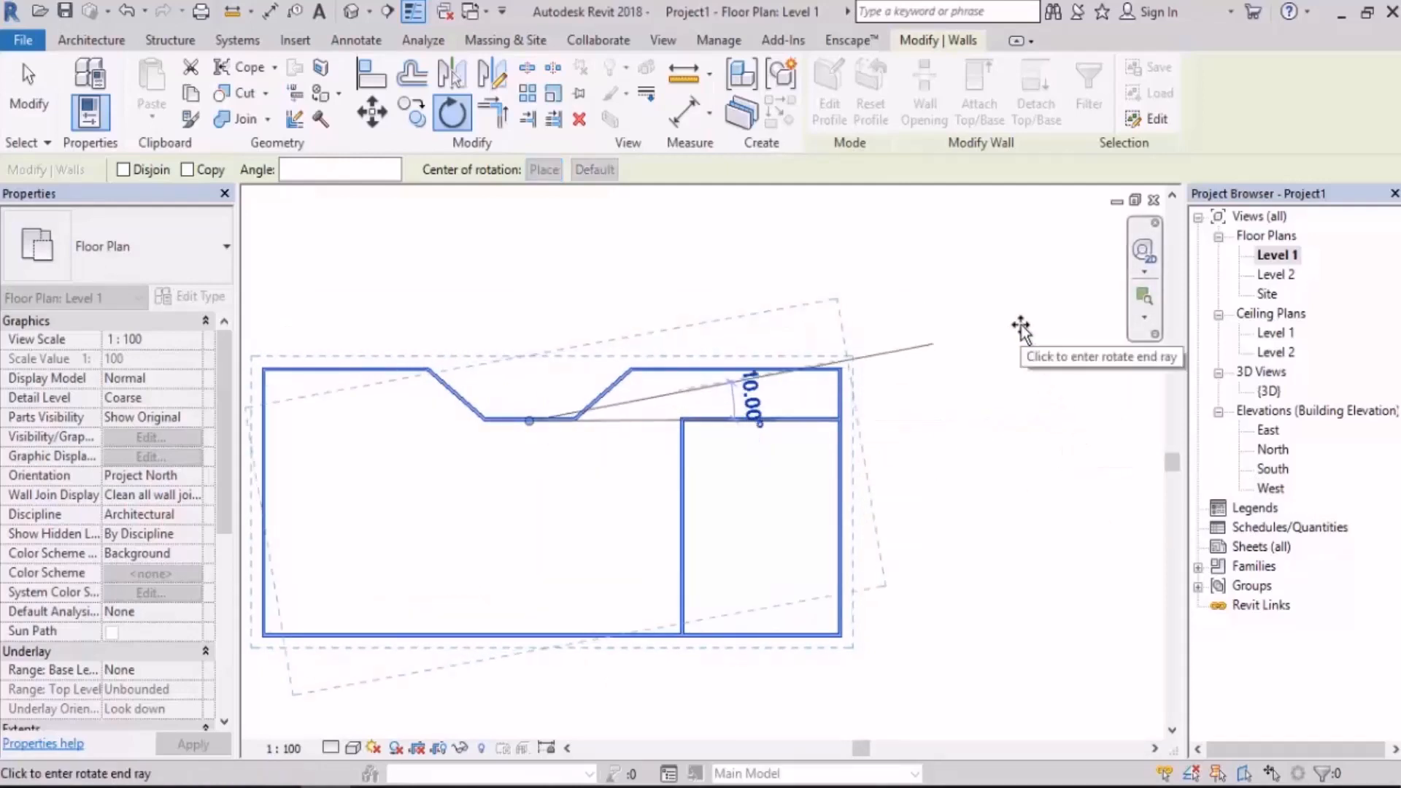
{"action": "scroll", "coordinate": [1023, 330], "scroll_direction": "down", "scroll_amount": 2}
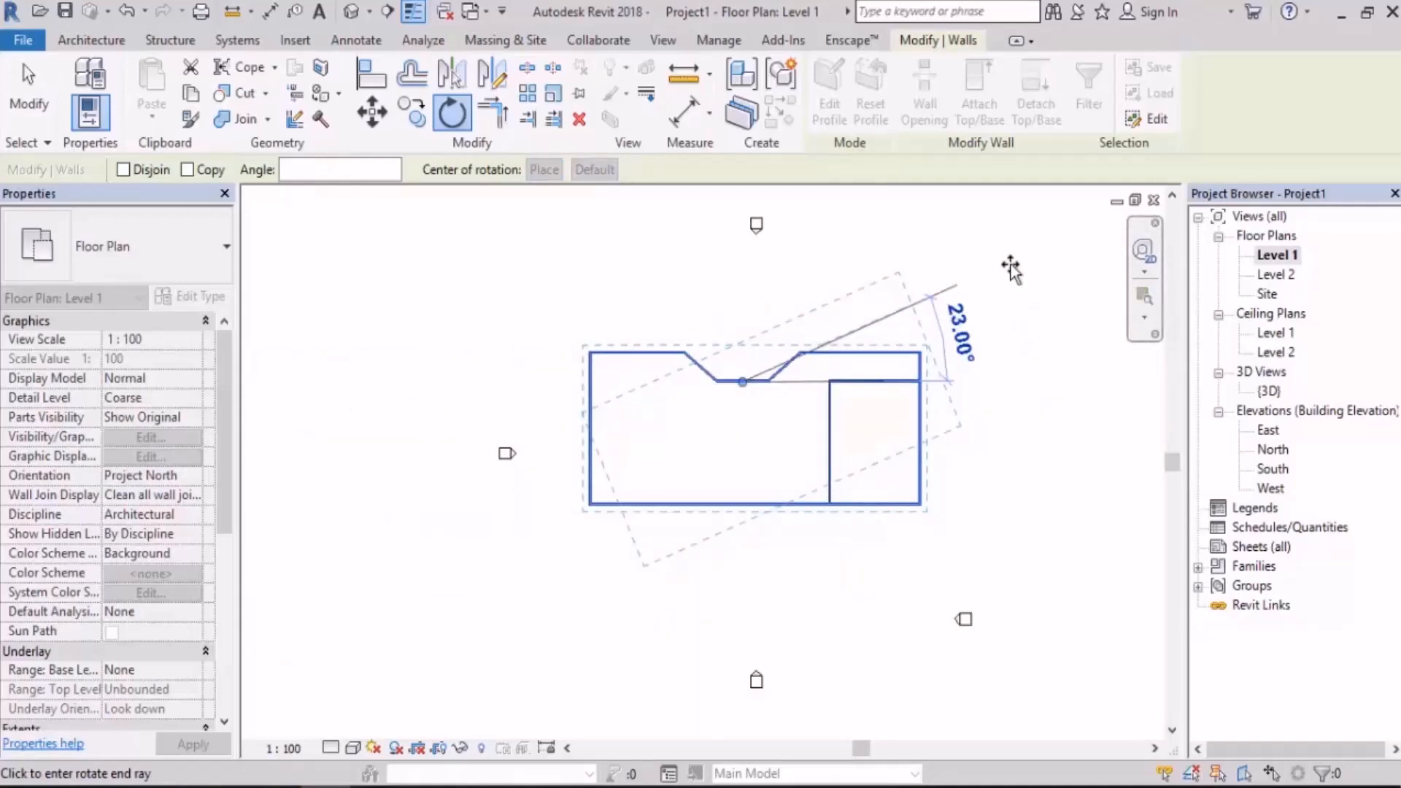
{"action": "type", "text": "30"}
{"action": "key", "text": "Return"}
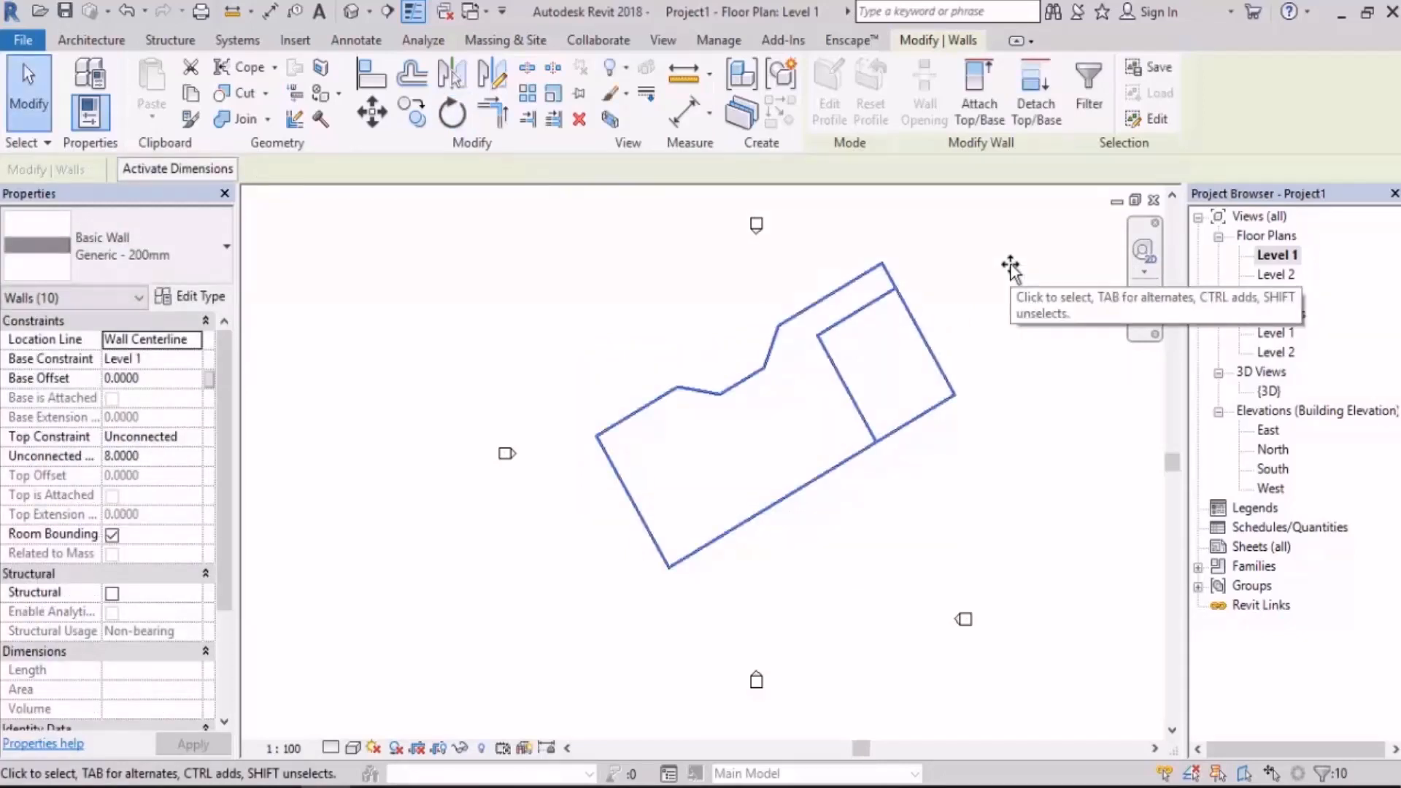
{"action": "key", "text": "ctrl+z"}
Rotate all walls 40° counterclockwise about the recessed wall's midpoint from a start ray pointing straight south, and undo it
{"action": "left_click_drag", "start_coordinate": [994, 287], "coordinate": [575, 519]}
{"action": "left_click", "coordinate": [453, 115]}
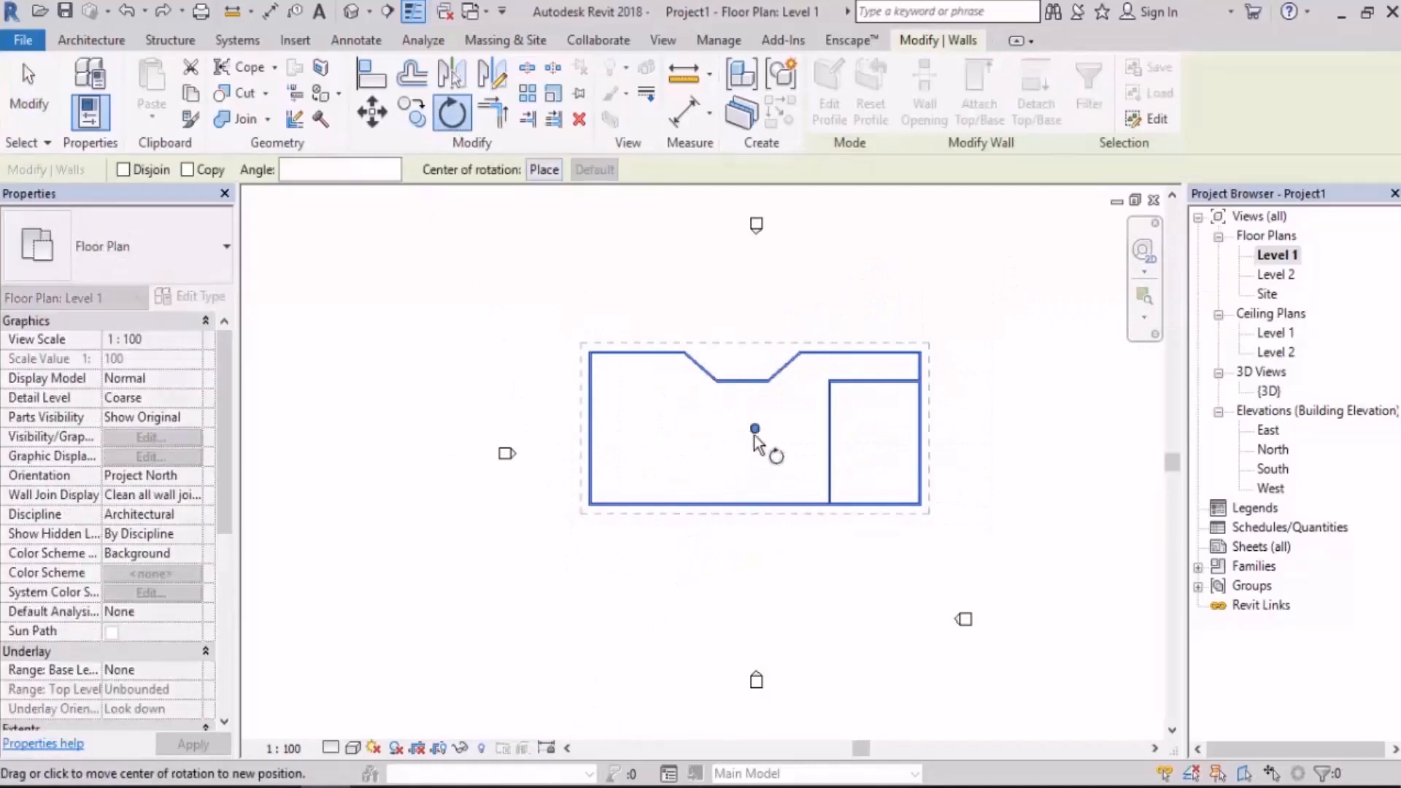
{"action": "left_click_drag", "start_coordinate": [755, 431], "coordinate": [741, 380]}
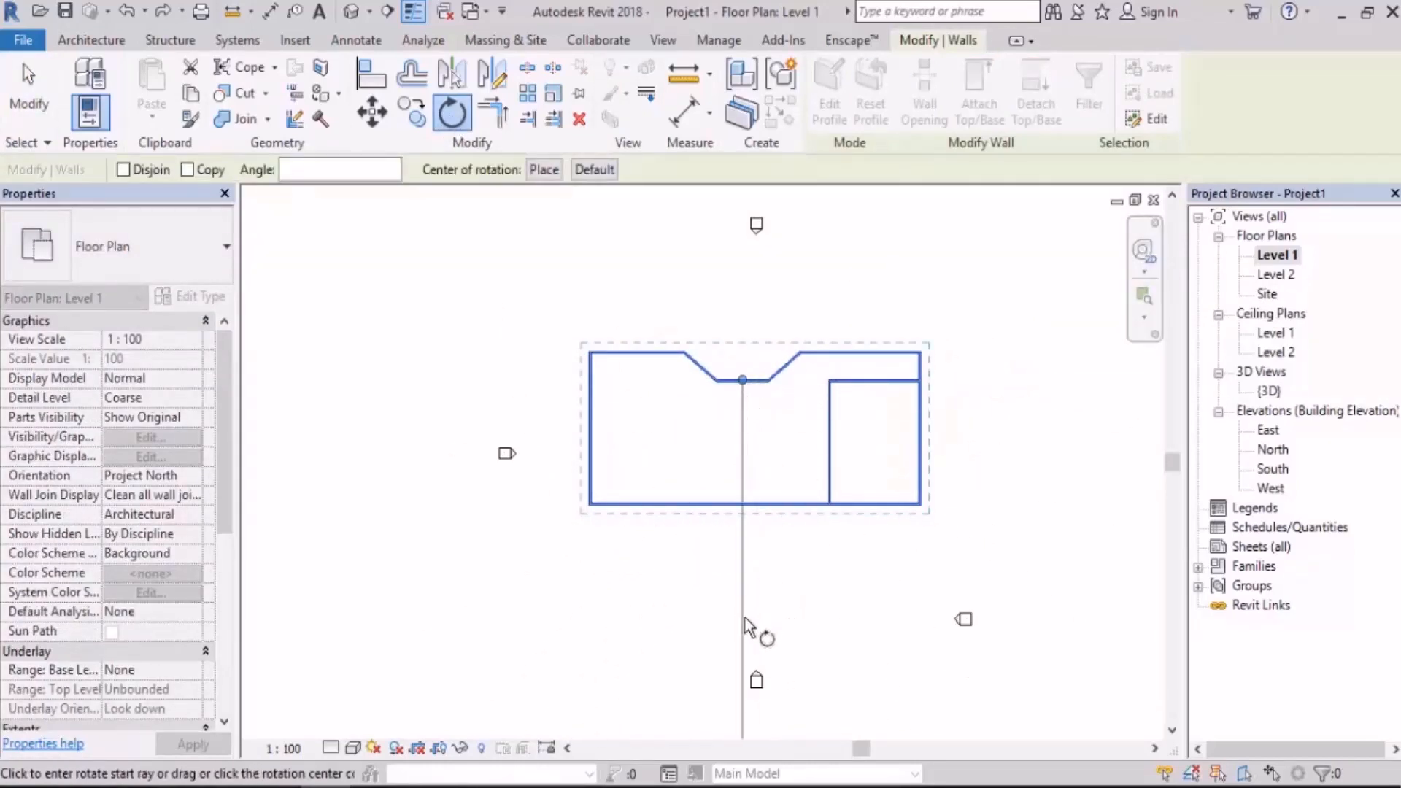
{"action": "left_click", "coordinate": [742, 584]}
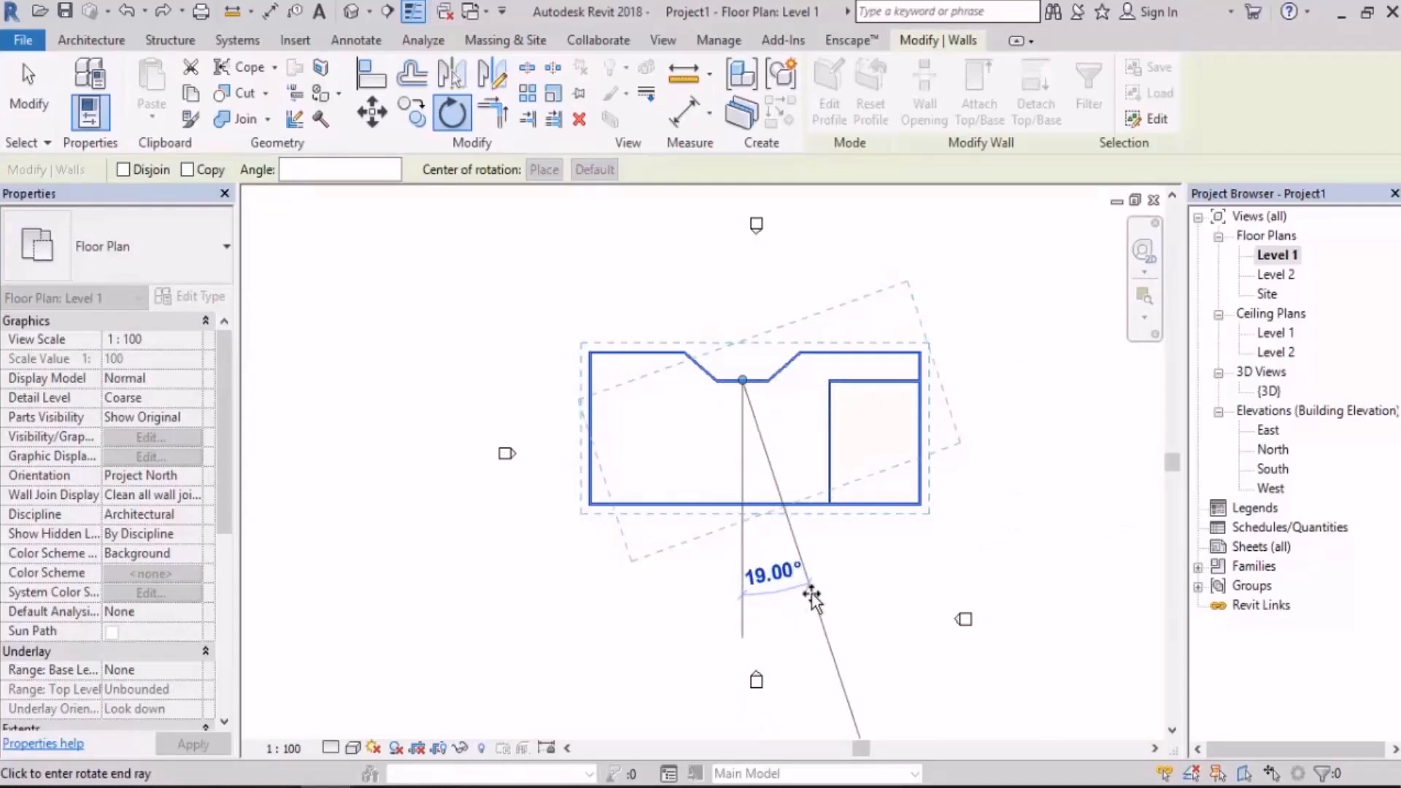
{"action": "type", "text": "40"}
{"action": "key", "text": "Return"}
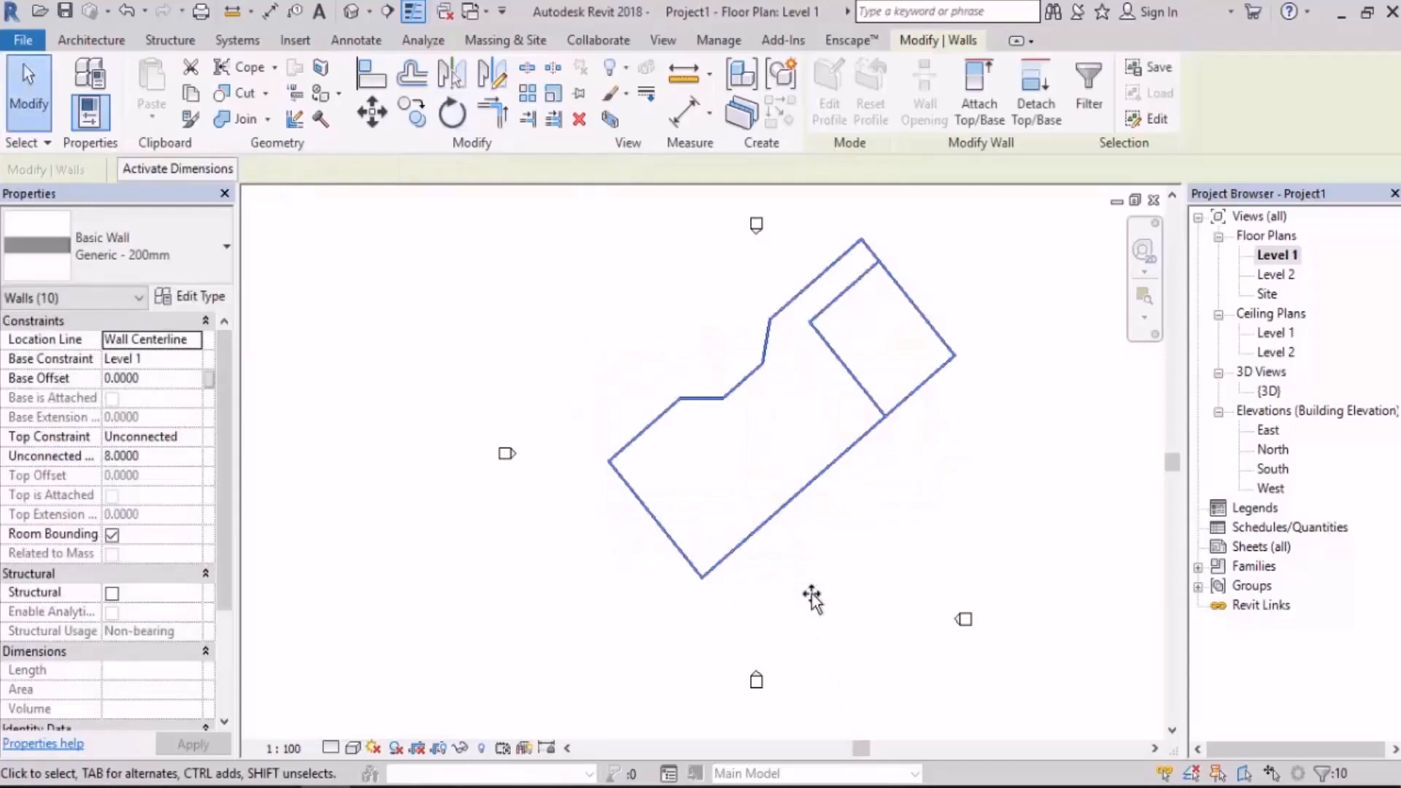
{"action": "key", "text": "ctrl+z"}
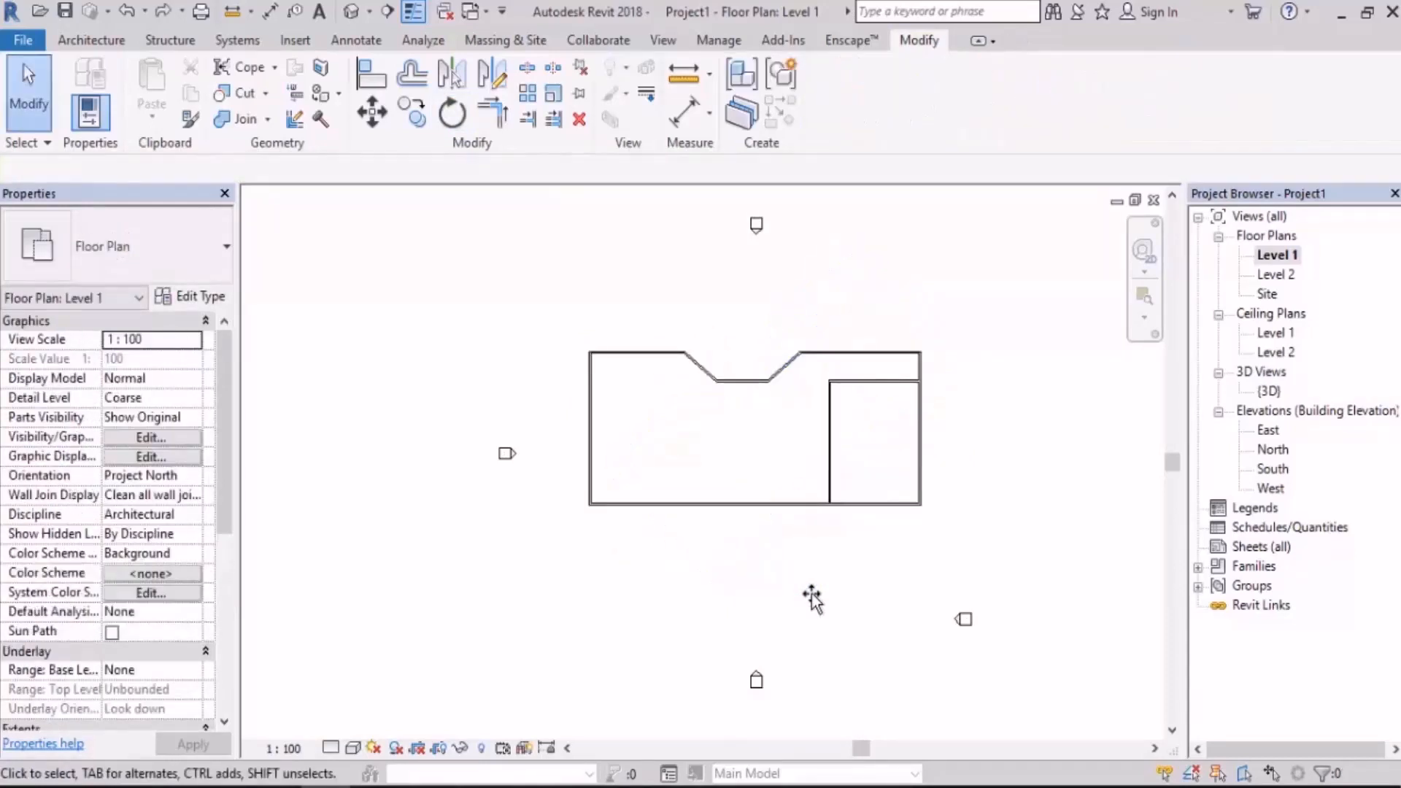
Rotate all walls 30° clockwise about the recessed wall's midpoint from a horizontal start ray pointing east, and undo it
{"action": "left_click_drag", "start_coordinate": [947, 317], "coordinate": [593, 558]}
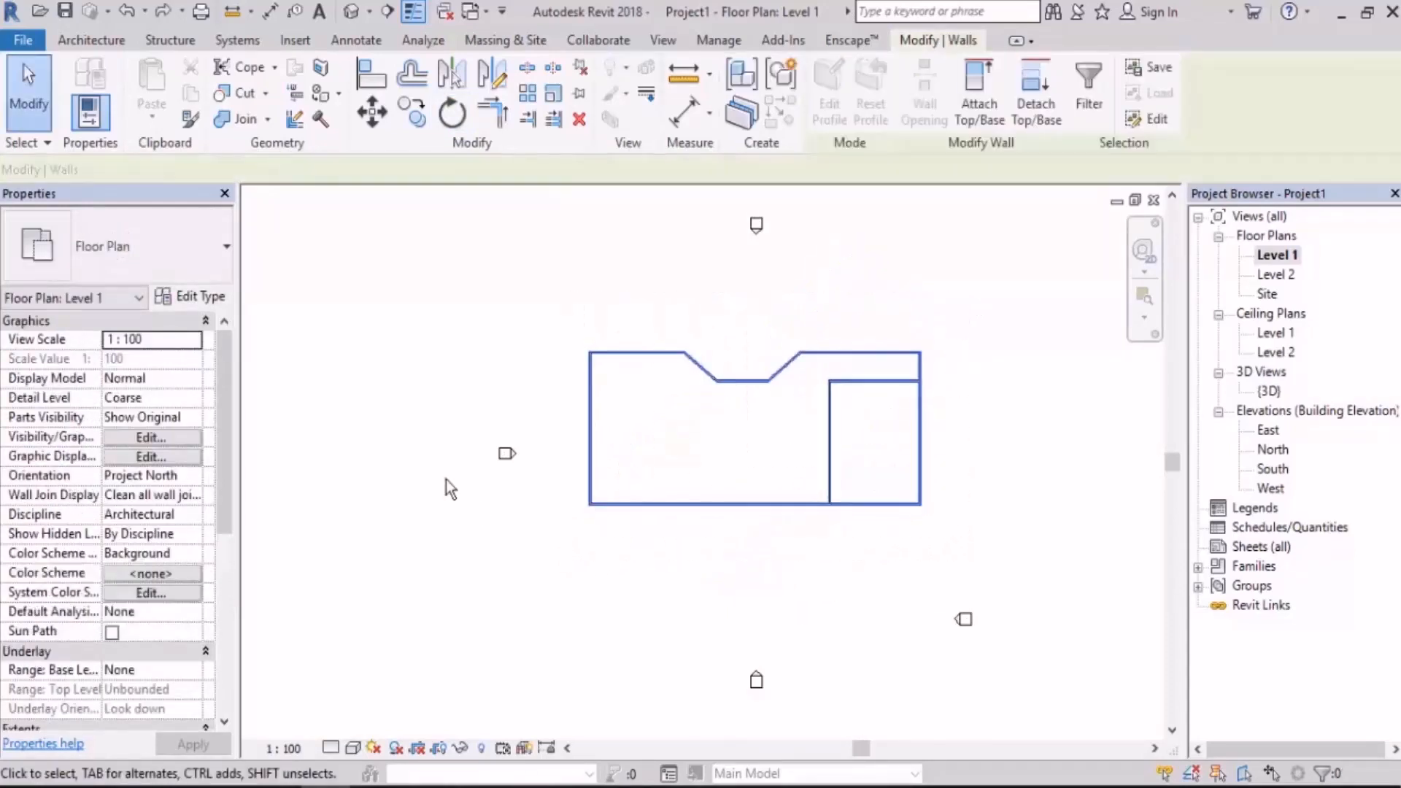
{"action": "left_click", "coordinate": [452, 113]}
{"action": "middle_click_drag", "start_coordinate": [797, 462], "coordinate": [725, 462]}
{"action": "left_click_drag", "start_coordinate": [710, 442], "coordinate": [705, 392]}
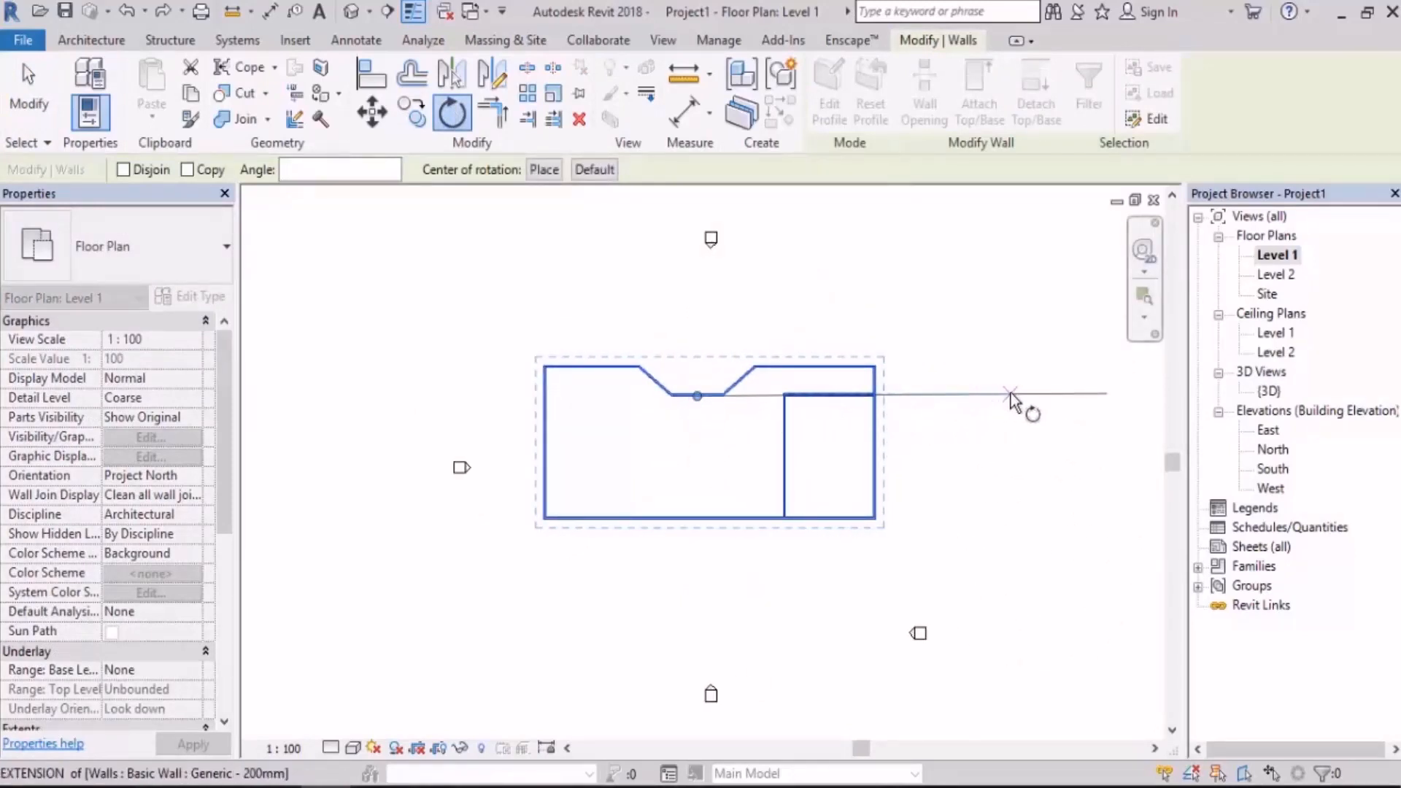
{"action": "left_click", "coordinate": [1009, 394]}
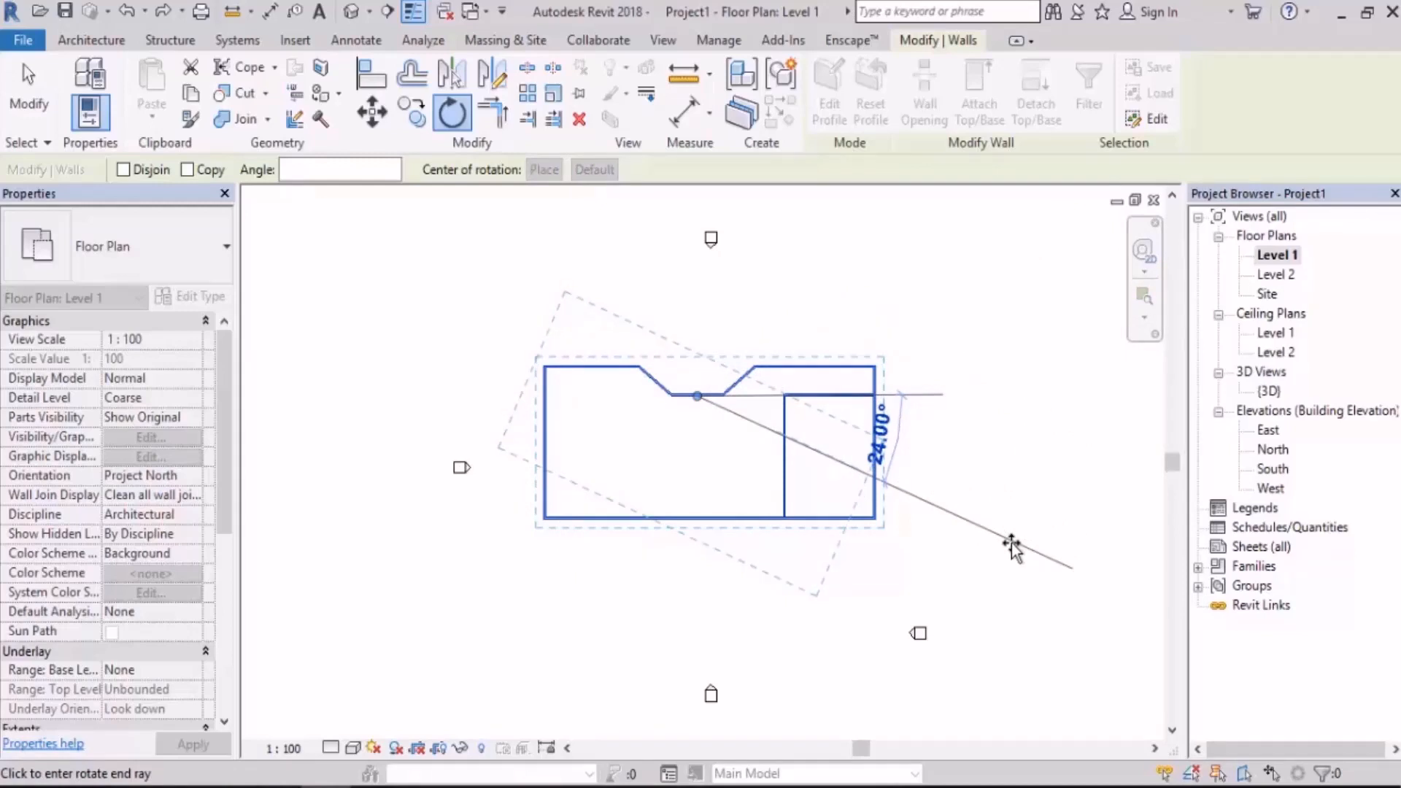
{"action": "type", "text": "30"}
{"action": "key", "text": "Return"}
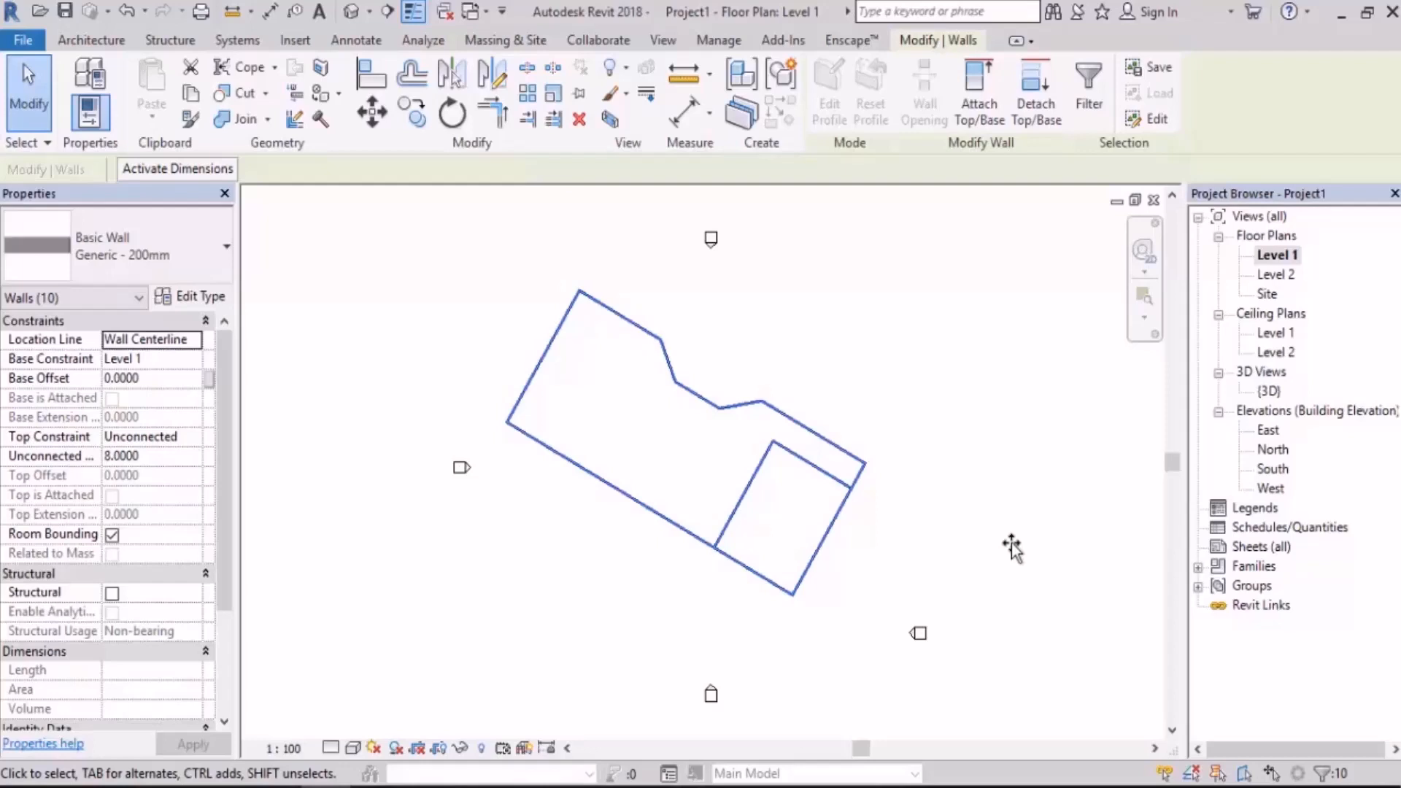
{"action": "key", "text": "ctrl+z"}
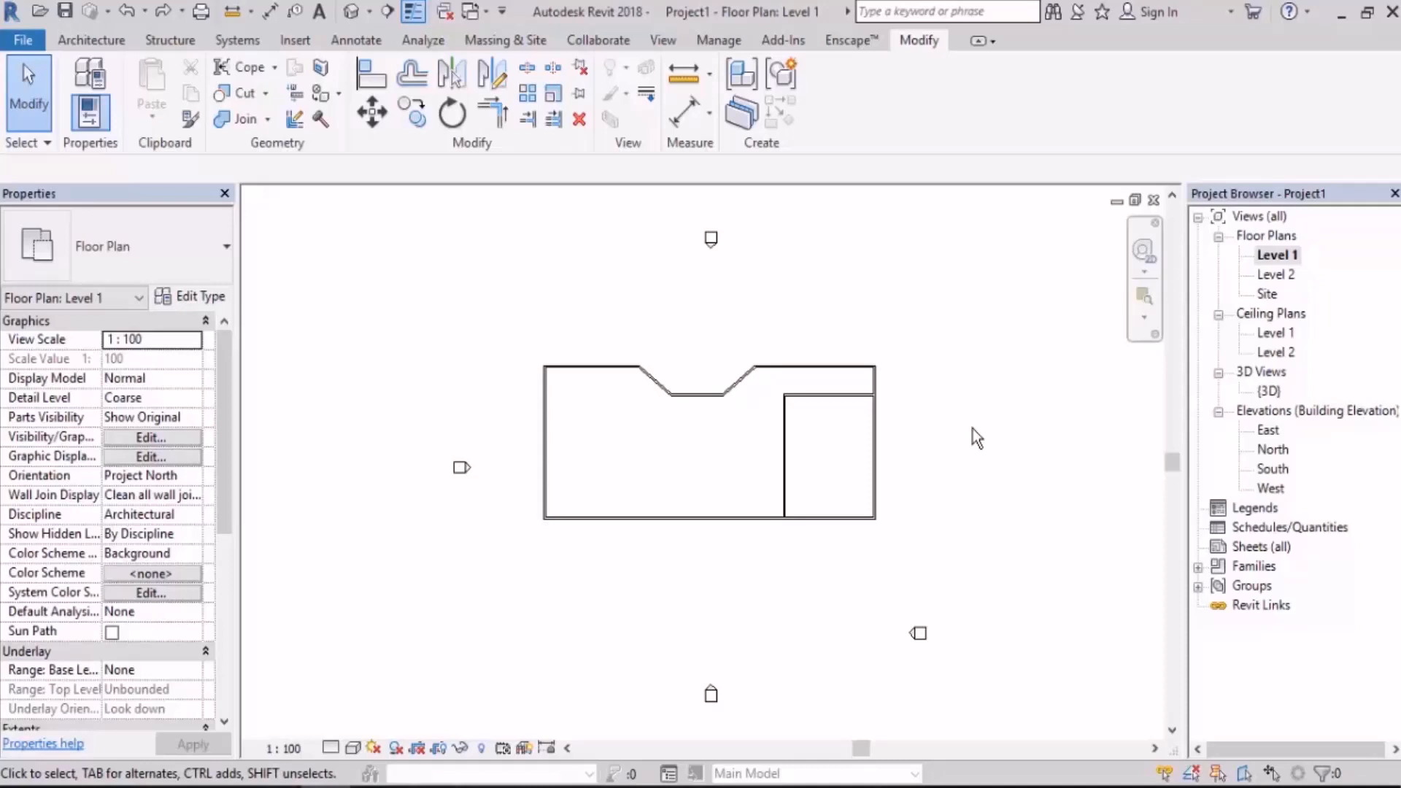
Start a Rotate with Copy enabled on all ten walls, and place the center of rotation at the southeast corner
{"action": "scroll", "coordinate": [835, 437], "scroll_direction": "up", "scroll_amount": 2}
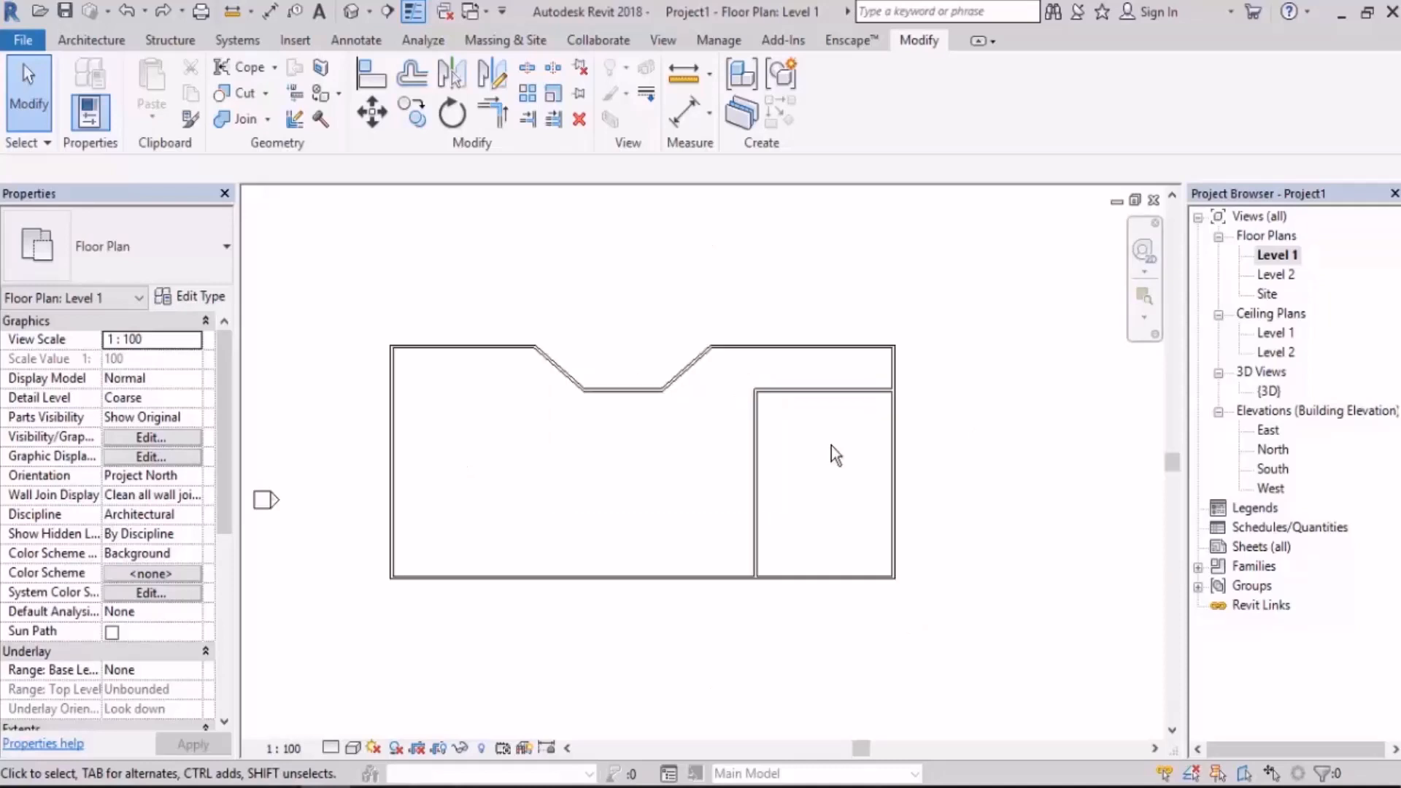
{"action": "scroll", "coordinate": [723, 426], "scroll_direction": "down", "scroll_amount": 1}
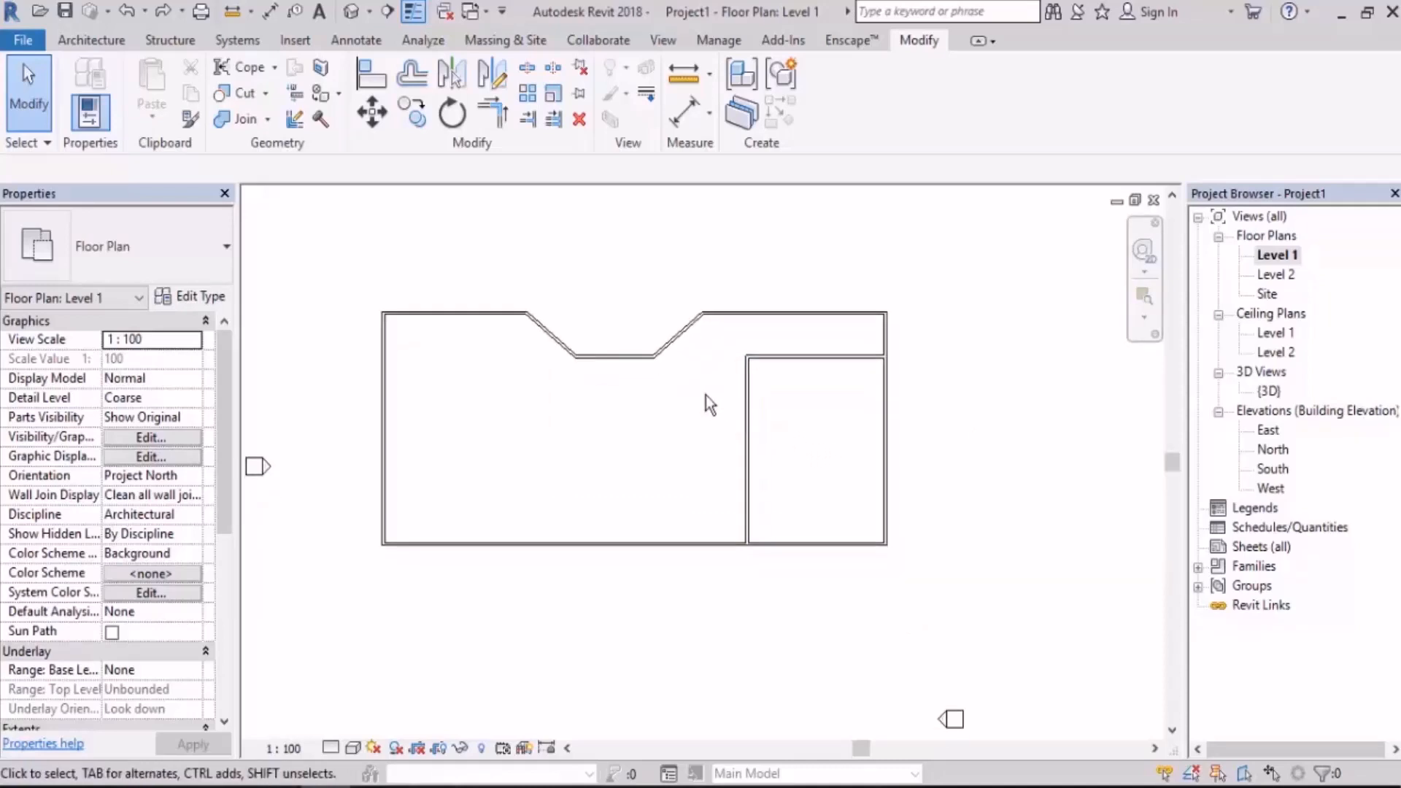
{"action": "scroll", "coordinate": [883, 364], "scroll_direction": "down", "scroll_amount": 1}
{"action": "scroll", "coordinate": [662, 350], "scroll_direction": "up", "scroll_amount": 1}
{"action": "key", "text": "Tab"}
{"action": "left_click", "coordinate": [662, 350]}
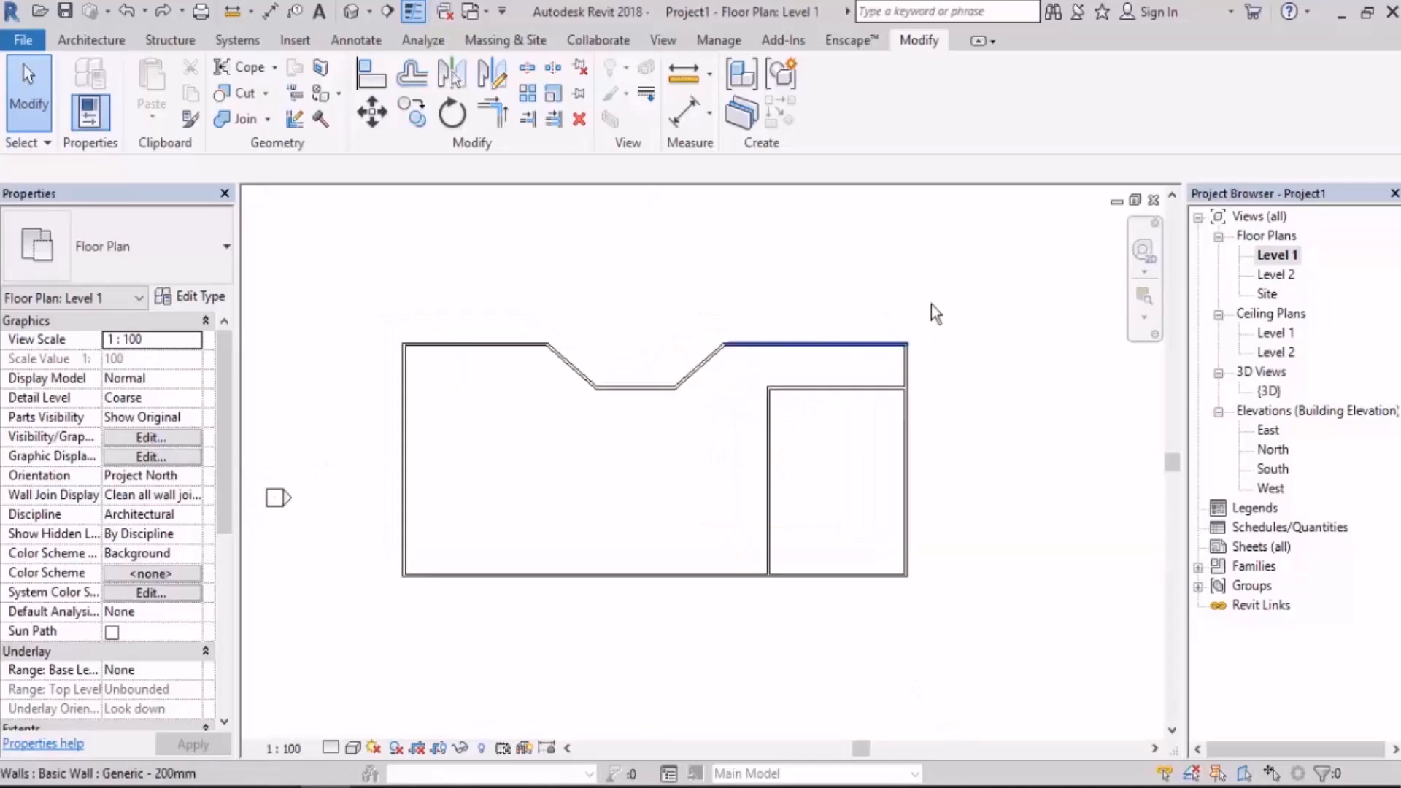
{"action": "middle_click_drag", "start_coordinate": [623, 598], "coordinate": [555, 379]}
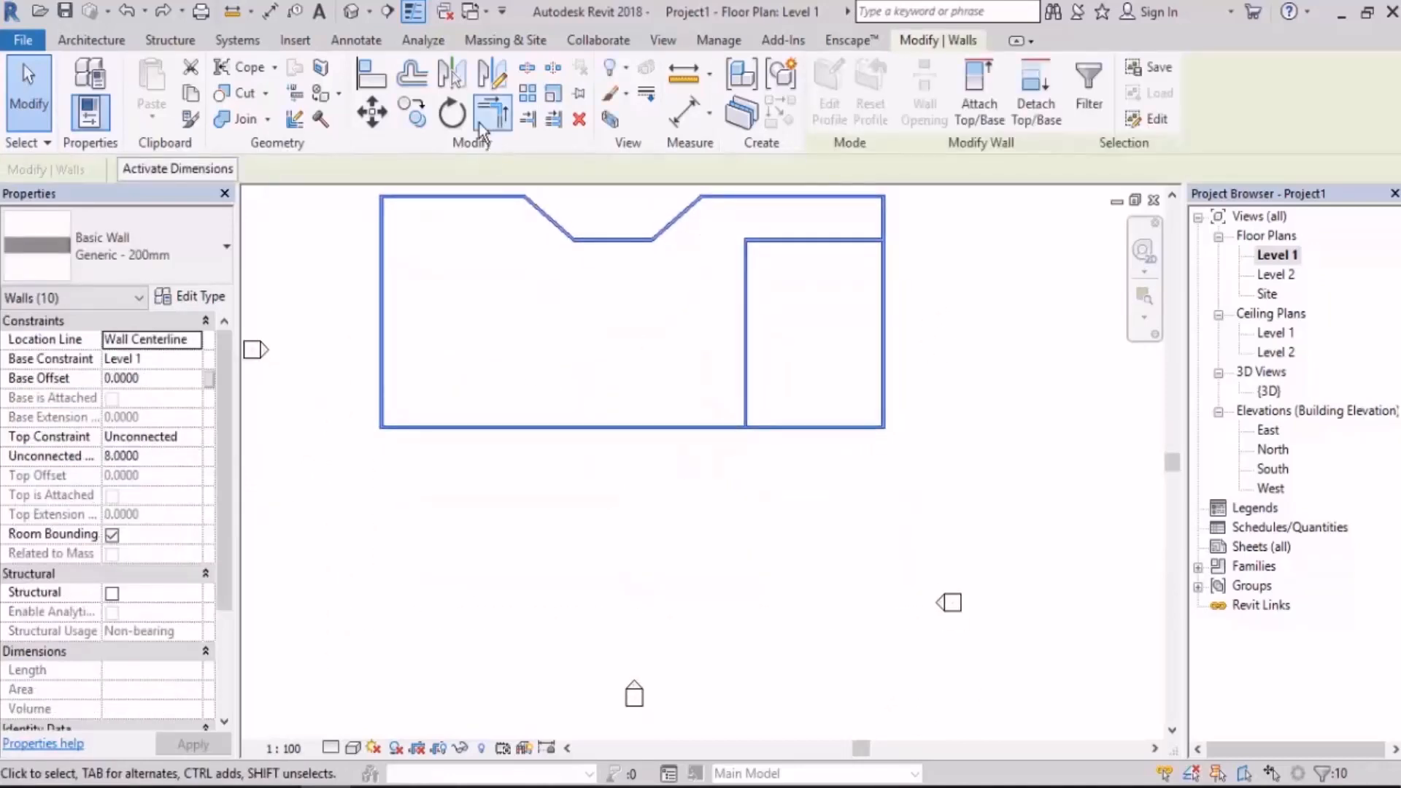
{"action": "left_click", "coordinate": [452, 113]}
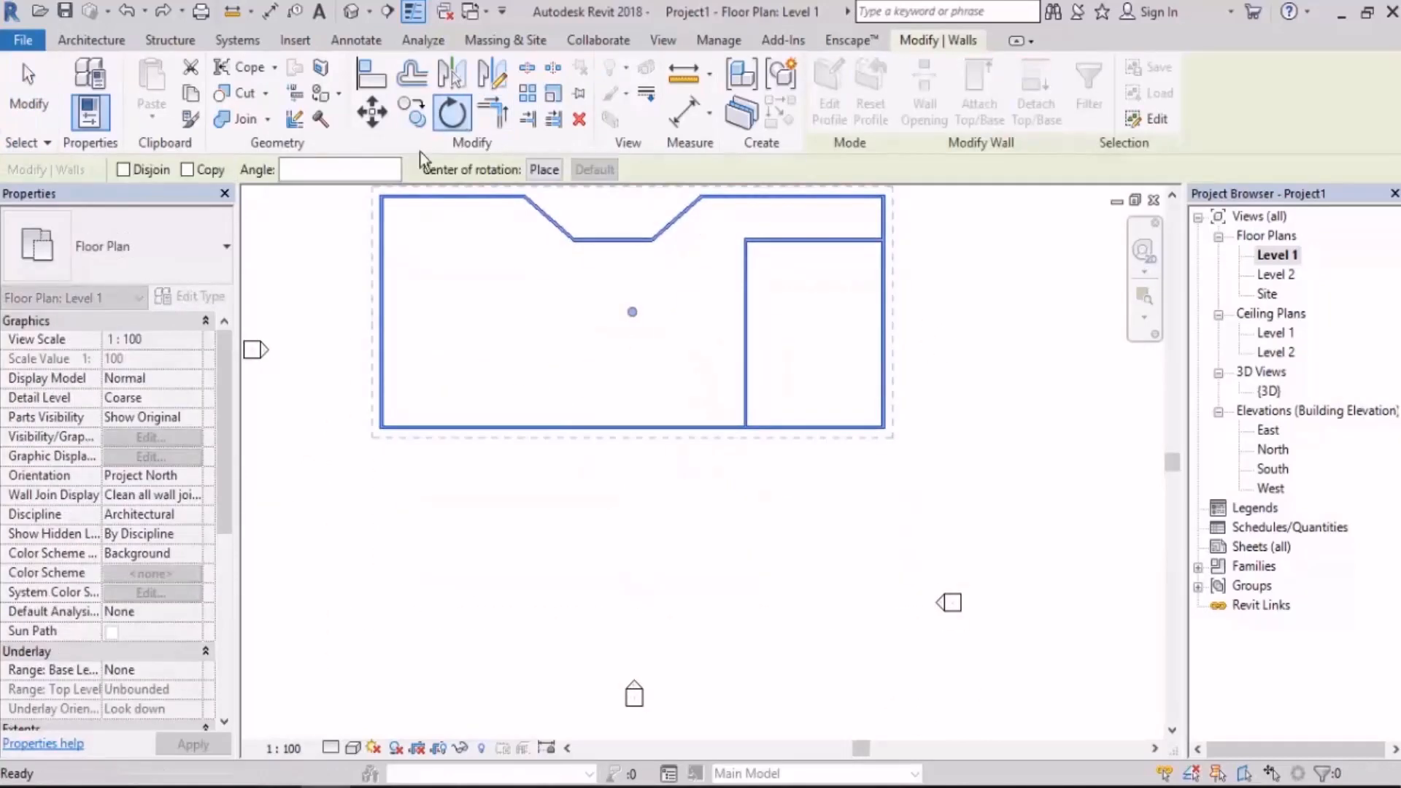
{"action": "left_click", "coordinate": [195, 170]}
{"action": "left_click", "coordinate": [543, 169]}
{"action": "scroll", "coordinate": [890, 460], "scroll_direction": "up", "scroll_amount": 4}
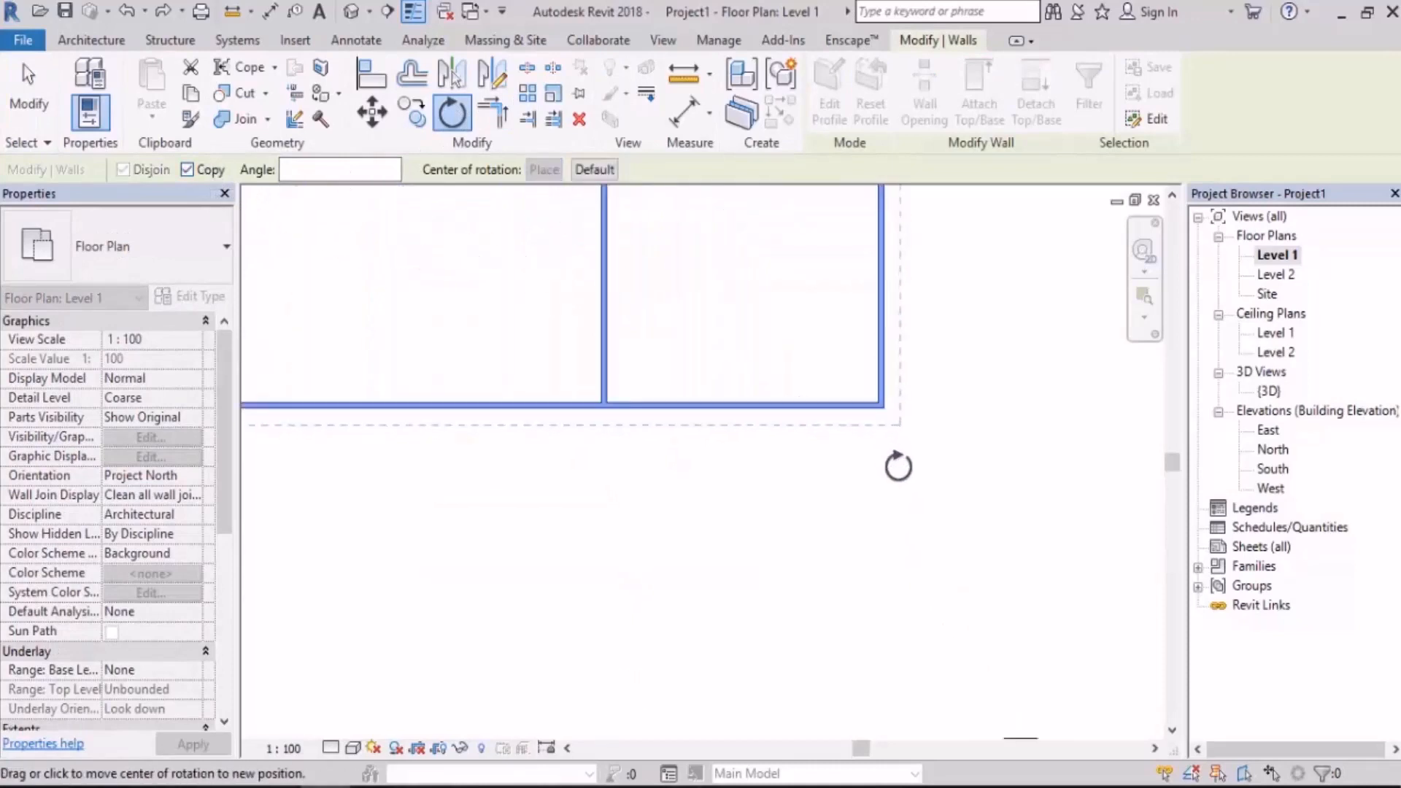
{"action": "left_click", "coordinate": [881, 399]}
{"action": "scroll", "coordinate": [897, 471], "scroll_direction": "down", "scroll_amount": 4}
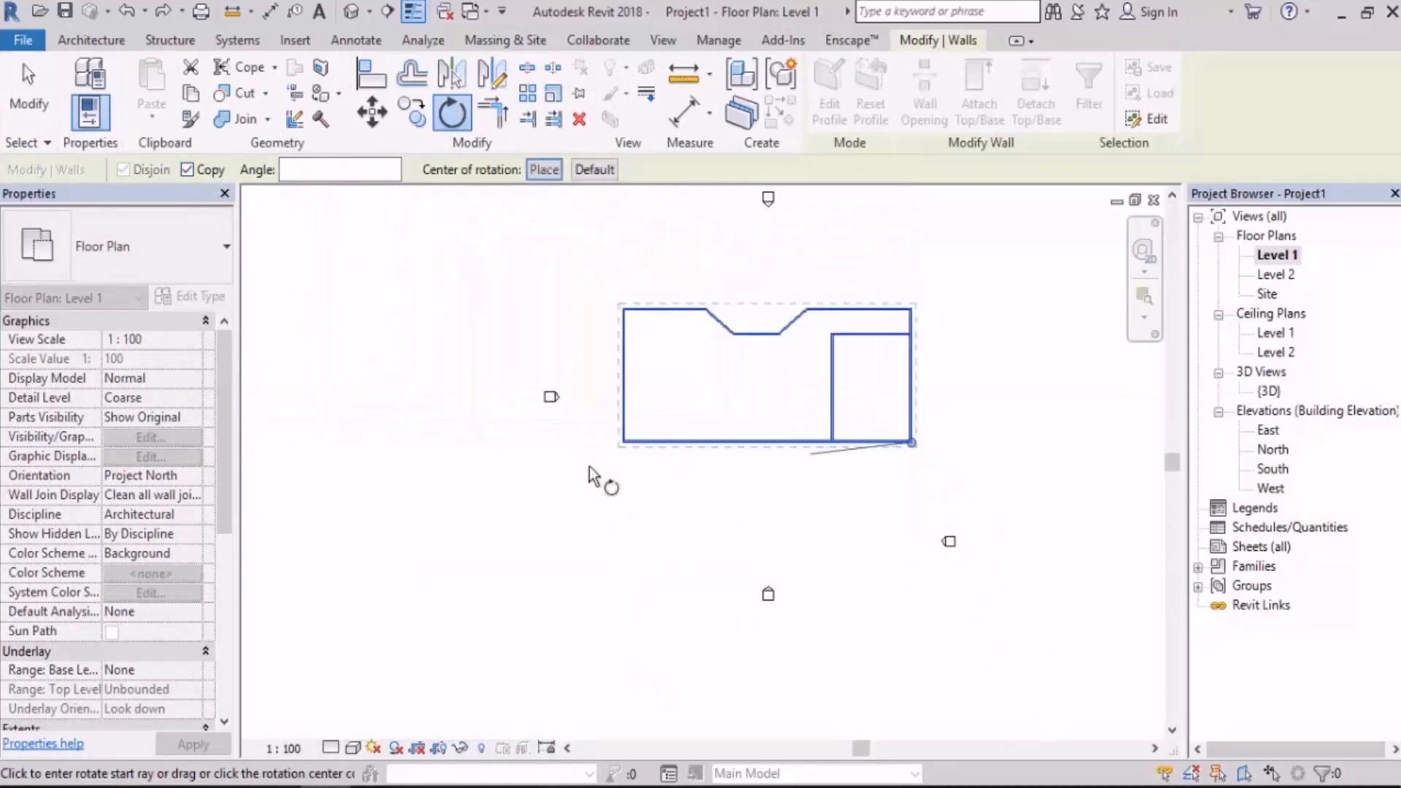
Rotate a copy of all walls 160° counterclockwise about the southeast corner from a start ray pointing west, and undo it
{"action": "left_click", "coordinate": [572, 443]}
{"action": "middle_click_drag", "start_coordinate": [992, 656], "coordinate": [668, 547]}
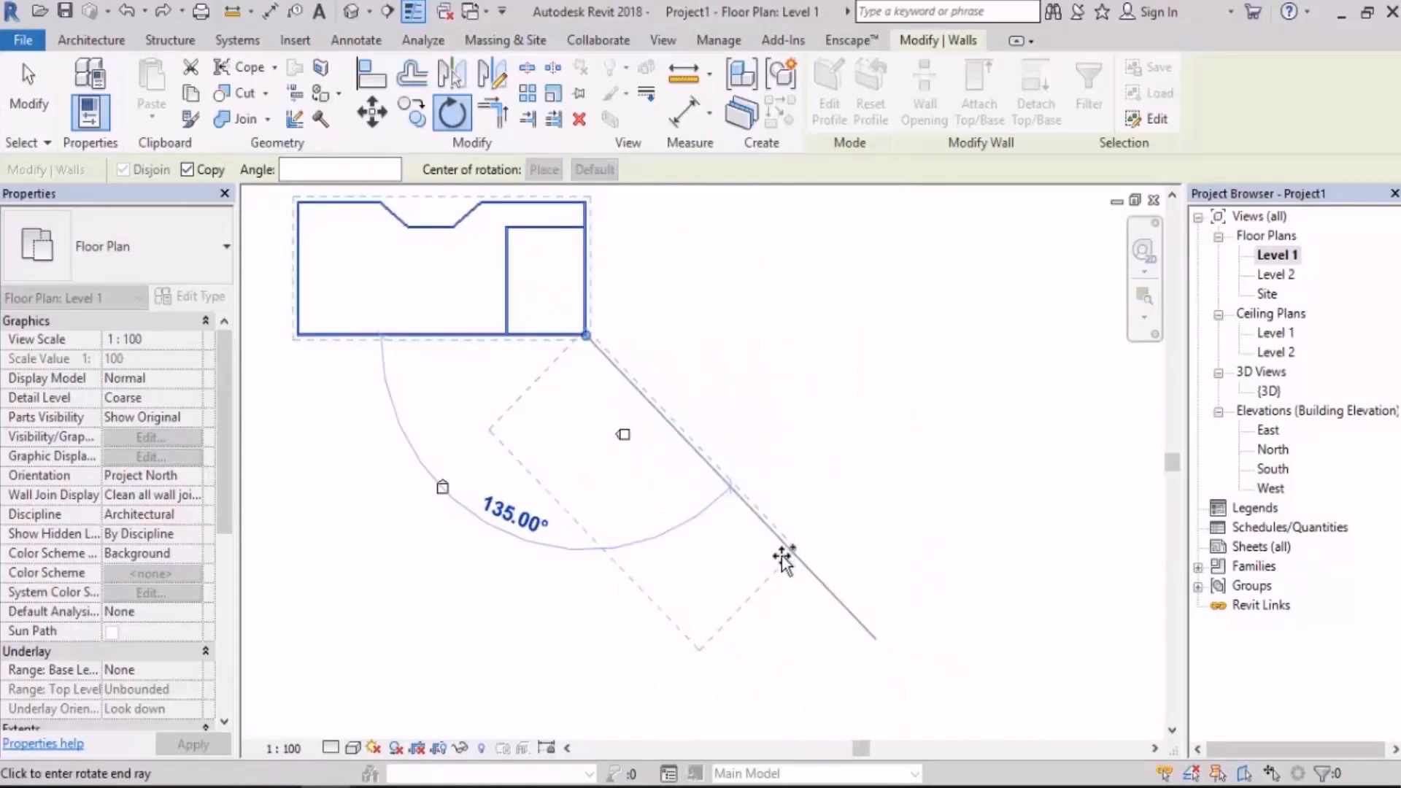
{"action": "type", "text": "160"}
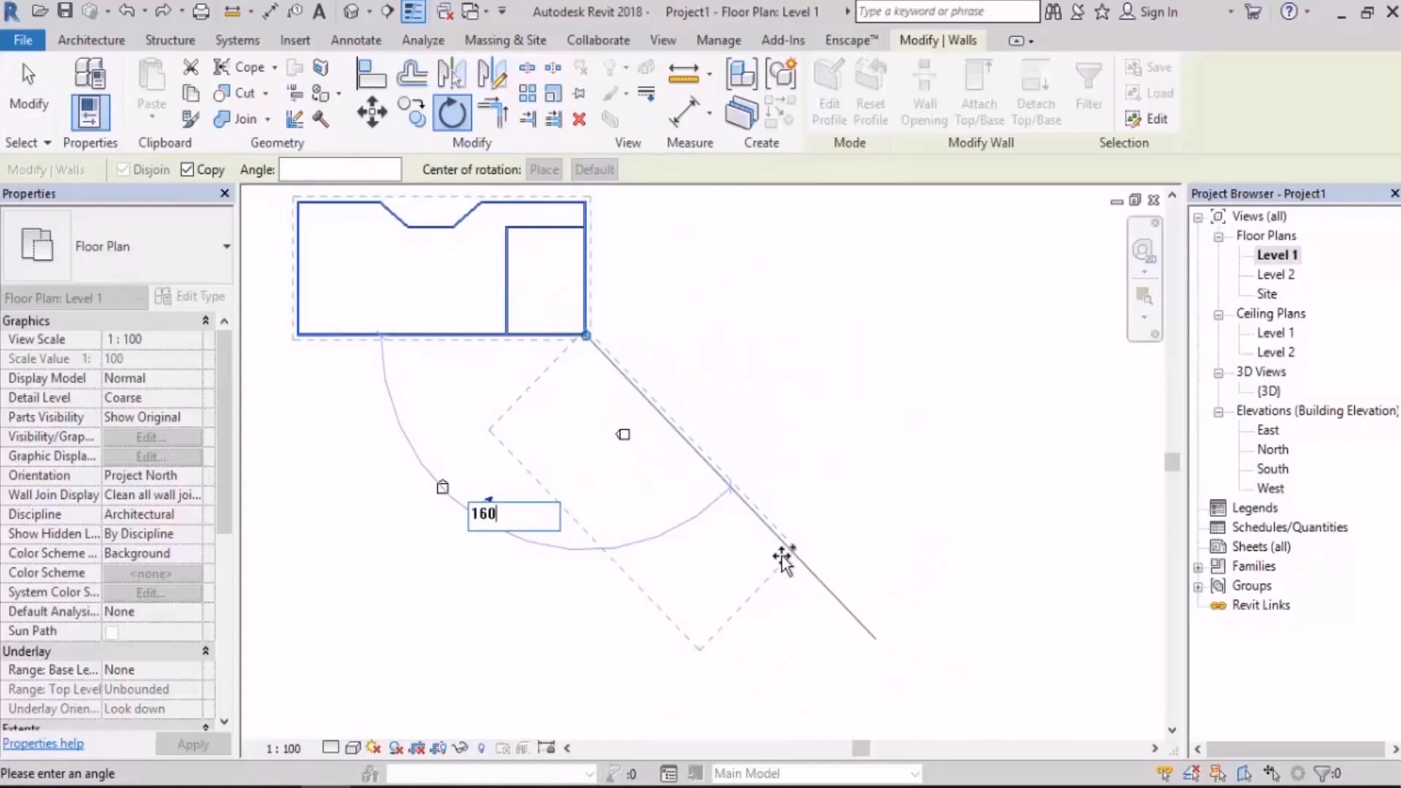
{"action": "key", "text": "Return"}
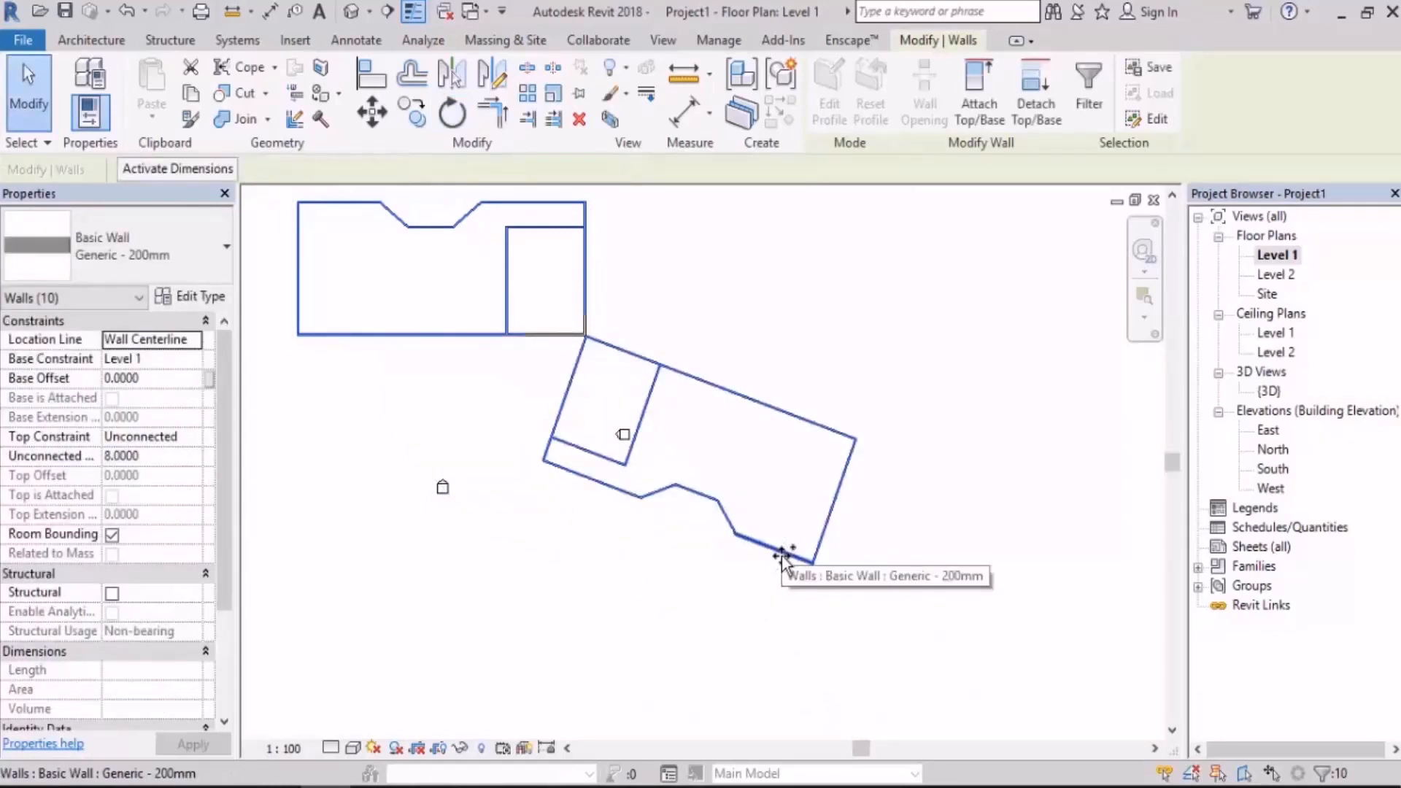
{"action": "key", "text": "ctrl+z"}
{"action": "key", "text": "Escape"}
{"action": "middle_click_drag", "start_coordinate": [478, 316], "coordinate": [603, 518]}
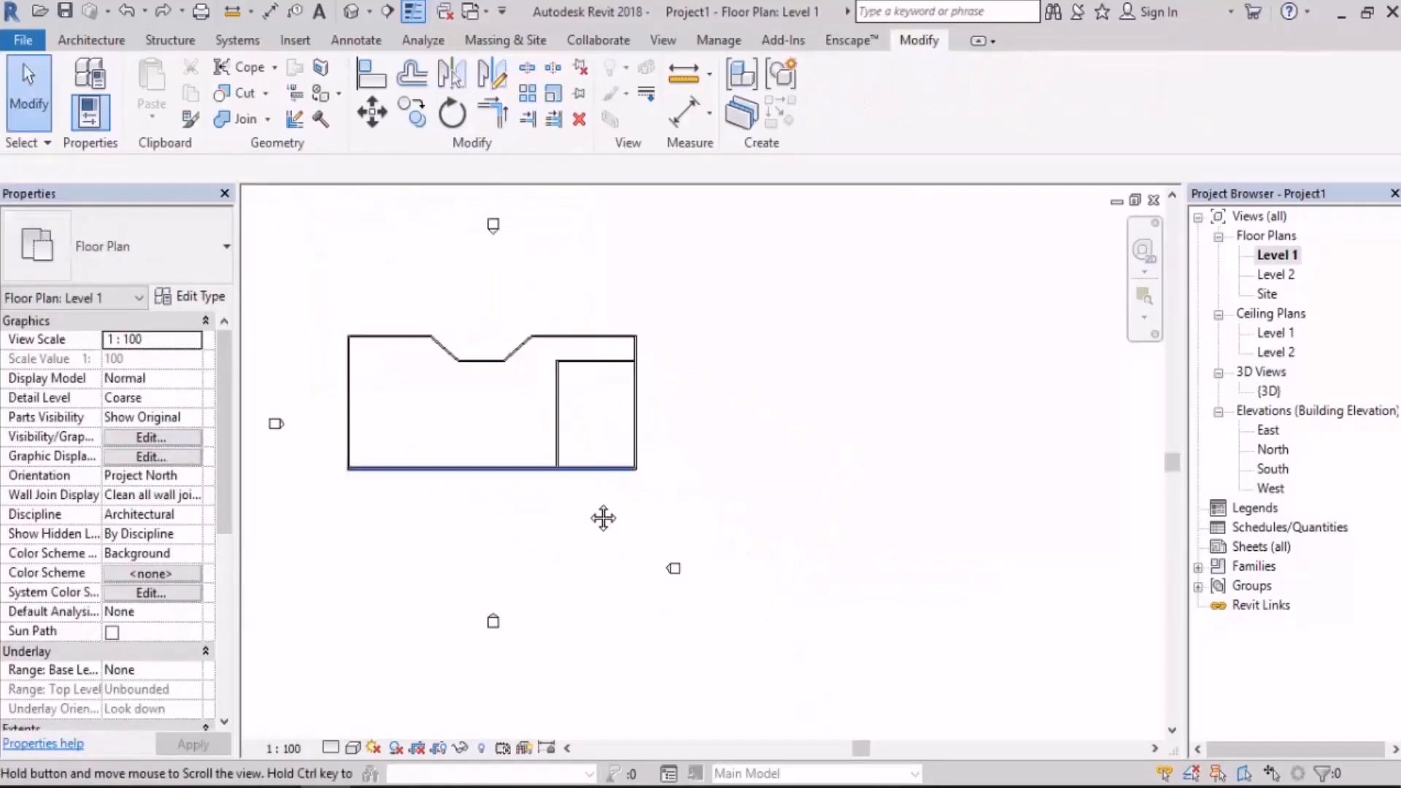
Rotate the diagonal wall east of the recess counterclockwise about its midpoint without Disjoin, and undo the rotation
{"action": "scroll", "coordinate": [603, 518], "scroll_direction": "up", "scroll_amount": 6}
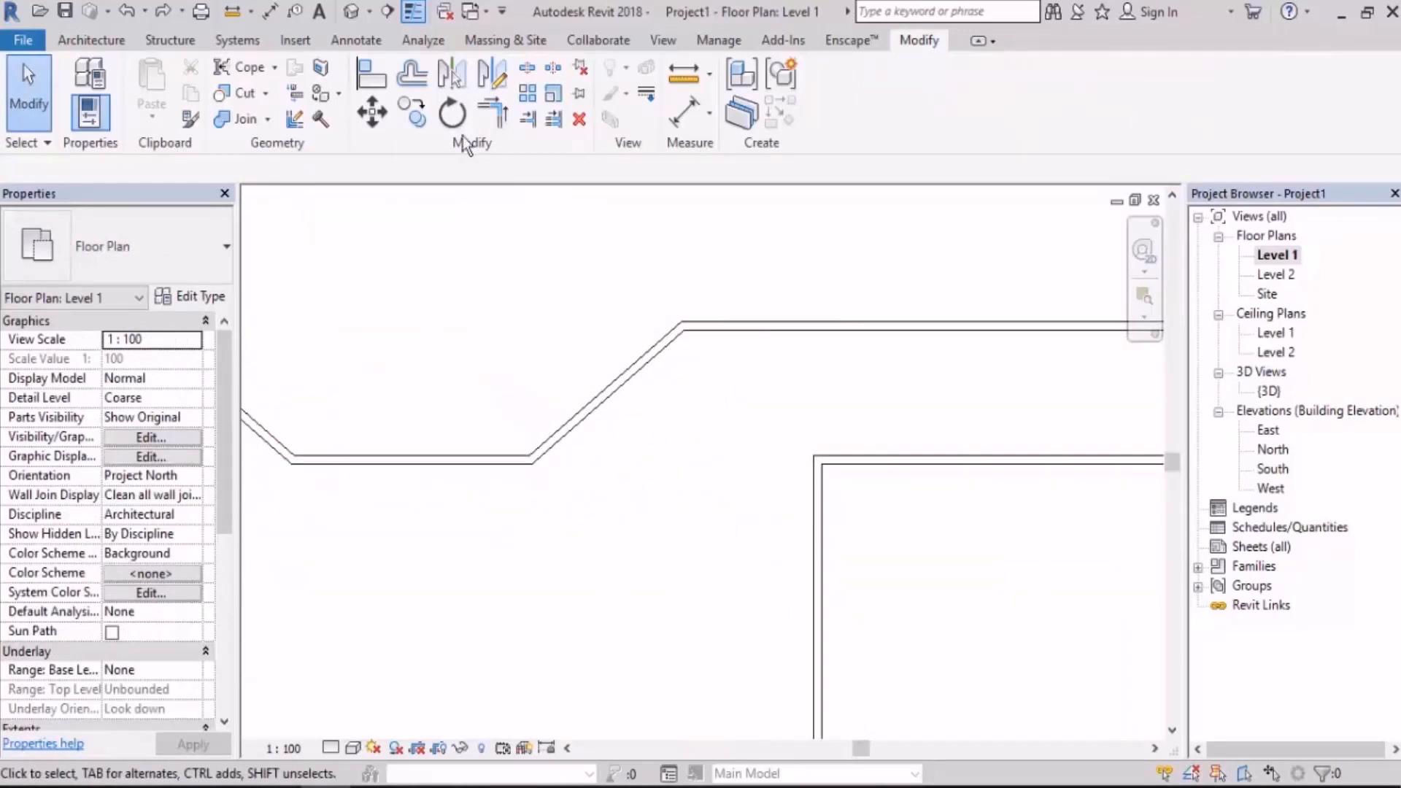
{"action": "left_click", "coordinate": [620, 375]}
{"action": "middle_click_drag", "start_coordinate": [725, 415], "coordinate": [682, 416]}
{"action": "left_click", "coordinate": [454, 114]}
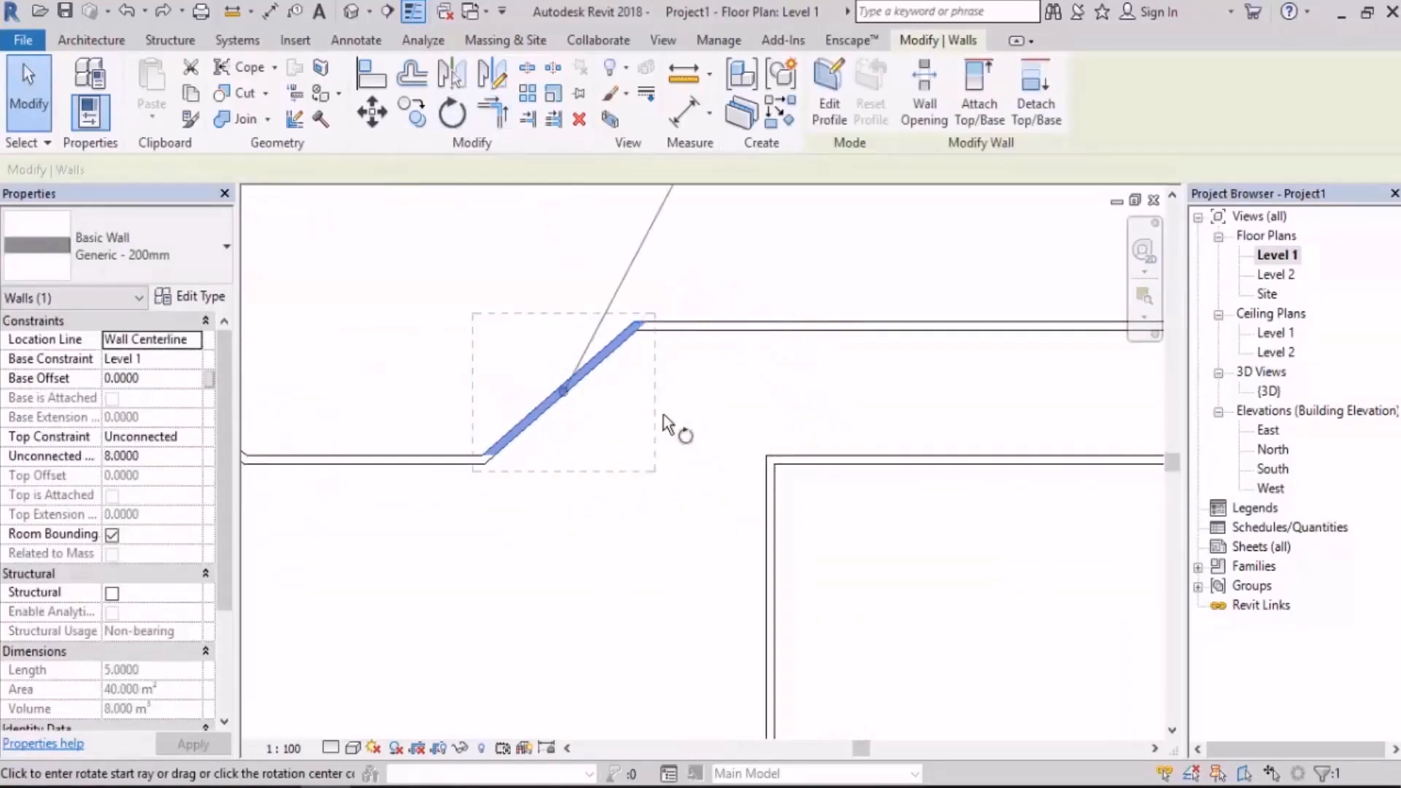
{"action": "left_click", "coordinate": [632, 565]}
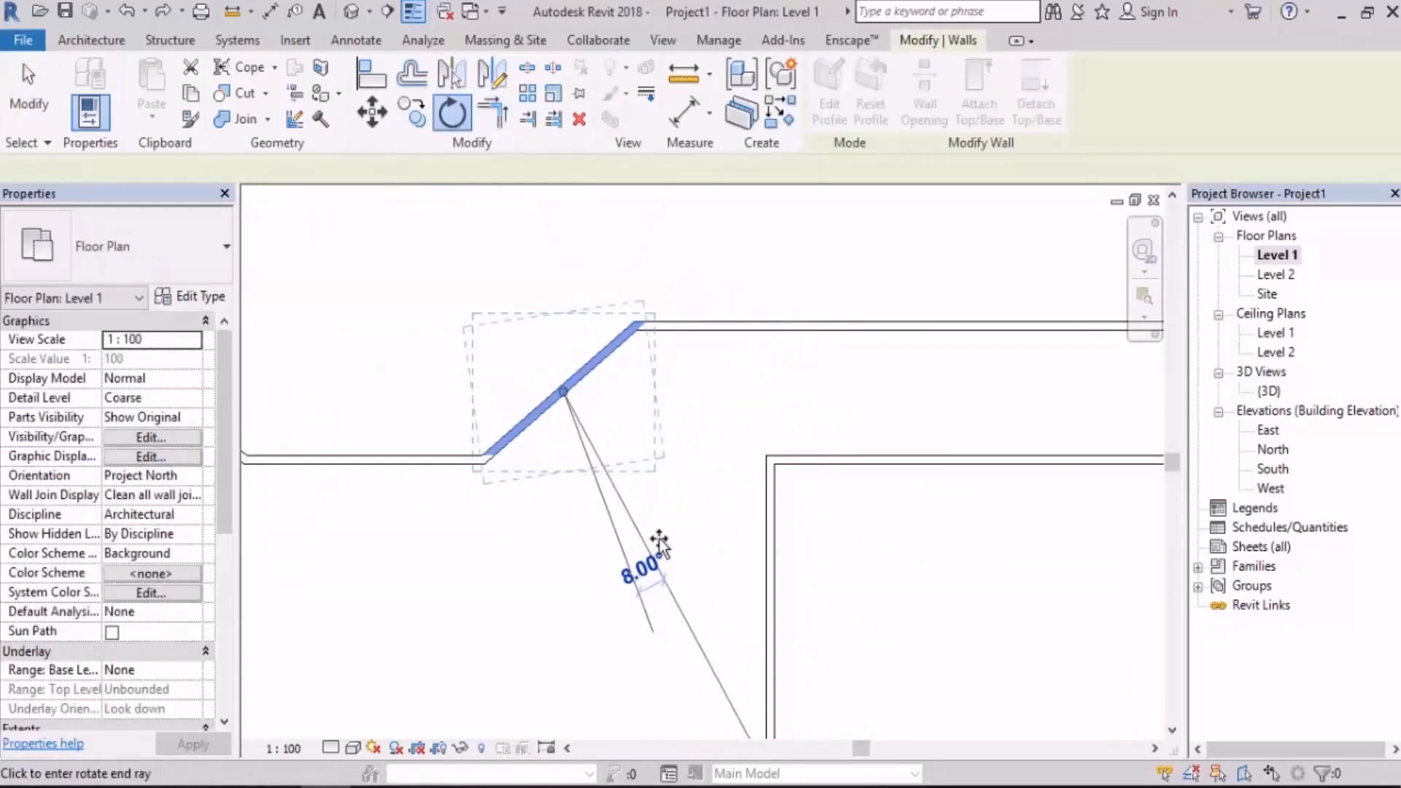
{"action": "left_click", "coordinate": [689, 515]}
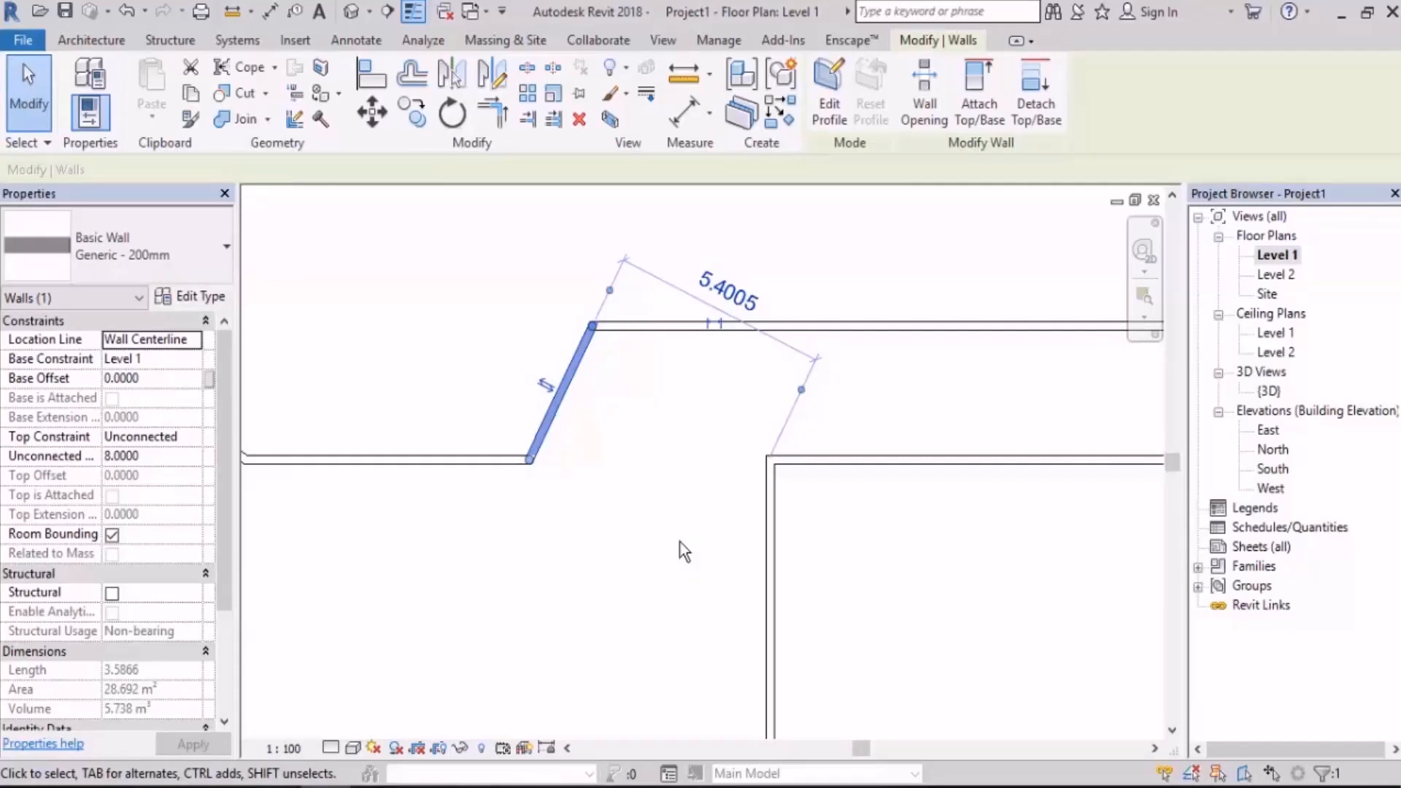
{"action": "left_click", "coordinate": [680, 541]}
Repeat a freehand counterclockwise rotation of the same diagonal wall about its midpoint, and undo it
{"action": "left_click", "coordinate": [595, 370]}
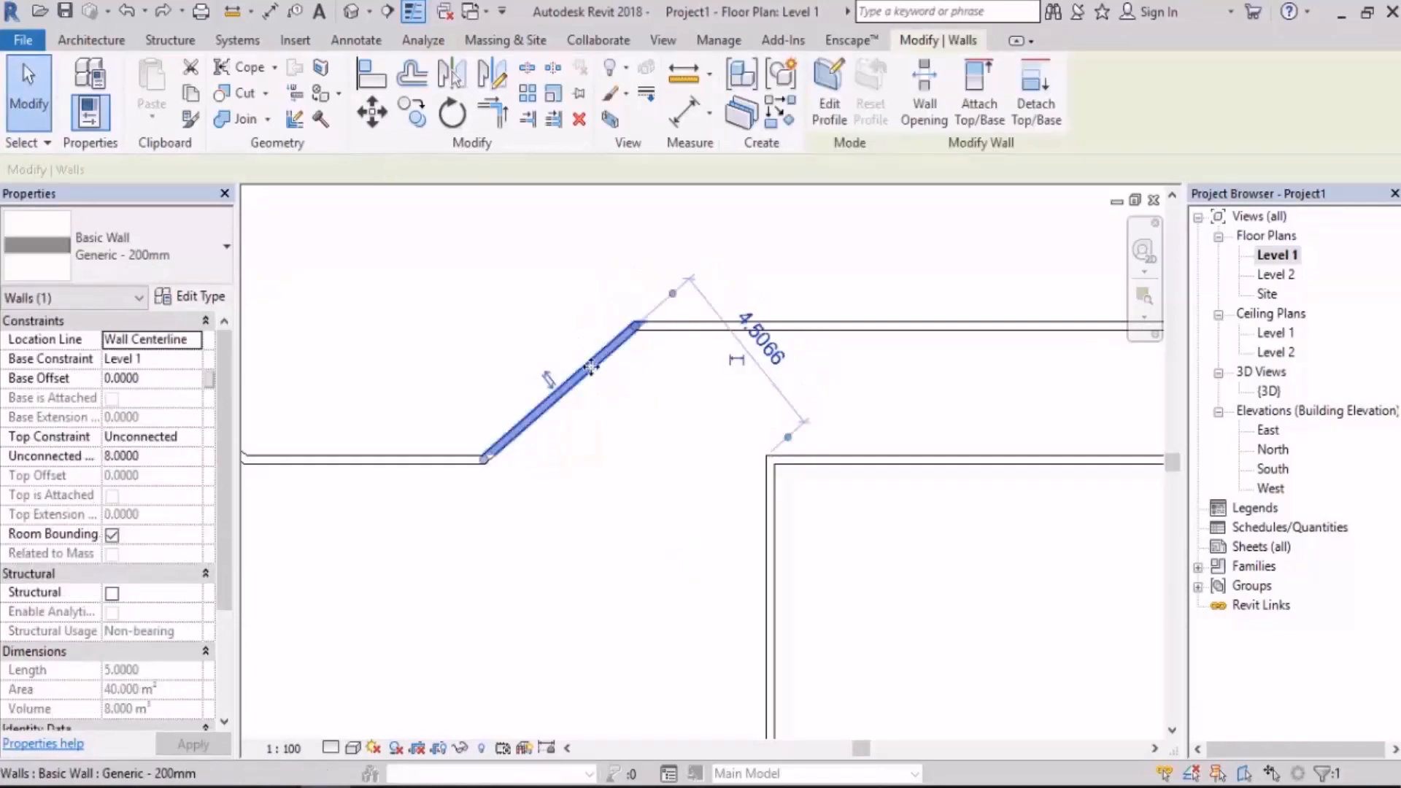
{"action": "key", "text": "r"}
{"action": "key", "text": "o"}
{"action": "left_click", "coordinate": [660, 631]}
{"action": "left_click", "coordinate": [716, 594]}
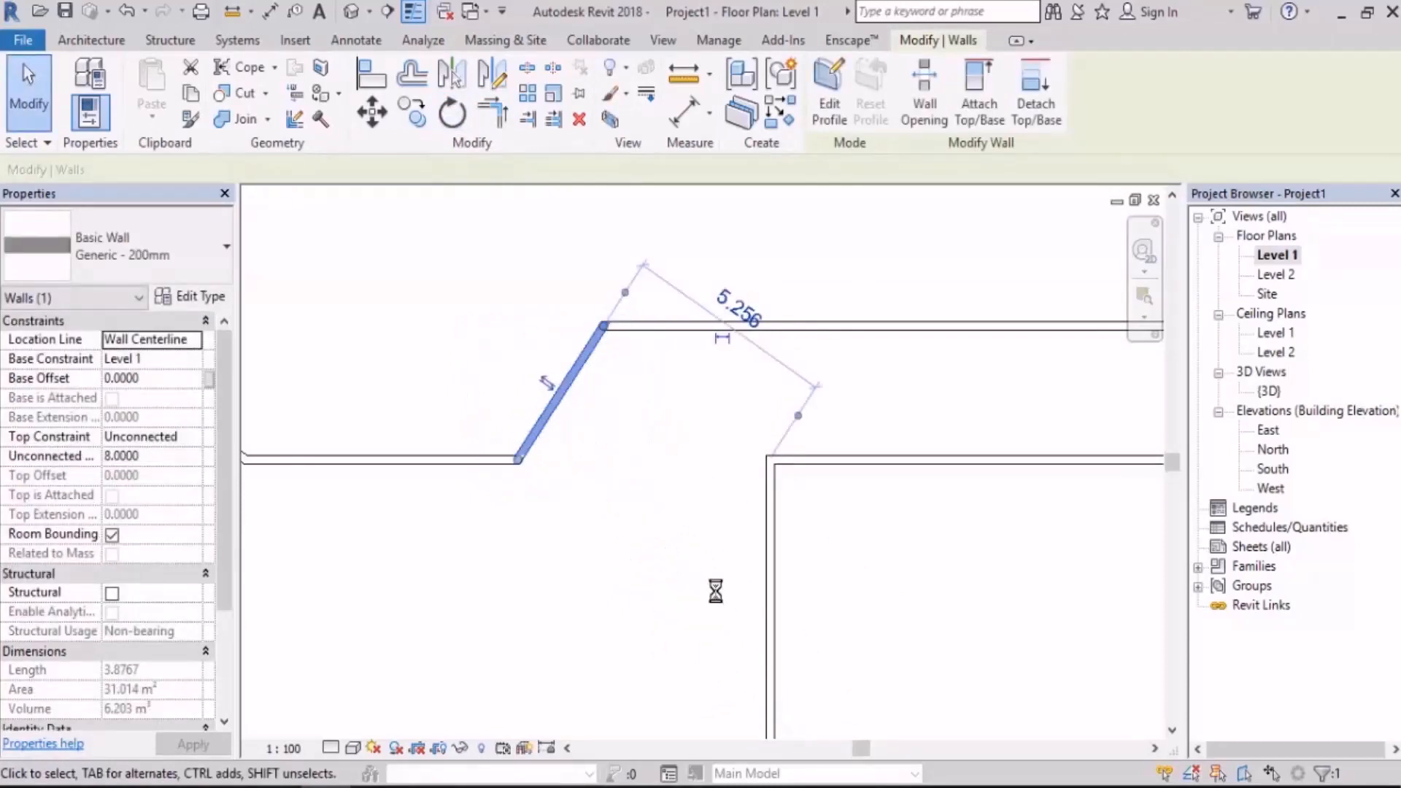
{"action": "left_click", "coordinate": [716, 592]}
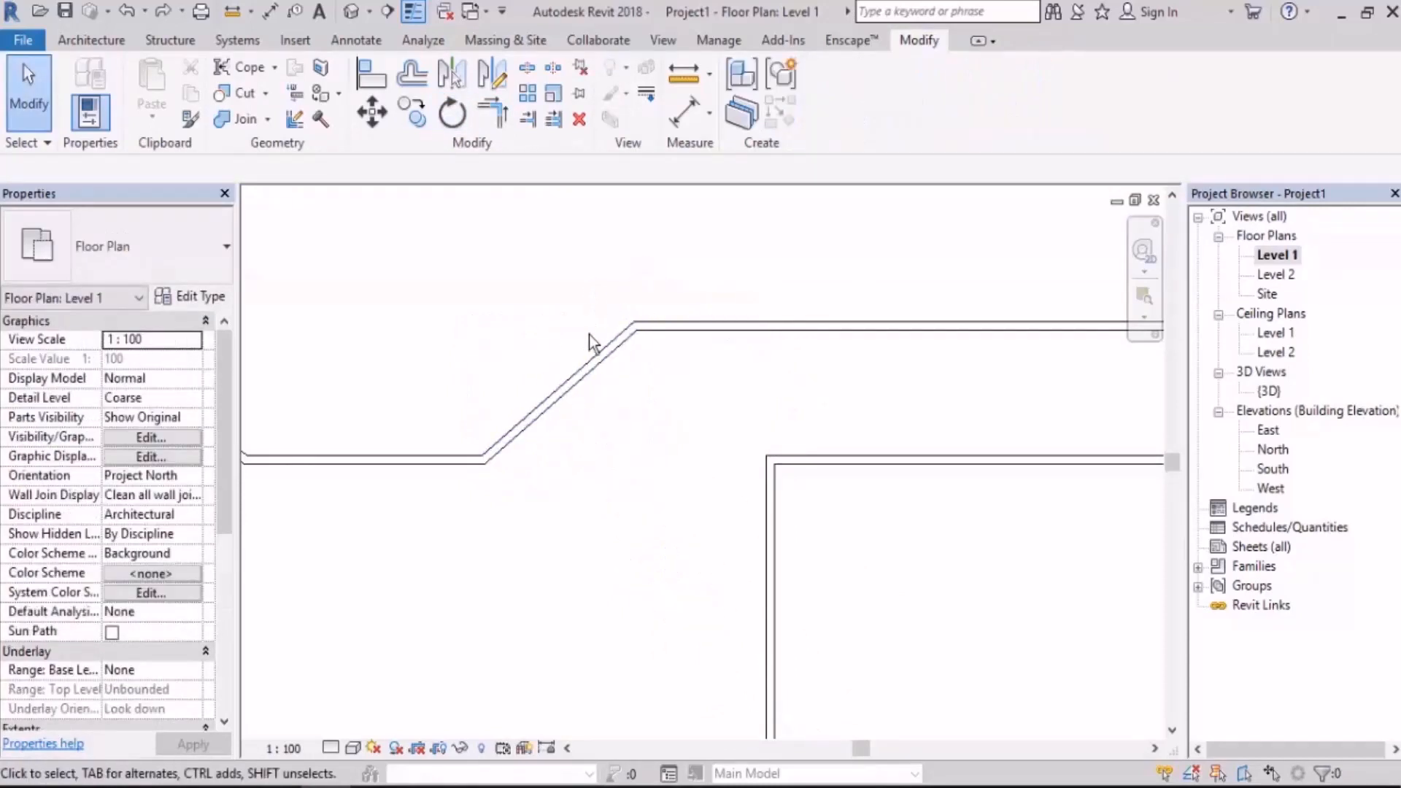
Rotate the diagonal wall east of the recess with Disjoin enabled, using freehand start and end rays, and undo it
{"action": "left_click", "coordinate": [589, 378]}
{"action": "key", "text": "r"}
{"action": "key", "text": "o"}
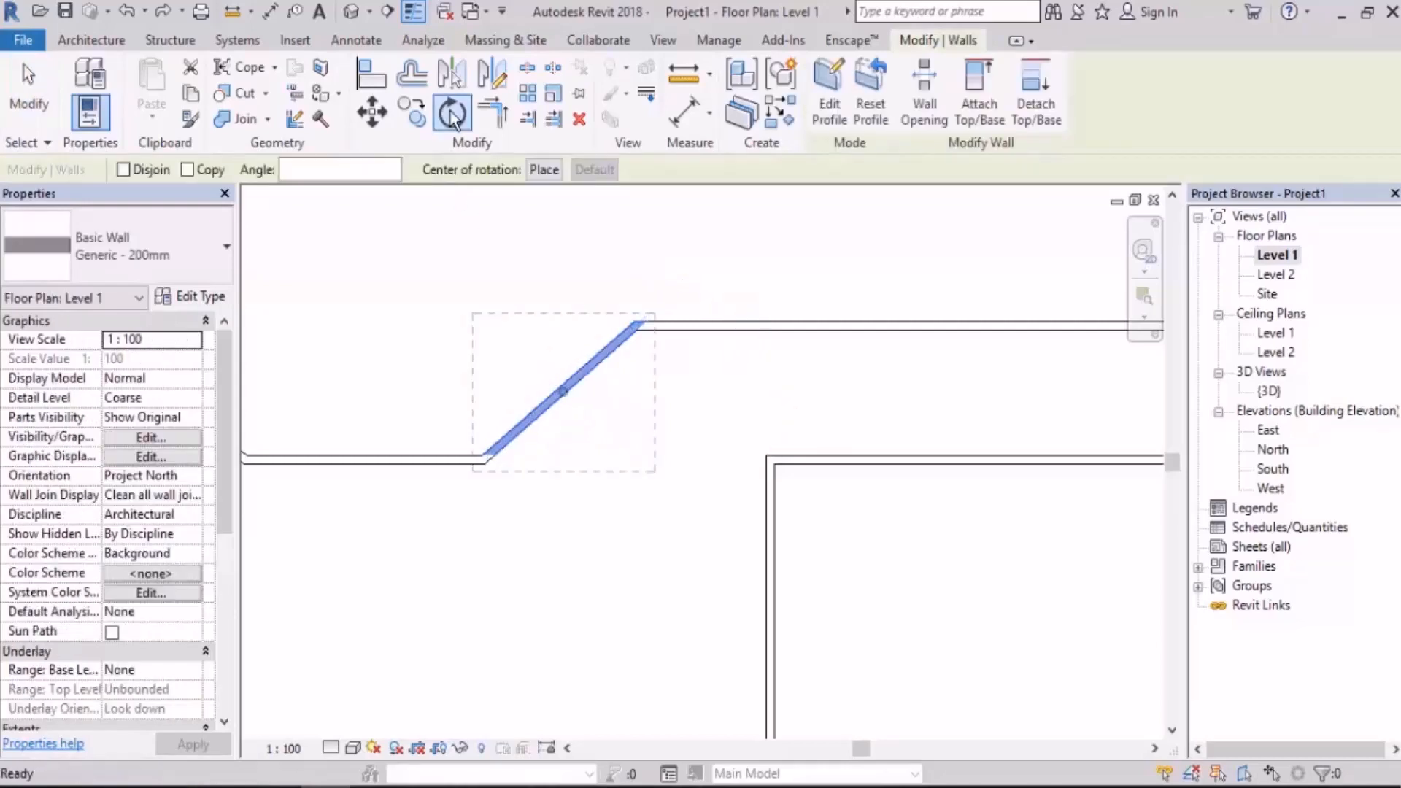
{"action": "left_click", "coordinate": [123, 169]}
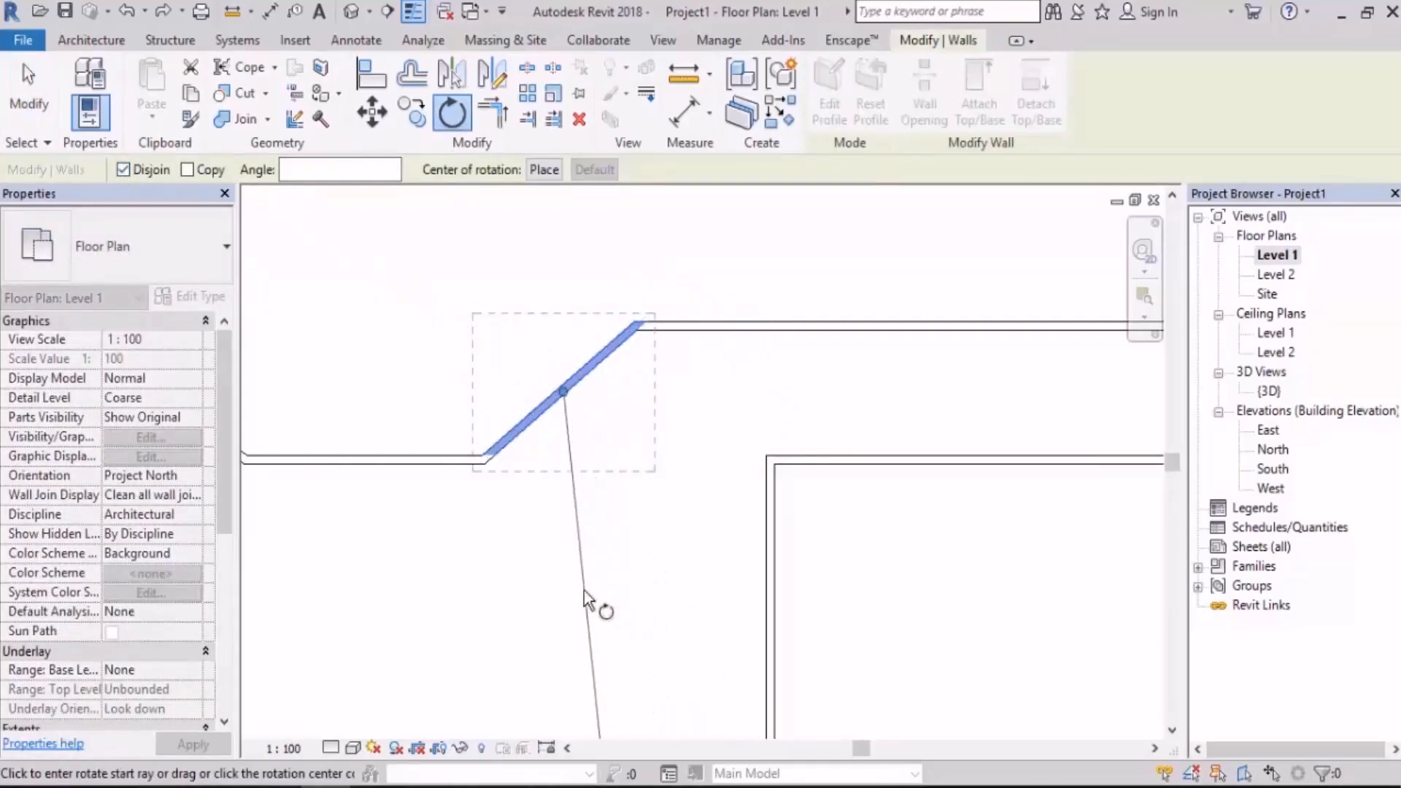
{"action": "left_click", "coordinate": [590, 642]}
{"action": "left_click", "coordinate": [653, 568]}
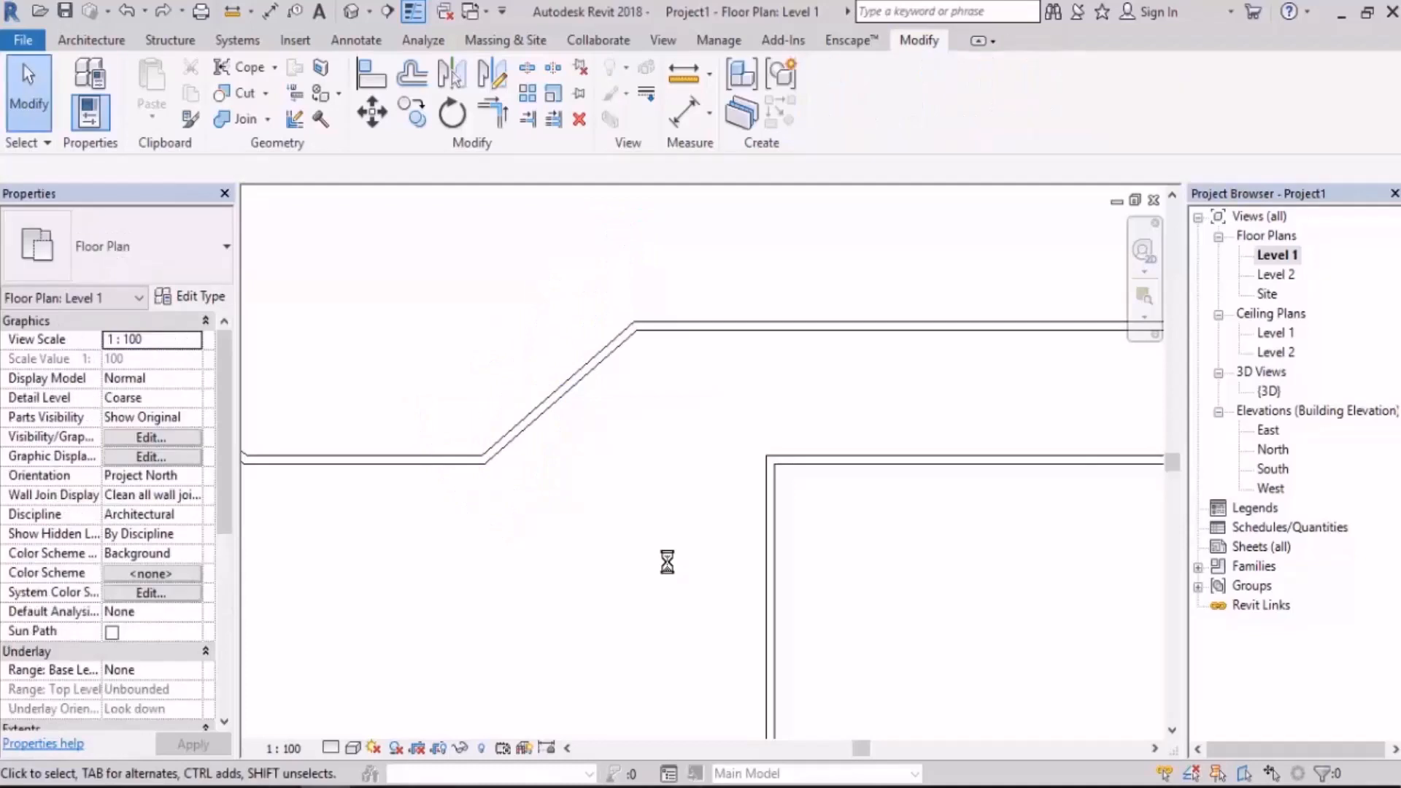
Mirror a copy of the two interior walls about a vertical axis drawn from the recessed wall's midpoint to the south wall
{"action": "scroll", "coordinate": [729, 365], "scroll_direction": "down", "scroll_amount": 5}
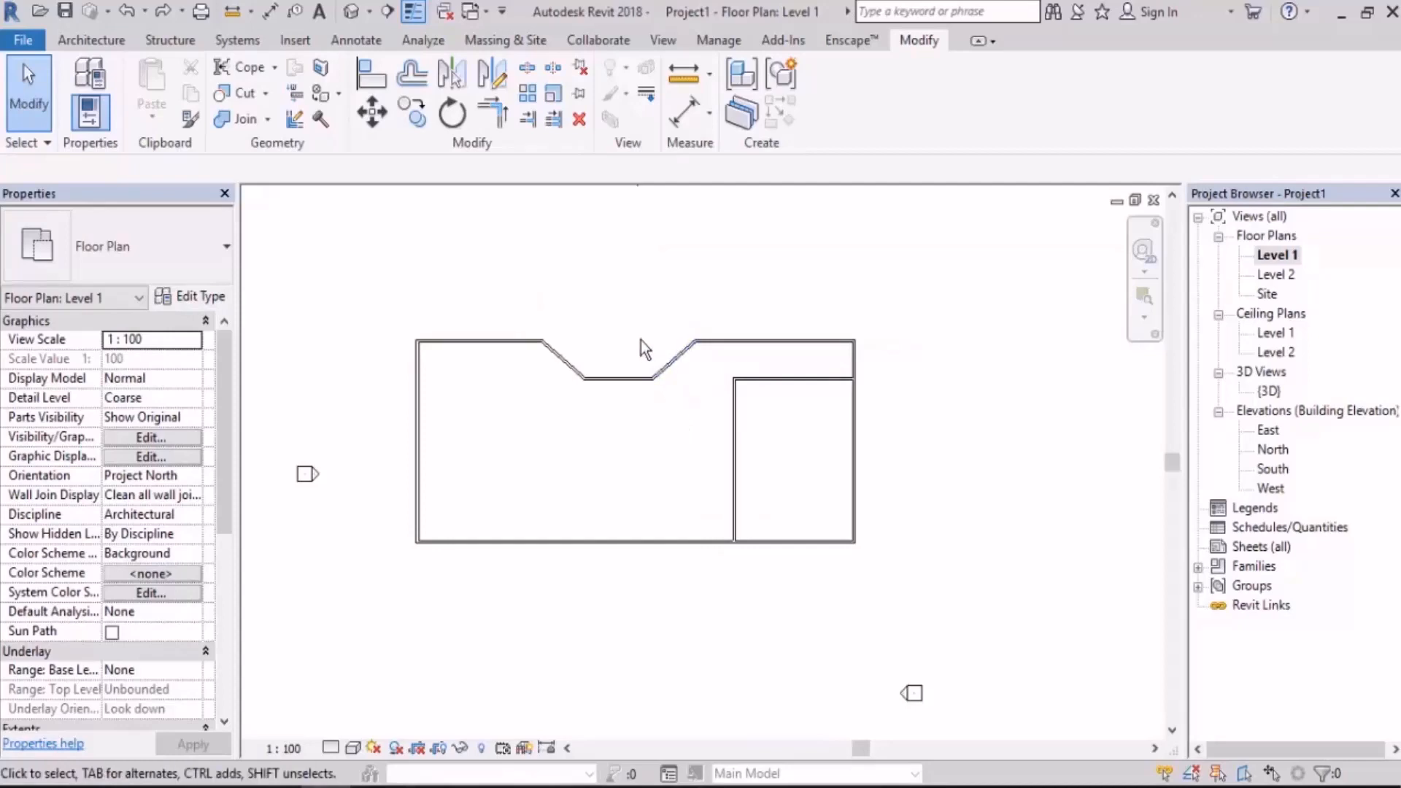
{"action": "scroll", "coordinate": [588, 303], "scroll_direction": "up", "scroll_amount": 2}
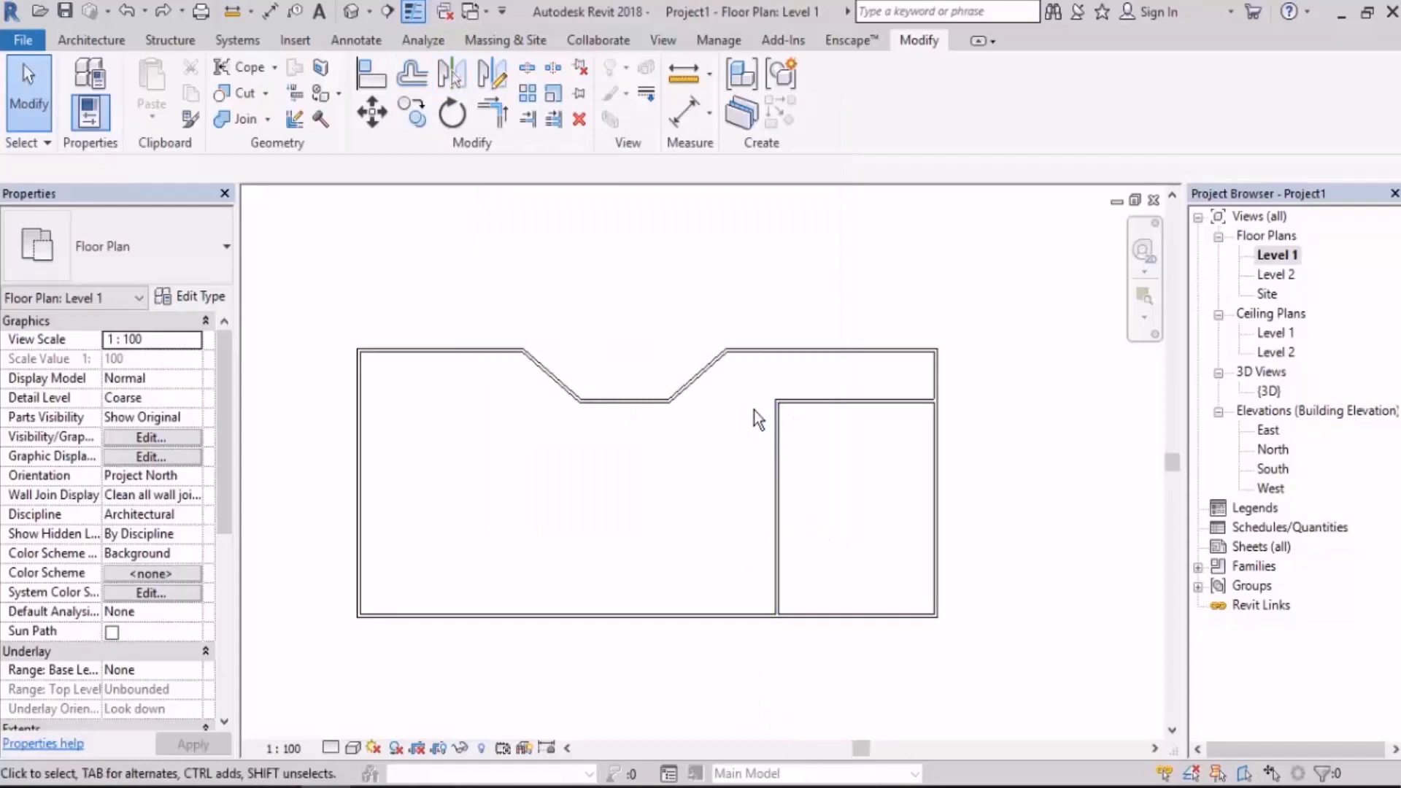
{"action": "middle_click_drag", "start_coordinate": [786, 448], "coordinate": [741, 433]}
{"action": "middle_click_drag", "start_coordinate": [821, 450], "coordinate": [771, 441]}
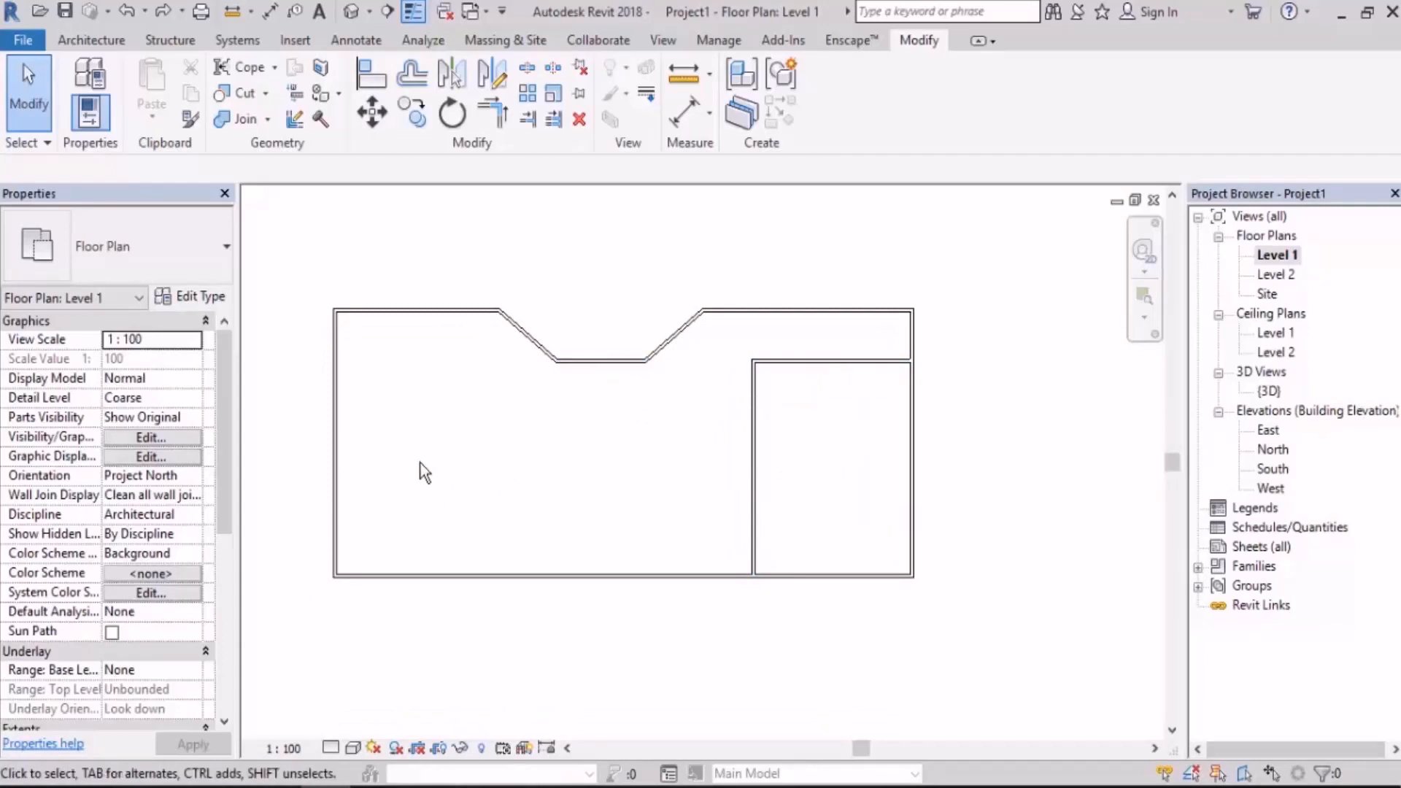
{"action": "left_click_drag", "start_coordinate": [825, 336], "coordinate": [712, 459]}
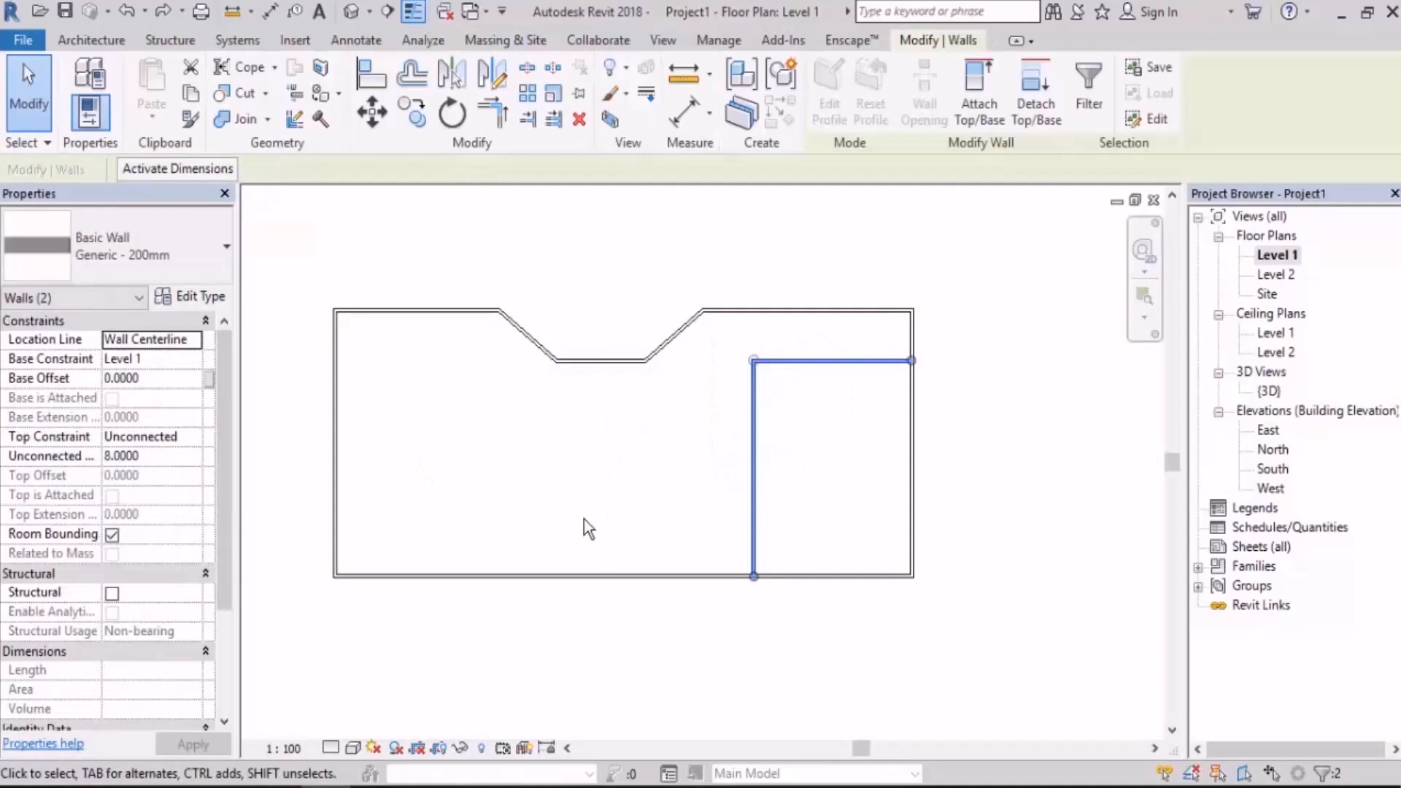
{"action": "left_click", "coordinate": [501, 87]}
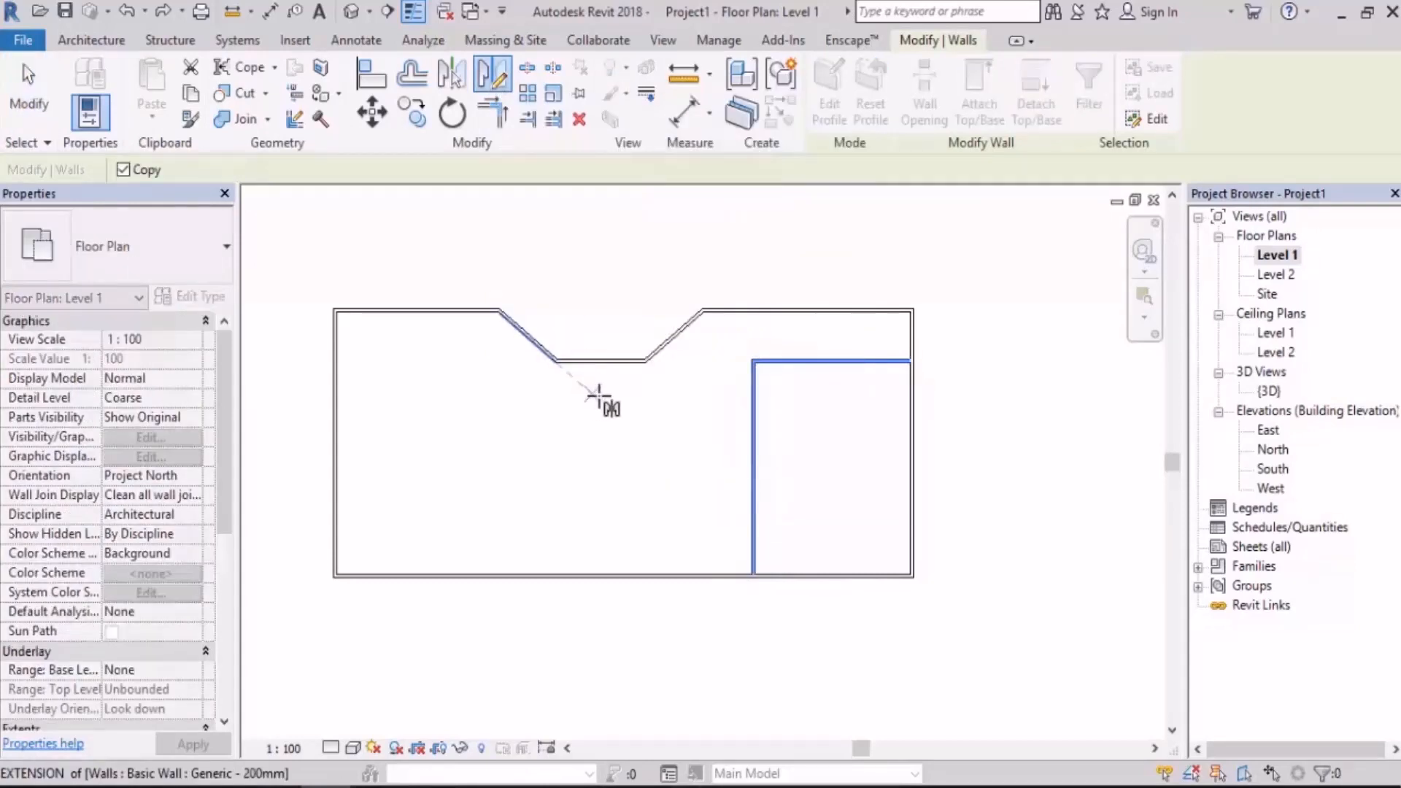
{"action": "left_click", "coordinate": [600, 362]}
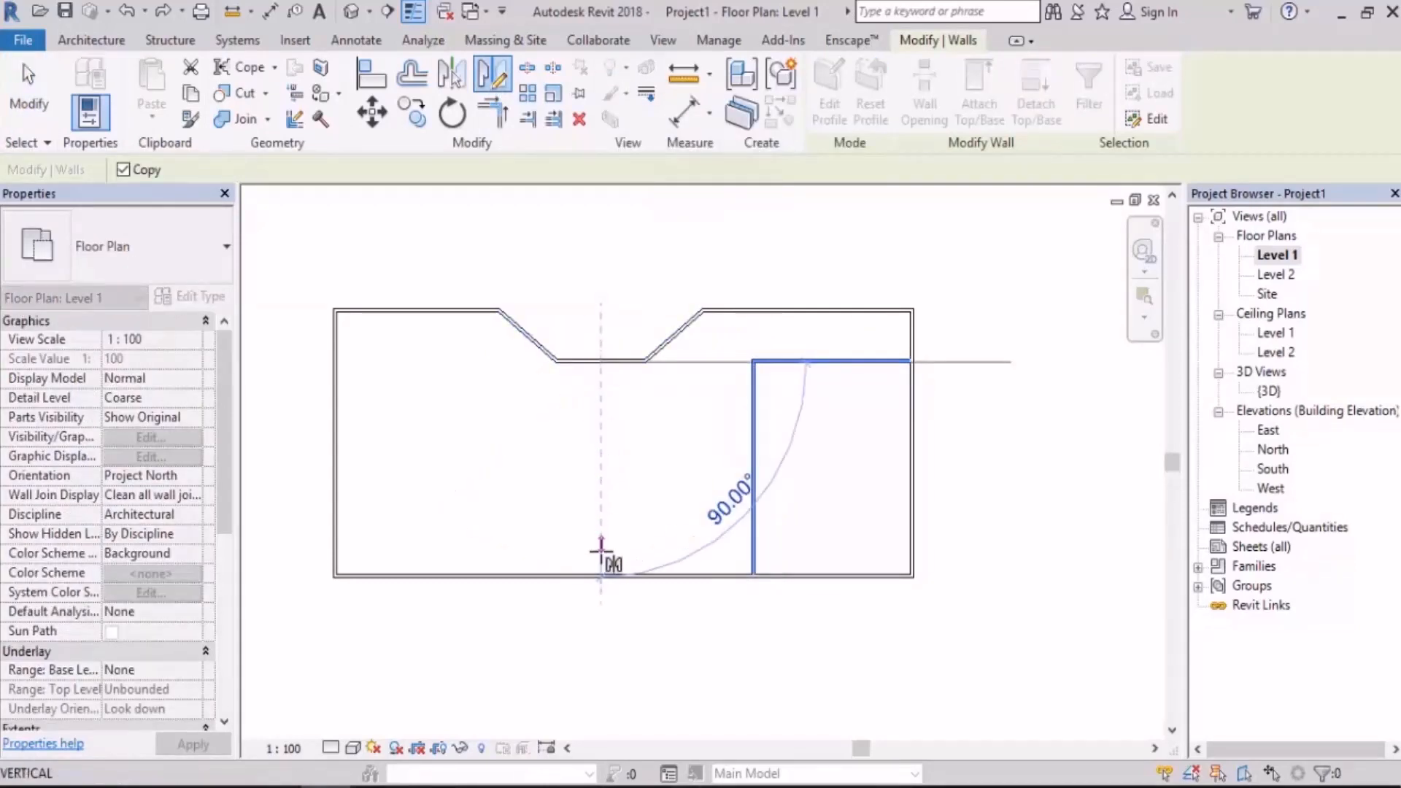
{"action": "left_click", "coordinate": [600, 575]}
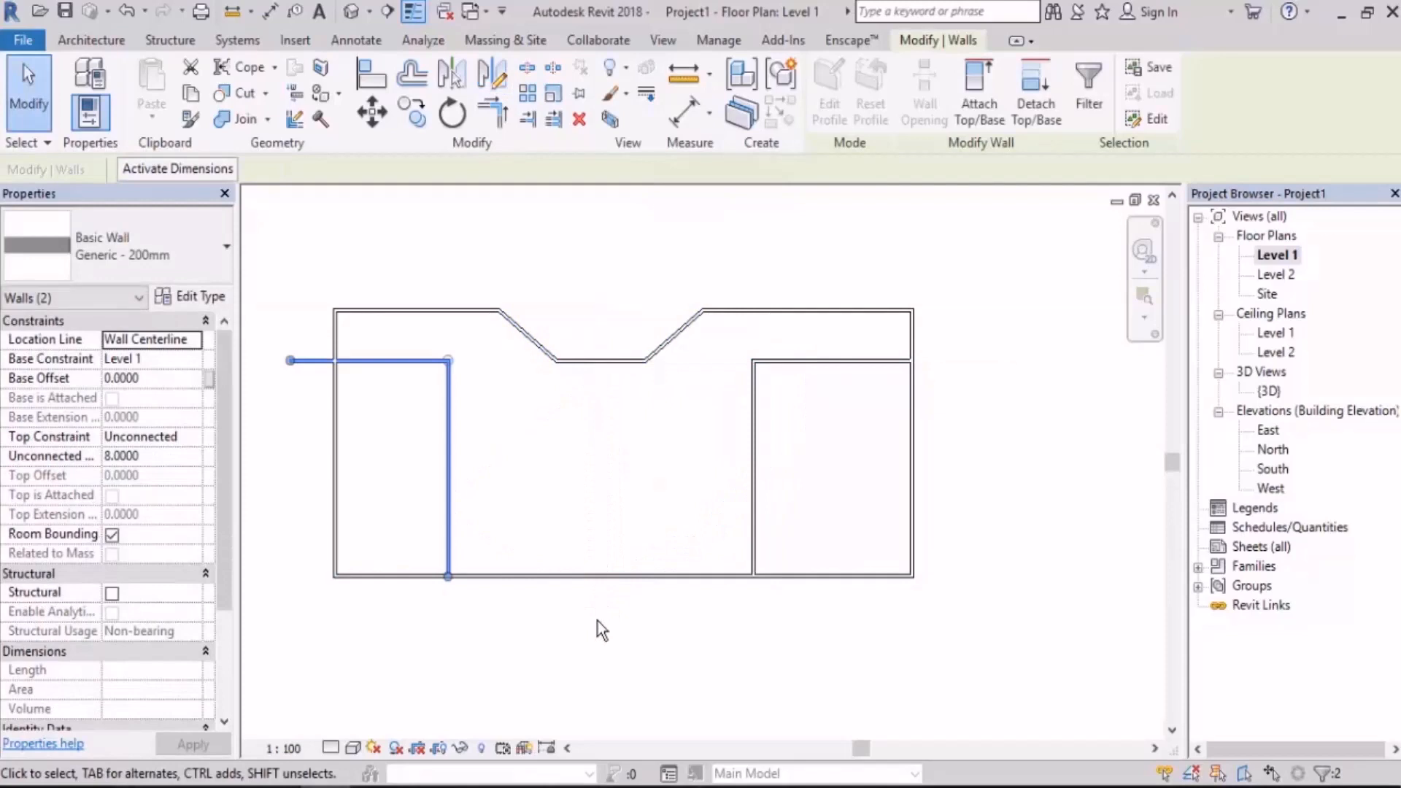
{"action": "left_click", "coordinate": [597, 620]}
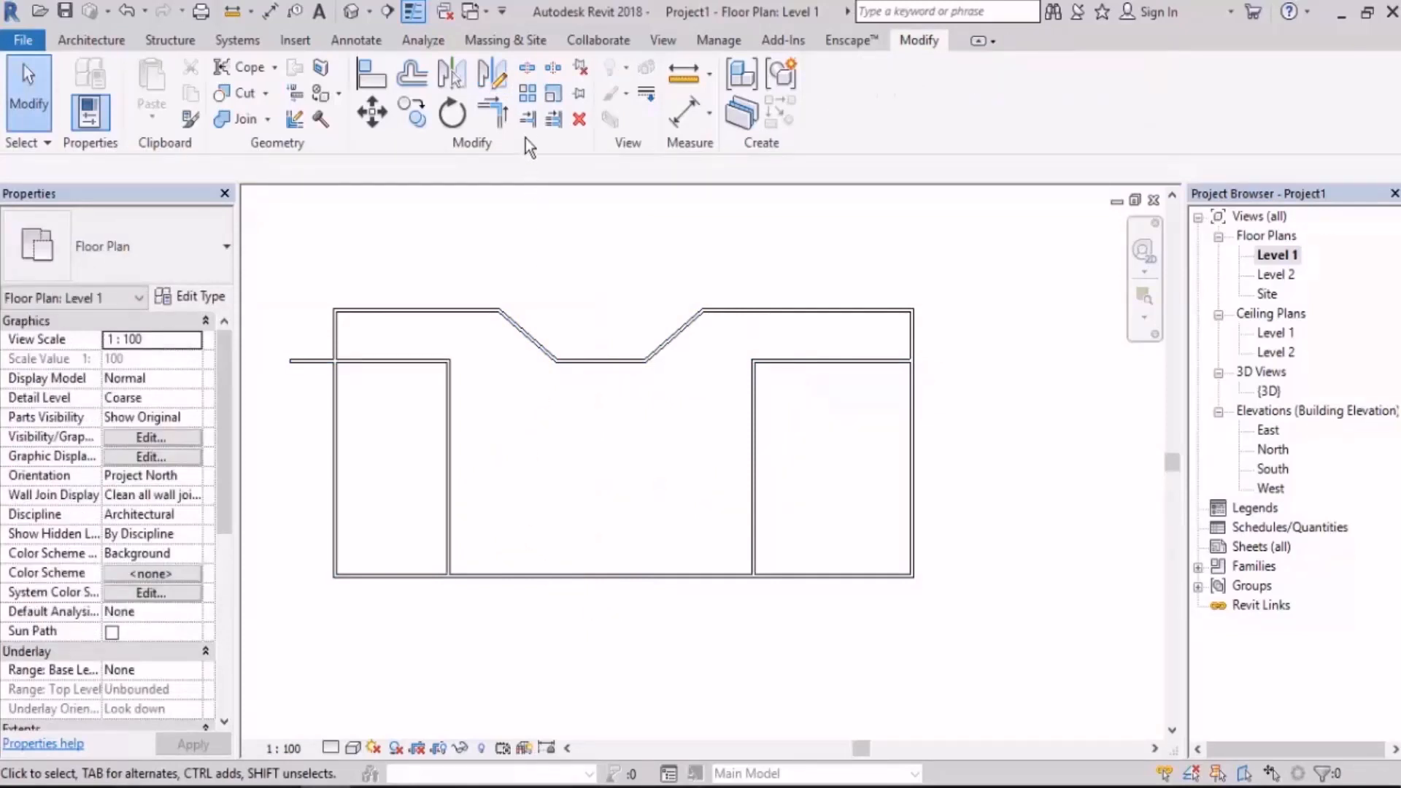
Trim the mirrored horizontal wall at the west exterior wall, and undo both the trim and the mirror
{"action": "left_click", "coordinate": [527, 118]}
{"action": "left_click", "coordinate": [369, 369]}
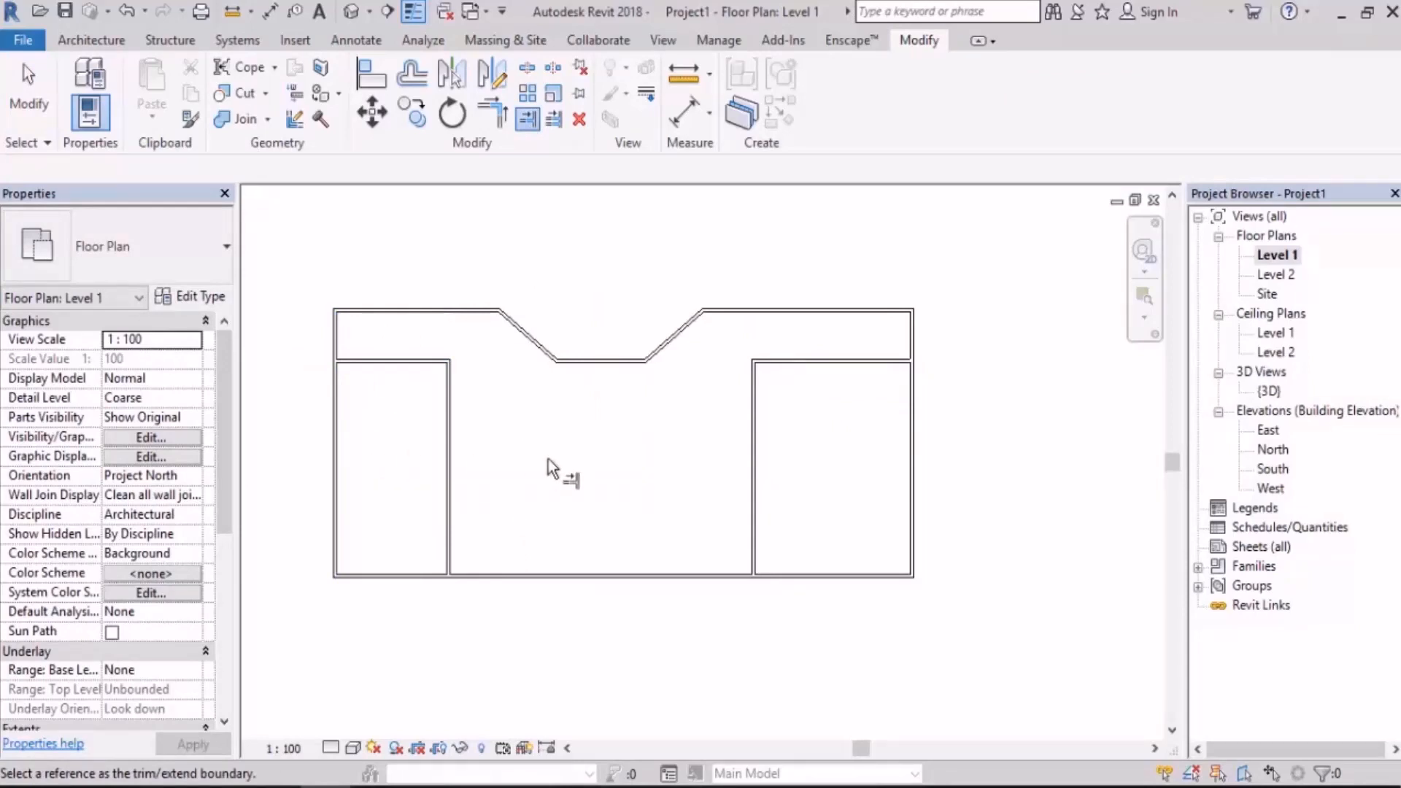
{"action": "key", "text": "ctrl+z"}
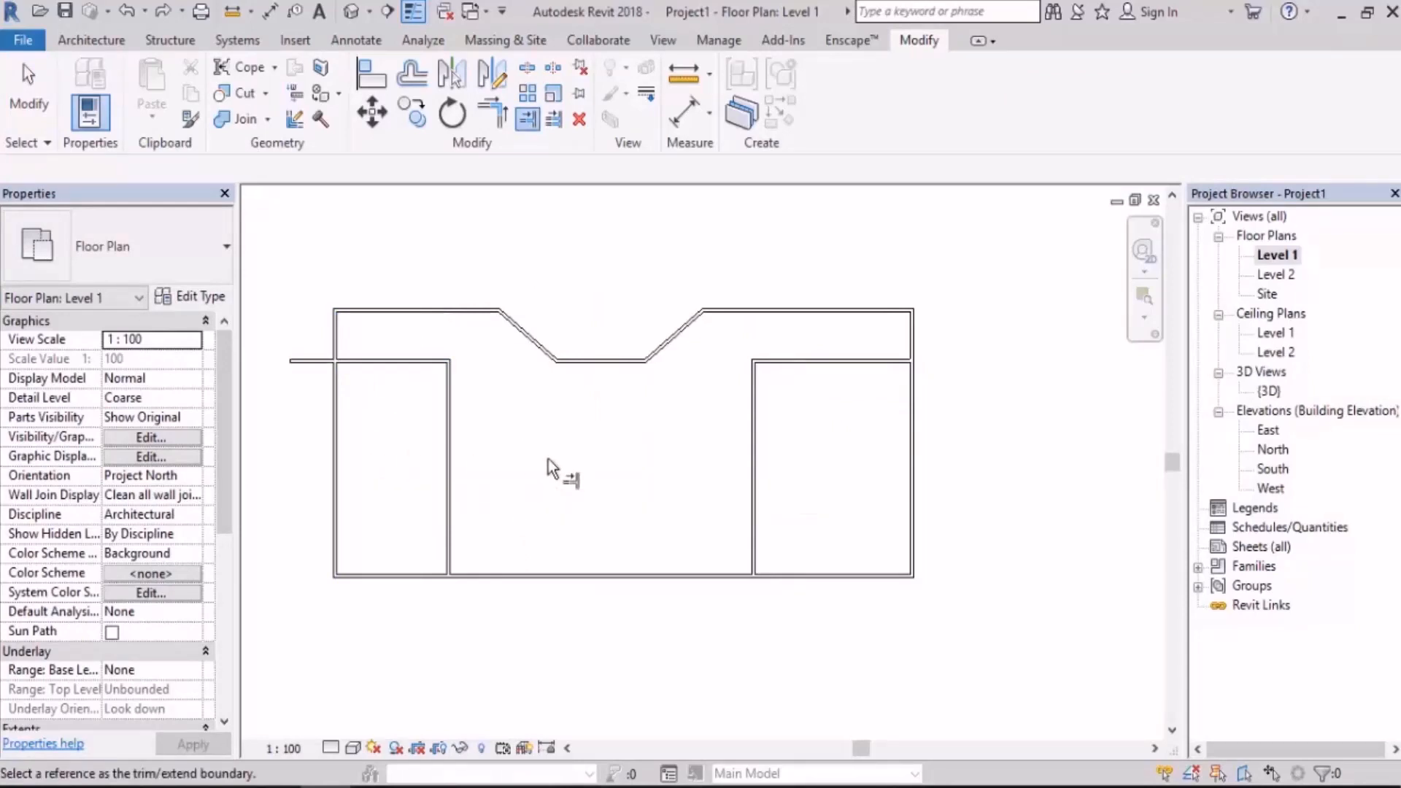
{"action": "key", "text": "ctrl+z"}
Mirror a copy of all ten walls about a horizontal axis drawn north of the building
{"action": "scroll", "coordinate": [549, 458], "scroll_direction": "down", "scroll_amount": 2}
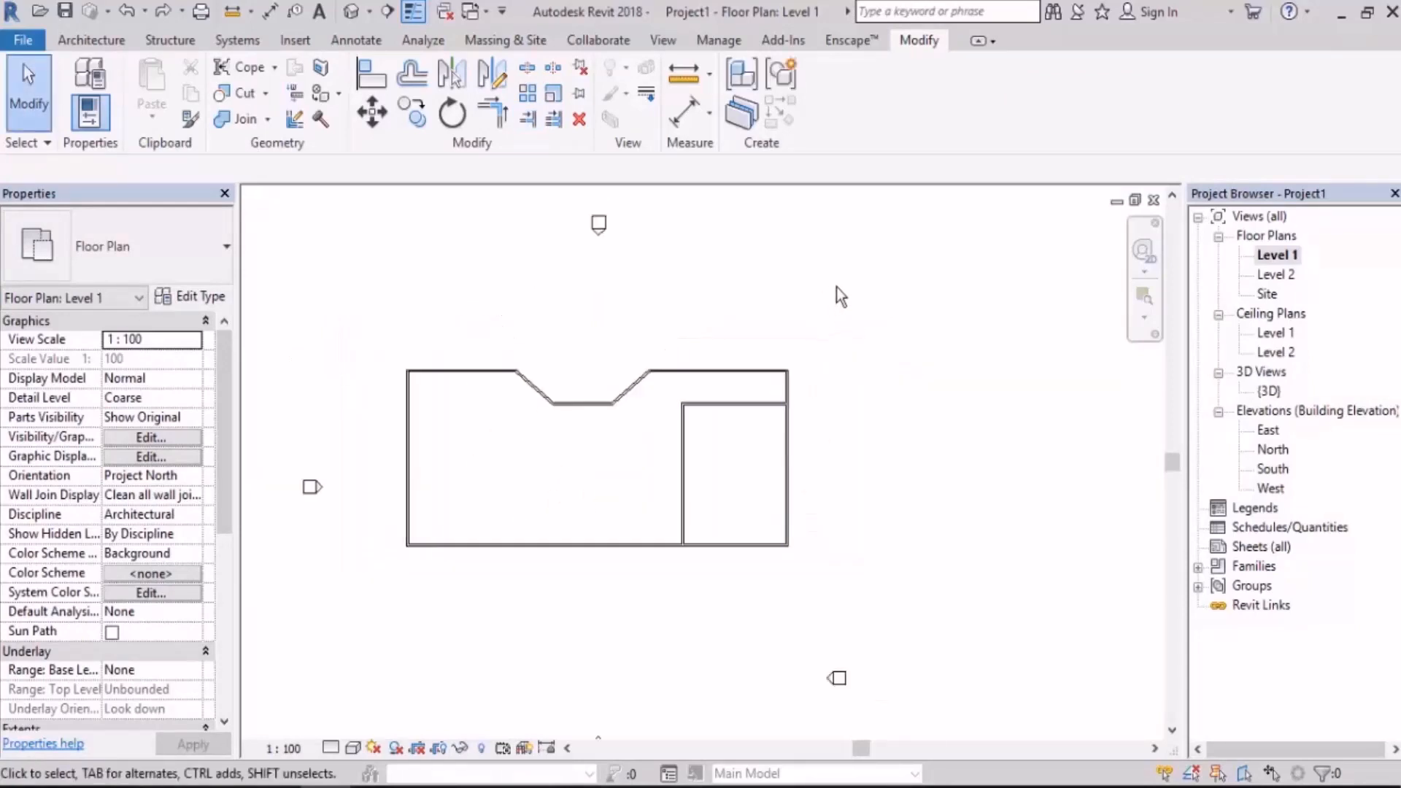
{"action": "left_click_drag", "start_coordinate": [926, 300], "coordinate": [415, 570]}
{"action": "middle_click_drag", "start_coordinate": [528, 306], "coordinate": [531, 343]}
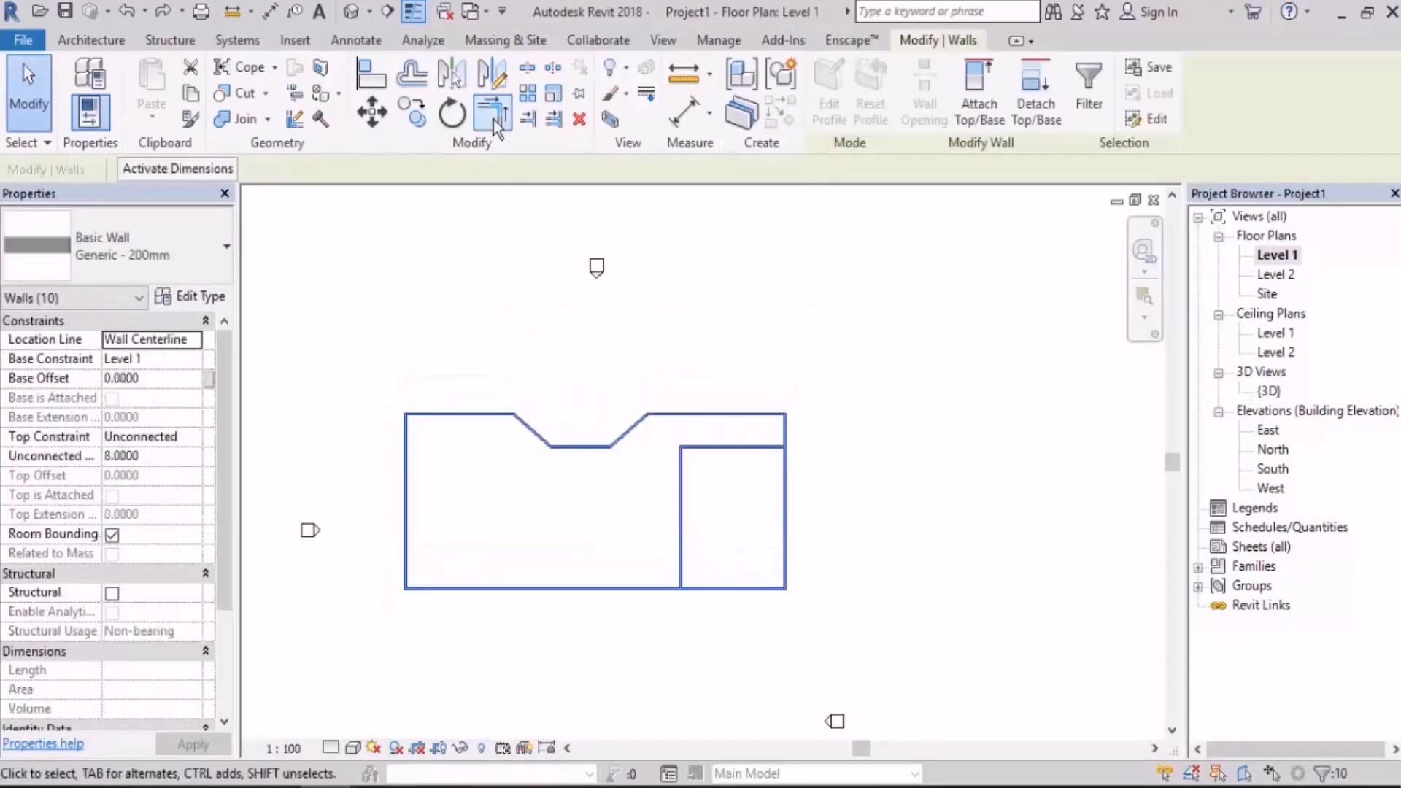
{"action": "left_click", "coordinate": [492, 73]}
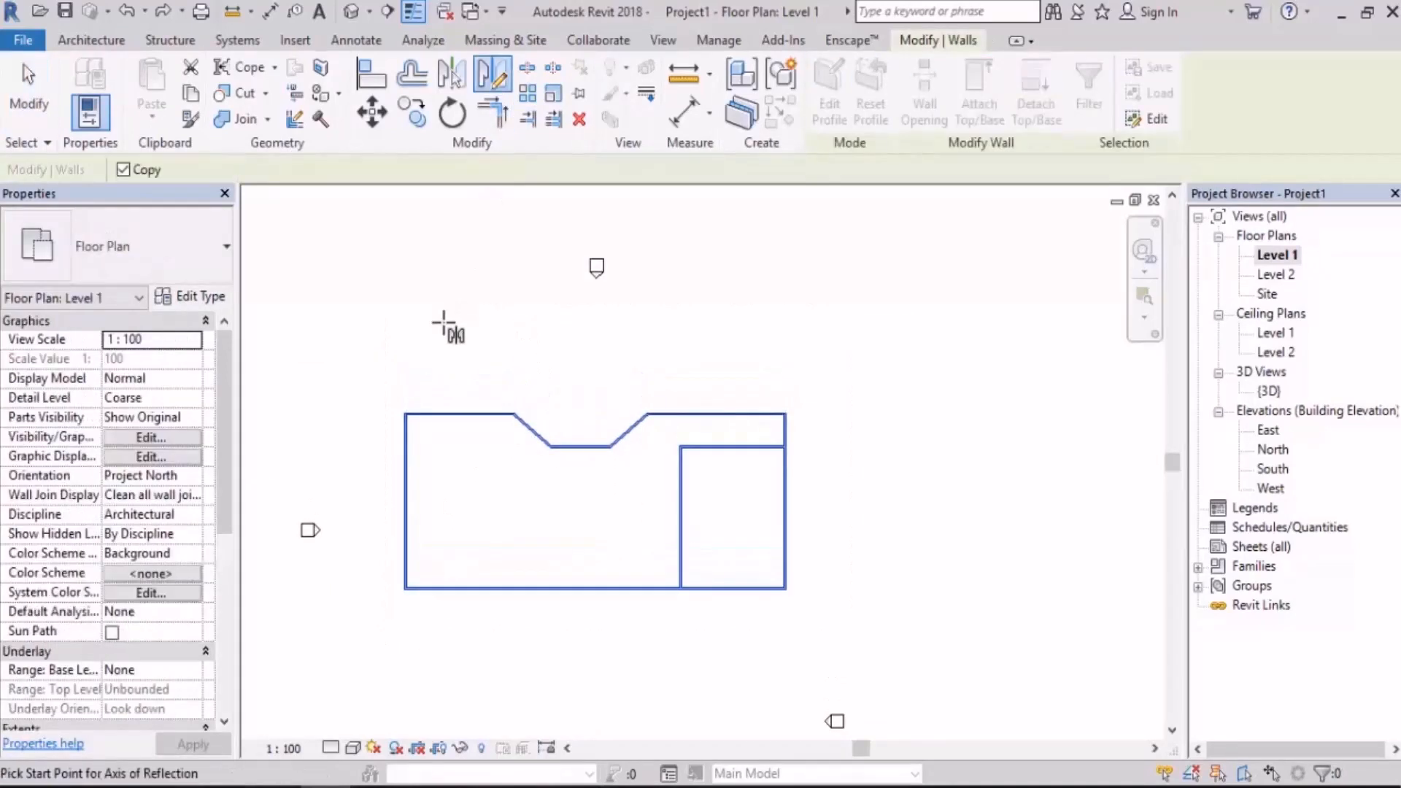
{"action": "left_click", "coordinate": [812, 355]}
{"action": "left_click", "coordinate": [828, 356]}
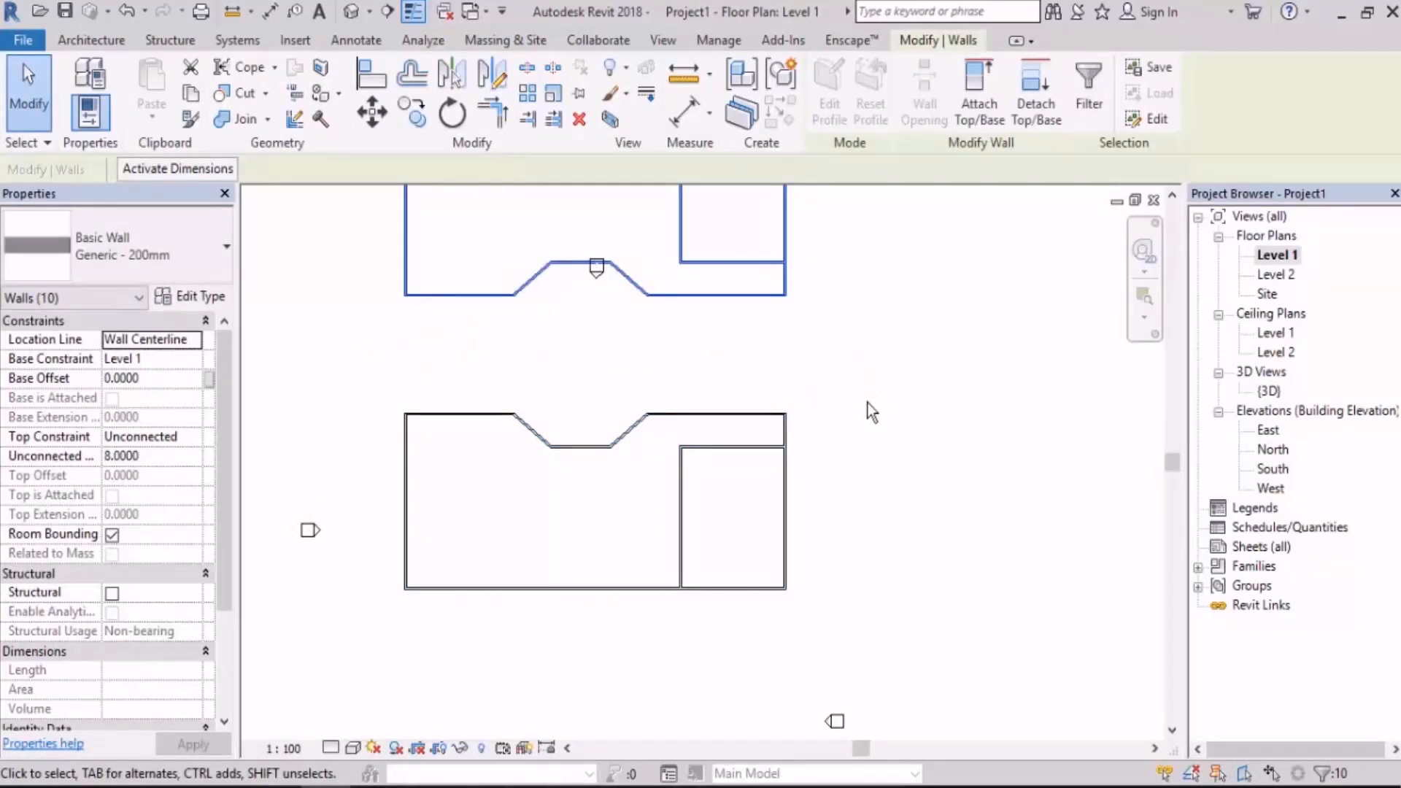
Delete the mirrored copy of the ten walls north of the building
{"action": "key", "text": "Delete"}
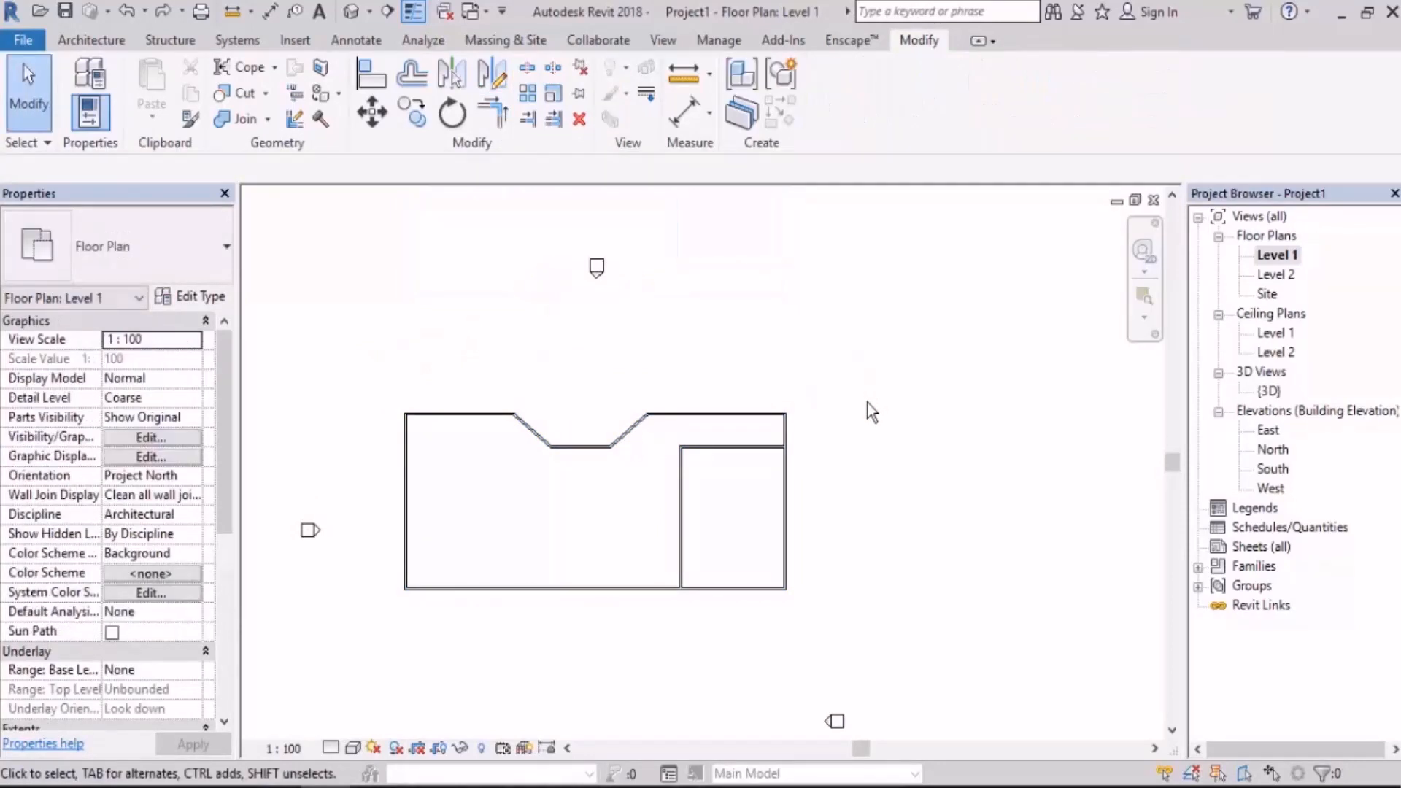
Mirror all ten walls without copying about a horizontal axis drawn from the west wall's midpoint, and undo it
{"action": "left_click_drag", "start_coordinate": [871, 389], "coordinate": [374, 623]}
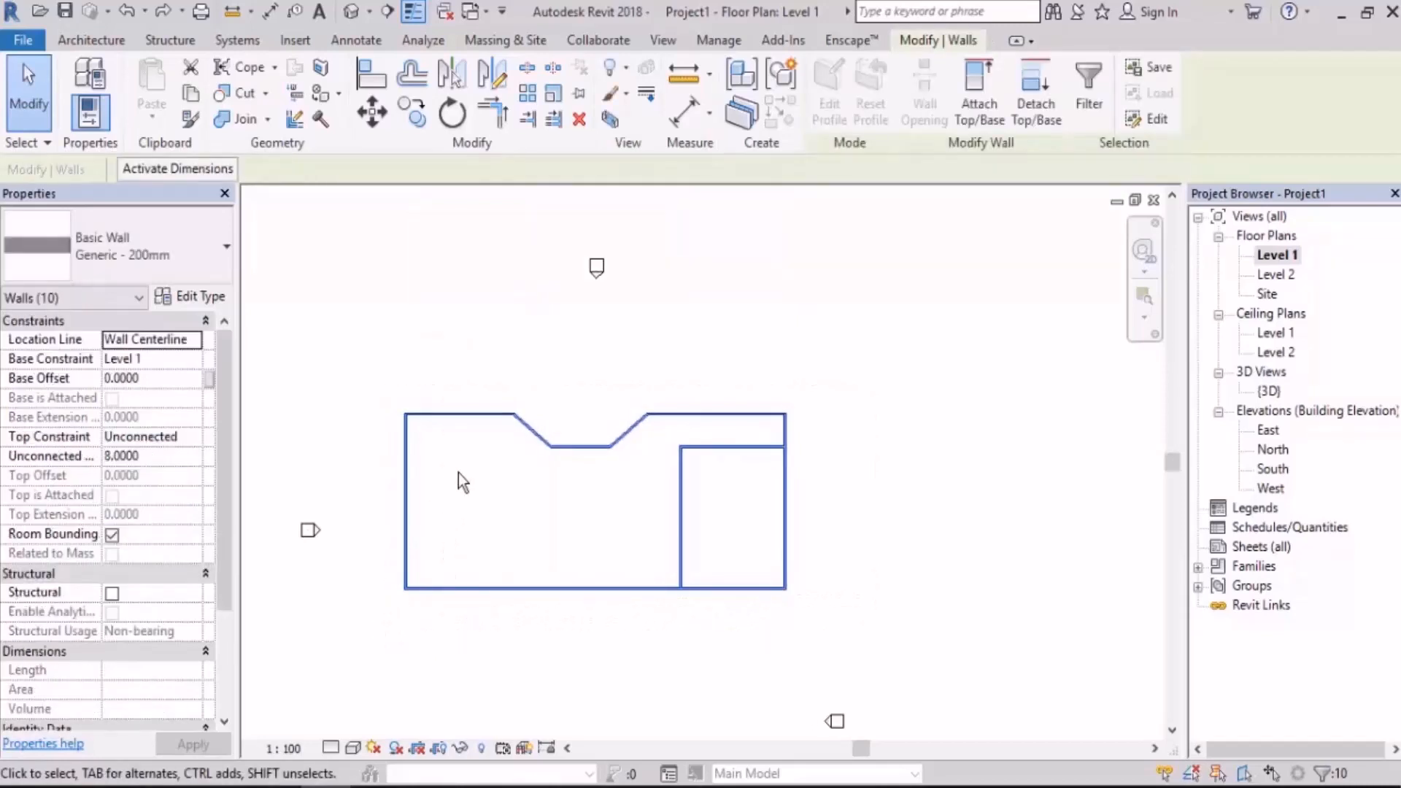
{"action": "key", "text": "d"}
{"action": "key", "text": "m"}
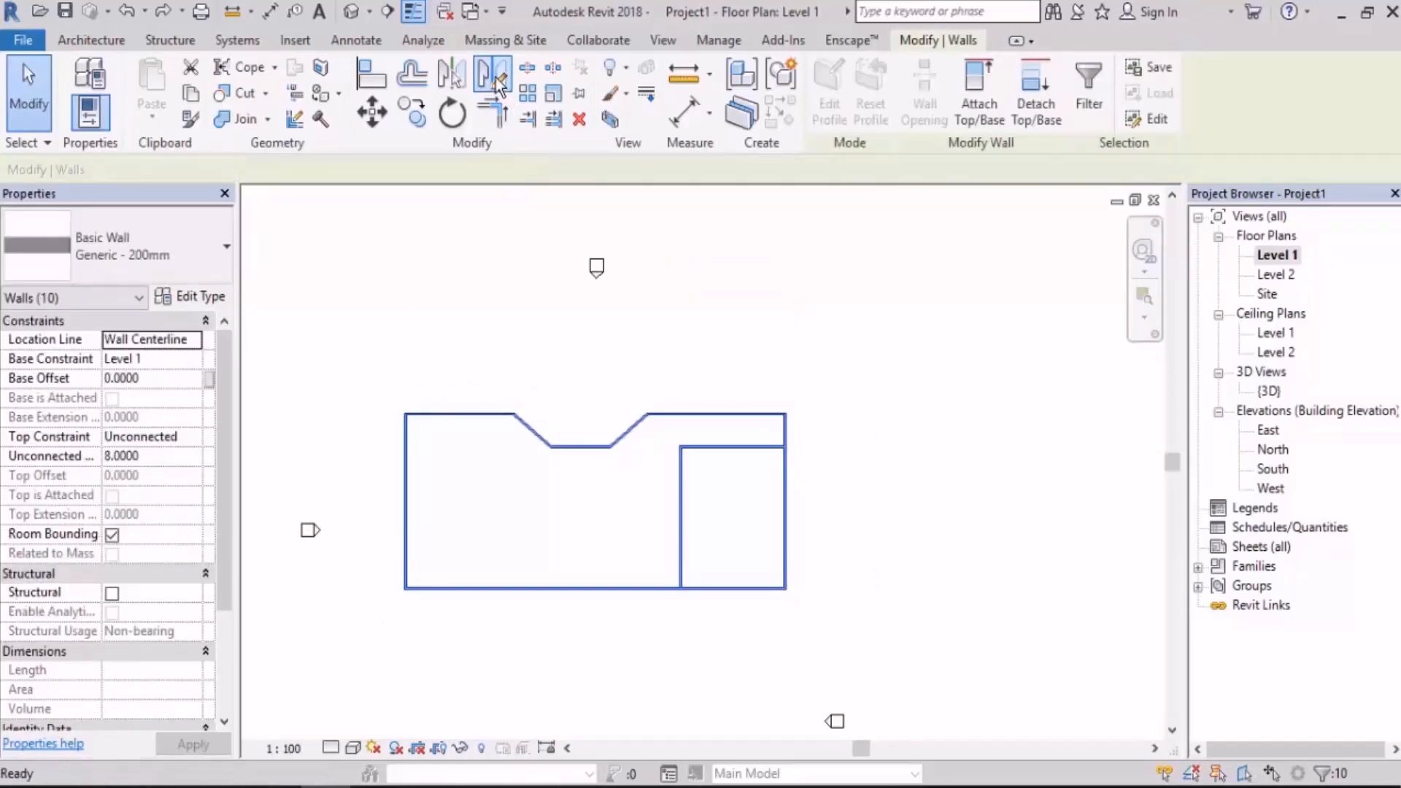
{"action": "left_click", "coordinate": [123, 169]}
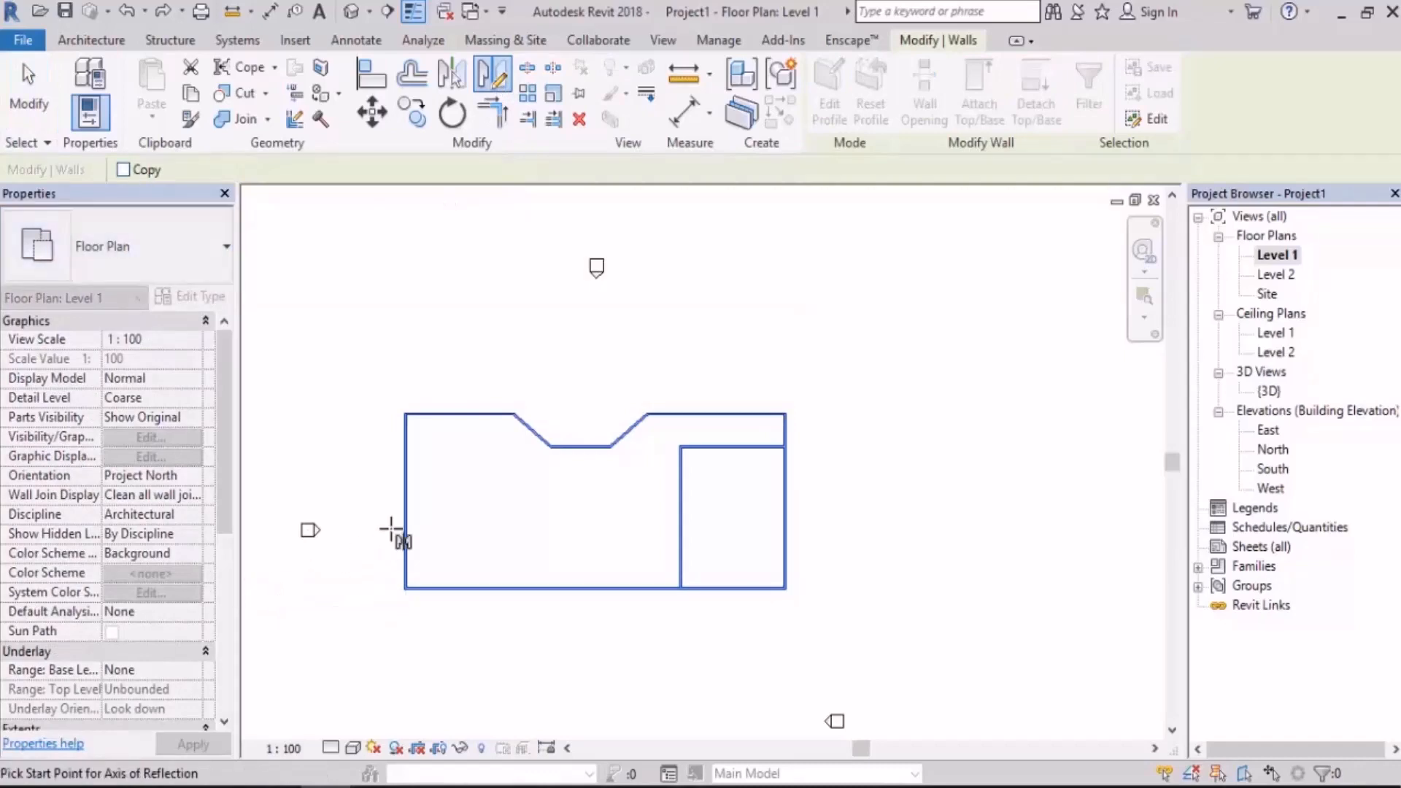
{"action": "left_click", "coordinate": [404, 502]}
{"action": "left_click", "coordinate": [872, 505]}
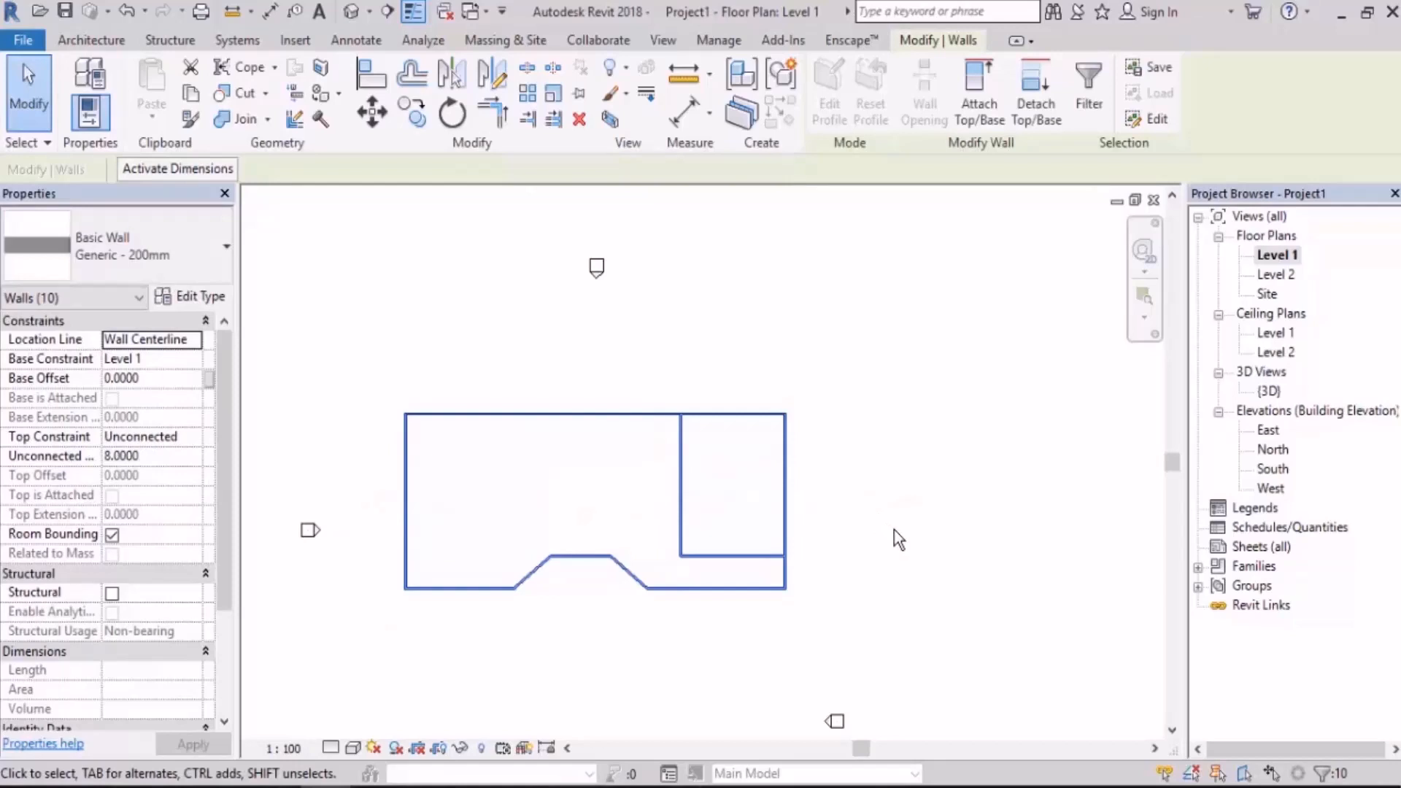
{"action": "key", "text": "ctrl+z"}
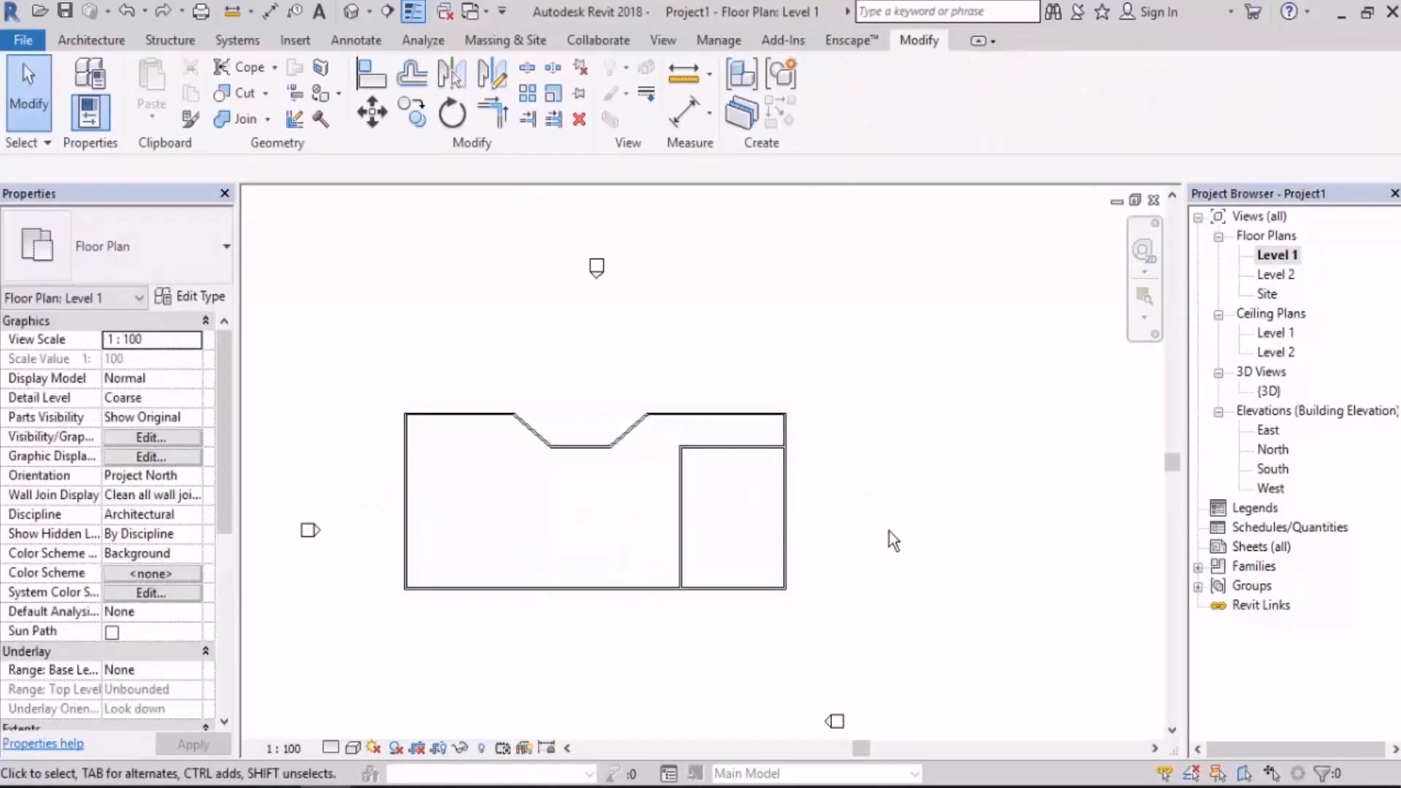
Stretch the northeast and south walls eastward past the east wall to a common end line, the south wall to about 57.16 m
{"action": "scroll", "coordinate": [875, 532], "scroll_direction": "up", "scroll_amount": 2}
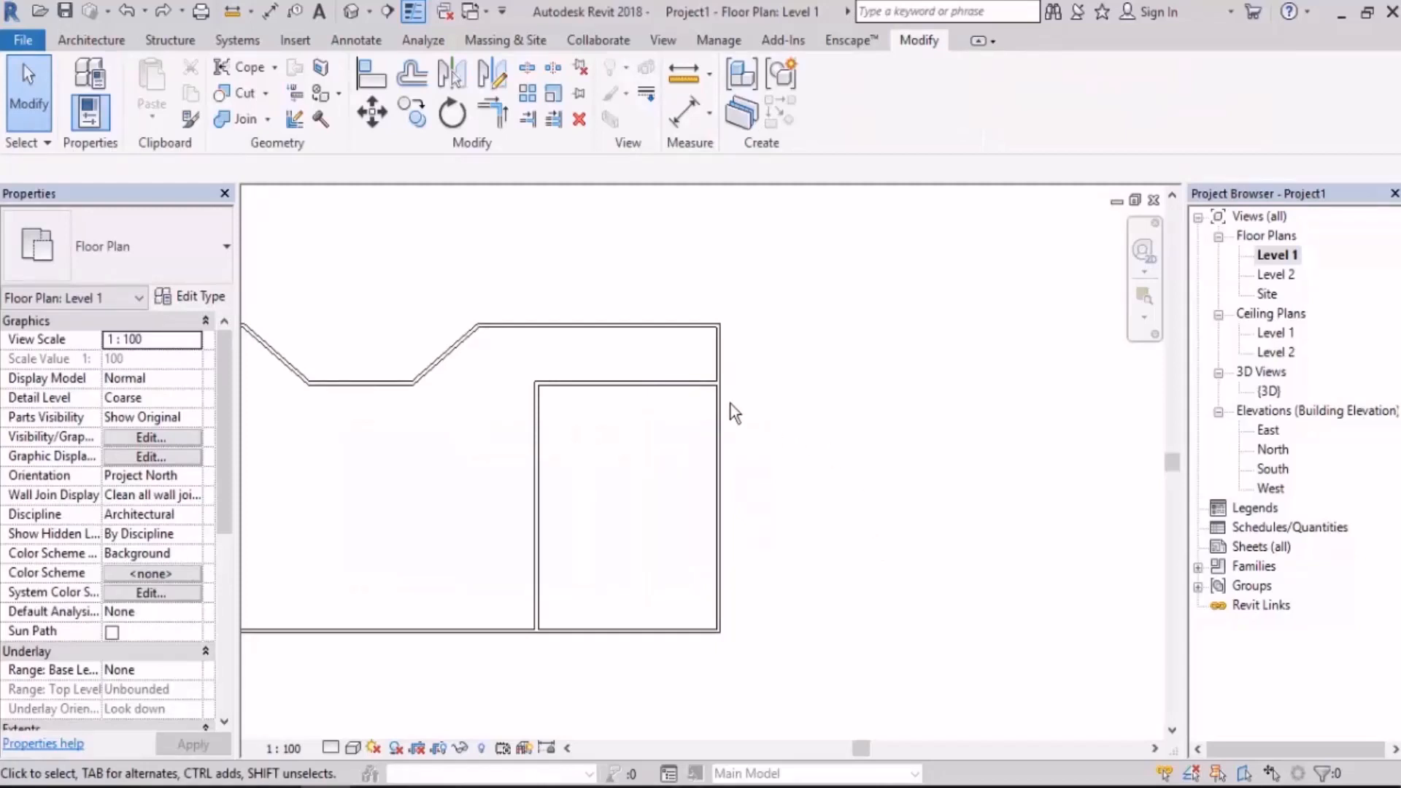
{"action": "left_click", "coordinate": [700, 325]}
{"action": "left_click_drag", "start_coordinate": [892, 326], "coordinate": [1036, 326]}
{"action": "left_click", "coordinate": [668, 632]}
{"action": "left_click_drag", "start_coordinate": [834, 625], "coordinate": [1039, 627]}
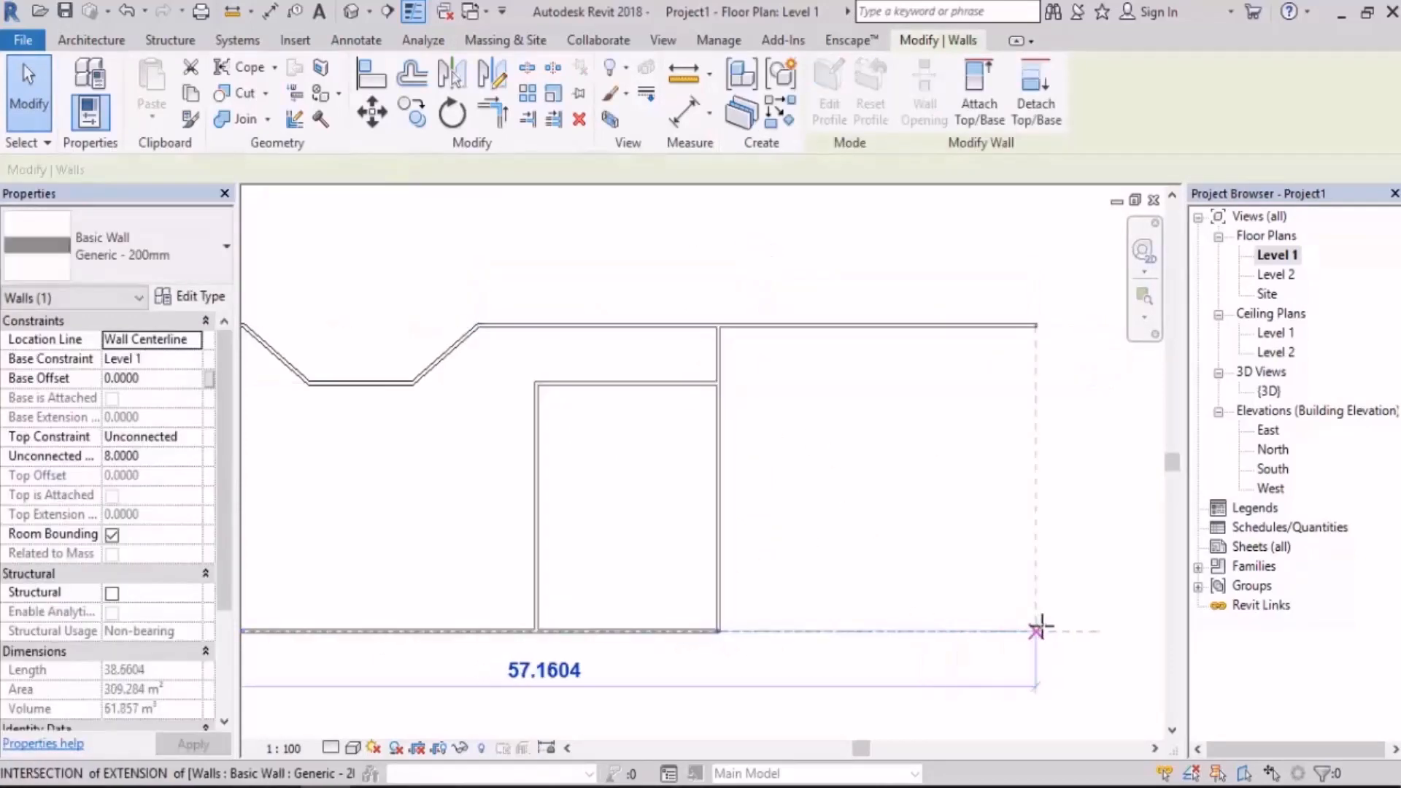
{"action": "left_click", "coordinate": [783, 436]}
Mirror a copy of the two interior walls using the east wall as the picked axis, and delete the mirrored copy
{"action": "left_click_drag", "start_coordinate": [623, 347], "coordinate": [503, 494]}
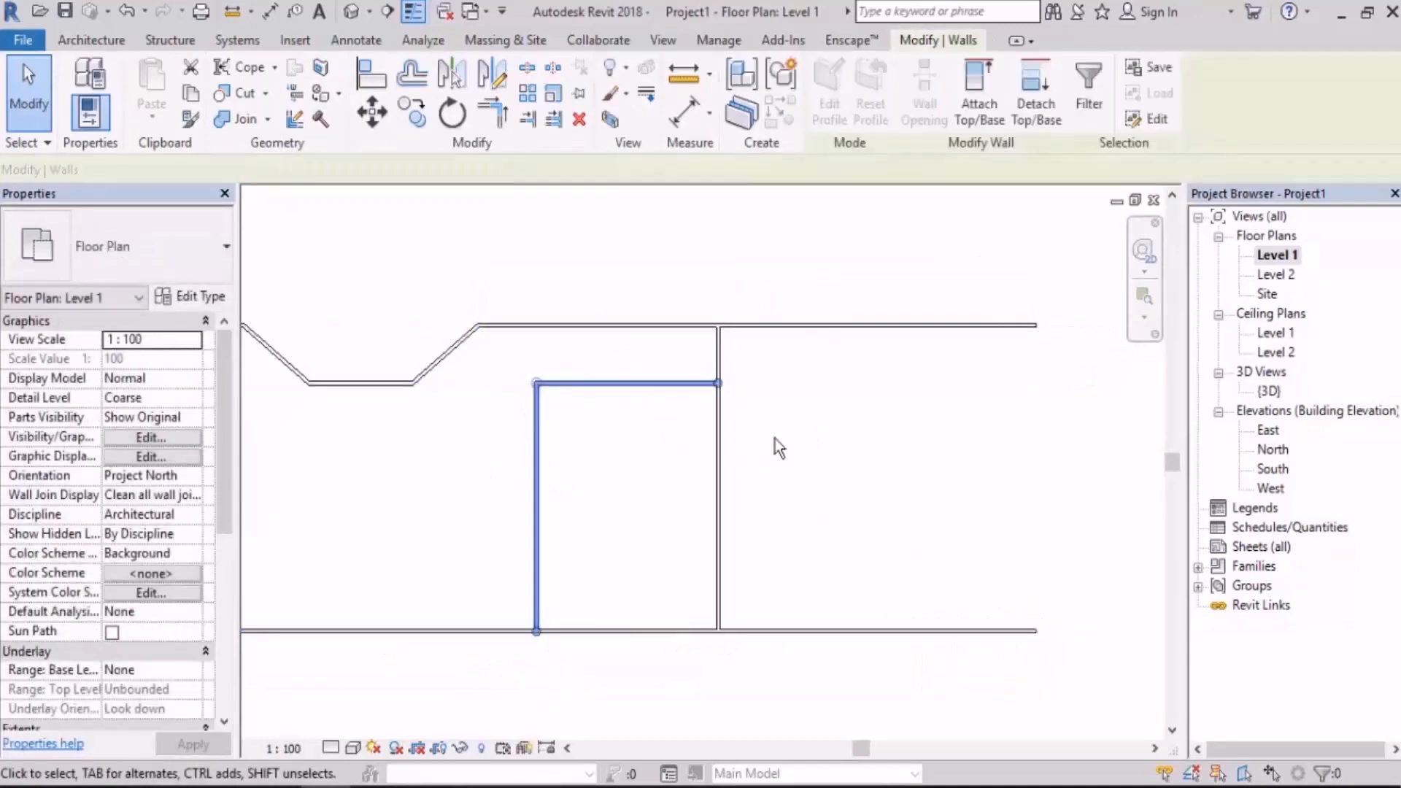
{"action": "left_click", "coordinate": [826, 475]}
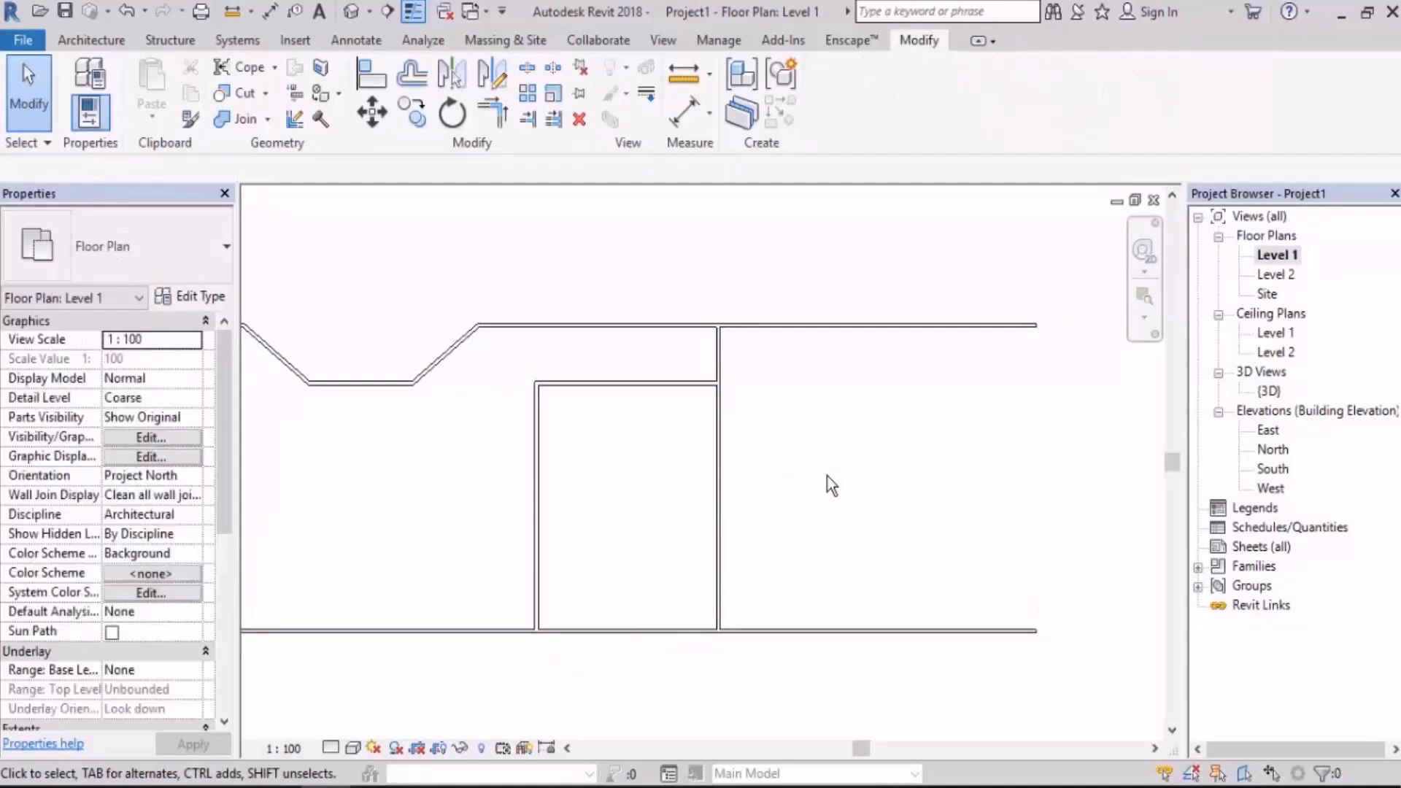
{"action": "scroll", "coordinate": [785, 527], "scroll_direction": "up", "scroll_amount": 2}
{"action": "middle_click_drag", "start_coordinate": [786, 526], "coordinate": [753, 527]}
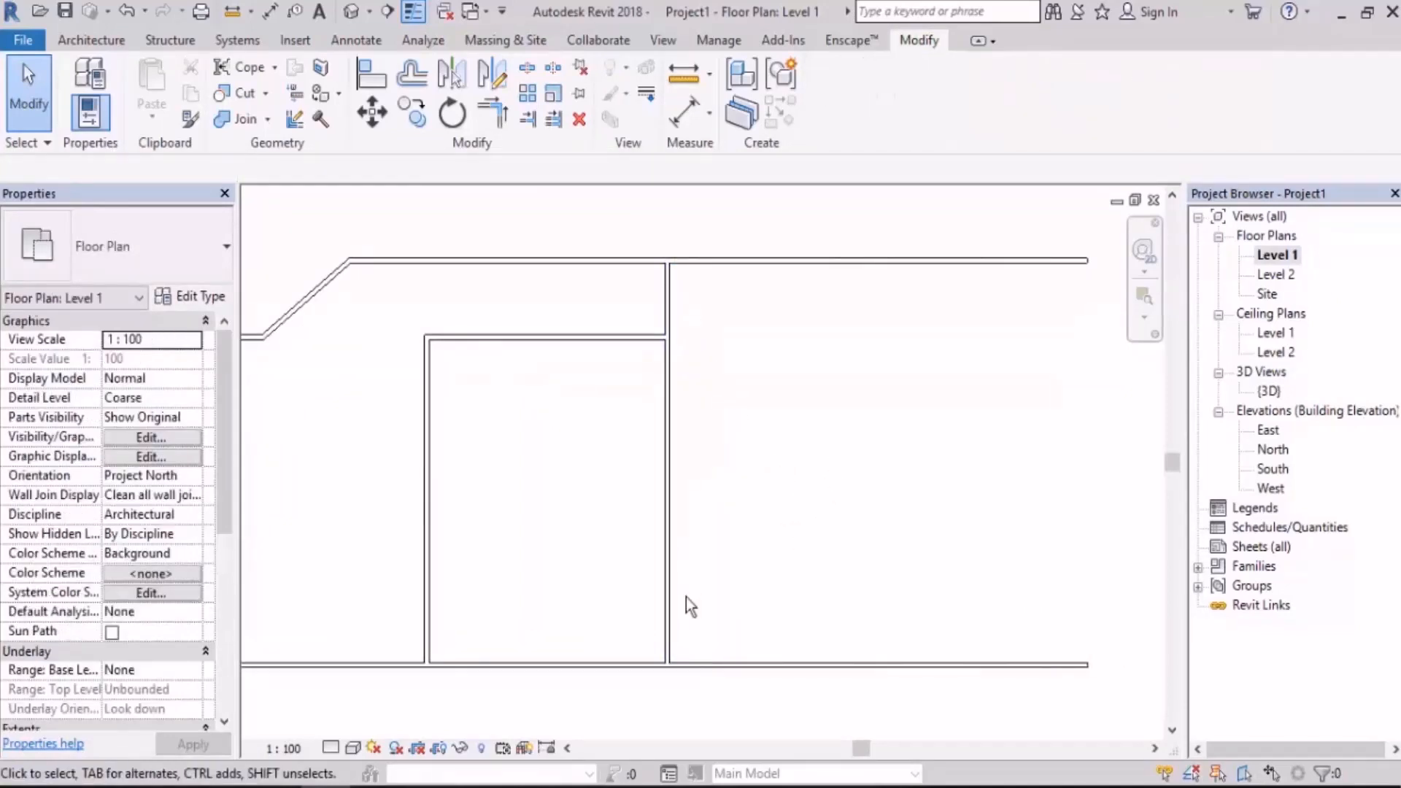
{"action": "left_click_drag", "start_coordinate": [480, 296], "coordinate": [382, 439]}
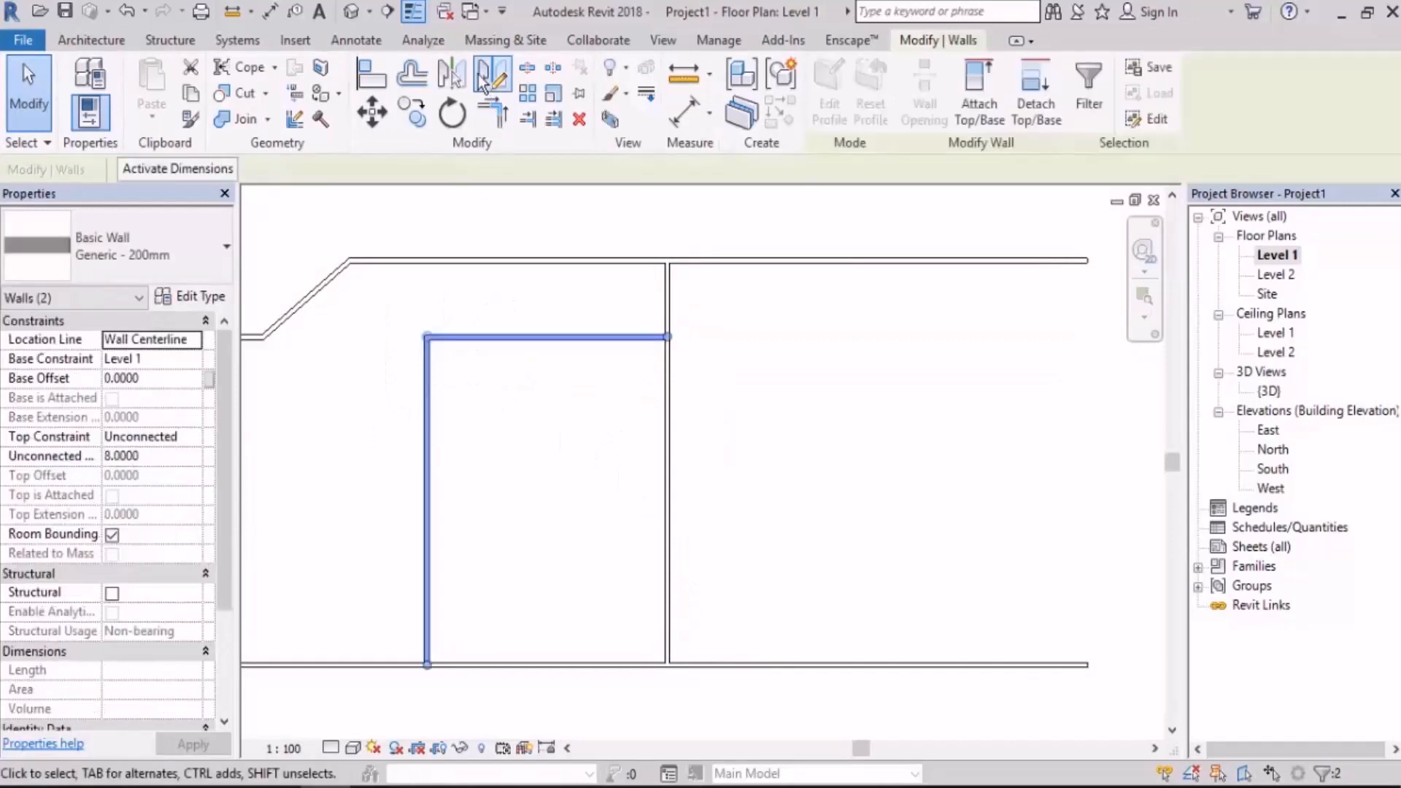
{"action": "left_click", "coordinate": [458, 72]}
{"action": "left_click", "coordinate": [669, 419]}
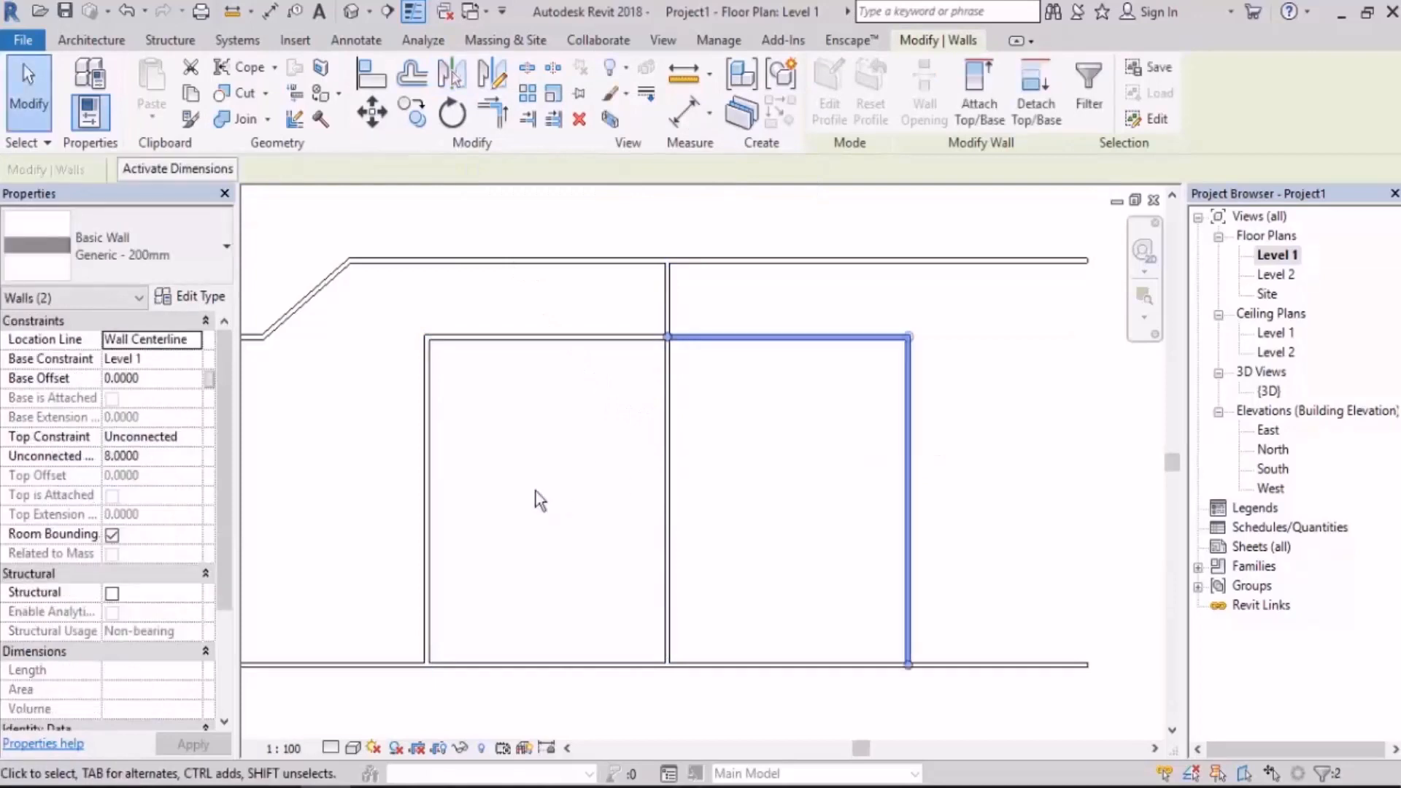
{"action": "left_click", "coordinate": [557, 479]}
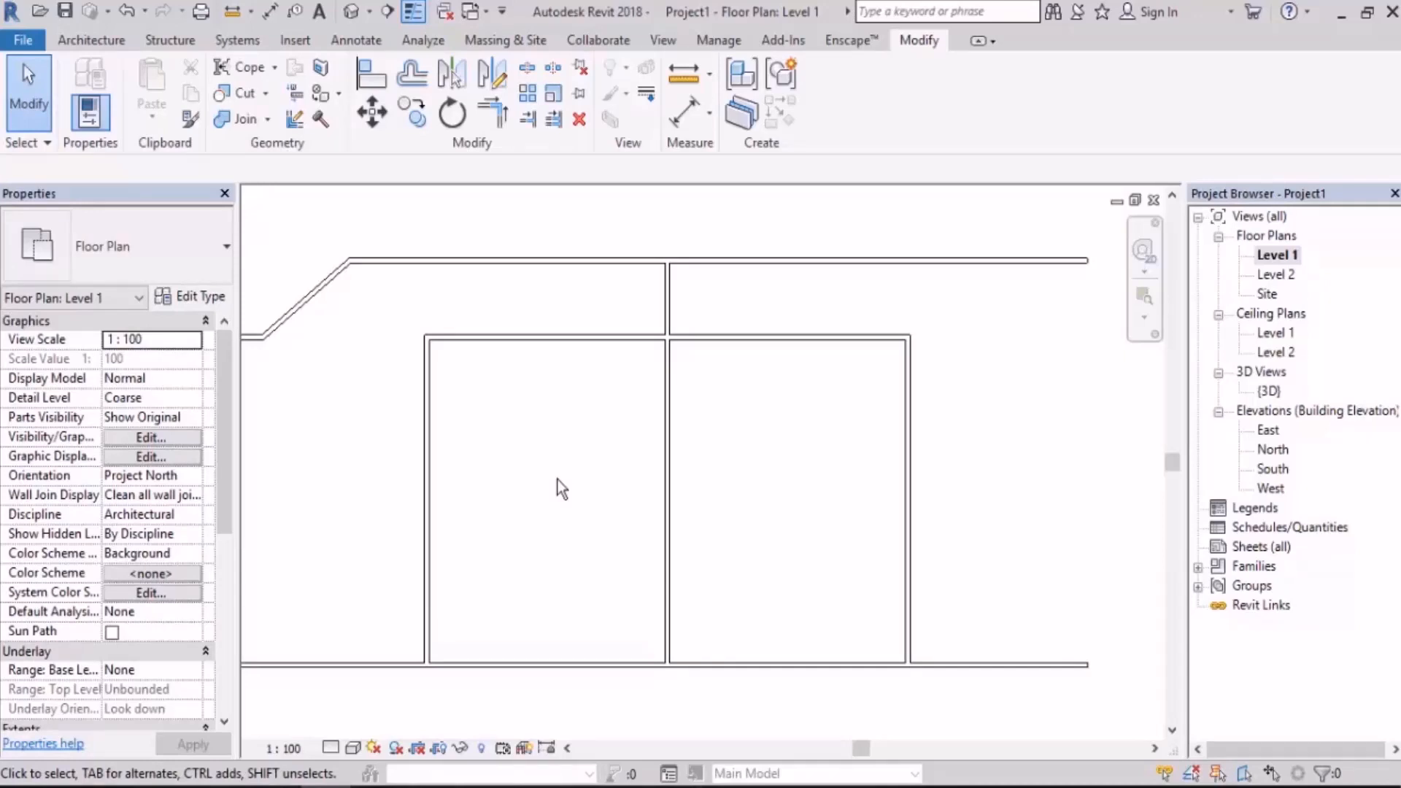
{"action": "scroll", "coordinate": [701, 453], "scroll_direction": "down", "scroll_amount": 2}
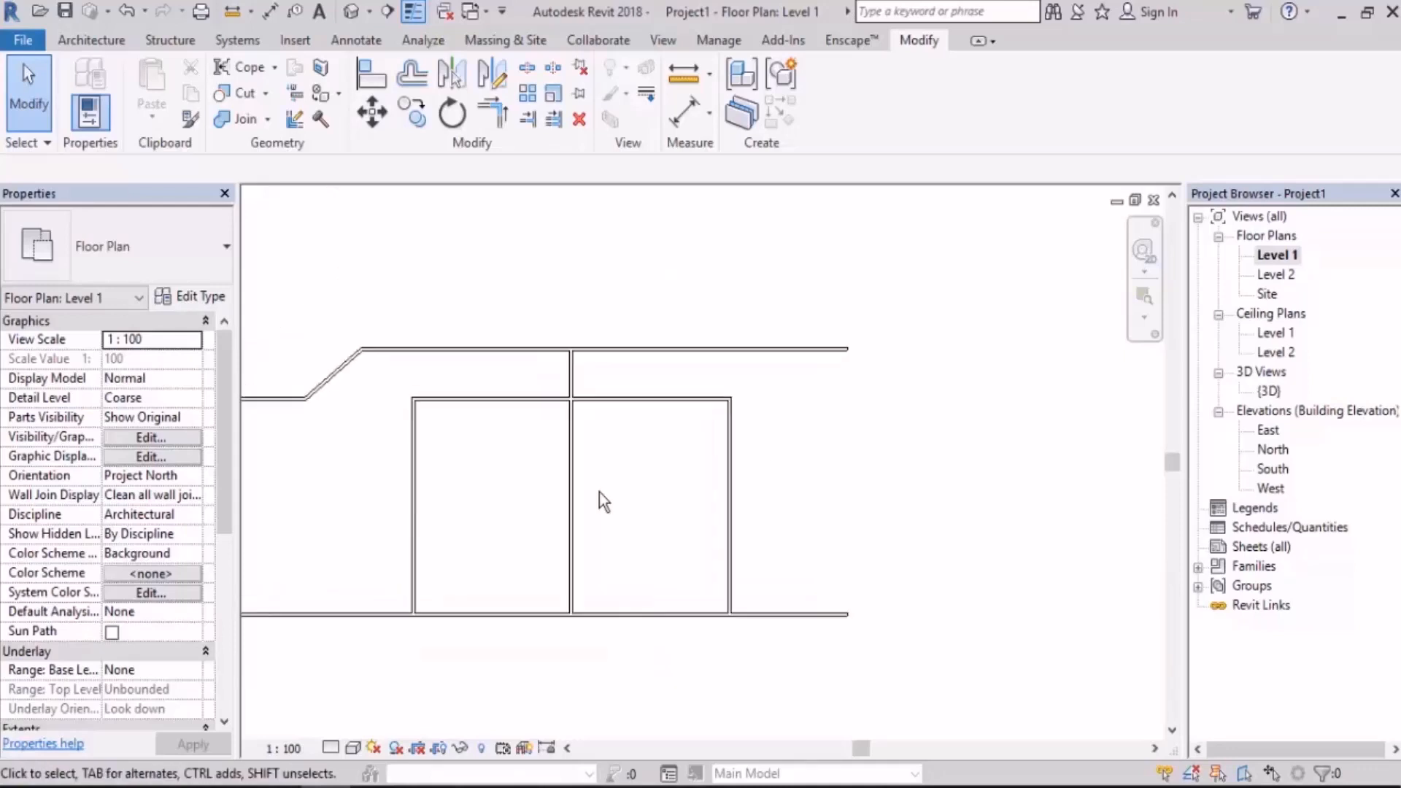
{"action": "left_click", "coordinate": [672, 440]}
{"action": "key", "text": "Delete"}
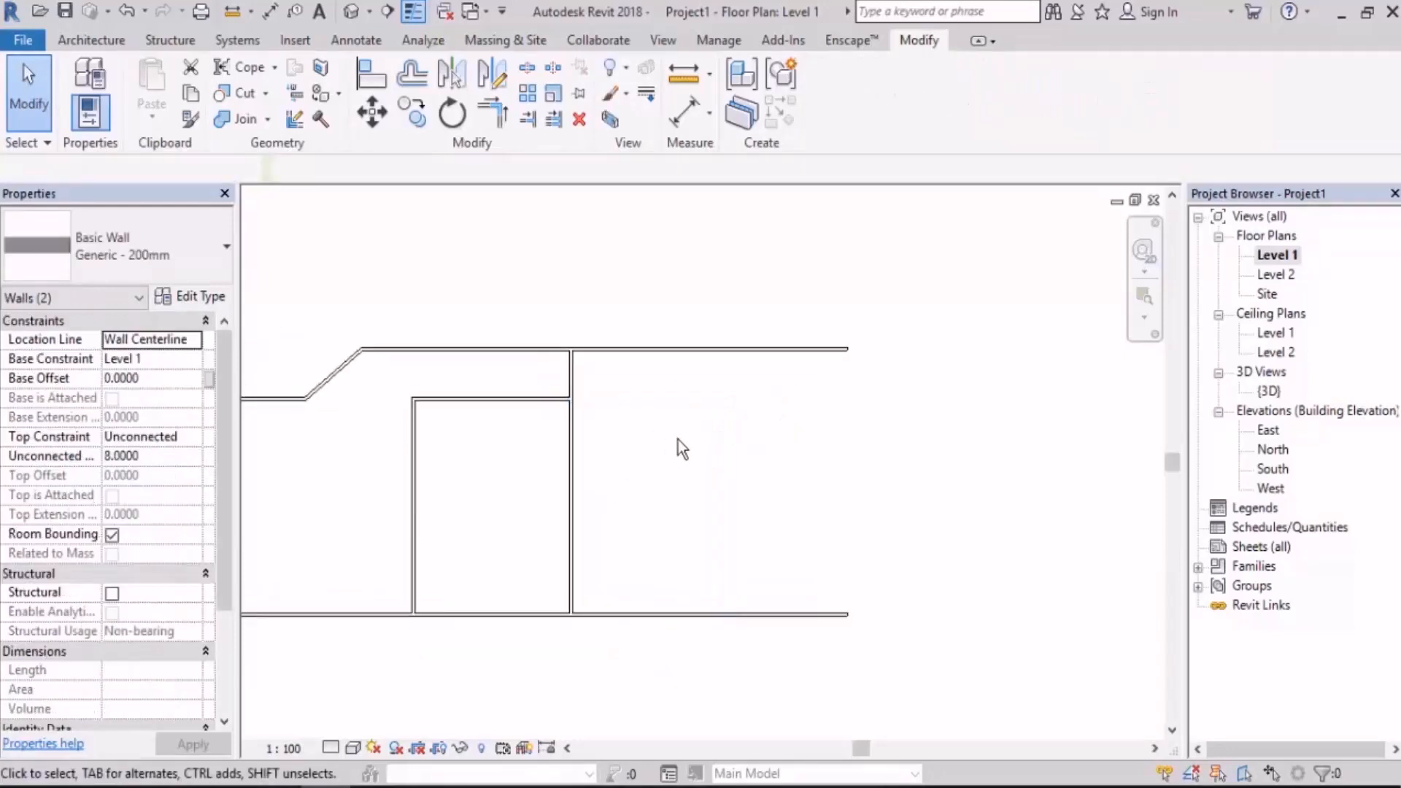
Draw a start-end-radius arc wall between the extended north and south walls, bulging east, just east of the east wall
{"action": "left_click", "coordinate": [89, 43]}
{"action": "left_click", "coordinate": [81, 91]}
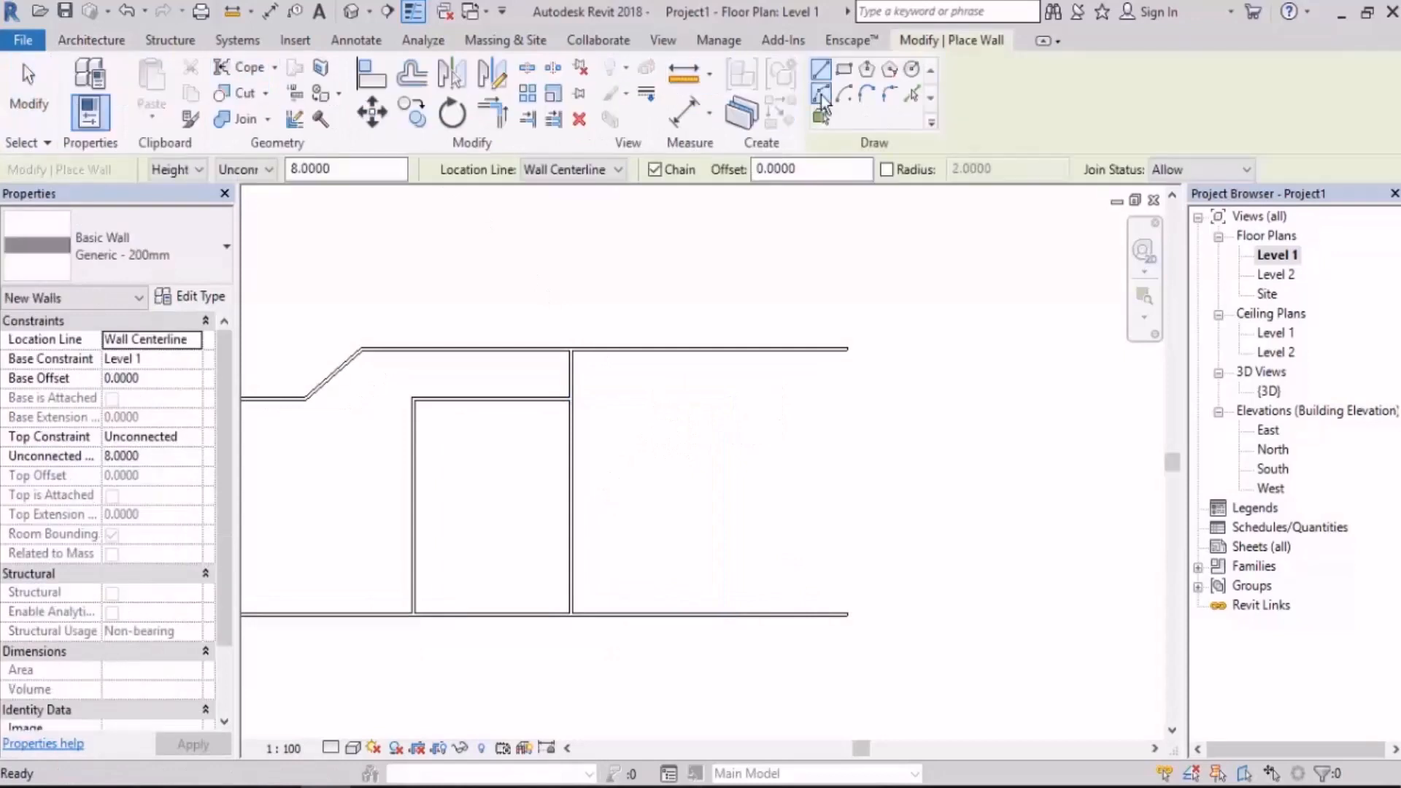
{"action": "left_click", "coordinate": [820, 95]}
{"action": "left_click", "coordinate": [605, 349]}
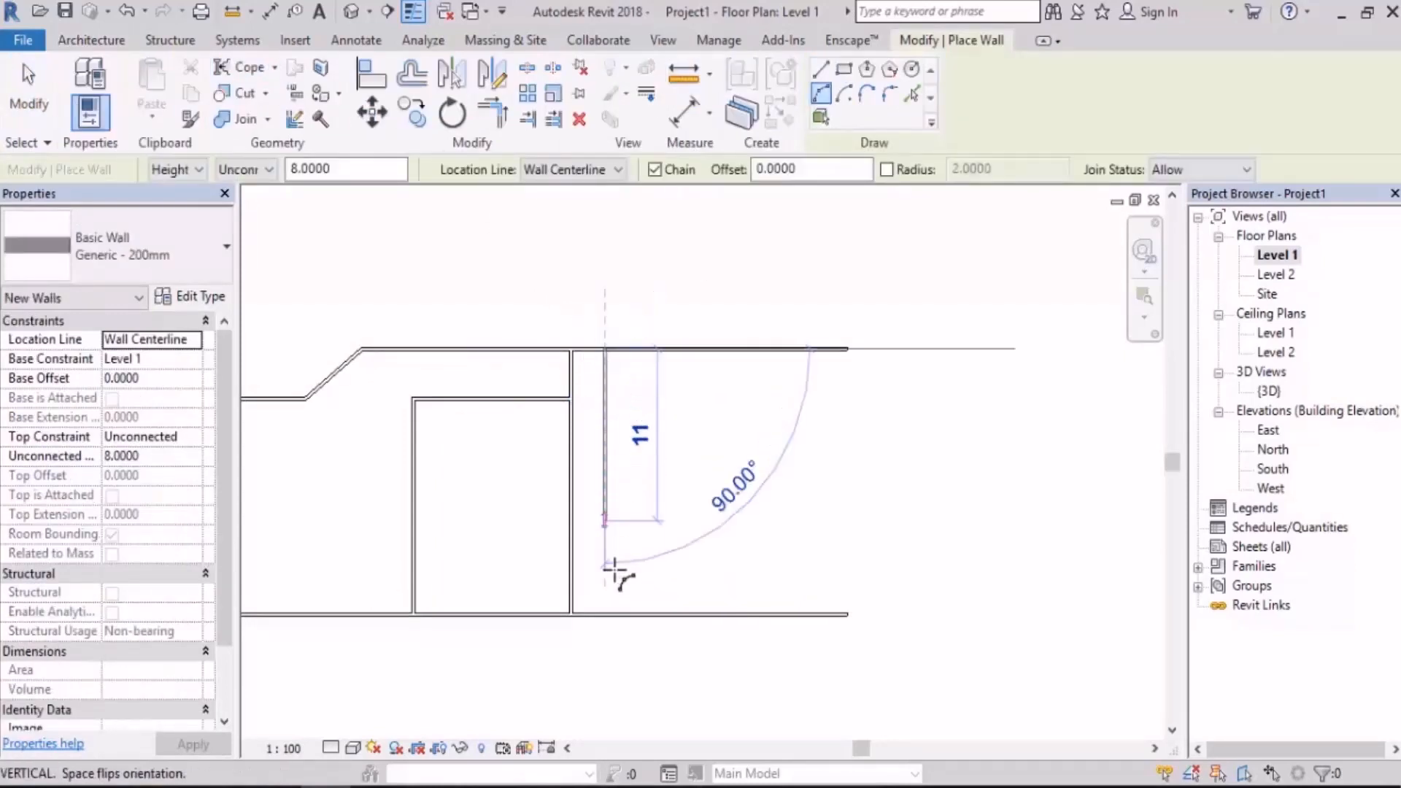
{"action": "left_click", "coordinate": [604, 614]}
{"action": "left_click", "coordinate": [638, 496]}
{"action": "key", "text": "Escape"}
{"action": "key", "text": "Escape"}
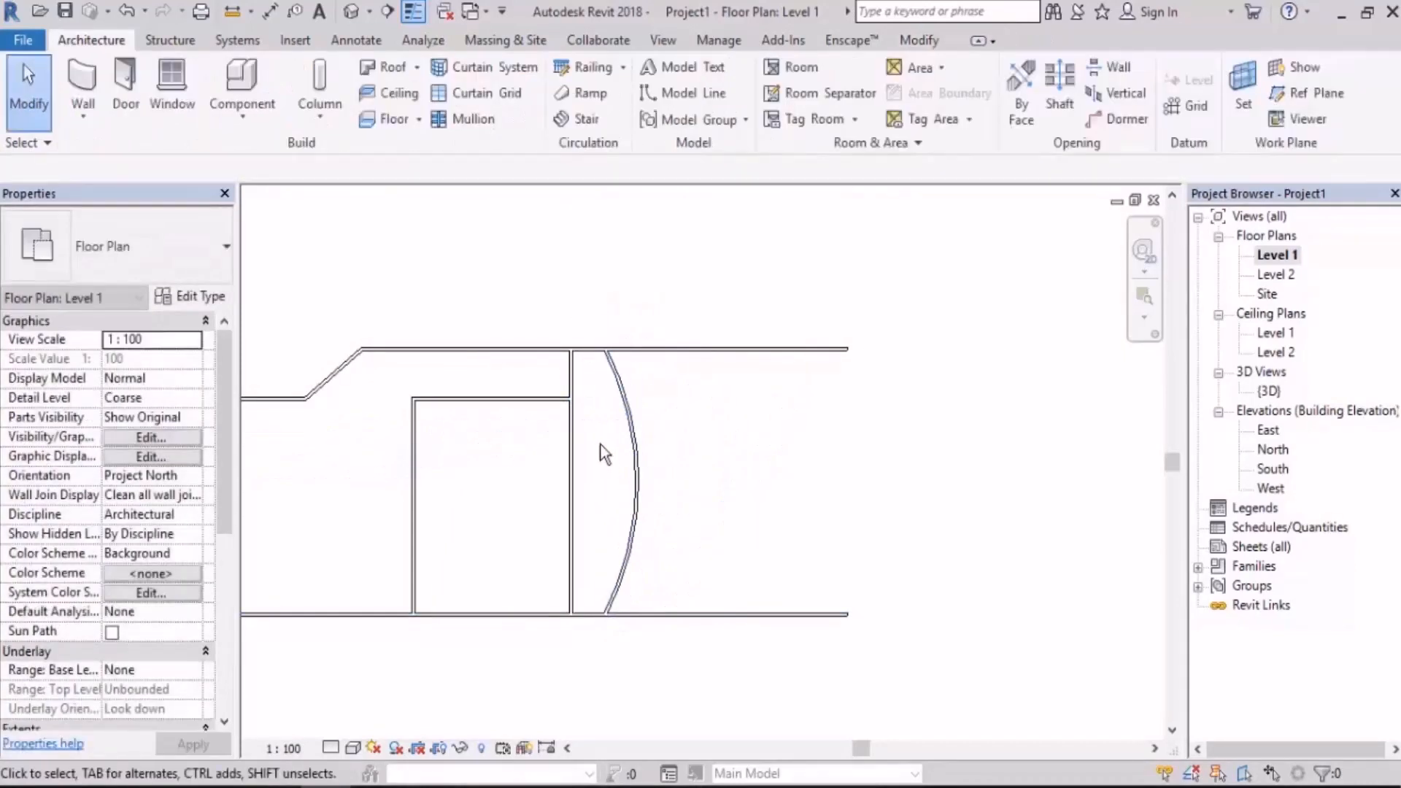
Try to mirror the two interior walls and the east wall about the arc wall, and delete the arc wall
{"action": "left_click_drag", "start_coordinate": [522, 453], "coordinate": [509, 457]}
{"action": "left_click_drag", "start_coordinate": [672, 381], "coordinate": [368, 489]}
{"action": "left_click", "coordinate": [454, 78]}
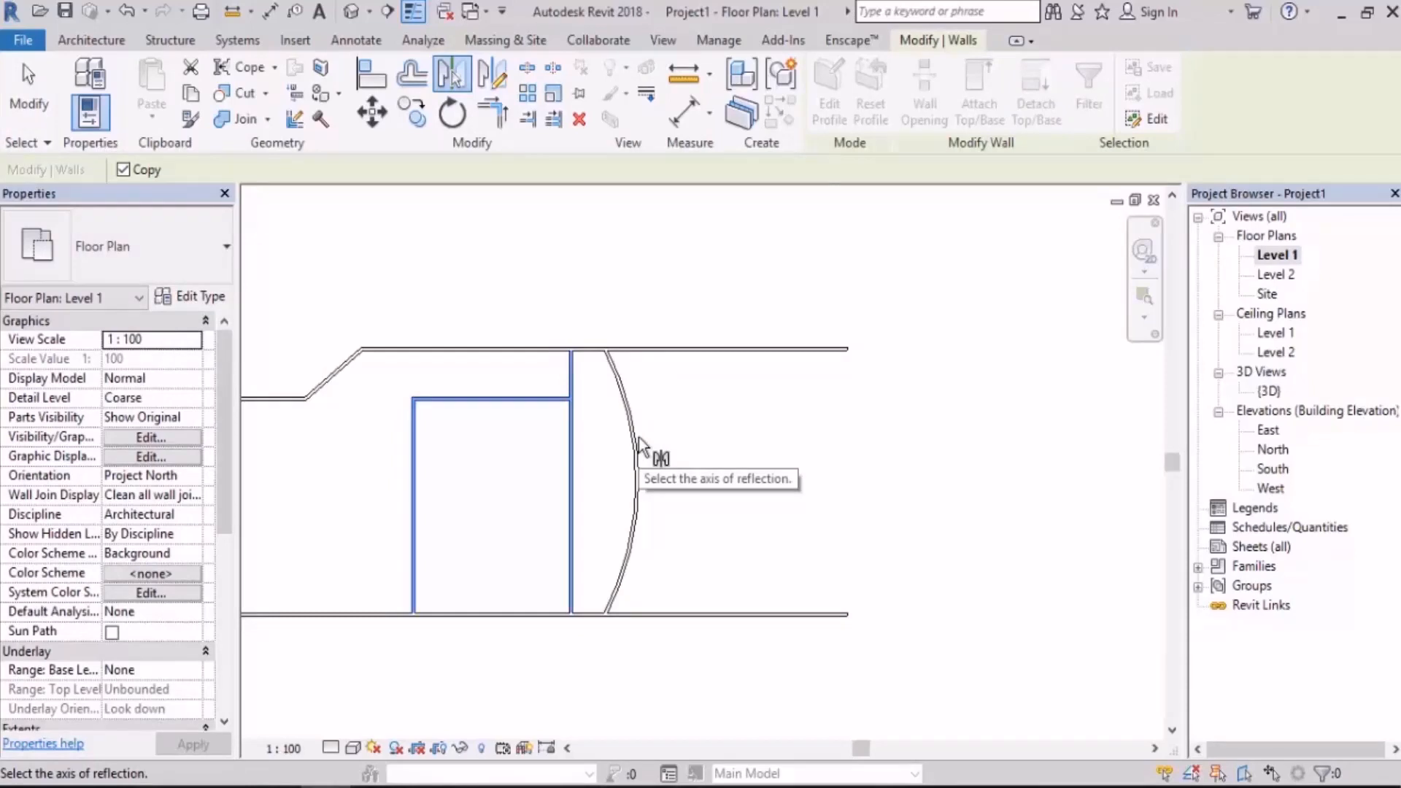
{"action": "key", "text": "Escape"}
{"action": "key", "text": "Escape"}
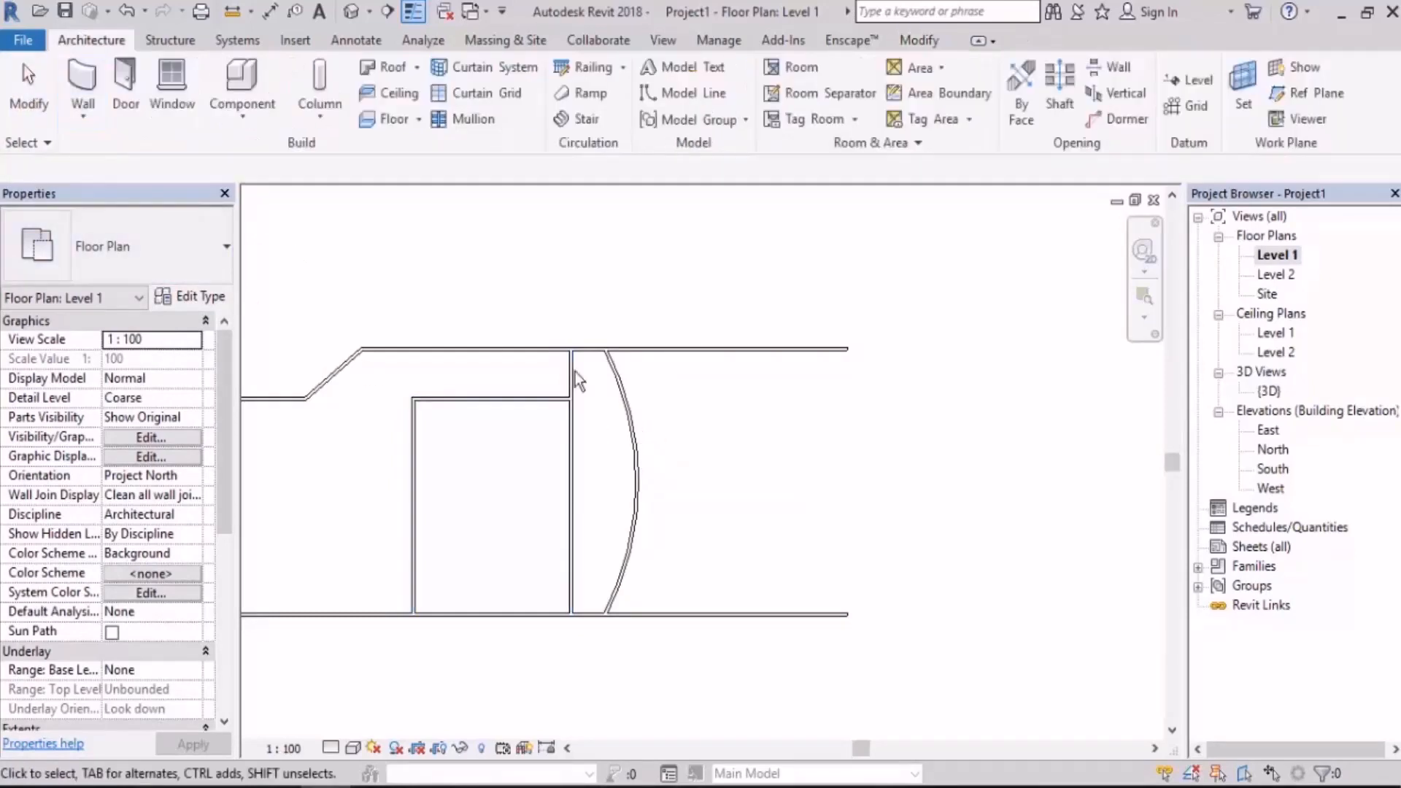
{"action": "left_click", "coordinate": [617, 473]}
{"action": "key", "text": "Delete"}
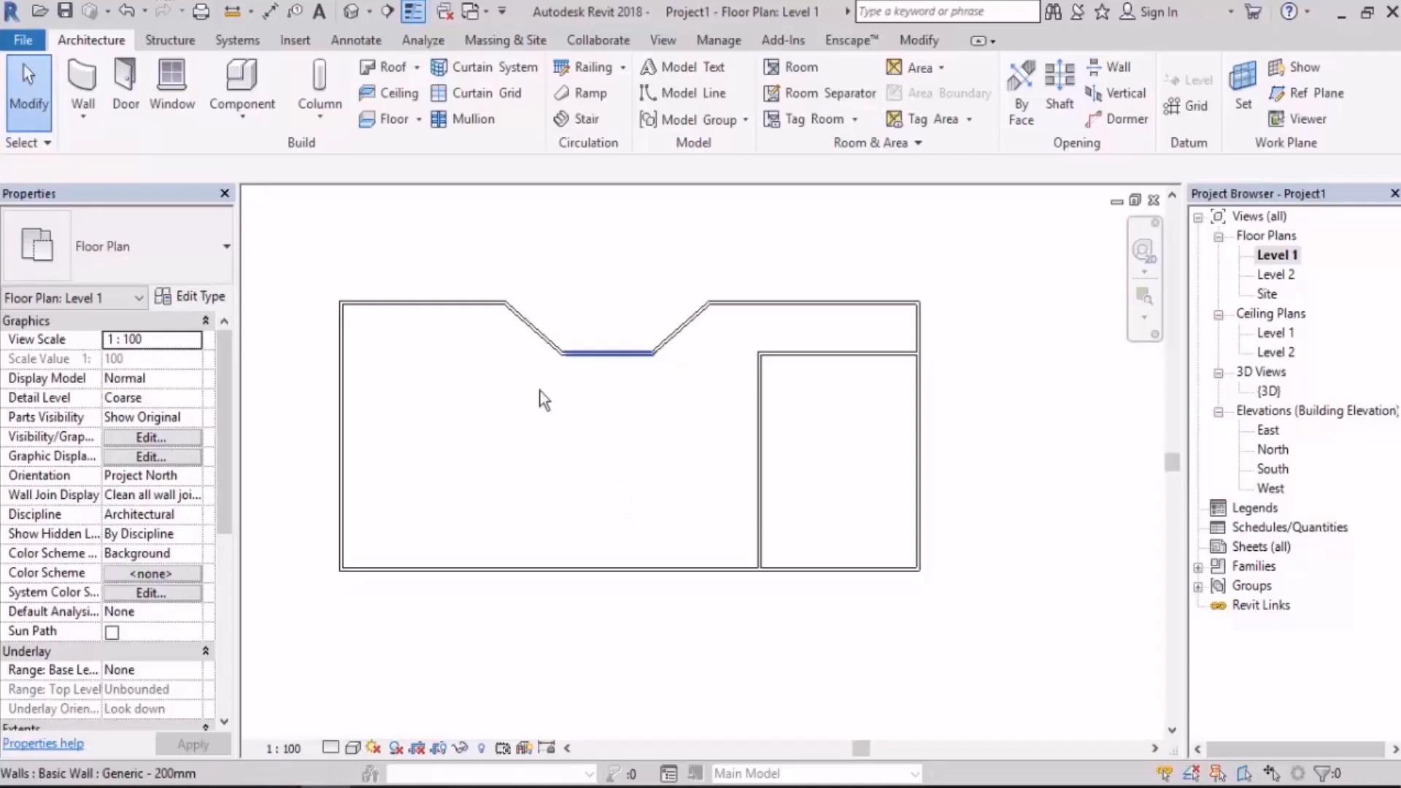
Place a 0915 x 1220mm casement window on each north wall beside the recess and an 1810 x 2110mm ExtDbl Flush door on each interior wall
{"action": "middle_click_drag", "start_coordinate": [508, 383], "coordinate": [497, 350]}
{"action": "left_click", "coordinate": [173, 84]}
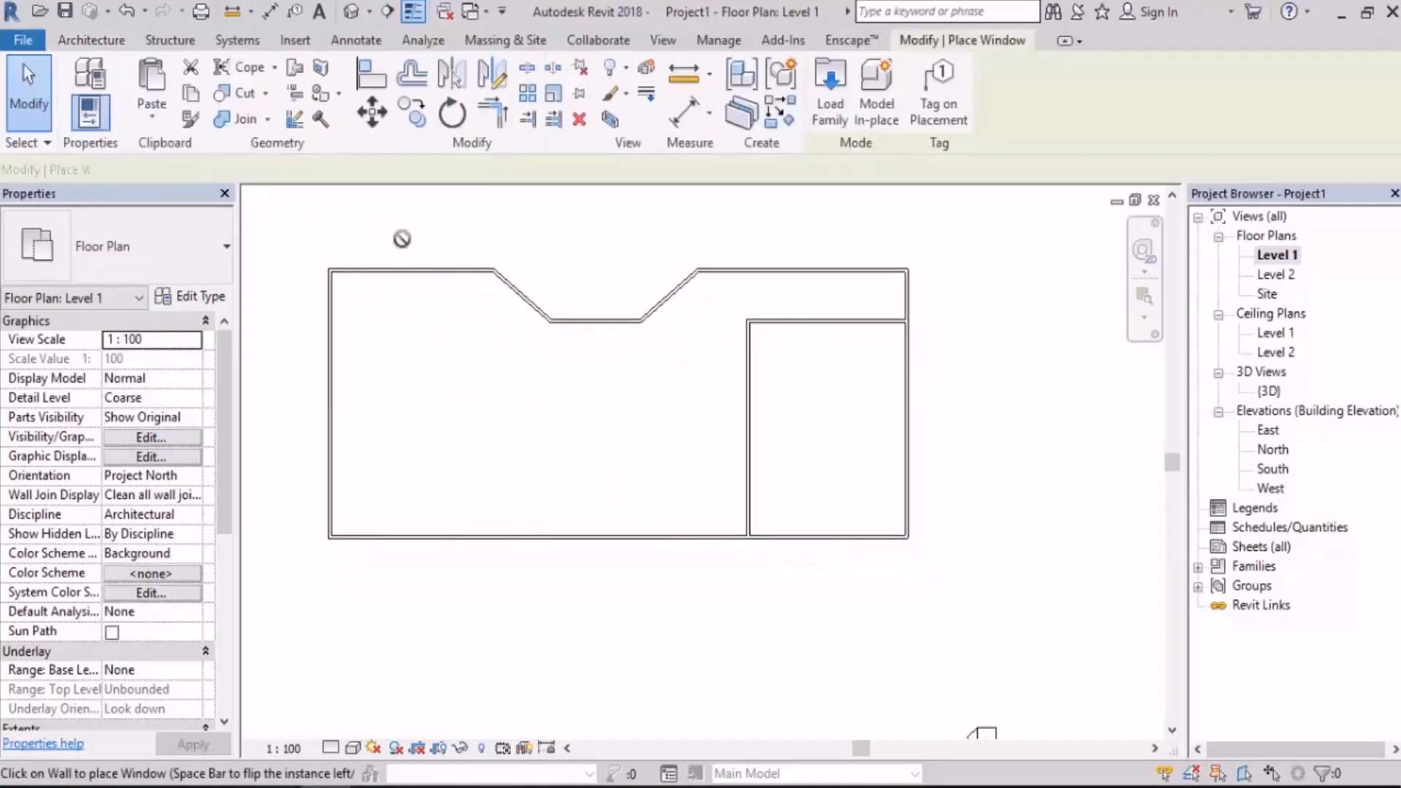
{"action": "left_click", "coordinate": [787, 270]}
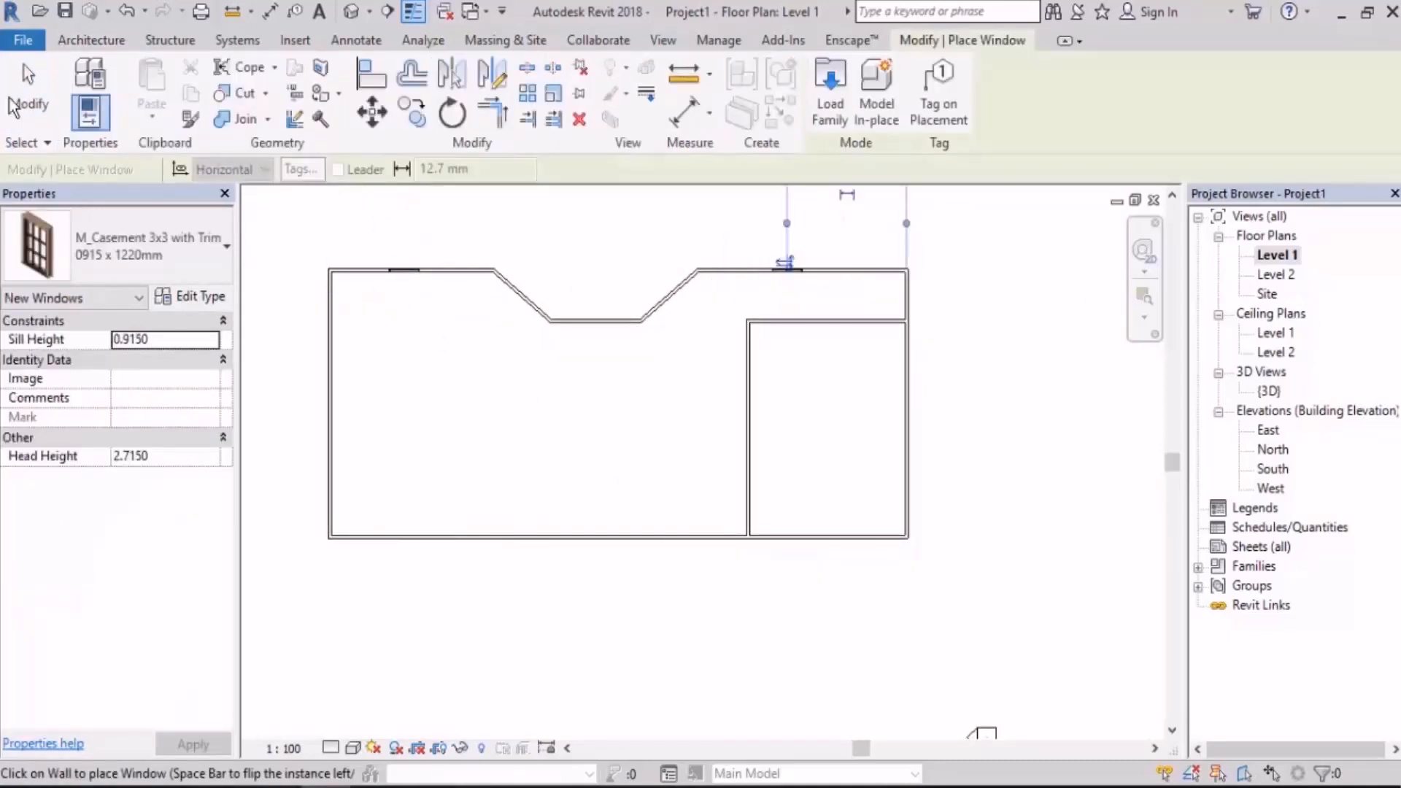
{"action": "left_click", "coordinate": [27, 95]}
{"action": "left_click", "coordinate": [126, 94]}
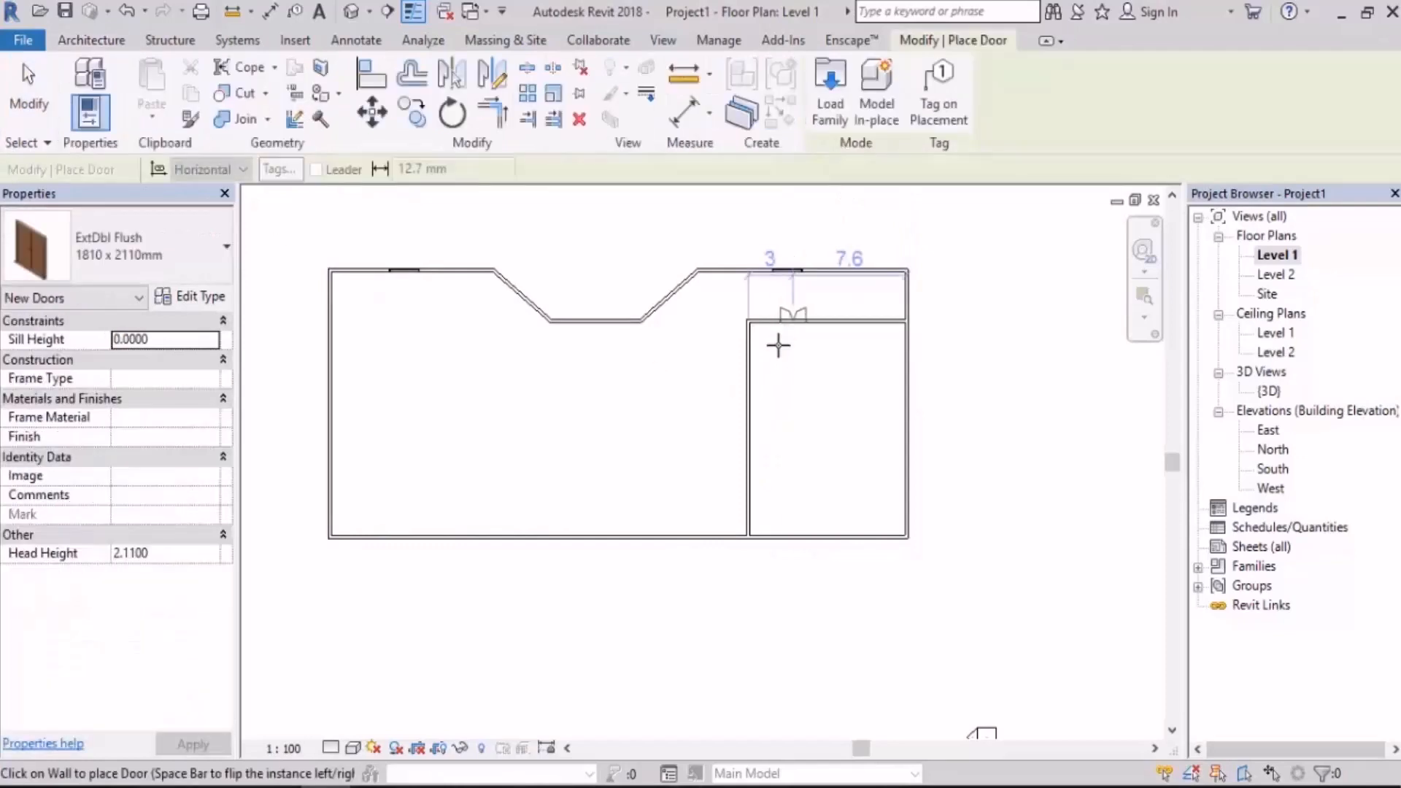
{"action": "left_click", "coordinate": [28, 95]}
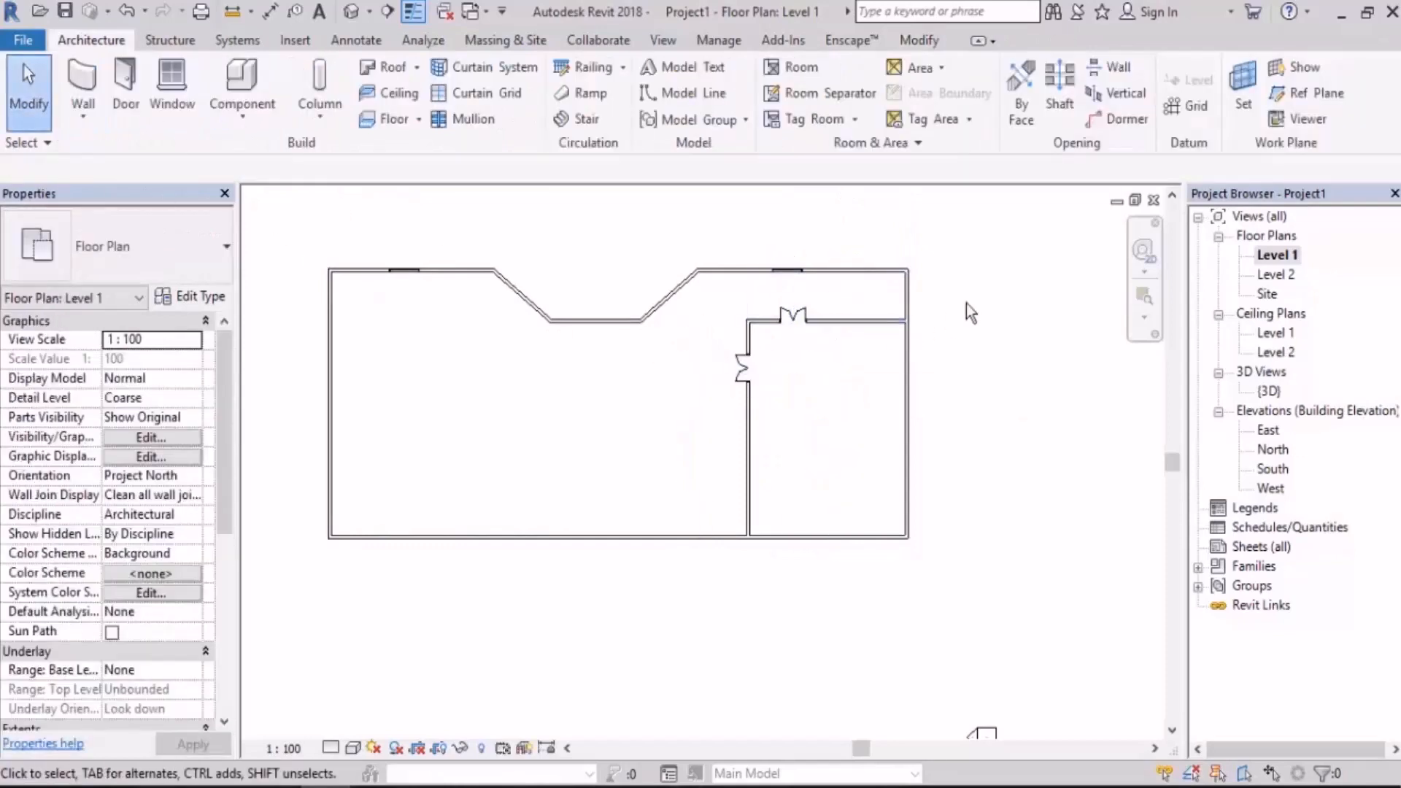
Check whether Scale is offered for the whole plan, and inspect the height and width type parameters of the window west of the recess
{"action": "left_click_drag", "start_coordinate": [969, 235], "coordinate": [278, 588]}
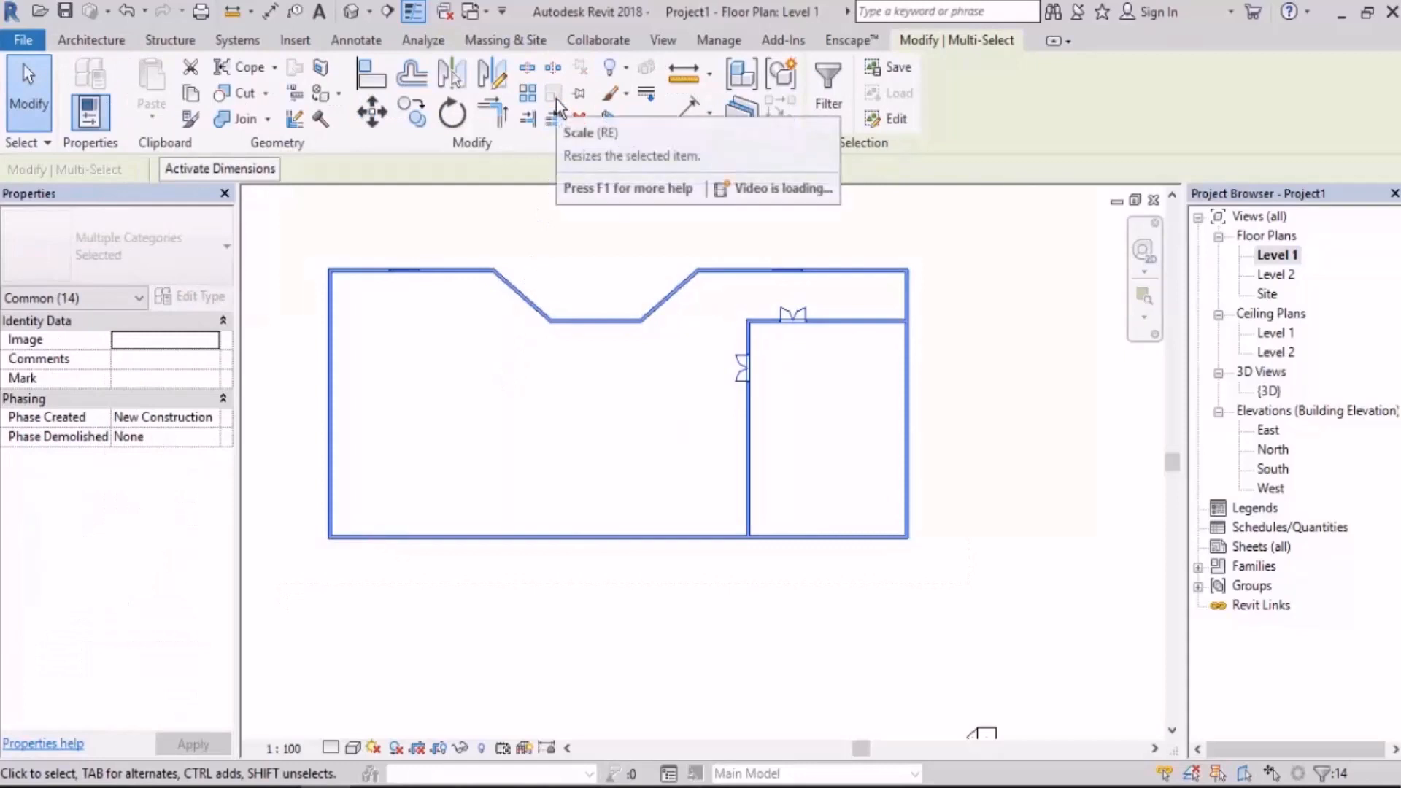
{"action": "left_click", "coordinate": [397, 254]}
{"action": "scroll", "coordinate": [397, 254], "scroll_direction": "up", "scroll_amount": 3}
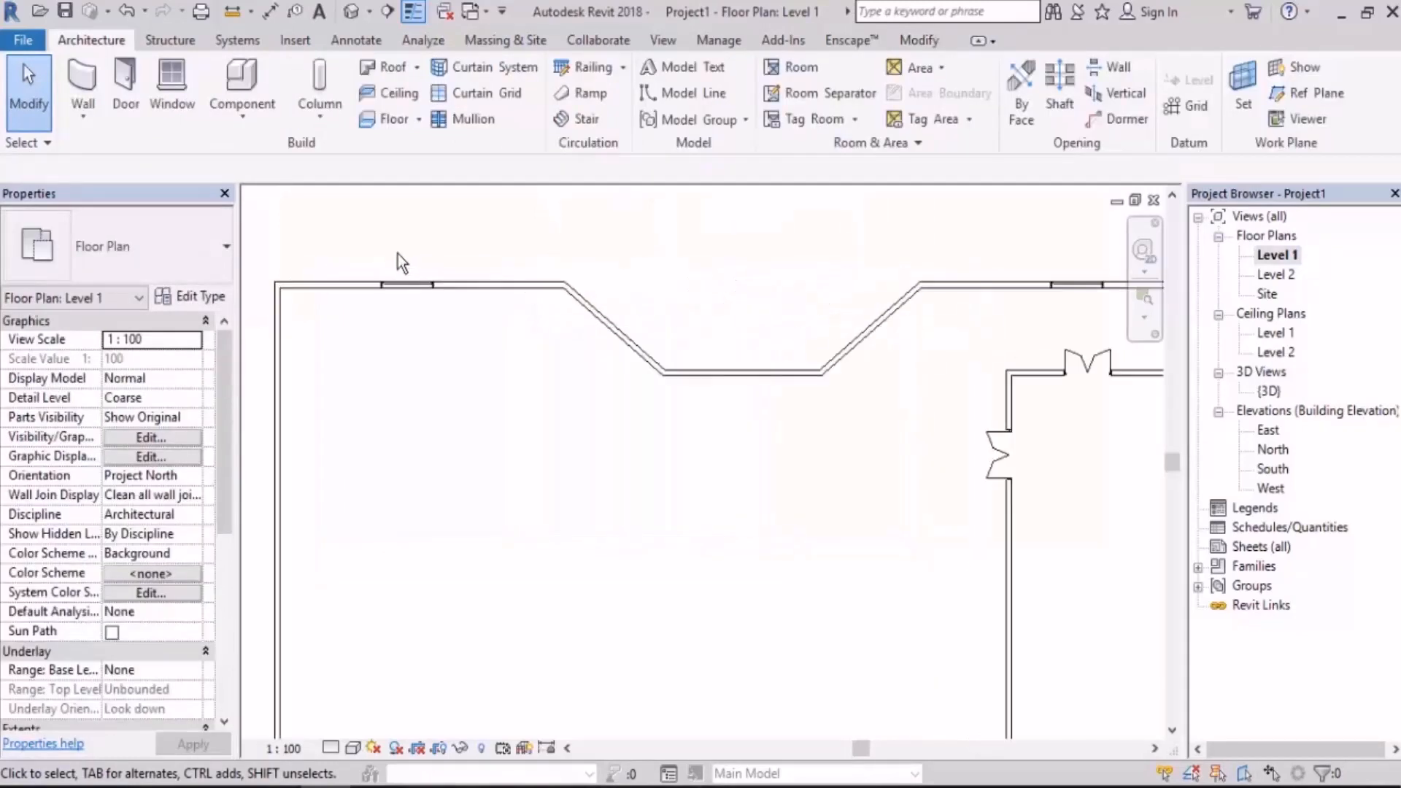
{"action": "scroll", "coordinate": [397, 253], "scroll_direction": "up", "scroll_amount": 1}
{"action": "left_click", "coordinate": [413, 296]}
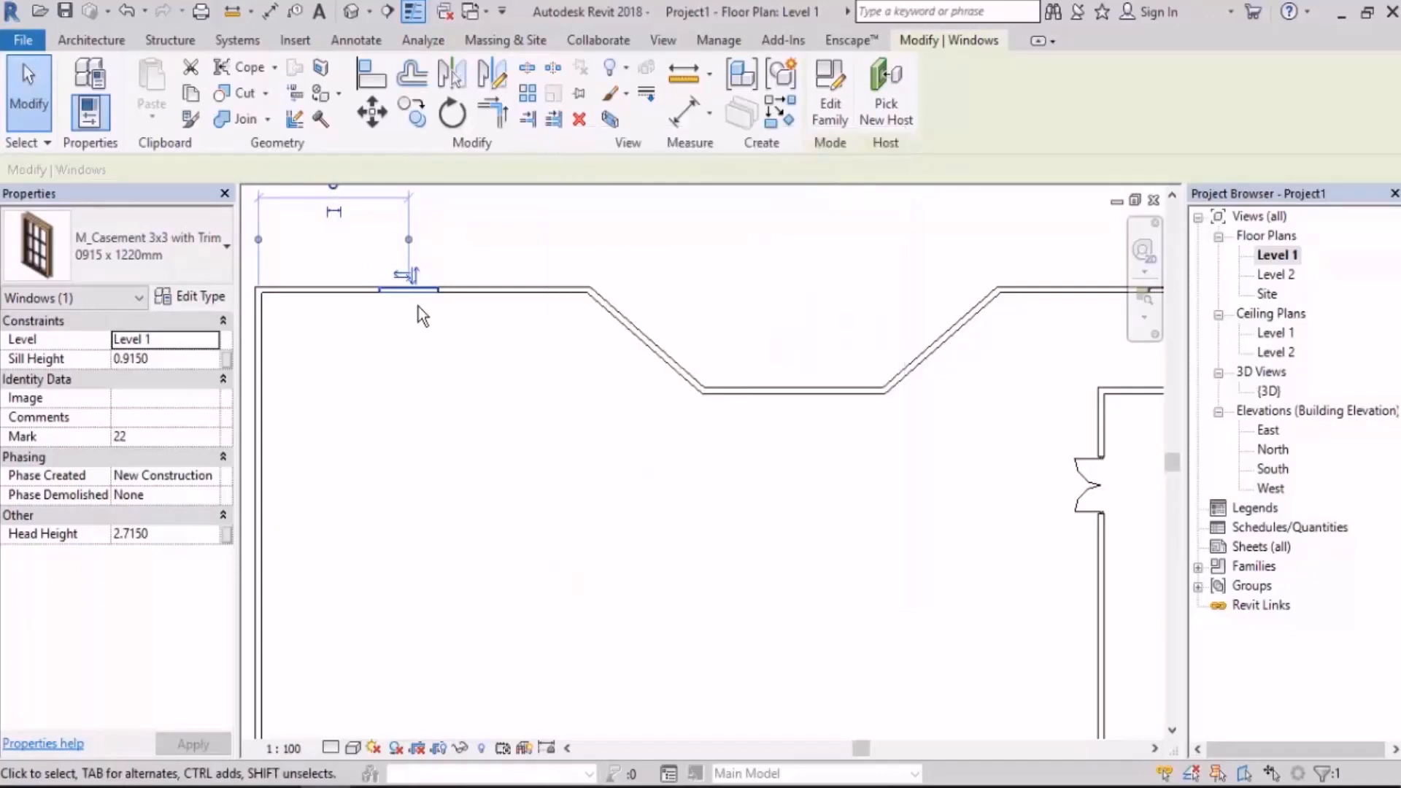
{"action": "left_click", "coordinate": [189, 296]}
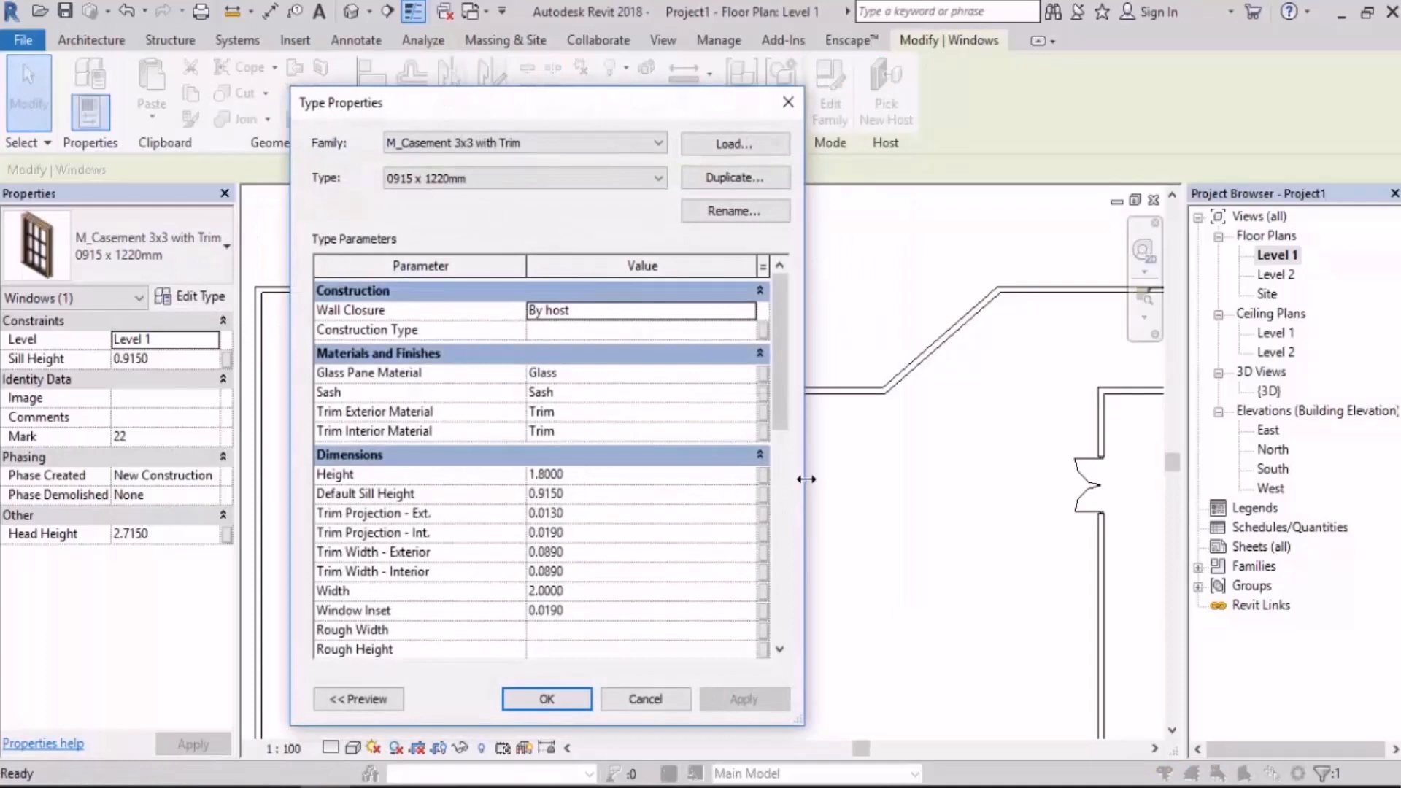
{"action": "left_click", "coordinate": [588, 476]}
{"action": "left_click", "coordinate": [577, 600]}
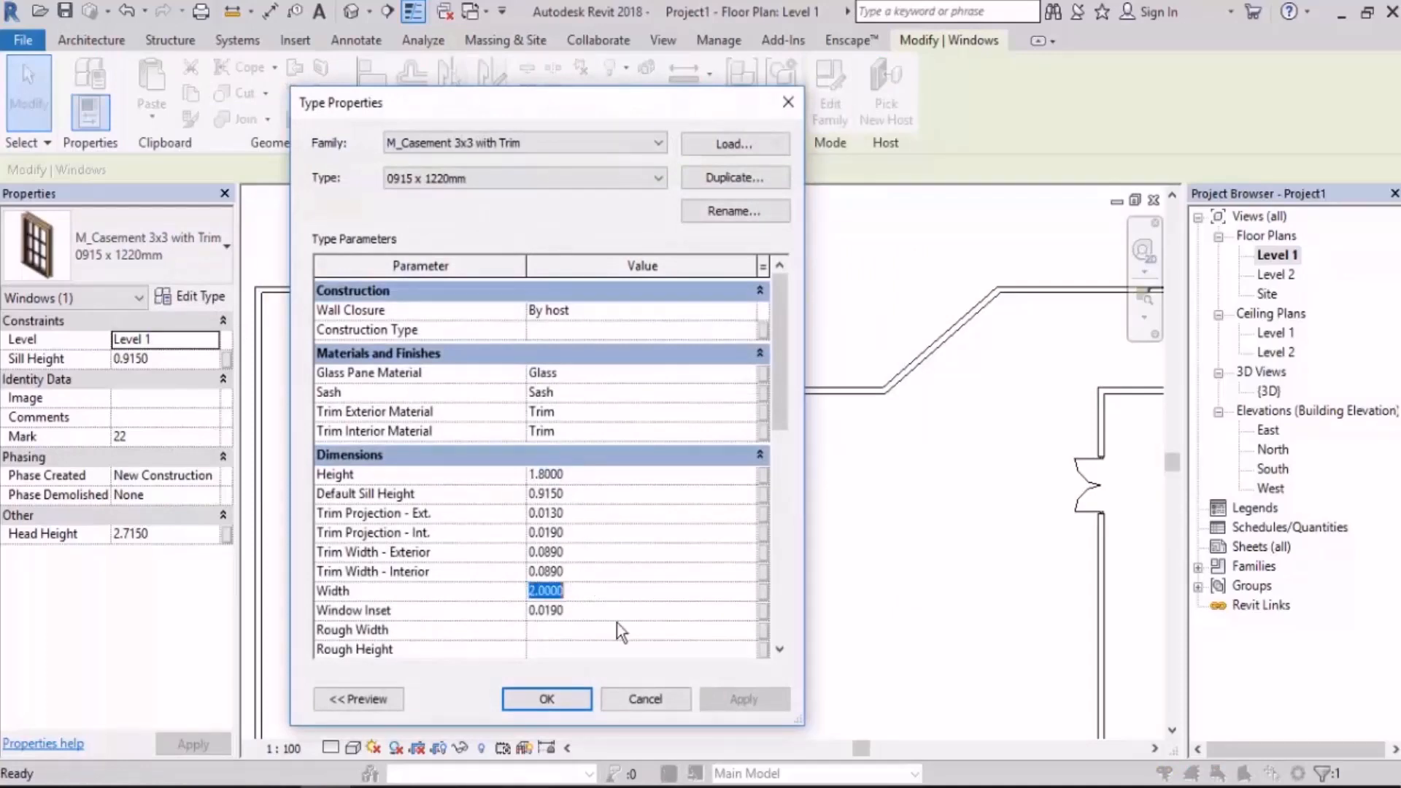
{"action": "left_click", "coordinate": [667, 699]}
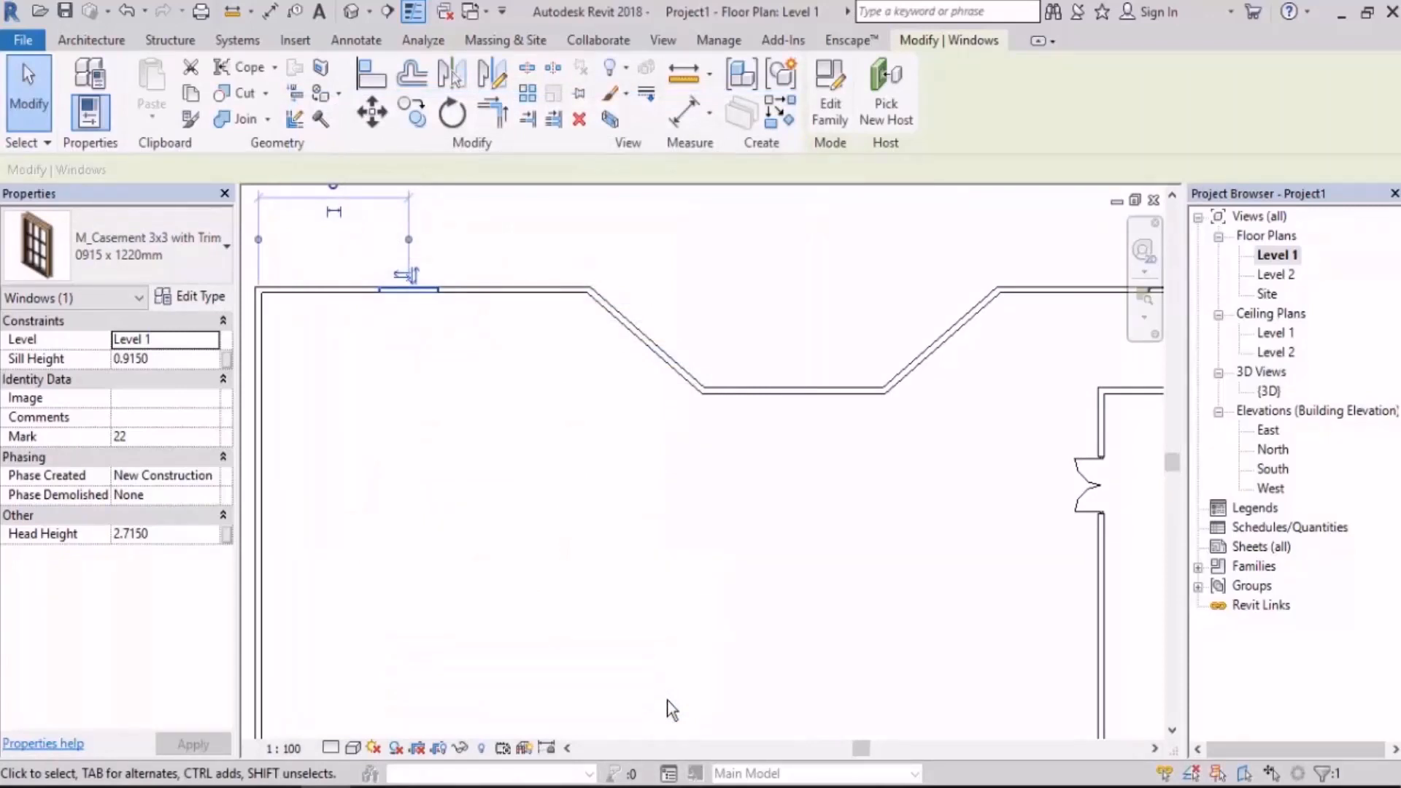
{"action": "left_click", "coordinate": [474, 459]}
{"action": "scroll", "coordinate": [504, 344], "scroll_direction": "down", "scroll_amount": 5}
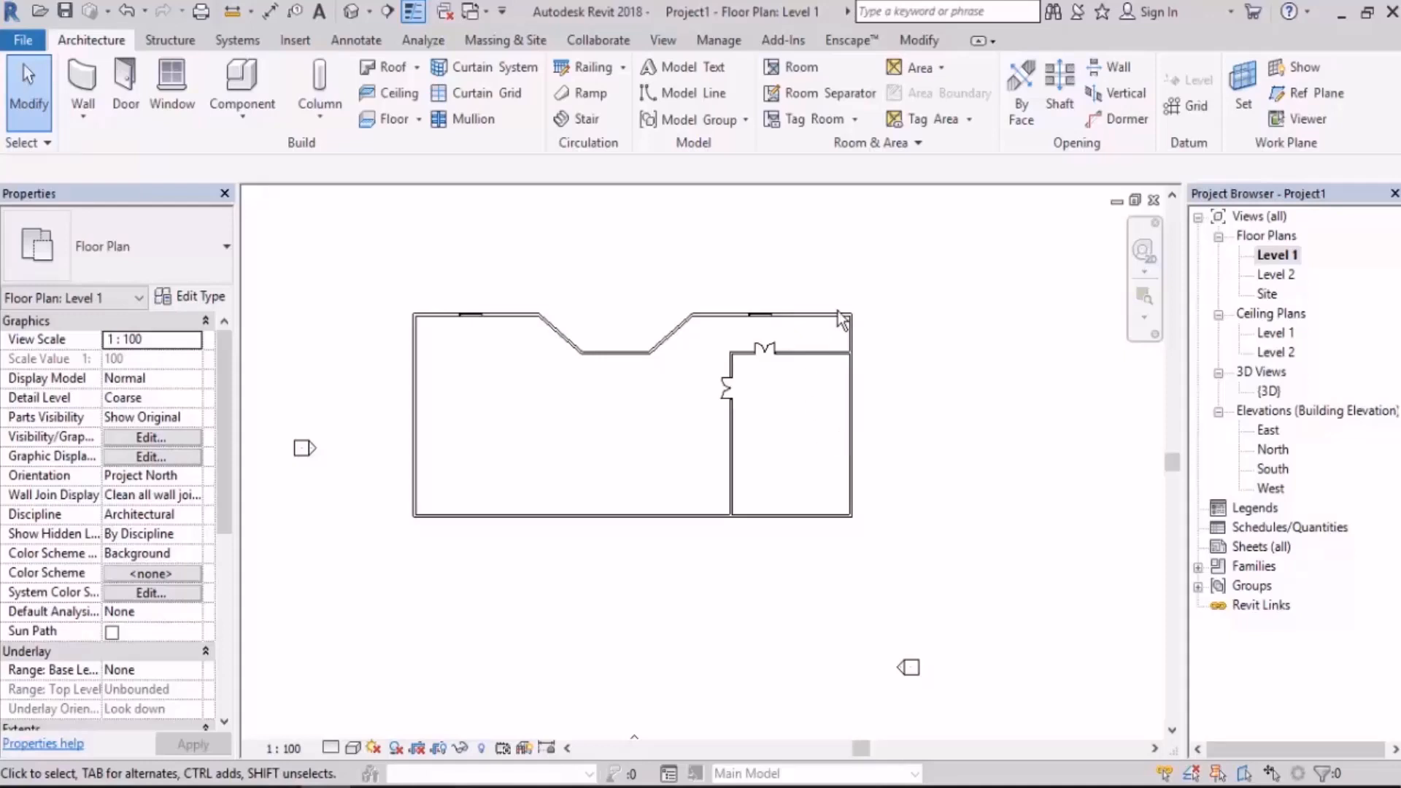
Undo the placement of the windows and doors
{"action": "scroll", "coordinate": [832, 316], "scroll_direction": "up", "scroll_amount": 2}
{"action": "key", "text": "ctrl+z"}
{"action": "key", "text": "ctrl+z"}
{"action": "key", "text": "ctrl+z"}
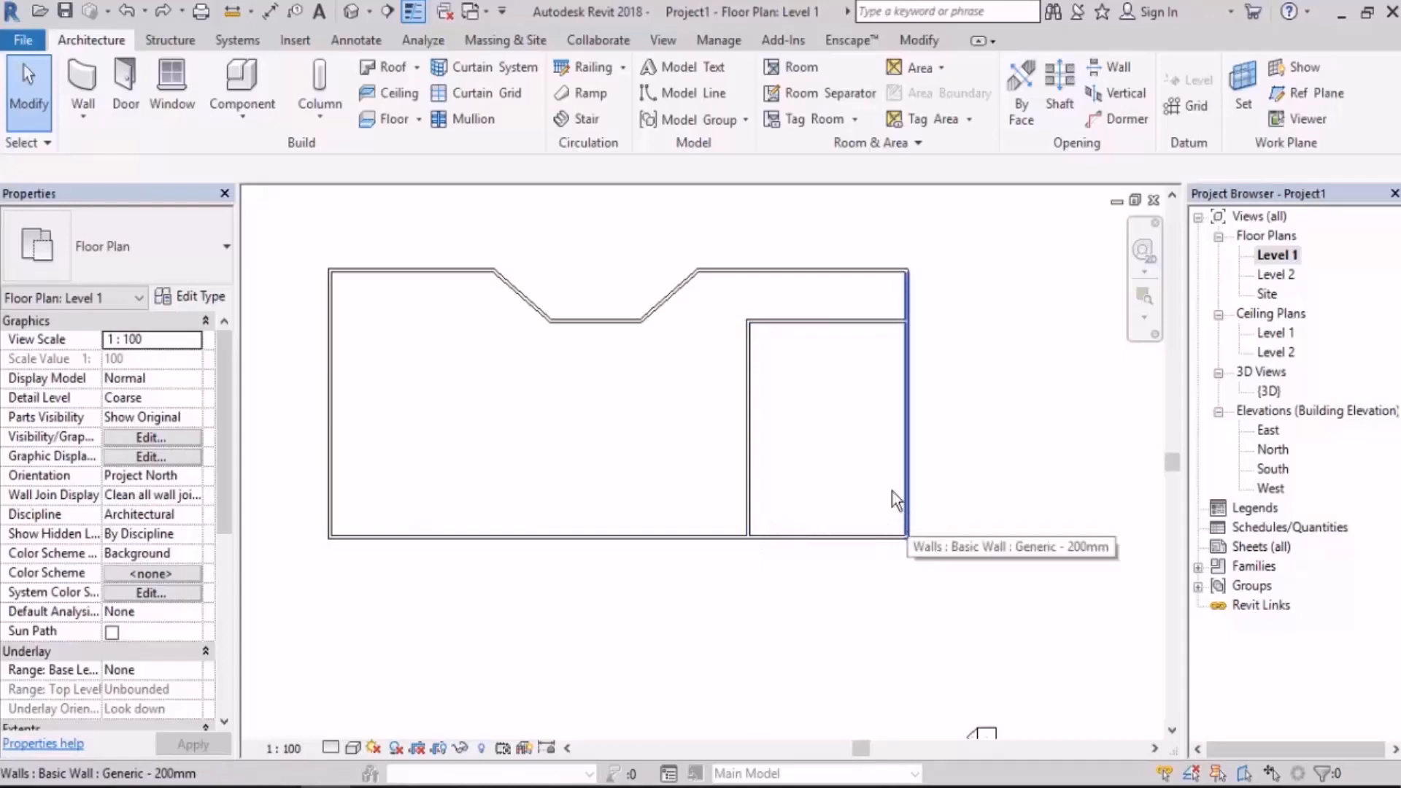
Scale all ten walls numerically by a factor of 0.5 from the plan's southeast corner
{"action": "scroll", "coordinate": [868, 503], "scroll_direction": "down", "scroll_amount": 2}
{"action": "left_click_drag", "start_coordinate": [958, 273], "coordinate": [441, 563]}
{"action": "middle_click_drag", "start_coordinate": [685, 467], "coordinate": [621, 460]}
{"action": "scroll", "coordinate": [621, 459], "scroll_direction": "up", "scroll_amount": 2}
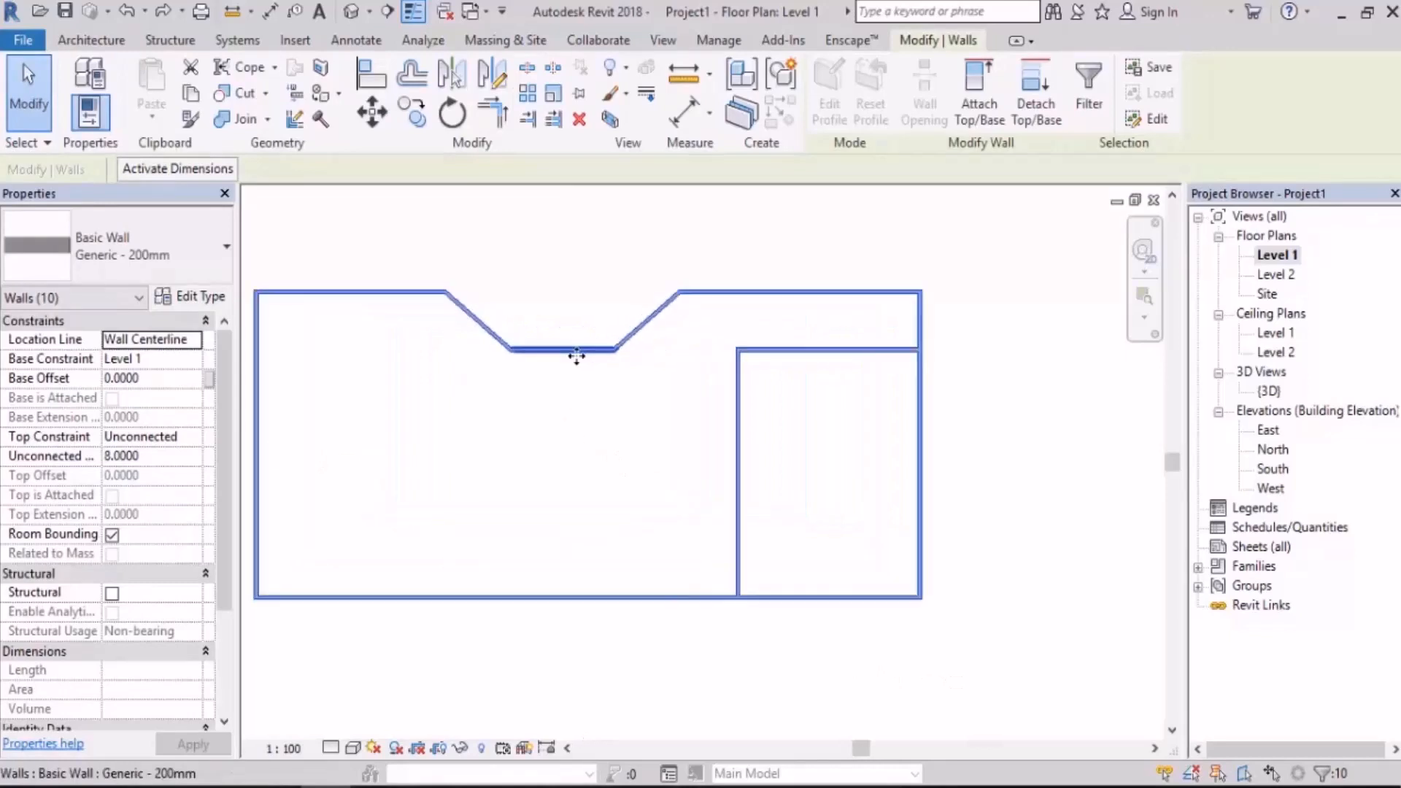
{"action": "middle_click_drag", "start_coordinate": [573, 354], "coordinate": [635, 304]}
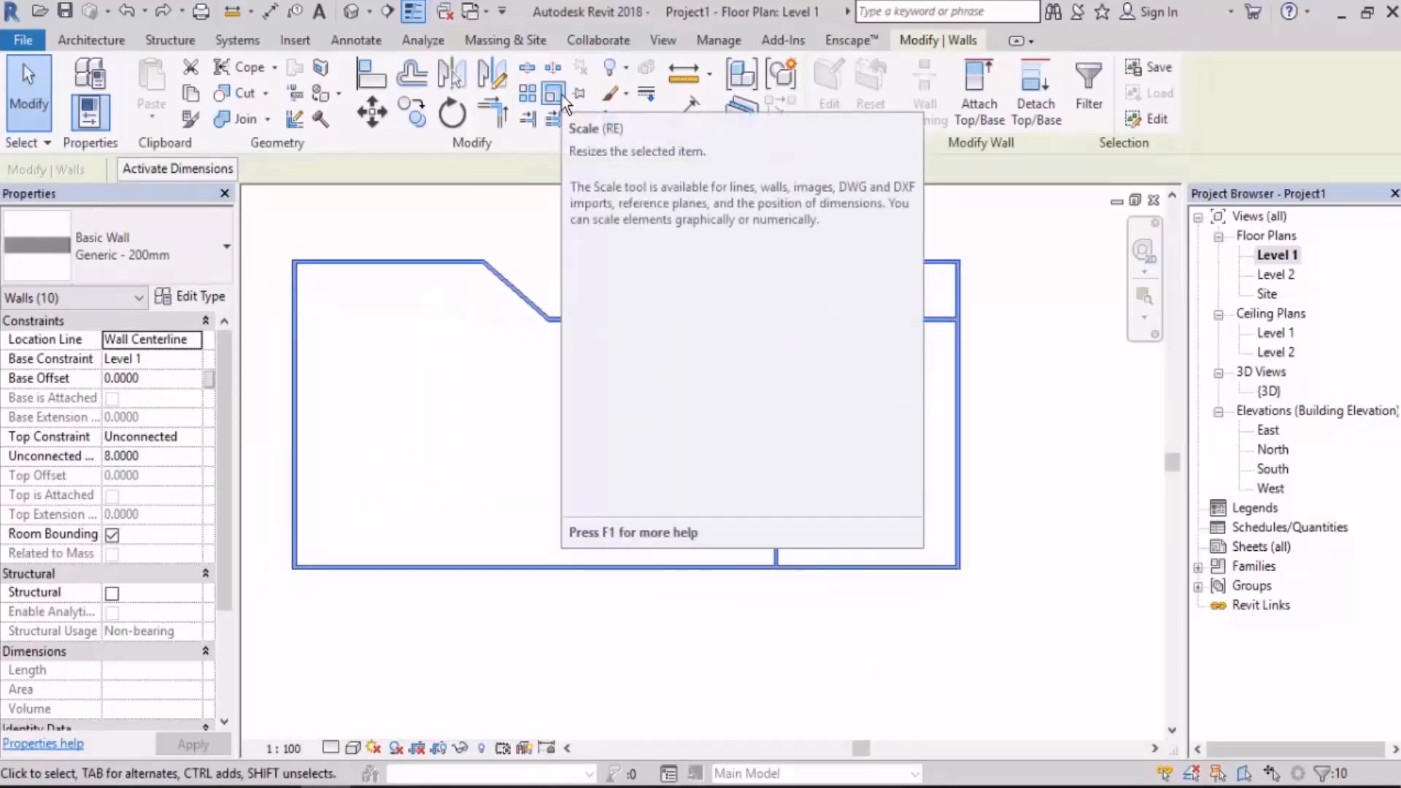
{"action": "left_click", "coordinate": [559, 98]}
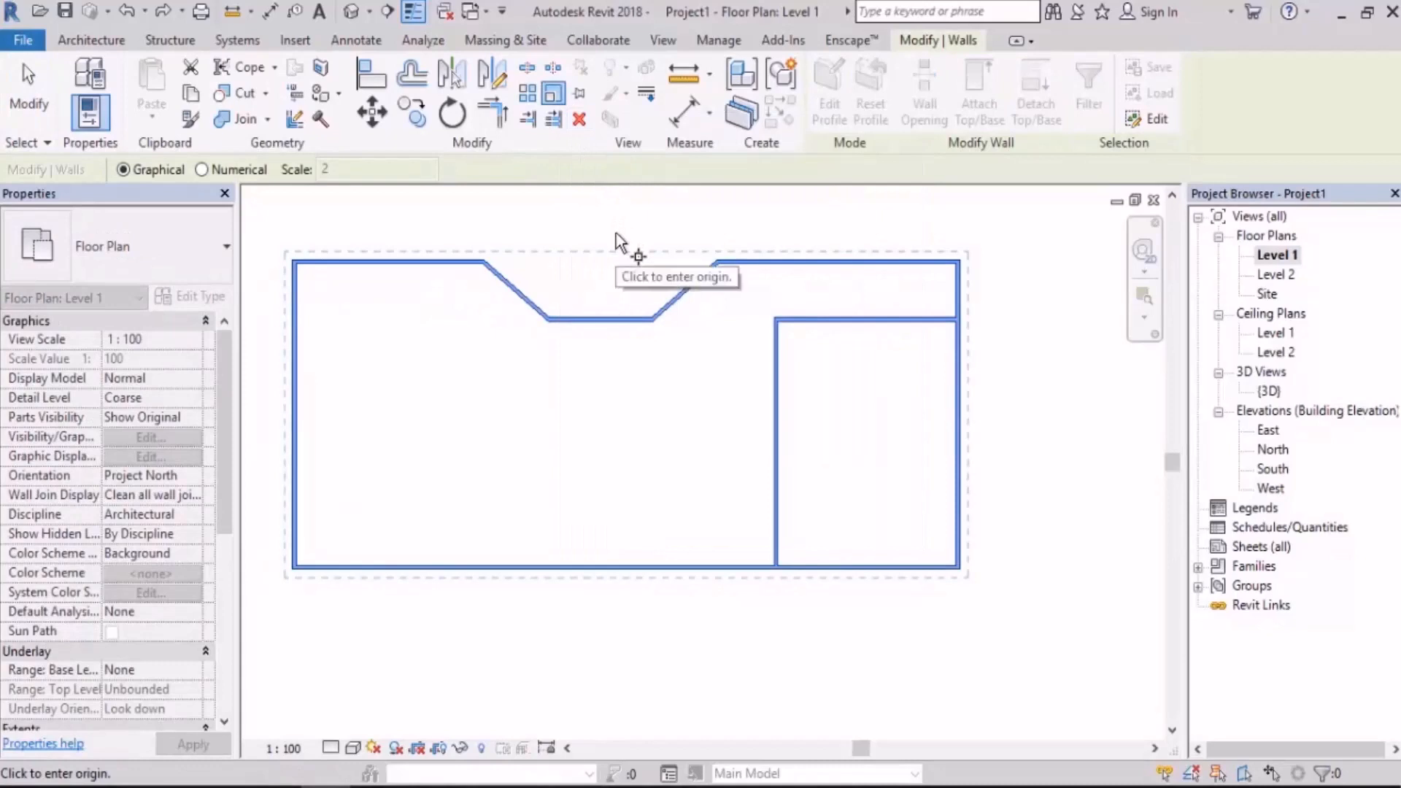
{"action": "left_click", "coordinate": [225, 172]}
{"action": "left_click", "coordinate": [248, 171]}
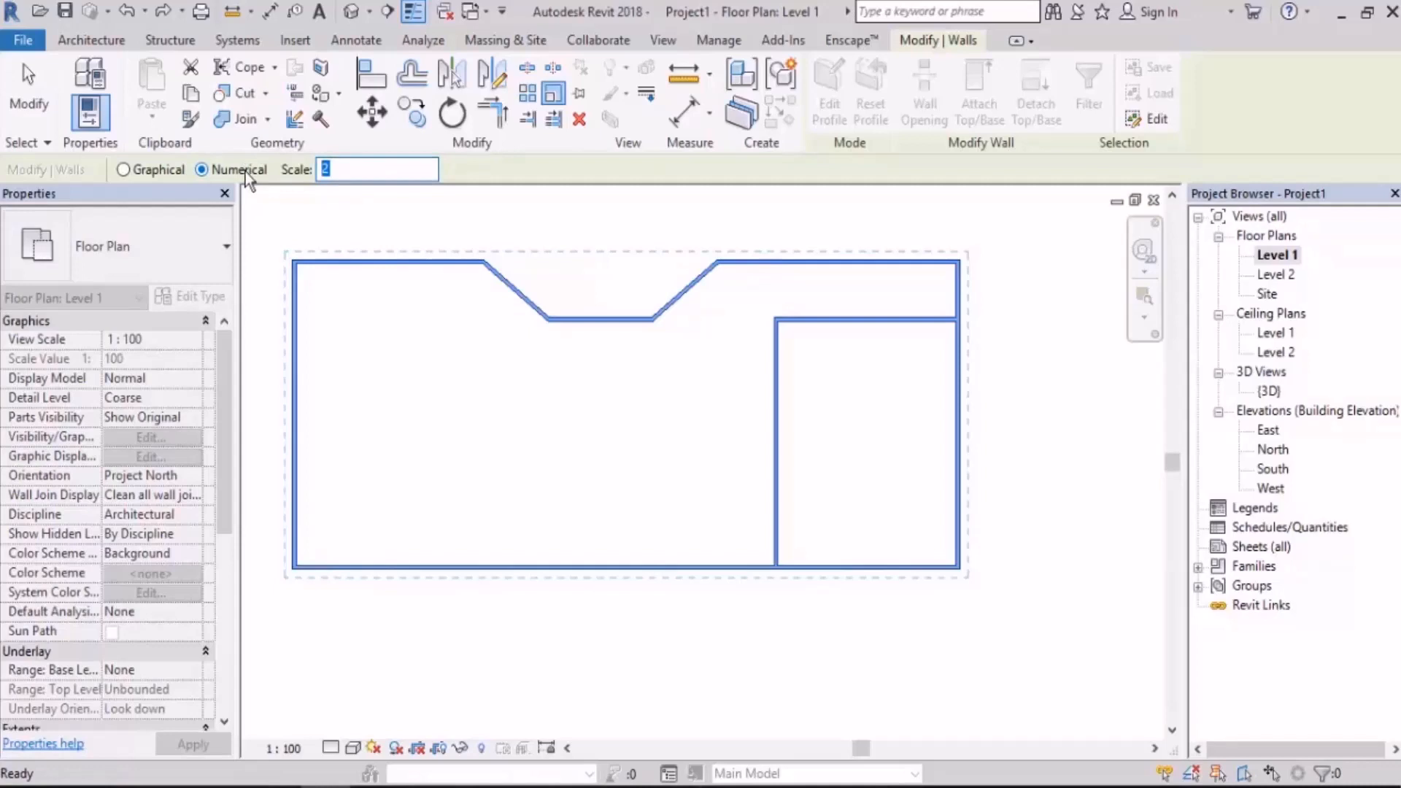
{"action": "type", "text": ".5"}
{"action": "key", "text": "Return"}
{"action": "middle_click_drag", "start_coordinate": [509, 393], "coordinate": [573, 396]}
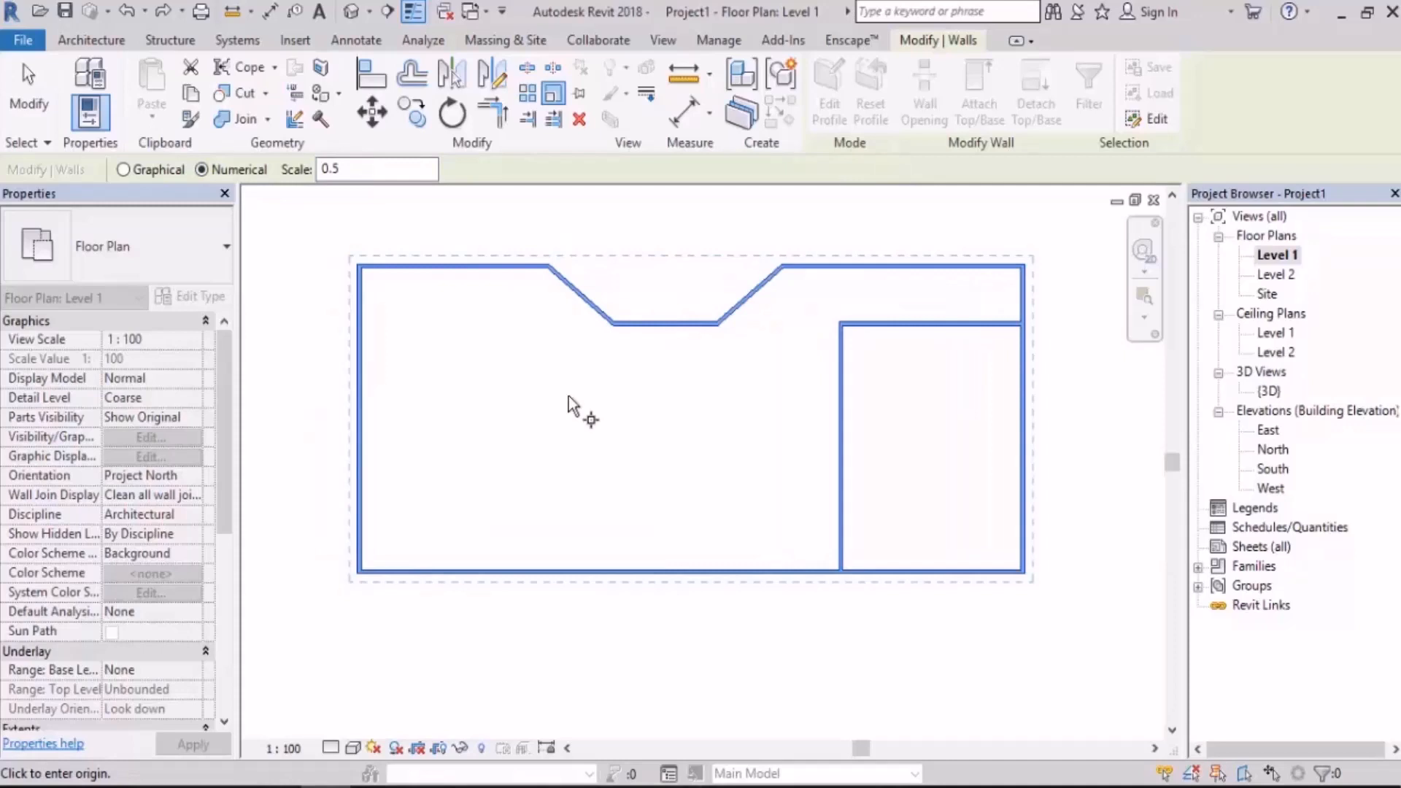
{"action": "left_click", "coordinate": [1024, 576]}
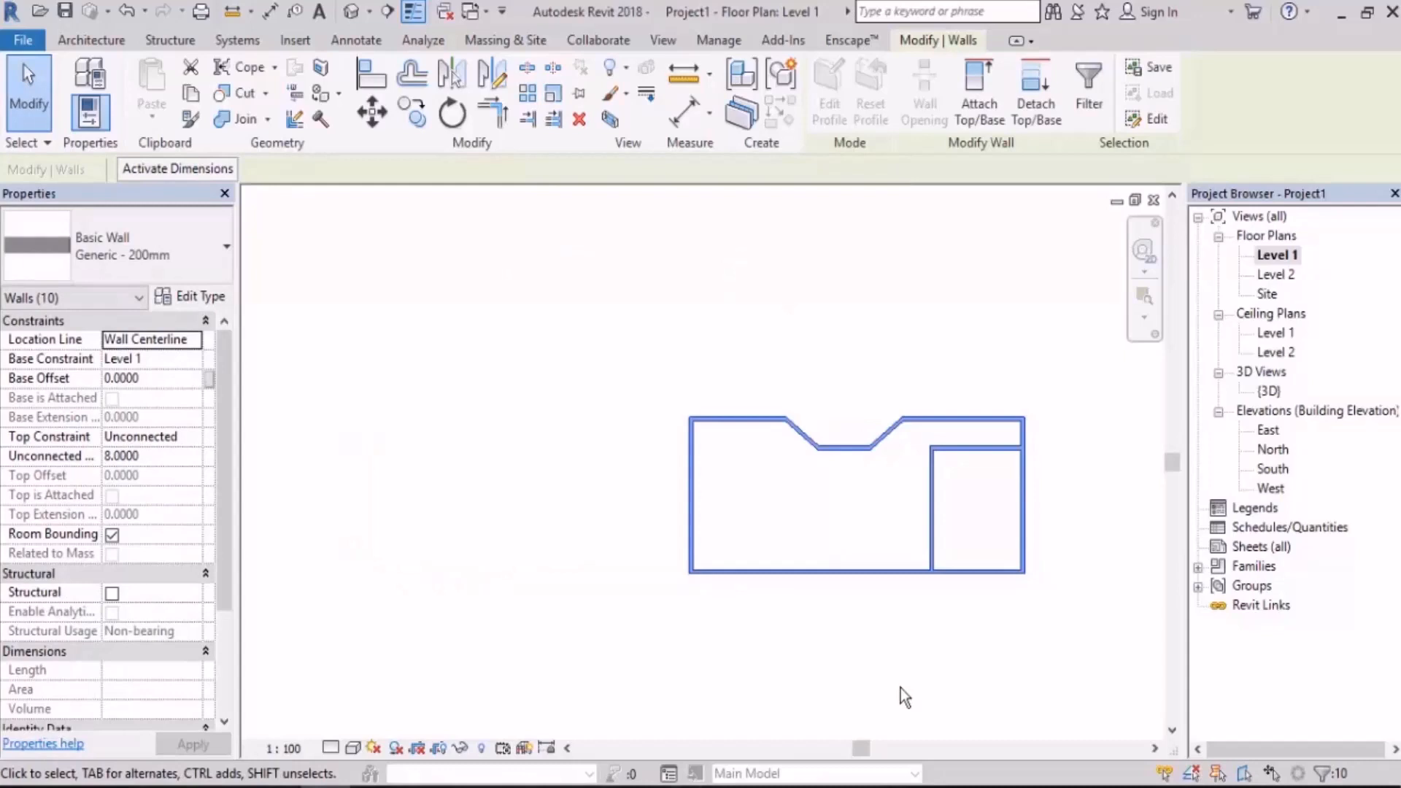
{"action": "scroll", "coordinate": [1051, 557], "scroll_direction": "up", "scroll_amount": 3}
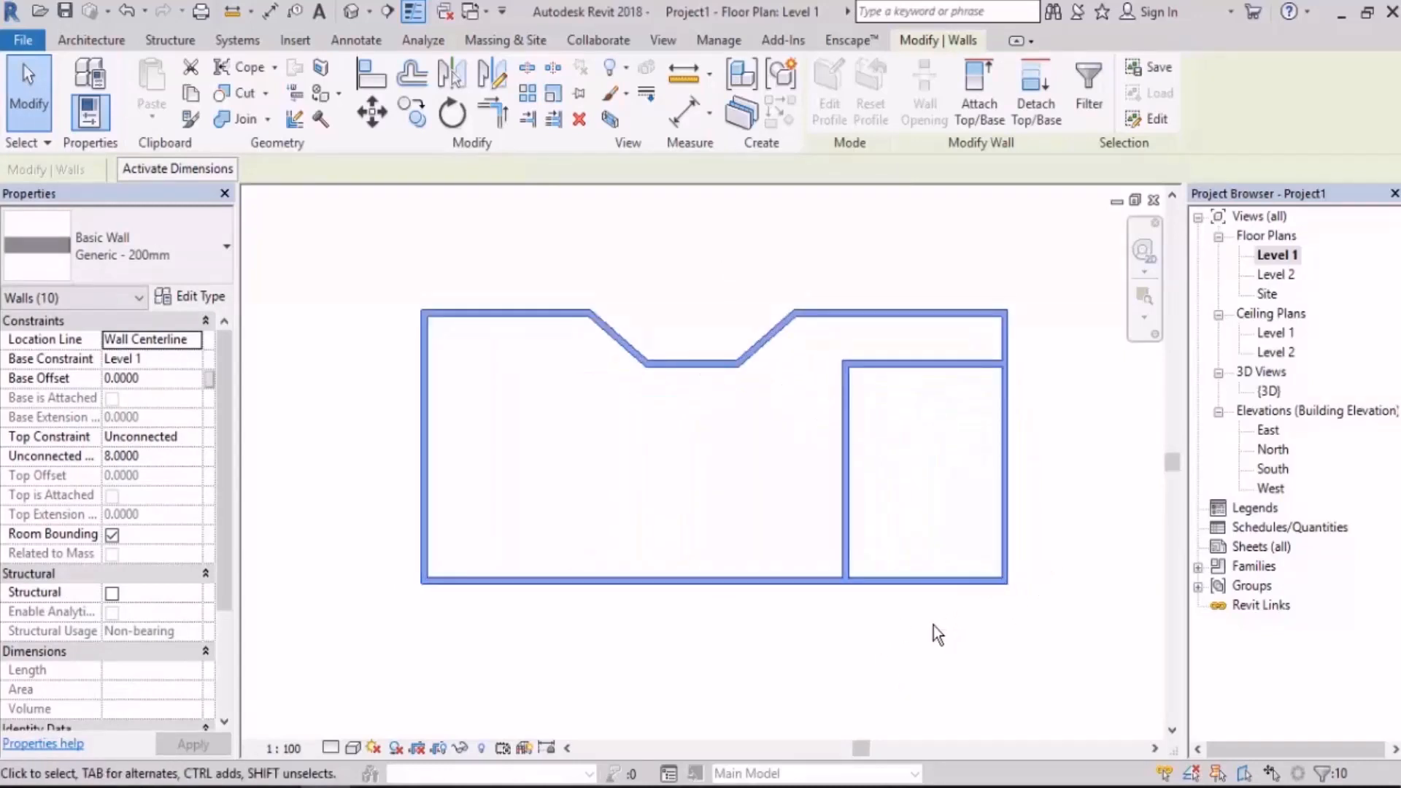
Undo the numerical scaling made from the southeast corner
{"action": "key", "text": "ctrl+z"}
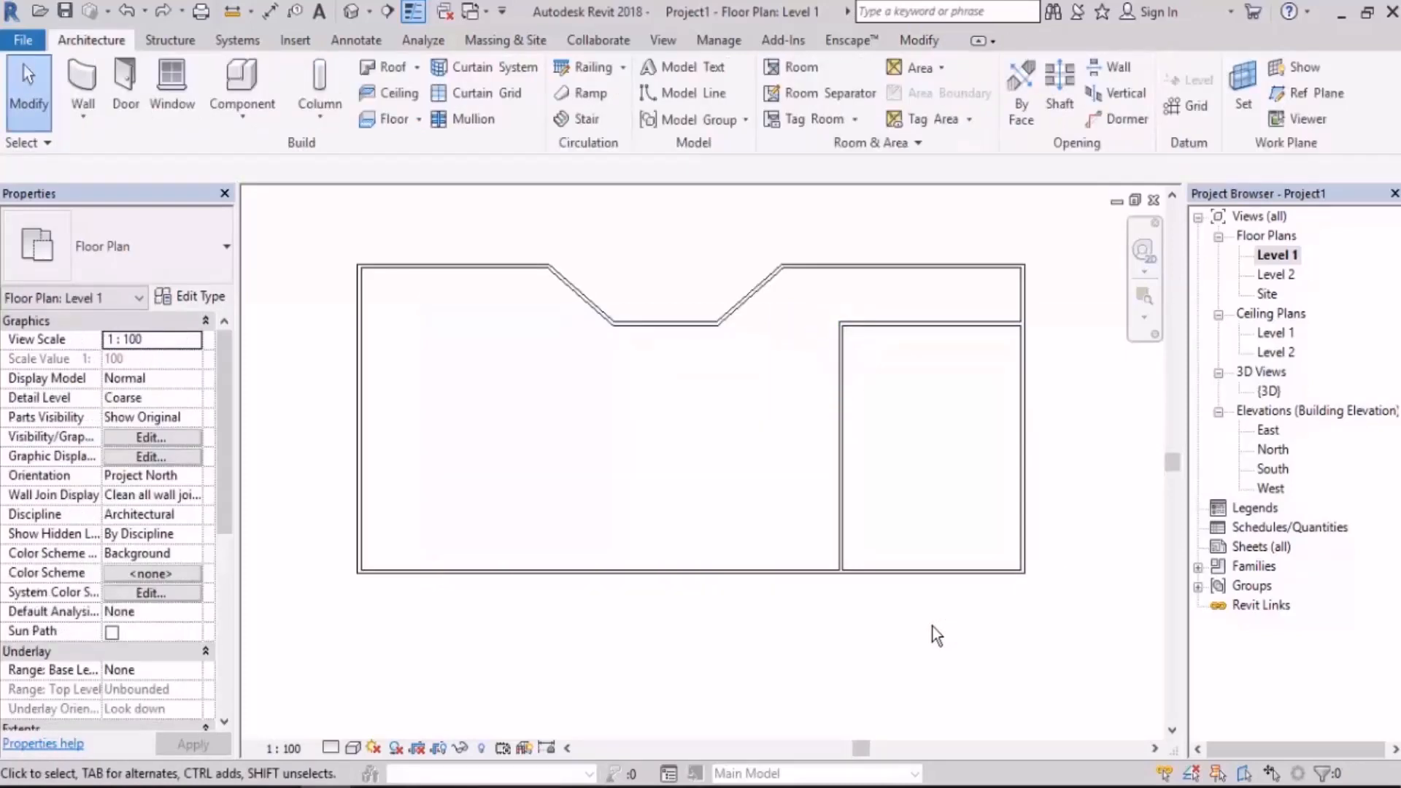
{"action": "key", "text": "ctrl+z"}
{"action": "key", "text": "ctrl+z"}
Inspect the type properties and layer structure of the south Generic - 200mm wall without changing them
{"action": "left_click", "coordinate": [792, 571]}
{"action": "left_click", "coordinate": [206, 300]}
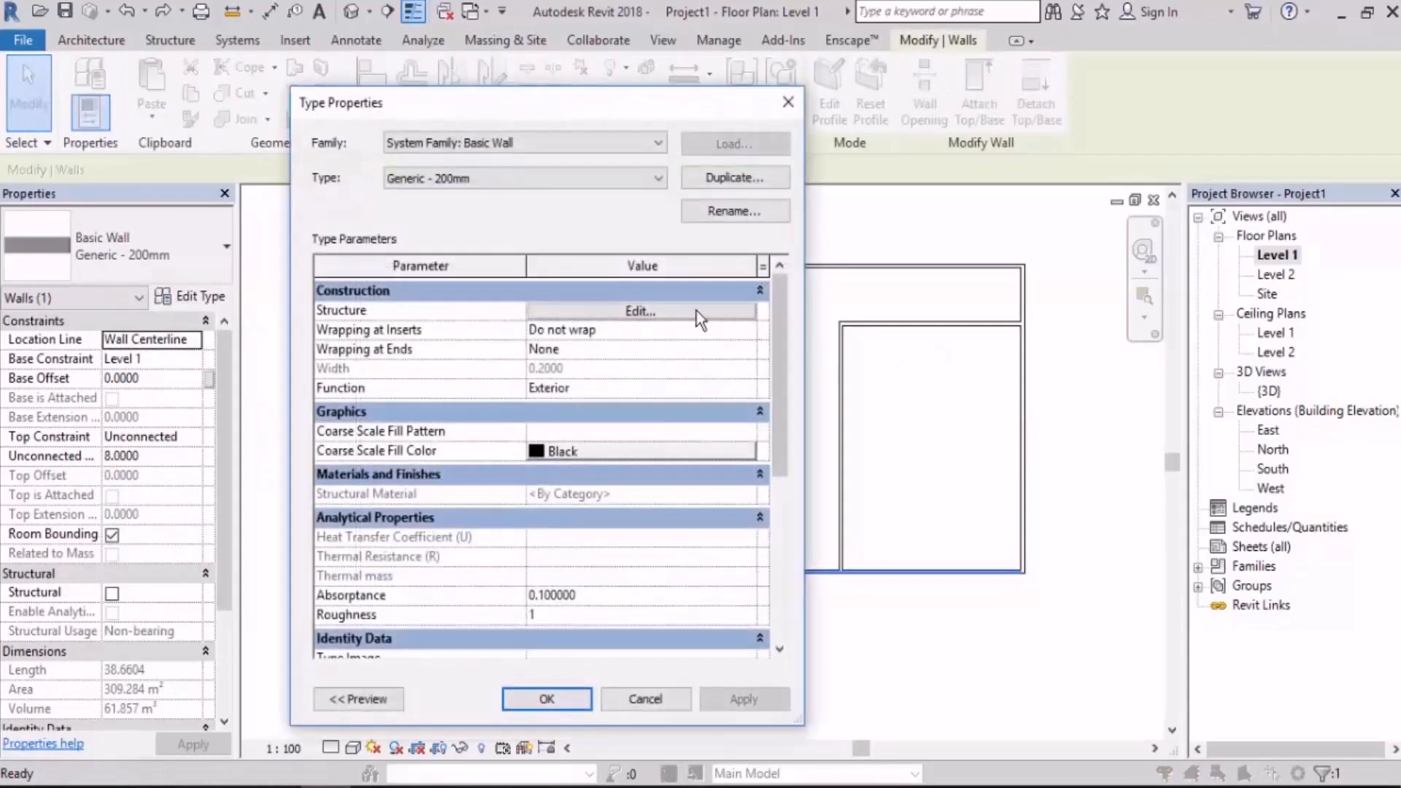
{"action": "left_click", "coordinate": [693, 310]}
{"action": "left_click", "coordinate": [622, 699]}
{"action": "left_click", "coordinate": [653, 695]}
{"action": "left_click", "coordinate": [817, 671]}
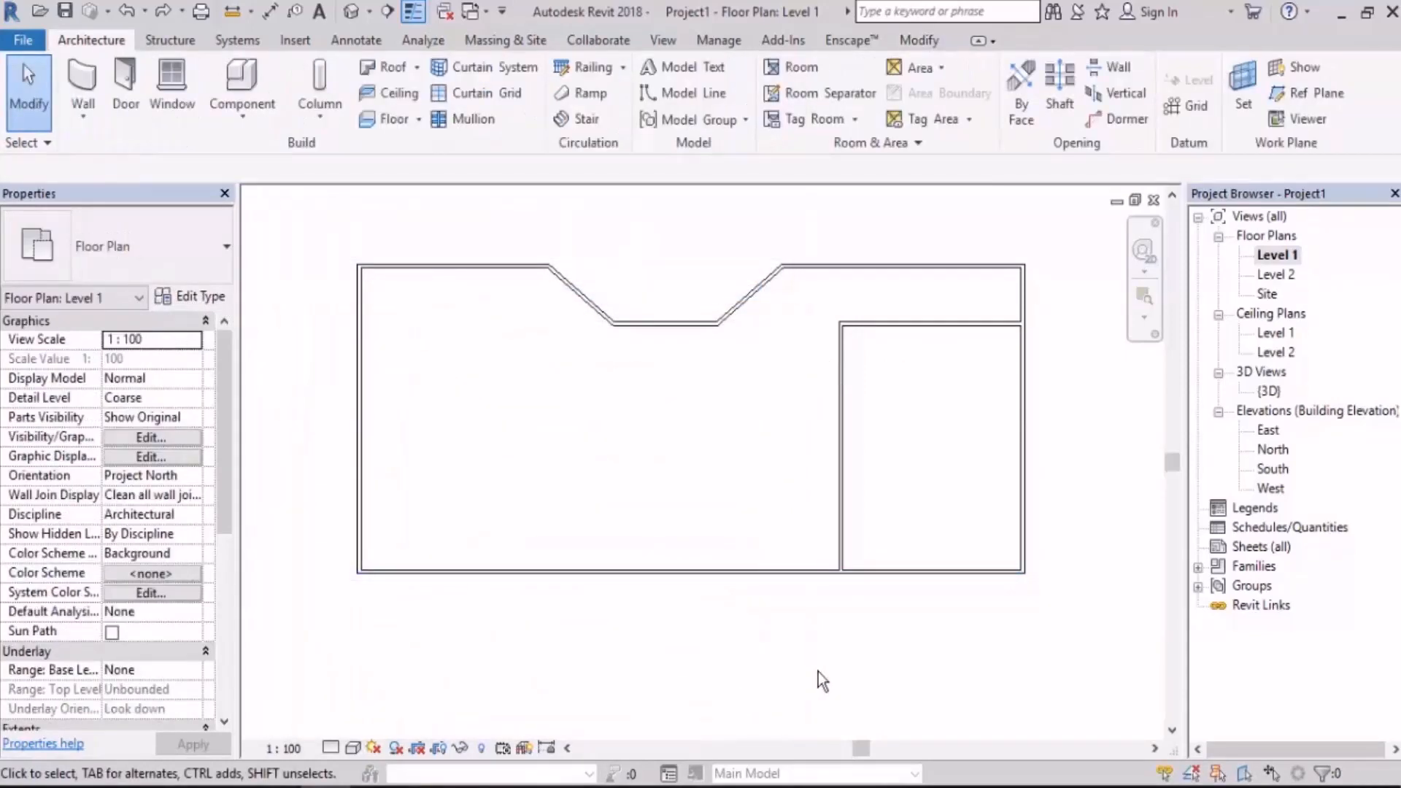
{"action": "left_click", "coordinate": [478, 270]}
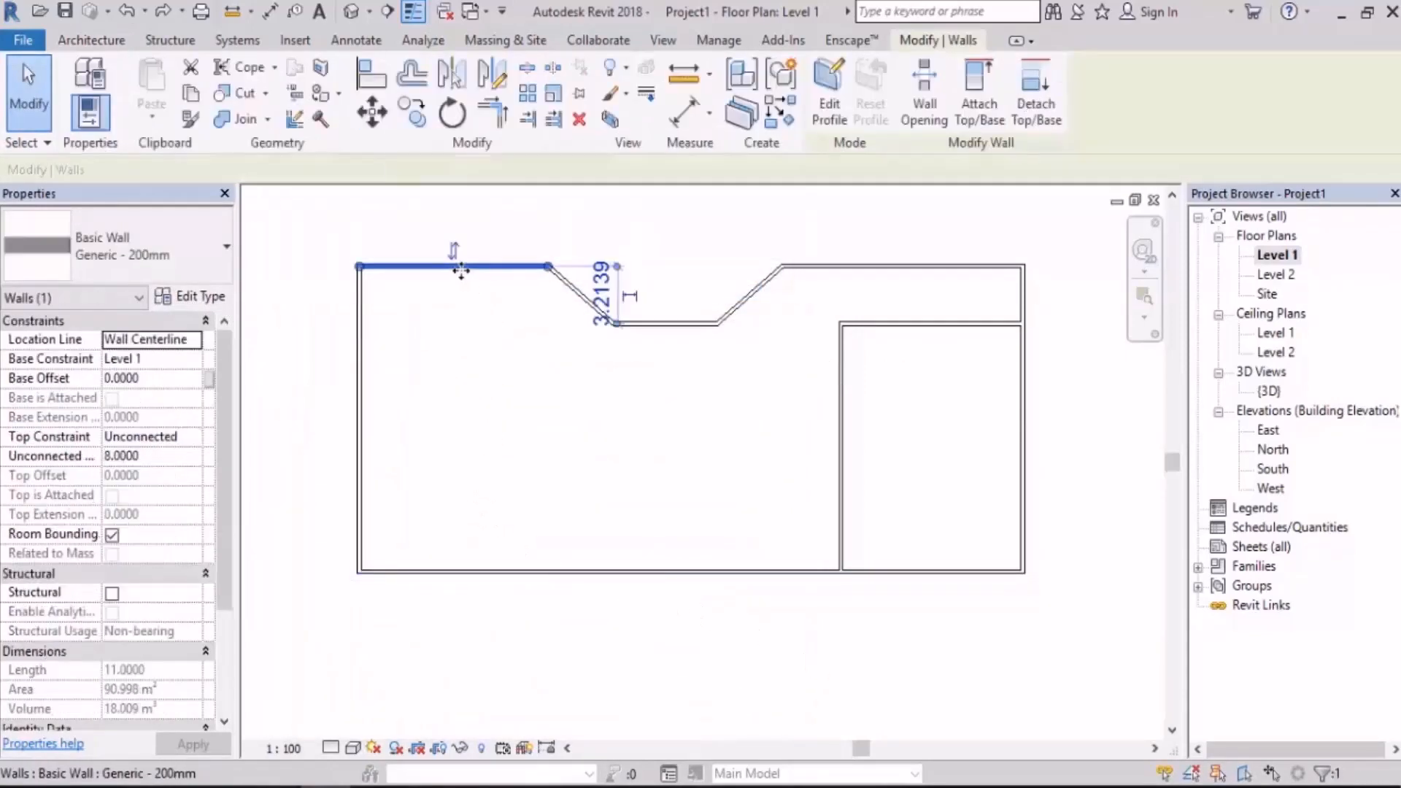
{"action": "mouse_move", "coordinate": [460, 266]}
{"action": "left_mouse_down"}
{"action": "mouse_move", "coordinate": [484, 335]}
{"action": "mouse_move", "coordinate": [493, 315]}
{"action": "mouse_move", "coordinate": [498, 357]}
{"action": "mouse_move", "coordinate": [480, 256]}
{"action": "left_mouse_up"}
{"action": "key", "text": "Escape"}
Scale all ten walls numerically by 0.5, using the midpoint of the recess's base wall as the origin
{"action": "scroll", "coordinate": [531, 340], "scroll_direction": "down", "scroll_amount": 2}
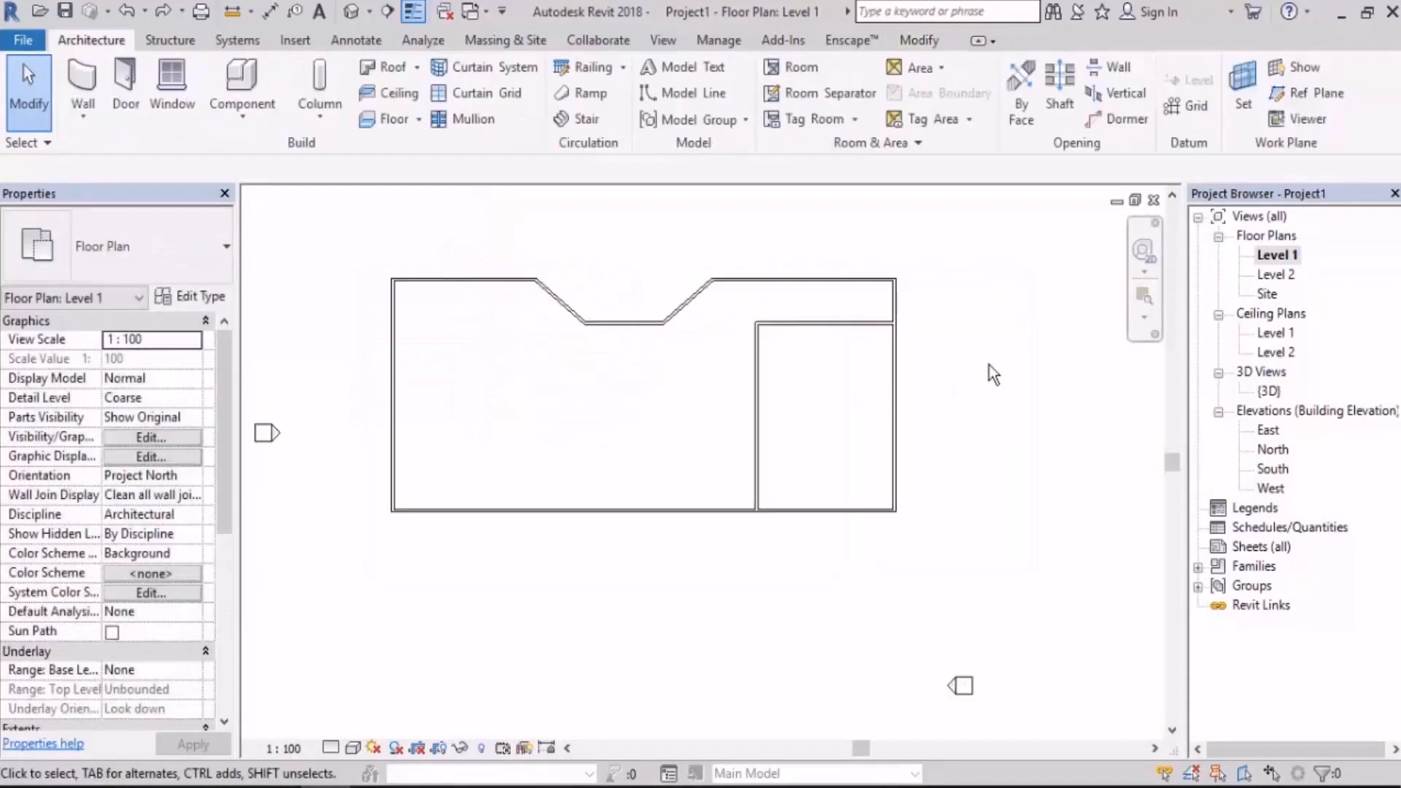
{"action": "middle_click_drag", "start_coordinate": [988, 365], "coordinate": [959, 284]}
{"action": "left_click_drag", "start_coordinate": [956, 264], "coordinate": [331, 606]}
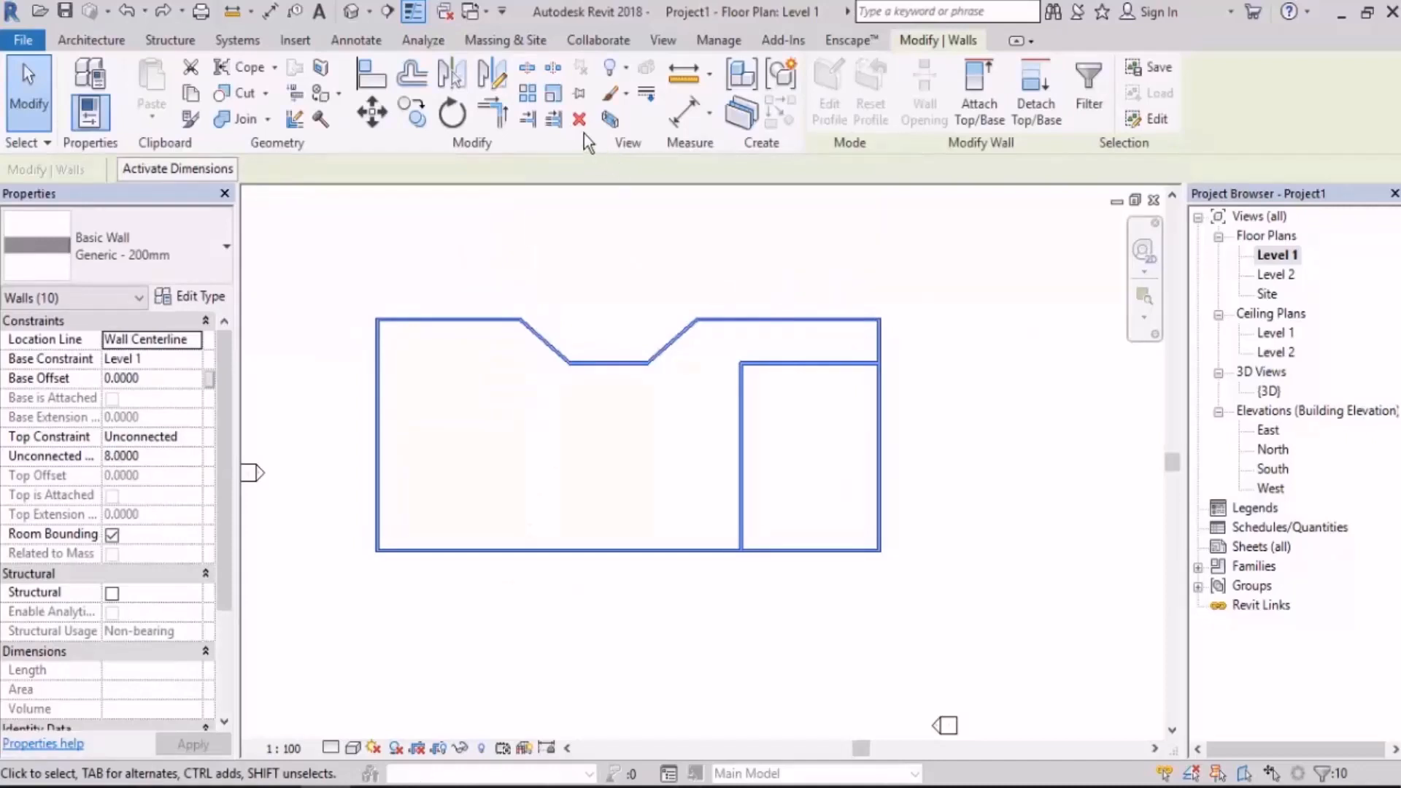
{"action": "left_click", "coordinate": [559, 95]}
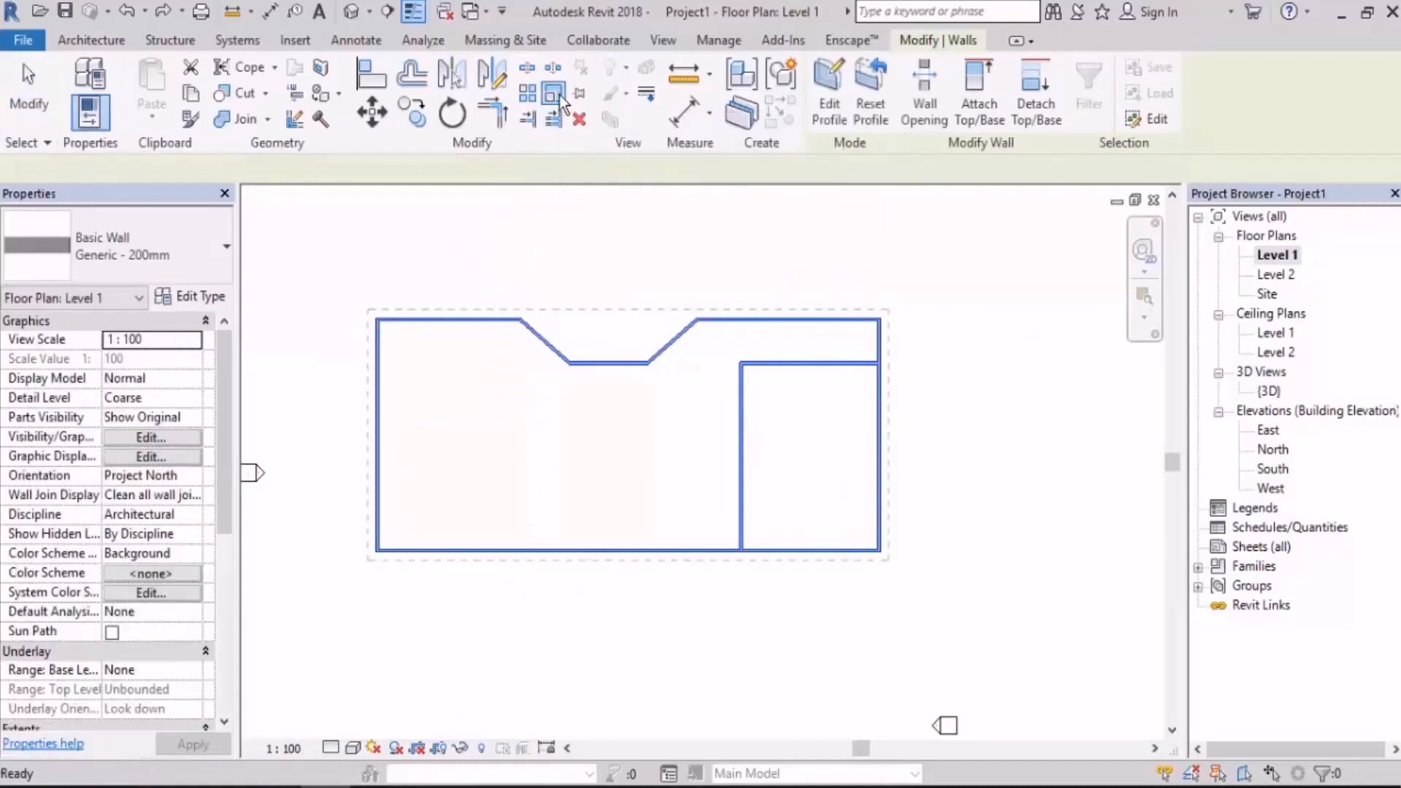
{"action": "left_click", "coordinate": [226, 169]}
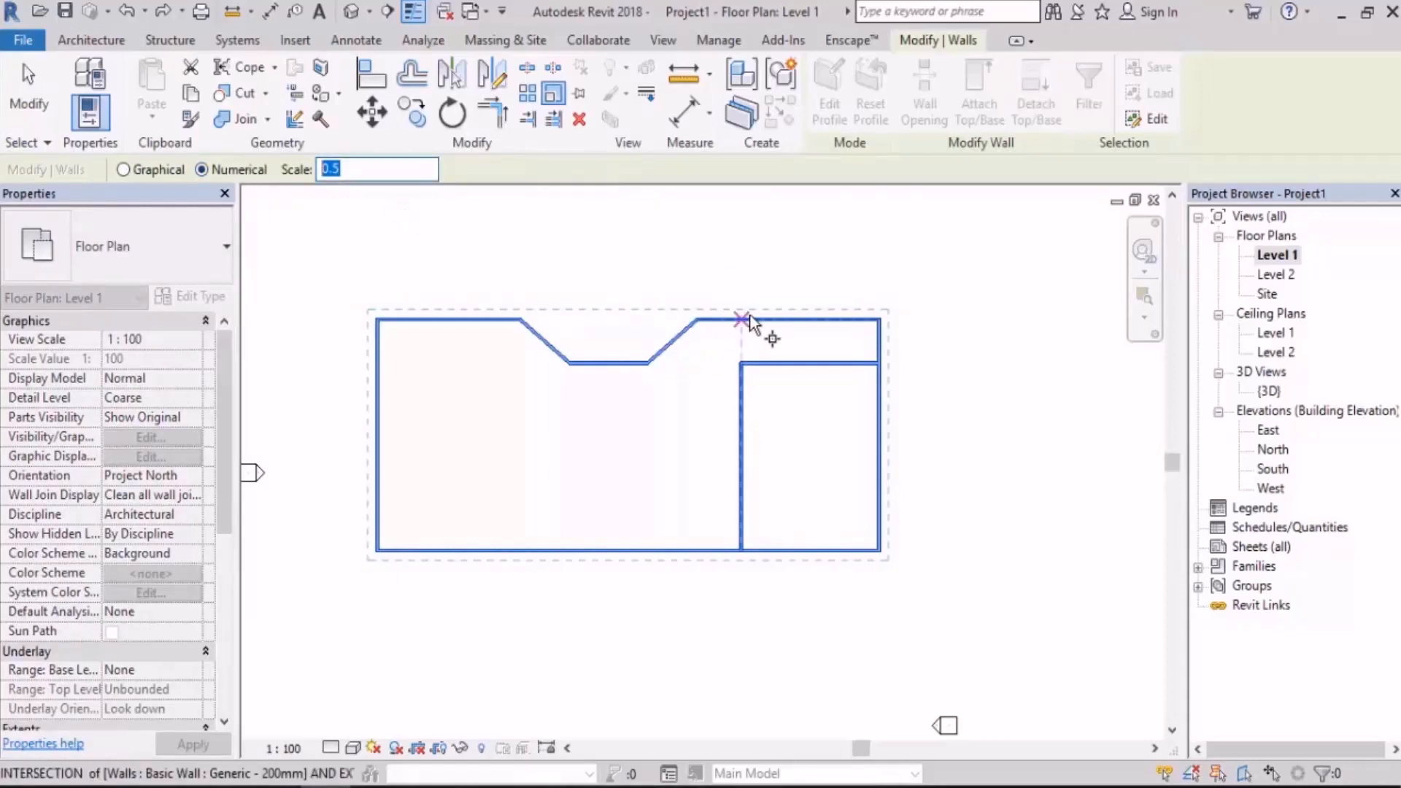
{"action": "middle_click_drag", "start_coordinate": [620, 408], "coordinate": [626, 423]}
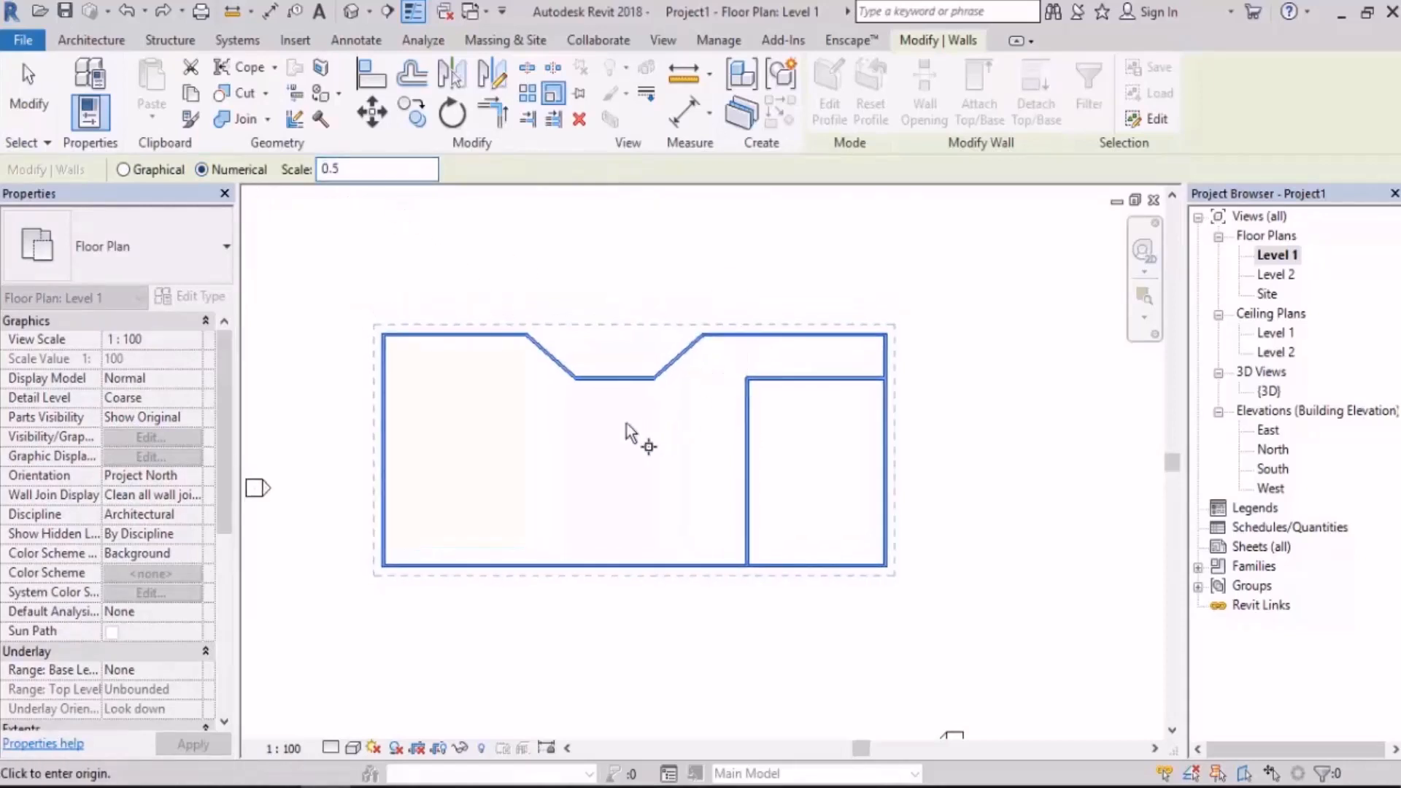
{"action": "left_click", "coordinate": [614, 378]}
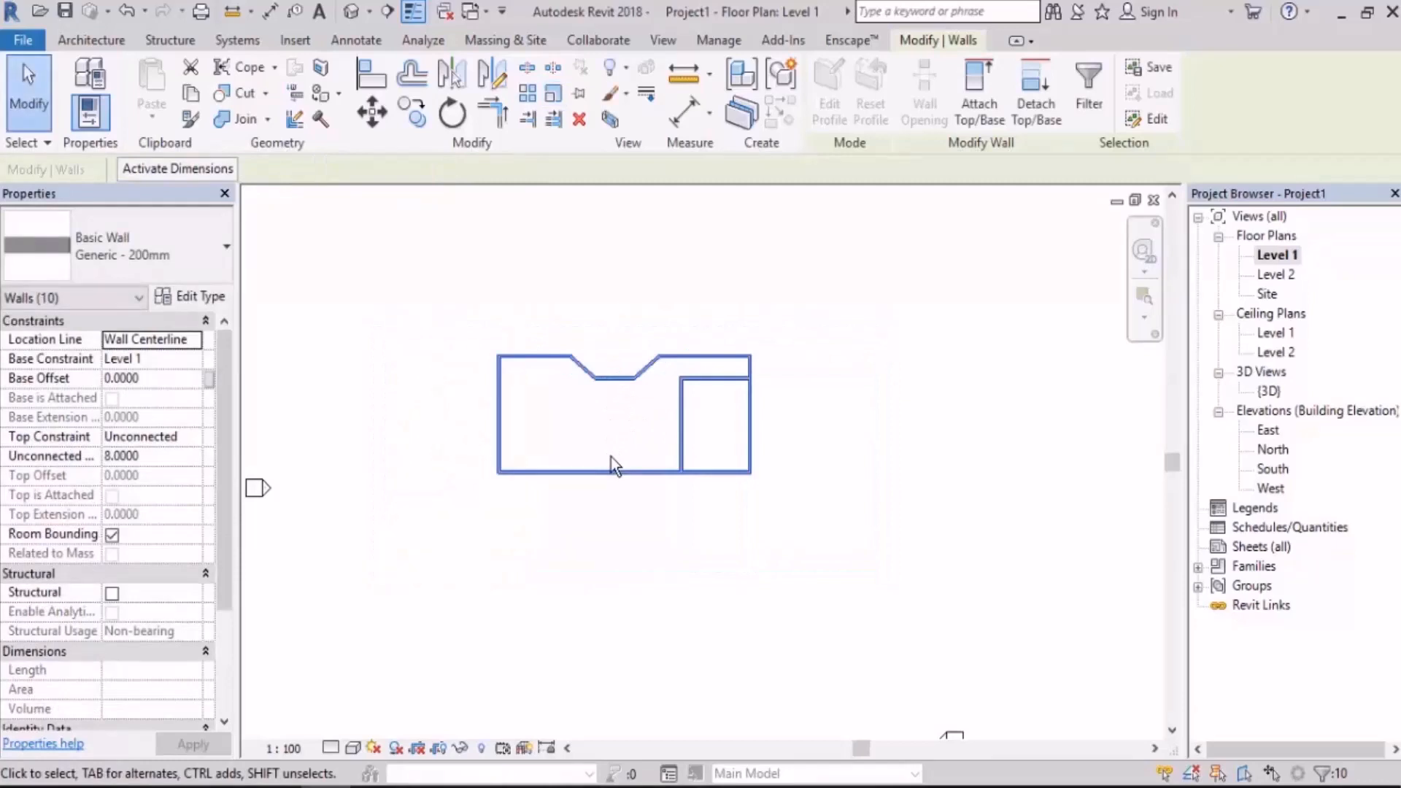
Undo the scaling about the recess's base wall and leave the Scale command
{"action": "key", "text": "ctrl+z"}
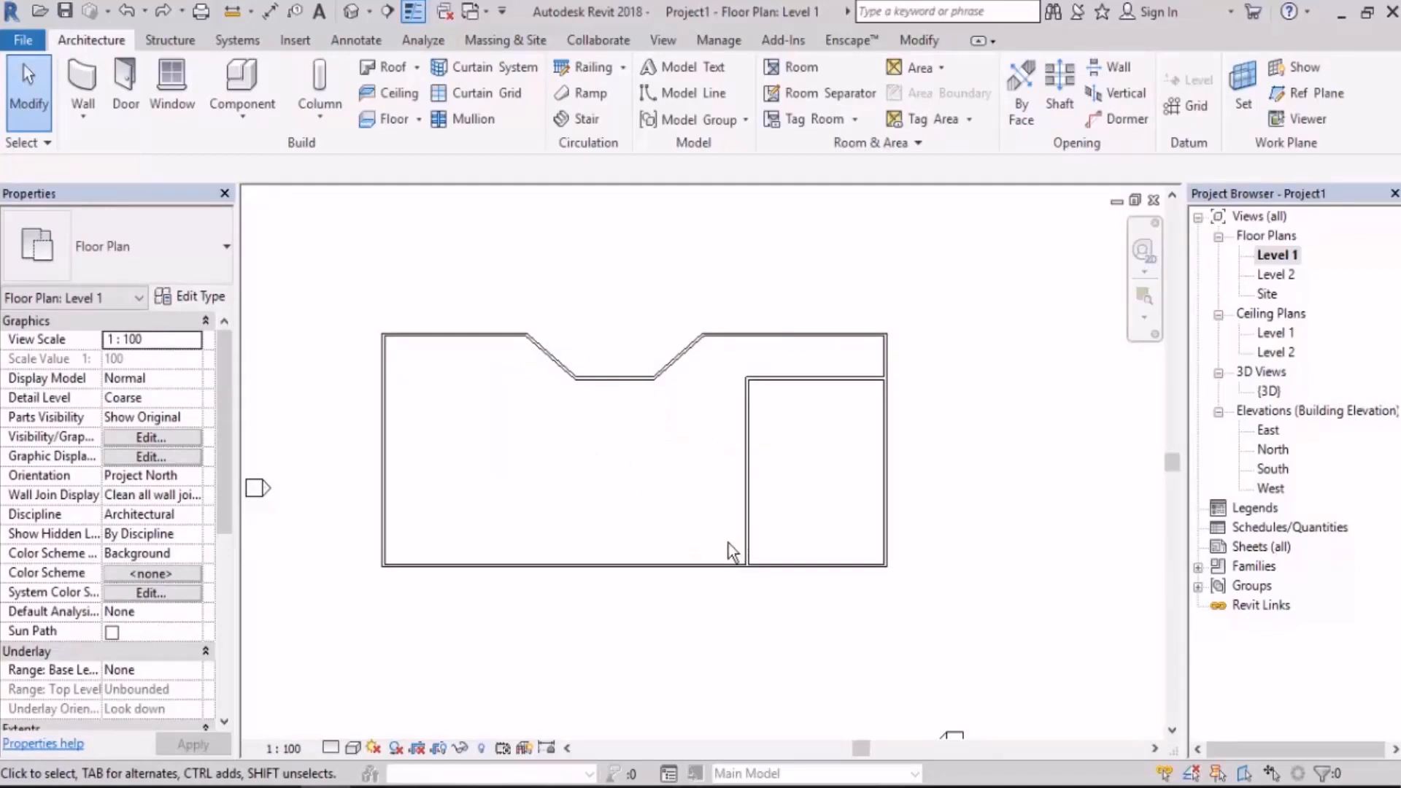
{"action": "middle_click_drag", "start_coordinate": [661, 631], "coordinate": [653, 565]}
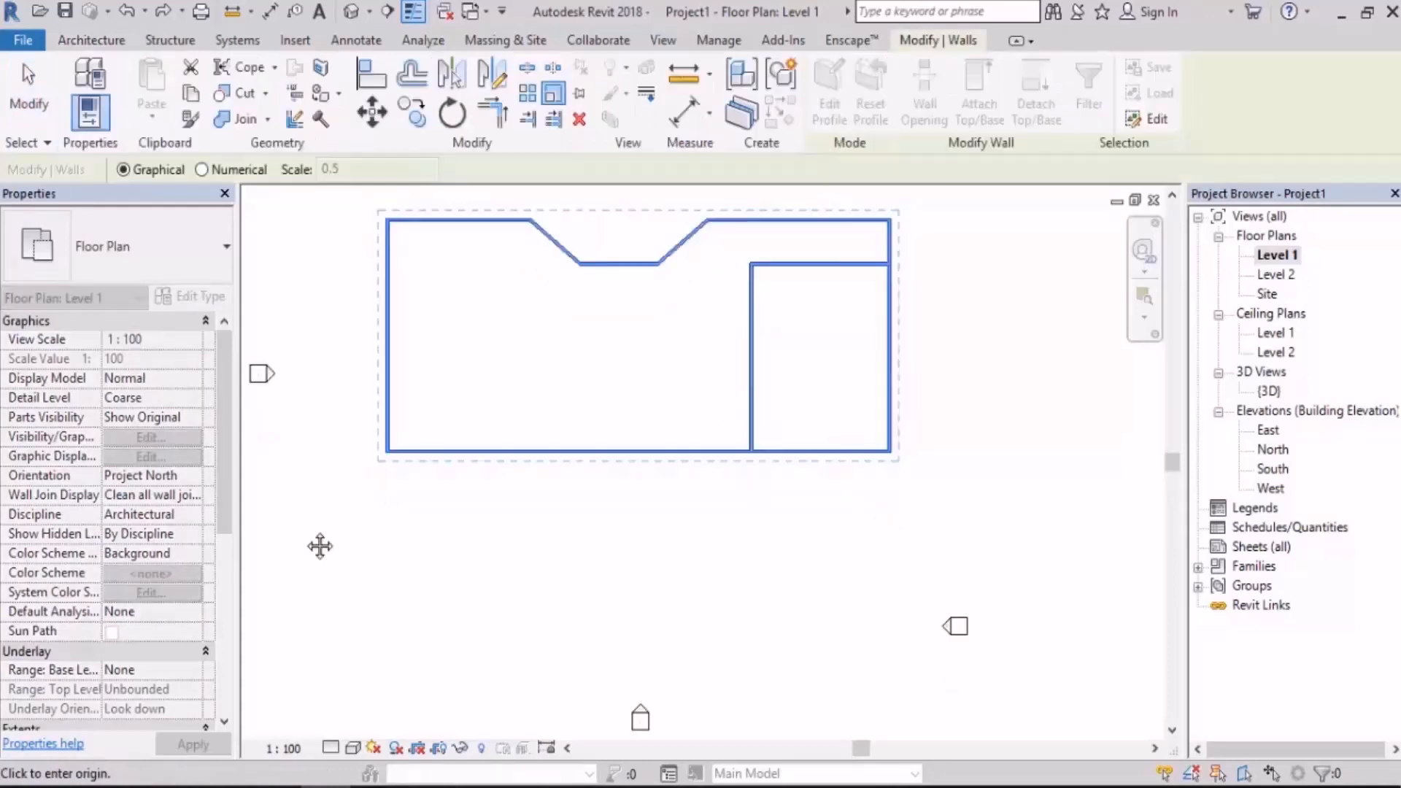
{"action": "key", "text": "Escape"}
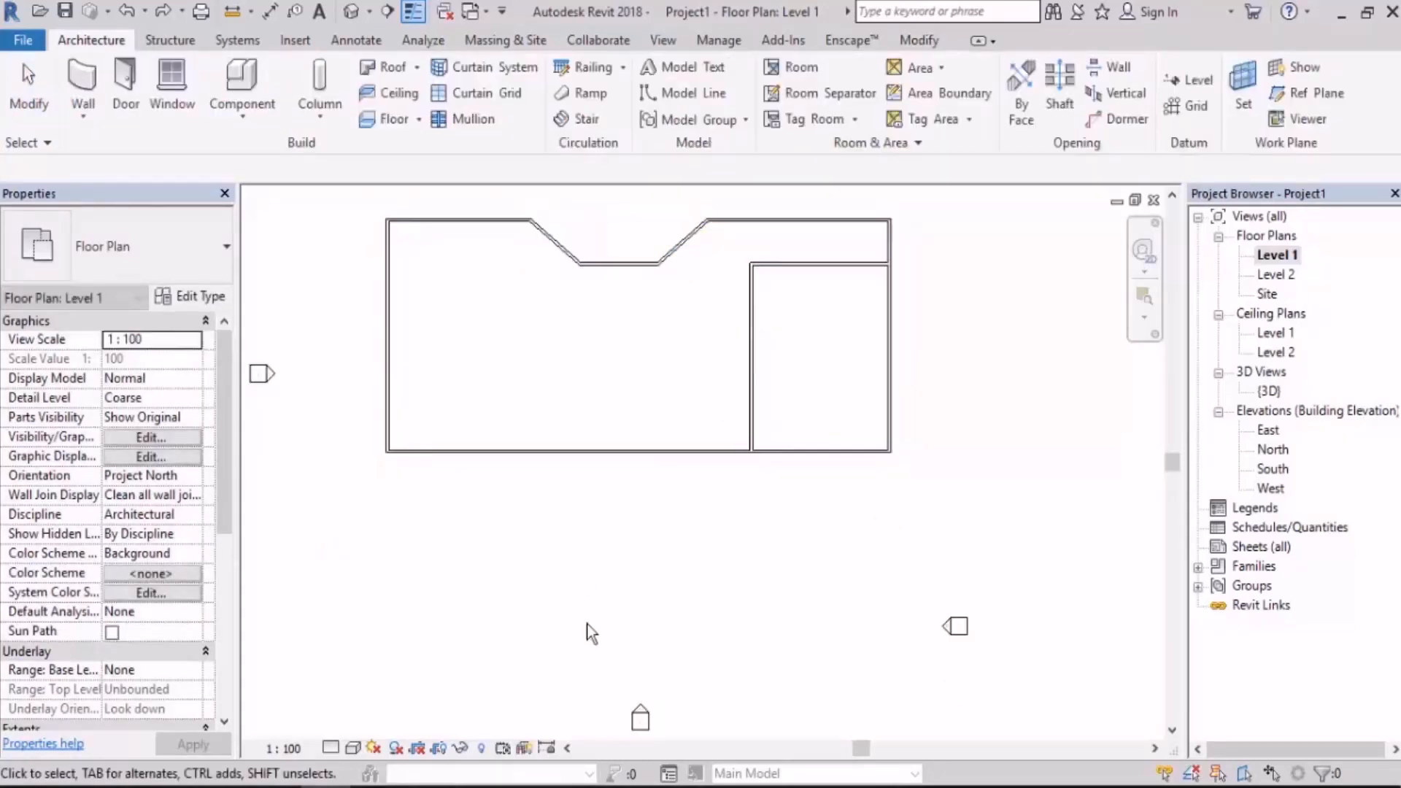
Scale all walls graphically from the southwest corner, using the south wall's far end as reference and 25 as its new length
{"action": "scroll", "coordinate": [658, 561], "scroll_direction": "down", "scroll_amount": 2}
{"action": "left_click_drag", "start_coordinate": [882, 249], "coordinate": [432, 532]}
{"action": "left_click", "coordinate": [552, 97]}
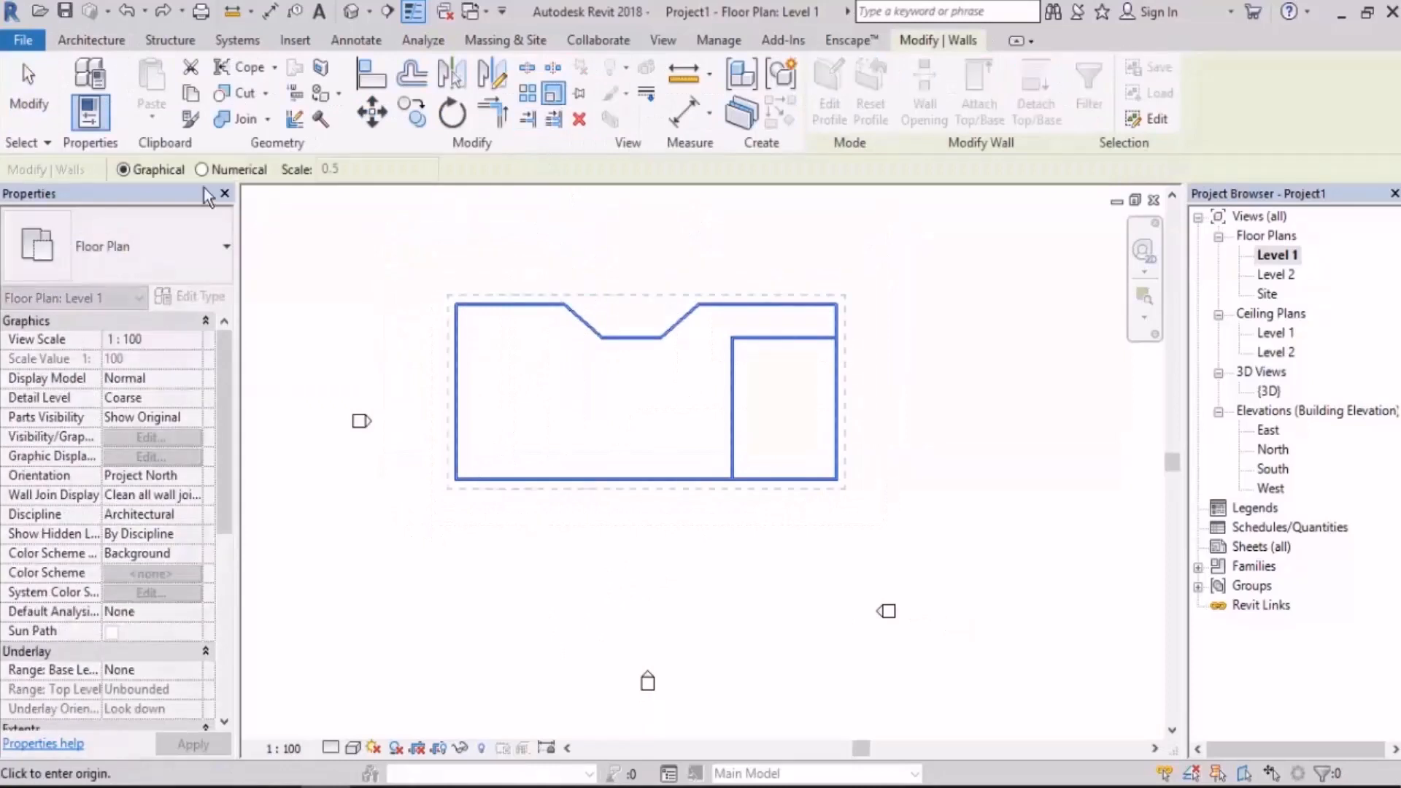
{"action": "middle_click_drag", "start_coordinate": [458, 524], "coordinate": [455, 487]}
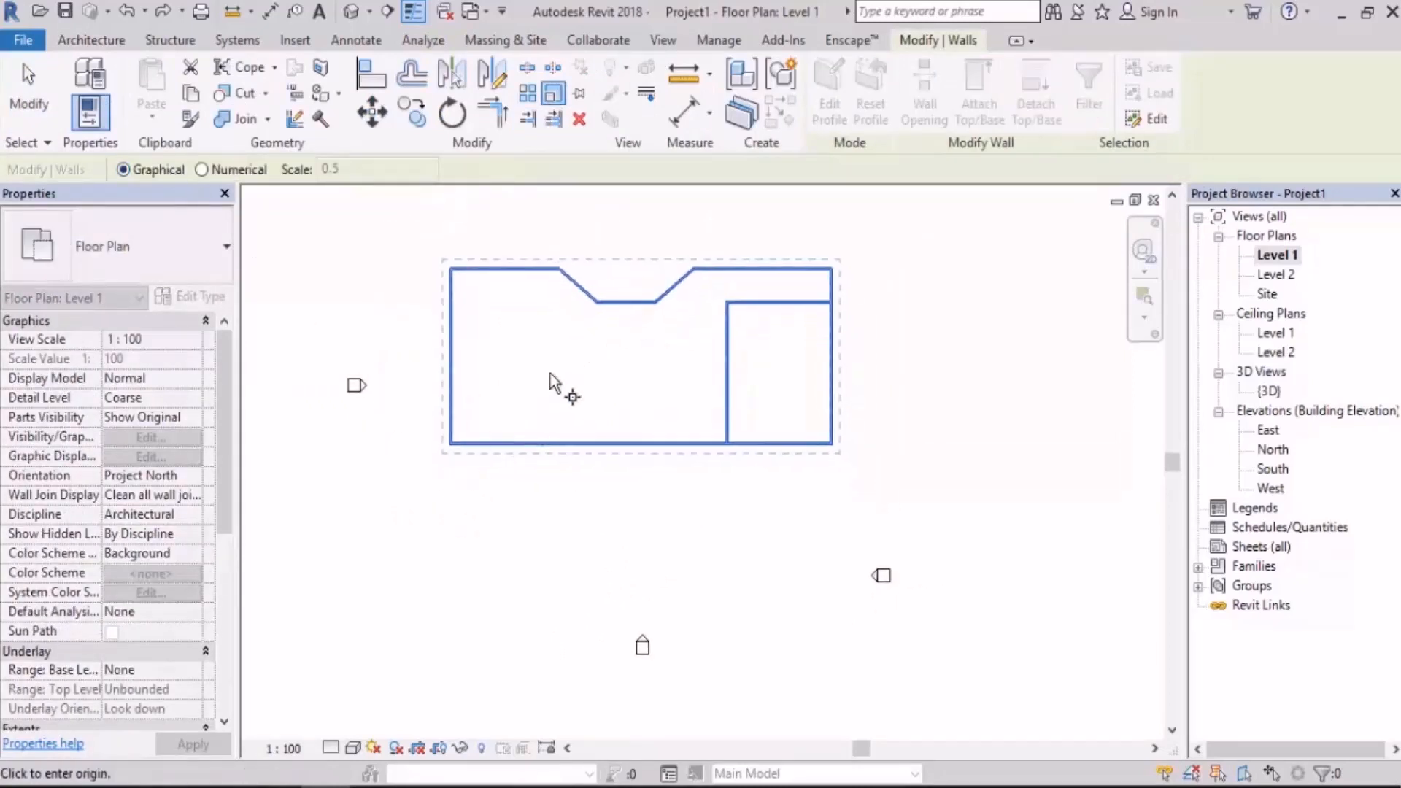
{"action": "scroll", "coordinate": [550, 381], "scroll_direction": "up", "scroll_amount": 2}
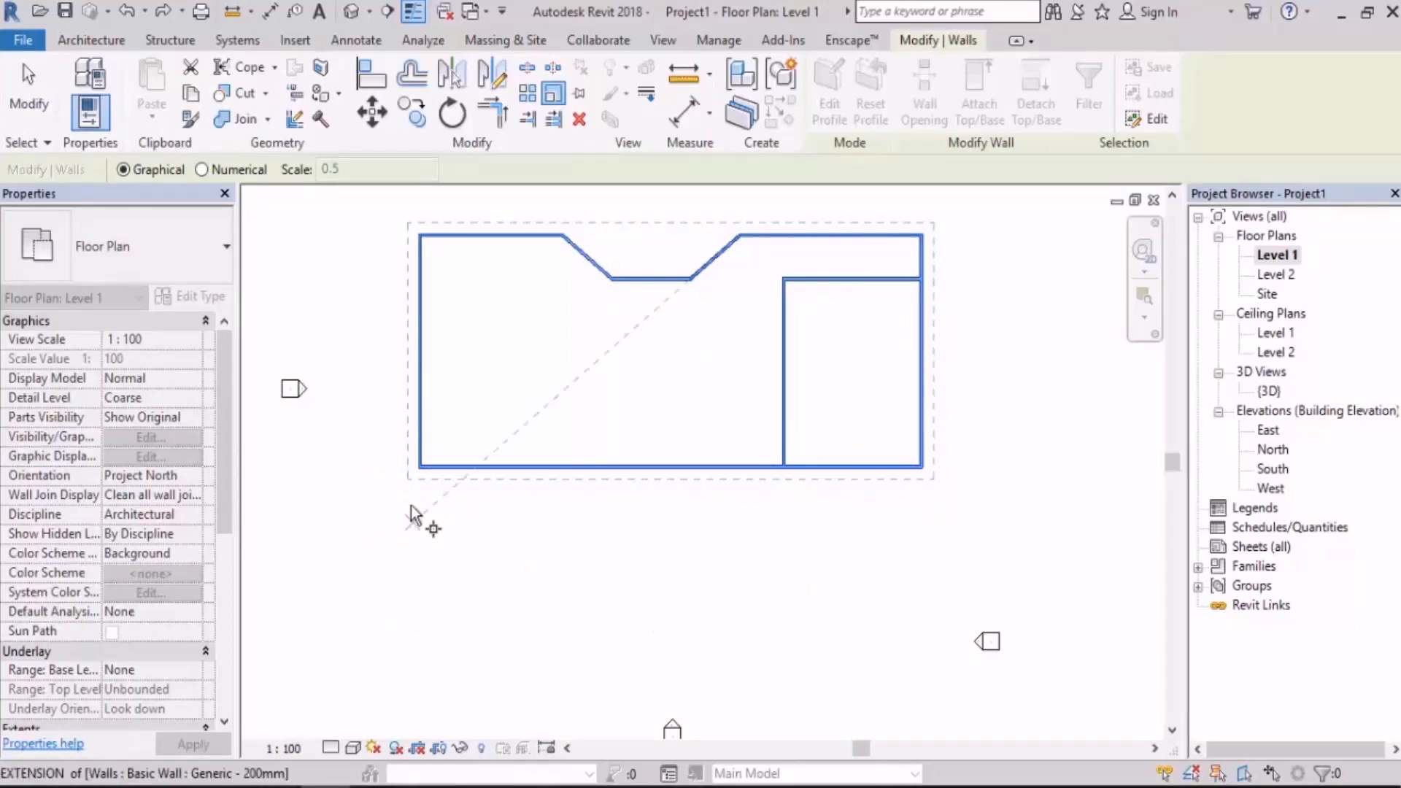
{"action": "left_click", "coordinate": [420, 466]}
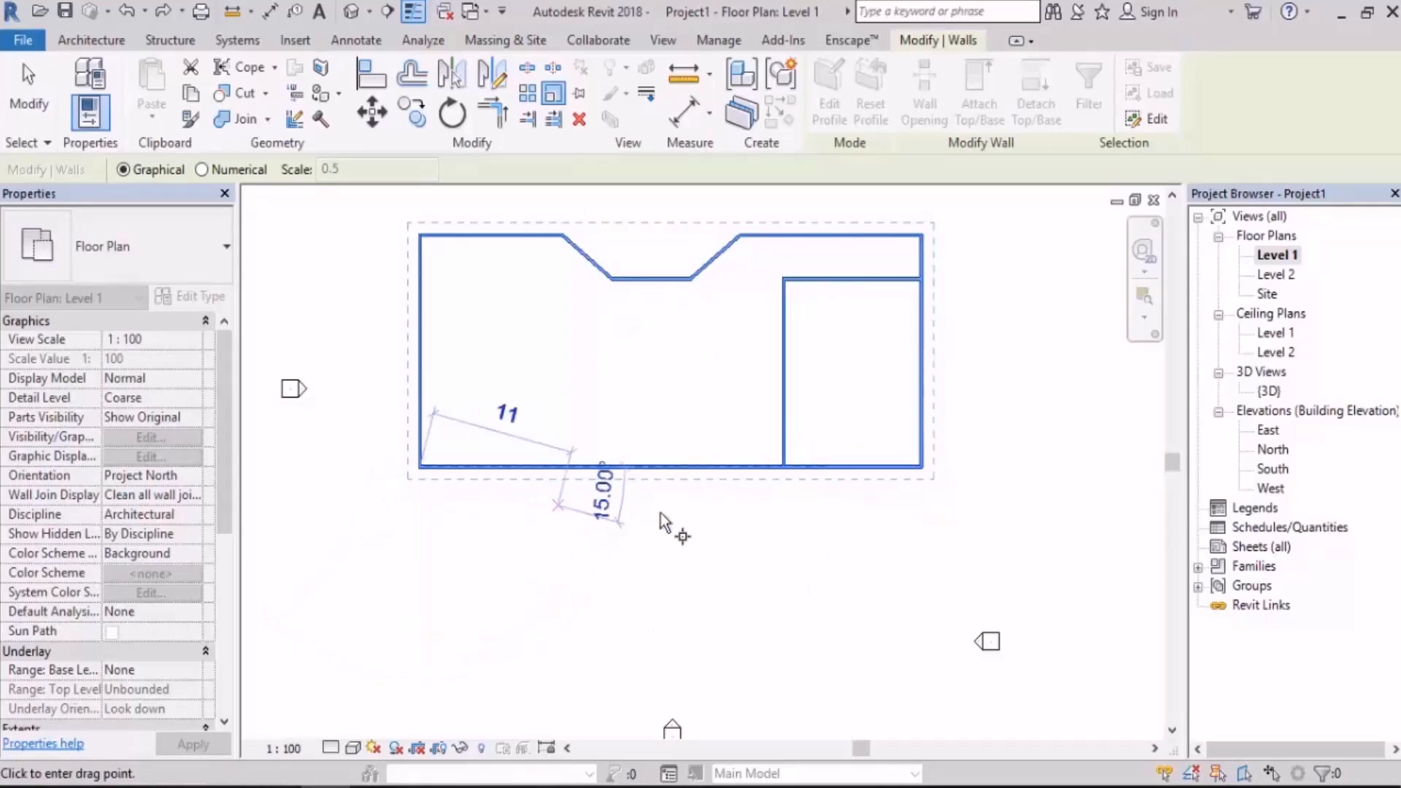
{"action": "left_click", "coordinate": [922, 466]}
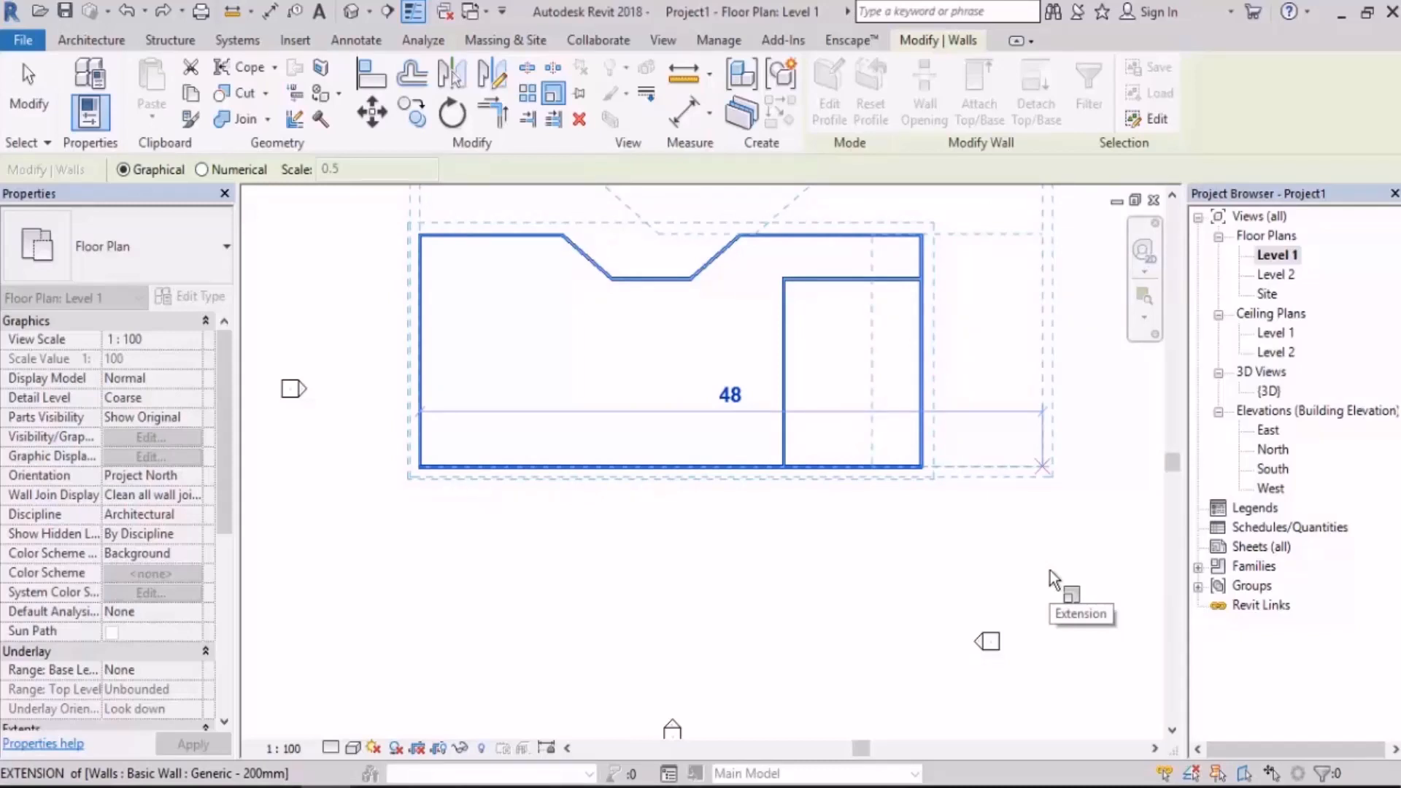
{"action": "type", "text": "25"}
{"action": "key", "text": "Return"}
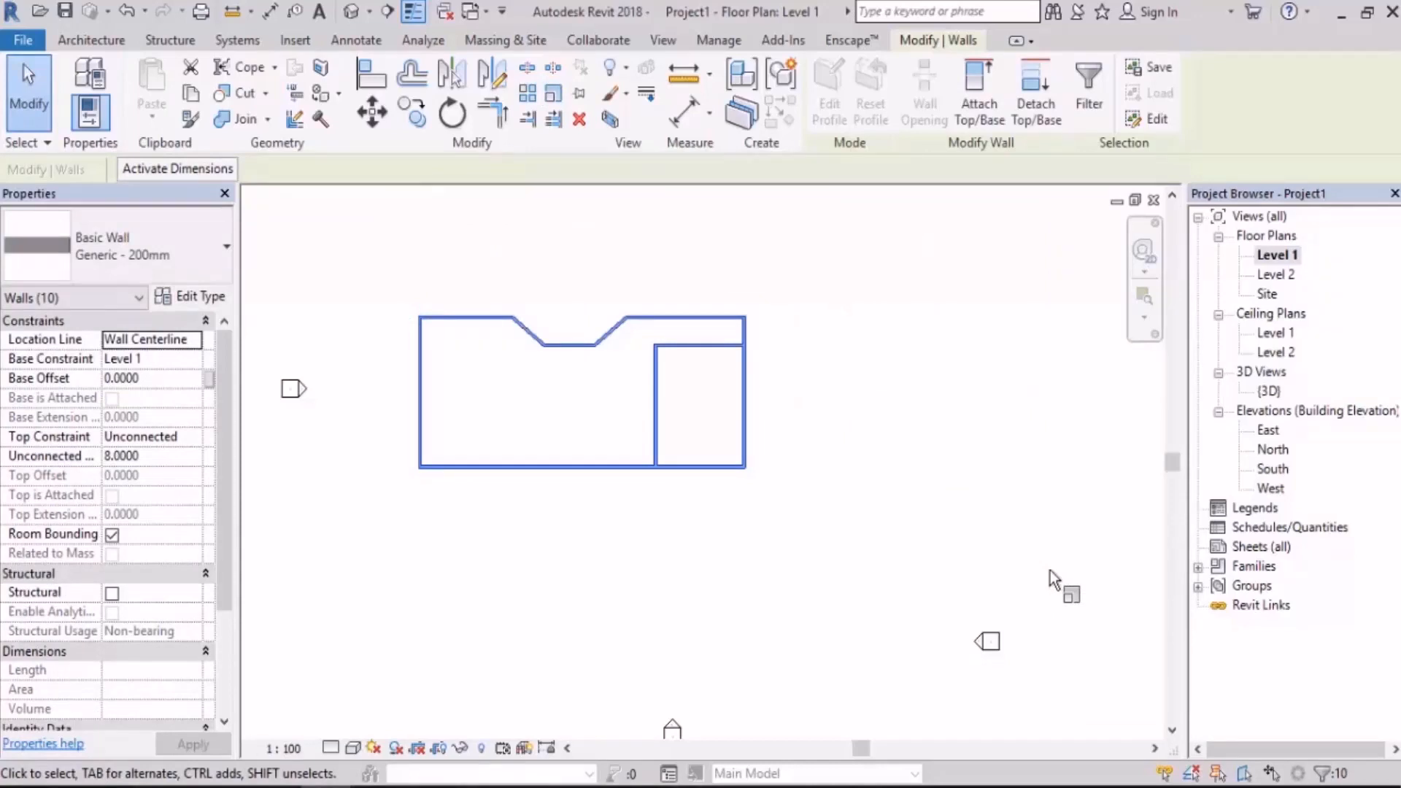
Undo the graphical scaling made from the southwest corner
{"action": "key", "text": "ctrl+z"}
{"action": "middle_click_drag", "start_coordinate": [873, 421], "coordinate": [756, 516]}
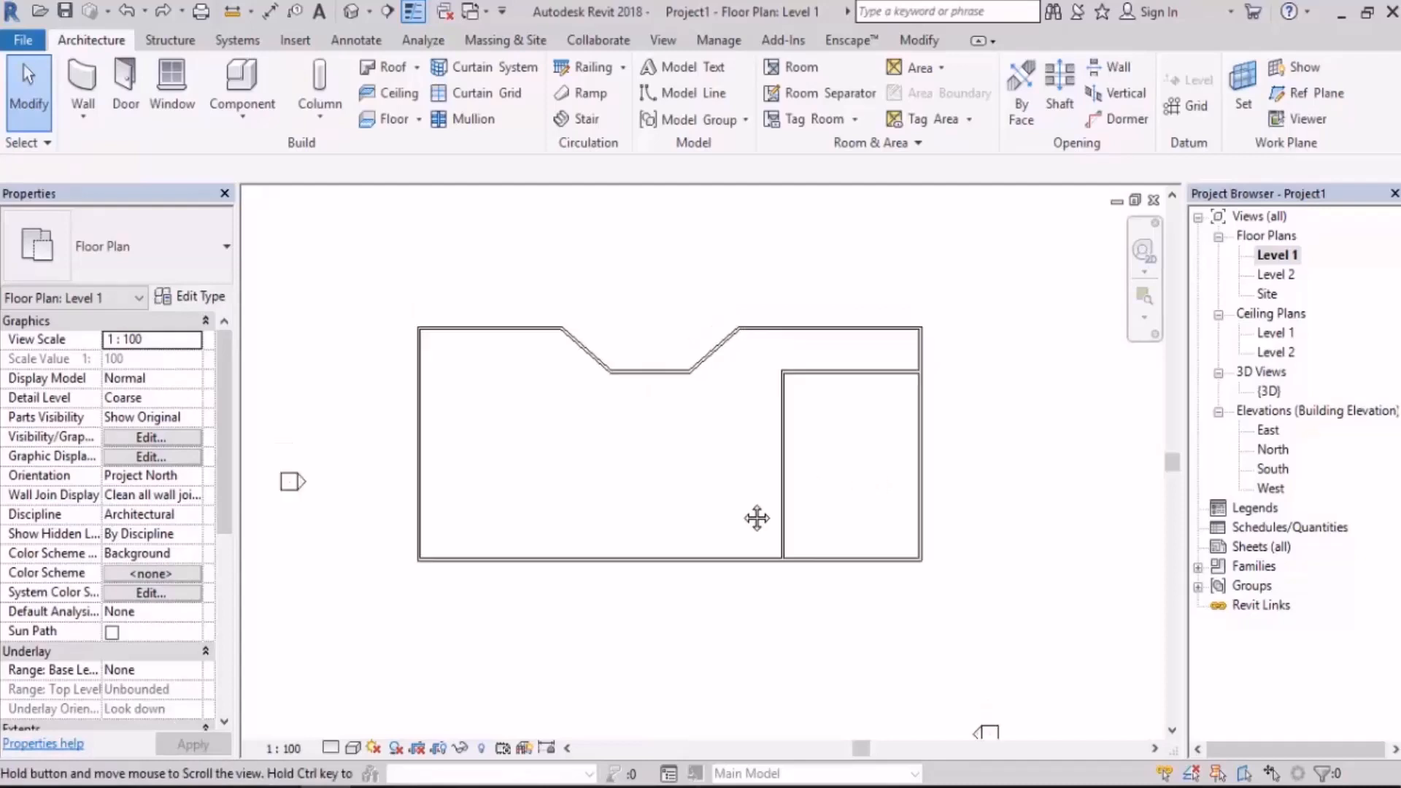
{"action": "scroll", "coordinate": [625, 415], "scroll_direction": "up", "scroll_amount": 2}
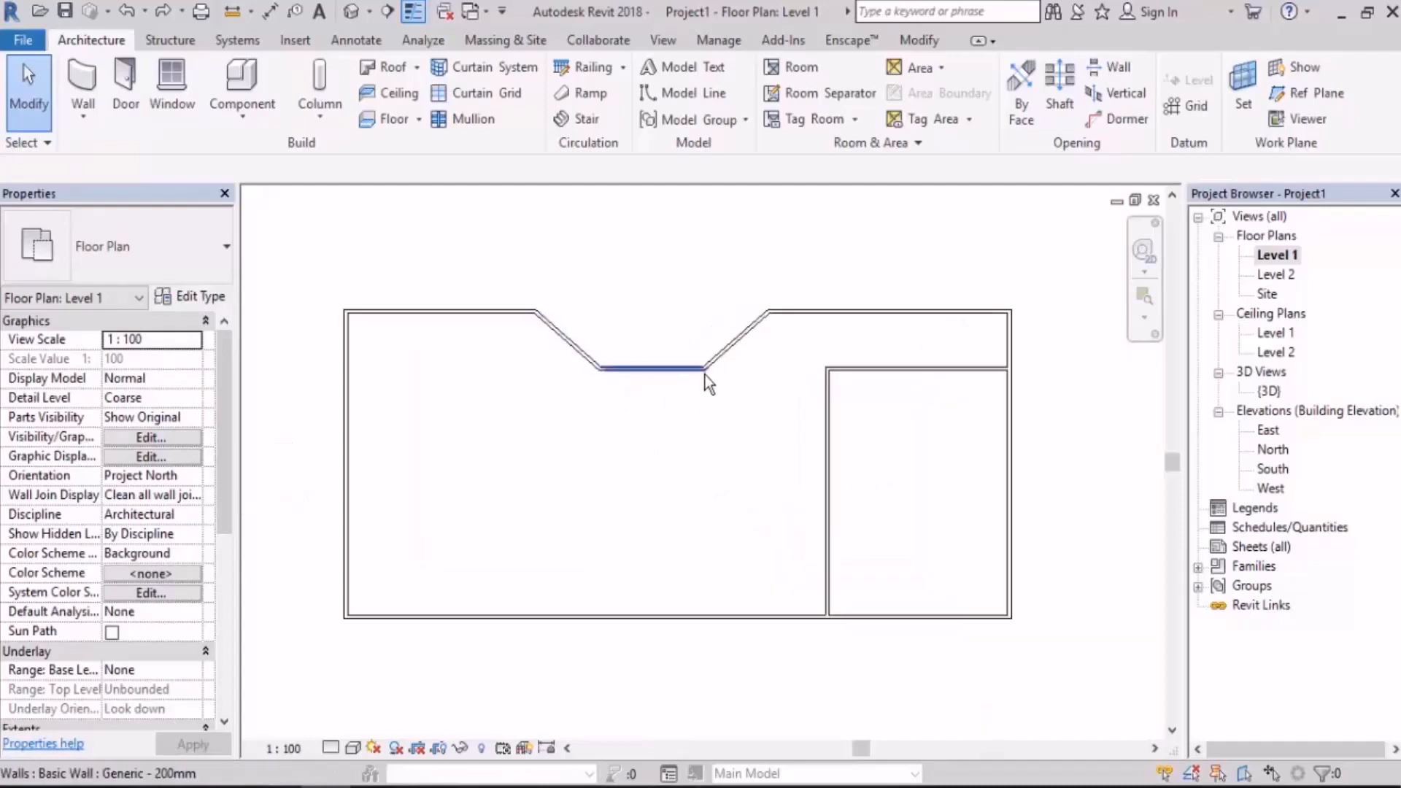
Scale all ten walls graphically from the recess base wall's west end, using its east end as reference and 8 as the new length
{"action": "scroll", "coordinate": [705, 375], "scroll_direction": "down", "scroll_amount": 2}
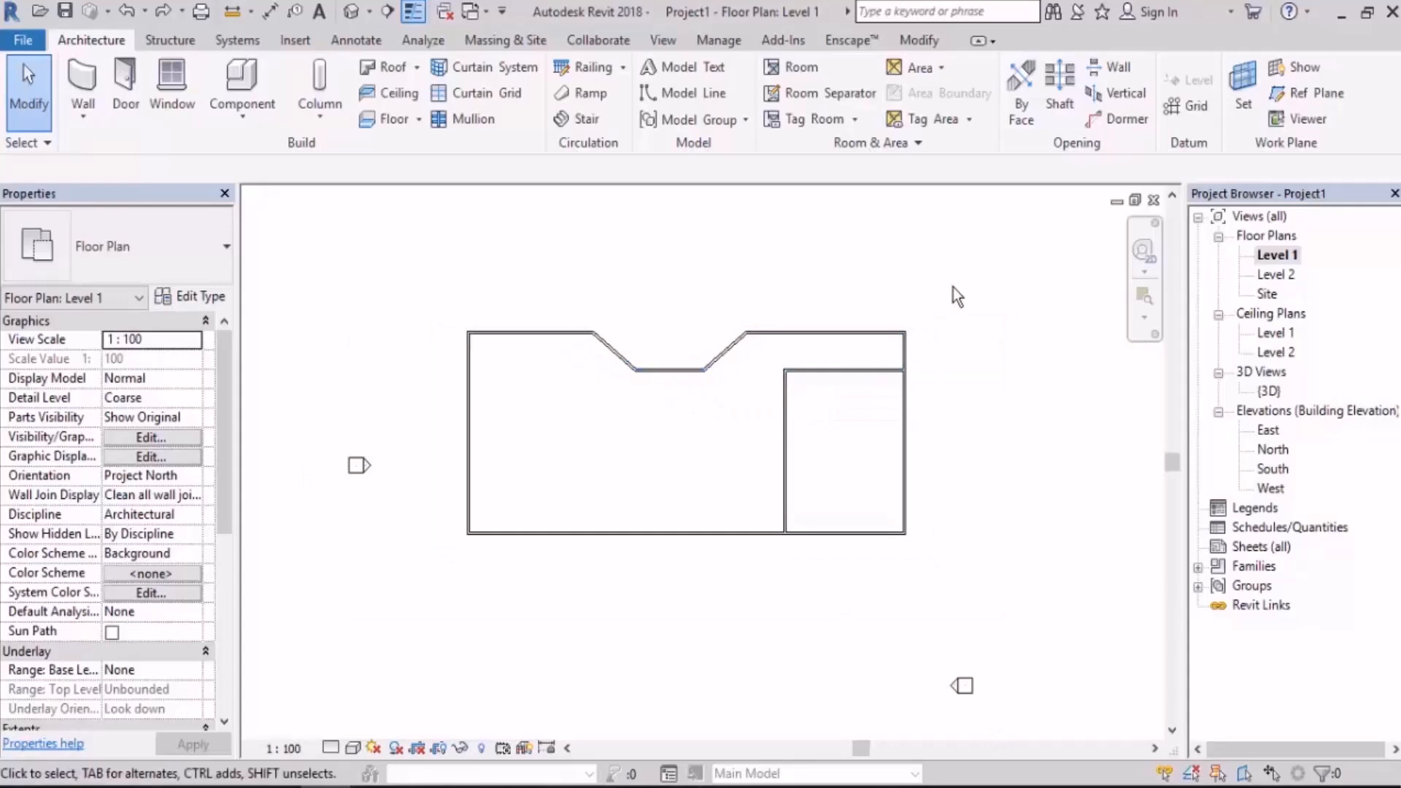
{"action": "left_click_drag", "start_coordinate": [959, 280], "coordinate": [449, 560]}
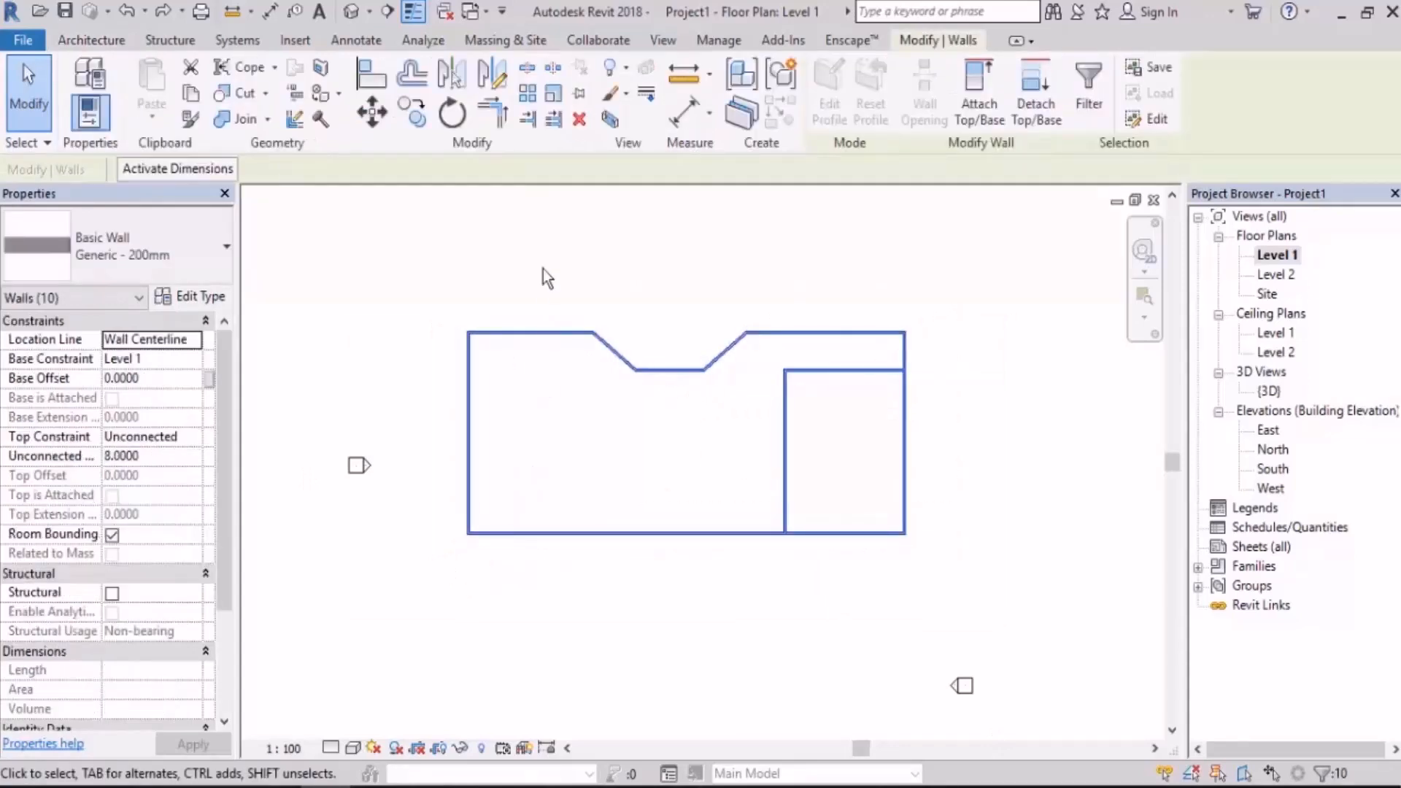
{"action": "left_click", "coordinate": [553, 93]}
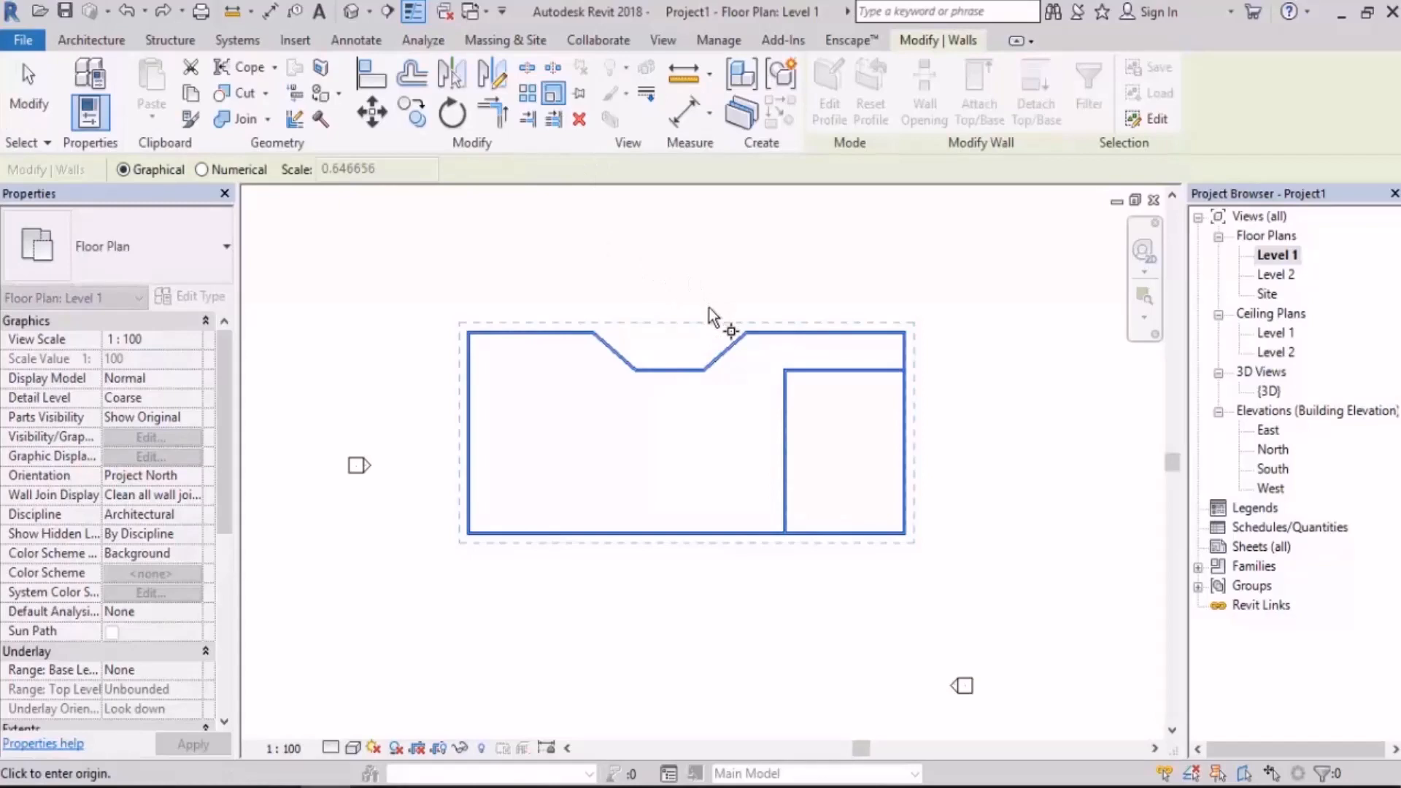
{"action": "scroll", "coordinate": [642, 379], "scroll_direction": "up", "scroll_amount": 5}
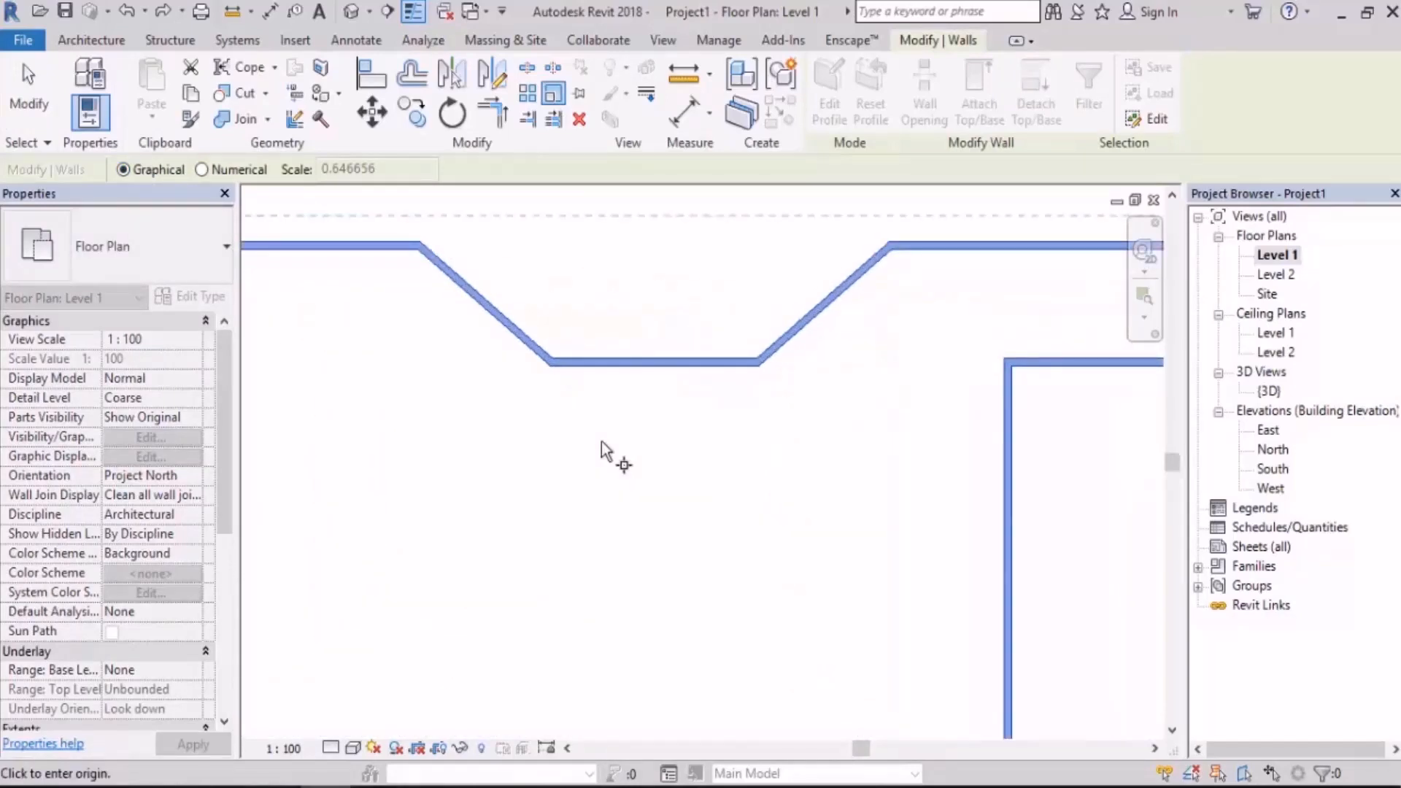
{"action": "left_click", "coordinate": [549, 367]}
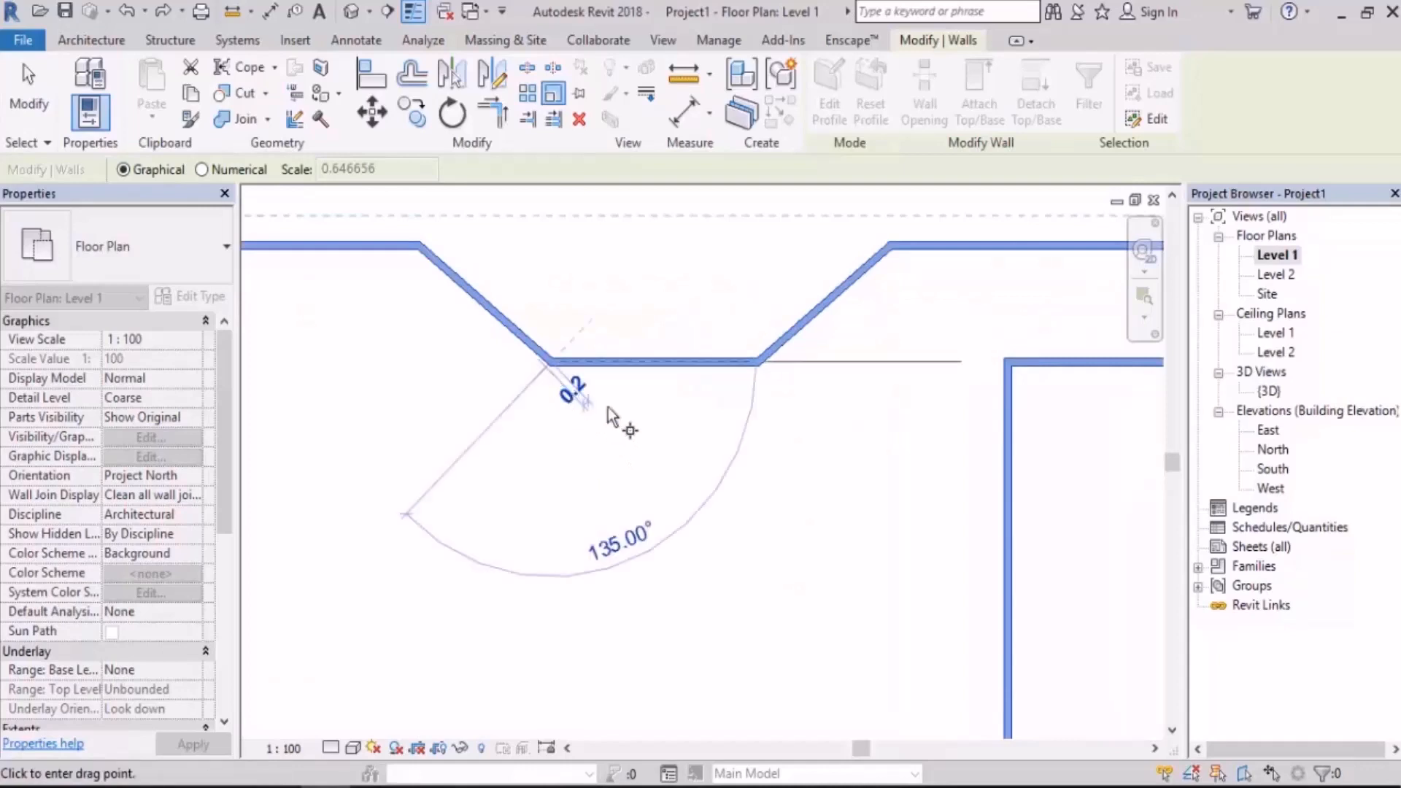
{"action": "left_click", "coordinate": [759, 364]}
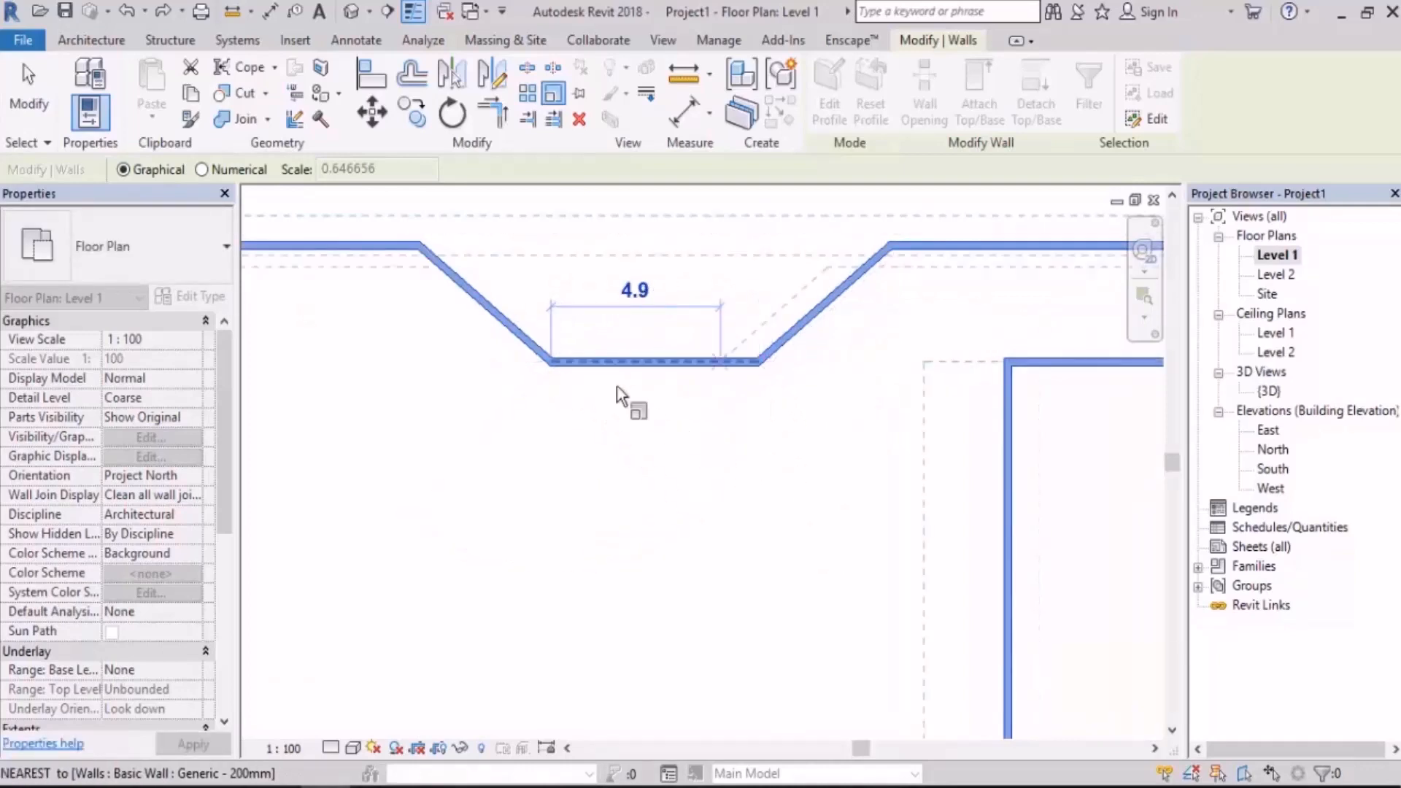
{"action": "scroll", "coordinate": [615, 384], "scroll_direction": "down", "scroll_amount": 4}
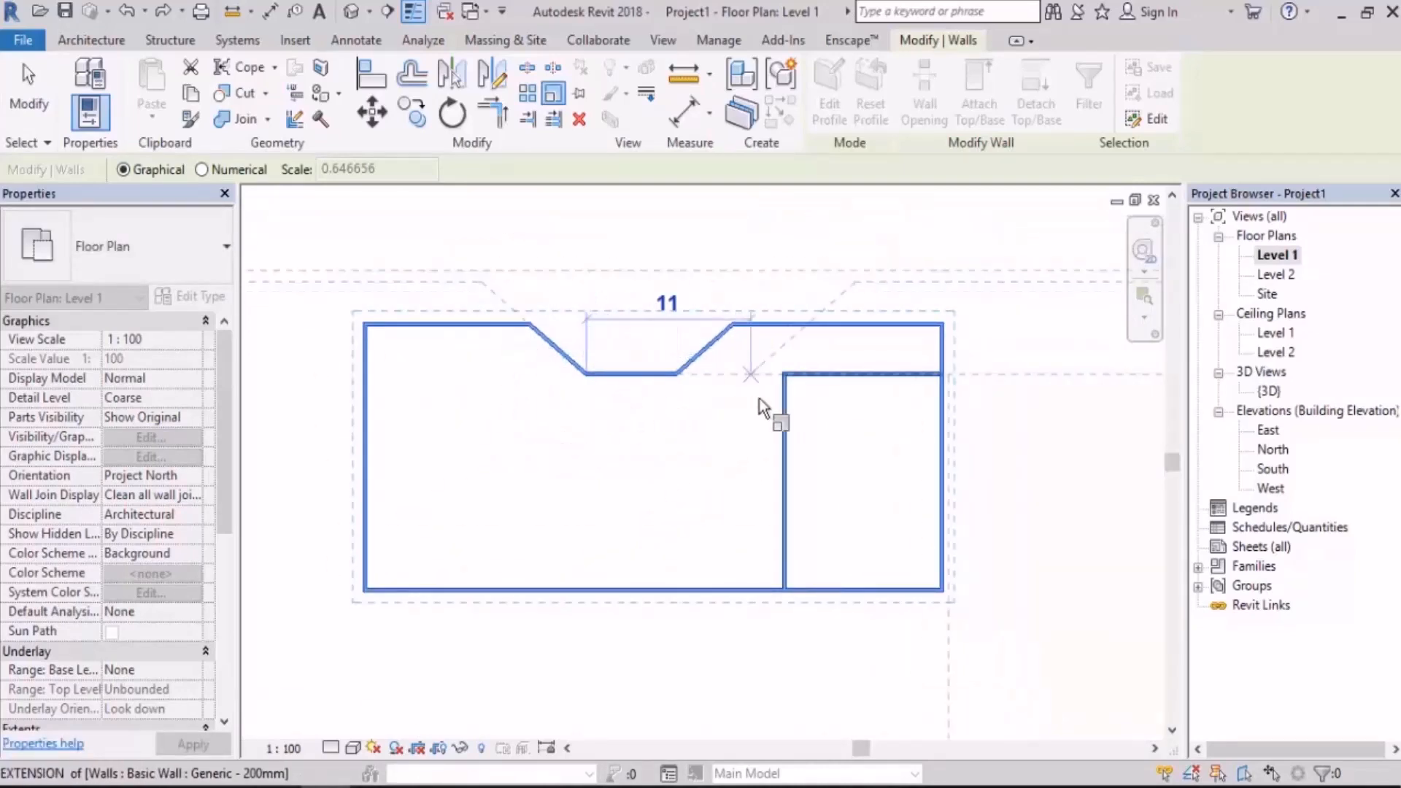
{"action": "type", "text": "8"}
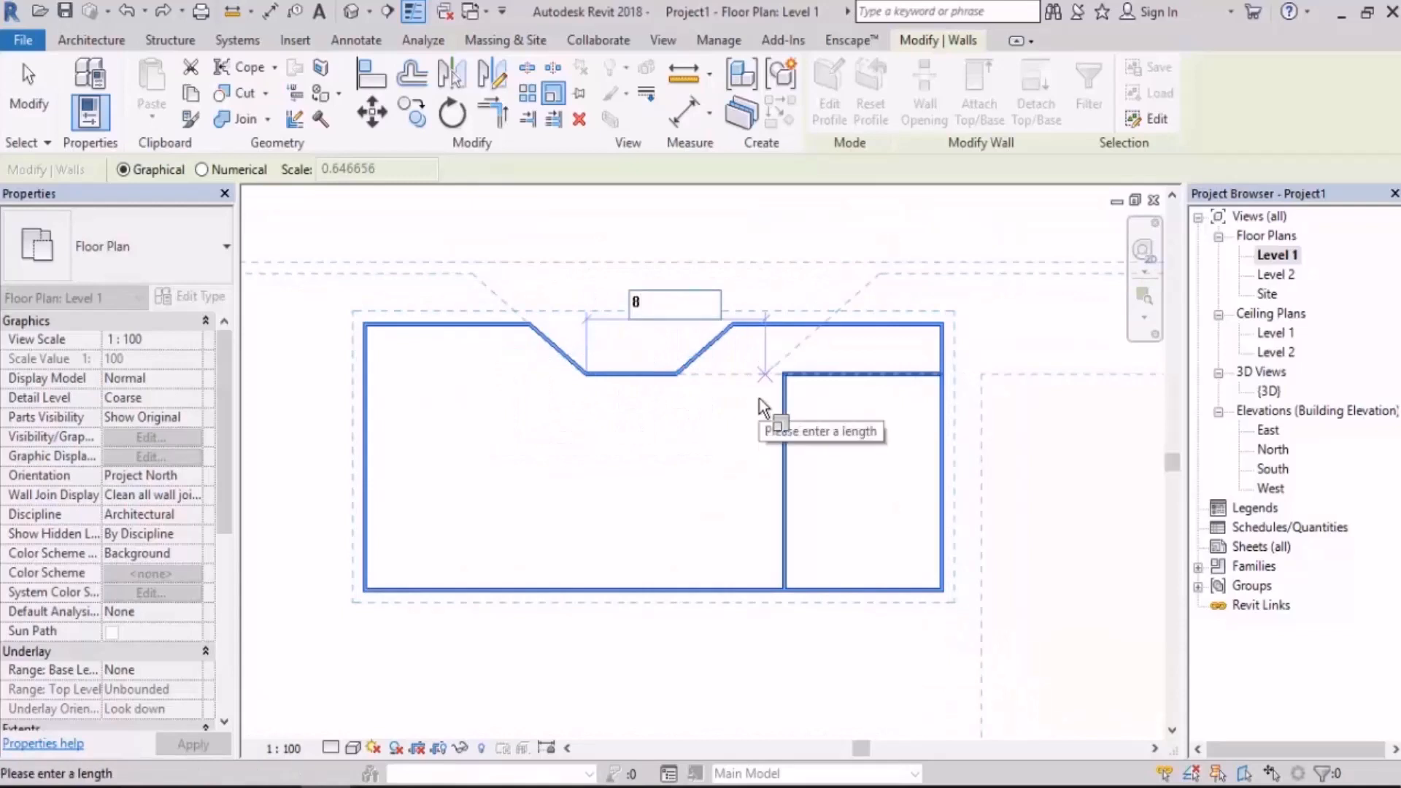
{"action": "key", "text": "Return"}
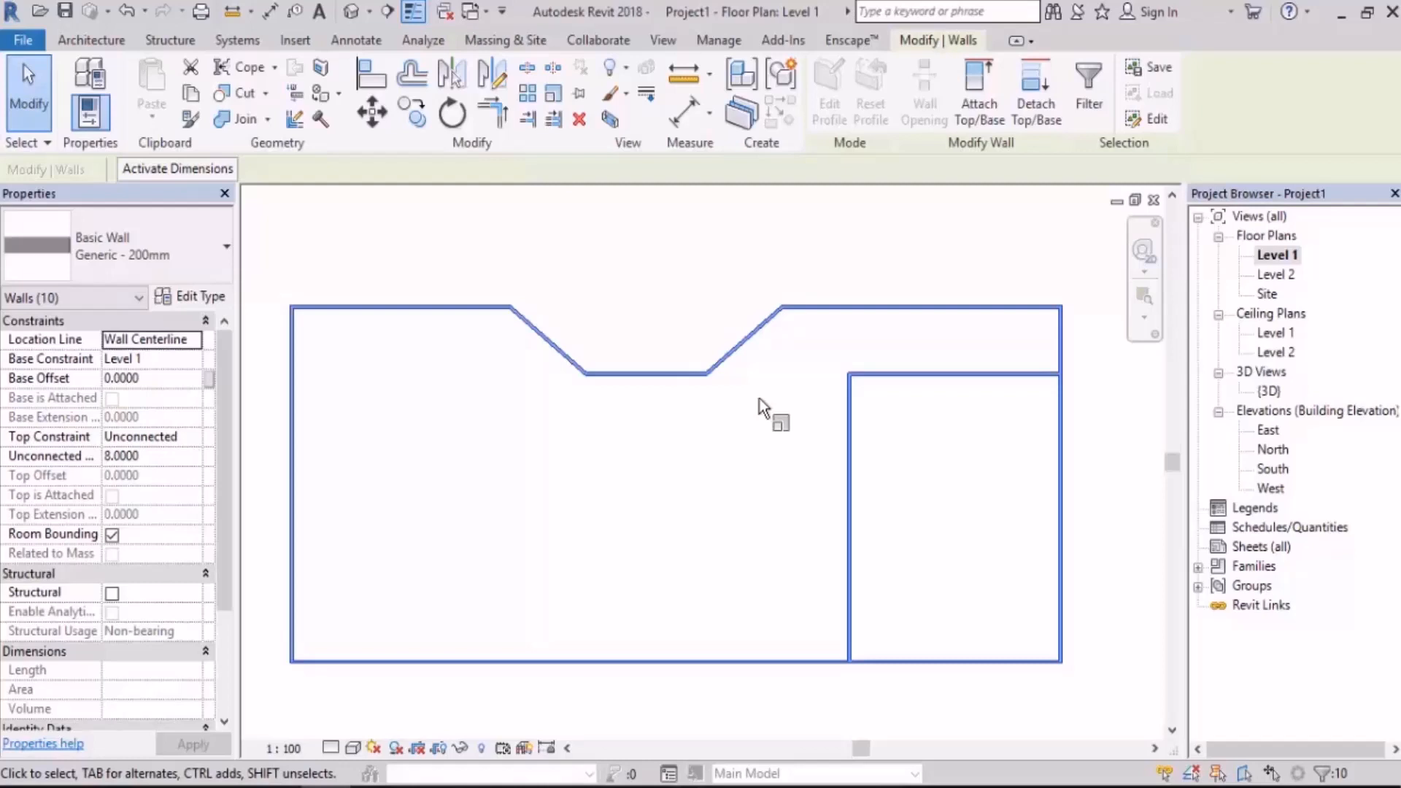
{"action": "key", "text": "Escape"}
{"action": "key", "text": "z"}
{"action": "key", "text": "f"}
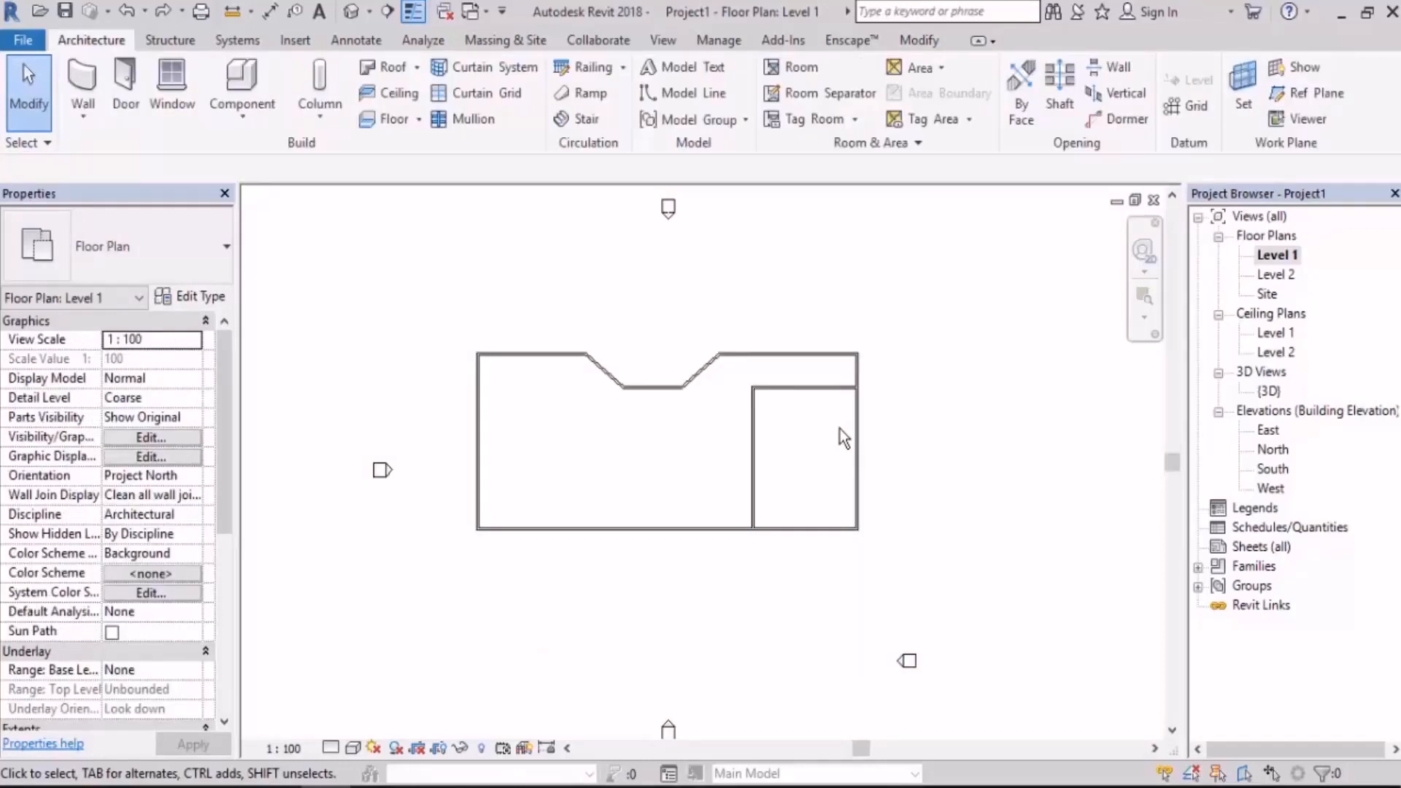
{"action": "scroll", "coordinate": [828, 407], "scroll_direction": "up", "scroll_amount": 1}
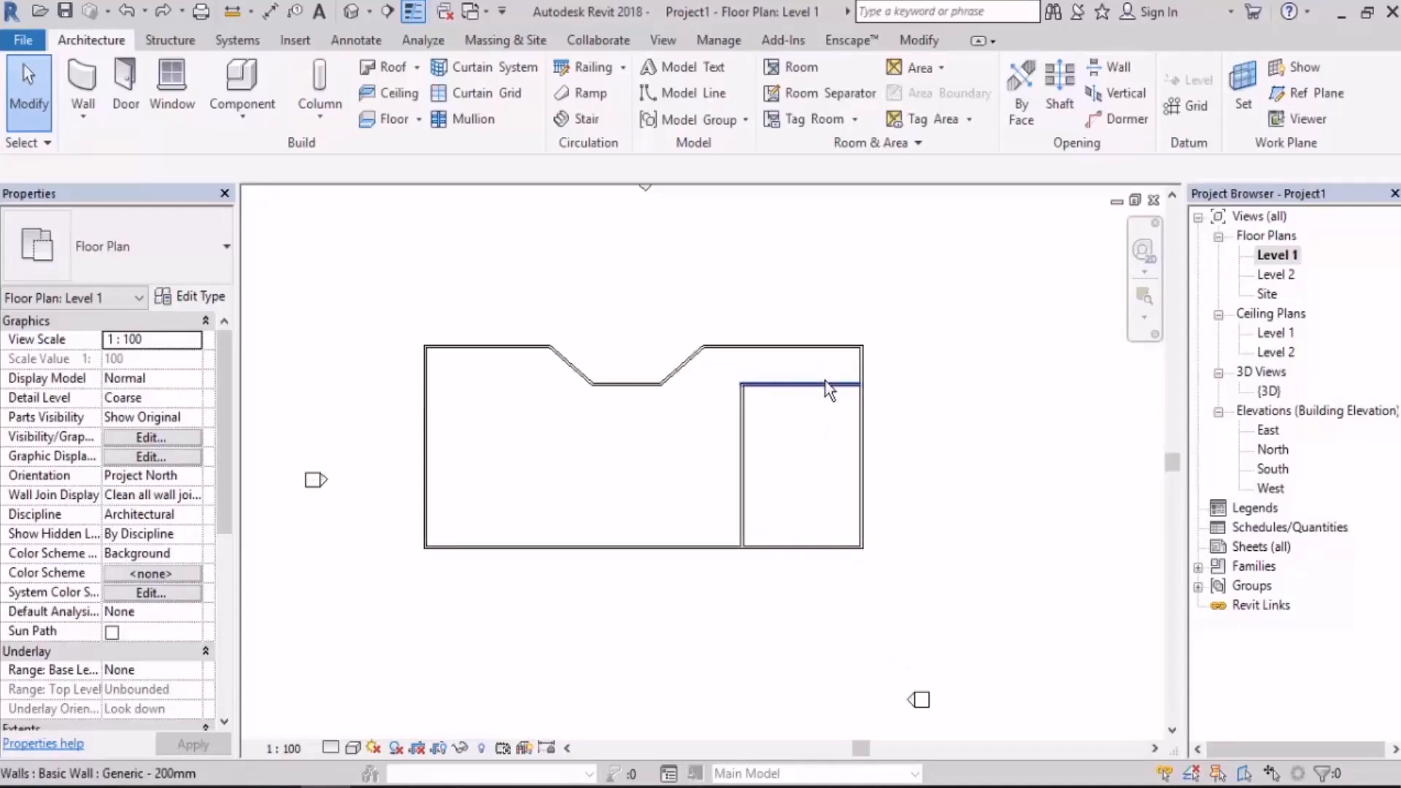
Save the project and preview a numerical offset copy of the north wall east of the recess without placing it
{"action": "left_click", "coordinate": [919, 40]}
{"action": "middle_click_drag", "start_coordinate": [670, 248], "coordinate": [626, 257]}
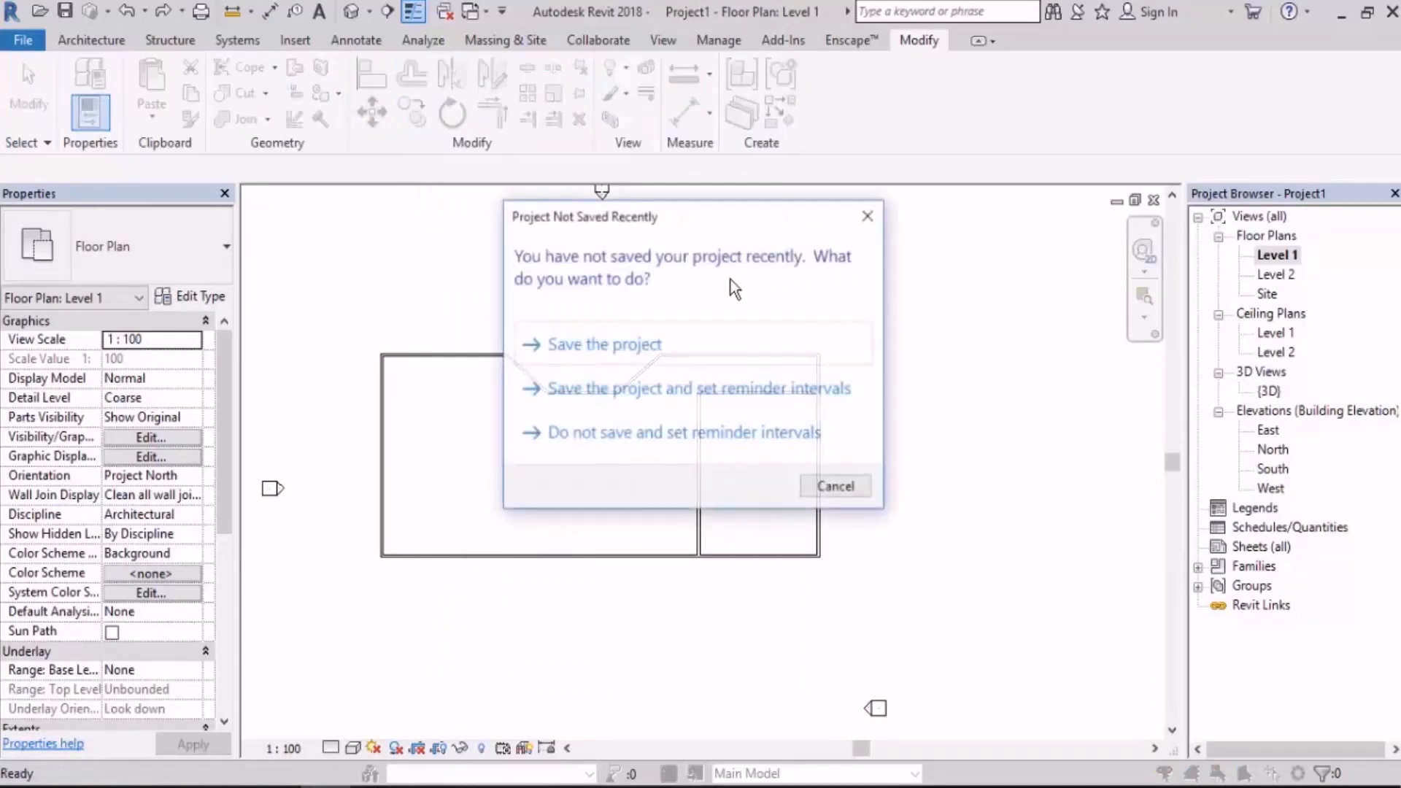
{"action": "left_click", "coordinate": [740, 349]}
{"action": "scroll", "coordinate": [735, 352], "scroll_direction": "up", "scroll_amount": 2}
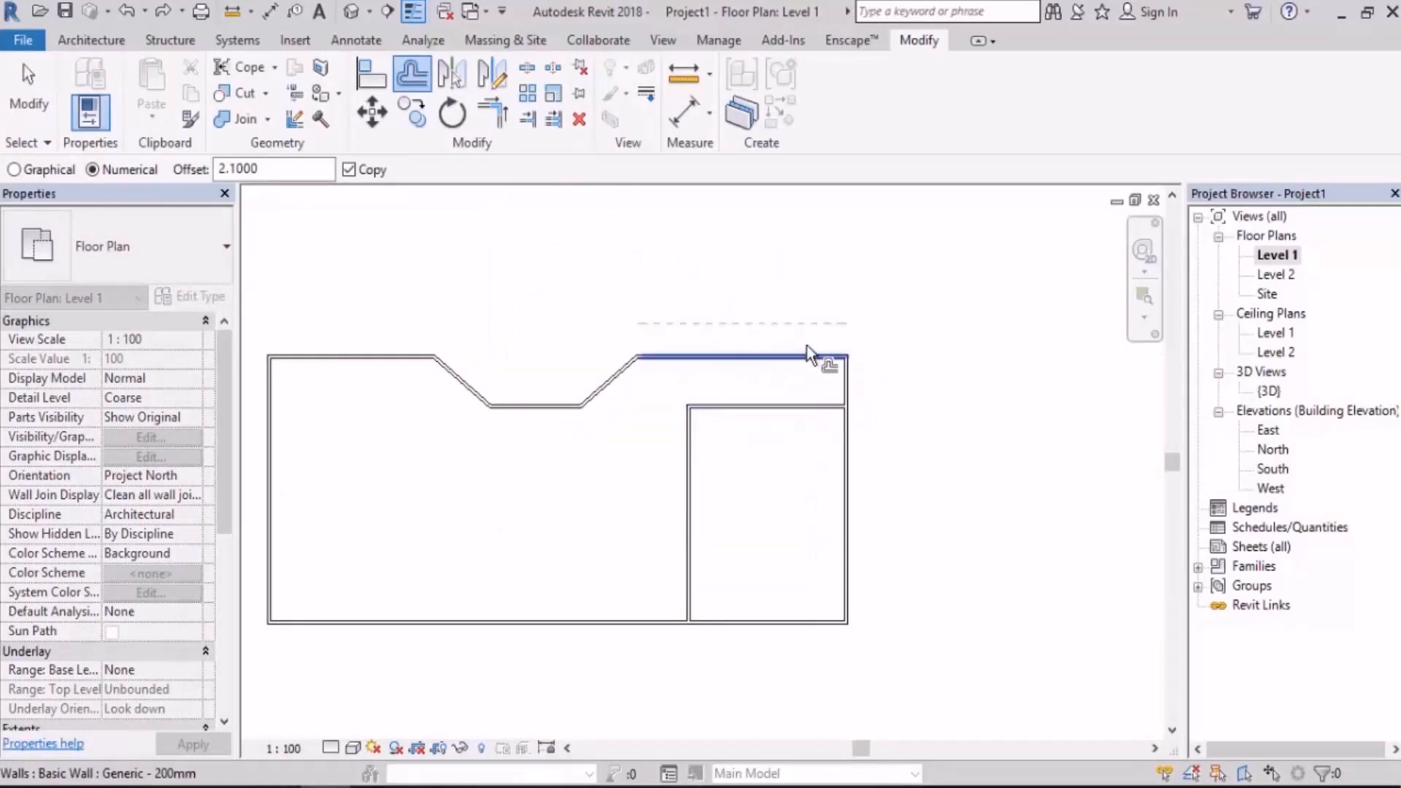
{"action": "key", "text": "Escape"}
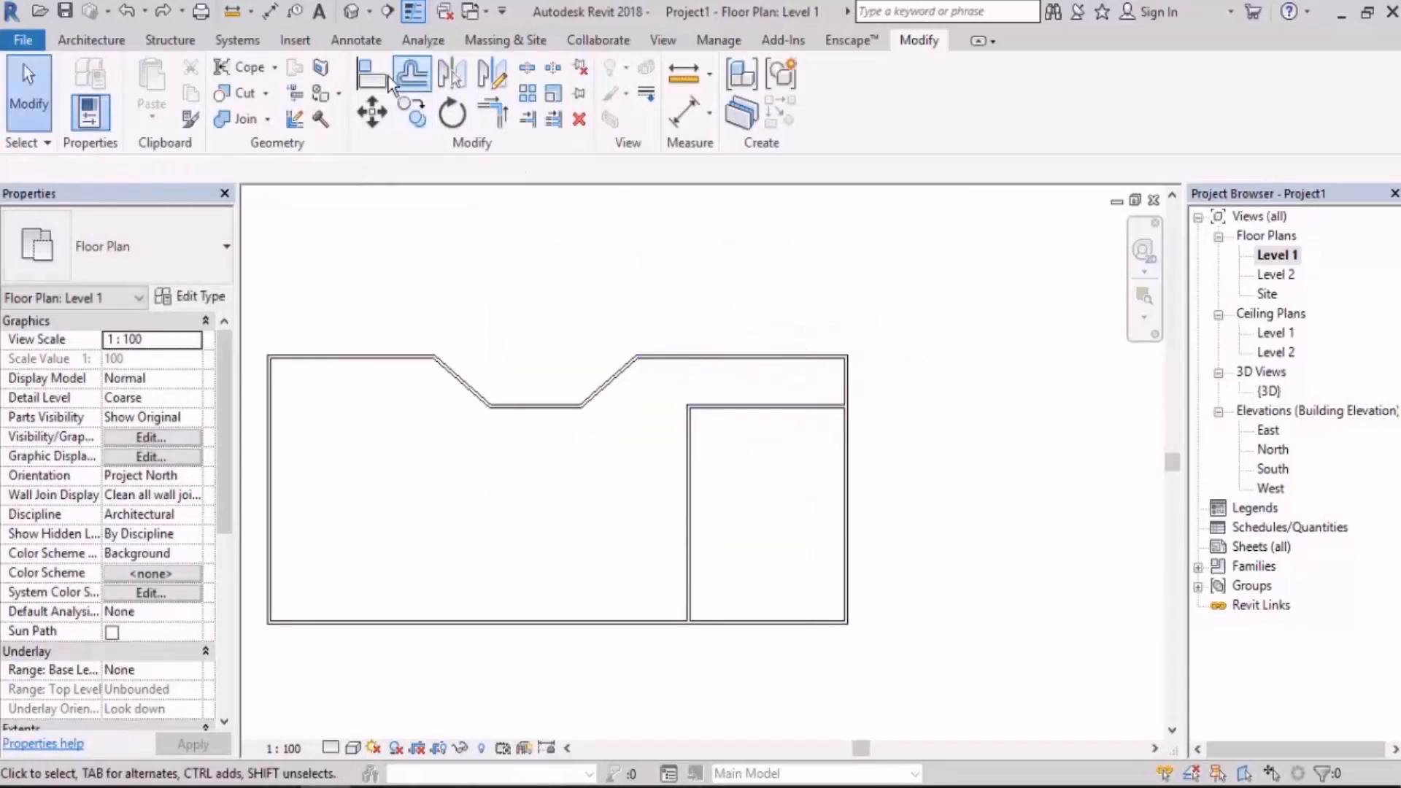
Align the inner room's north wall with the north face of the recess's base wall and leave the Align command
{"action": "left_click", "coordinate": [371, 73]}
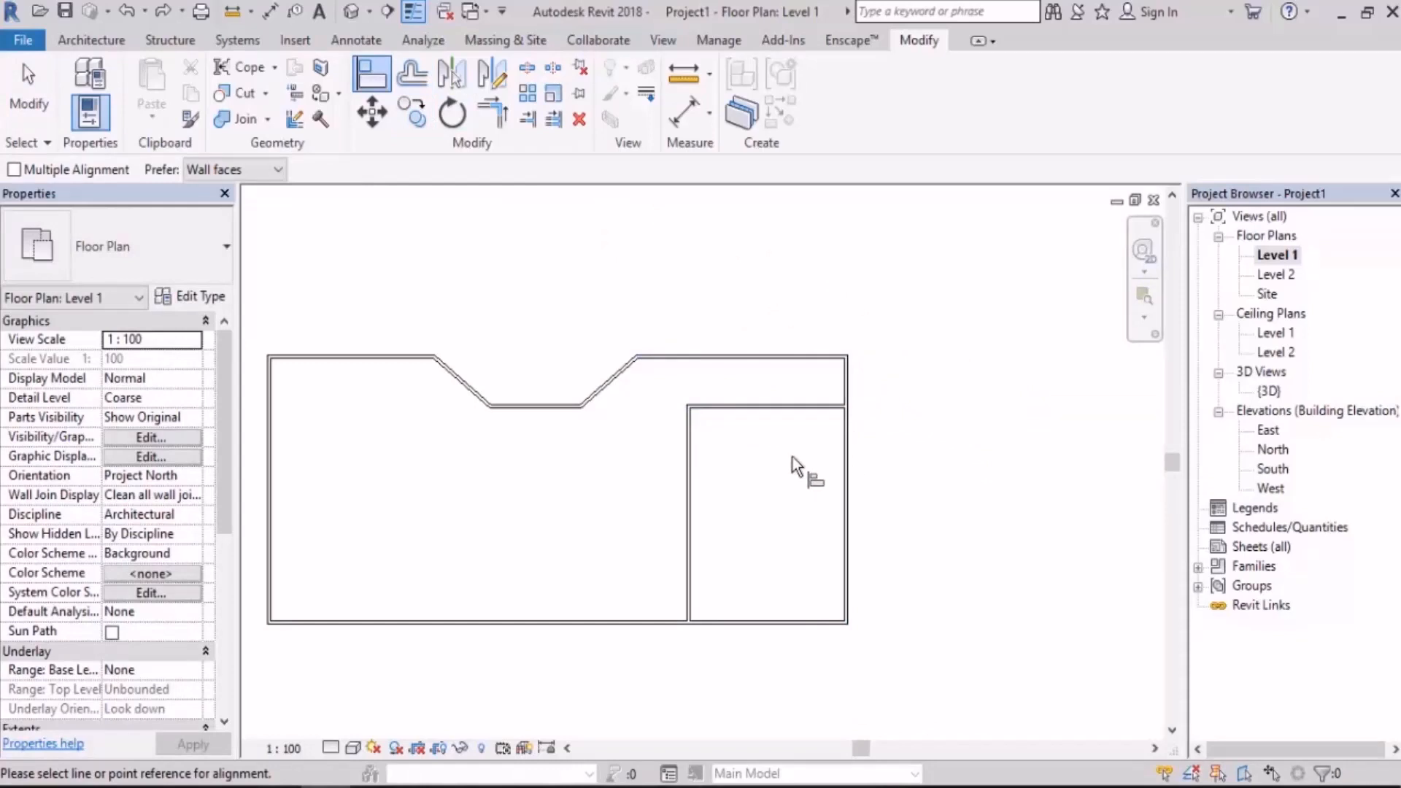
{"action": "left_click", "coordinate": [556, 403]}
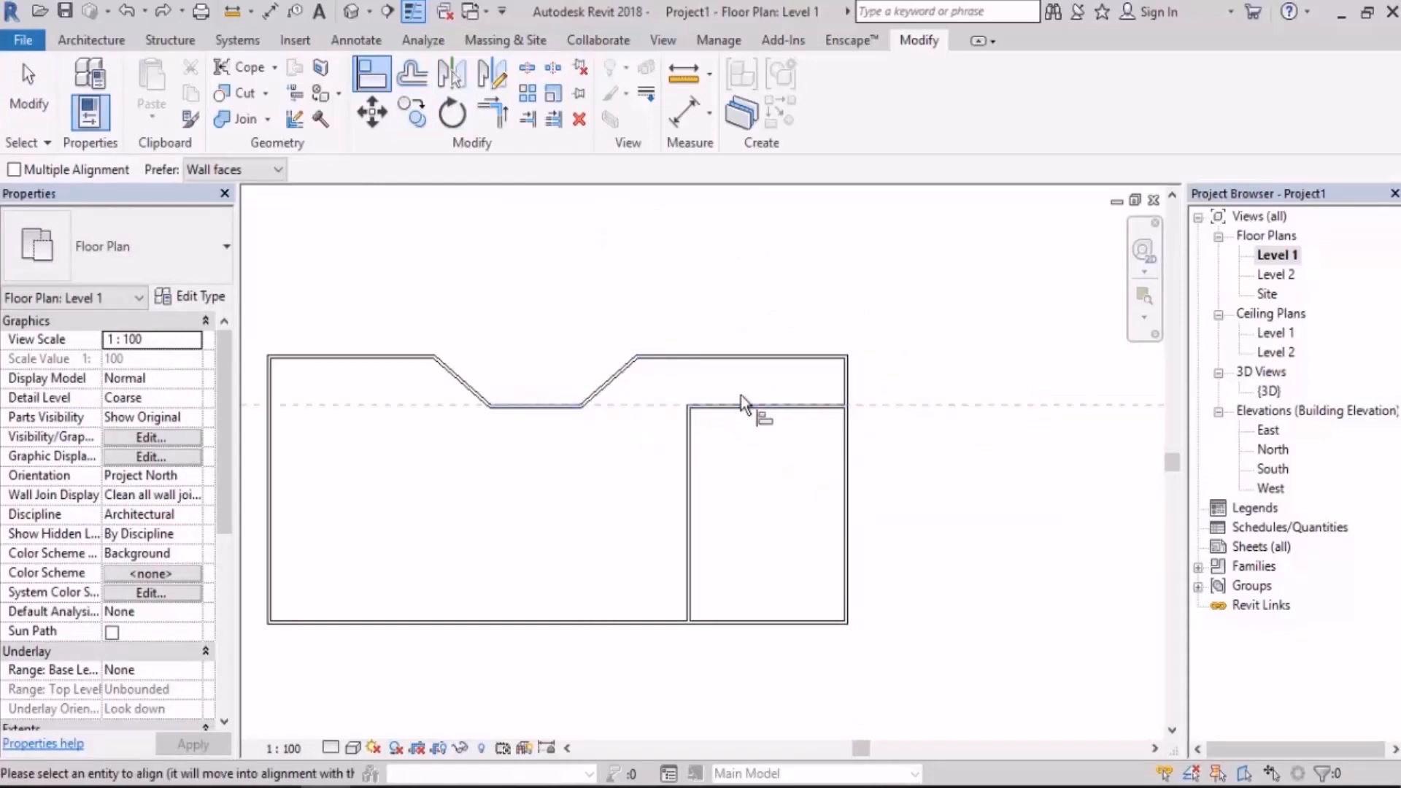
{"action": "left_click", "coordinate": [741, 404]}
{"action": "key", "text": "Escape"}
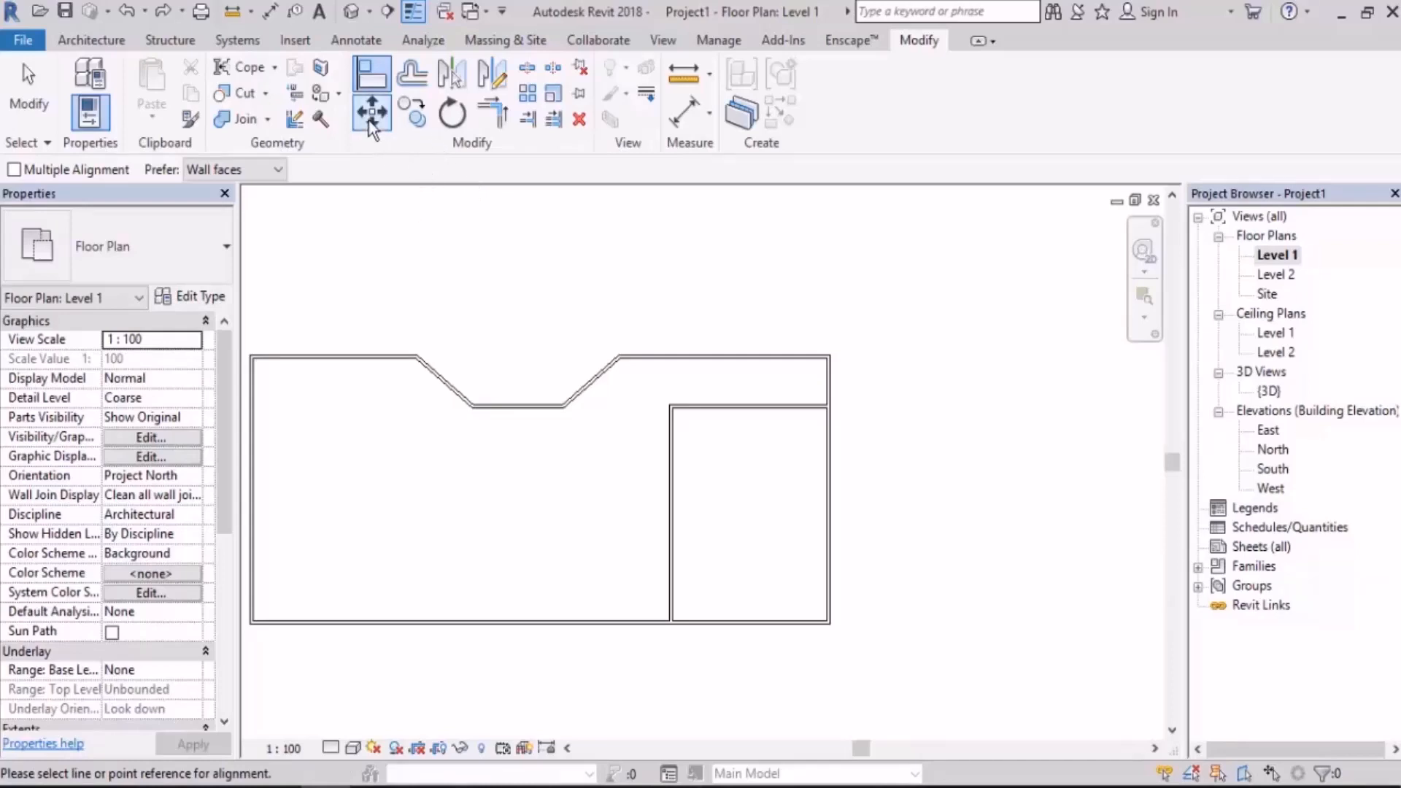
{"action": "middle_click_drag", "start_coordinate": [756, 532], "coordinate": [651, 501]}
{"action": "key", "text": "Escape"}
Move the east wall horizontally about 10.1 to the east and undo the move
{"action": "scroll", "coordinate": [834, 367], "scroll_direction": "up", "scroll_amount": 3}
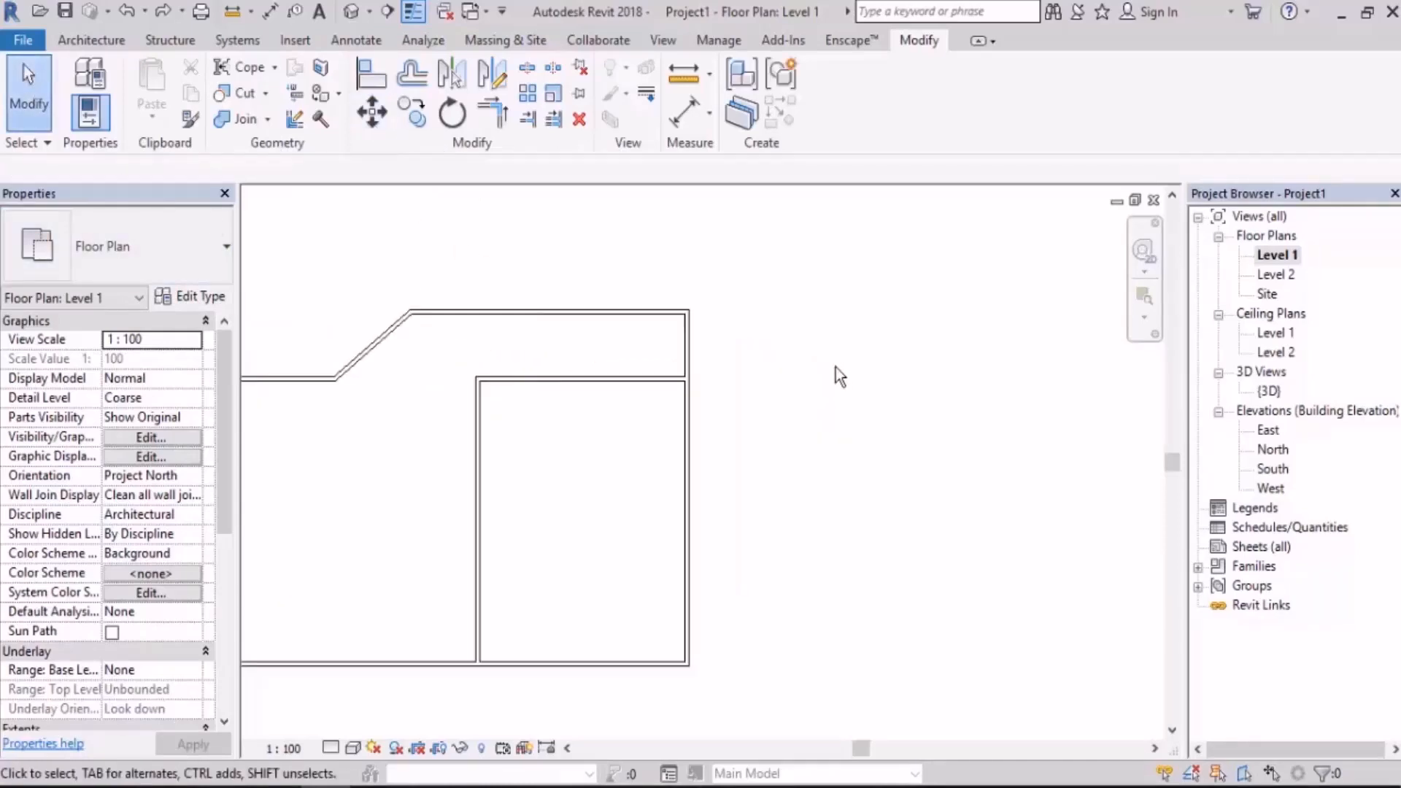
{"action": "left_click_drag", "start_coordinate": [759, 442], "coordinate": [601, 550]}
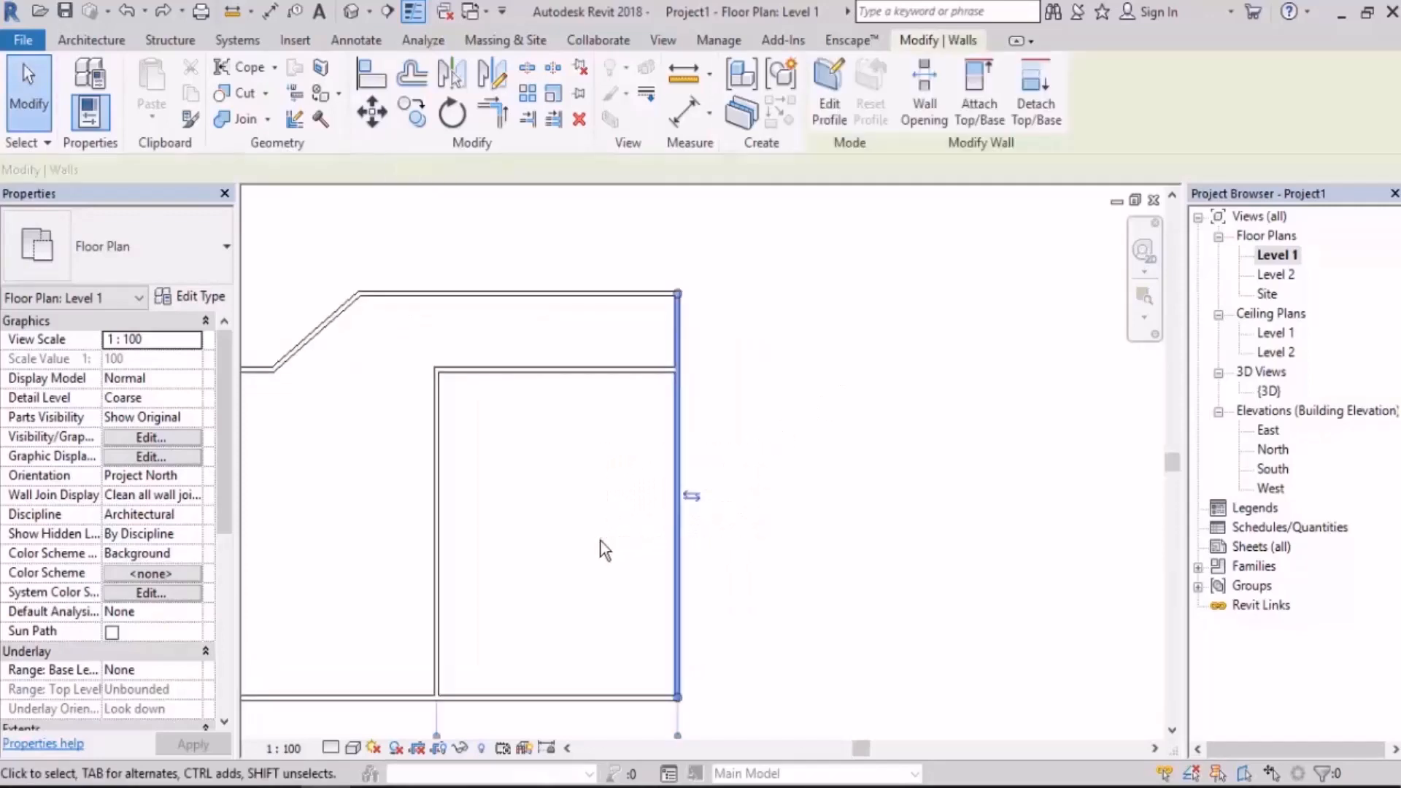
{"action": "left_click", "coordinate": [373, 115]}
{"action": "left_click", "coordinate": [701, 447]}
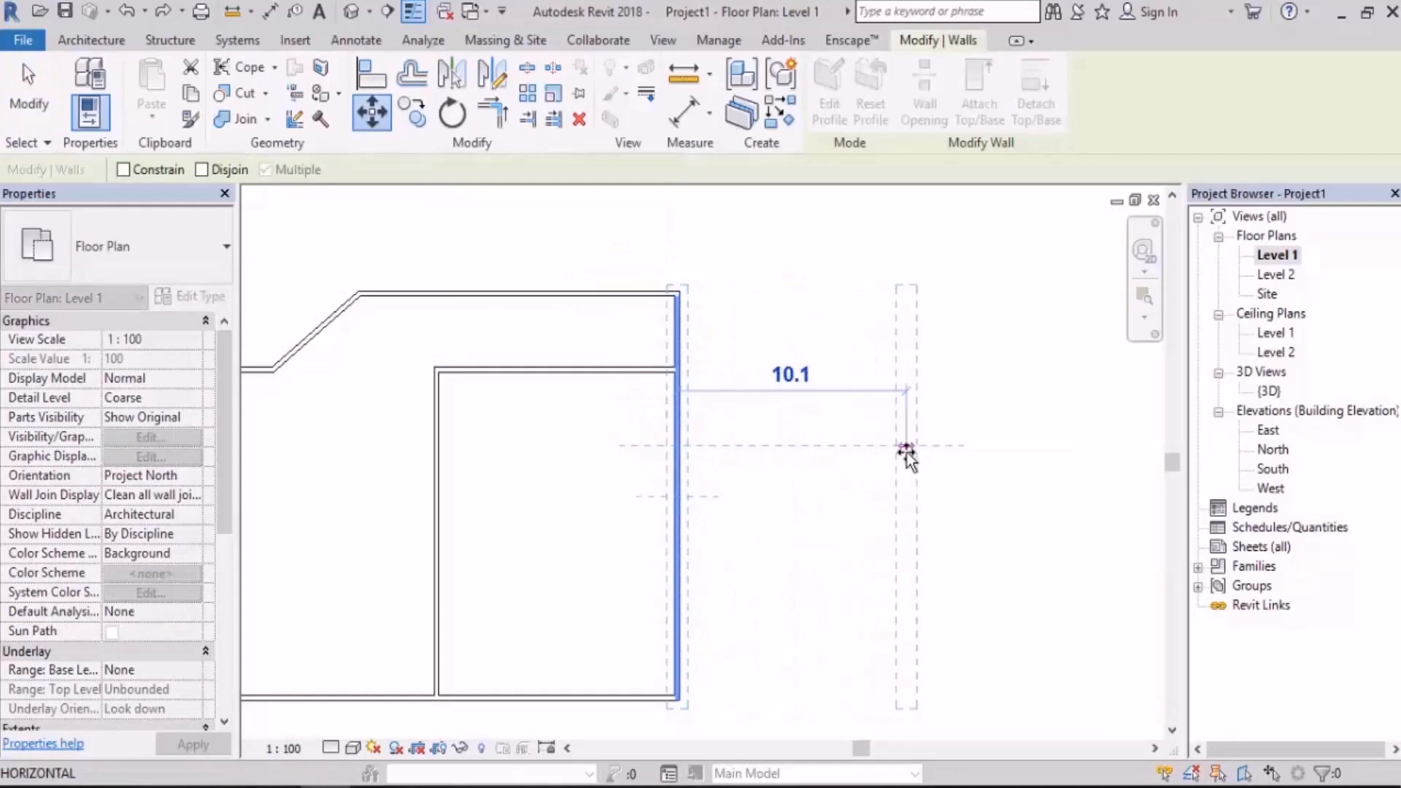
{"action": "left_click", "coordinate": [907, 452]}
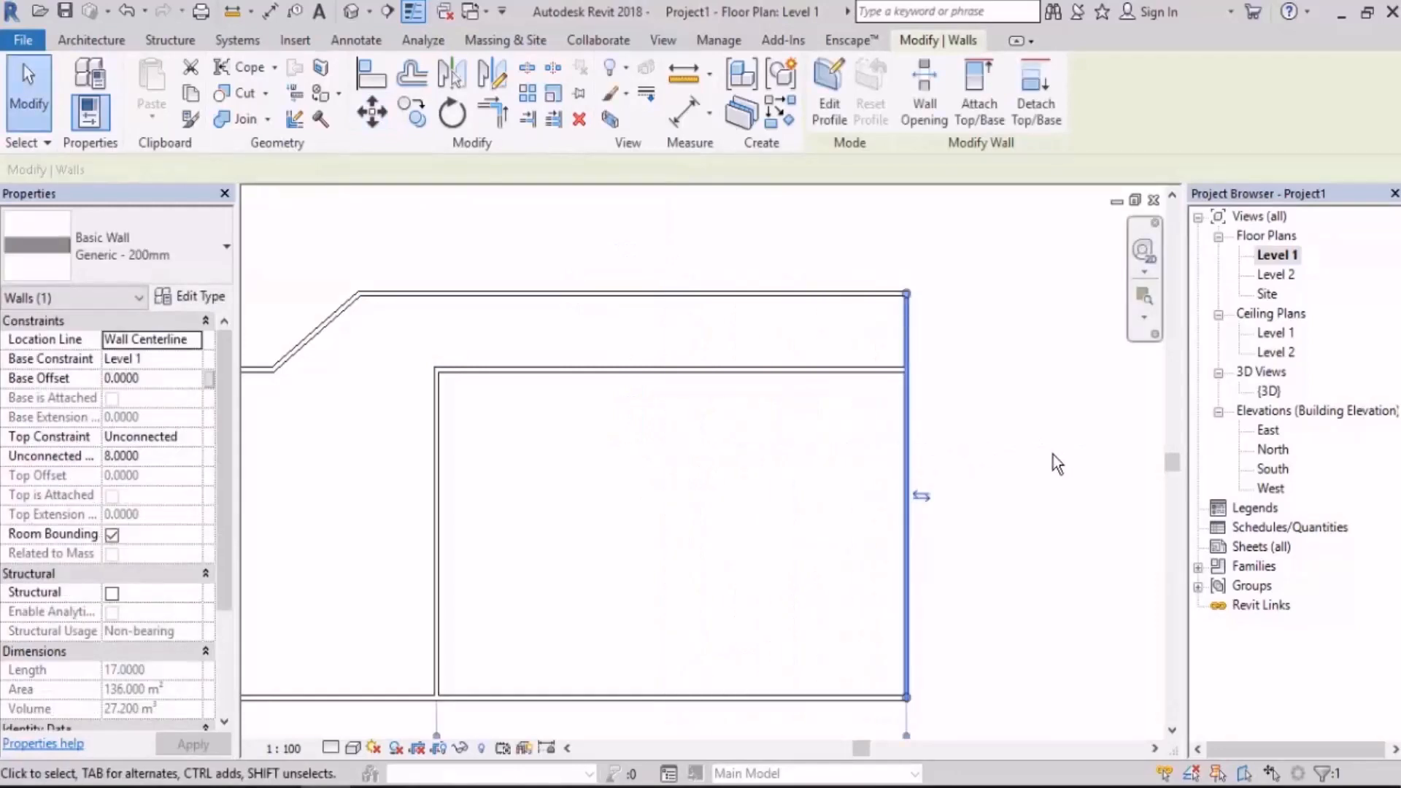
{"action": "key", "text": "ctrl+z"}
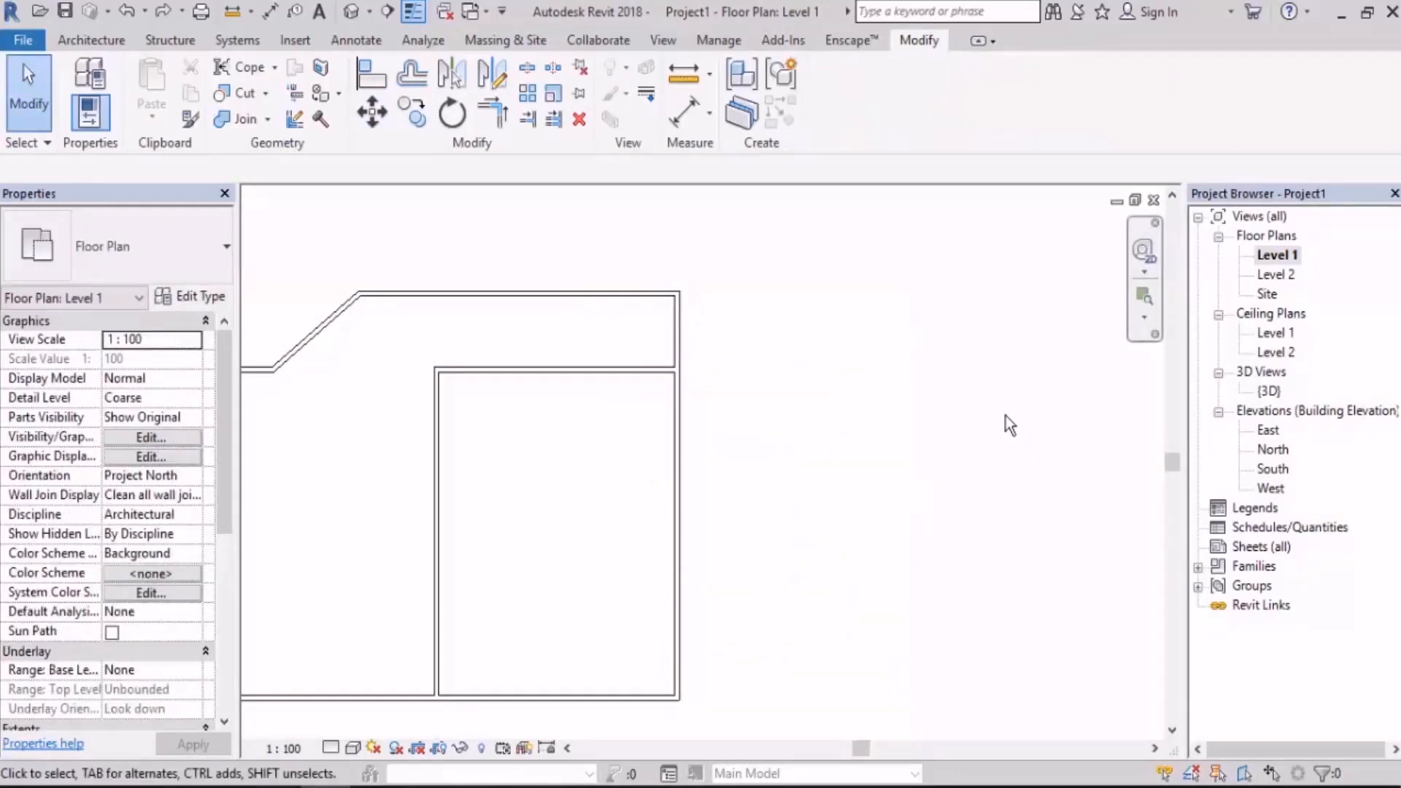
{"action": "middle_click_drag", "start_coordinate": [853, 529], "coordinate": [886, 515]}
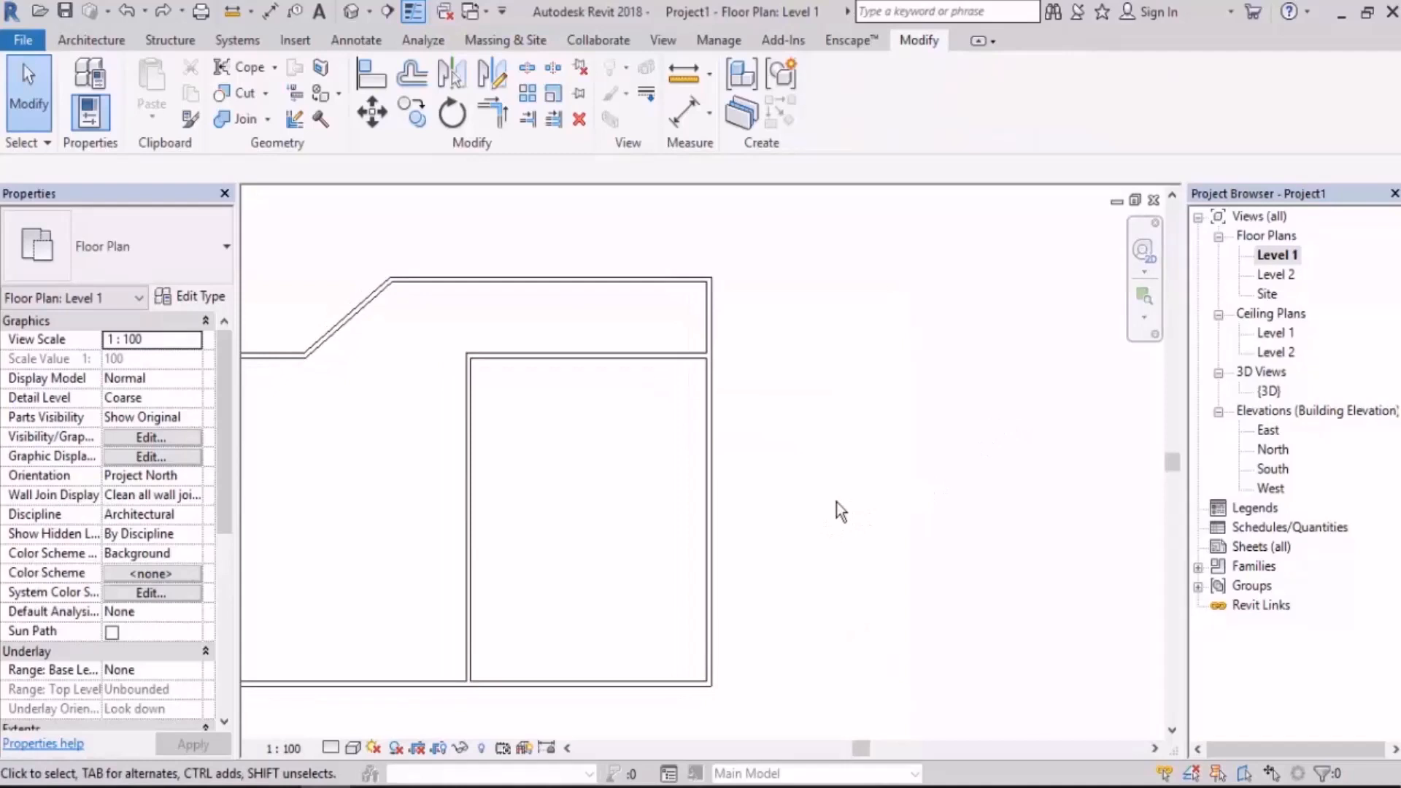
{"action": "left_click", "coordinate": [372, 121]}
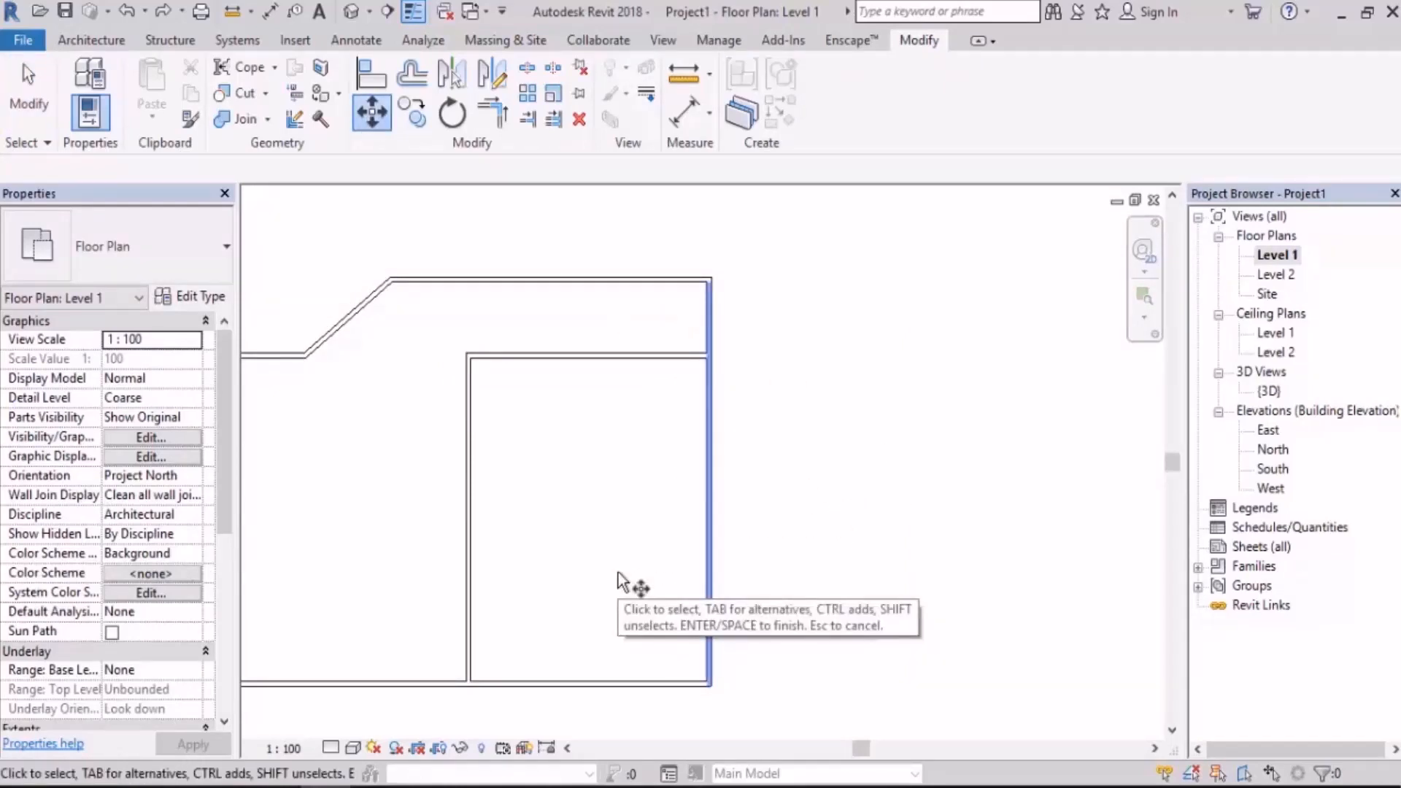
{"action": "key", "text": "Return"}
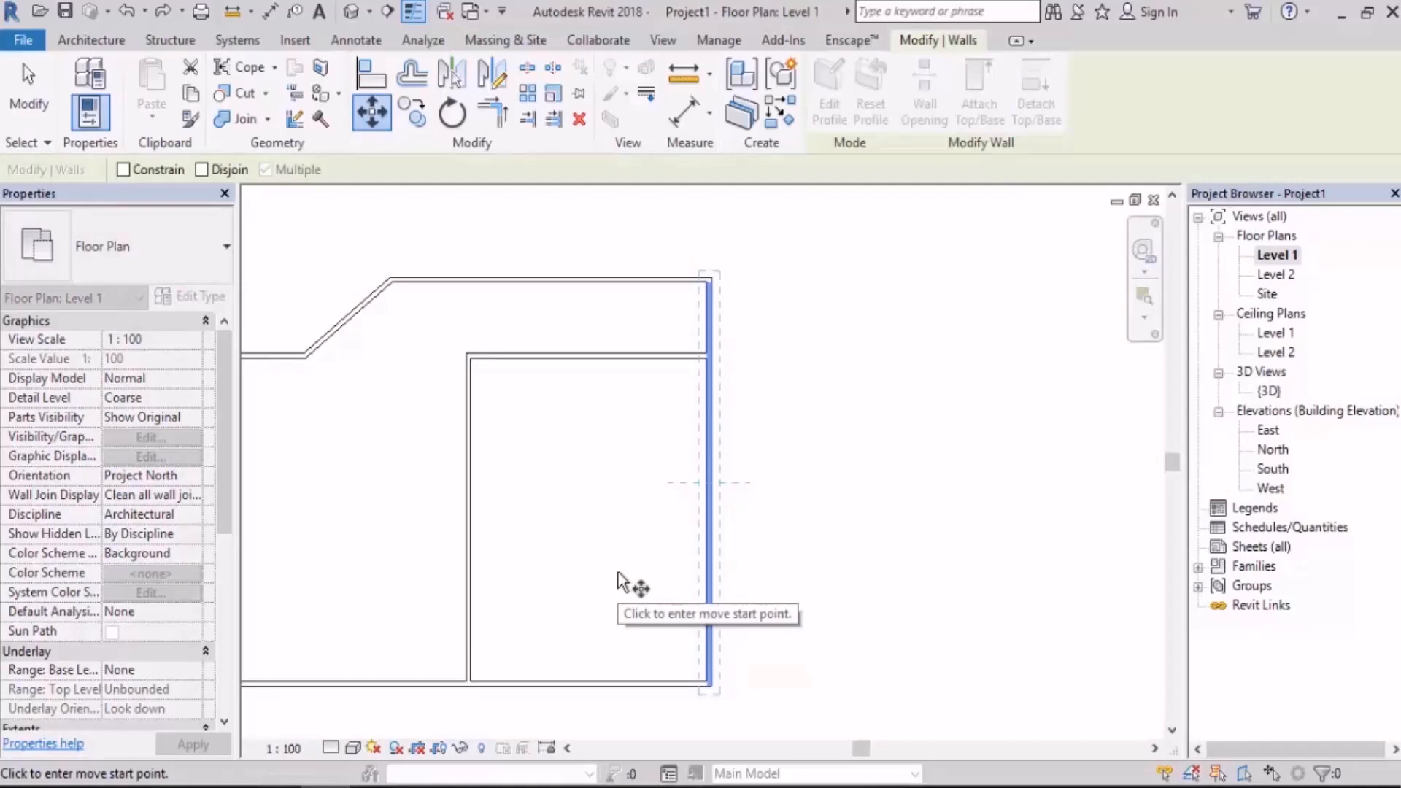
{"action": "key", "text": "Escape"}
{"action": "key", "text": "Escape"}
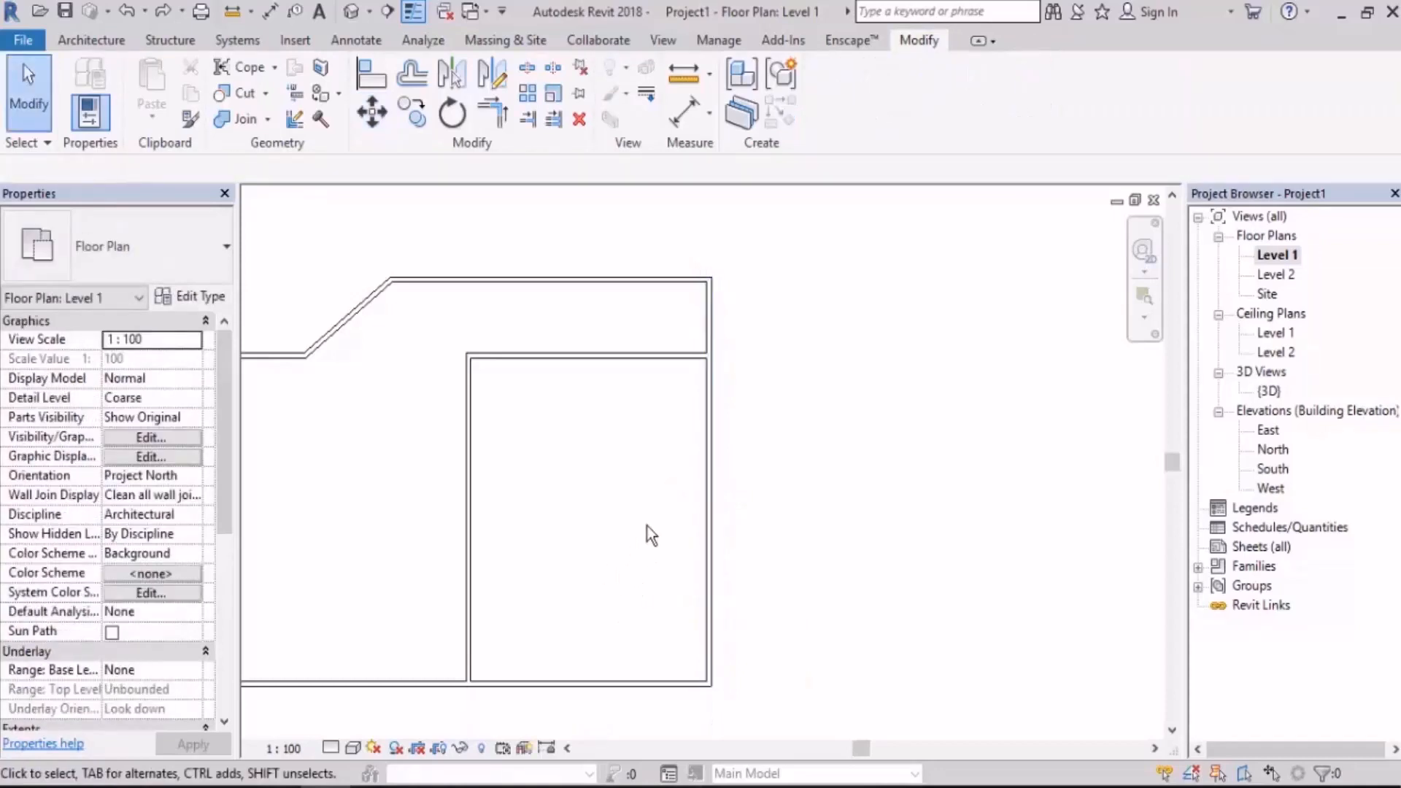
Copy the east wall horizontally about 4.8 to the east and delete that copy
{"action": "middle_click_drag", "start_coordinate": [647, 527], "coordinate": [657, 540]}
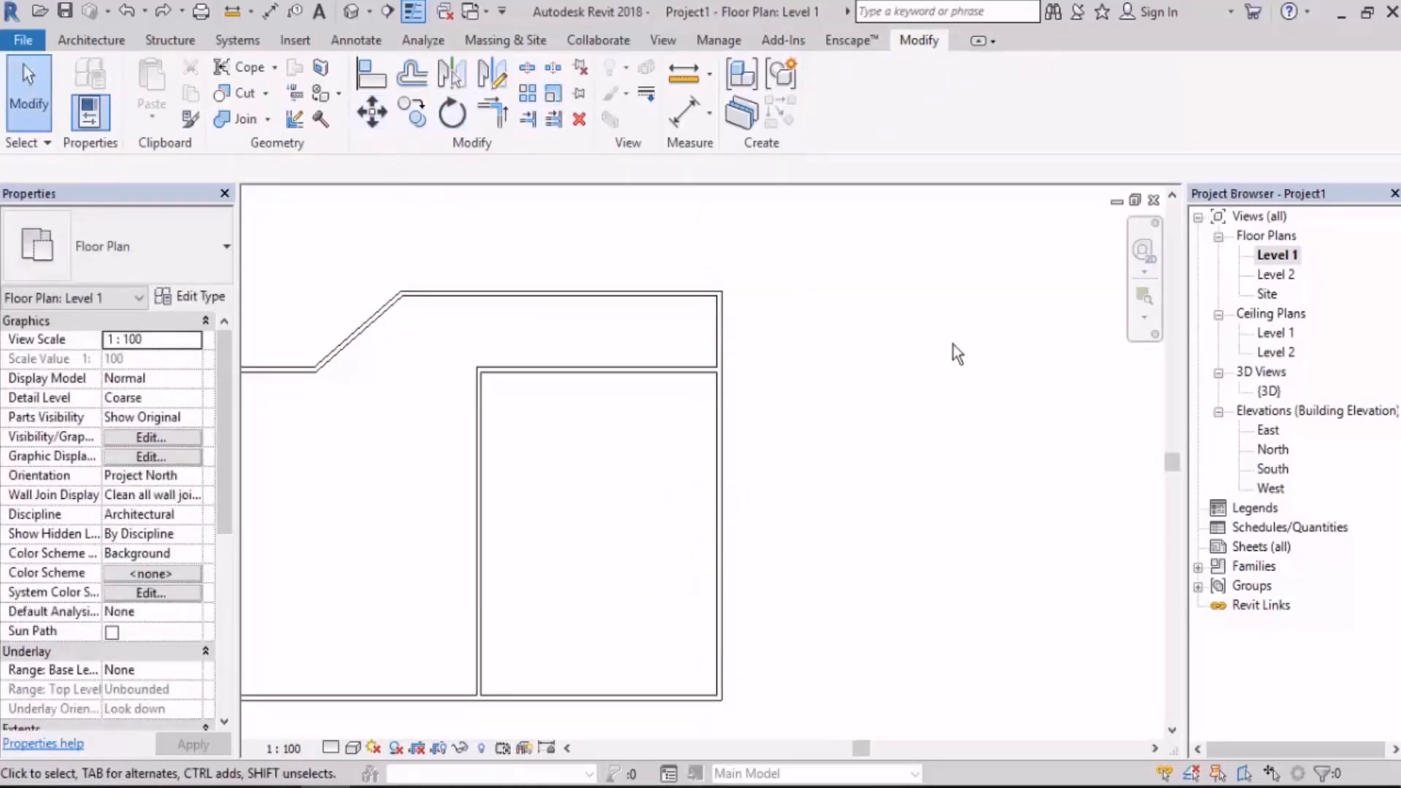
{"action": "middle_click_drag", "start_coordinate": [904, 522], "coordinate": [920, 504]}
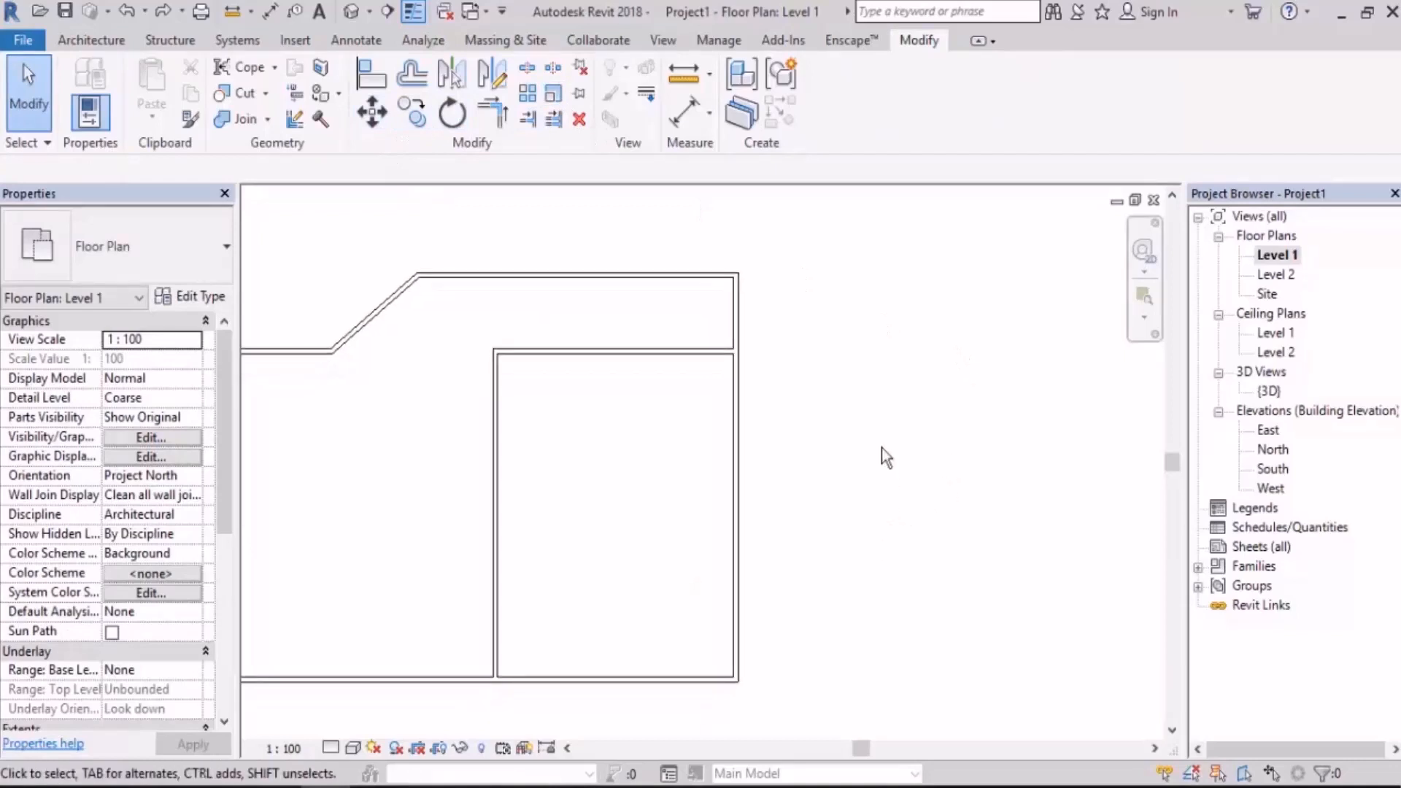
{"action": "left_click_drag", "start_coordinate": [855, 396], "coordinate": [664, 526]}
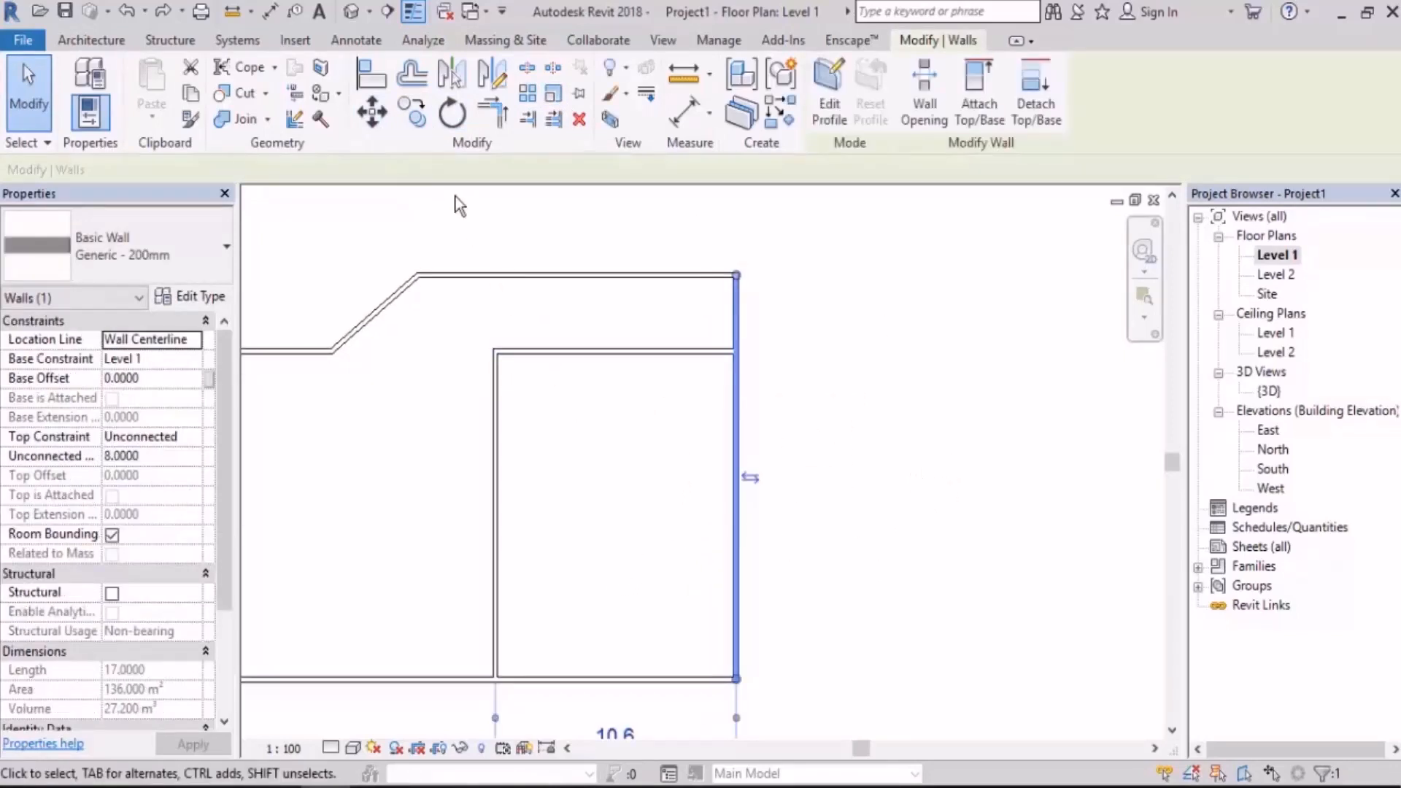
{"action": "left_click", "coordinate": [415, 120]}
{"action": "left_click", "coordinate": [814, 475]}
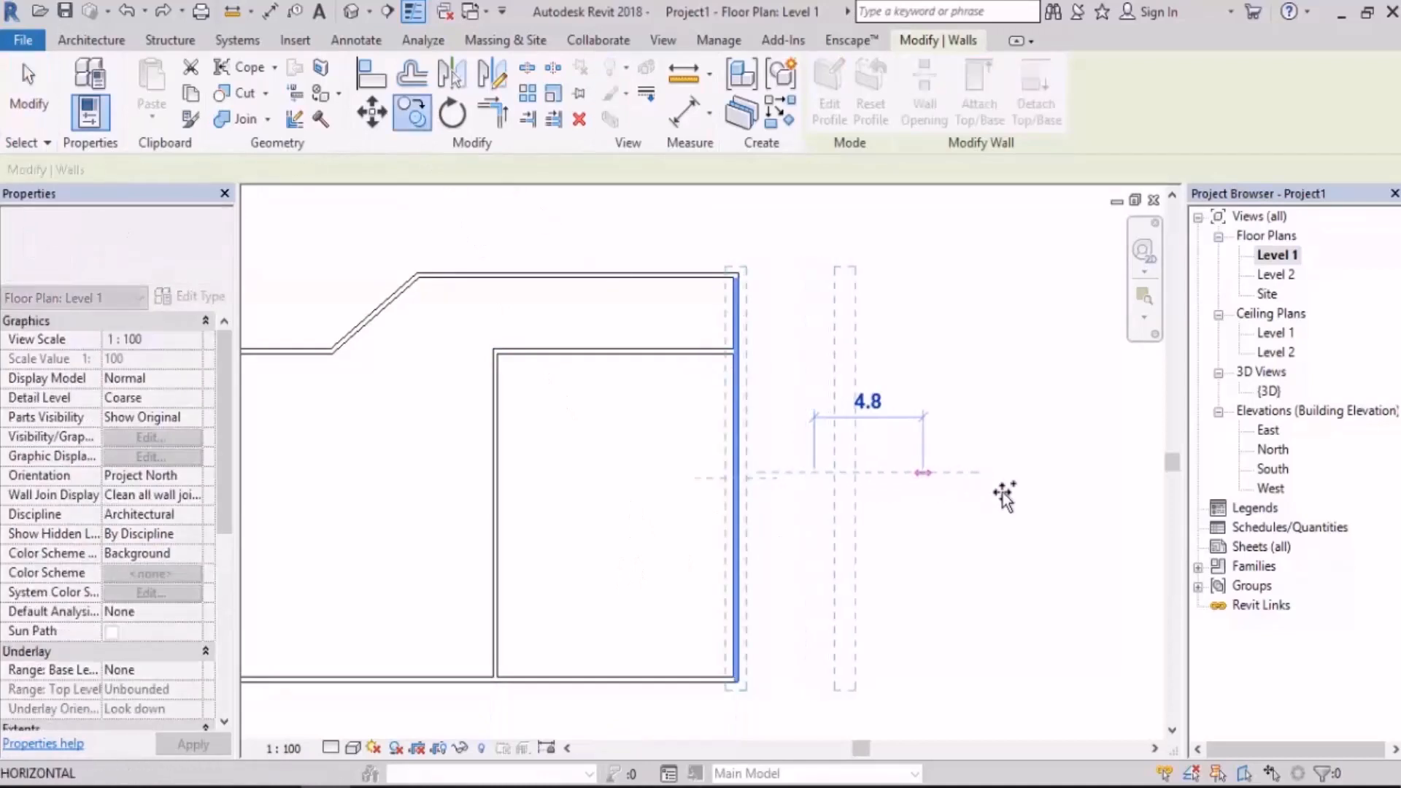
{"action": "left_click", "coordinate": [924, 472]}
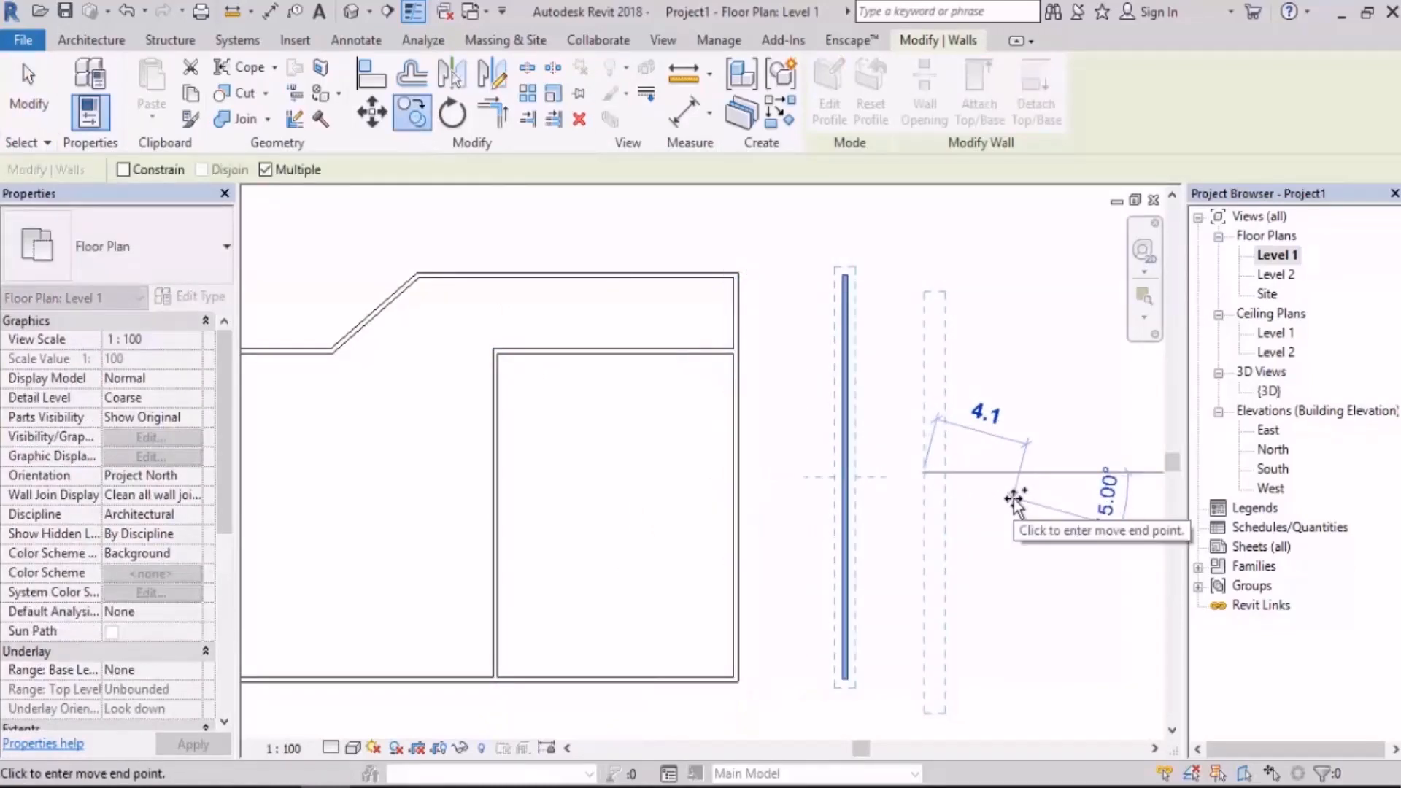
{"action": "key", "text": "Escape"}
{"action": "key", "text": "Escape"}
{"action": "left_click_drag", "start_coordinate": [1010, 438], "coordinate": [803, 518]}
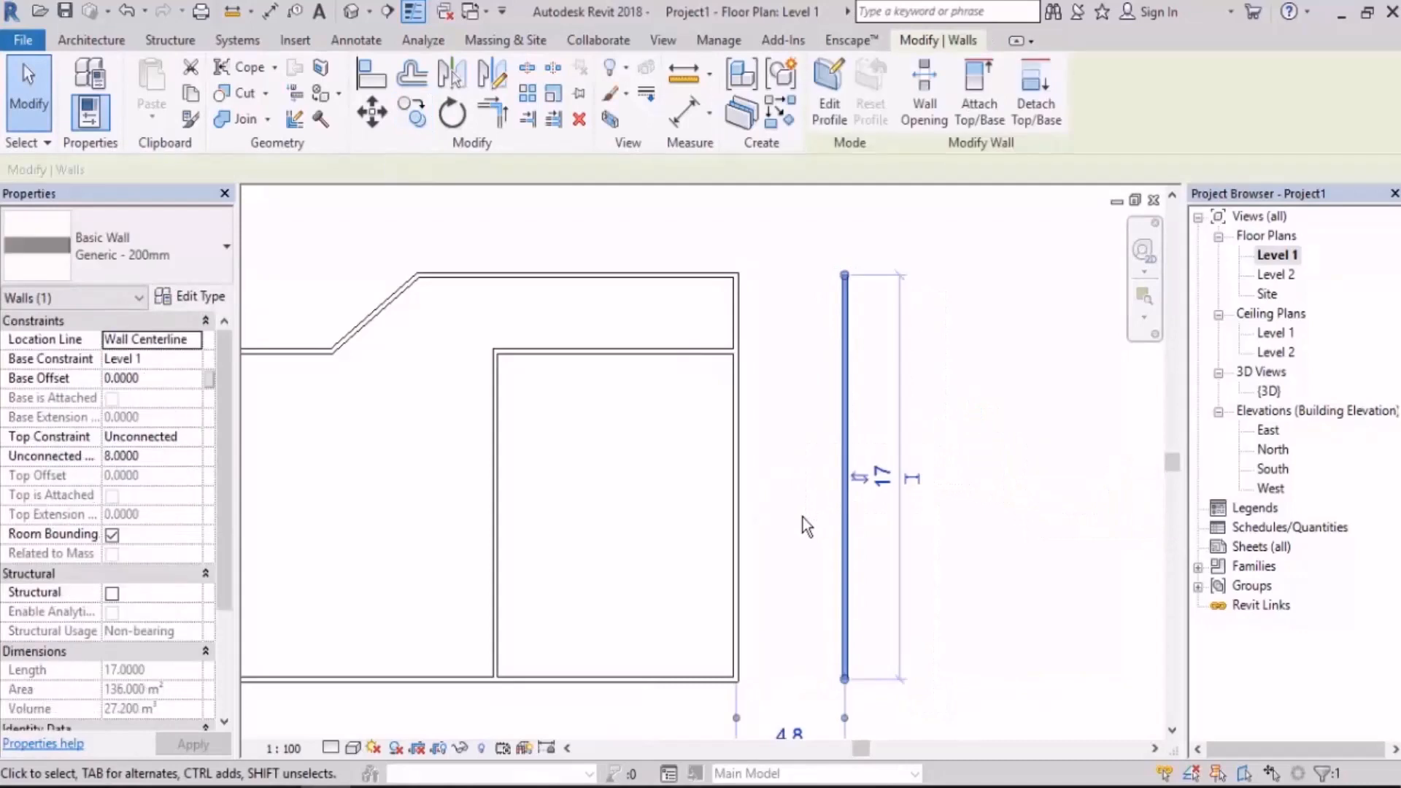
{"action": "key", "text": "Delete"}
Start Copy before selecting the east wall, confirm the selection and place a copy east of the building with multiple copying enabled
{"action": "left_click", "coordinate": [412, 113]}
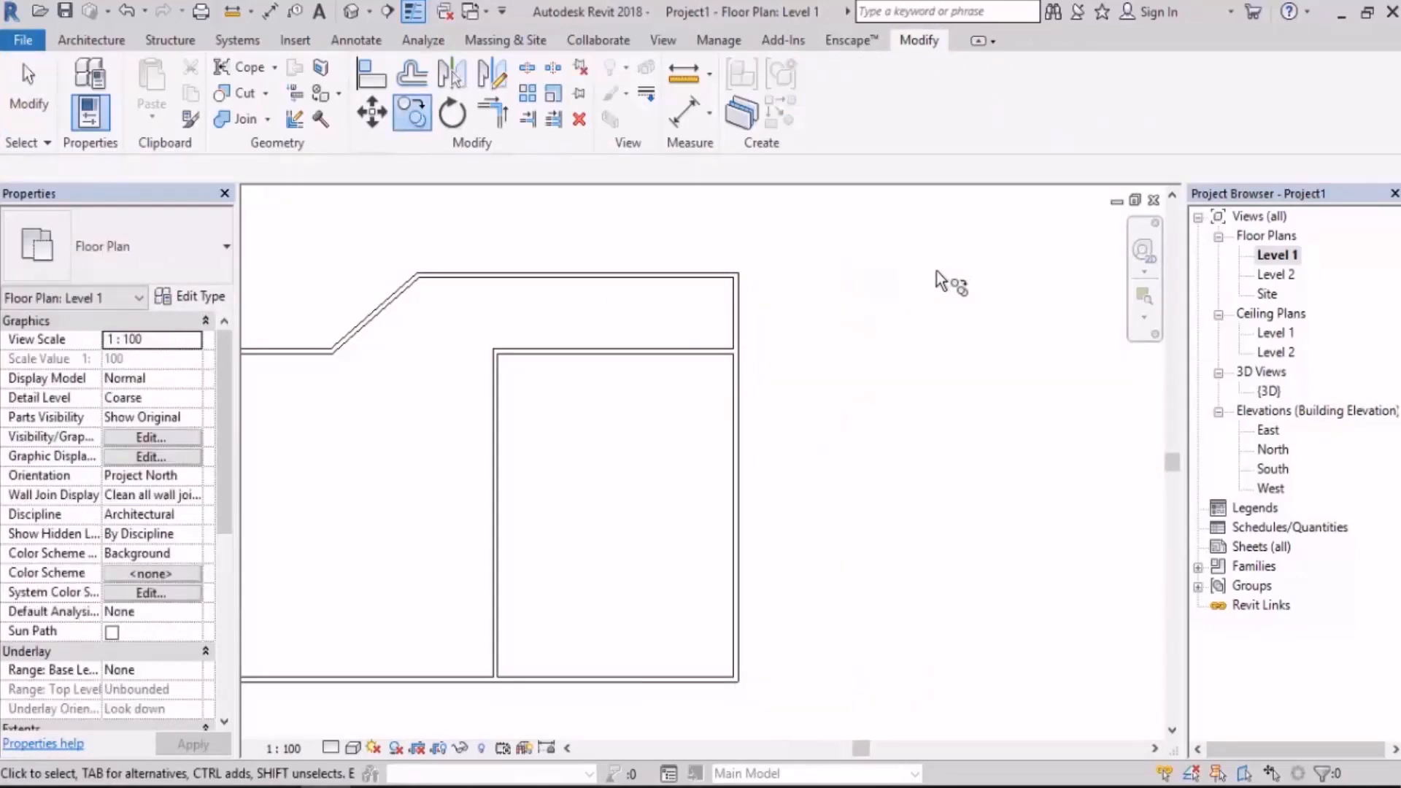
{"action": "left_click_drag", "start_coordinate": [913, 406], "coordinate": [713, 510]}
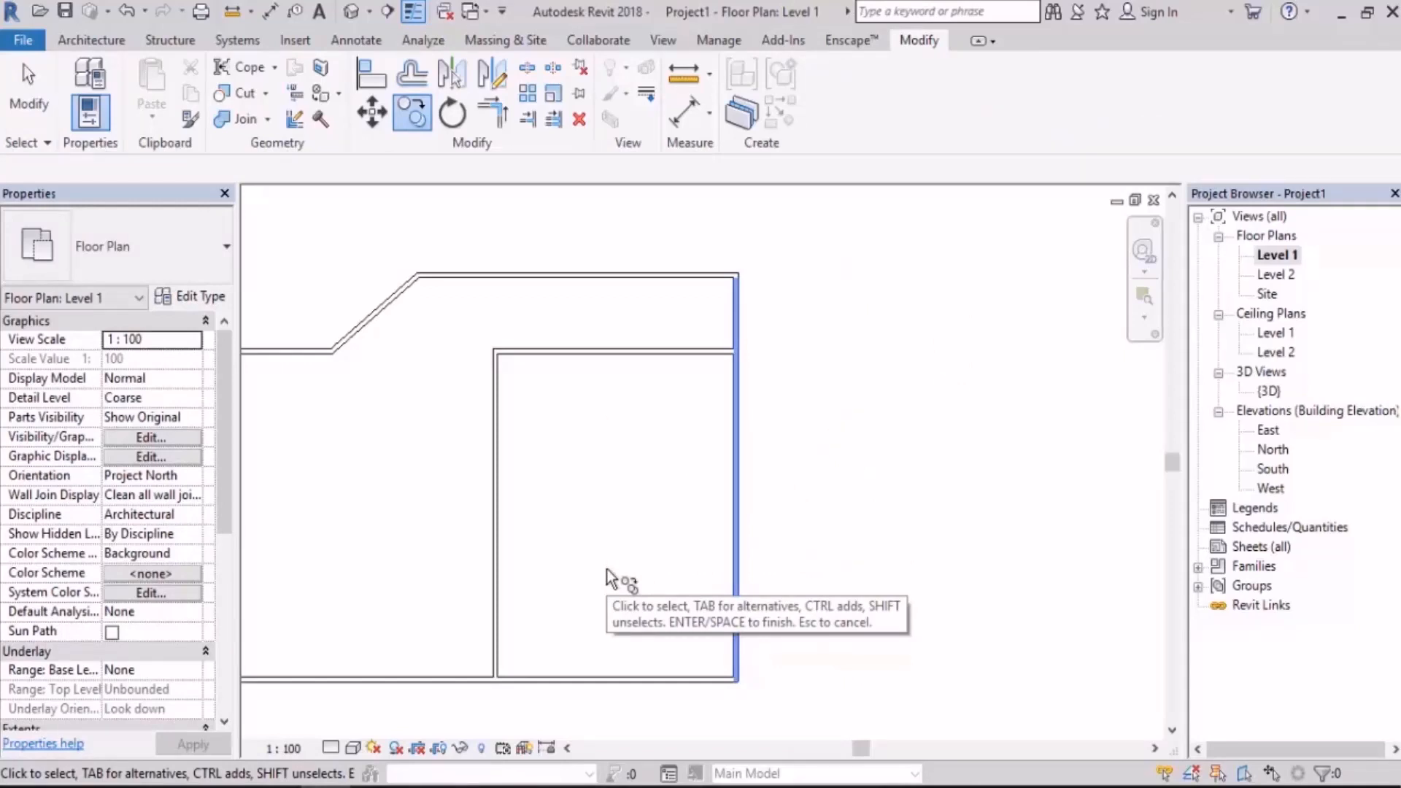
{"action": "key", "text": "Return"}
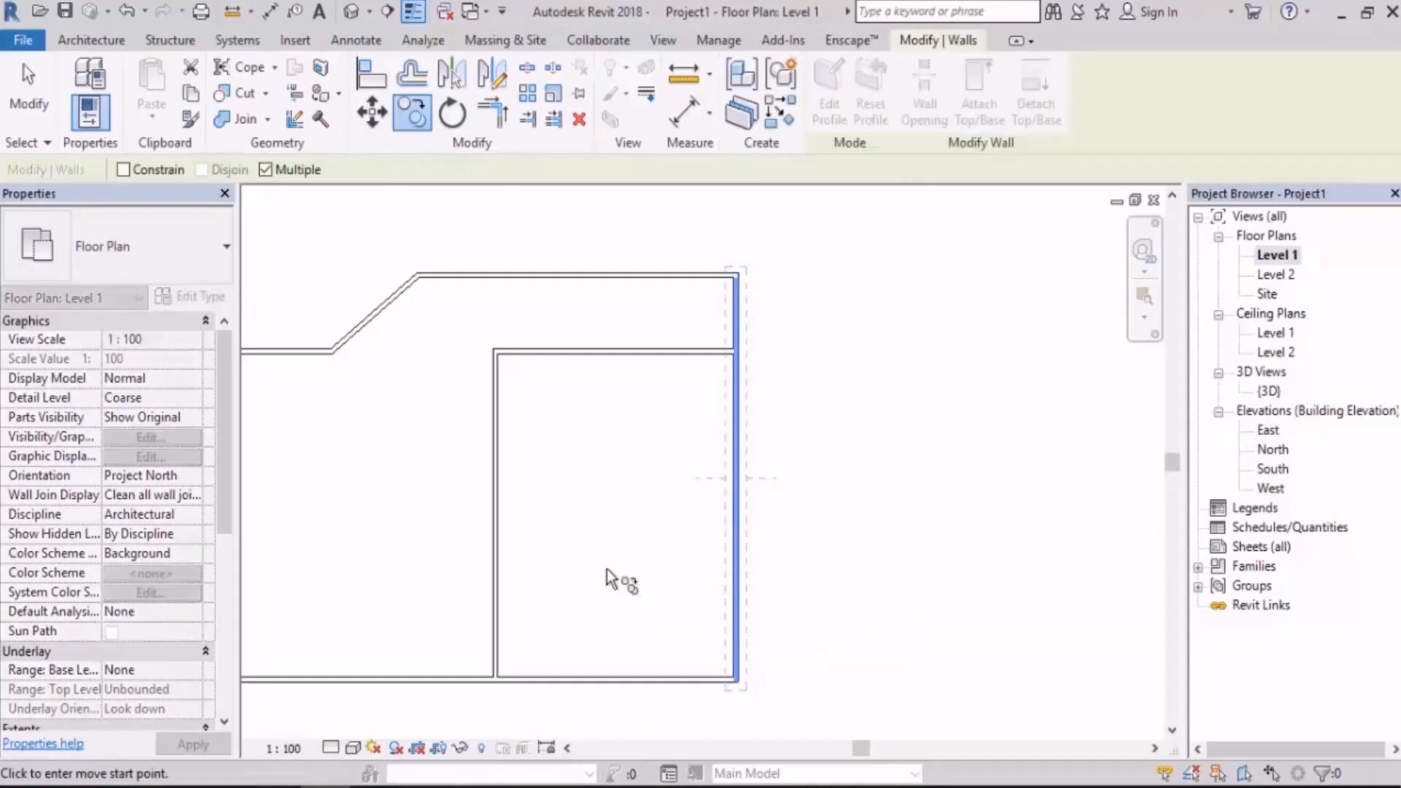
{"action": "left_click", "coordinate": [778, 500]}
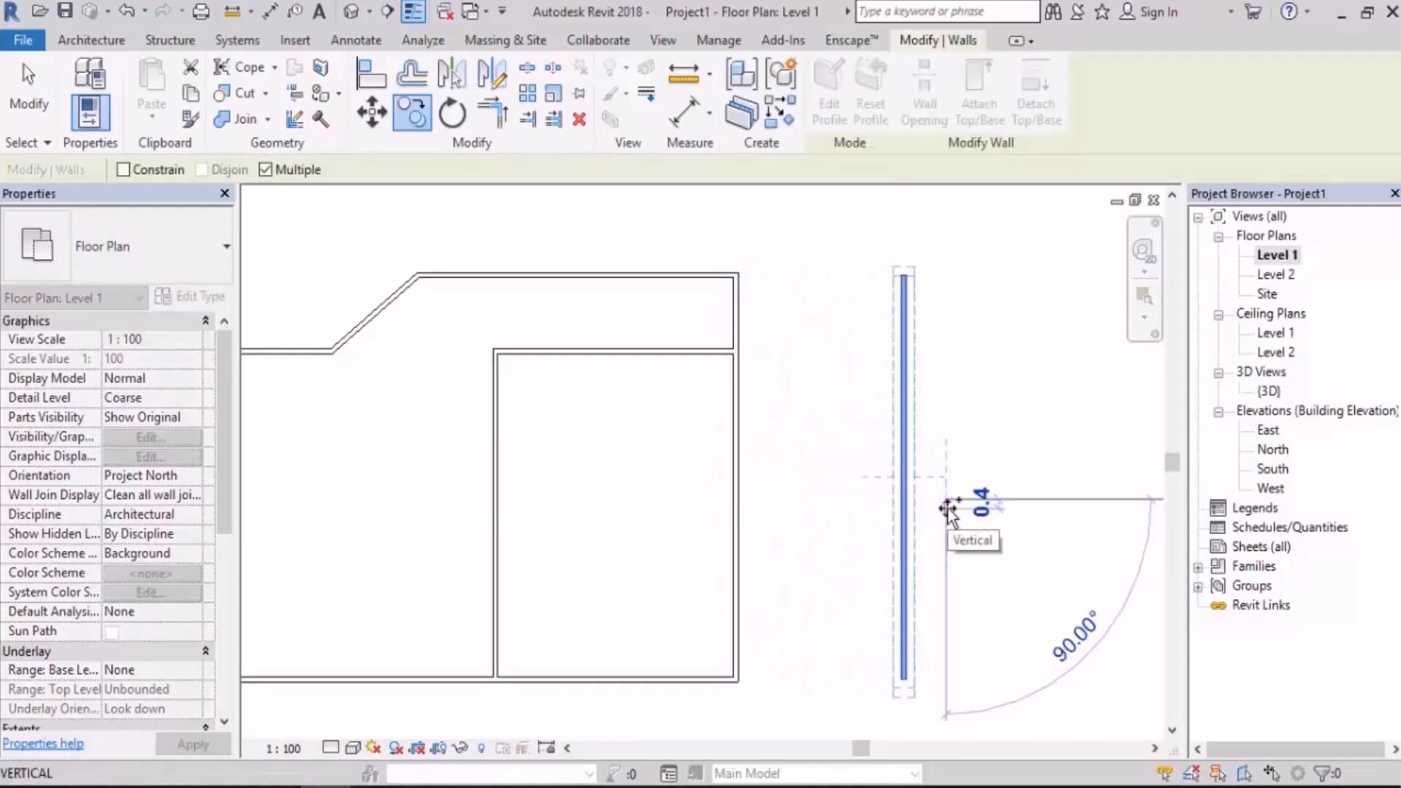